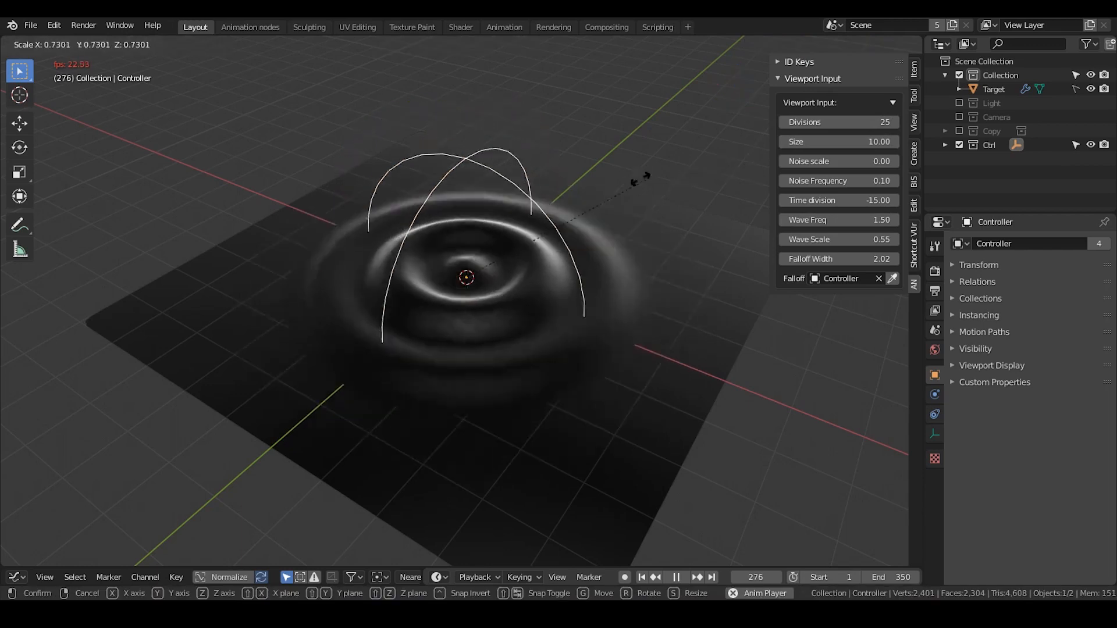
Set the Falloff Width to 1.5 and test the falloff by scaling the Controller
left_click(769, 199)
left_click(813, 258)
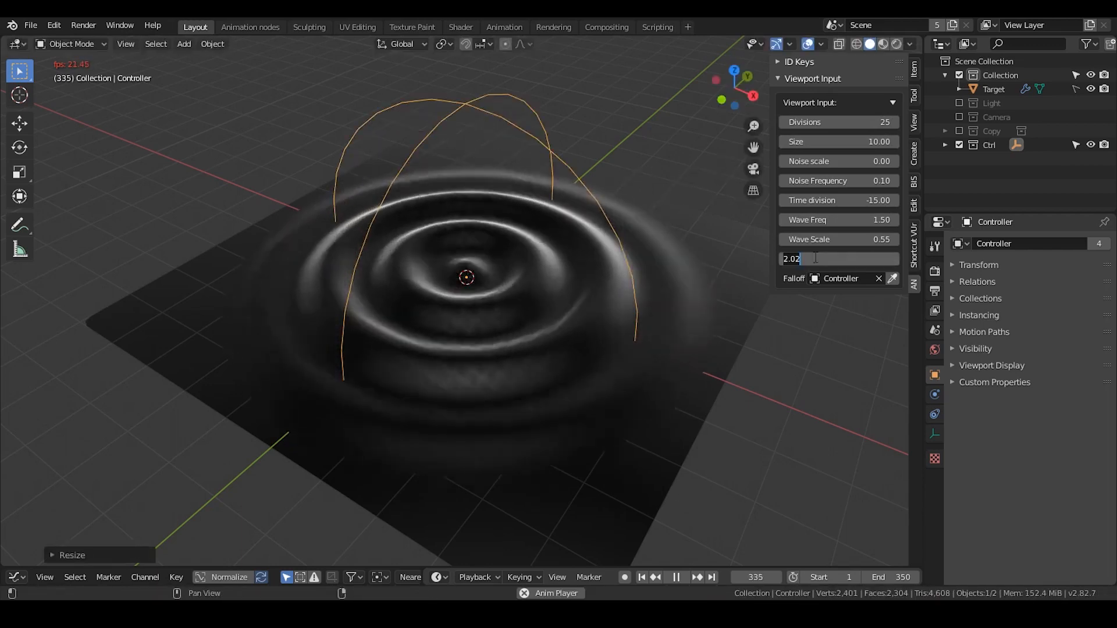
type("0")
key("Return")
type("1.5")
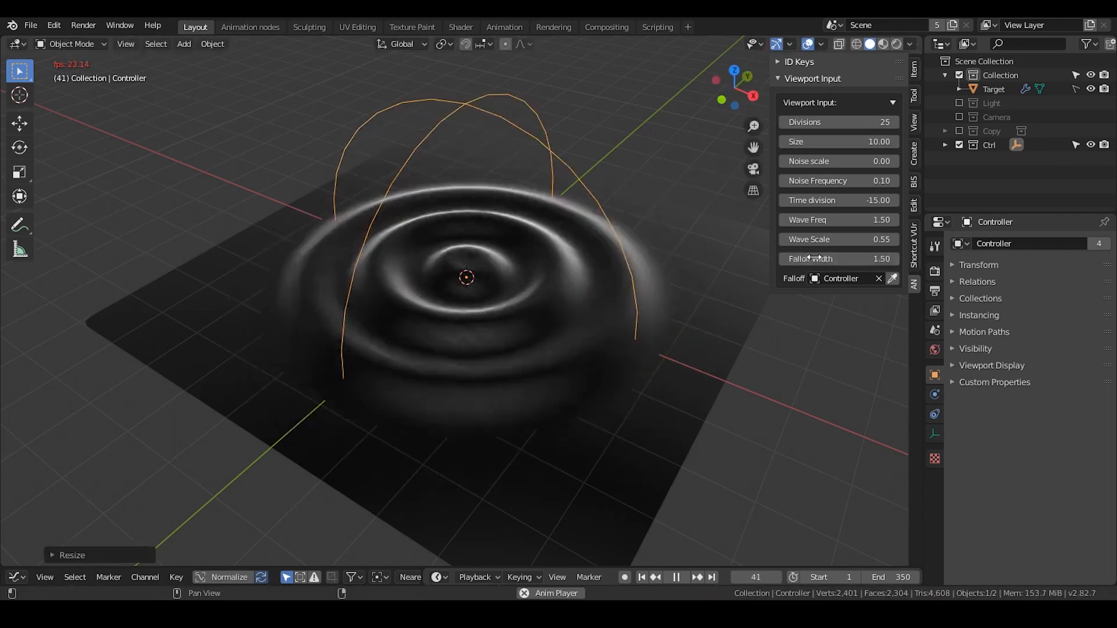
key("Return")
key("s")
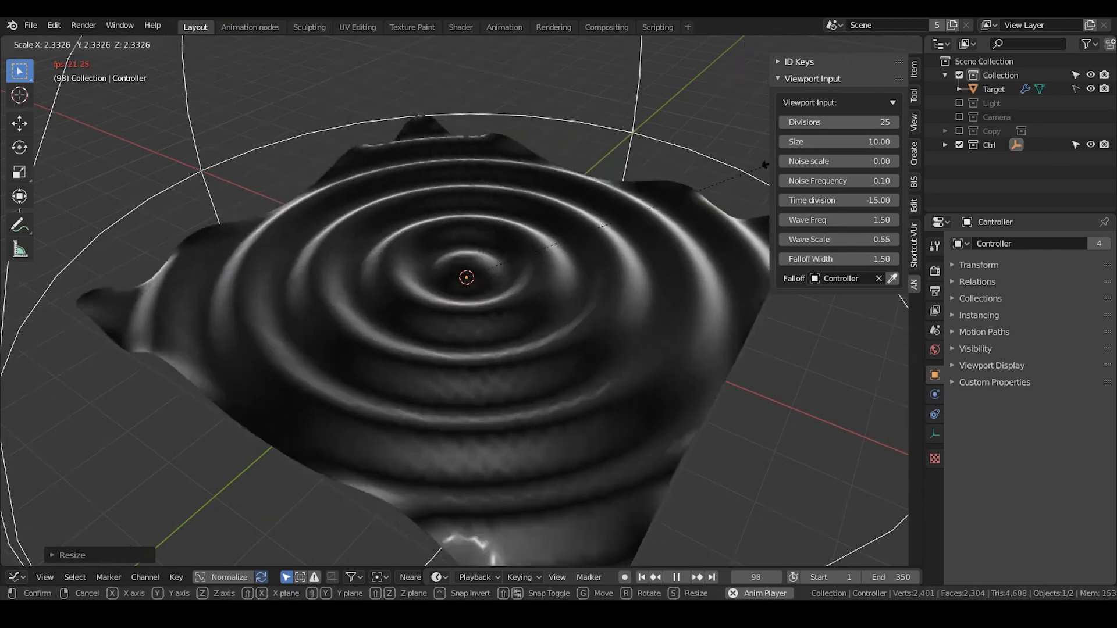
left_click(609, 206)
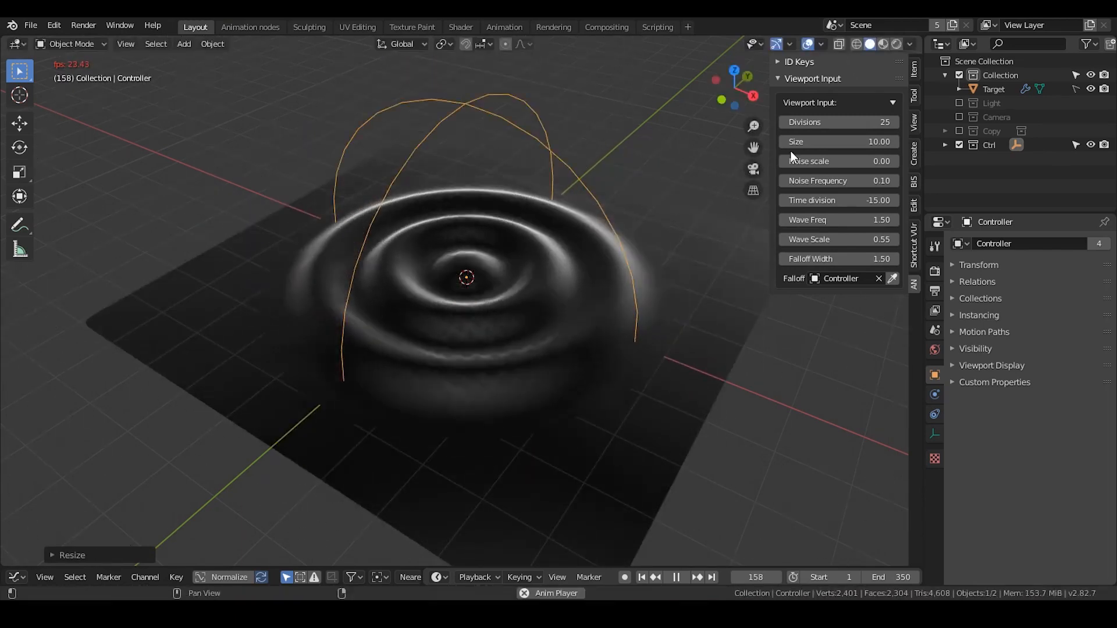
Try a grid Size of 15 and restore it to 10
mouse_move(807, 142)
left_mouse_down()
mouse_move(843, 142)
mouse_move(820, 142)
left_mouse_up()
left_click(805, 143)
type("15")
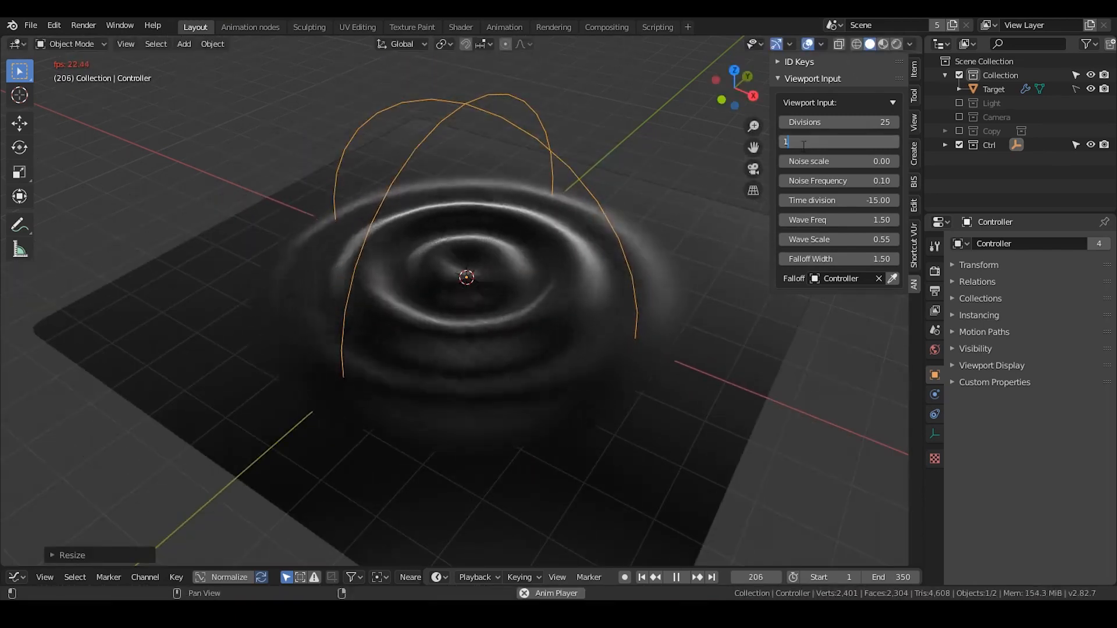
key("Return")
left_click(803, 144)
type("10")
key("Return")
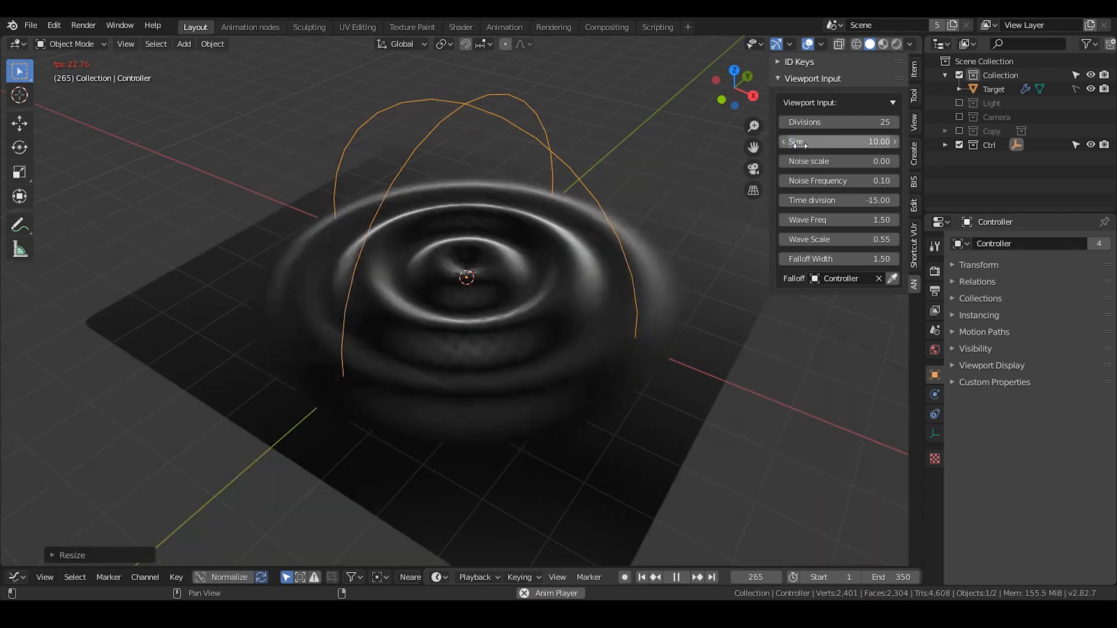
Set the grid Divisions to 50
left_click(826, 123)
type("50")
key("Return")
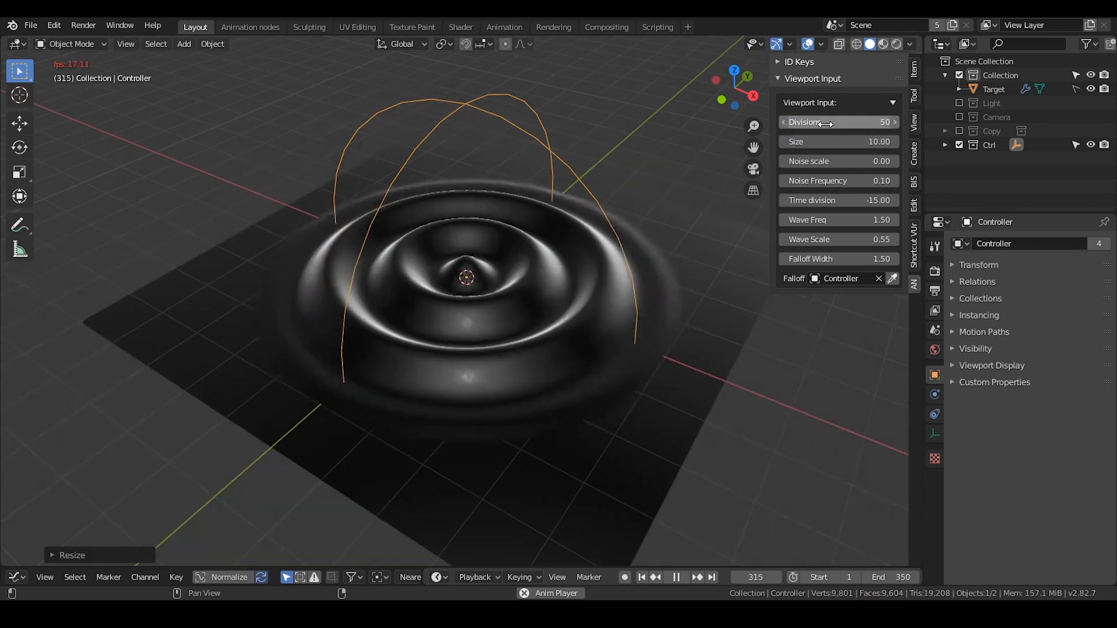
Try Wave Freq values of 2 and 1, and restore it to 1.5
left_click_drag(826, 220, 850, 220)
left_click(823, 219)
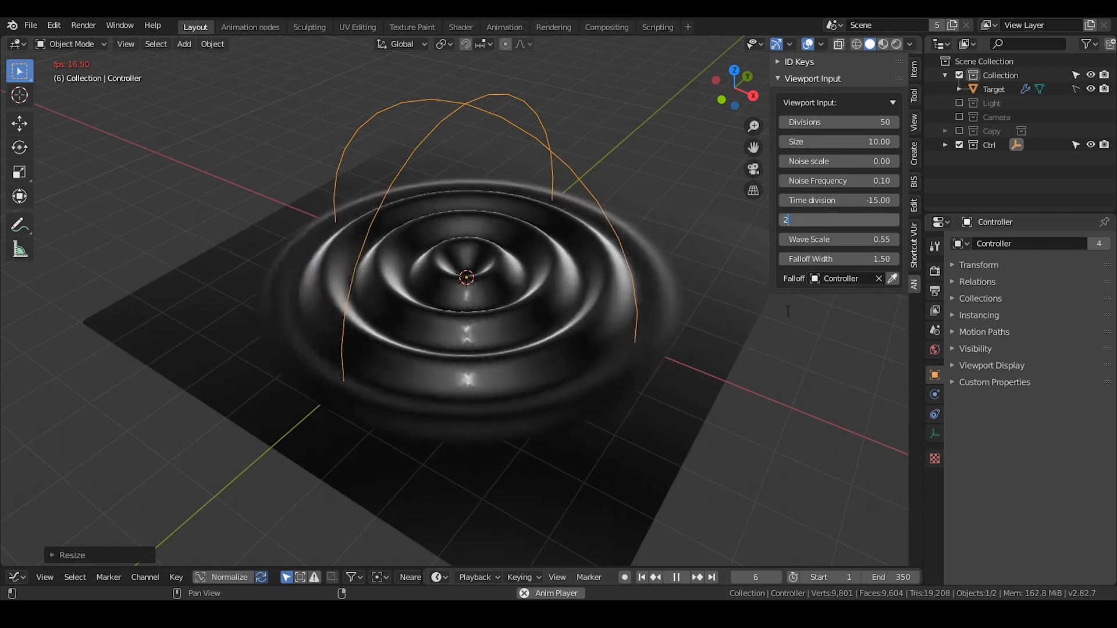
type("2.00.5")
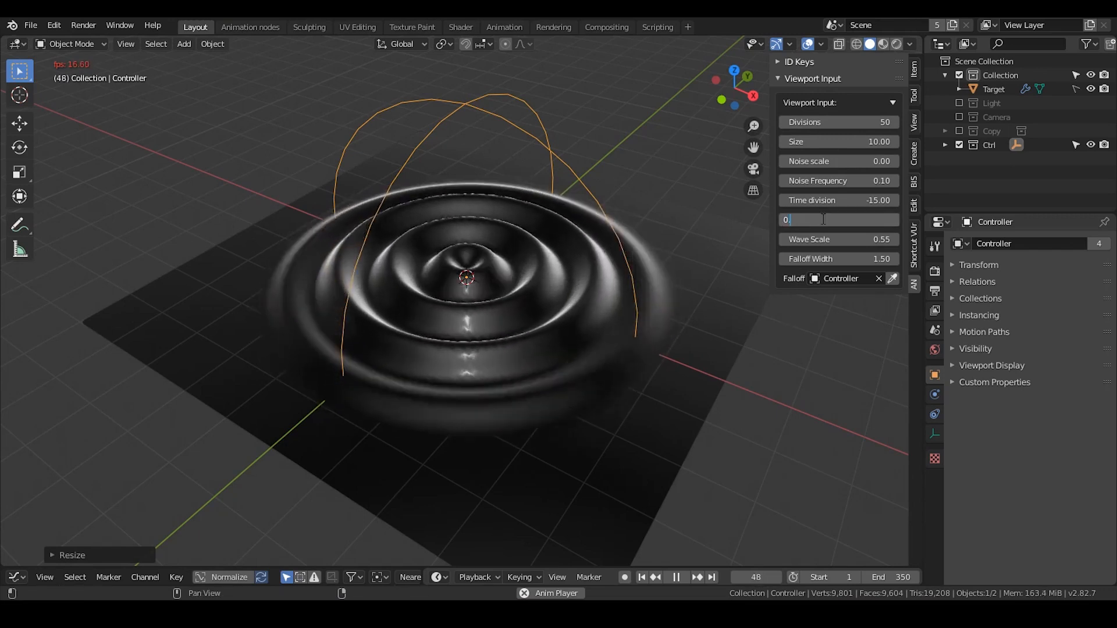
key("Return")
left_click(816, 219)
type("1.5")
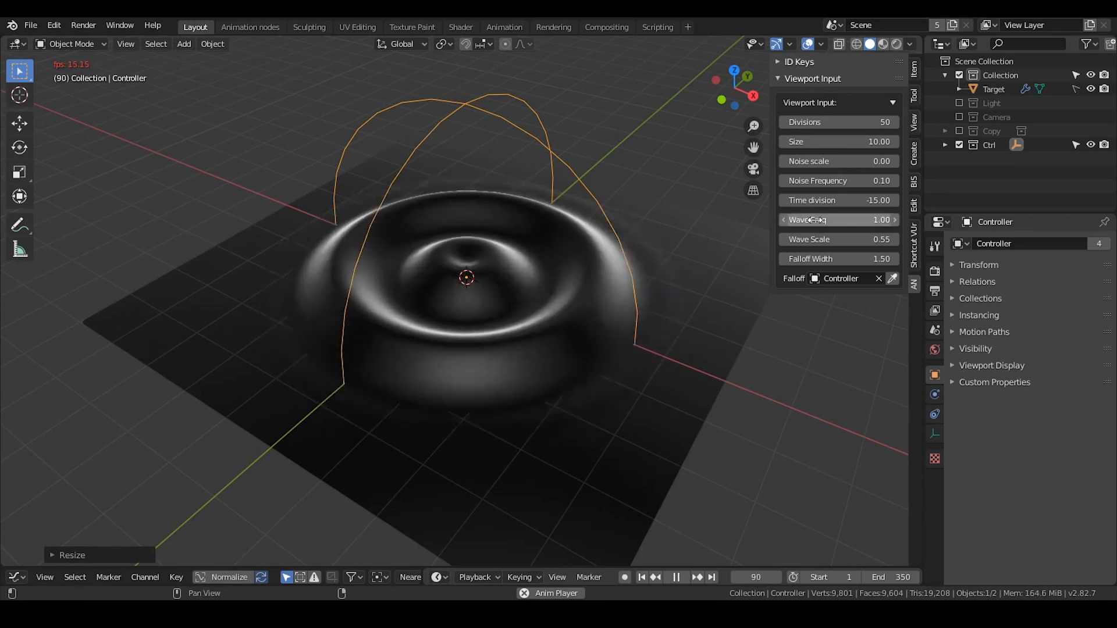
key("Return")
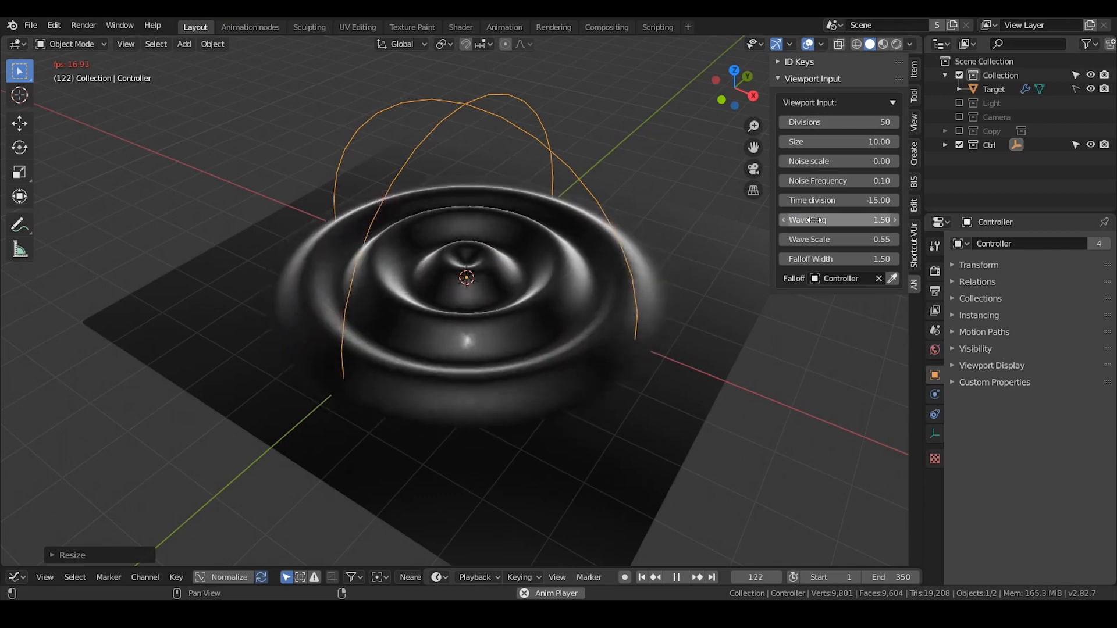
Reduce the grid Divisions to 25
left_click(826, 122)
type("25")
key("Return")
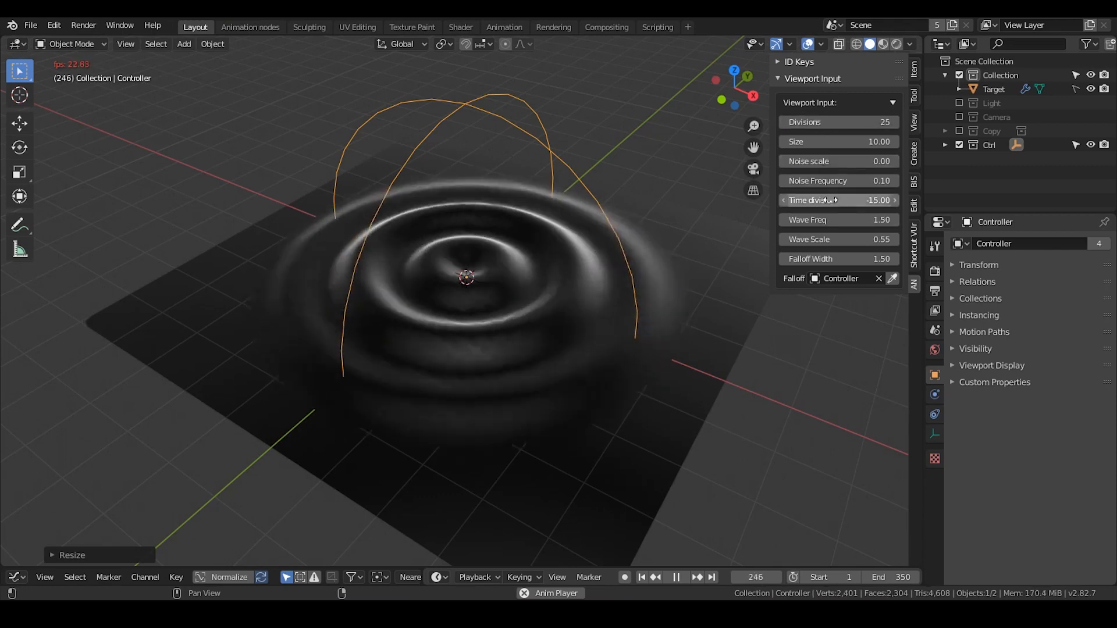
Try Time division values of -50 and -25, and restore it to -15
double_click(829, 200)
type("-15")
key("Return")
double_click(828, 201)
type("-50")
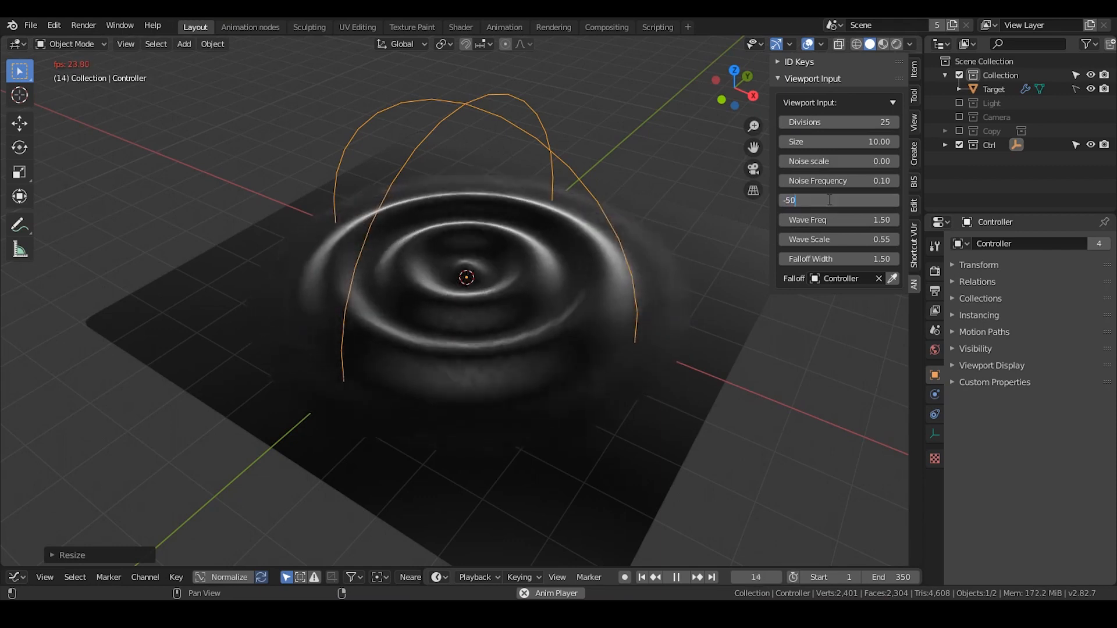
key("Return")
double_click(829, 200)
type("-25")
key("Return")
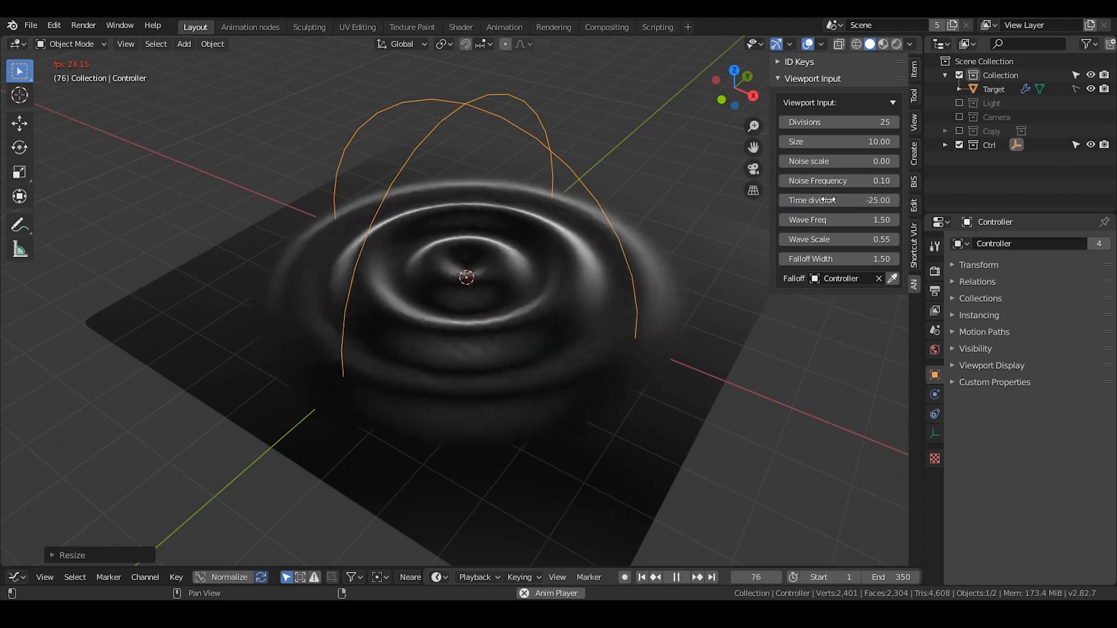
double_click(830, 199)
type("-15")
key("Return")
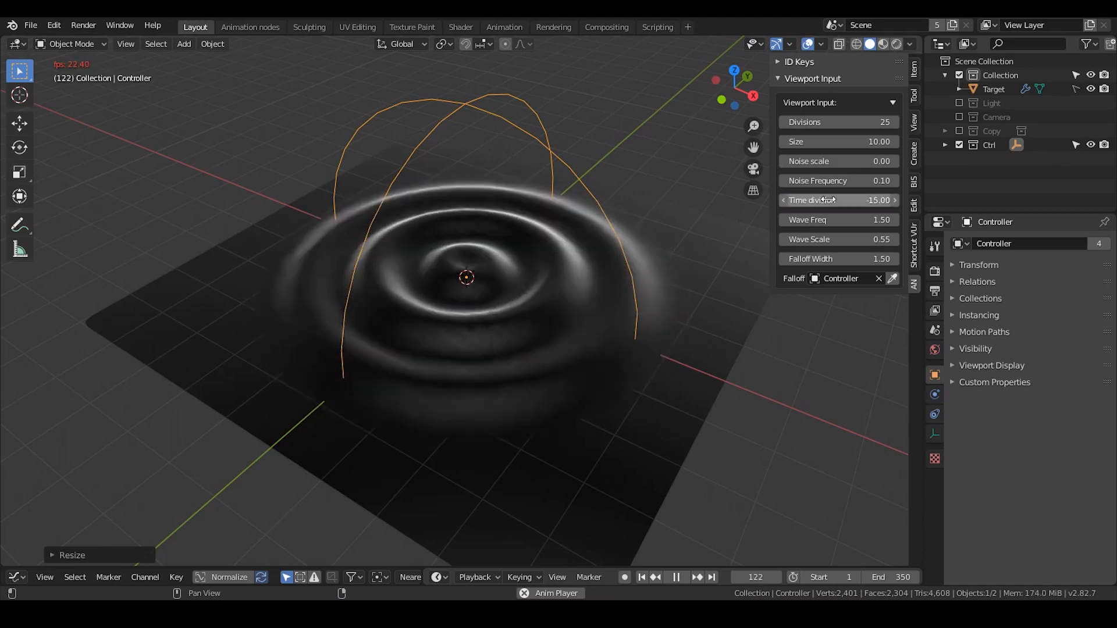
Try Noise scale values of 1 and 2 on the wave surface
double_click(808, 162)
type("1")
key("Return")
middle_click_drag(603, 260, 664, 267)
double_click(827, 162)
type("2")
key("Return")
Raise the Noise scale through 3 and 4 to 5
double_click(830, 161)
type("3")
key("BackSpace")
type("4")
key("Return")
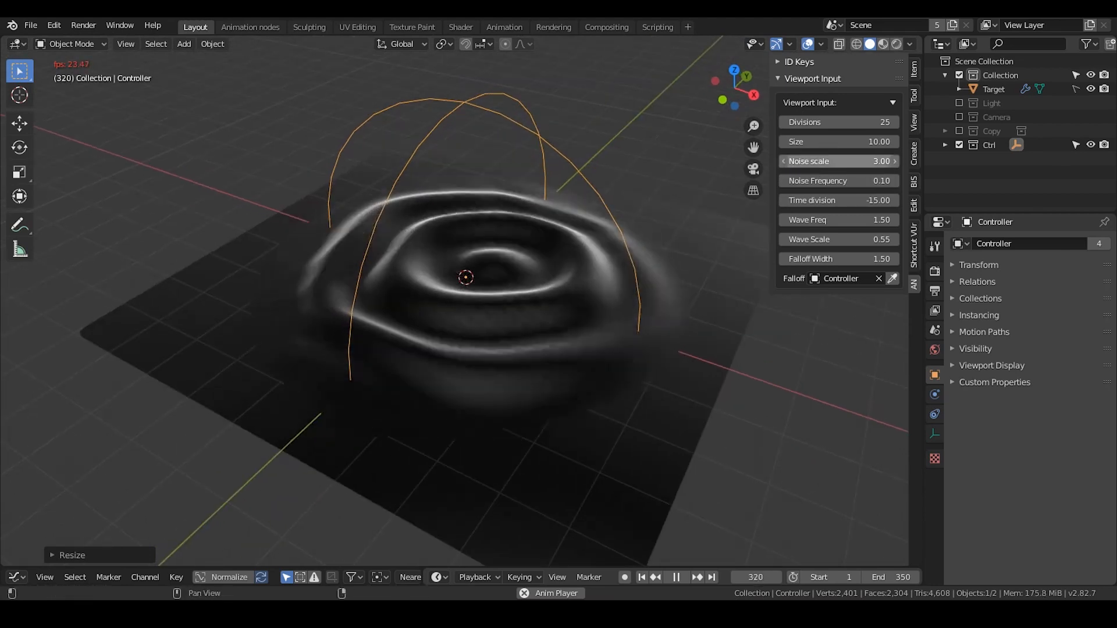
double_click(850, 161)
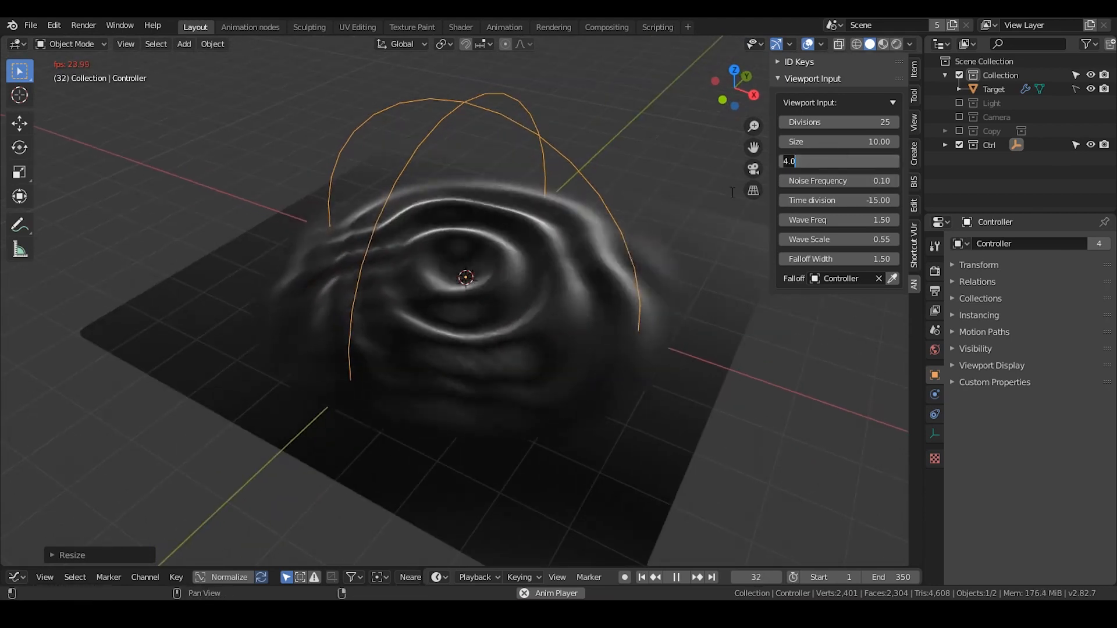
type("5")
key("Return")
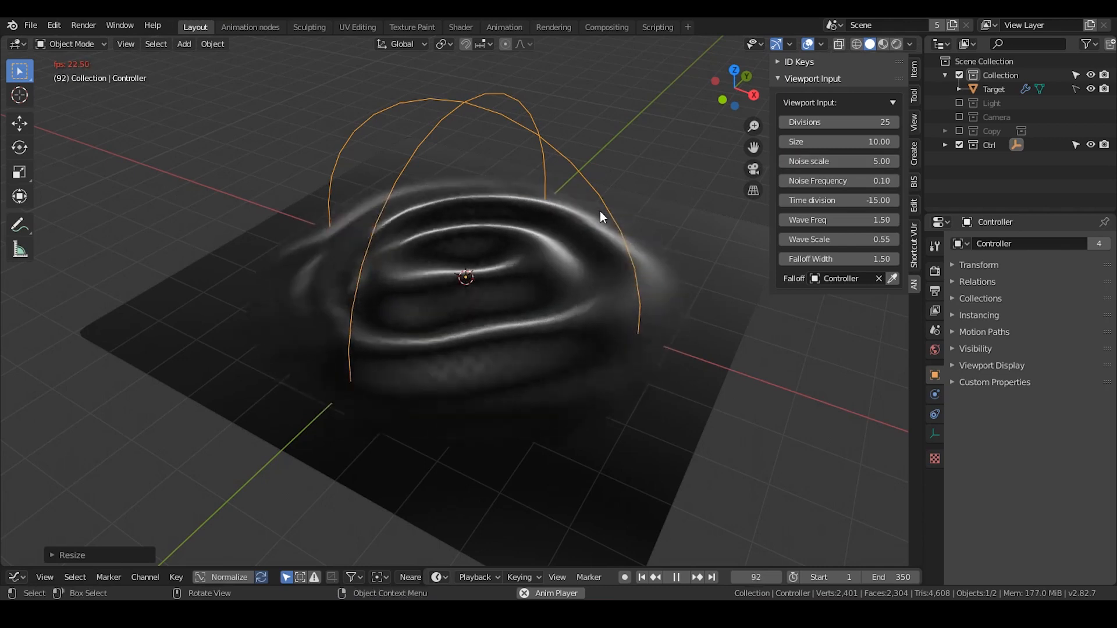
Set the Noise scale to 10 for a strongly distorted wave
double_click(823, 161)
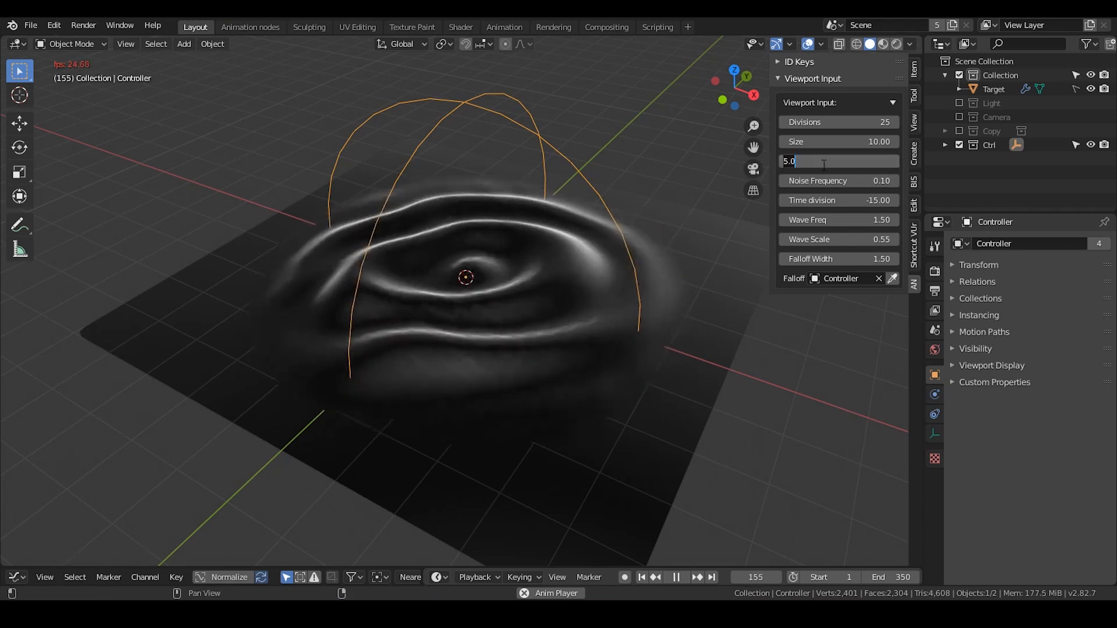
type("10")
key("Return")
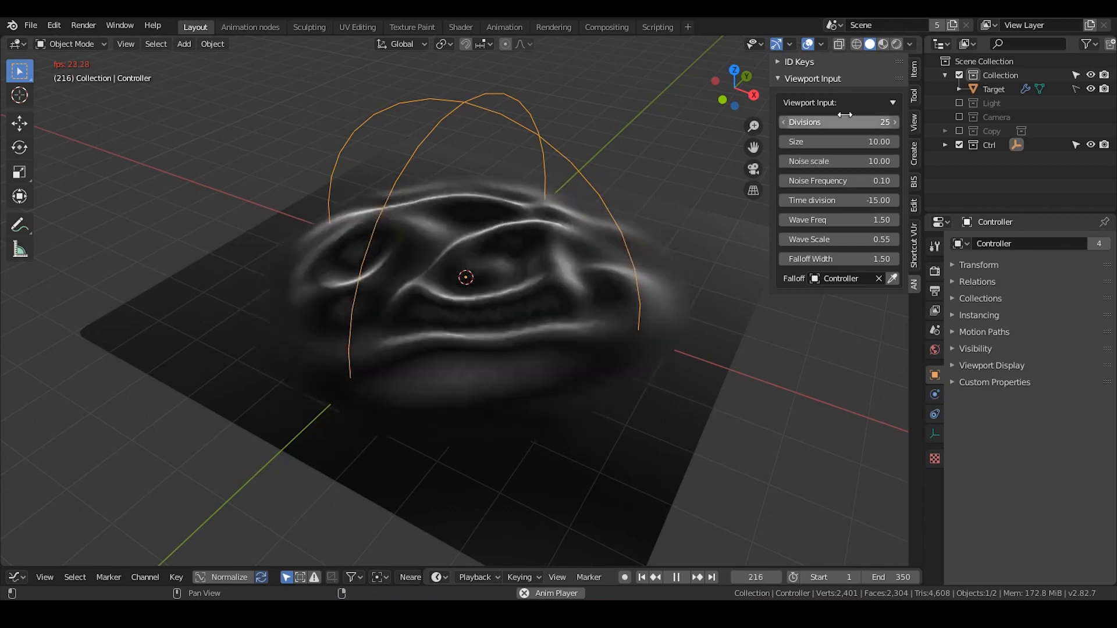
Set the grid Divisions to 50 and the Time division to -25
double_click(848, 121)
type("50")
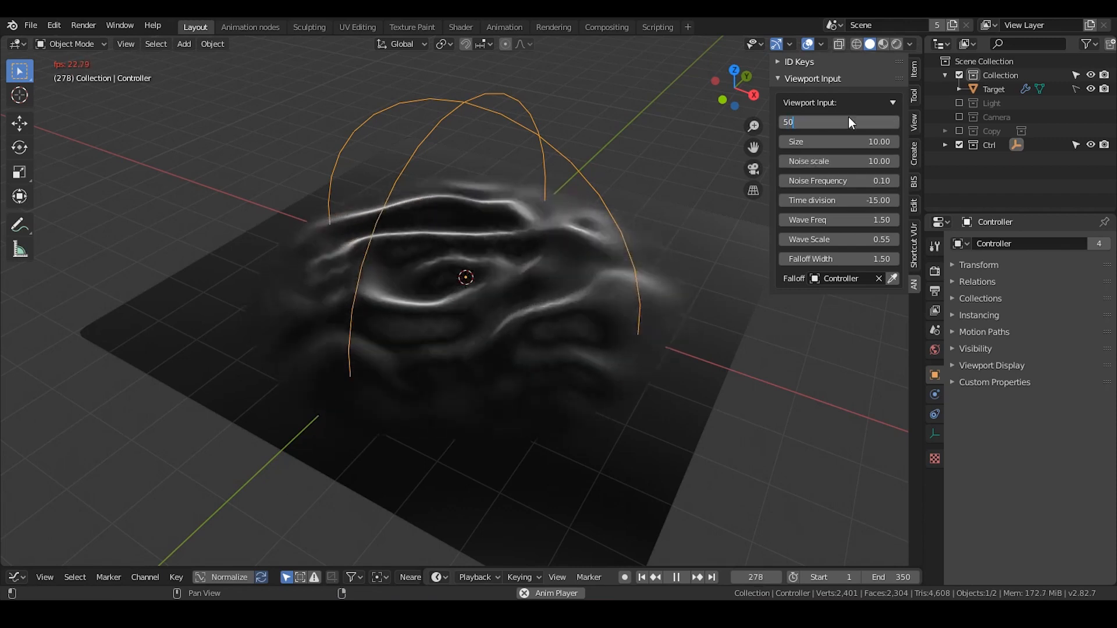
key("Return")
double_click(849, 122)
double_click(845, 199)
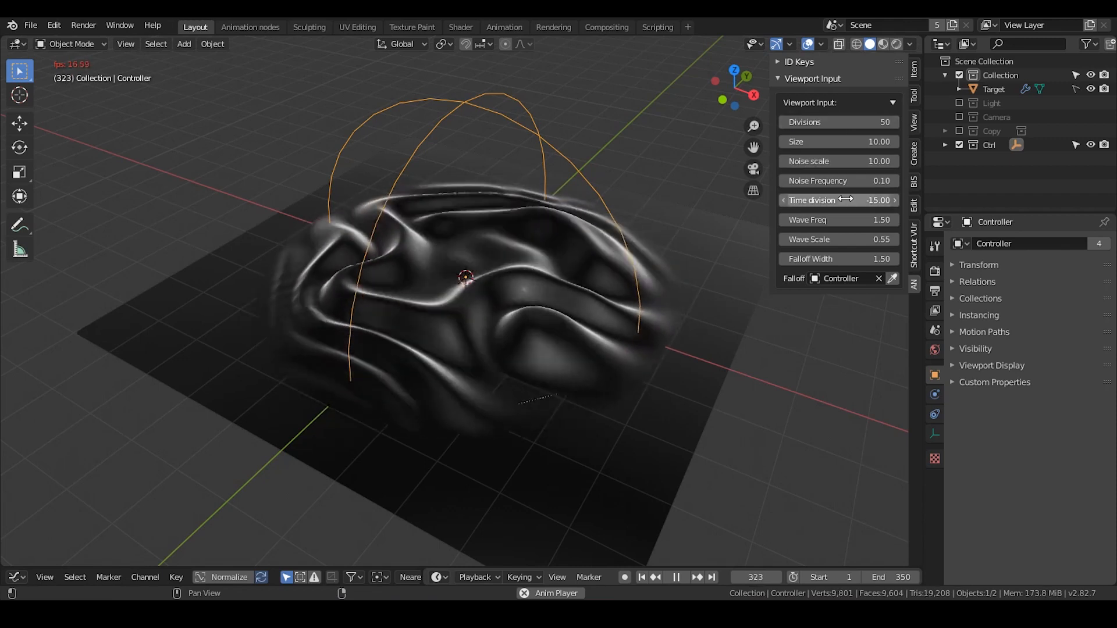
type("-25")
key("Return")
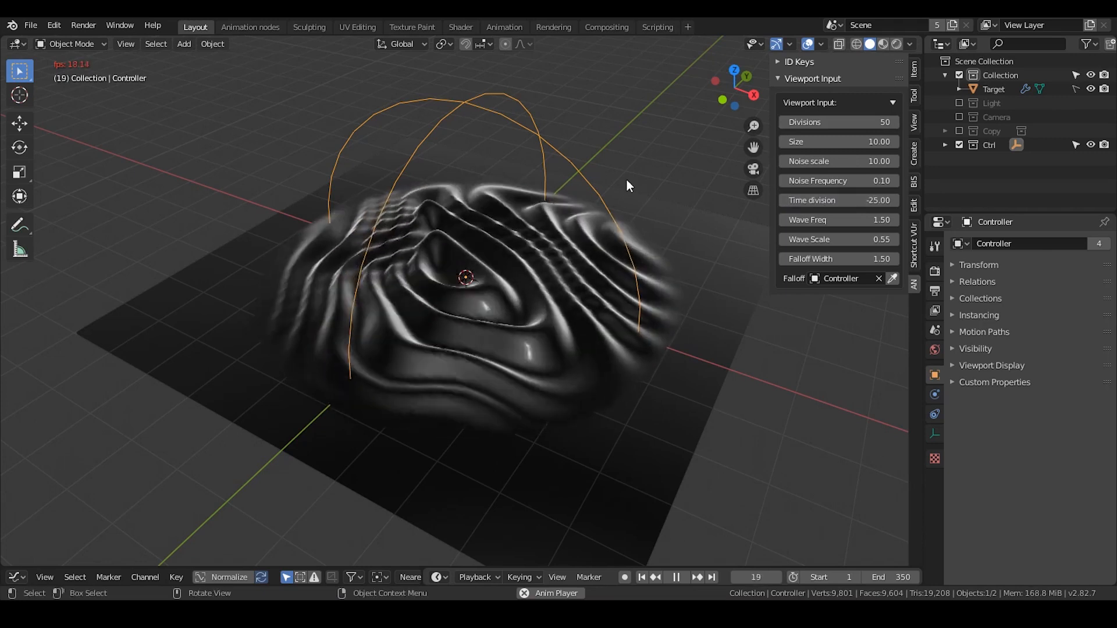
Scale the Controller up beyond the plane and try moving it along the X axis
key("g")
key("x")
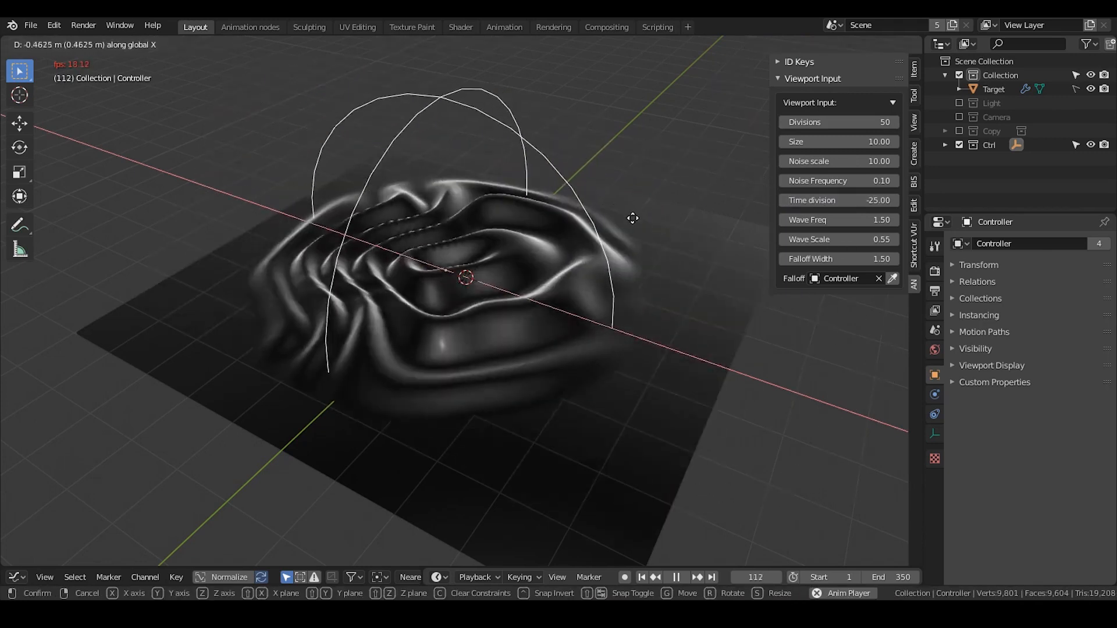
key("s")
key("Return")
key("g")
key("x")
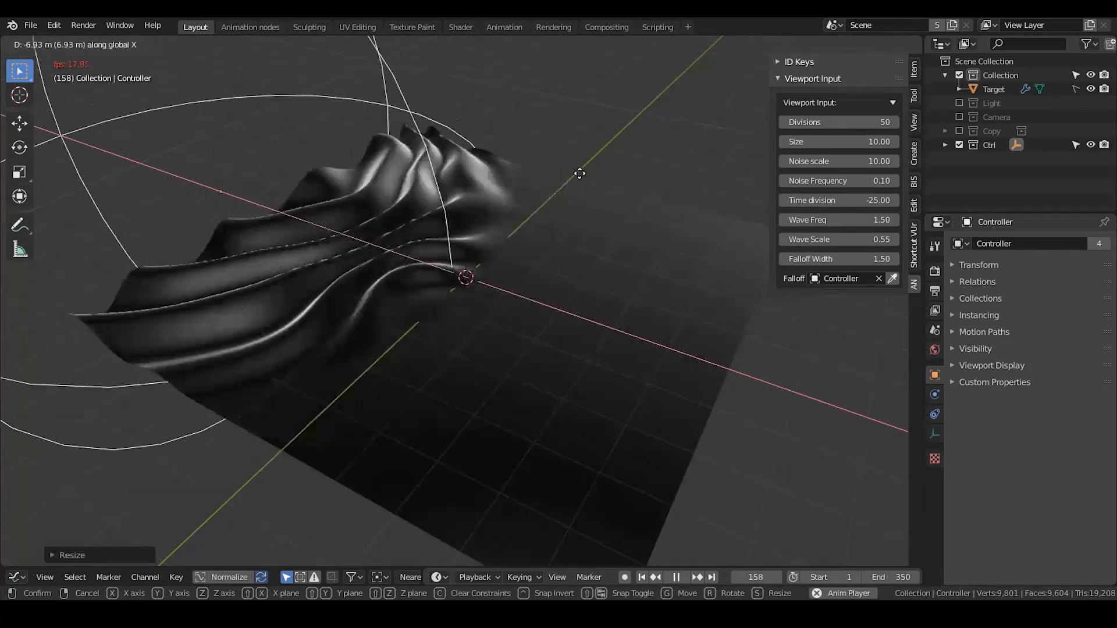
right_click(4, 245)
Scale the Controller back down so the waves affect only the middle of the plane
key("s")
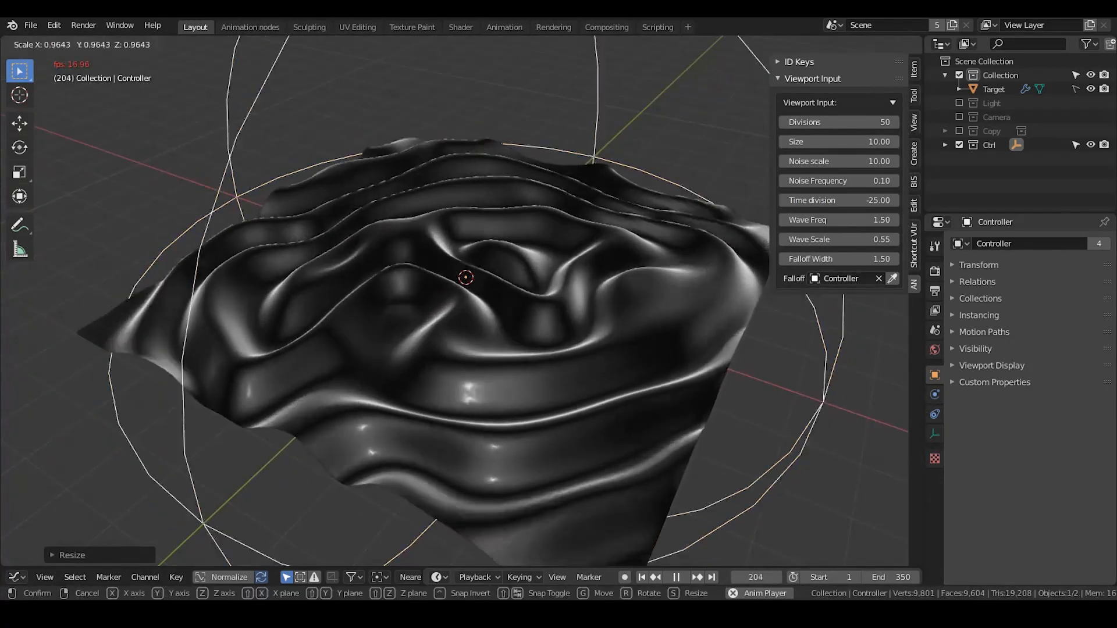
left_click(664, 287)
scroll(664, 286, "up", 1)
scroll(664, 286, "down", 1)
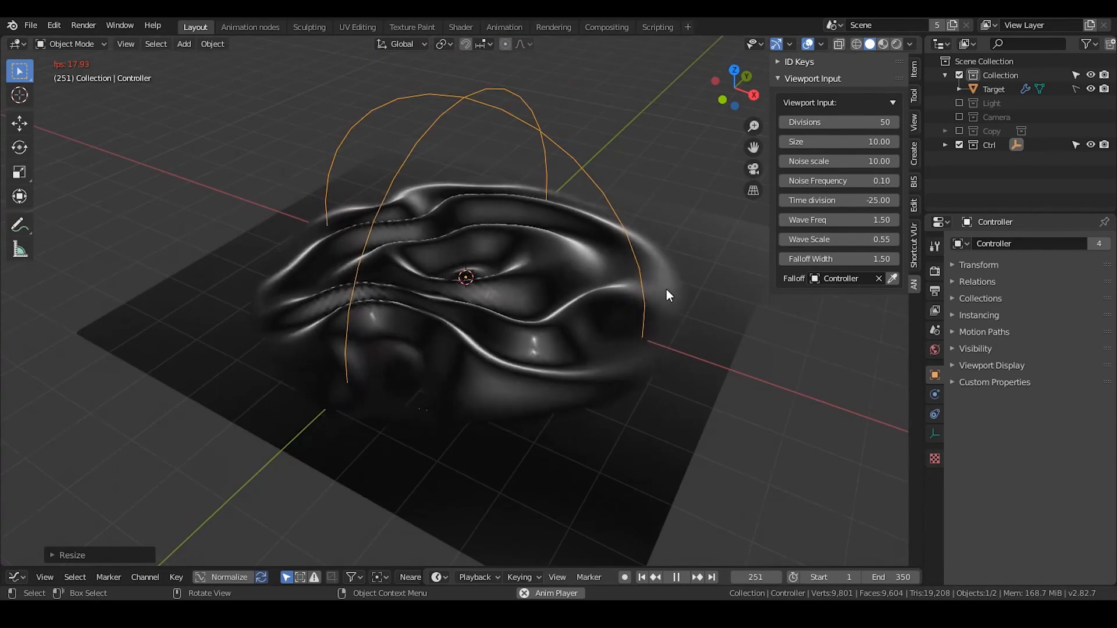
Set the Wave Scale to 0.50 and the Noise Frequency to 0.25
mouse_move(840, 239)
left_mouse_down()
mouse_move(853, 239)
mouse_move(833, 241)
left_mouse_up()
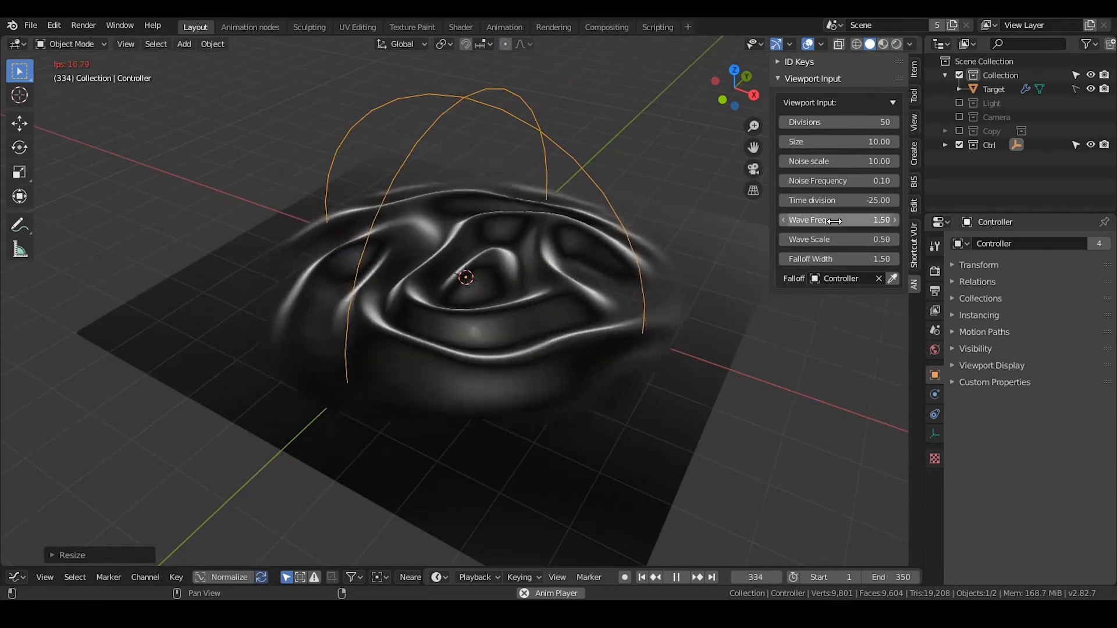
left_click_drag(835, 183, 863, 182)
left_click(835, 183)
type("0.25")
key("Return")
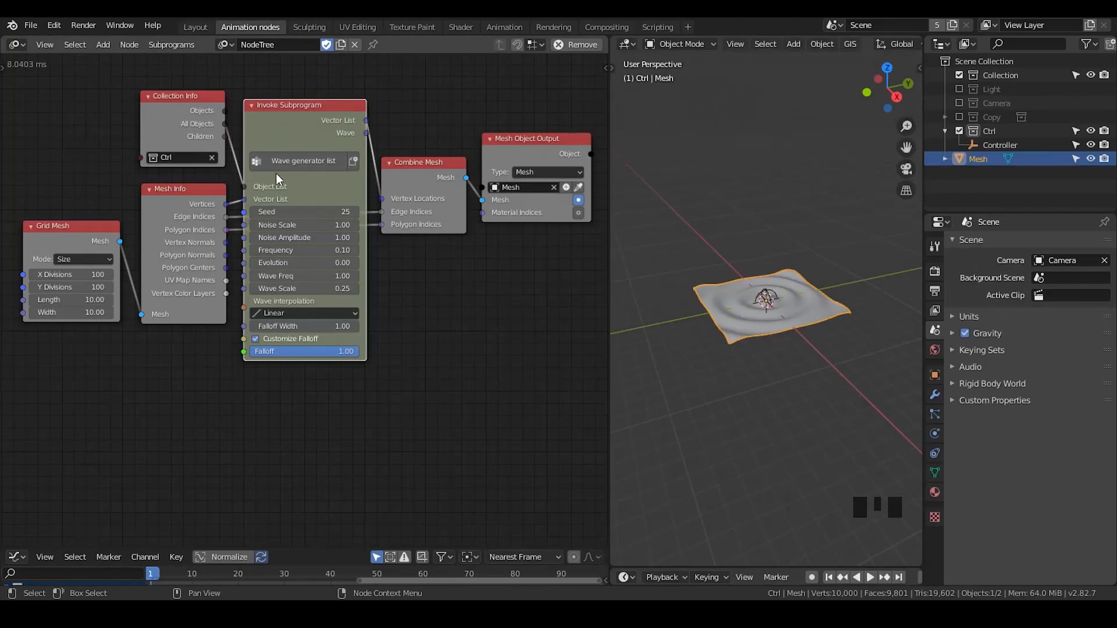
Add a Wave generator loop subprogram node below Combine Mesh, widen it, and delete it
key("ctrl+a")
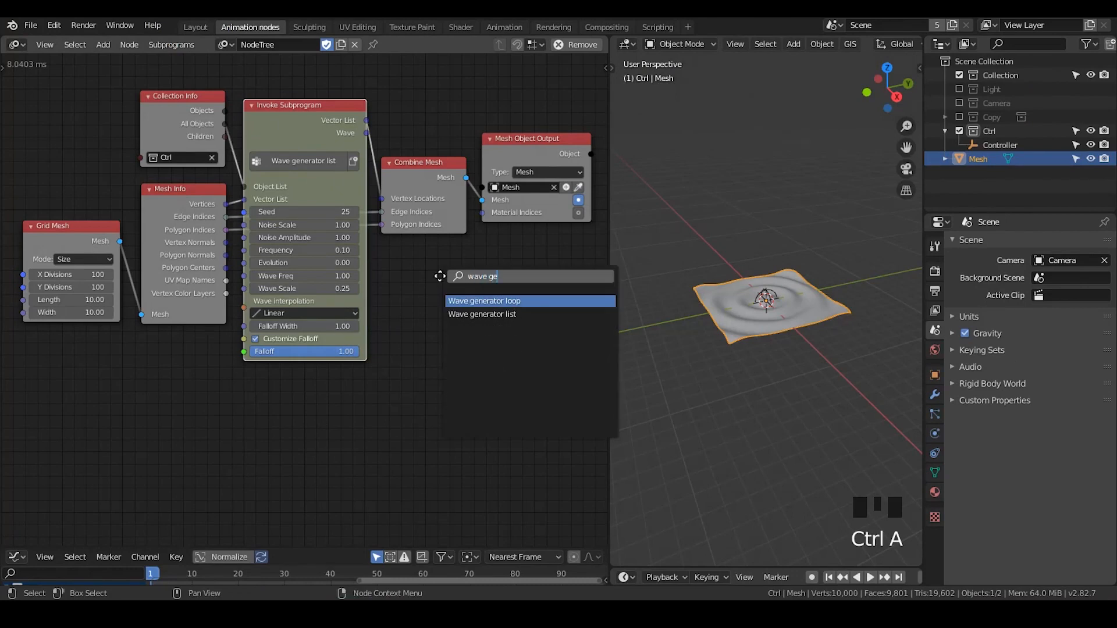
key("Return")
left_click(413, 257)
middle_click_drag(413, 280, 413, 275)
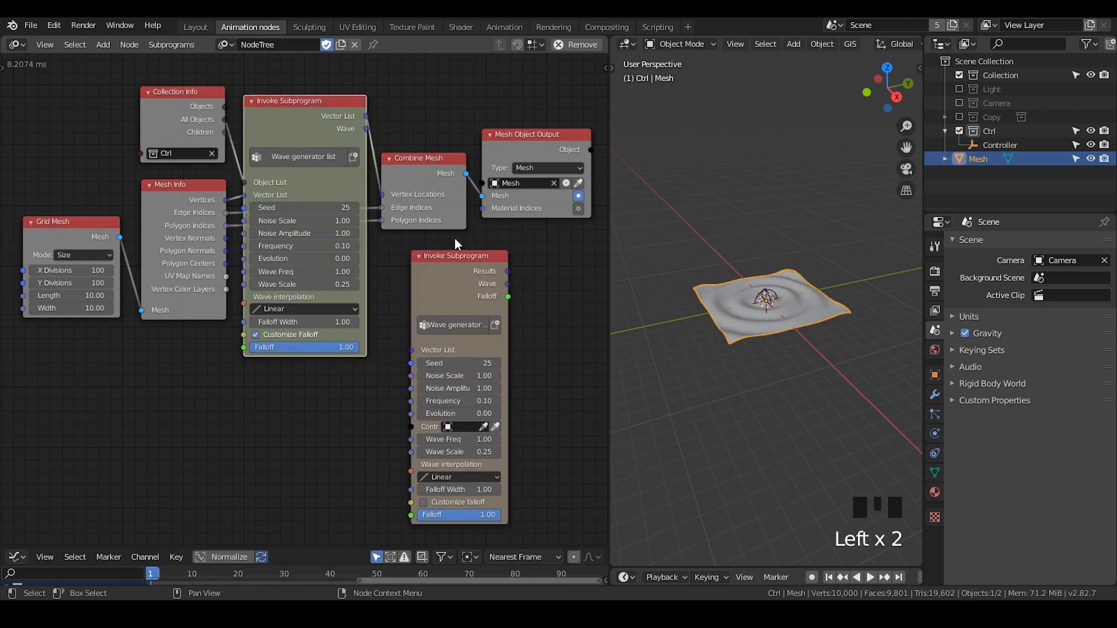
left_click_drag(479, 309, 525, 309)
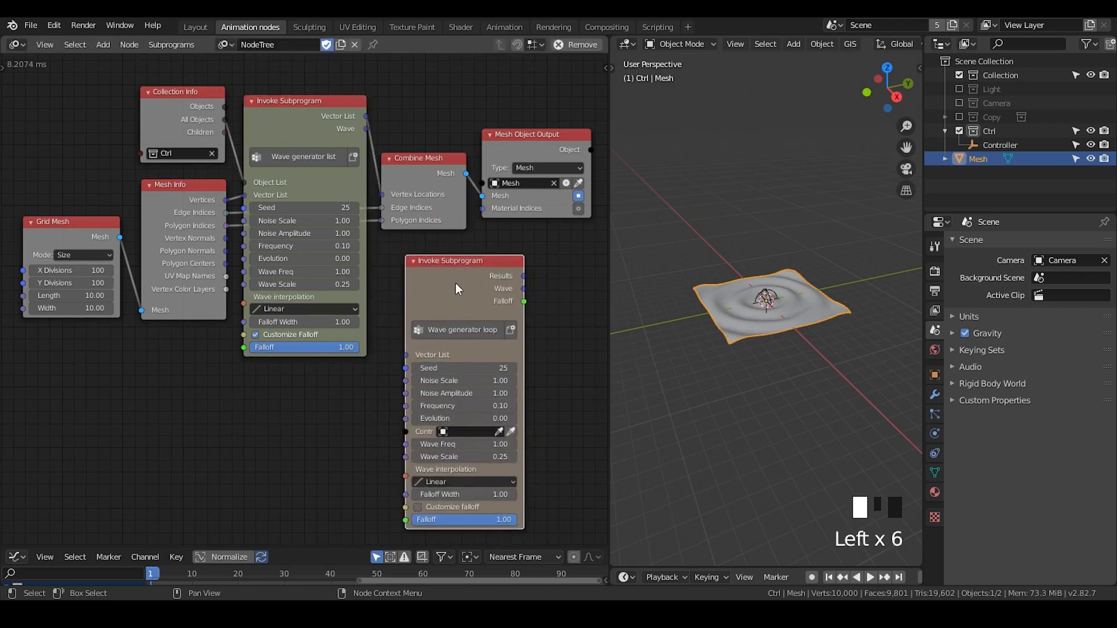
left_click_drag(454, 281, 442, 275)
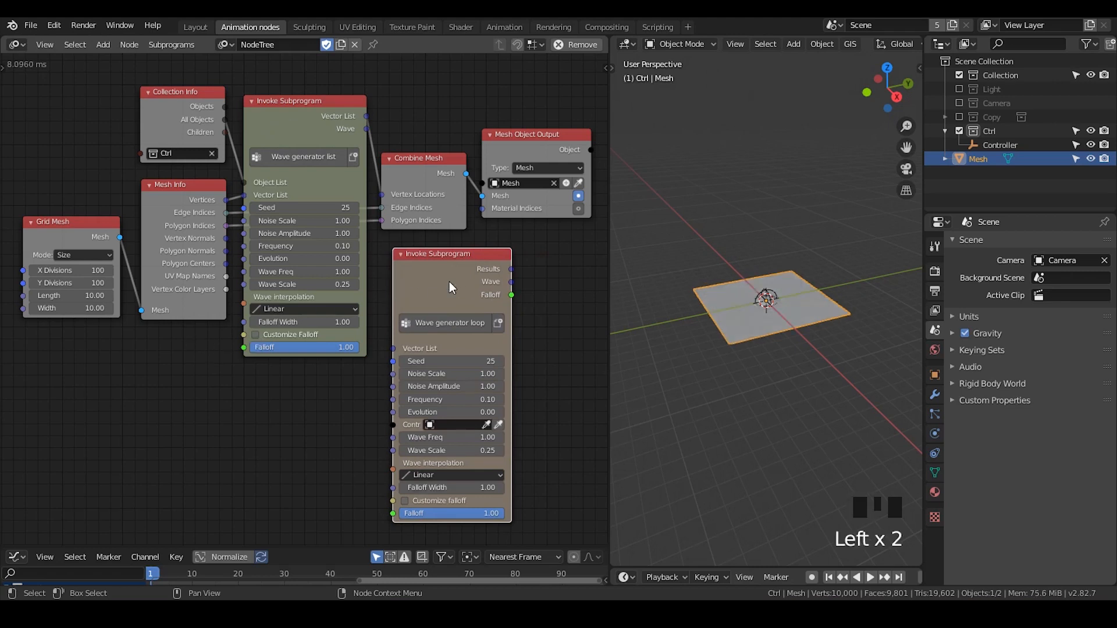
key("x")
Select the Controller in the 3D view and scale it up
left_click(777, 296)
key("s")
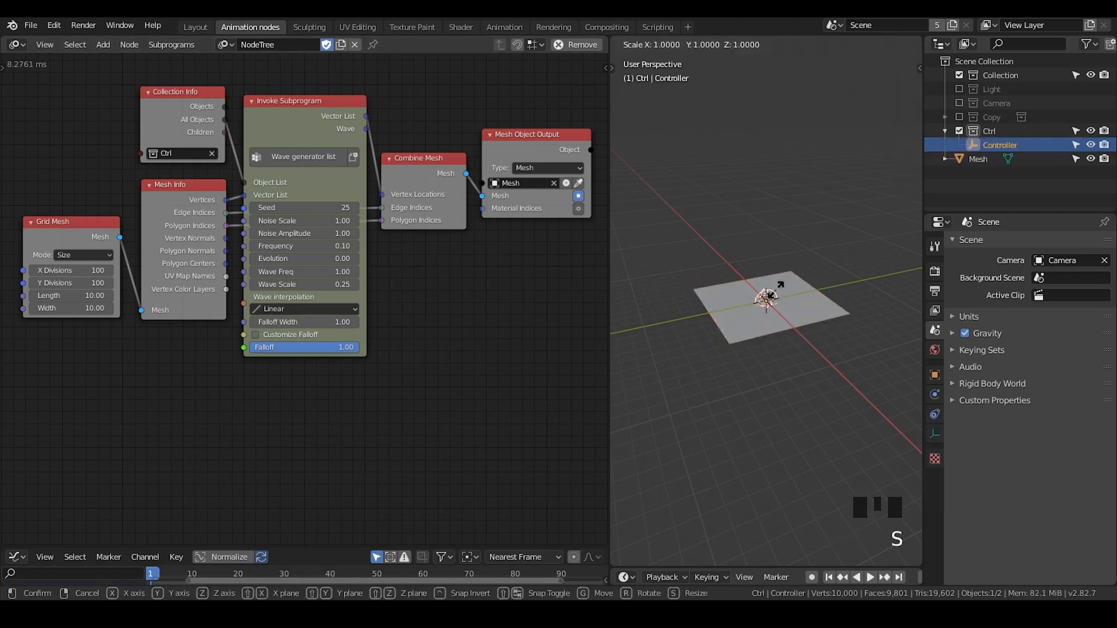
left_click(817, 300)
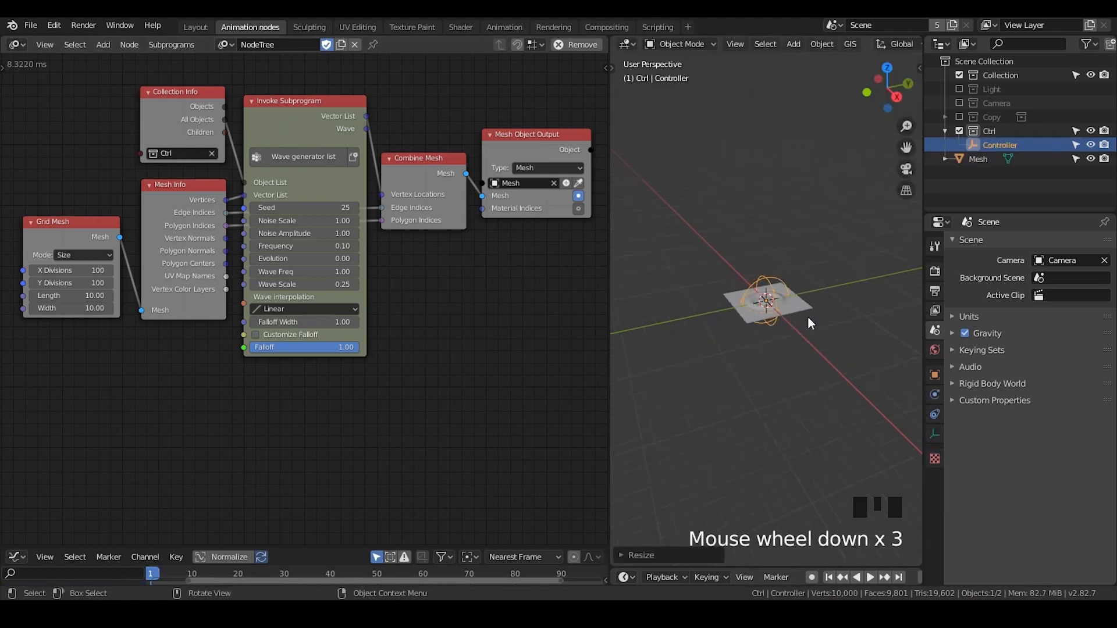
Scale the Controller up slightly so its waves cover a little more of the plane's middle
scroll(808, 319, "up", 4)
scroll(730, 293, "up", 1)
middle_click_drag(731, 293, 785, 309)
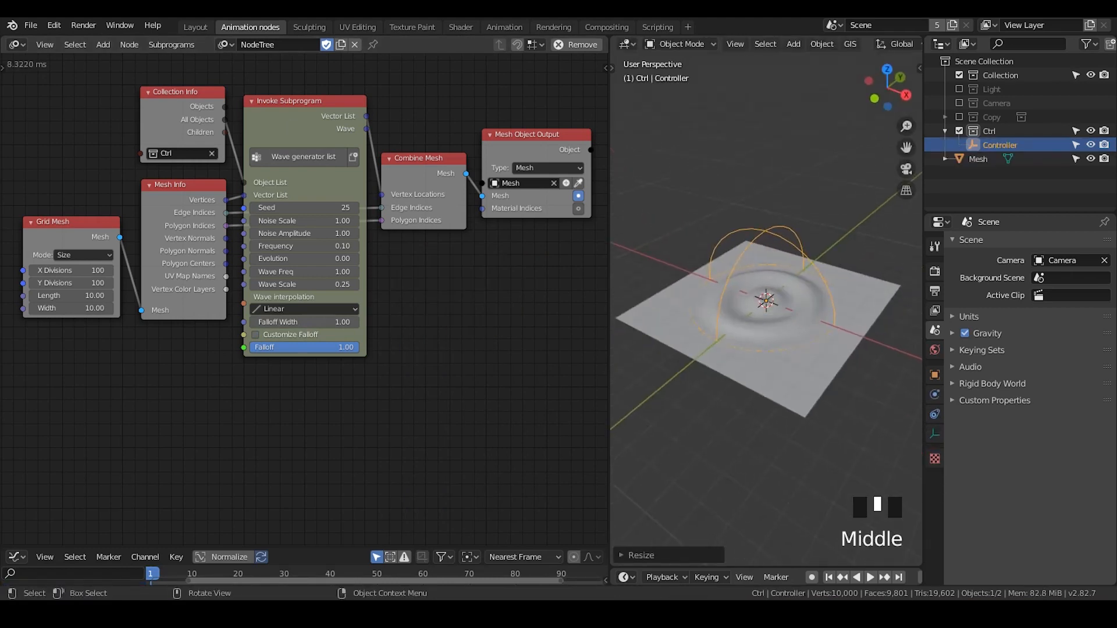
key("s")
left_click(812, 262)
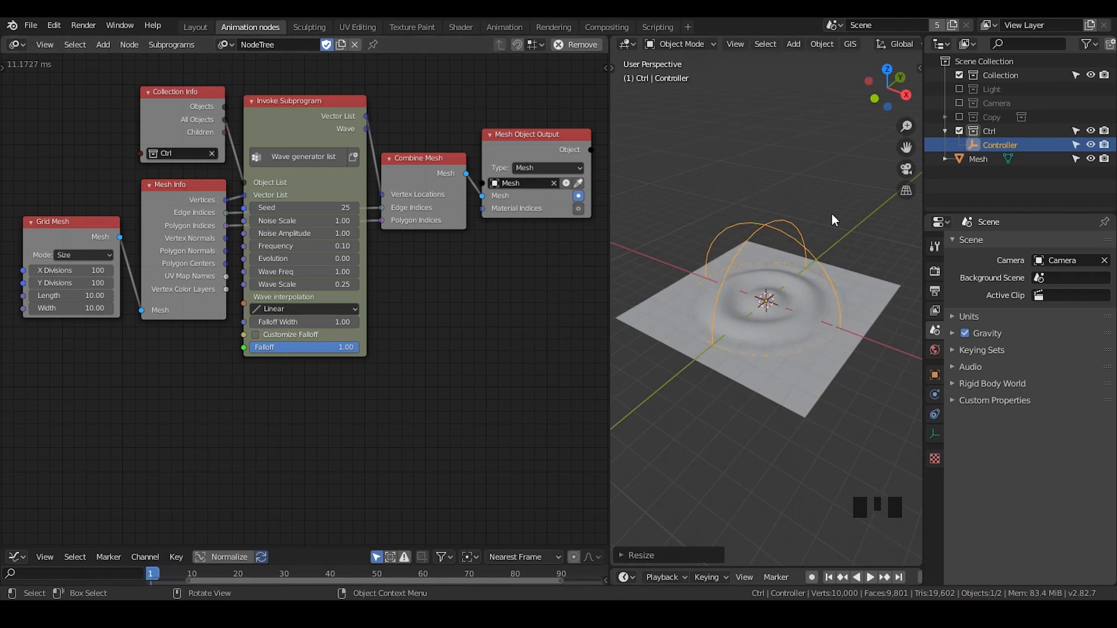
Move the Controller along the global X axis in two shifts, away from the plane's centre
key("g")
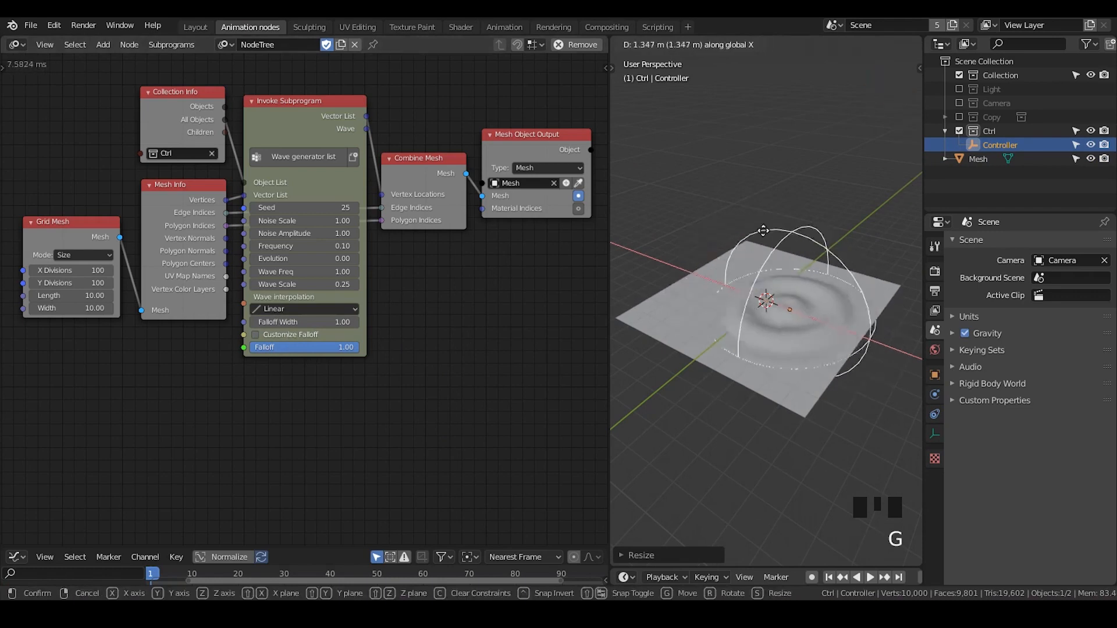
left_click(750, 233)
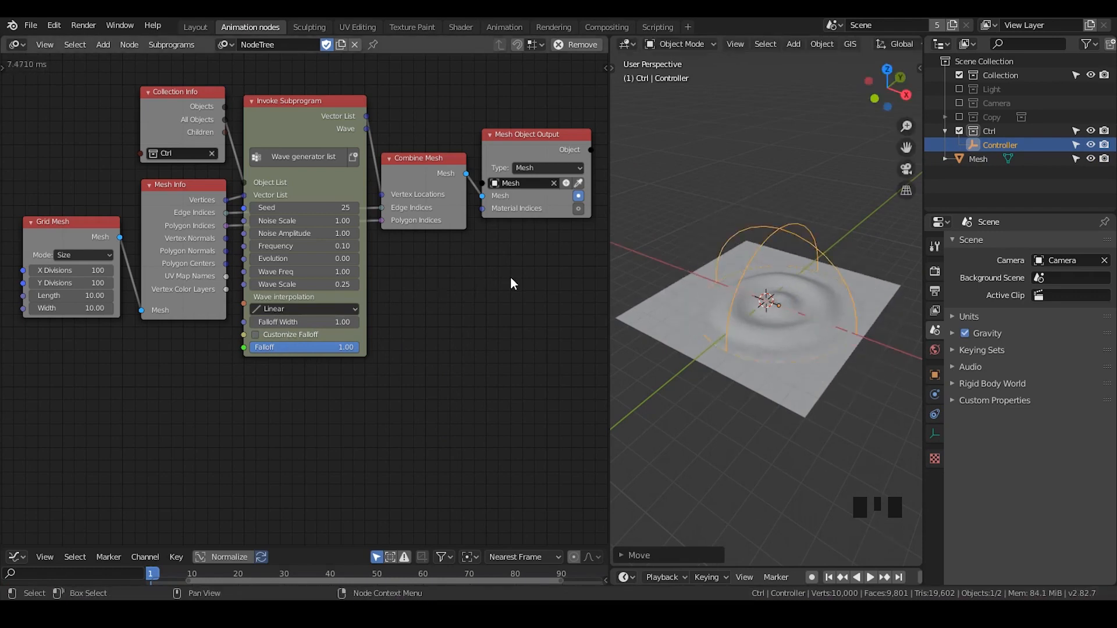
key("g")
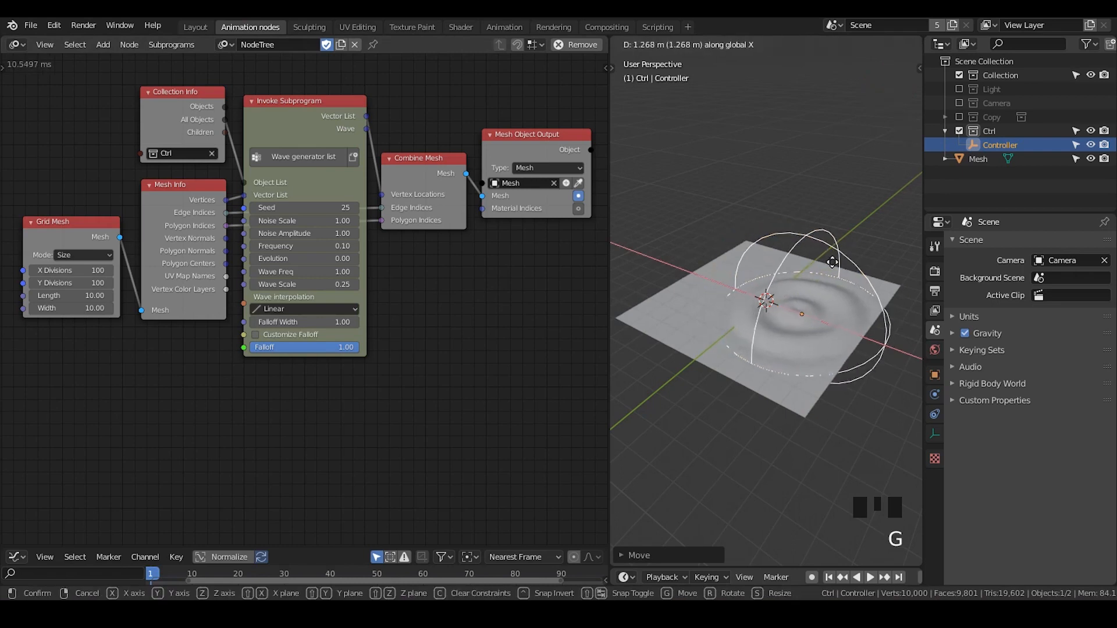
left_click(834, 267)
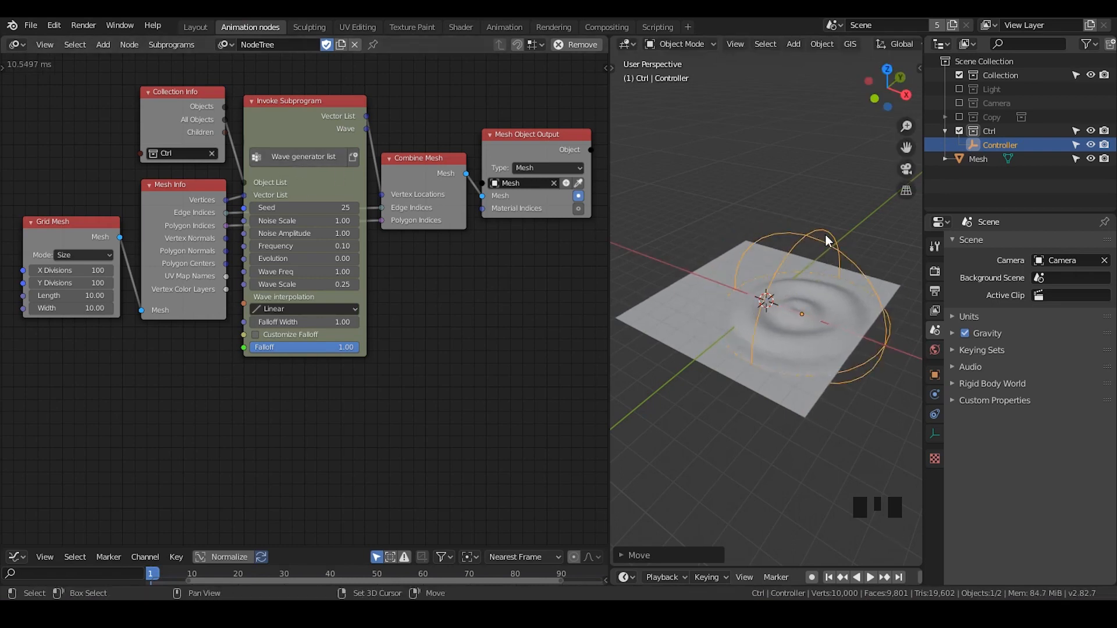
Duplicate the Controller, shrink the copy, and move it along the X axis to the opposite half of the plane
key("shift+d")
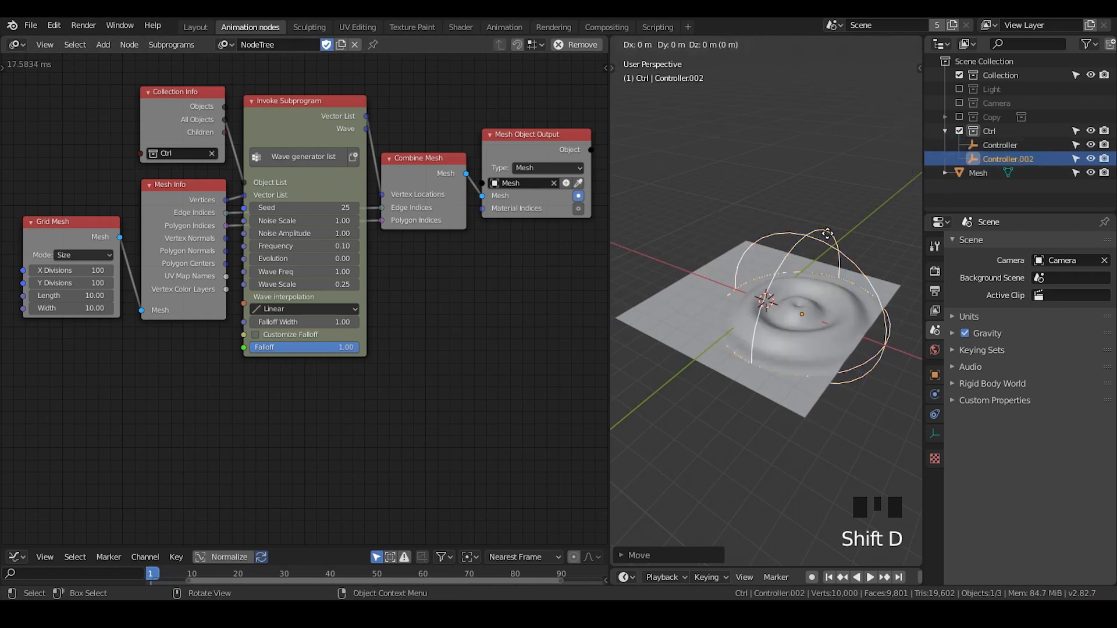
key("s")
left_click(876, 269)
key("g")
key("x")
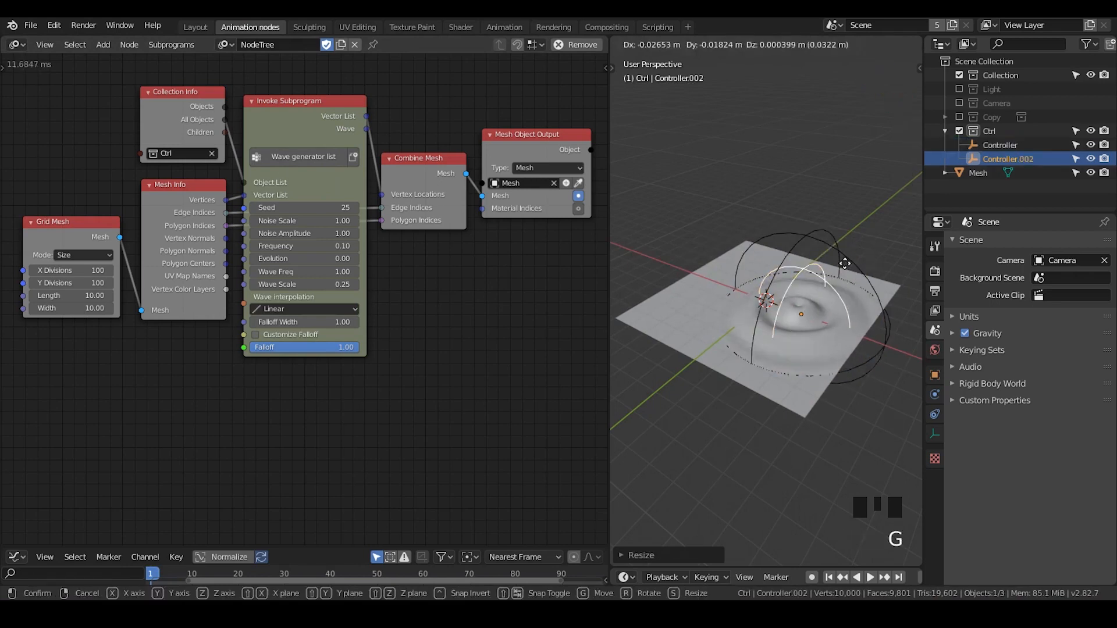
left_click(789, 314)
middle_click_drag(766, 302, 818, 274)
key("g")
Resize the duplicated controller so its waves meet those of the original Controller
key("s")
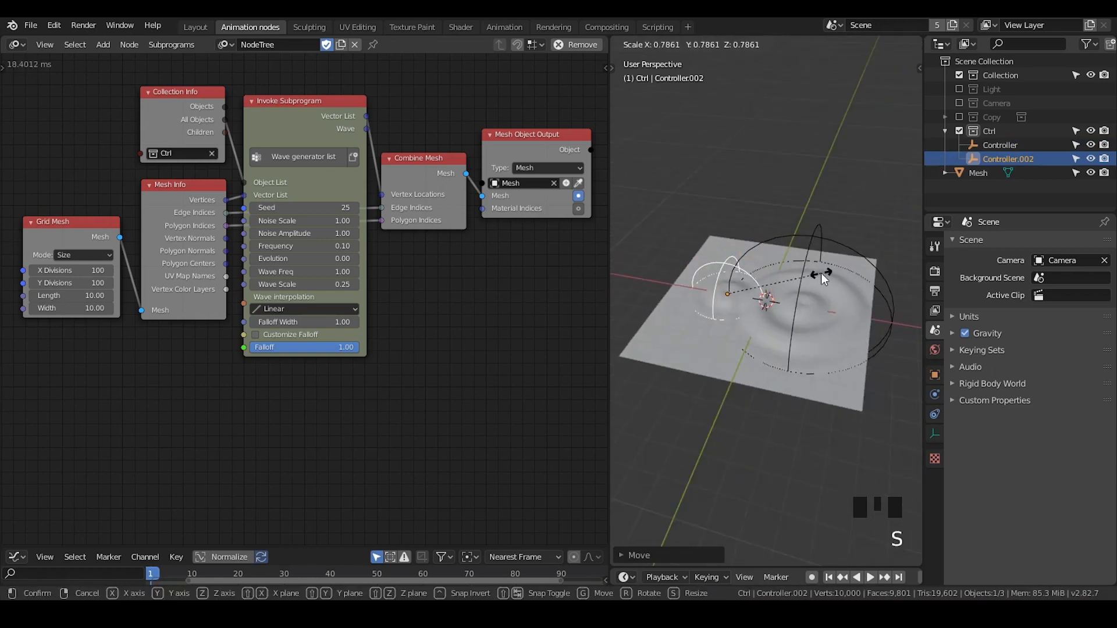
left_click(815, 273)
key("s")
left_click(829, 280)
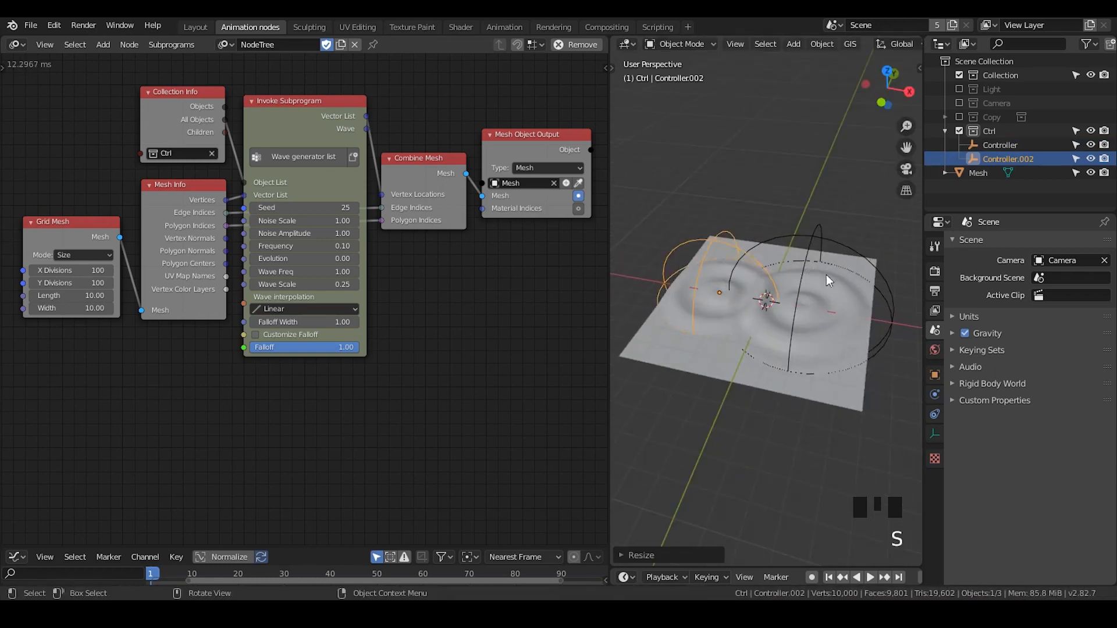
Raise the Evolution of the Wave generator list node in two passes, ending at 28.65
middle_click_drag(143, 341, 157, 329)
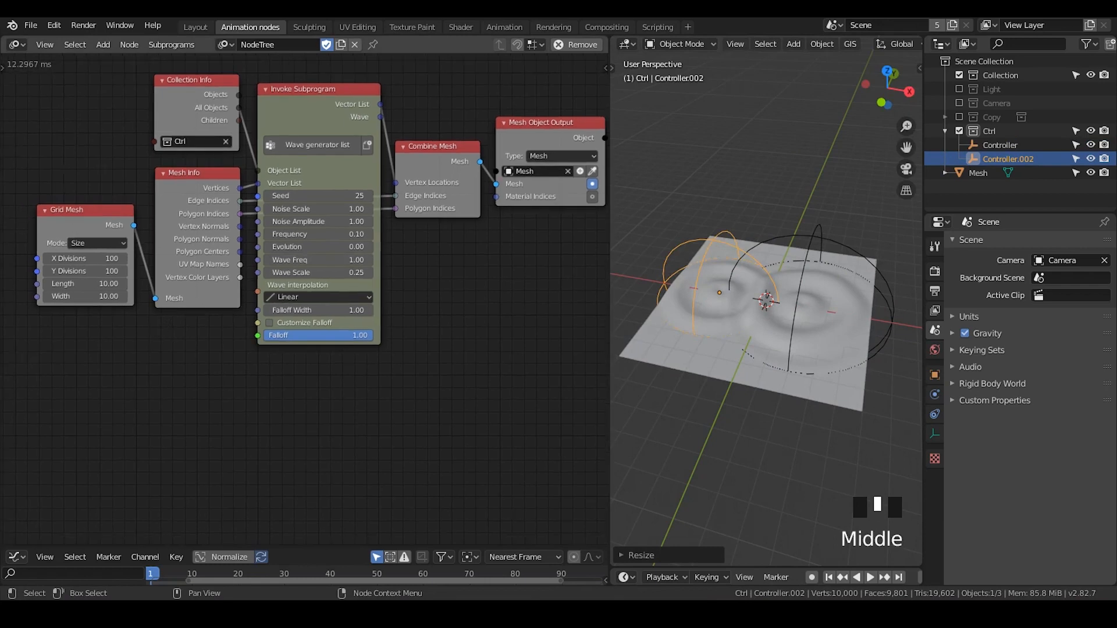
left_click_drag(314, 247, 504, 247)
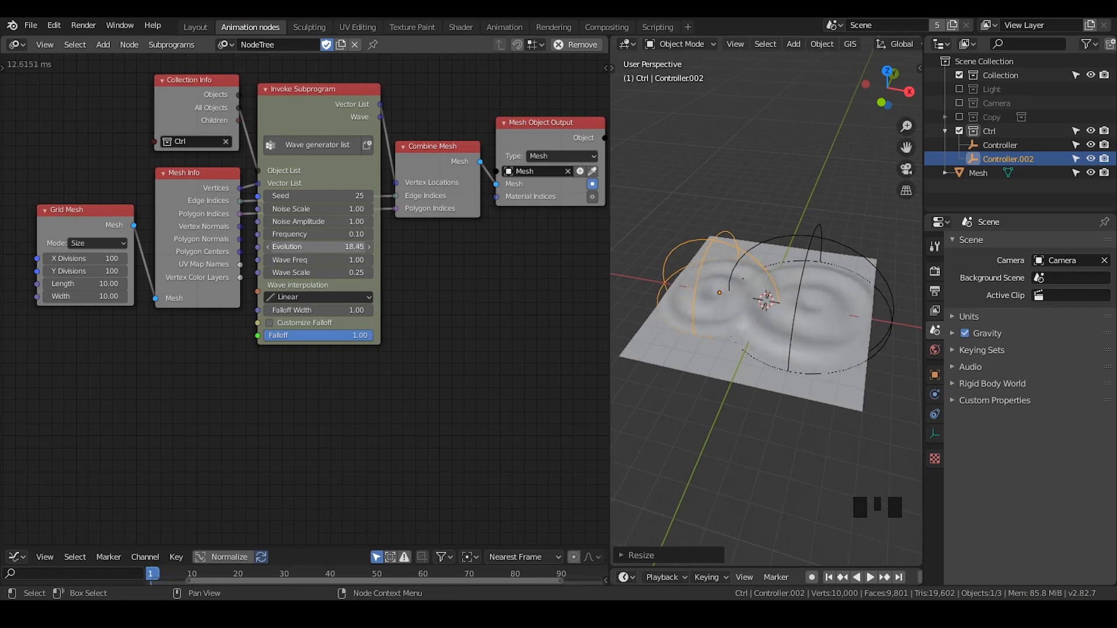
scroll(706, 290, "up", 4)
middle_click_drag(812, 312, 779, 317)
scroll(751, 326, "up", 1)
scroll(751, 326, "down", 6)
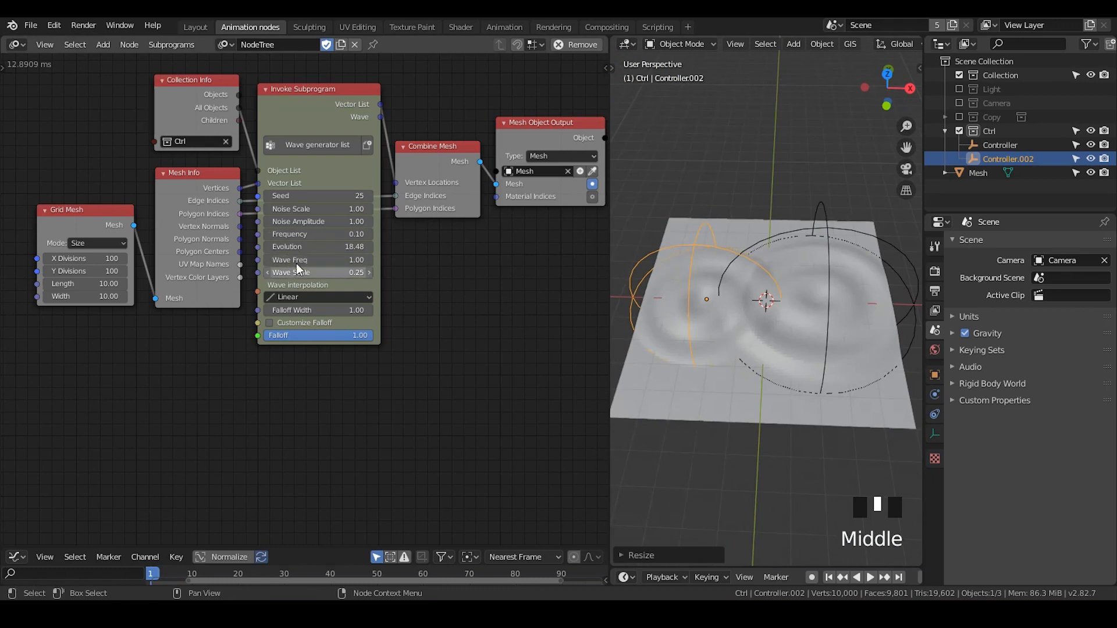
left_click_drag(291, 247, 331, 247)
Duplicate the smaller controller along the Y axis to the plane's far edge, and place another copy near its front edge
key("shift+d")
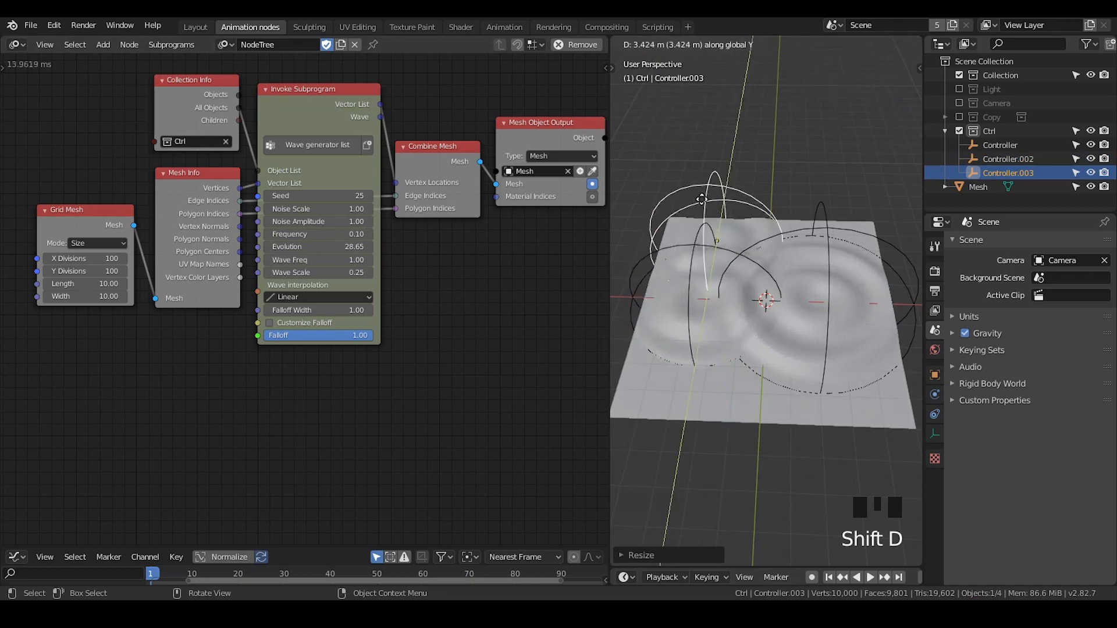
left_click(701, 196)
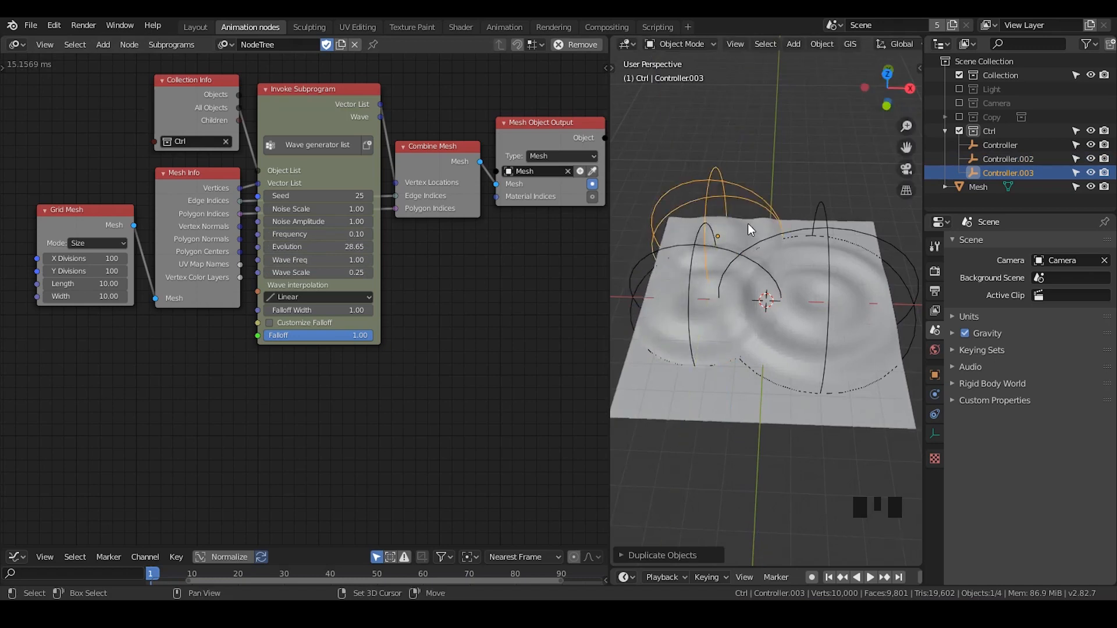
key("shift+d")
left_click(734, 375)
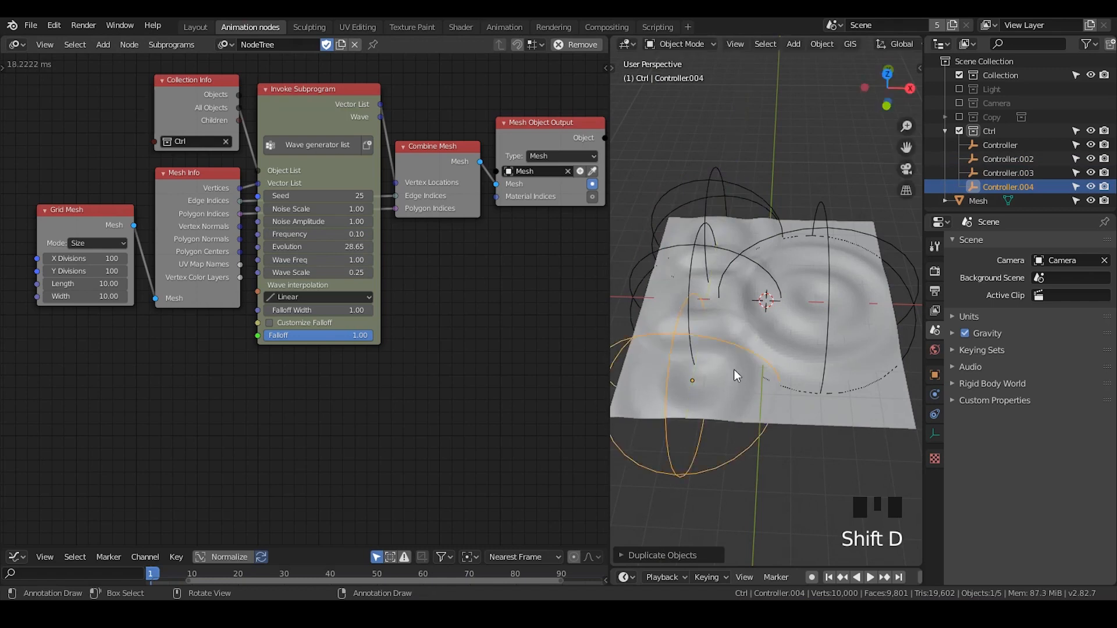
Scale the front controller copy down and increase the Evolution further to animate all the waves
key("s")
left_click(738, 330)
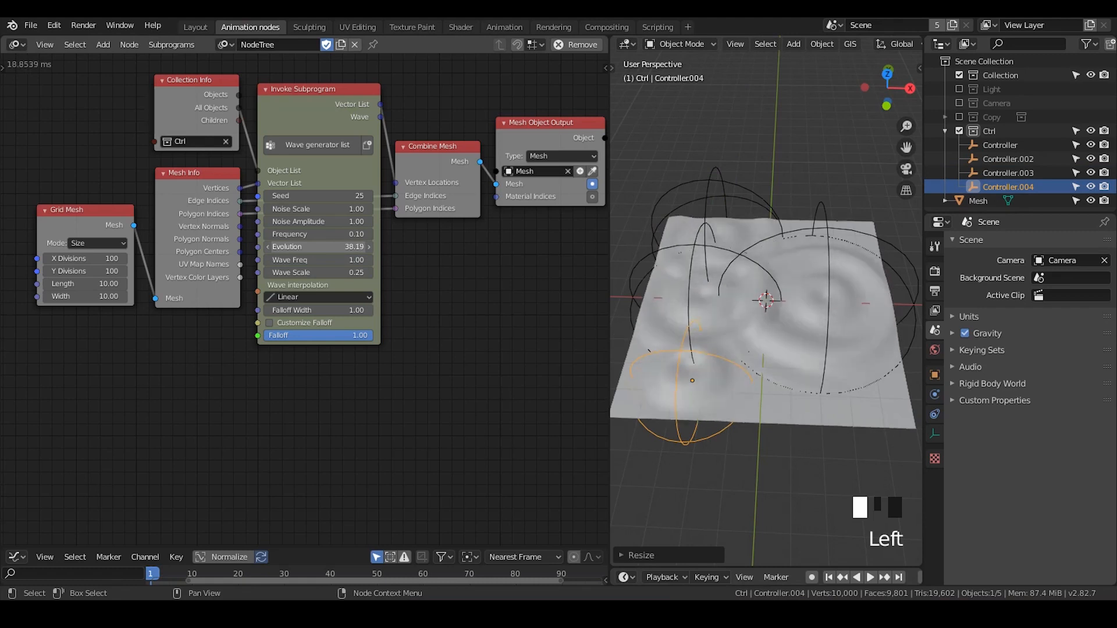
left_click_drag(326, 247, 364, 246)
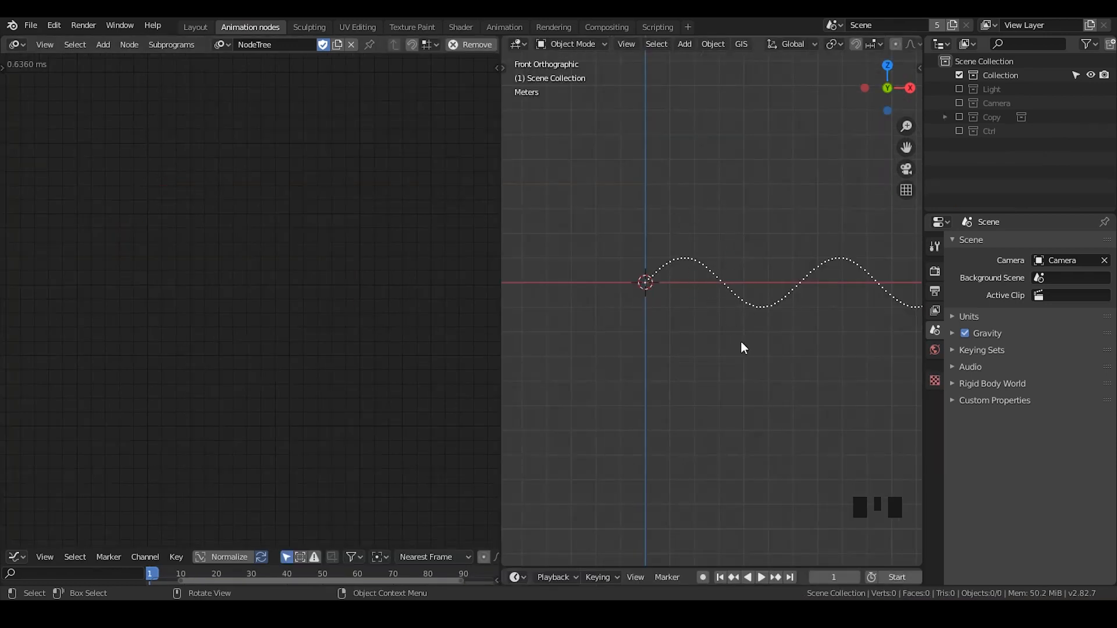
In the sine curve scene, annotate the empty node editor area with a circled "sin" and a "cos" below it
middle_click_drag(699, 300, 741, 324, "shift")
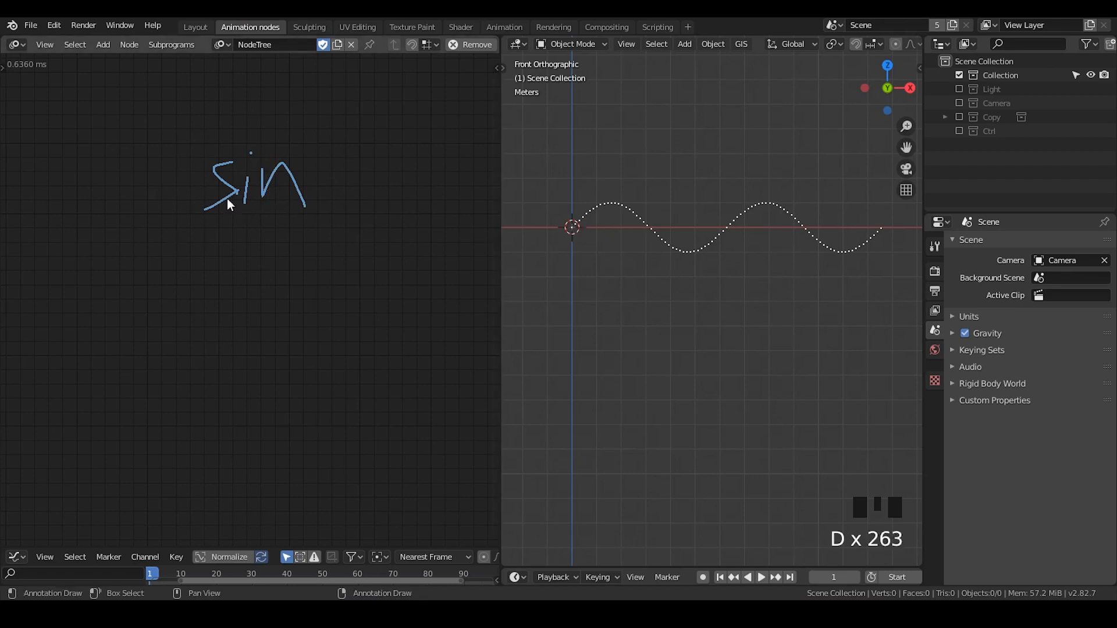
mouse_move(182, 158)
left_mouse_down()
mouse_move(294, 276)
mouse_move(201, 151)
left_mouse_up()
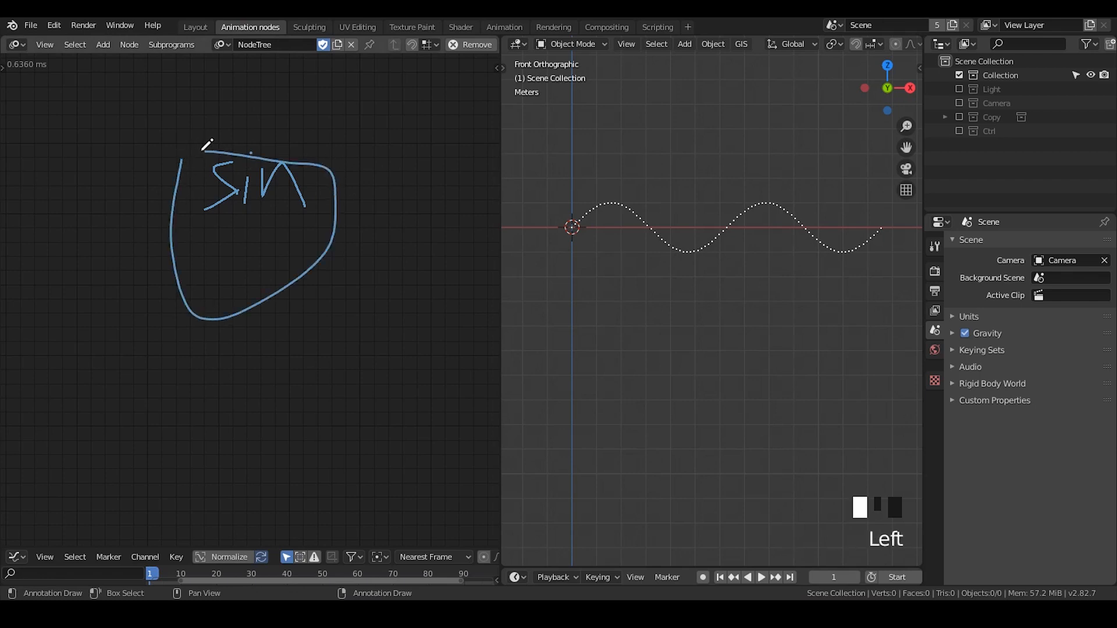
mouse_move(275, 327)
left_mouse_down()
mouse_move(267, 356)
mouse_move(298, 368)
mouse_move(349, 318)
mouse_move(340, 371)
left_mouse_up()
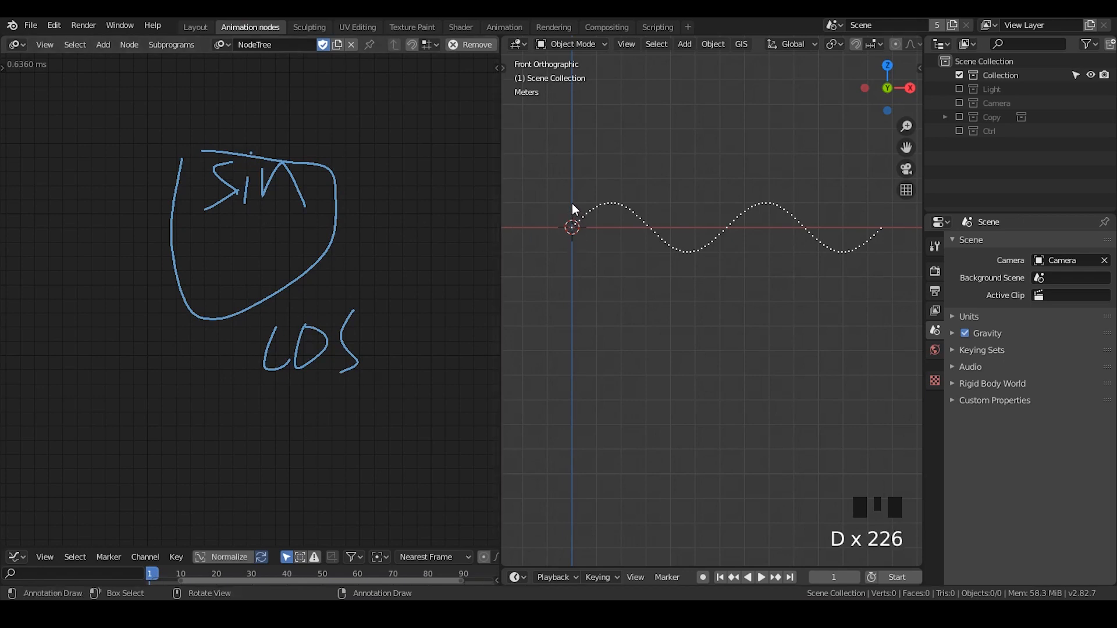
Draw a cosine curve freehand over the dotted sine curve, starting on the vertical axis at crest height
left_click_drag(573, 205, 572, 203)
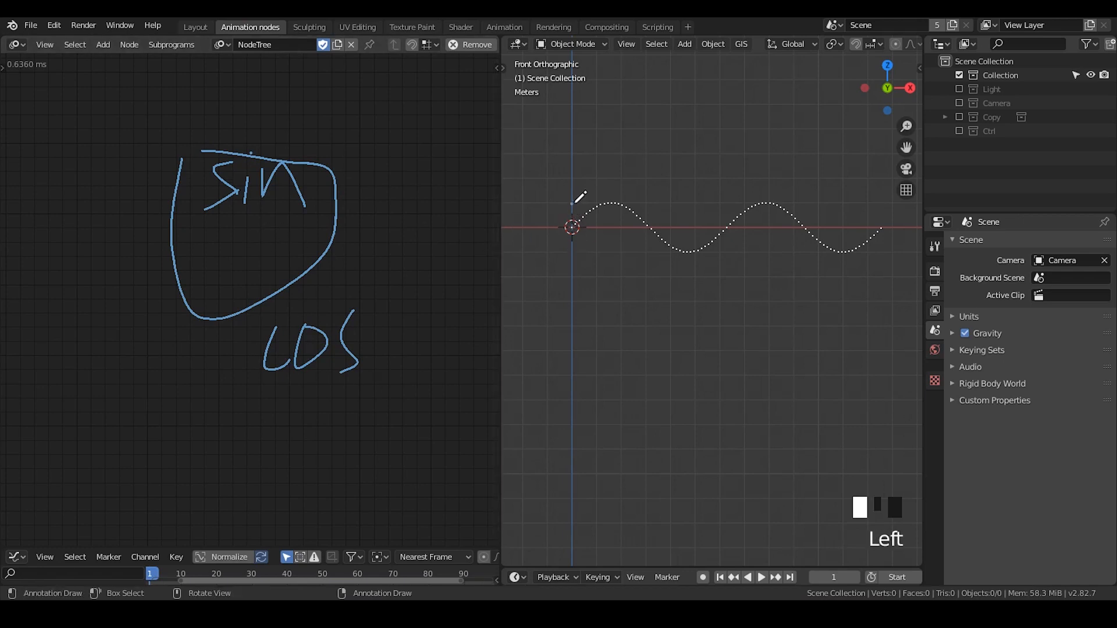
mouse_move(611, 240)
left_mouse_down()
mouse_move(705, 207)
mouse_move(756, 238)
mouse_move(840, 211)
mouse_move(902, 243)
left_mouse_up()
key("d")
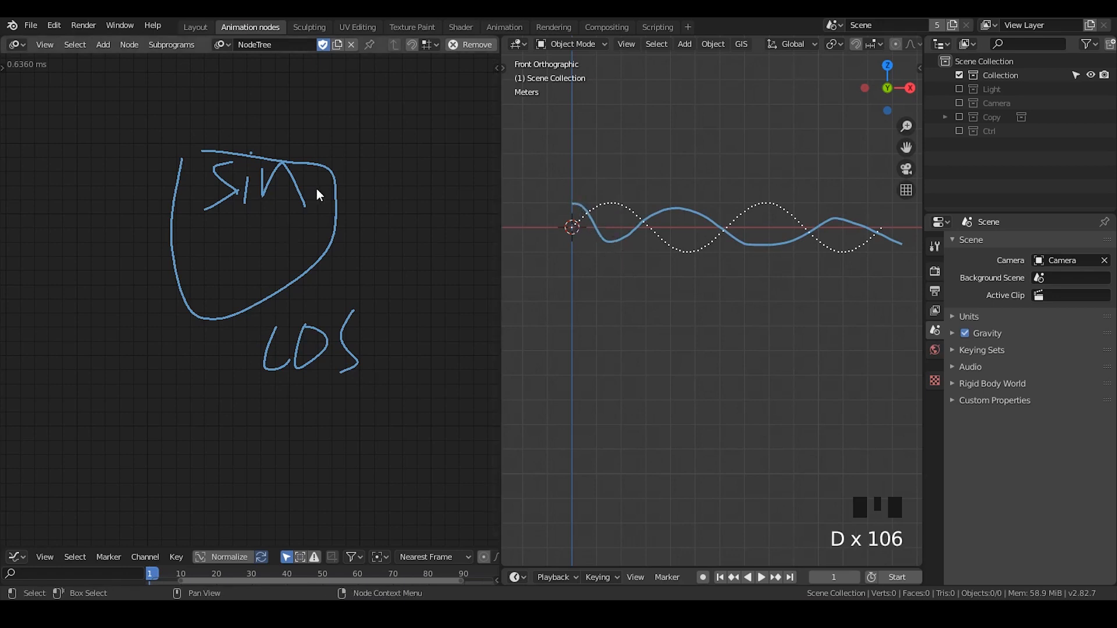
Emphasise the "sin" note and the sine curve's origin, and erase the annotations in the node editor
mouse_move(204, 142)
left_mouse_down()
mouse_move(179, 155)
mouse_move(221, 262)
mouse_move(349, 130)
mouse_move(200, 149)
left_mouse_up()
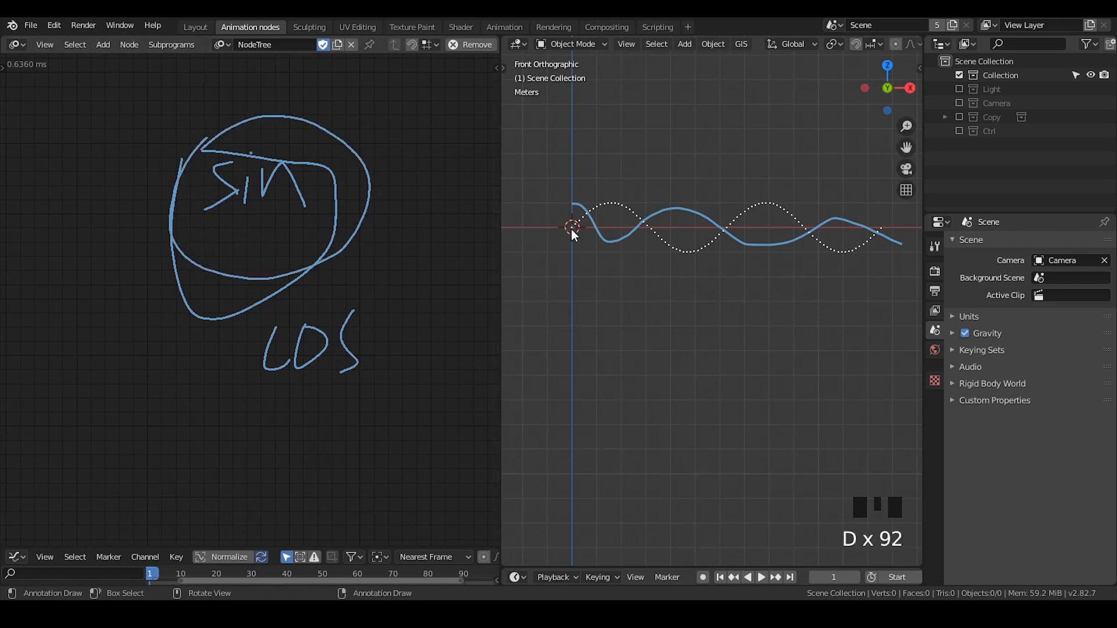
left_click_drag(572, 227, 570, 227)
mouse_move(372, 117)
right_mouse_down()
mouse_move(194, 230)
mouse_move(317, 292)
mouse_move(359, 331)
mouse_move(401, 302)
right_mouse_up()
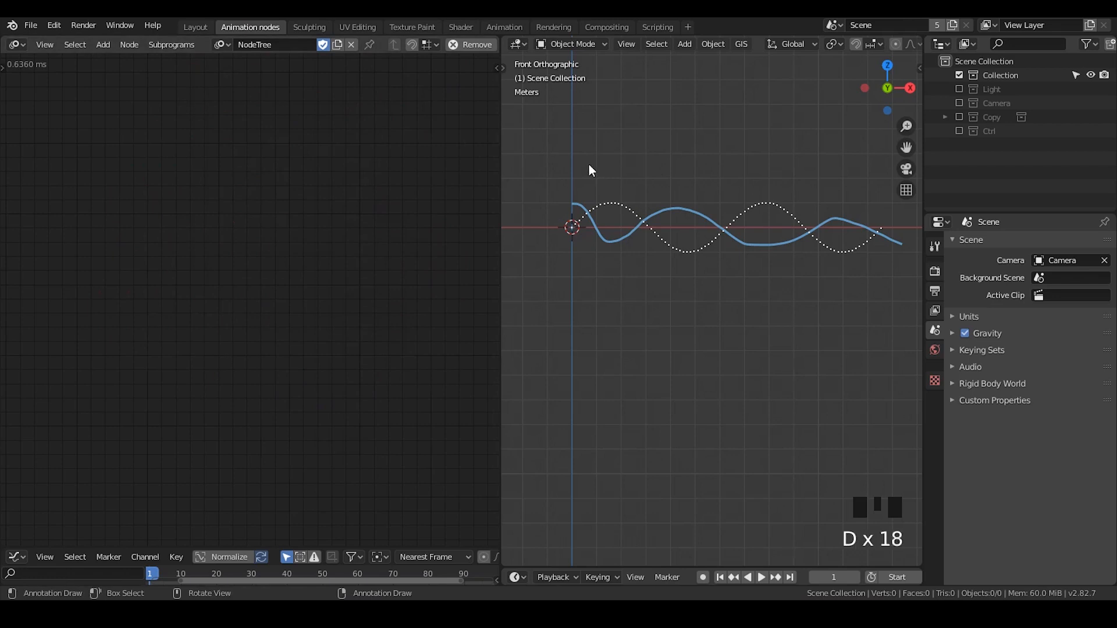
Annotate the offset between the curves with a horizontal double arrow and write "180° = π rad" above them
mouse_move(587, 169)
left_mouse_down()
mouse_move(597, 180)
mouse_move(611, 169)
left_mouse_up()
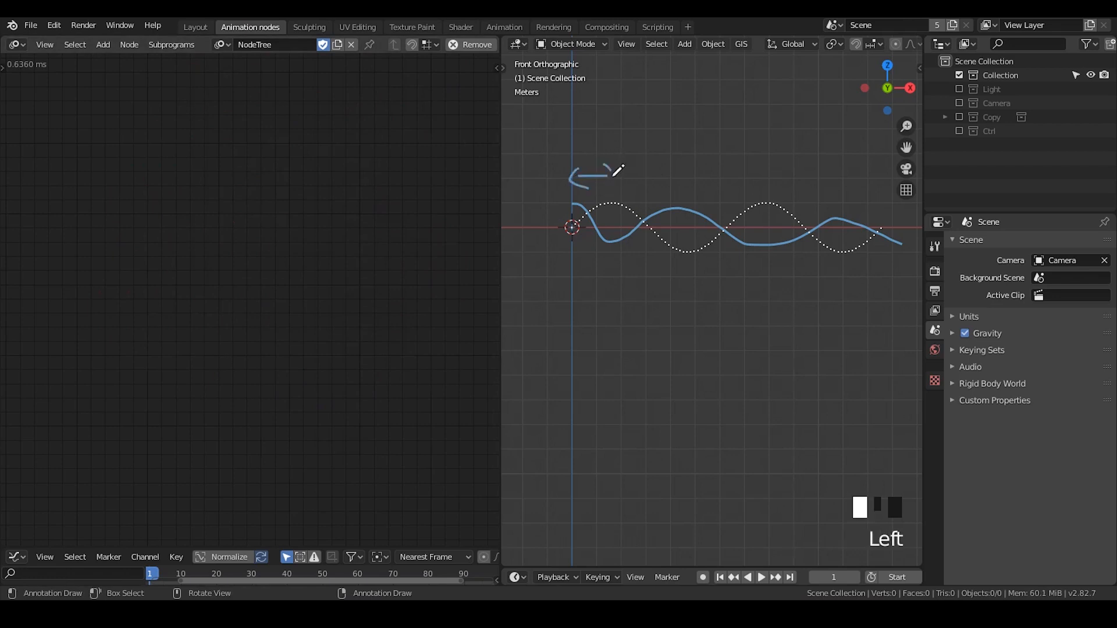
mouse_move(656, 134)
left_mouse_down()
mouse_move(650, 159)
mouse_move(678, 165)
mouse_move(696, 122)
mouse_move(723, 114)
mouse_move(768, 140)
mouse_move(759, 154)
mouse_move(811, 130)
left_mouse_up()
left_click_drag(792, 136, 783, 154)
mouse_move(803, 135)
left_mouse_down()
mouse_move(818, 154)
mouse_move(852, 135)
mouse_move(876, 153)
left_mouse_up()
left_click_drag(887, 111, 884, 167)
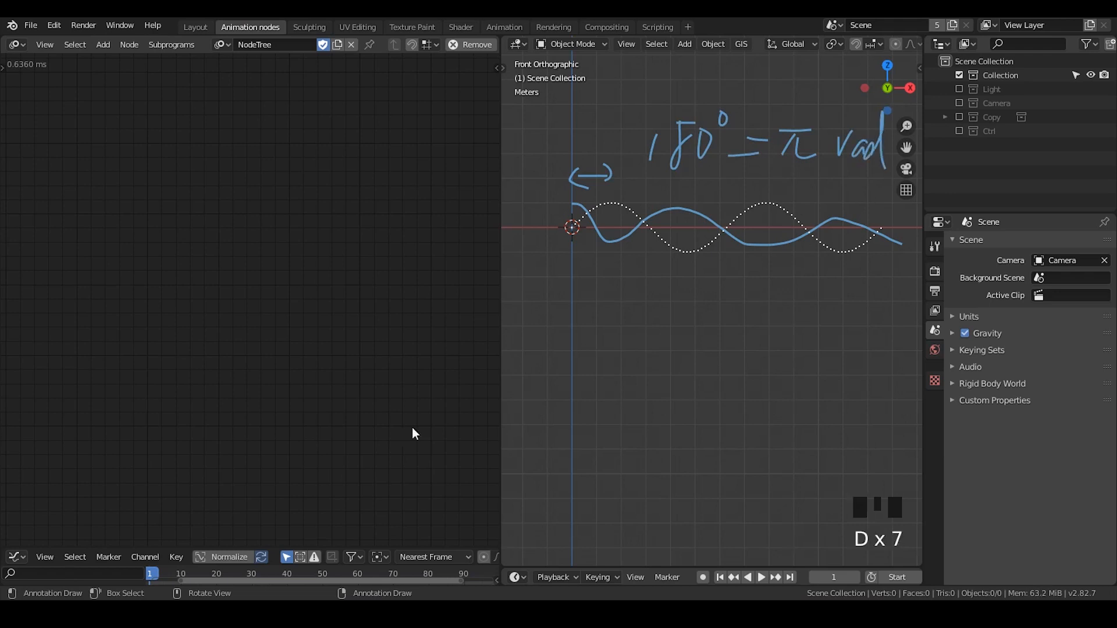
Move the Distribute Matrices and Replicate vector nodes further down, away from the sine curve nodes
mouse_move(337, 407)
middle_mouse_down()
mouse_move(329, 326)
mouse_move(374, 207)
mouse_move(329, 126)
middle_mouse_up()
left_click_drag(440, 228, 407, 372)
left_click_drag(419, 292, 178, 407)
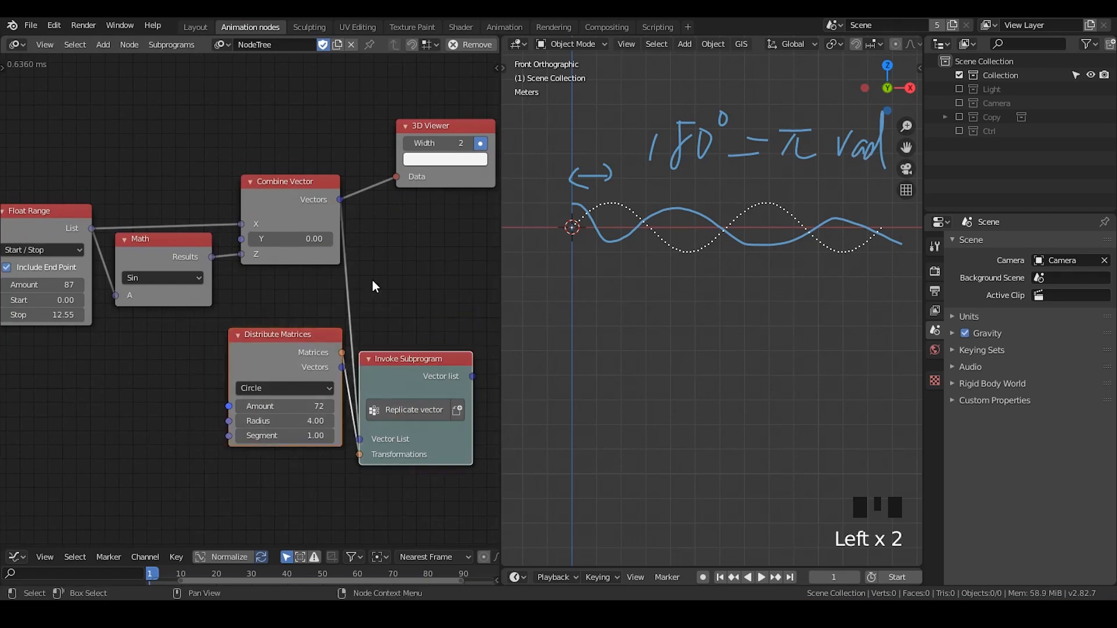
key("g")
left_click(331, 445)
middle_click_drag(332, 451, 272, 412)
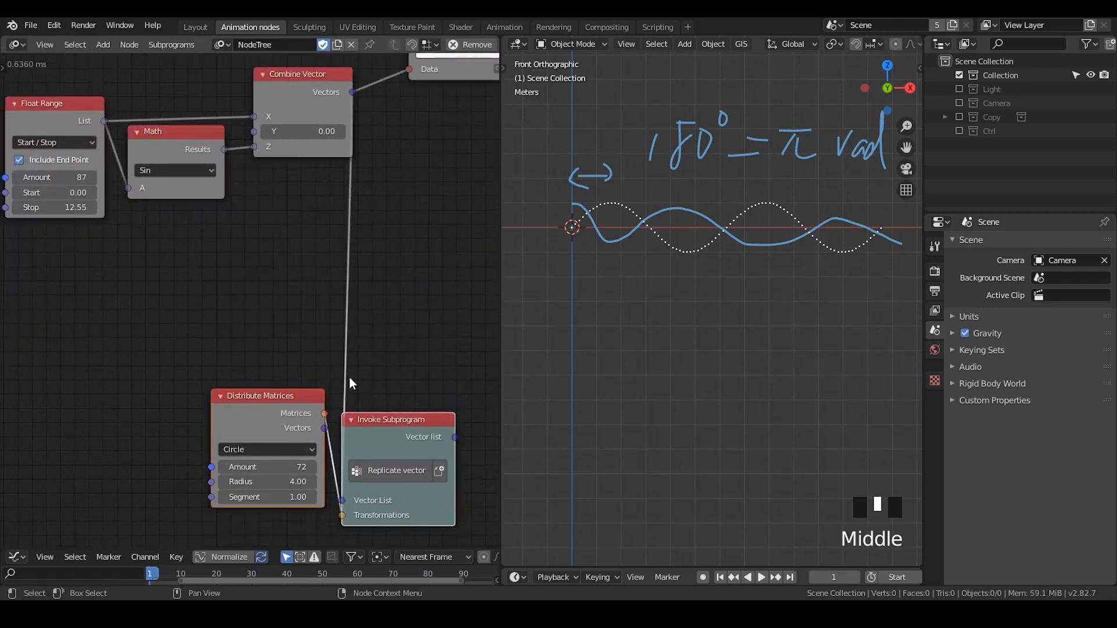
Move the Float Range node away from the Math node to leave more space between them
middle_click_drag(210, 232, 272, 367)
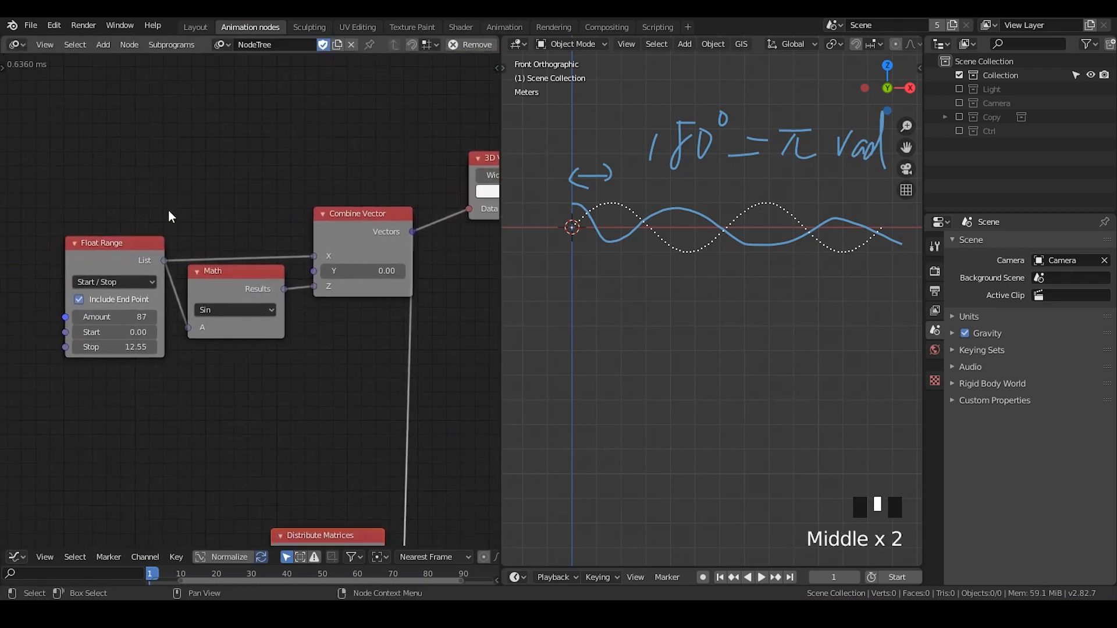
left_click(81, 259)
left_click_drag(80, 259, 59, 244)
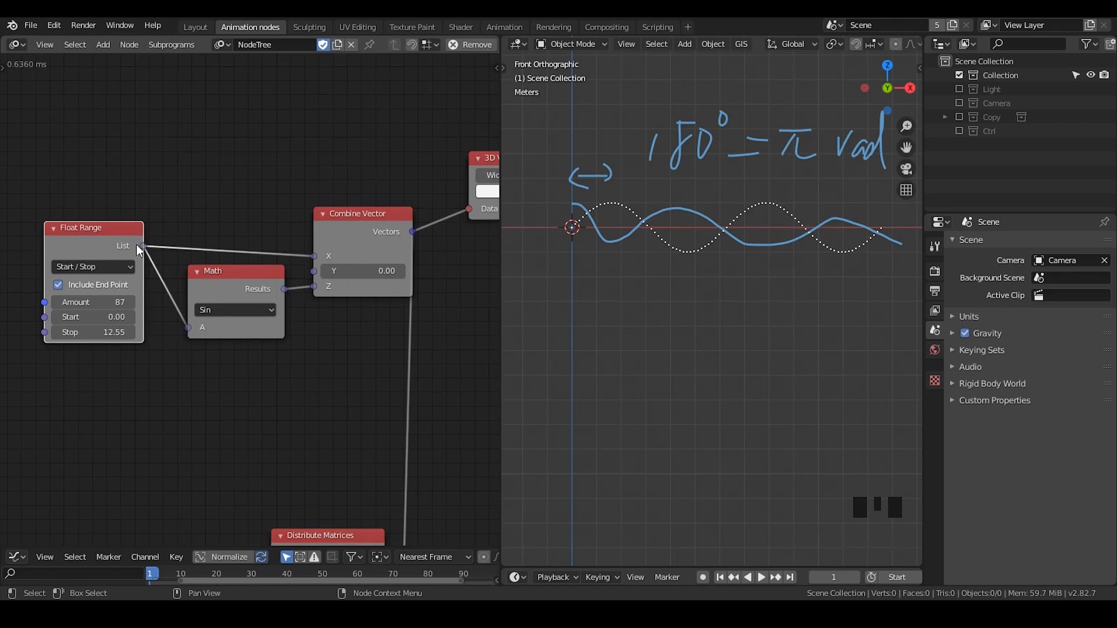
Disconnect the Math result from Combine Vector's Z input and erase the annotations in the 3D view
left_click_drag(312, 286, 647, 256)
mouse_move(867, 160)
right_mouse_down()
mouse_move(605, 177)
mouse_move(688, 224)
mouse_move(898, 199)
mouse_move(684, 245)
right_mouse_up()
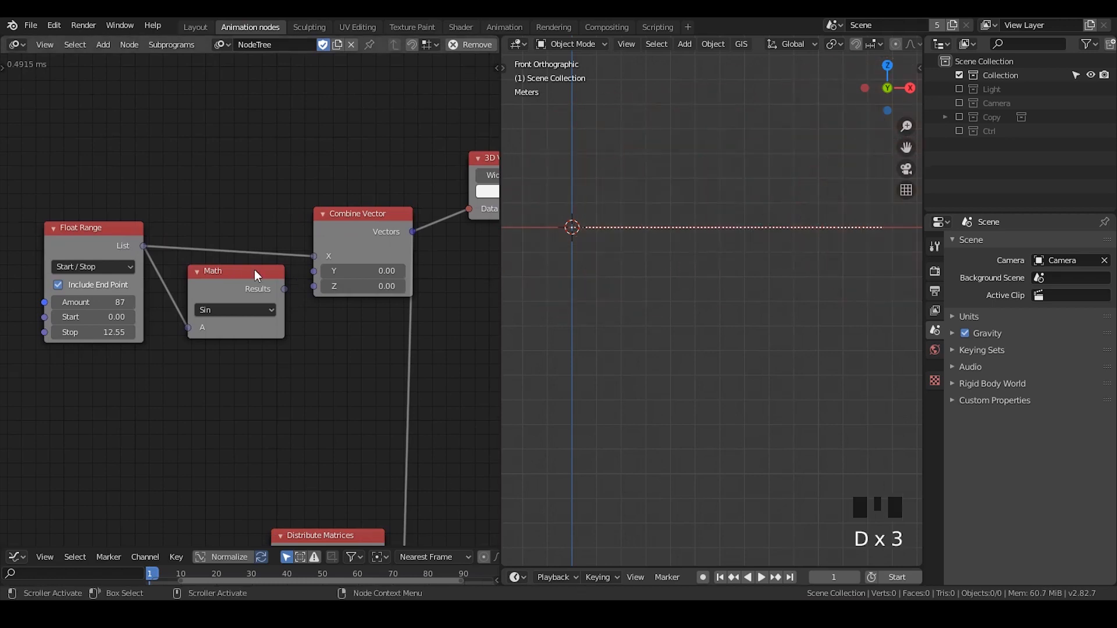
Reconnect the Sin Math node's Results to Combine Vector's Z input and shift the Combine Vector node slightly upward
left_click_drag(254, 270, 316, 281)
left_click_drag(355, 215, 358, 205)
Mark the height of the sine curve's first crest with a vertical double arrow annotation and erase it
key("d")
mouse_move(618, 244)
left_mouse_down()
mouse_move(610, 204)
mouse_move(641, 232)
left_mouse_up()
left_click_drag(603, 234, 625, 243)
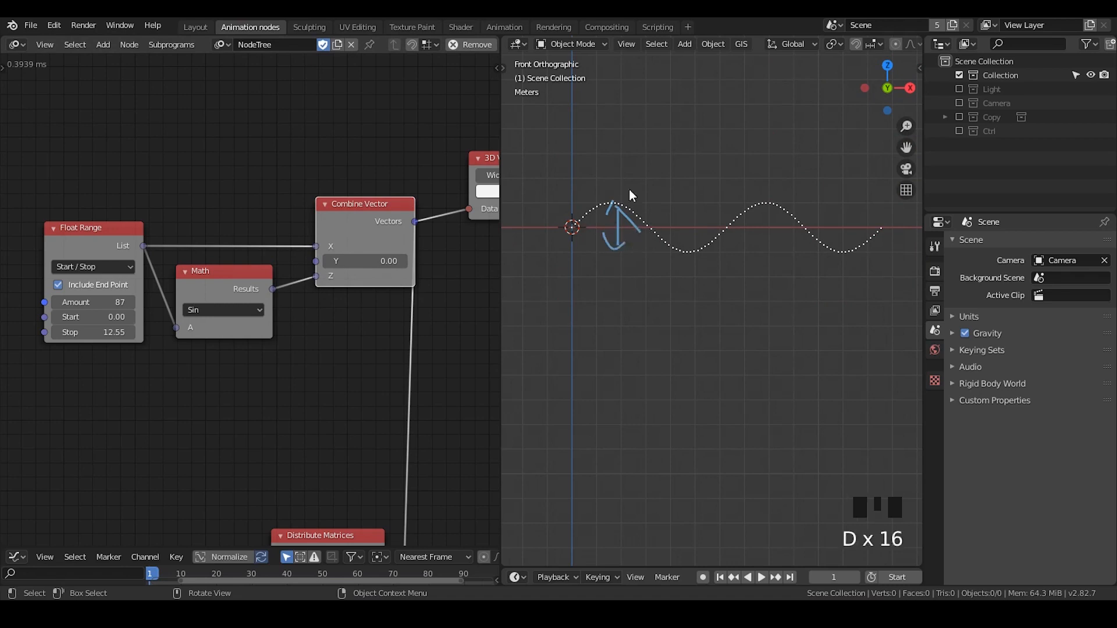
right_click_drag(626, 206, 638, 209)
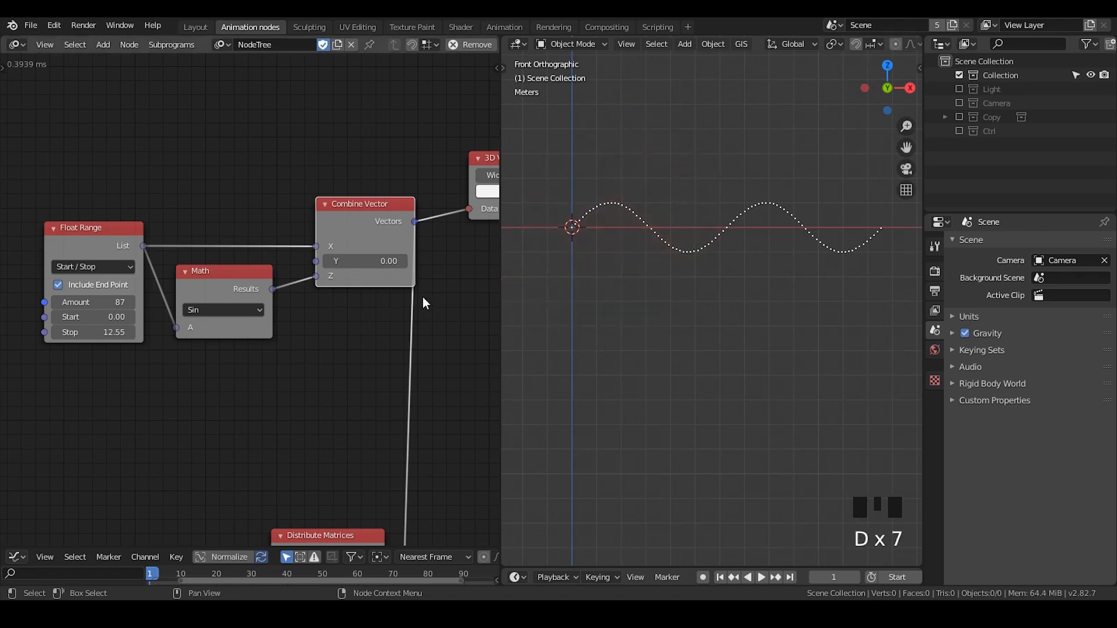
middle_click_drag(415, 331, 403, 332)
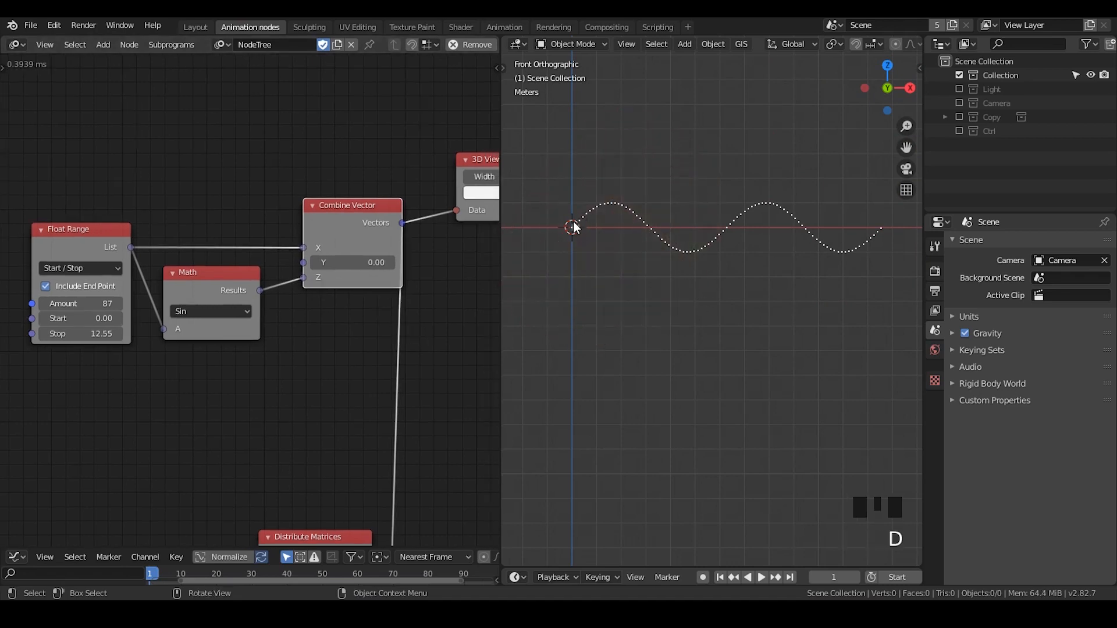
Annotate the sine curve's first period with a horizontal double arrow labelled 2π, and sketch a circle below the origin
mouse_move(581, 180)
left_mouse_down()
mouse_move(723, 184)
mouse_move(702, 192)
left_mouse_up()
mouse_move(610, 156)
left_mouse_down()
mouse_move(583, 180)
mouse_move(608, 196)
left_mouse_up()
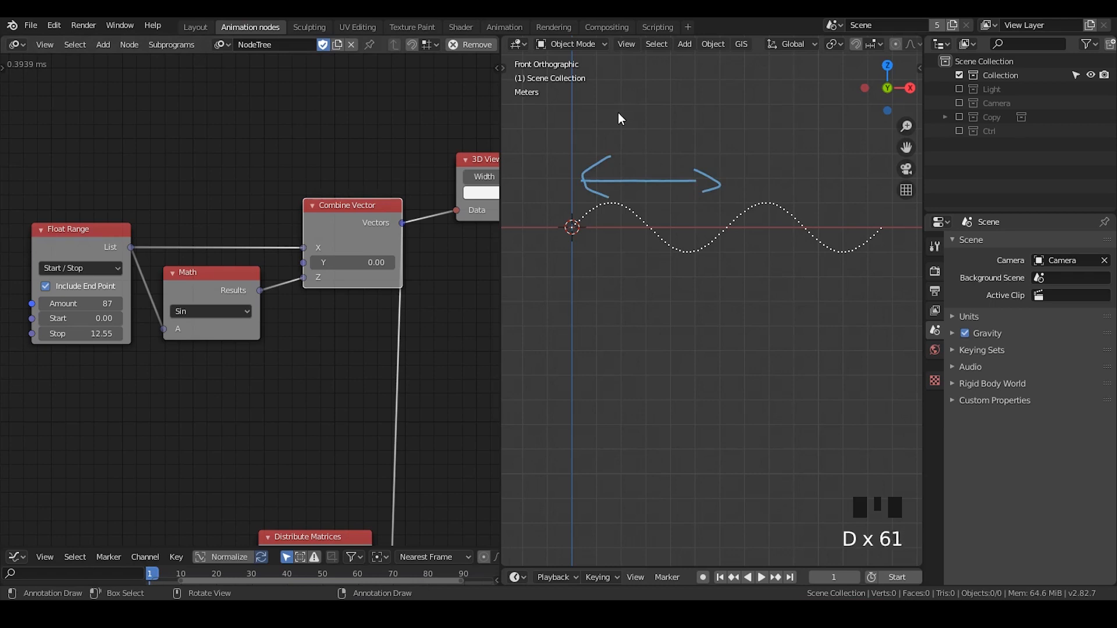
mouse_move(617, 113)
left_mouse_down()
mouse_move(628, 148)
mouse_move(686, 115)
left_mouse_up()
mouse_move(670, 118)
left_mouse_down()
mouse_move(661, 150)
mouse_move(698, 133)
left_mouse_up()
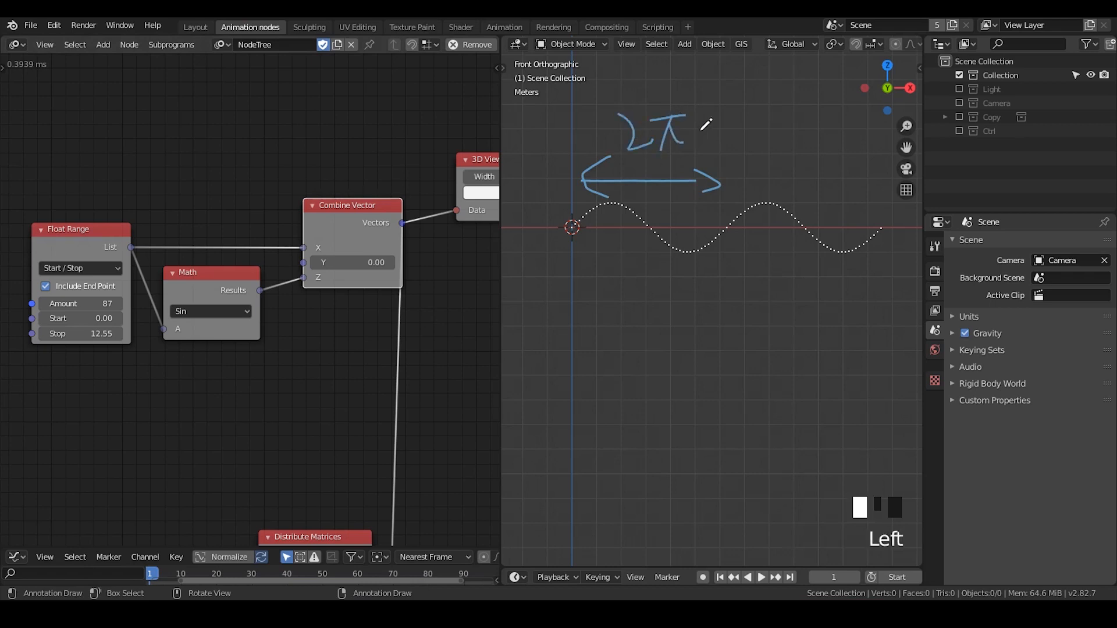
mouse_move(579, 220)
left_mouse_down()
mouse_move(538, 279)
mouse_move(576, 240)
left_mouse_up()
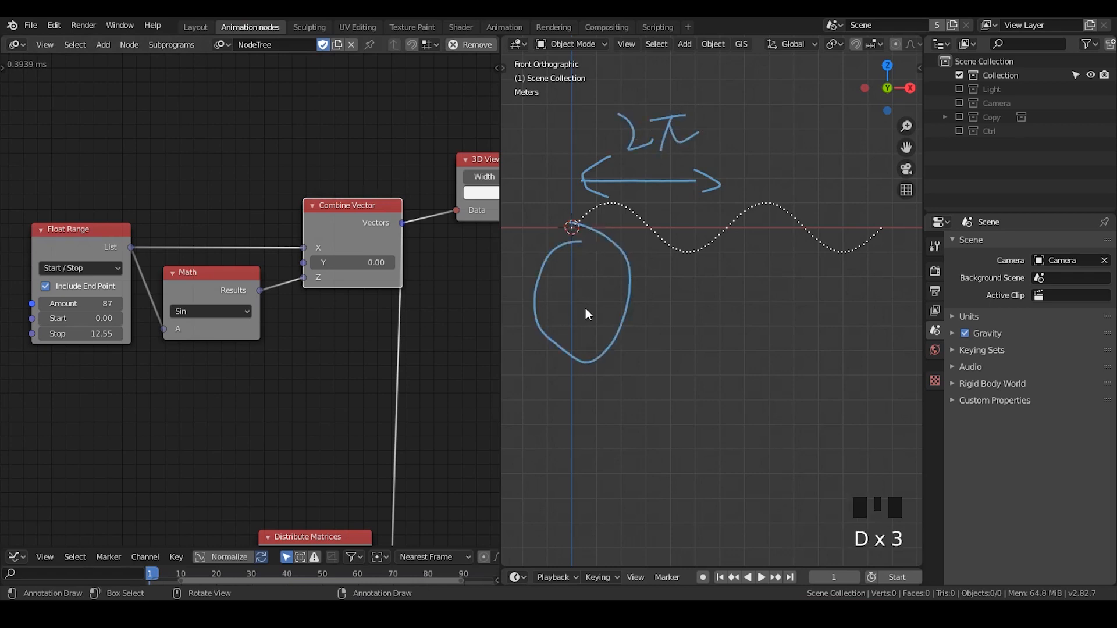
mouse_move(581, 309)
middle_mouse_down()
mouse_move(611, 300)
mouse_move(581, 333)
mouse_move(675, 307)
middle_mouse_up()
left_click(885, 82)
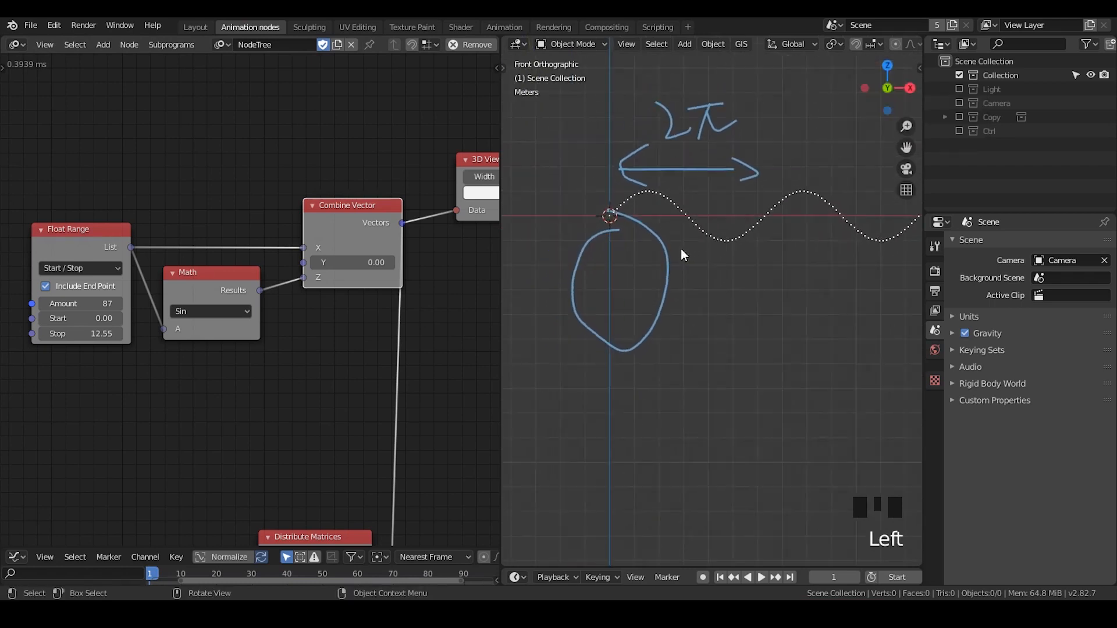
Erase the circle annotation and most of the double arrow in the 3D view
key("d")
mouse_move(645, 219)
right_mouse_down()
mouse_move(569, 330)
mouse_move(626, 295)
right_mouse_up()
mouse_move(609, 222)
left_mouse_down()
mouse_move(663, 234)
mouse_move(618, 212)
left_mouse_up()
mouse_move(643, 210)
right_mouse_down()
mouse_move(581, 314)
mouse_move(611, 336)
right_mouse_up()
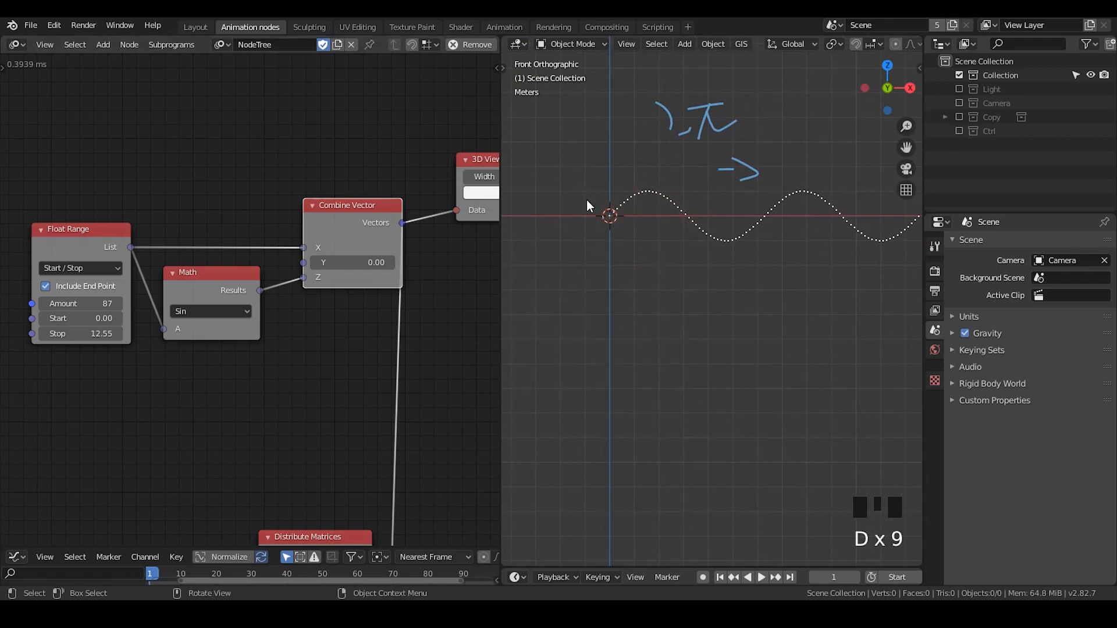
key("d")
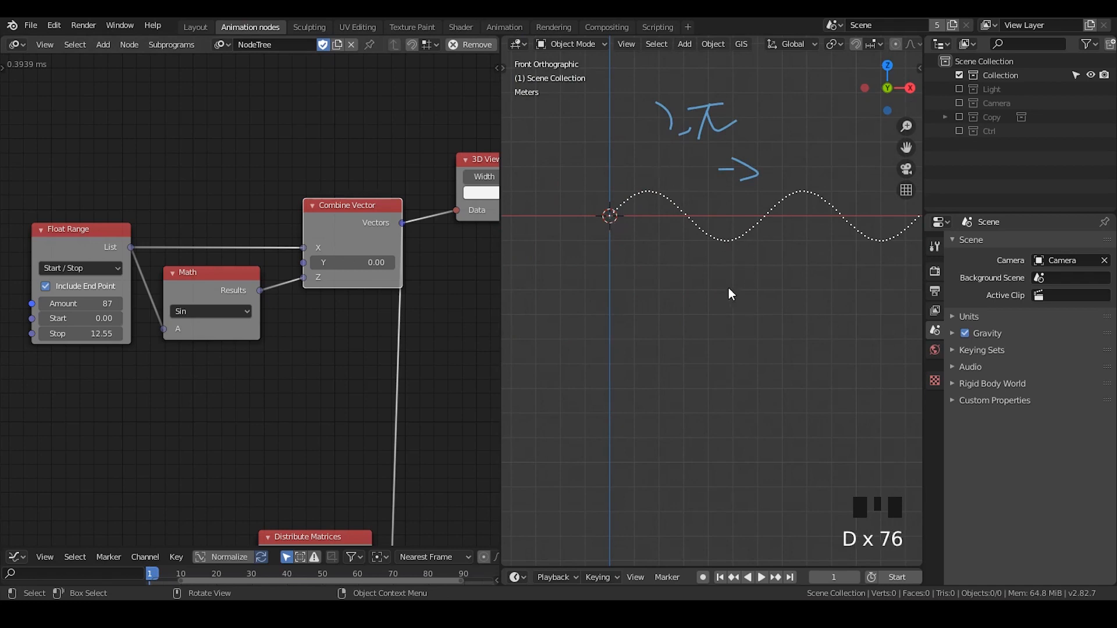
Set the Float Range node's Stop to 2*pi and mark the curve's end point with an annotation dot
left_click(87, 333)
type("2")
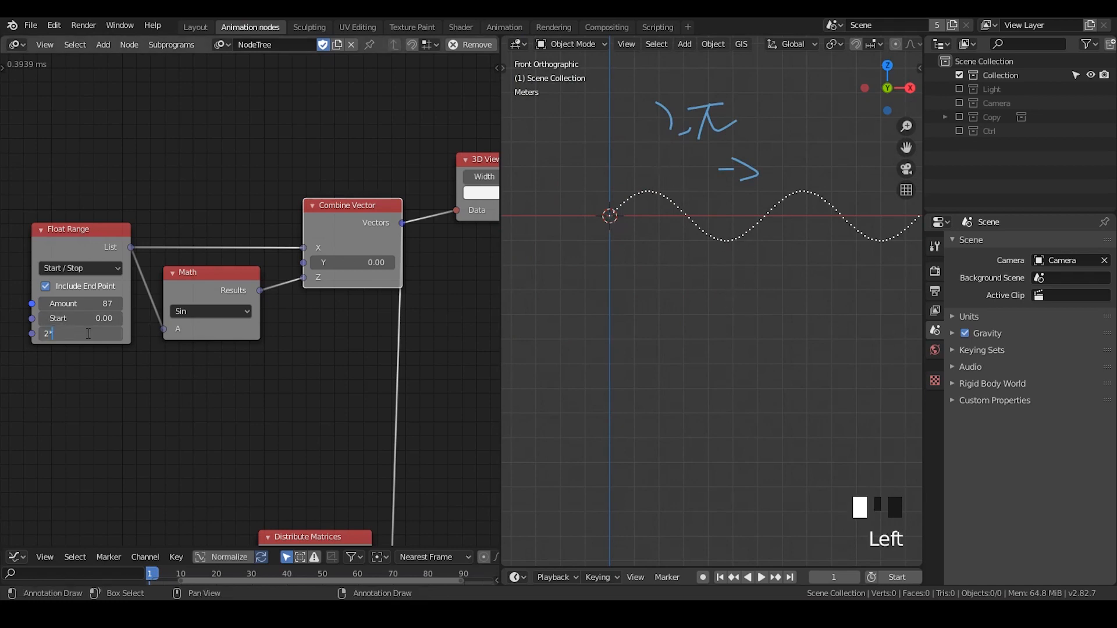
type("*pi")
key("Return")
left_click(764, 215)
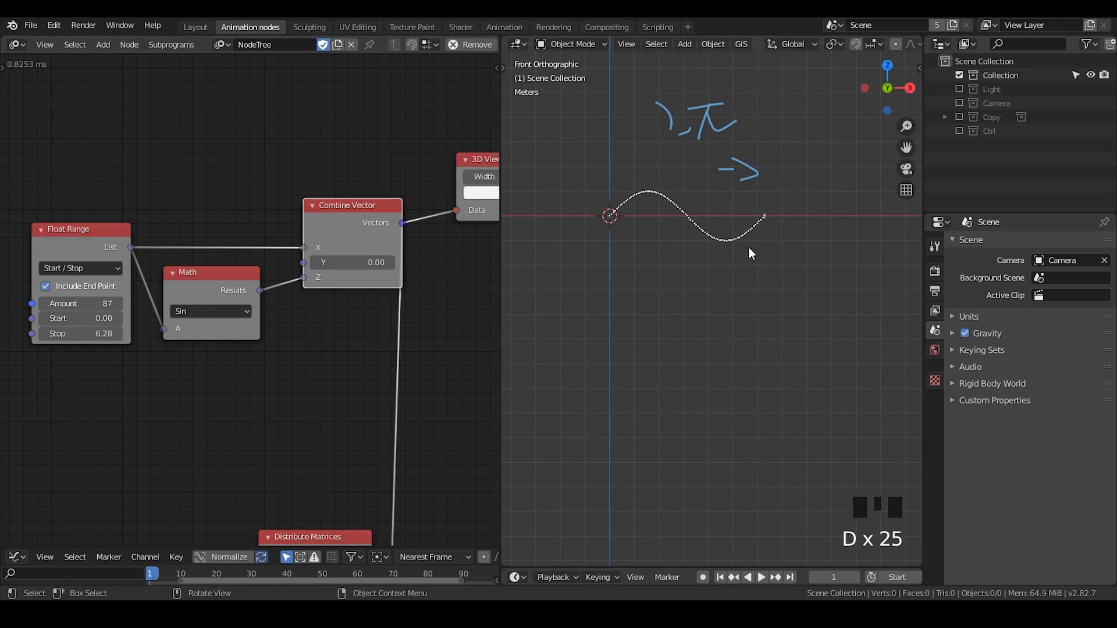
Set the Float Range node's Stop to 10.45 and spread the Float Range and Sin Math nodes apart
left_click_drag(70, 330, 110, 330)
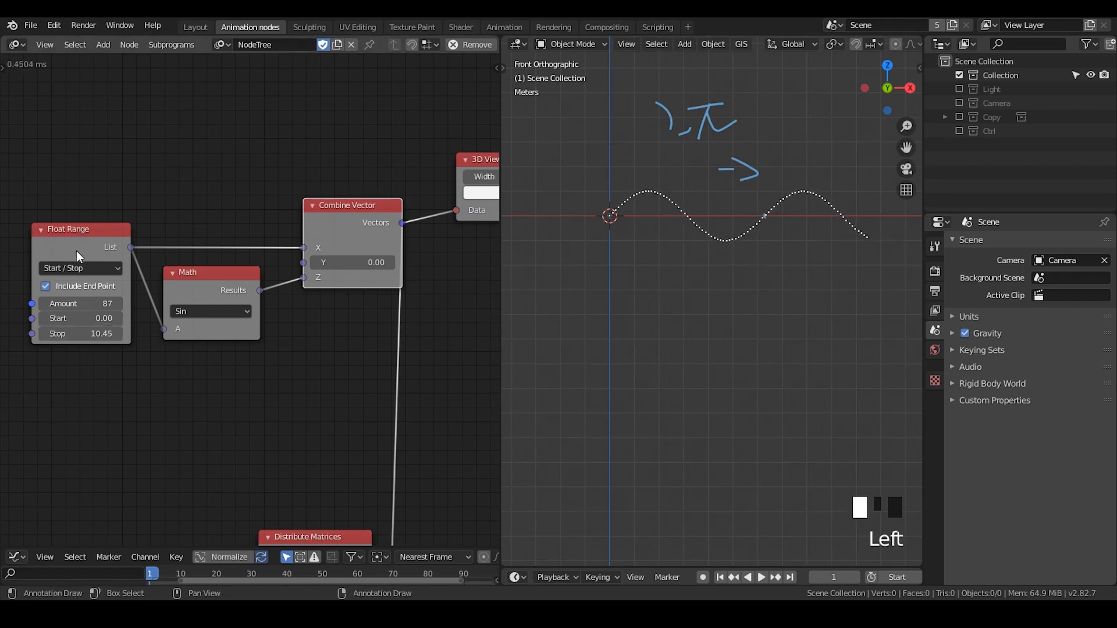
left_click_drag(79, 250, 5, 250)
middle_click_drag(73, 293, 134, 252)
left_click_drag(108, 252, 84, 253)
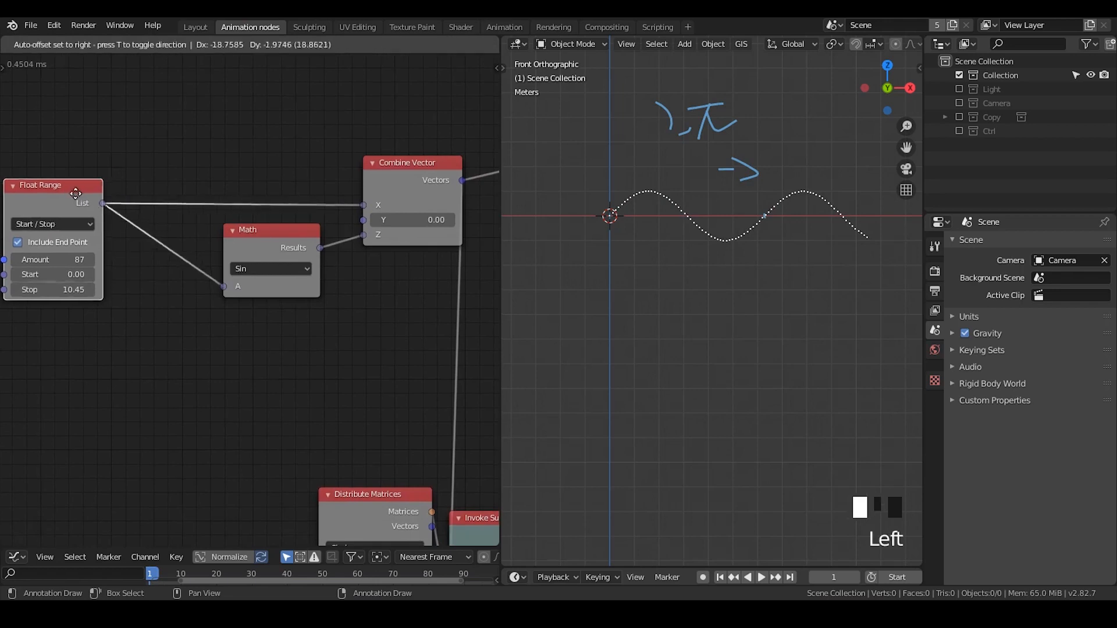
left_click_drag(242, 225, 258, 221)
Insert a duplicate Math node between Float Range and the Sin node, set to Multiply with B at 3.45
key("shift+d")
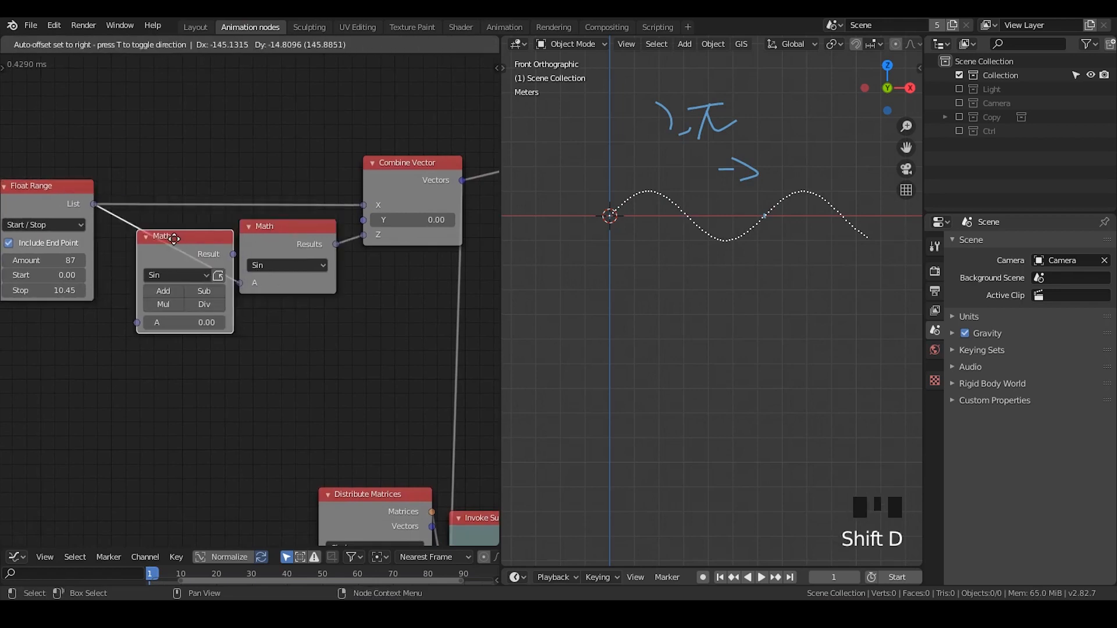
left_click(181, 273)
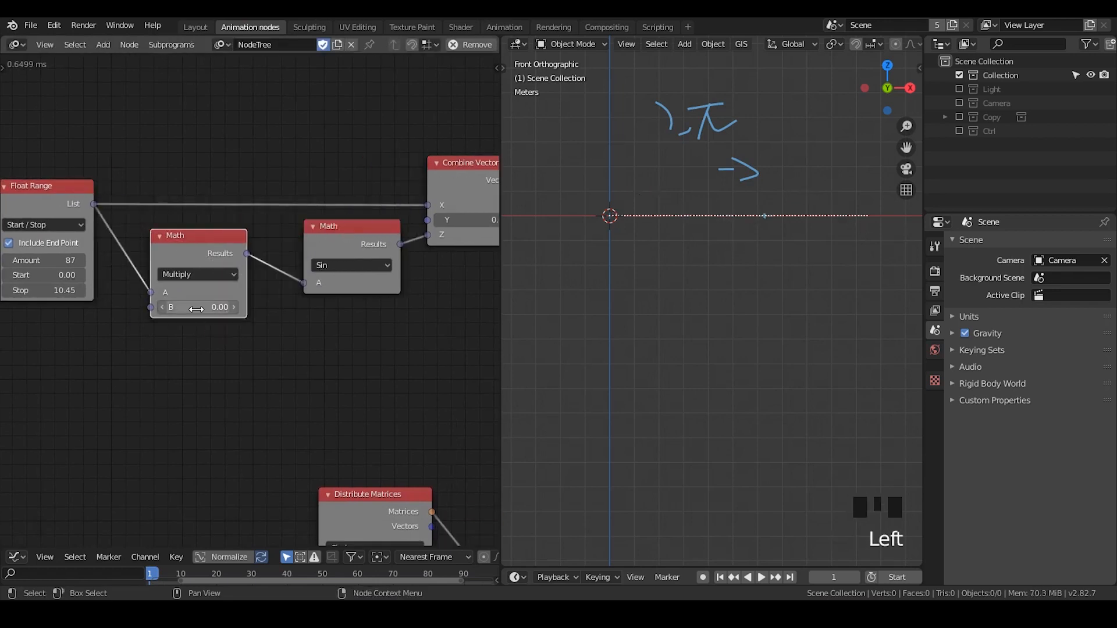
left_click_drag(197, 309, 309, 241)
left_click_drag(198, 307, 338, 307)
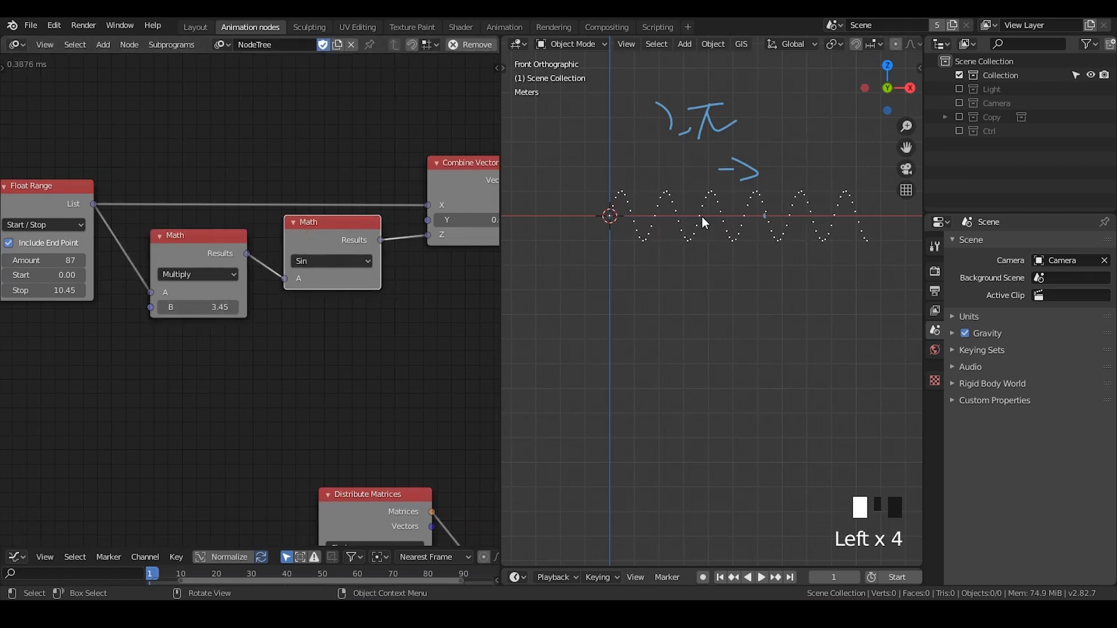
Insert a duplicate of the Multiply node between the Sin node and Combine Vector's Z input, with B at 0.66
middle_click_drag(212, 238, 155, 225)
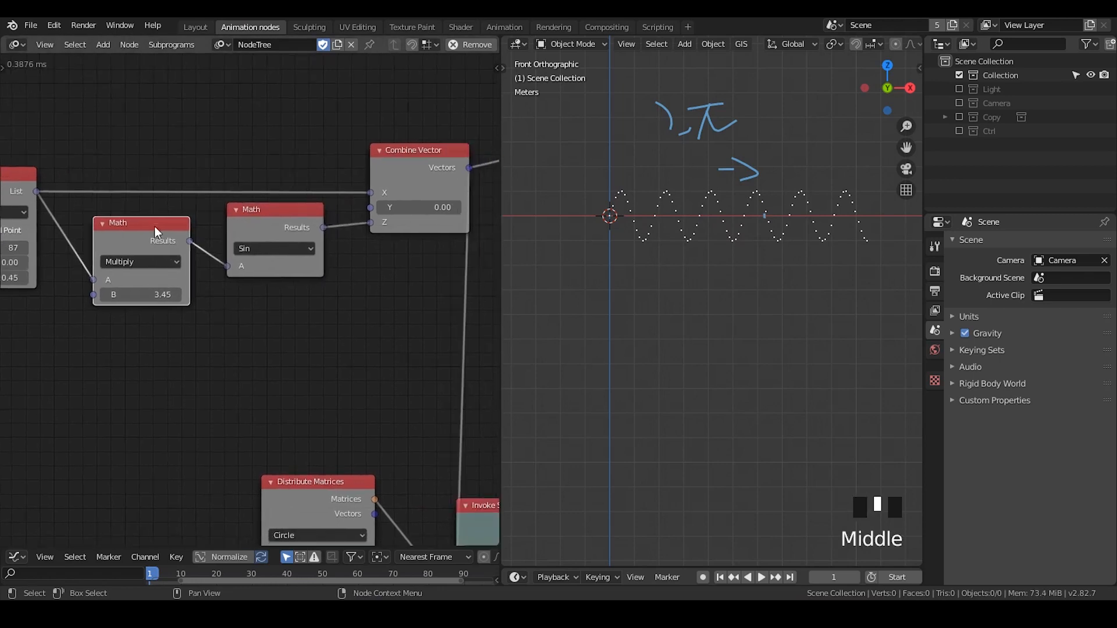
key("shift+d")
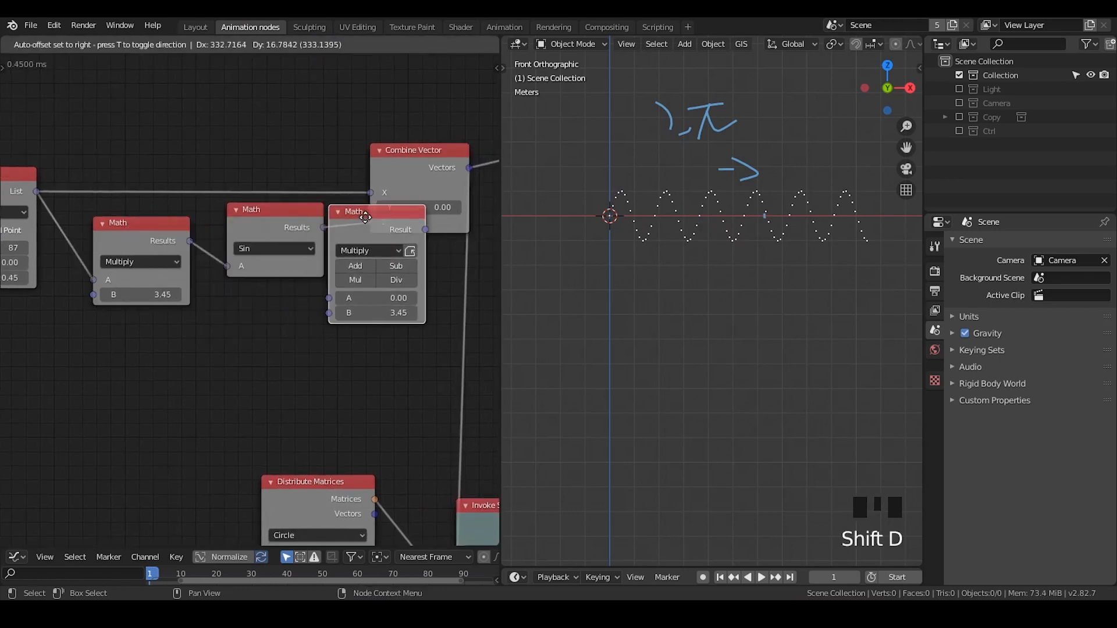
left_click(365, 218)
middle_click_drag(363, 269, 335, 231)
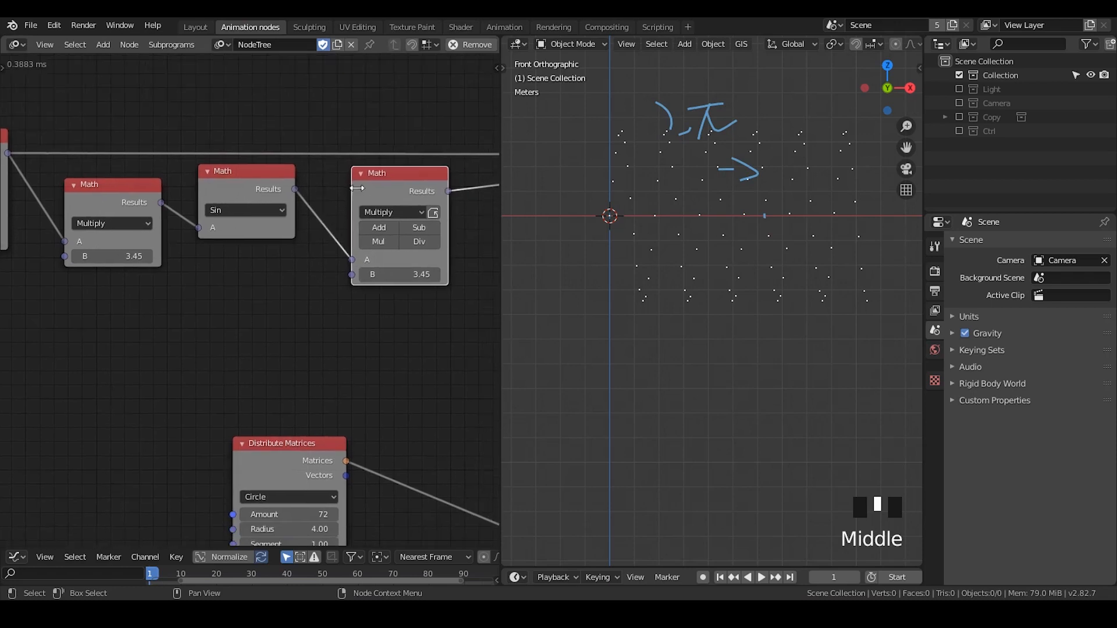
left_click_drag(380, 198, 360, 182)
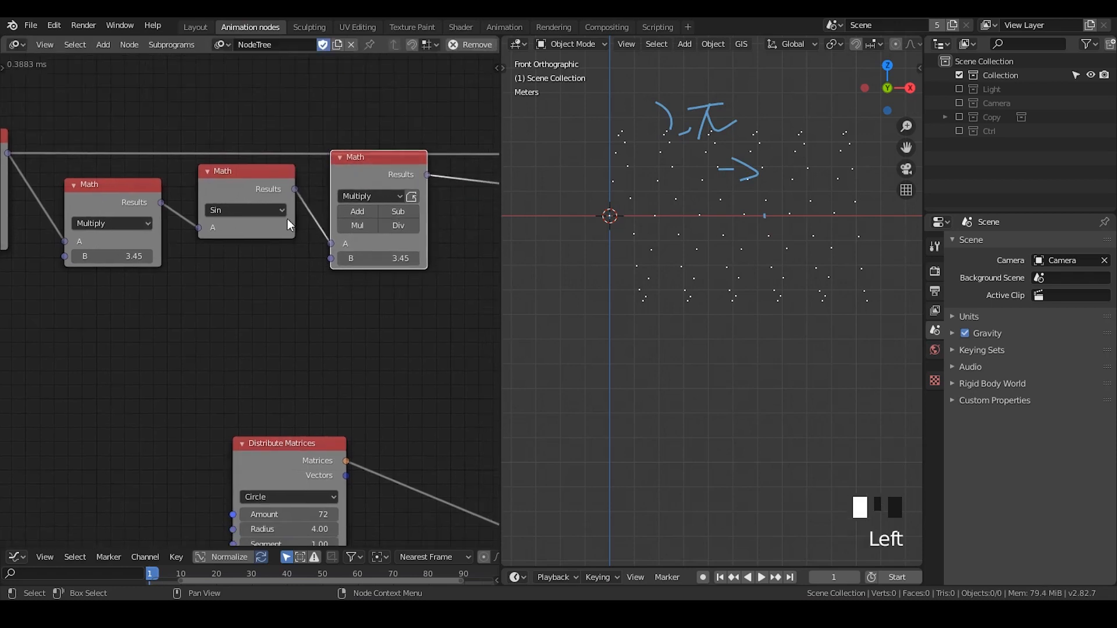
left_click(365, 230)
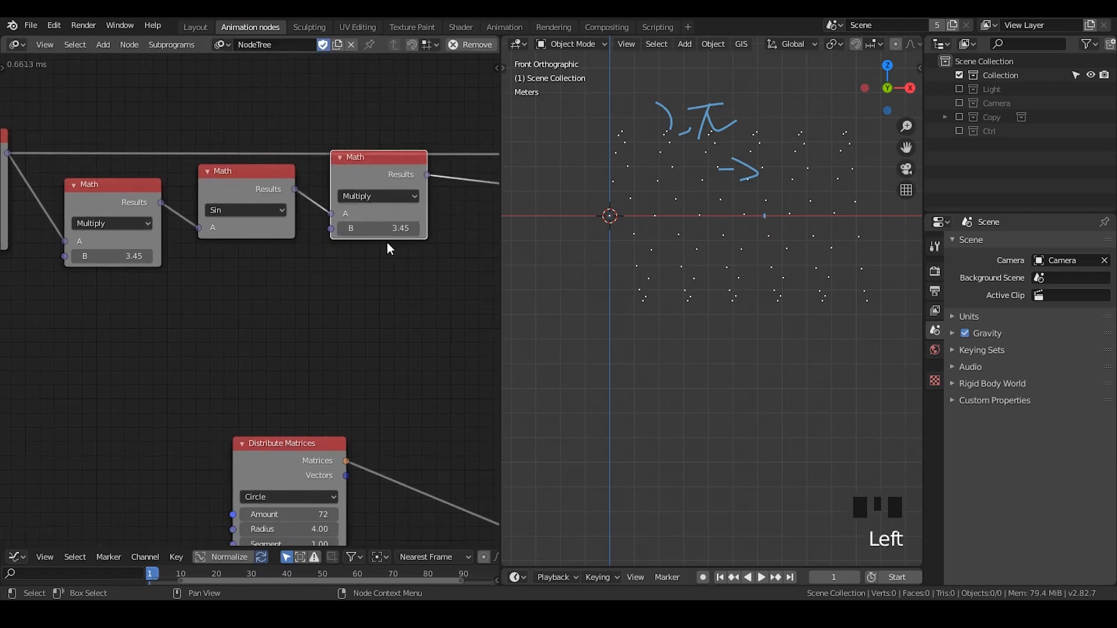
mouse_move(386, 229)
left_mouse_down()
mouse_move(355, 229)
mouse_move(384, 229)
left_mouse_up()
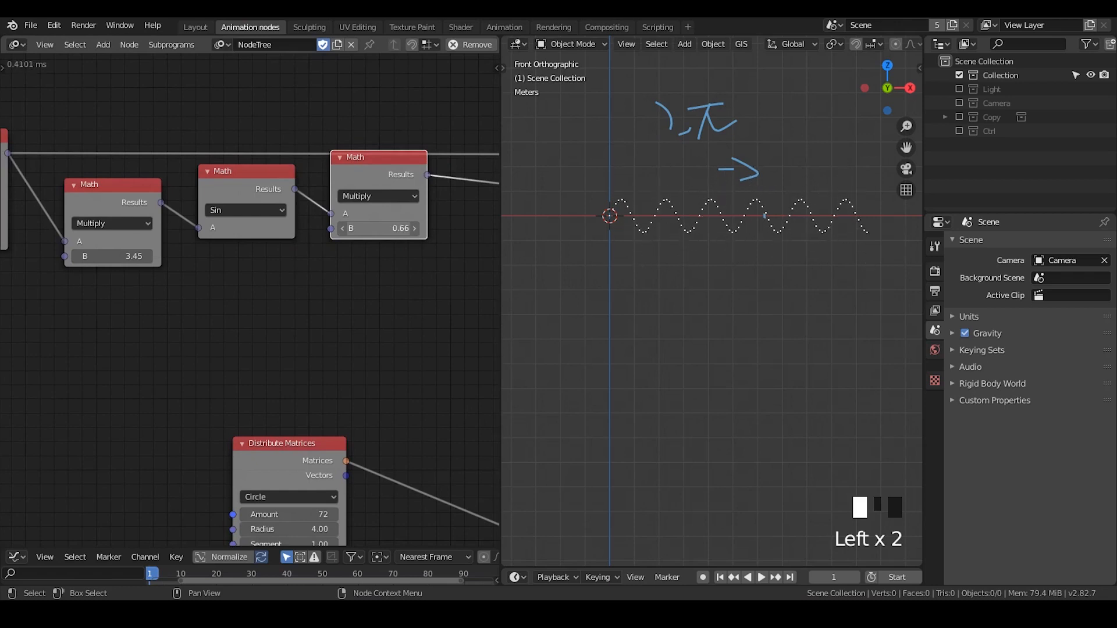
Shift the Sin node slightly away from the second Multiply node and annotate -1 and +1 beneath it
left_click_drag(245, 172, 232, 170)
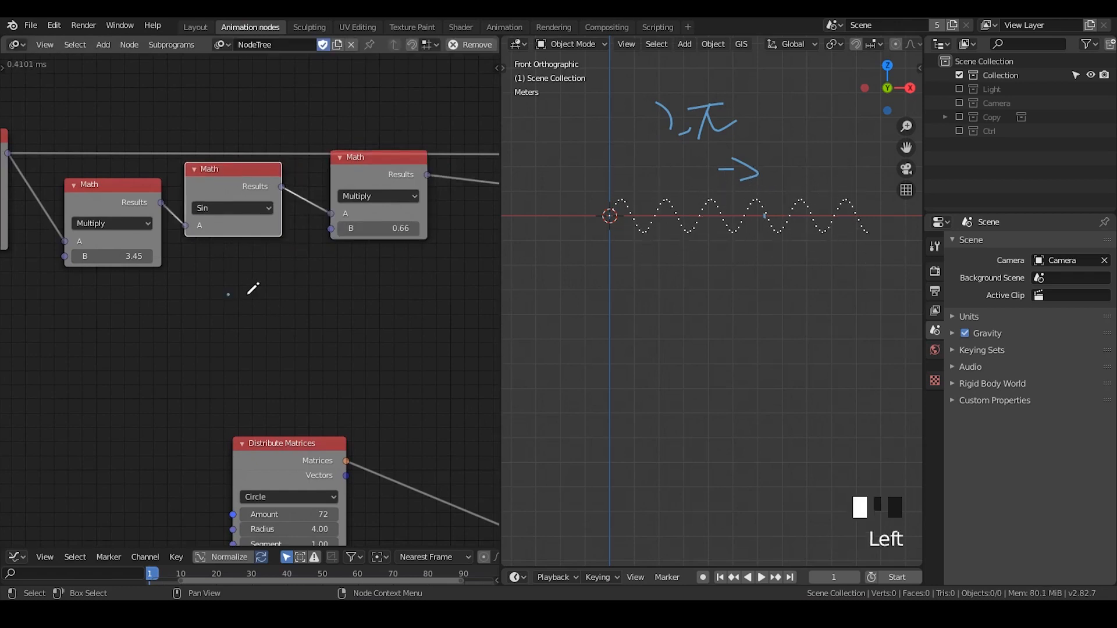
left_click_drag(228, 295, 260, 296)
left_click_drag(288, 267, 283, 318)
mouse_move(224, 374)
left_mouse_down()
mouse_move(259, 371)
mouse_move(242, 392)
left_mouse_up()
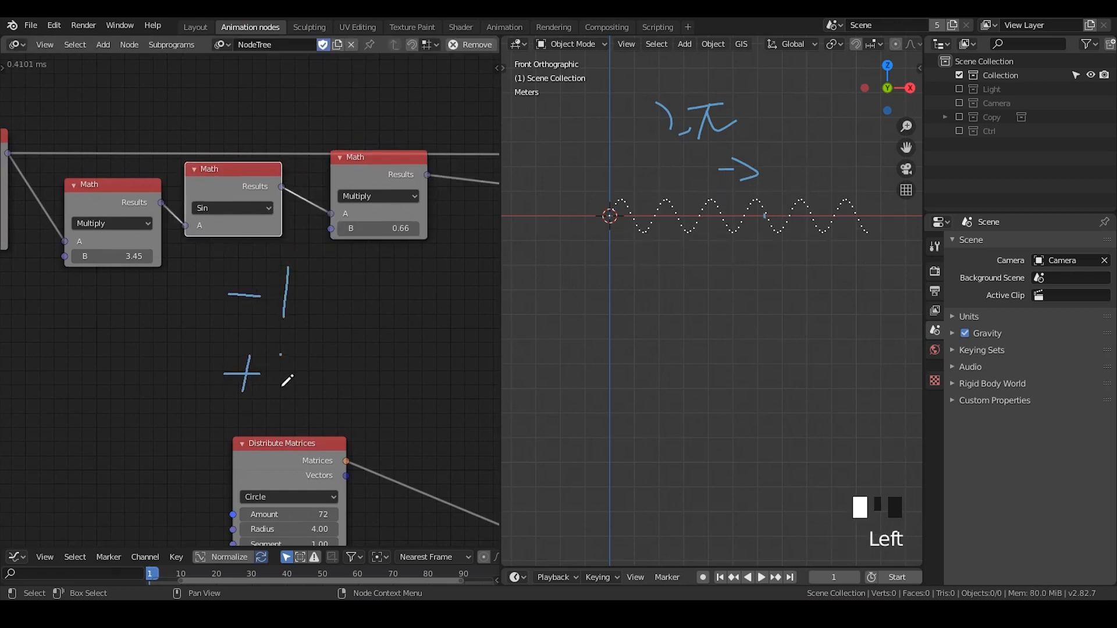
left_click_drag(281, 355, 281, 397)
Set the second Multiply node's B to 5 and annotate -5 and +5 beneath it
left_click(378, 228)
type("5")
left_click(387, 280)
mouse_move(343, 286)
left_mouse_down()
mouse_move(375, 285)
mouse_move(409, 306)
left_mouse_up()
left_click_drag(398, 259, 433, 254)
mouse_move(353, 363)
left_mouse_down()
mouse_move(397, 360)
mouse_move(380, 382)
left_mouse_up()
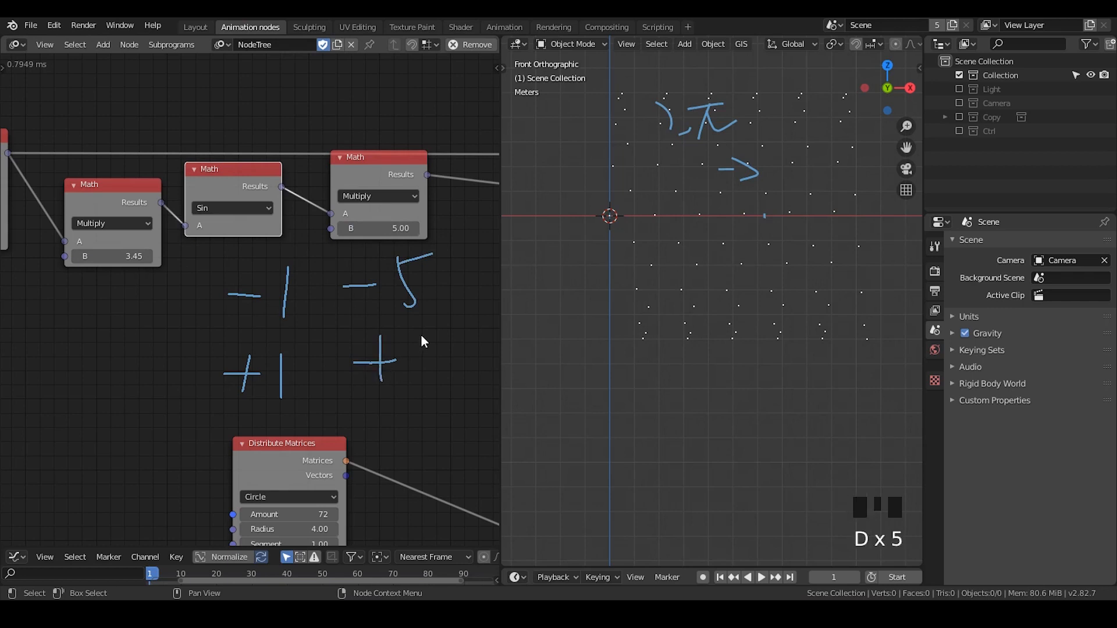
mouse_move(420, 335)
left_mouse_down()
mouse_move(419, 385)
mouse_move(456, 343)
left_mouse_up()
Erase the handwritten numbers below the Math nodes and move the second Multiply node closer to the Sin node
scroll(441, 361, "down", 2)
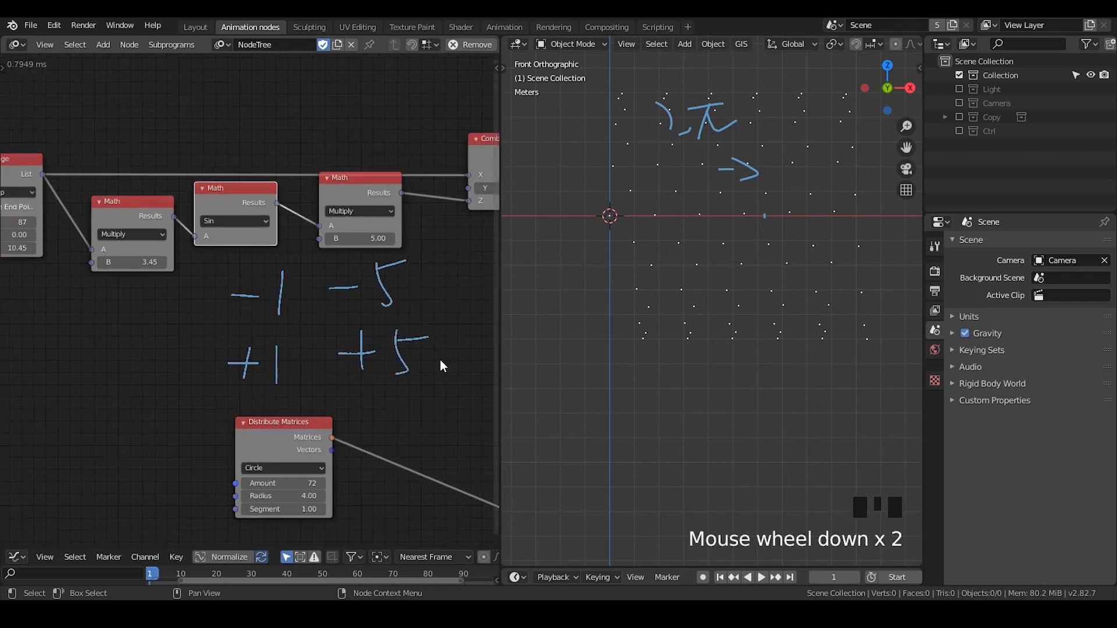
mouse_move(256, 326)
right_mouse_down()
mouse_move(299, 337)
mouse_move(419, 330)
right_mouse_up()
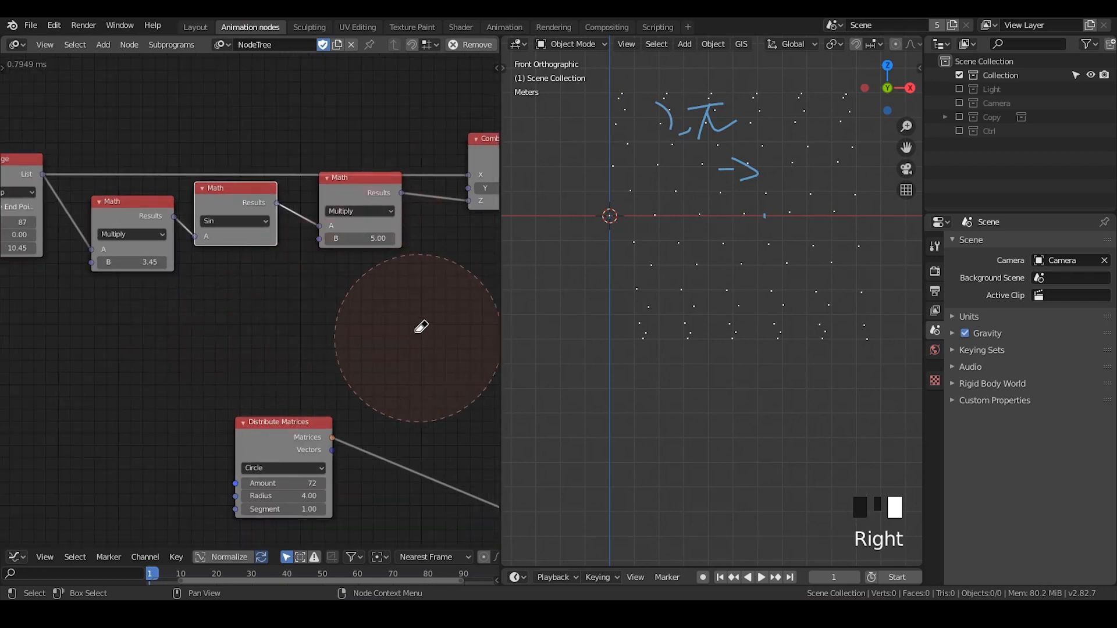
left_click_drag(347, 184, 328, 189)
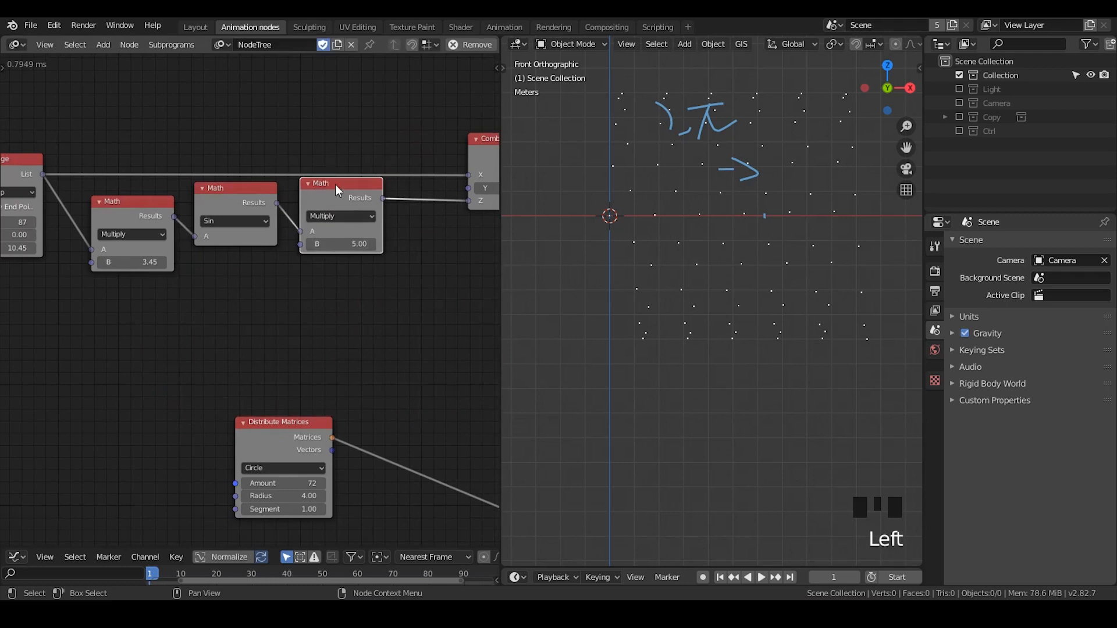
Link Float Range's List directly to the Sin node and its Results to Combine Vector's Z, and delete the second Multiply node
left_click_drag(43, 174, 196, 236)
left_click_drag(145, 211, 134, 271)
middle_click_drag(174, 281, 167, 279)
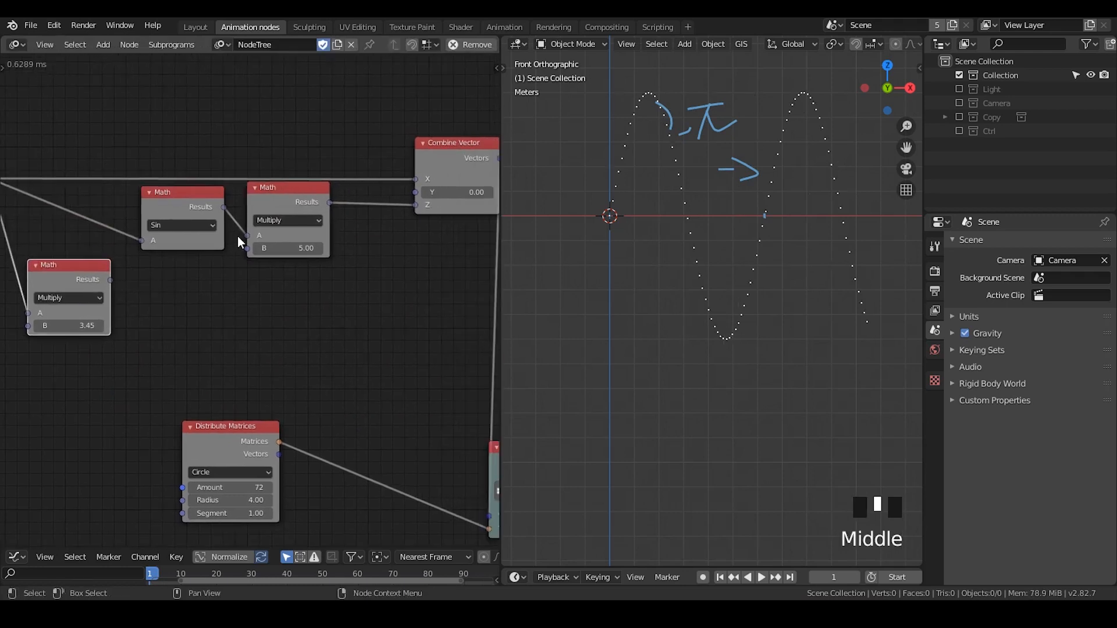
left_click_drag(249, 237, 426, 211)
left_click_drag(295, 184, 288, 261)
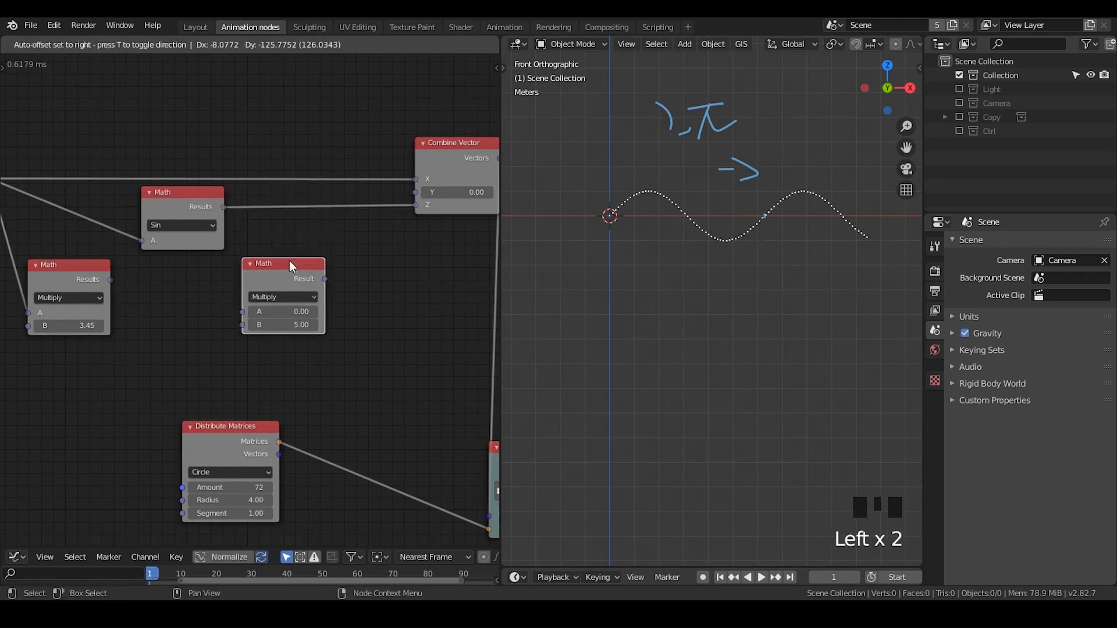
key("x")
middle_click_drag(281, 268, 247, 273)
Move the Sin Math and Float Range nodes closer to Combine Vector and delete the remaining Multiply node
left_click_drag(222, 194, 362, 184)
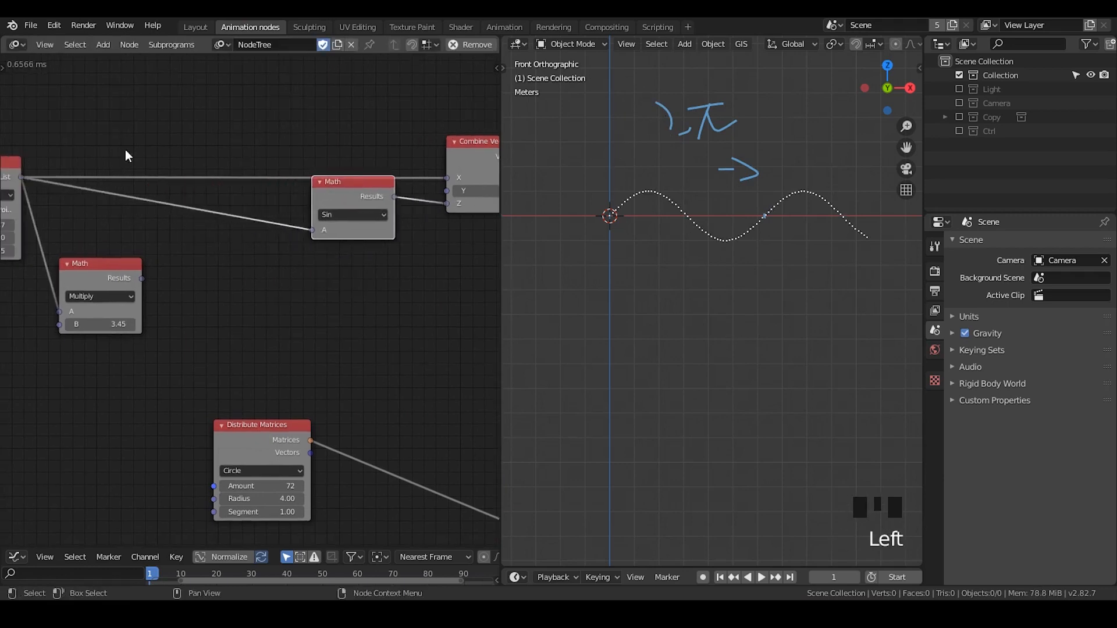
key("g")
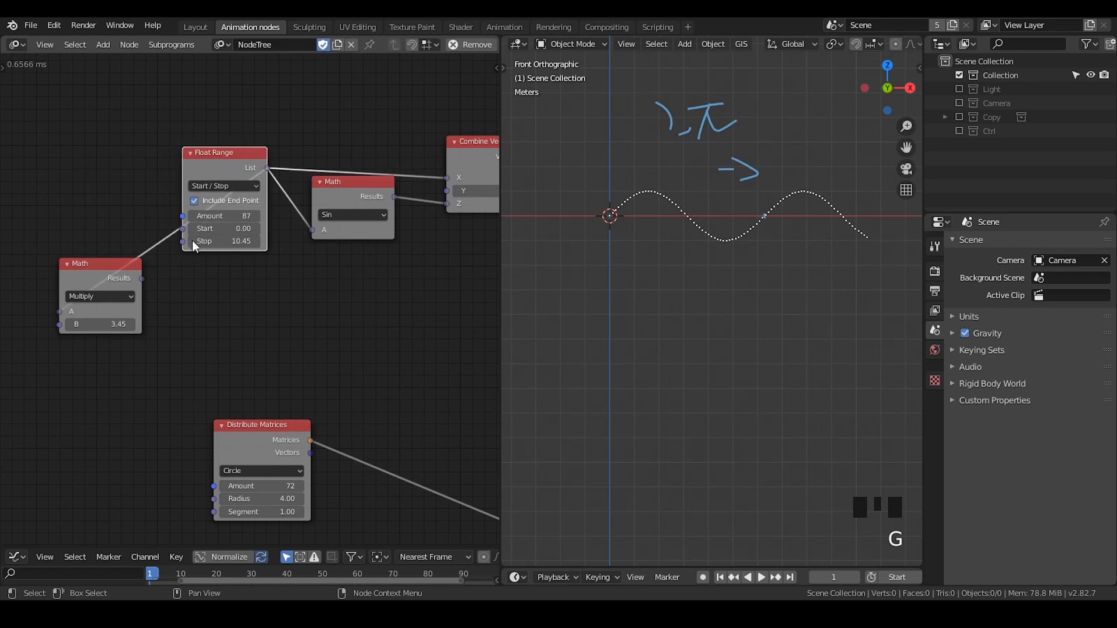
left_click(192, 240)
key("x")
Move the Replicate vector Invoke Subprogram node up beneath the 3D Viewer node
middle_click_drag(289, 270, 205, 269)
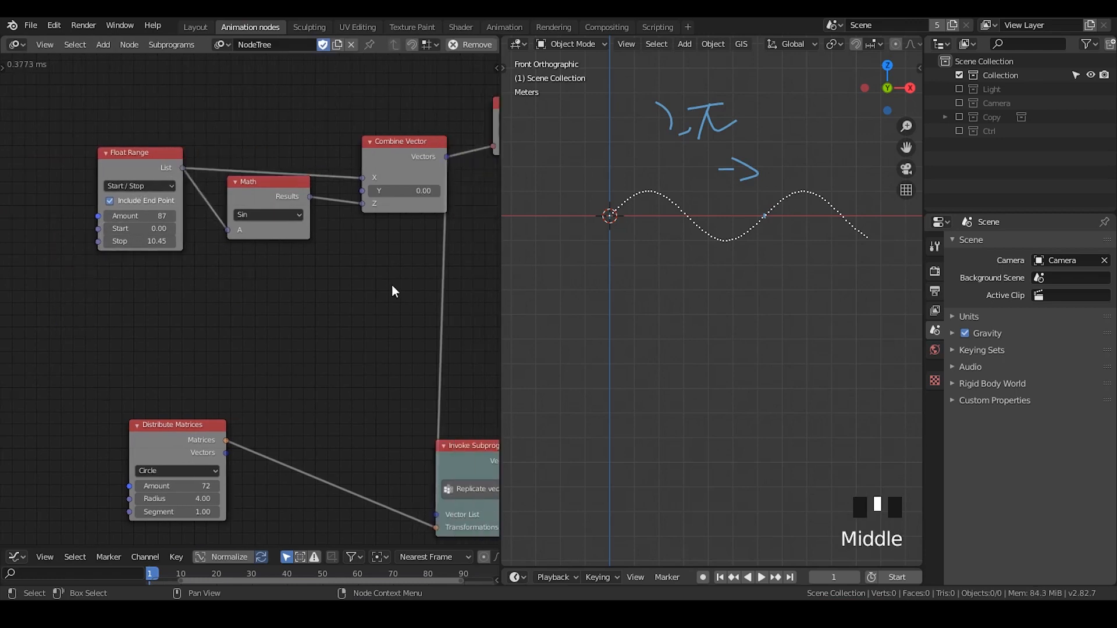
middle_click_drag(384, 286, 268, 291)
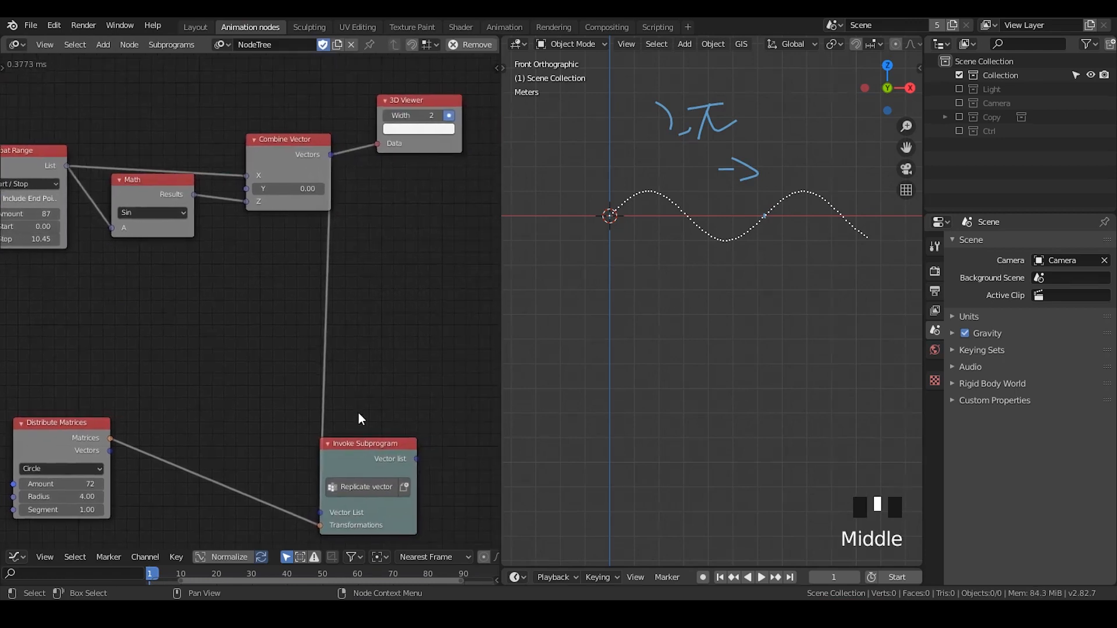
left_click(372, 463)
key("g")
left_click(433, 194)
Place the Distribute Matrices node beneath Combine Vector and nudge the Invoke Subprogram node closer to it
left_click(82, 434)
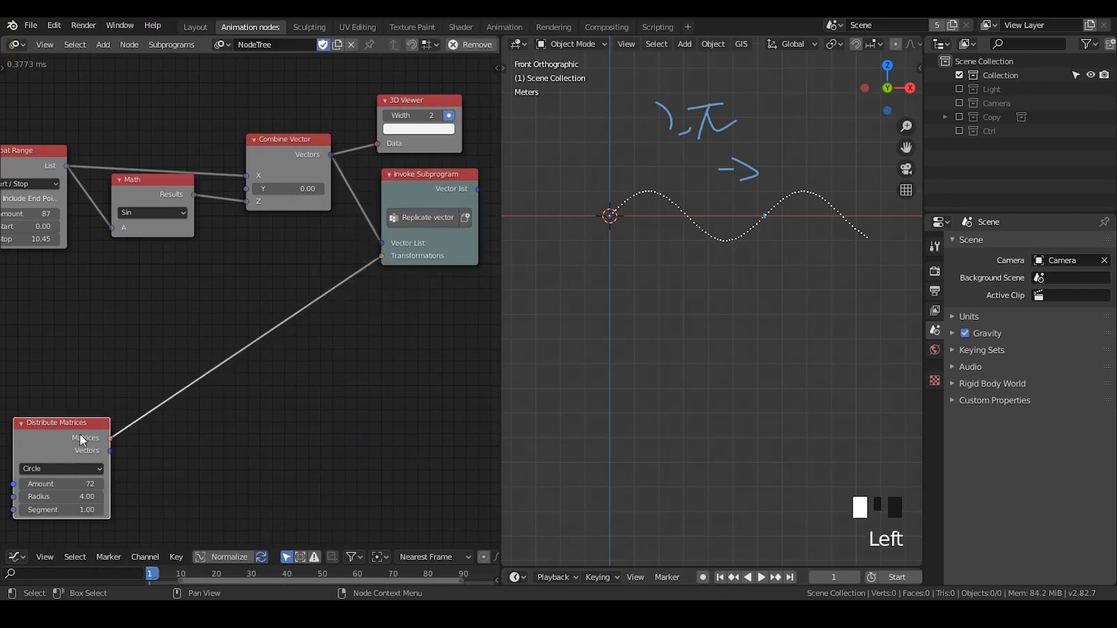
key("g")
left_click(308, 247)
middle_click_drag(431, 194, 314, 220)
mouse_move(310, 211)
left_mouse_down()
mouse_move(295, 201)
mouse_move(305, 200)
left_mouse_up()
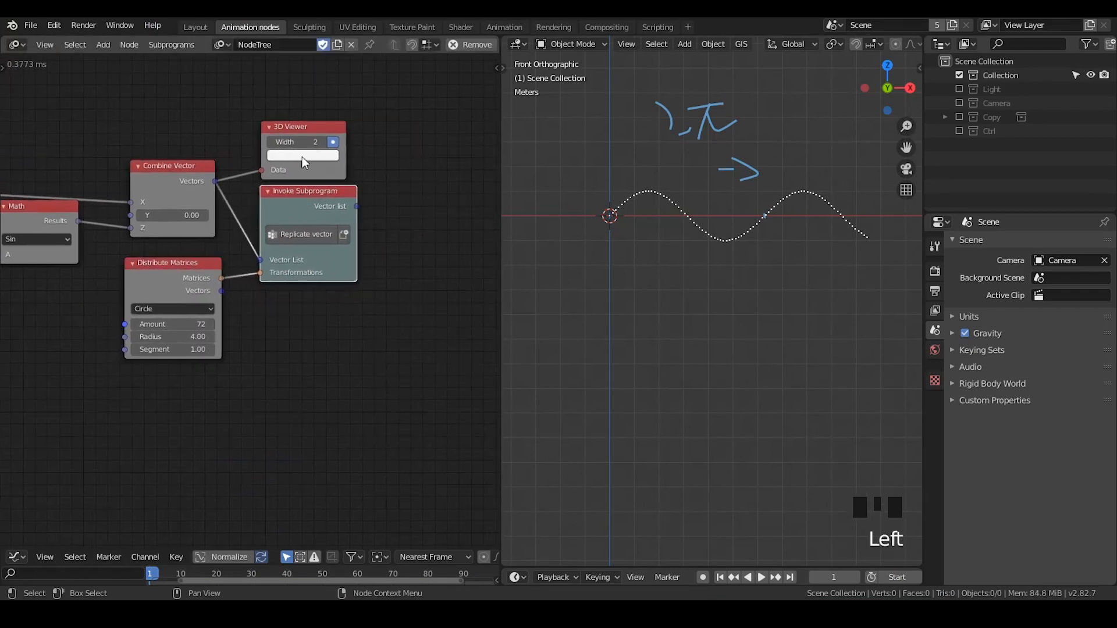
Move the 3D Viewer node beyond Invoke Subprogram and connect the subprogram's Vector list output to its Data input
left_click_drag(301, 125, 434, 137)
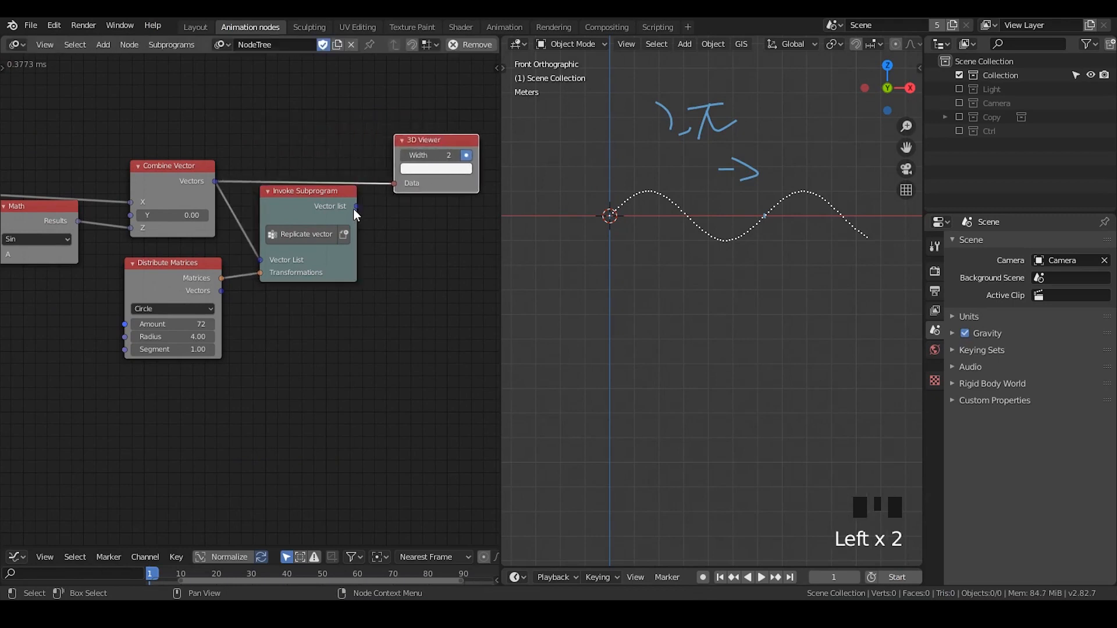
left_click_drag(355, 206, 394, 184)
left_click_drag(293, 208, 288, 194)
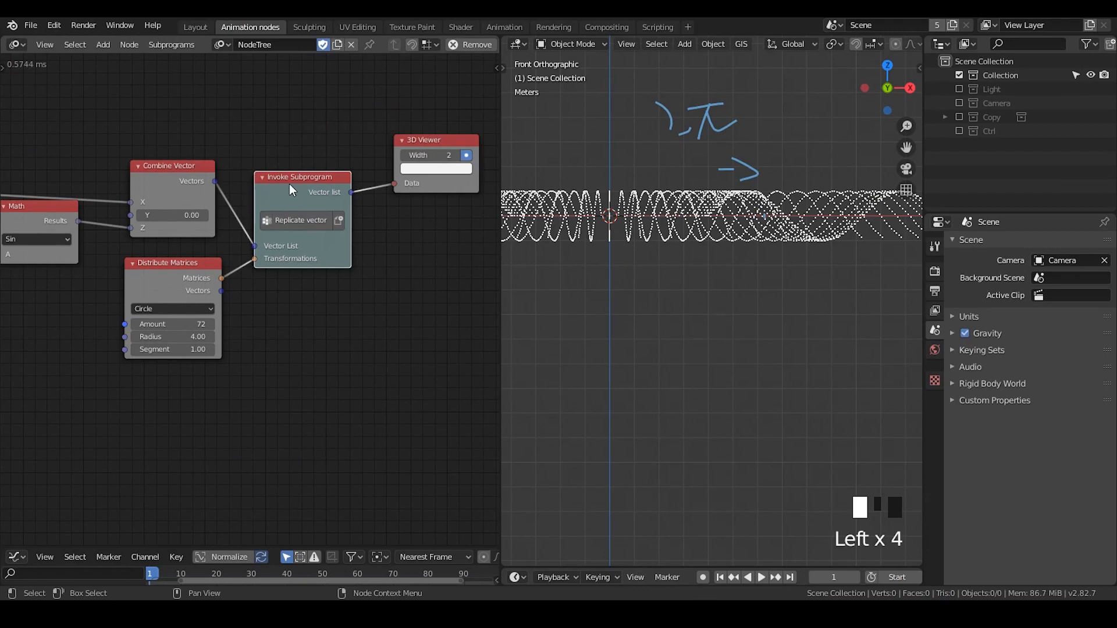
Connect Combine Vector's Vectors output directly to the 3D Viewer's Data input and trace the single sine curve with an annotation stroke
middle_click_drag(306, 188, 281, 219, "shift")
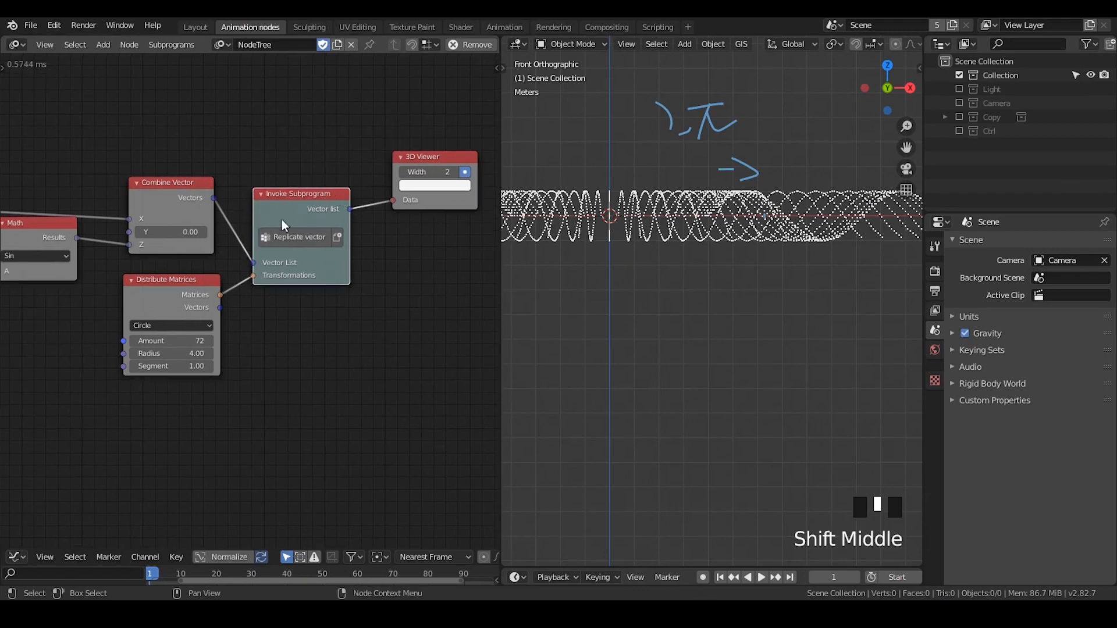
left_click_drag(214, 199, 393, 200)
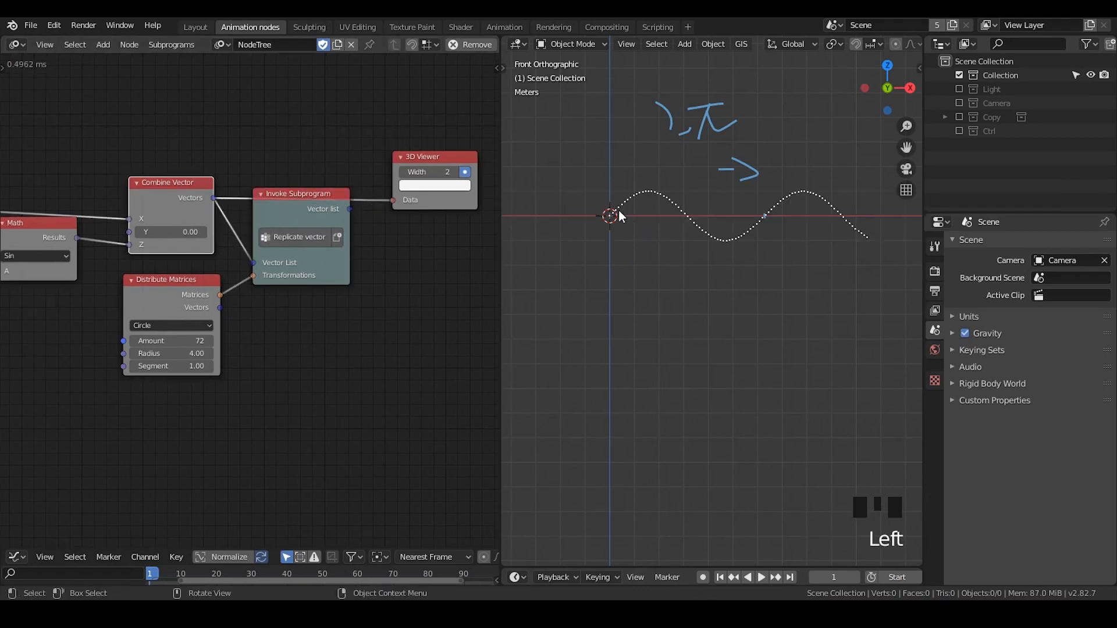
key("d")
mouse_move(609, 214)
left_mouse_down()
mouse_move(673, 188)
mouse_move(798, 193)
mouse_move(865, 239)
left_mouse_up()
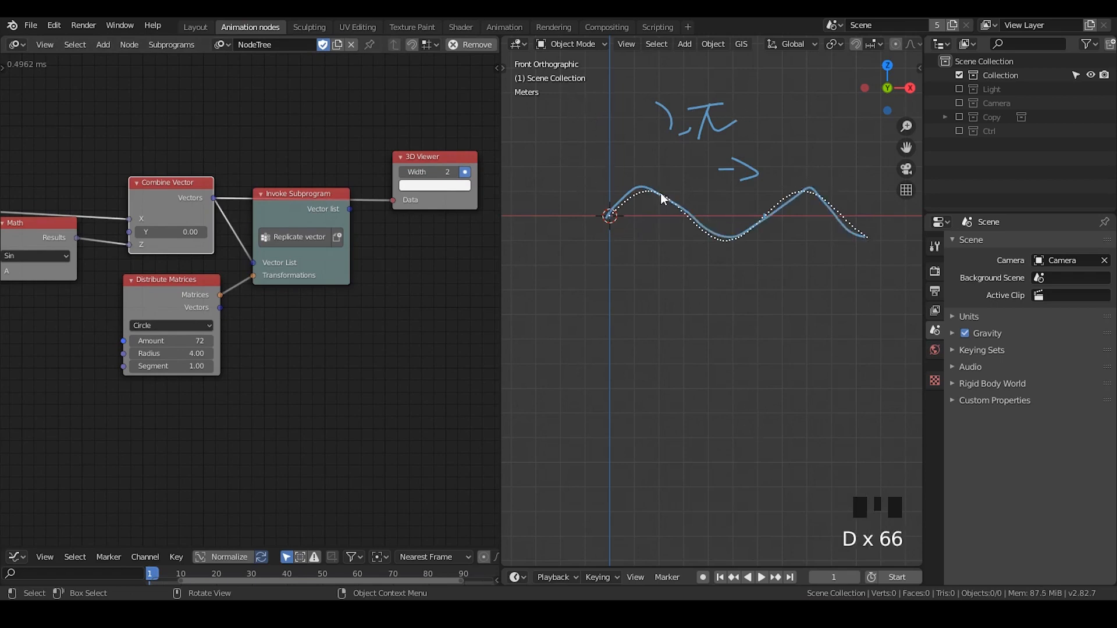
middle_click_drag(619, 281, 697, 282)
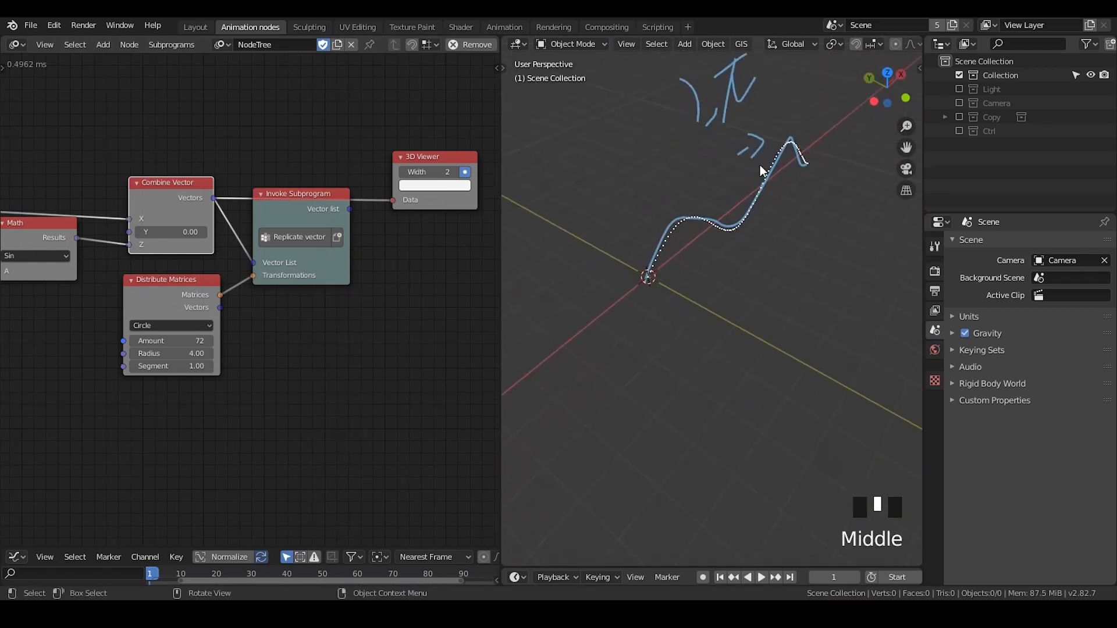
key("d")
key("d")
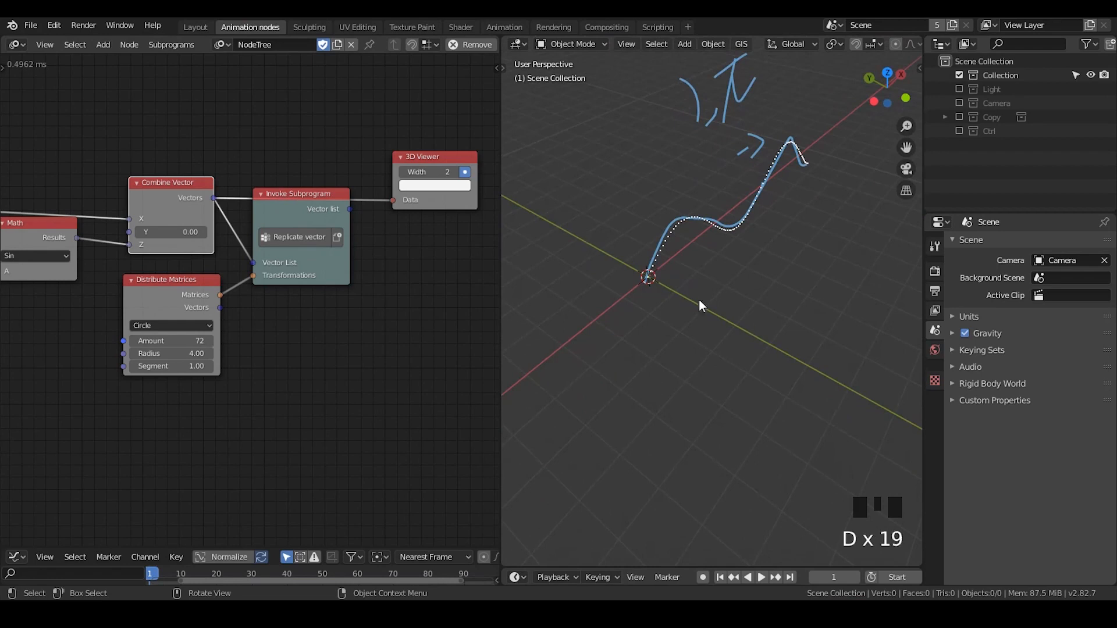
key("d")
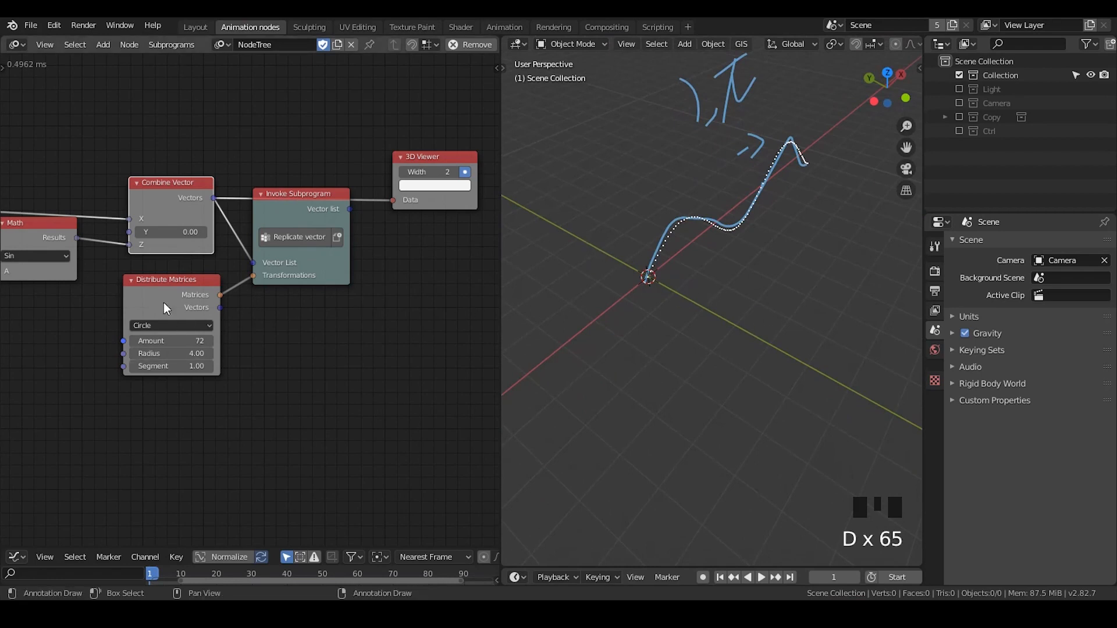
Set the Distribute Matrices radius to 0 and reconnect the Replicate vector subprogram's Vector list output to the 3D Viewer's Data input
left_click_drag(181, 353, 145, 353)
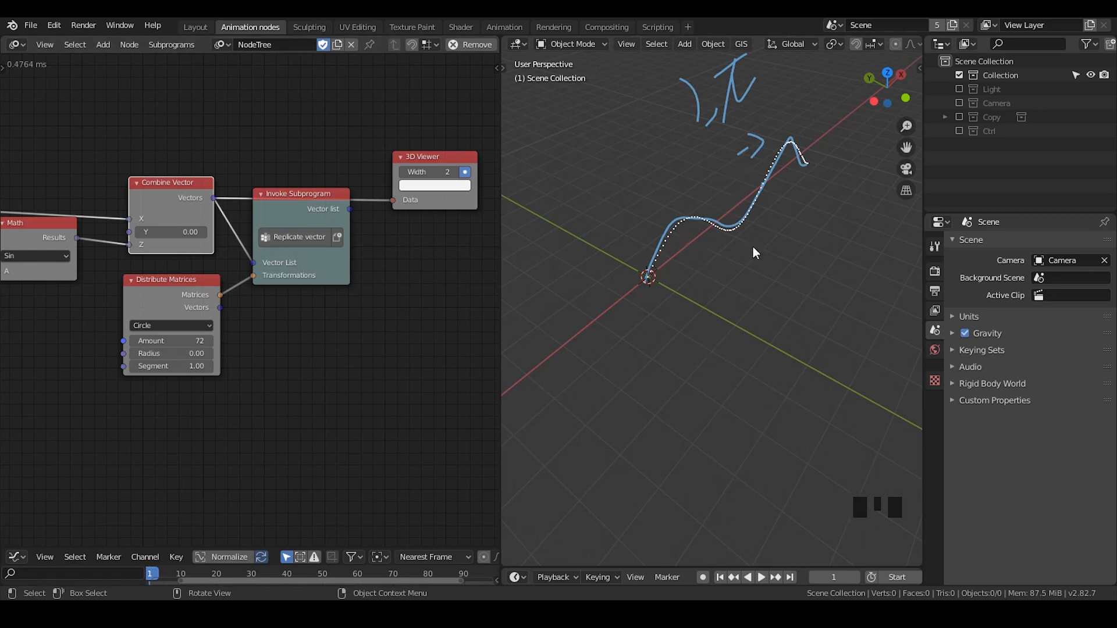
left_click_drag(350, 209, 395, 196)
scroll(727, 283, "down", 4)
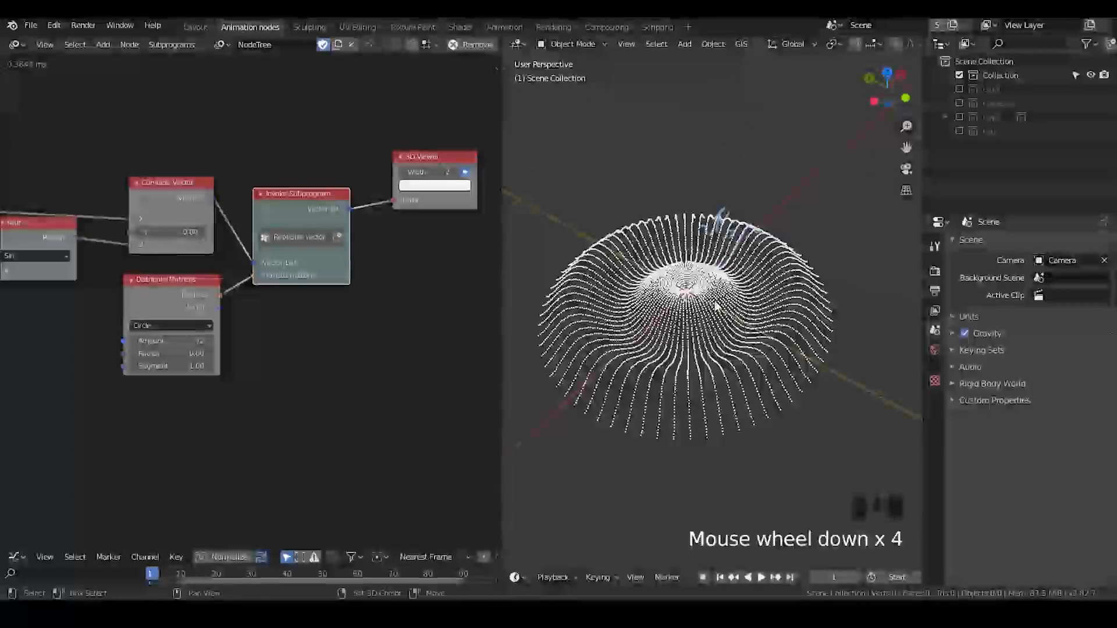
Erase the old annotation strokes from the viewport around the circular ripple
middle_click_drag(716, 306, 735, 195, "shift")
key("d")
key("d")
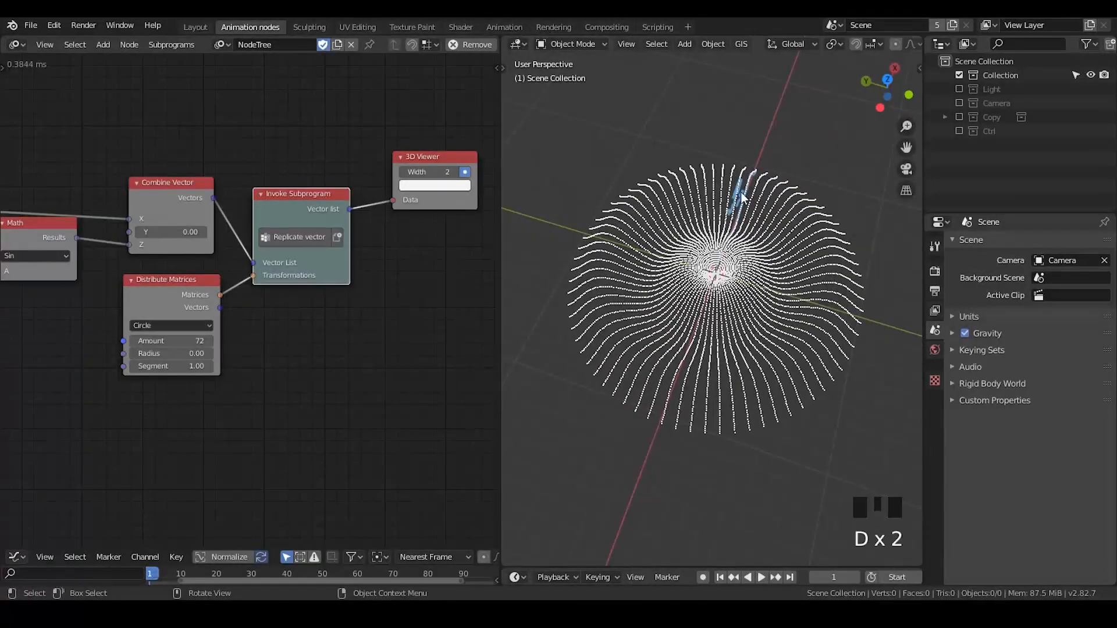
right_click_drag(747, 179, 725, 220)
key("d")
key("d")
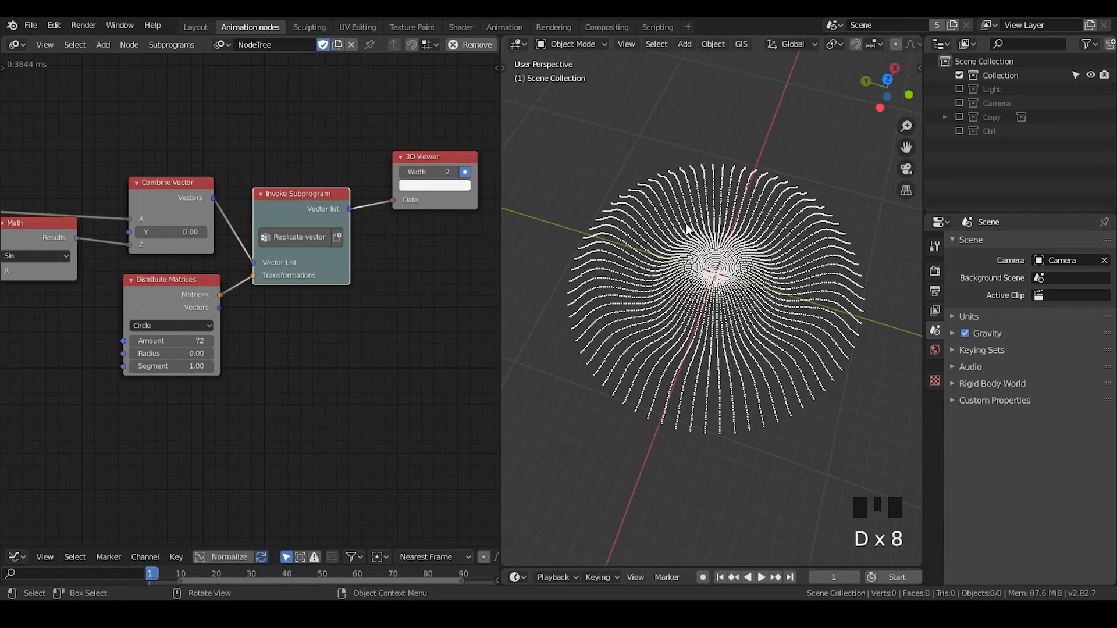
Draw an annotation loop around the ripple to show the circular replication of the curve
left_click_drag(664, 195, 782, 185)
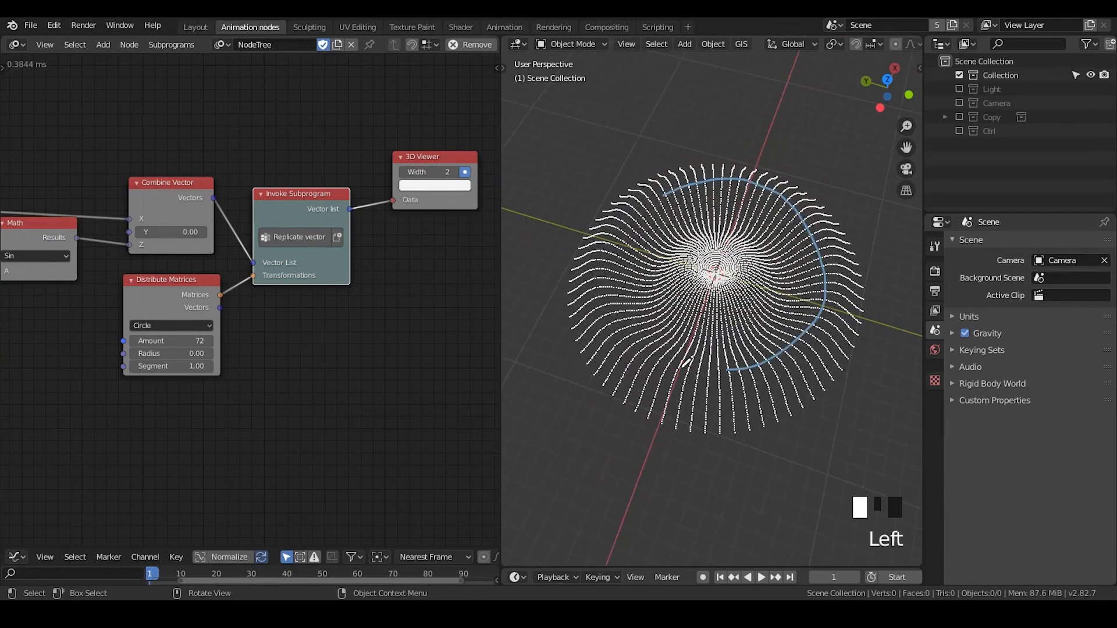
left_click_drag(685, 361, 668, 213)
key("d")
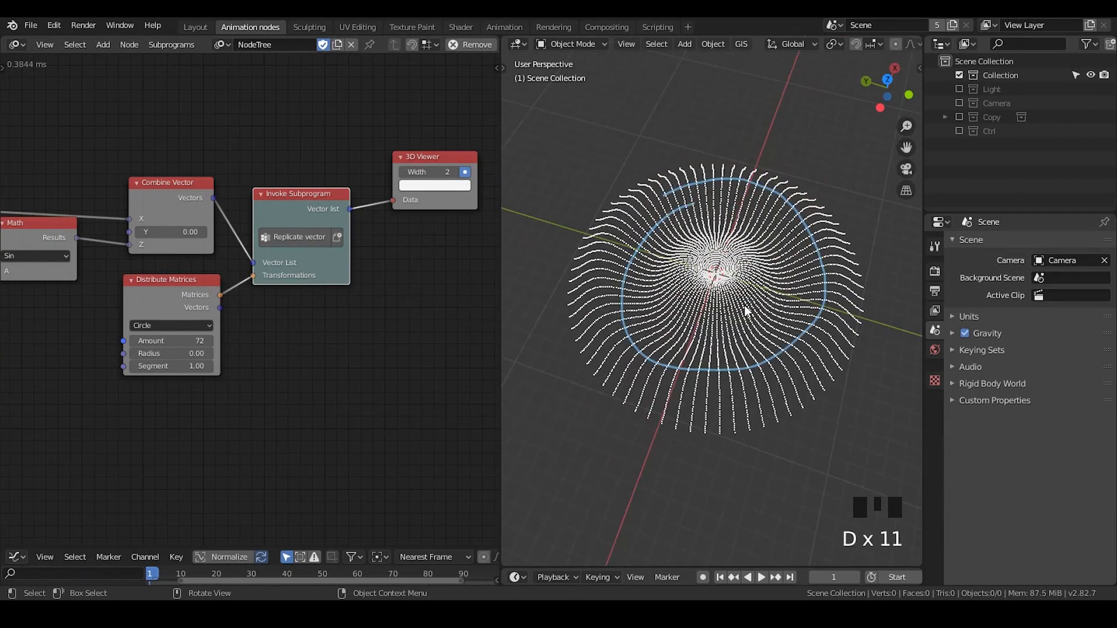
Set the Distribute Matrices amount to 270 for a denser ring of replicated curves
middle_click_drag(746, 311, 742, 257)
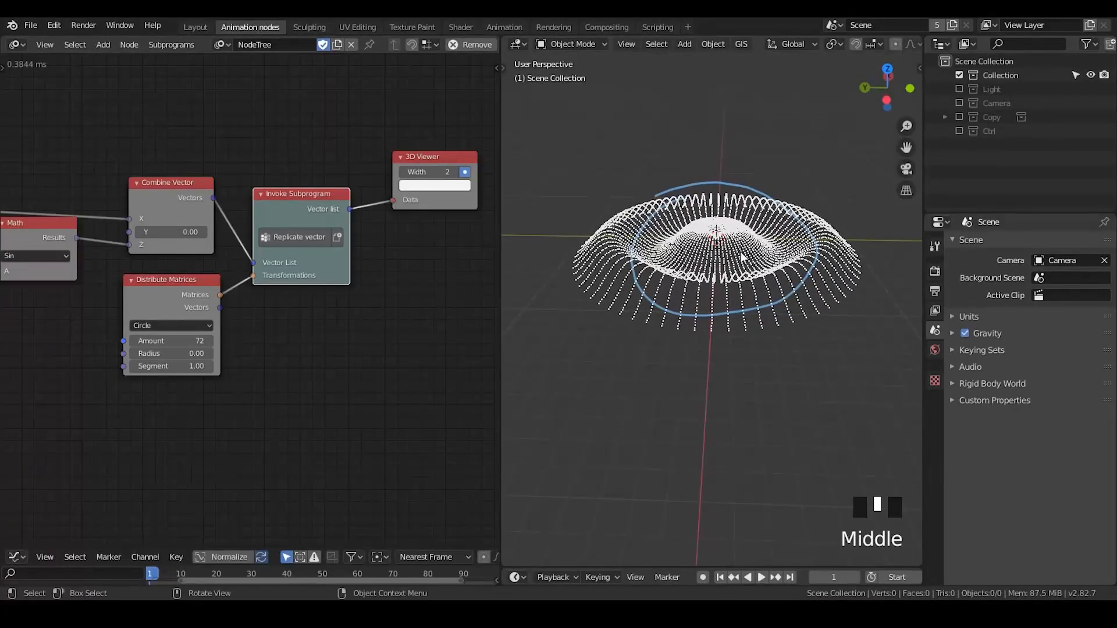
middle_click_drag(232, 308, 317, 262)
left_click_drag(262, 295, 395, 294)
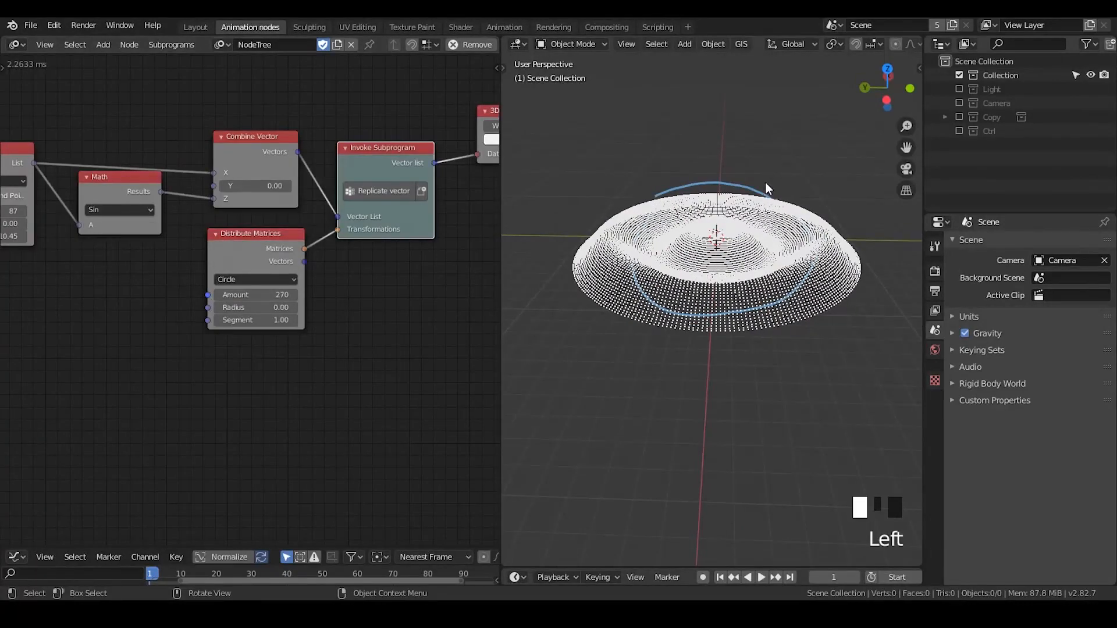
mouse_move(766, 188)
middle_mouse_down()
mouse_move(770, 247)
mouse_move(786, 177)
mouse_move(775, 177)
middle_mouse_up()
Set the Float Range stop to 21.97 and clear the annotation loop from the ripple
middle_click_drag(95, 240, 277, 197)
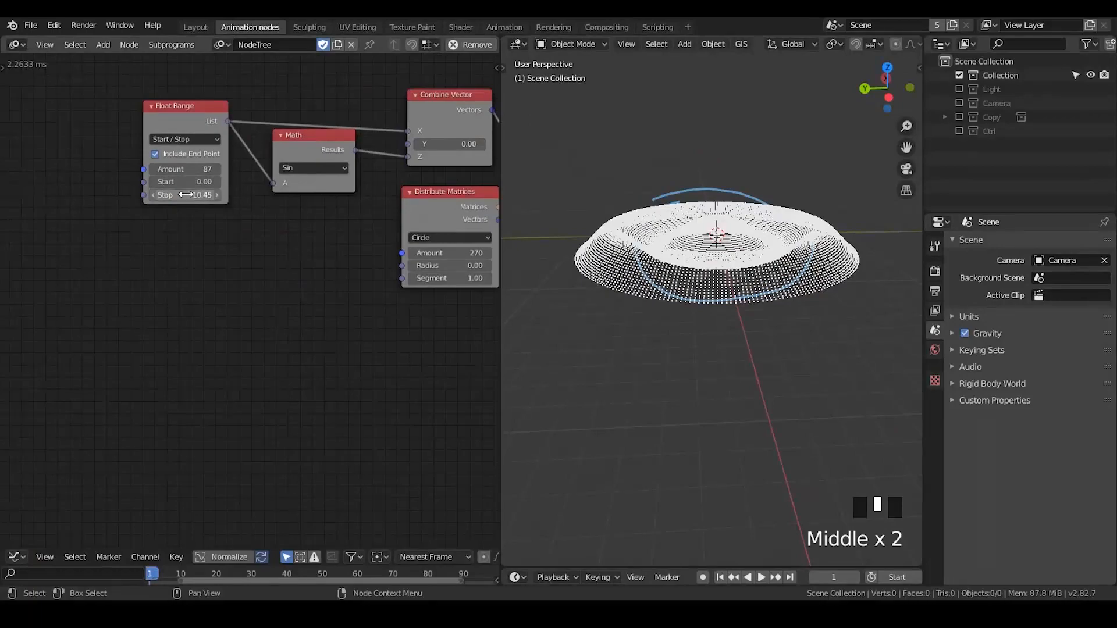
mouse_move(185, 194)
left_mouse_down()
mouse_move(231, 195)
mouse_move(190, 194)
mouse_move(207, 194)
left_mouse_up()
middle_click_drag(777, 194, 735, 195)
middle_click_drag(379, 278, 282, 265)
scroll(717, 301, "down", 3)
middle_click_drag(716, 297, 709, 172)
scroll(712, 260, "up", 2)
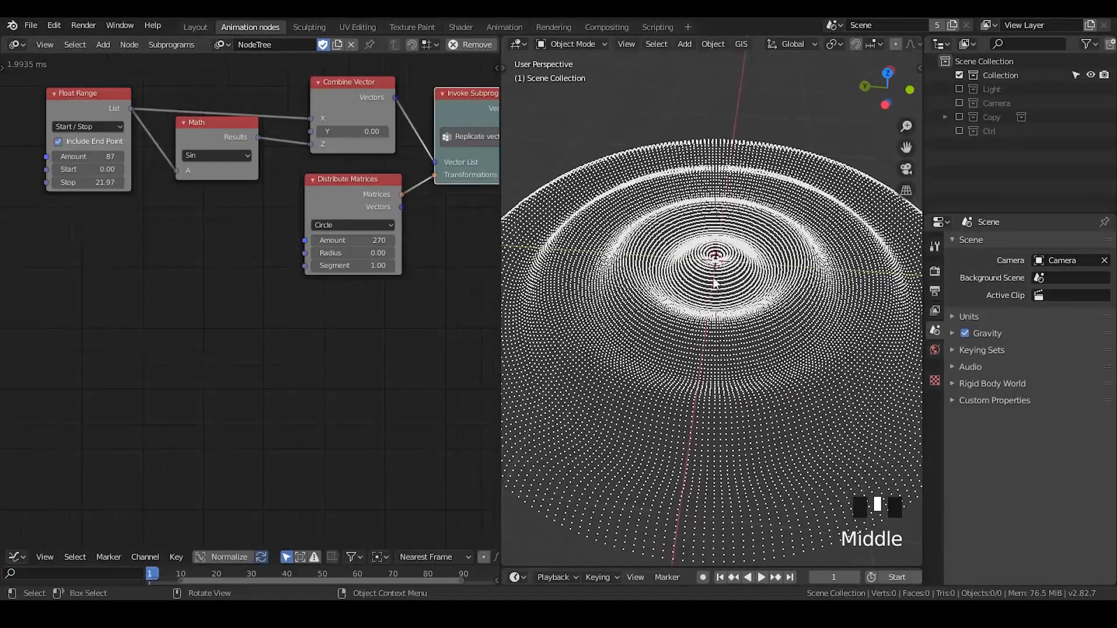
Mark the outer rim of the enlarged ripple with temporary annotation strokes
key("d")
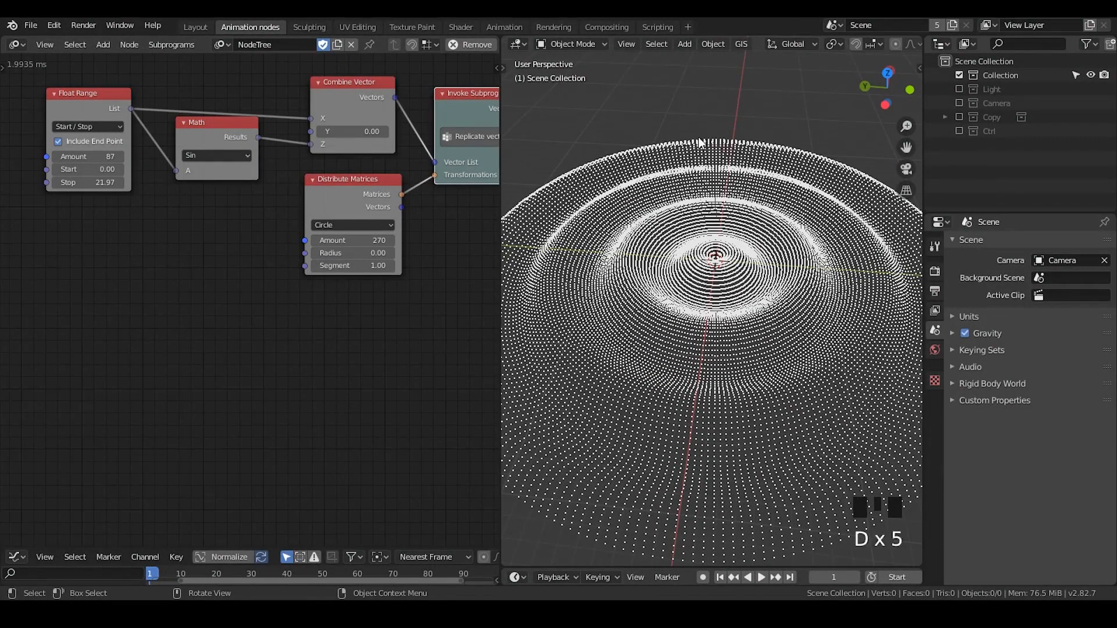
left_click_drag(697, 139, 796, 132)
right_click_drag(814, 138, 715, 145)
Sketch overlapping rectangular annotation outlines across the ripple, then erase them
scroll(702, 280, "up", 2)
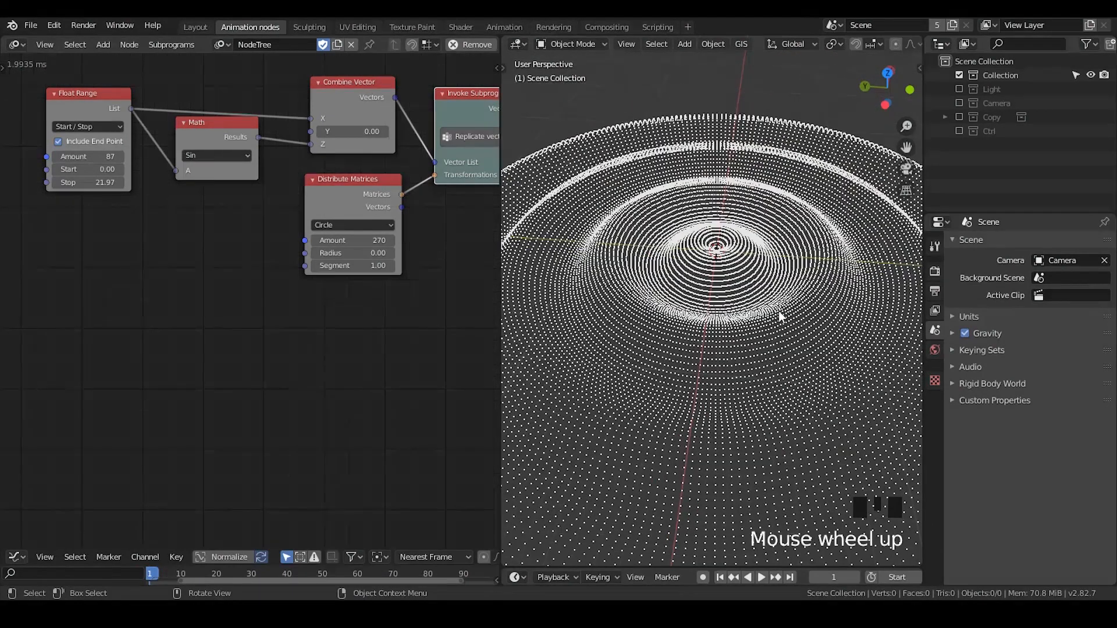
scroll(779, 315, "down", 2)
middle_click_drag(779, 316, 721, 281)
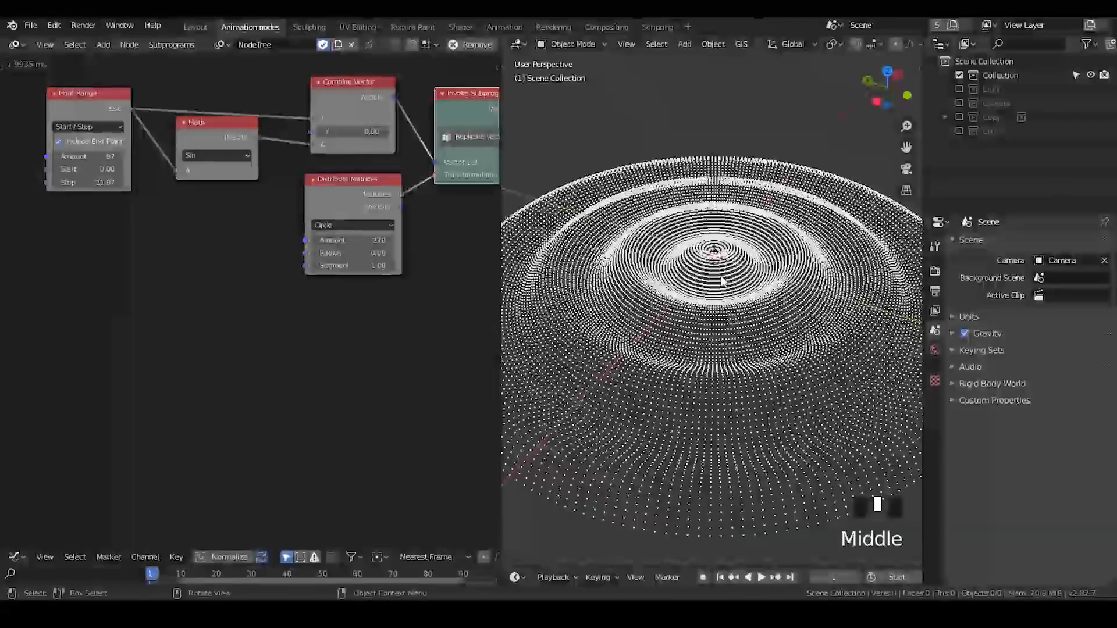
mouse_move(586, 256)
left_mouse_down()
mouse_move(640, 180)
mouse_move(817, 223)
mouse_move(774, 394)
left_mouse_up()
left_click(621, 299)
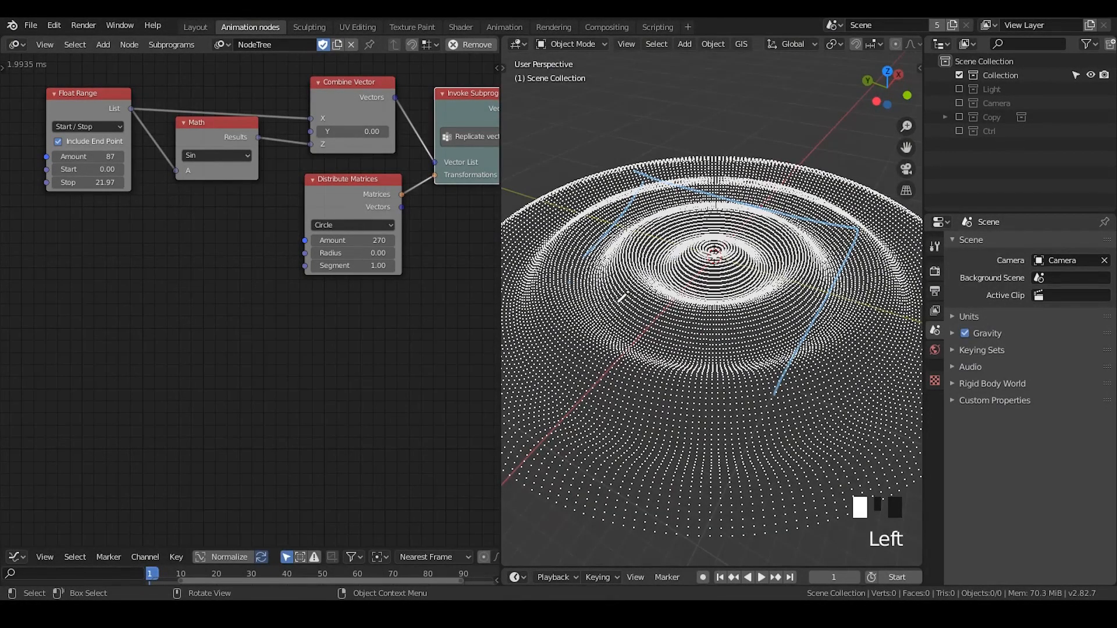
left_click_drag(621, 299, 782, 378)
mouse_move(678, 186)
left_mouse_down()
mouse_move(637, 264)
mouse_move(816, 232)
mouse_move(752, 358)
left_mouse_up()
left_click_drag(630, 309, 785, 357)
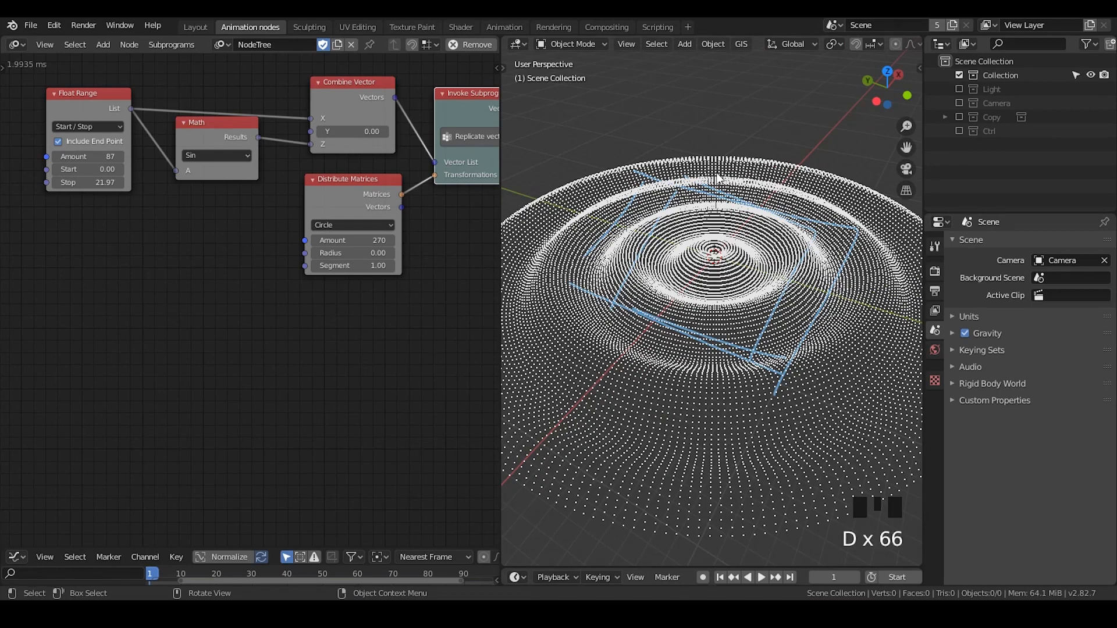
mouse_move(719, 178)
right_mouse_down()
mouse_move(669, 314)
mouse_move(771, 362)
mouse_move(776, 300)
right_mouse_up()
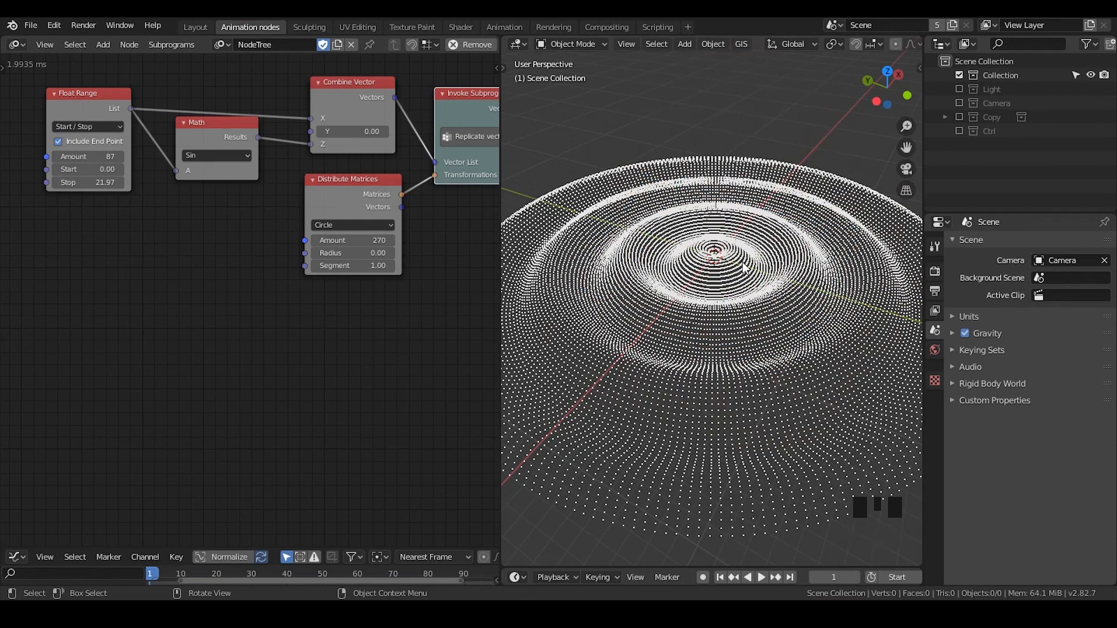
Sketch a triangular annotation outline over the ripple and erase it
mouse_move(747, 206)
left_mouse_down()
mouse_move(597, 340)
mouse_move(763, 379)
left_mouse_up()
left_click_drag(746, 207, 774, 400)
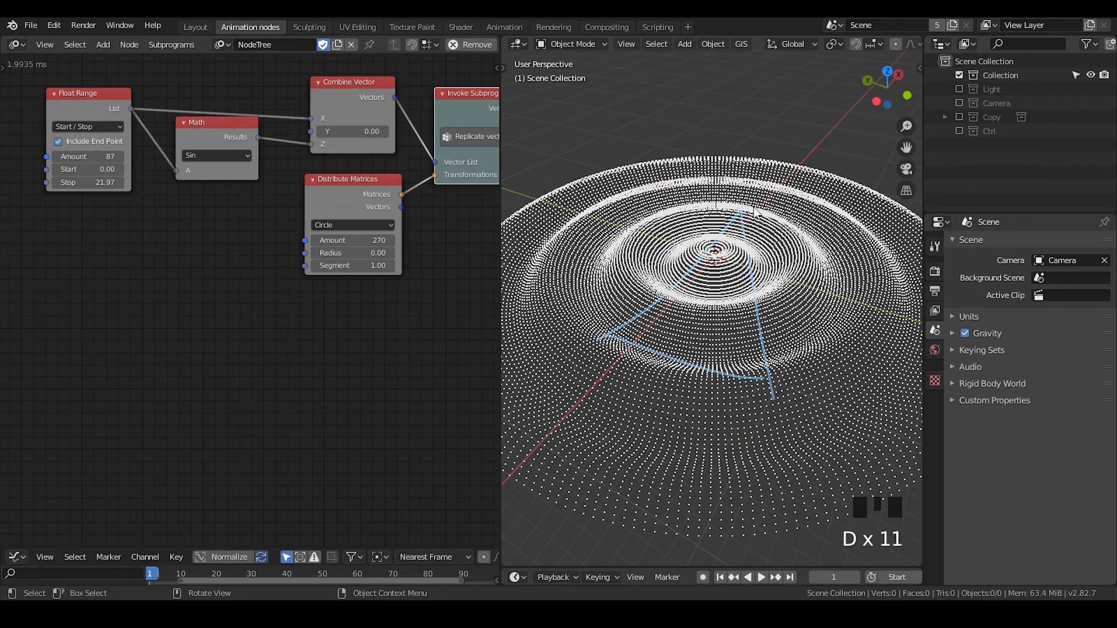
mouse_move(767, 187)
right_mouse_down()
mouse_move(656, 327)
mouse_move(794, 306)
right_mouse_up()
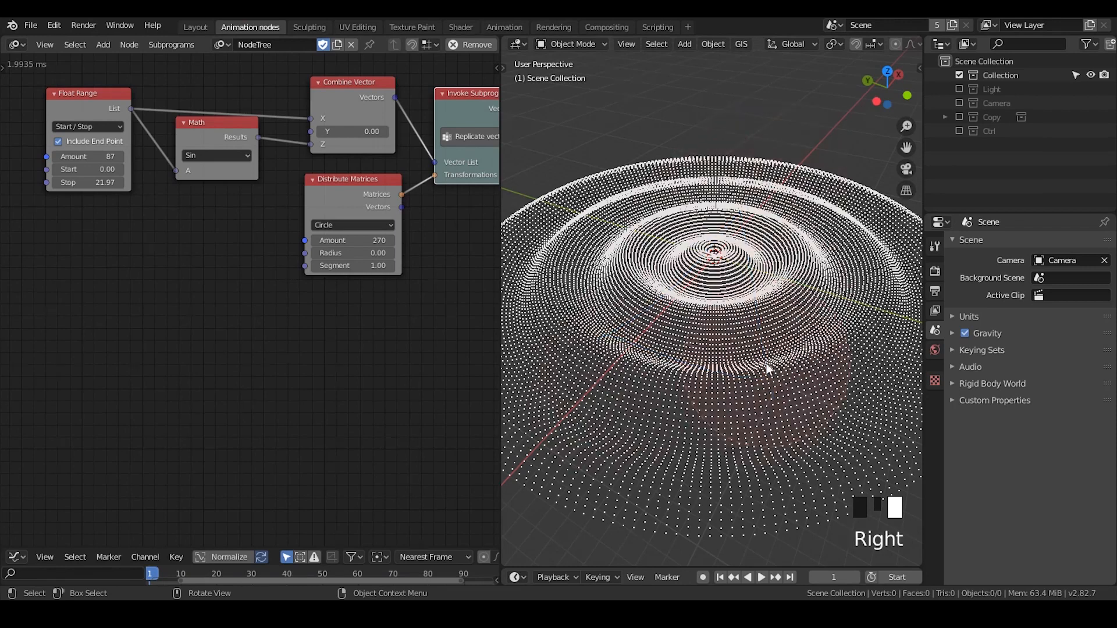
Nudge the Invoke Subprogram node closer to Combine Vector and mark the ripple's outer rim with temporary annotation strokes
middle_click_drag(418, 274, 329, 271)
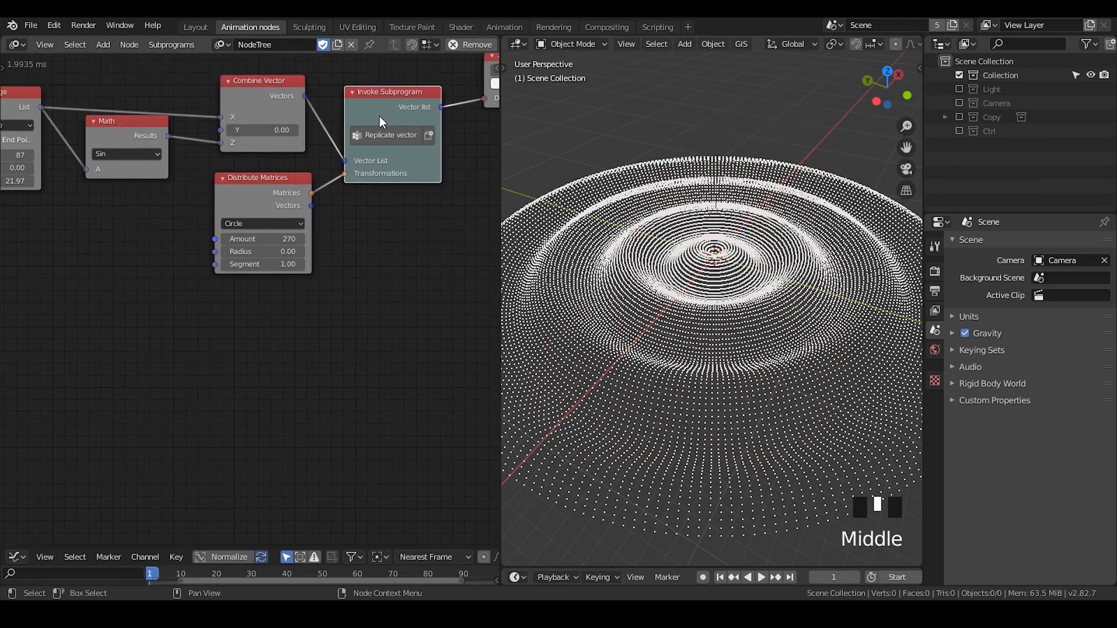
left_click_drag(381, 120, 370, 110)
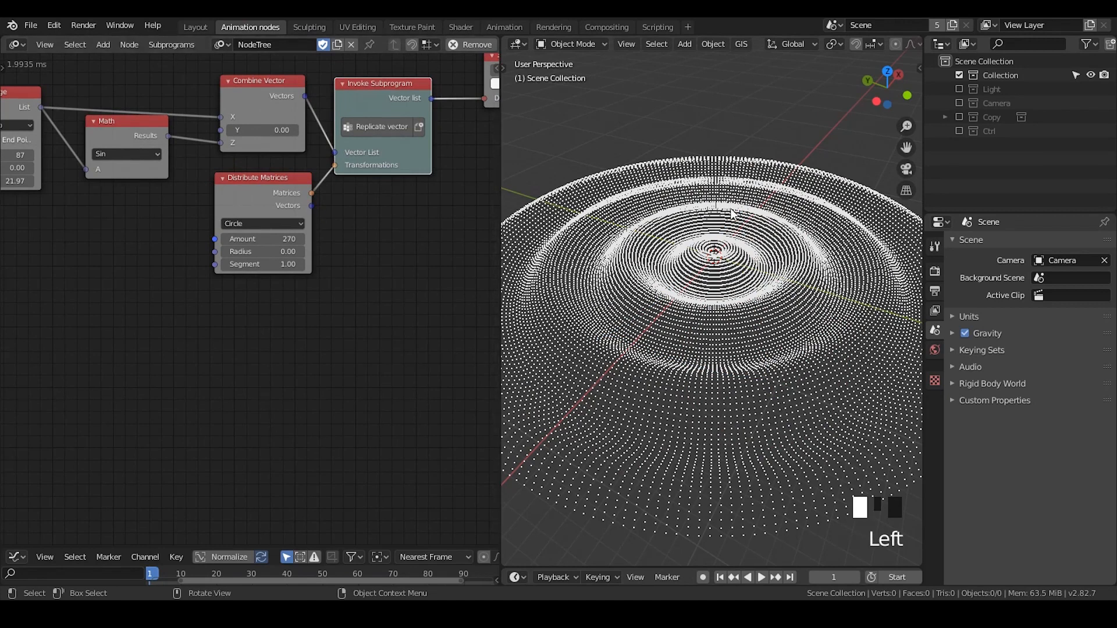
key("d")
left_click_drag(692, 158, 755, 159)
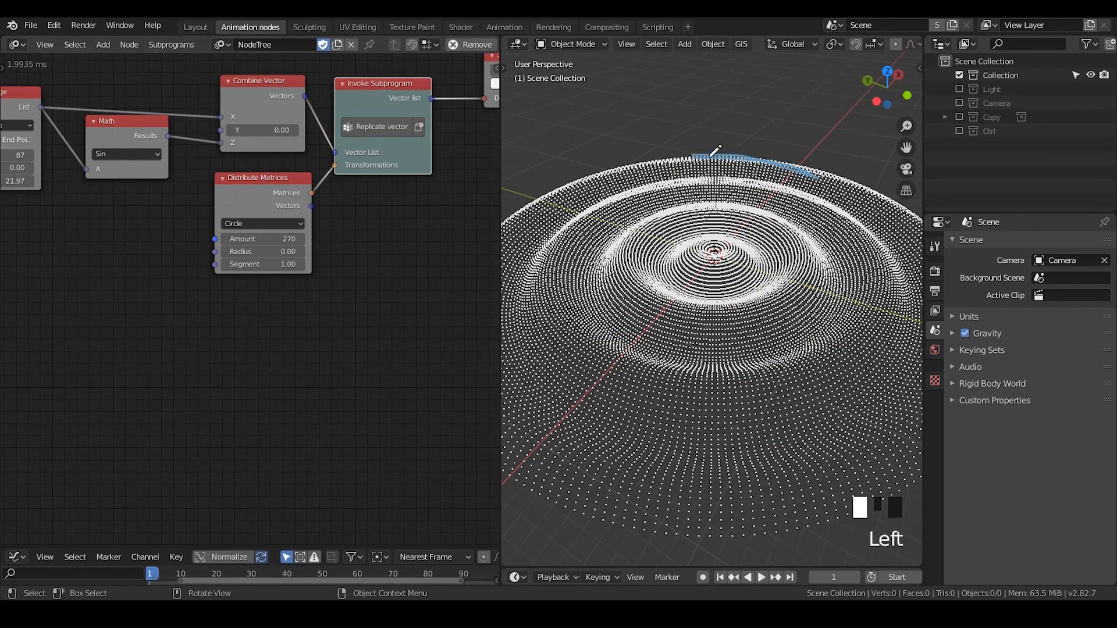
right_click_drag(781, 170, 843, 180)
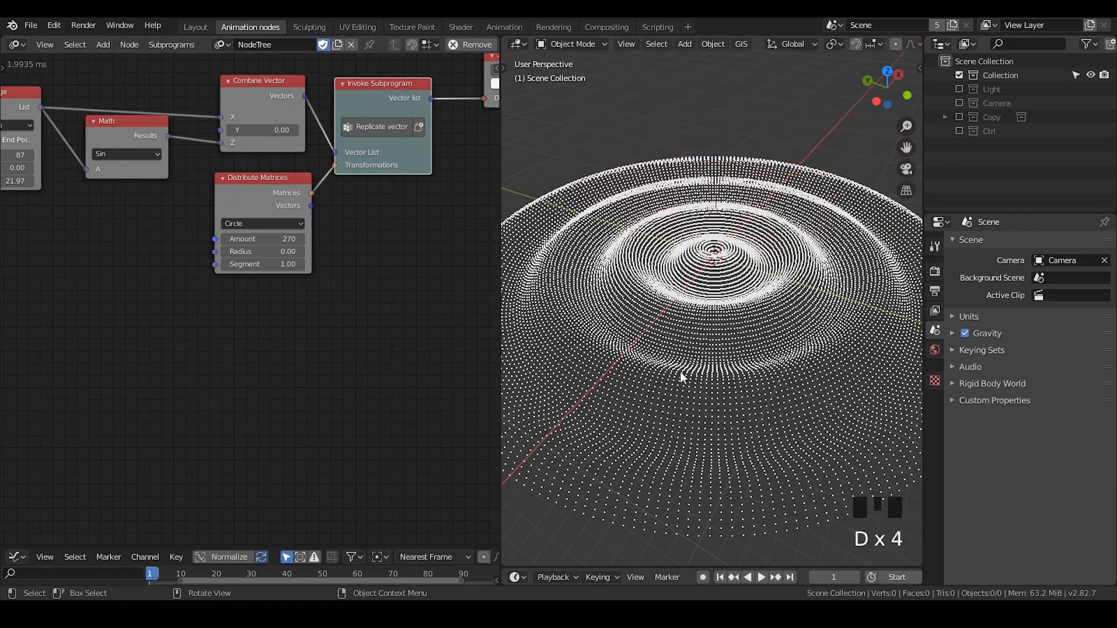
Set the Distribute Matrices amount to 80
scroll(681, 374, "down", 2)
left_click_drag(284, 239, 275, 241)
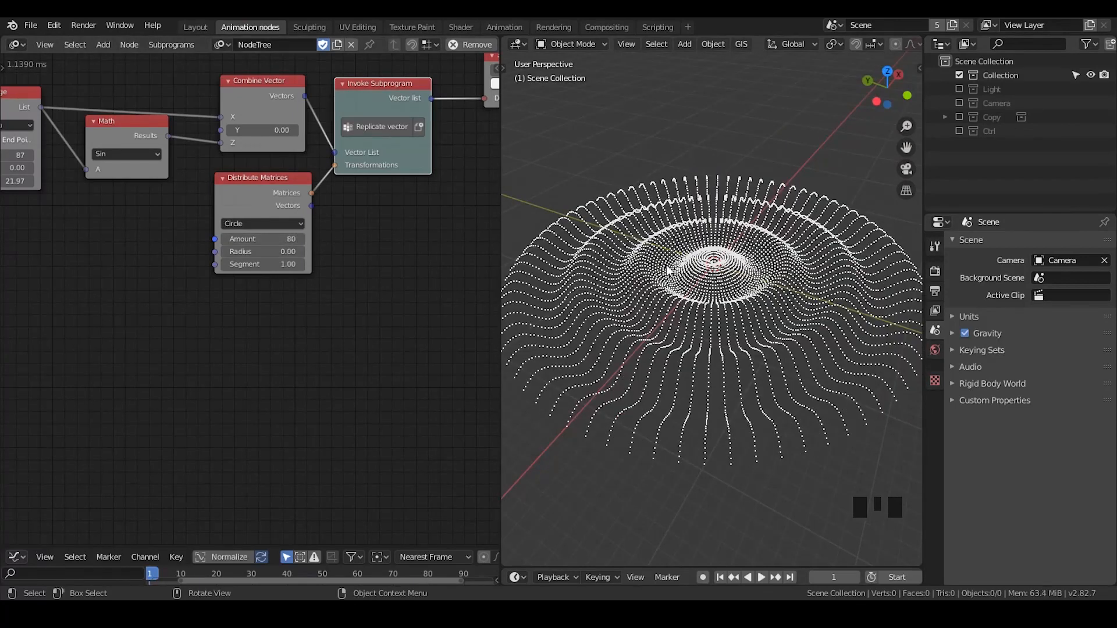
middle_click_drag(671, 308, 665, 238)
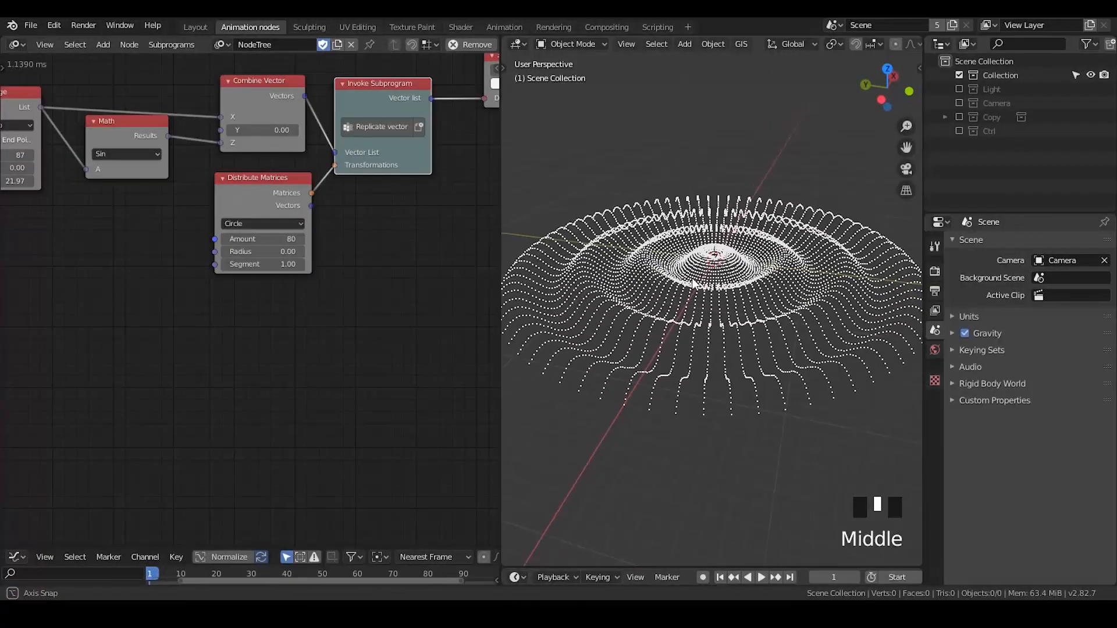
Draw an annotation loop around the ripple's inner rings
left_click(667, 252)
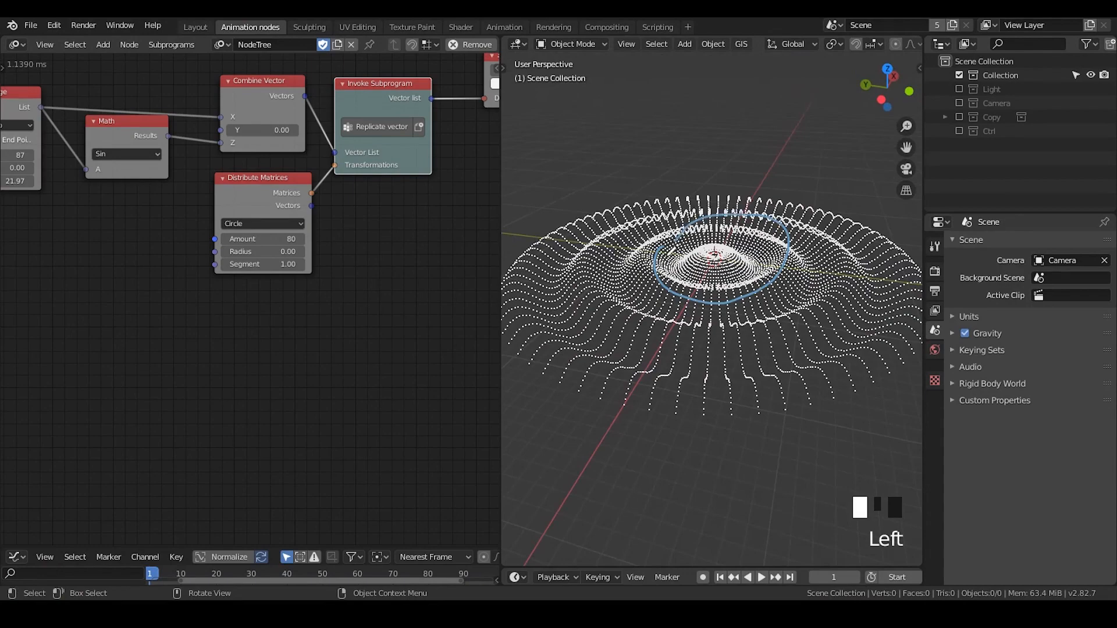
key("d")
middle_click_drag(691, 274, 661, 247)
key("d")
key("d")
key("d")
key("d")
key("d")
key("d")
key("d")
key("d")
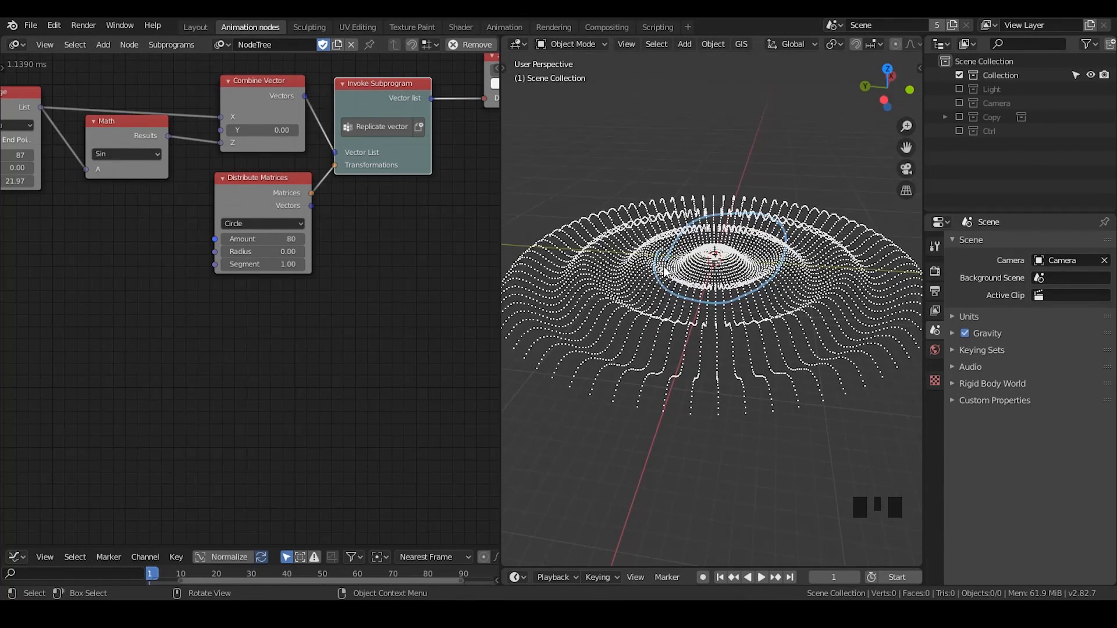
Nudge the Float Range node slightly away from the Sin Math node
middle_click_drag(23, 104, 102, 98)
left_click(143, 101)
left_click_drag(143, 102, 135, 102)
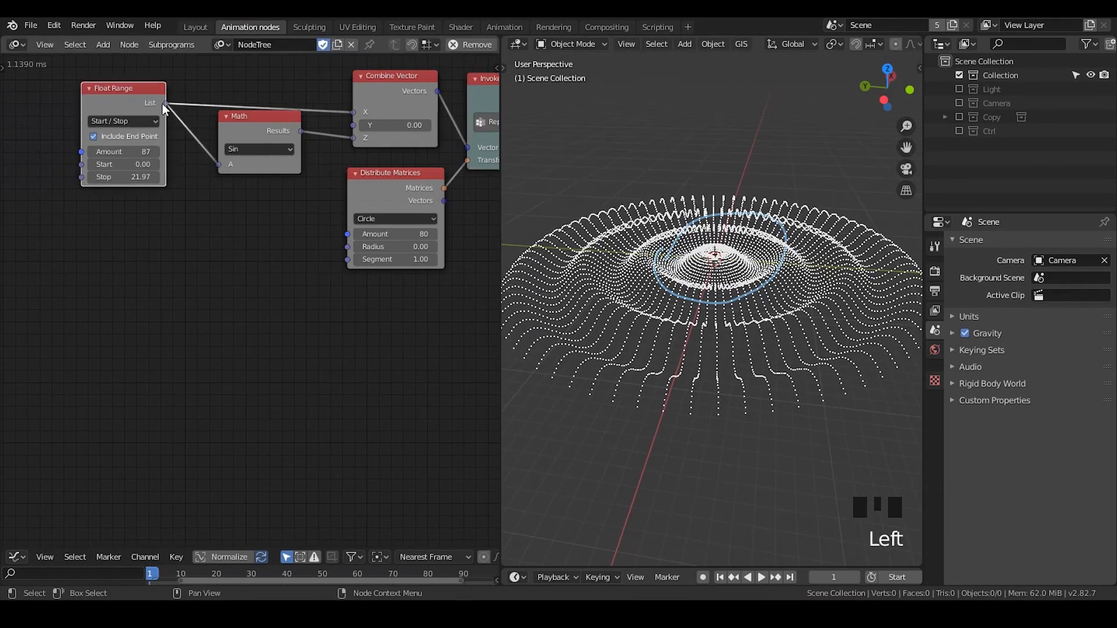
Trace annotation loops around the ripple's inner ring and erase the strokes
key("d")
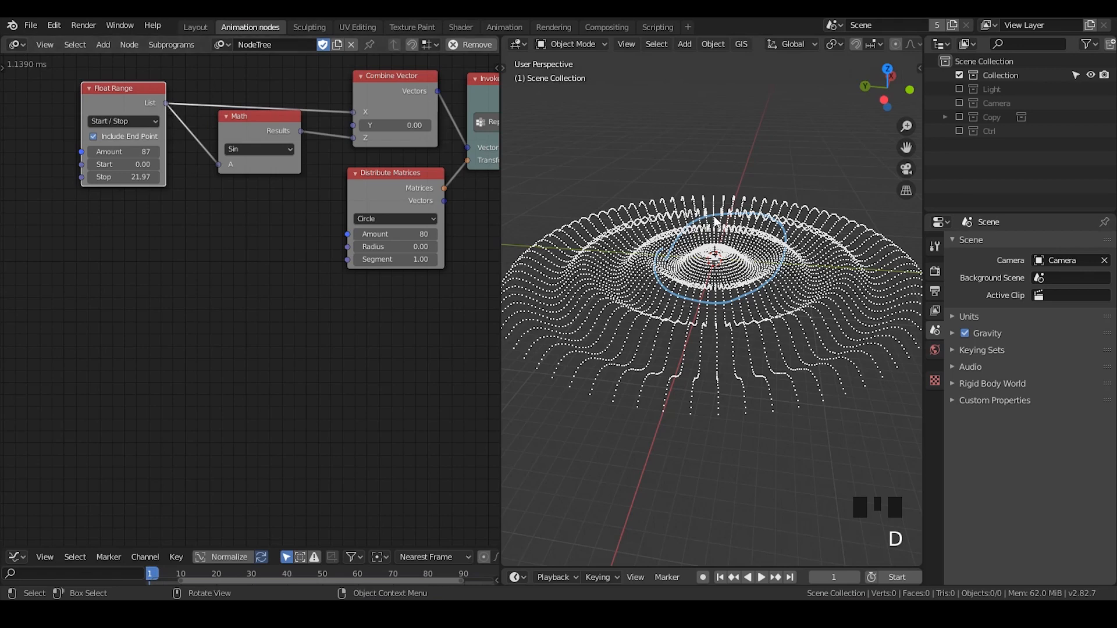
middle_click_drag(668, 202, 717, 244)
key("d")
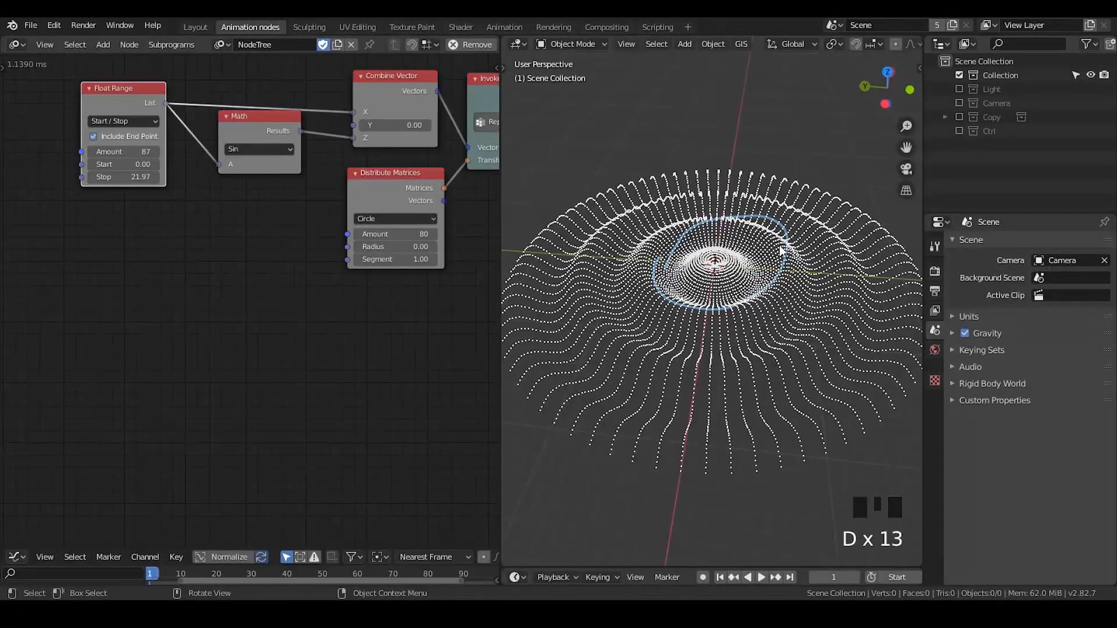
left_click_drag(674, 238, 655, 249)
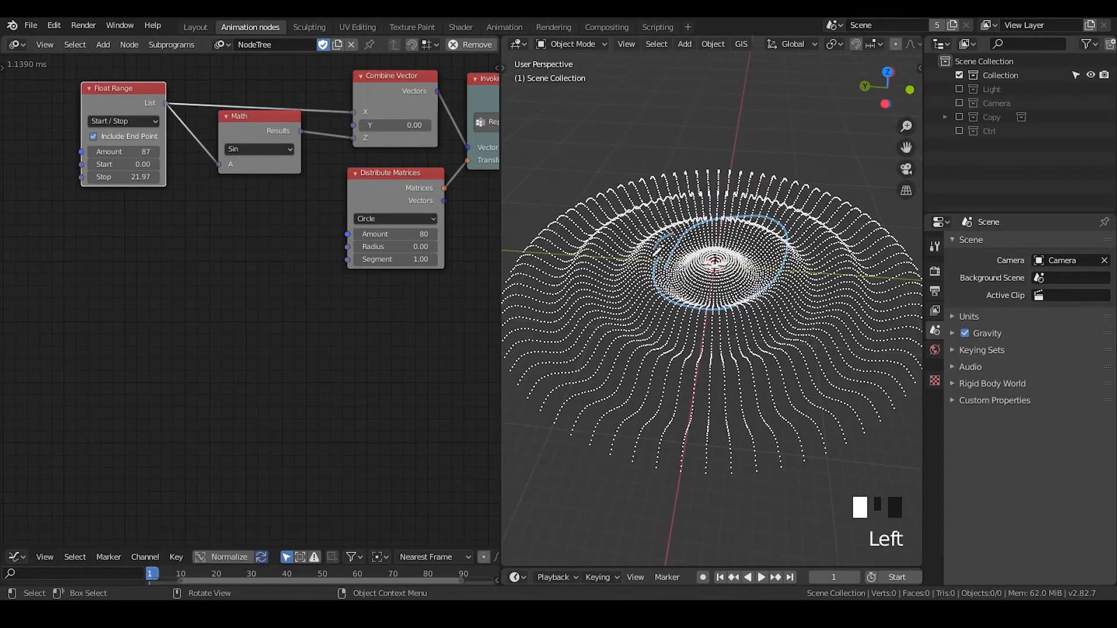
key("d")
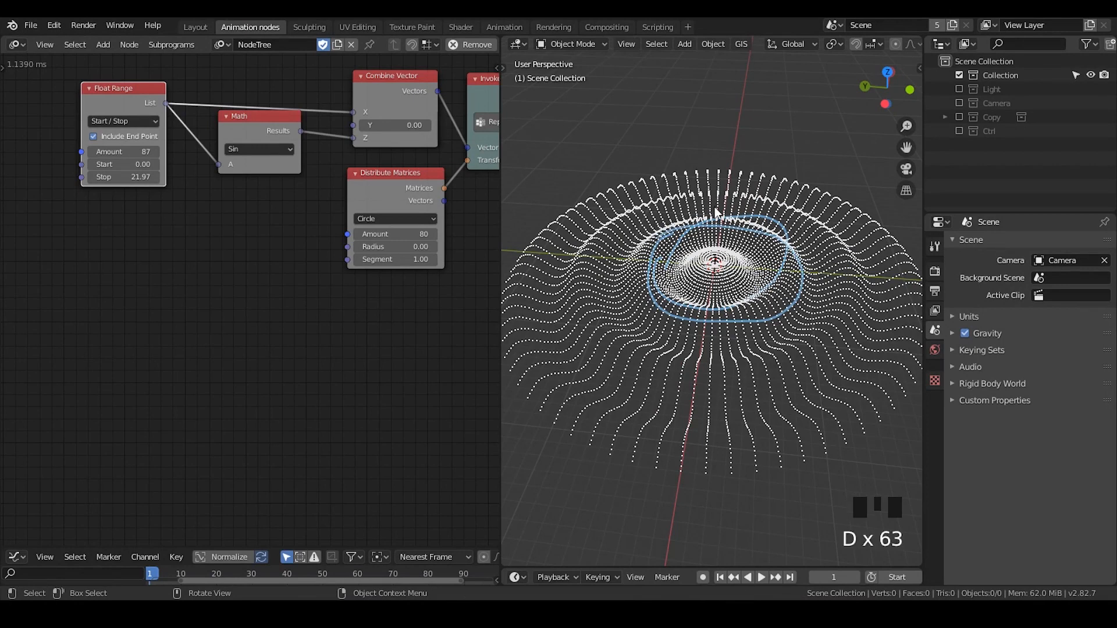
right_click_drag(718, 214, 702, 256)
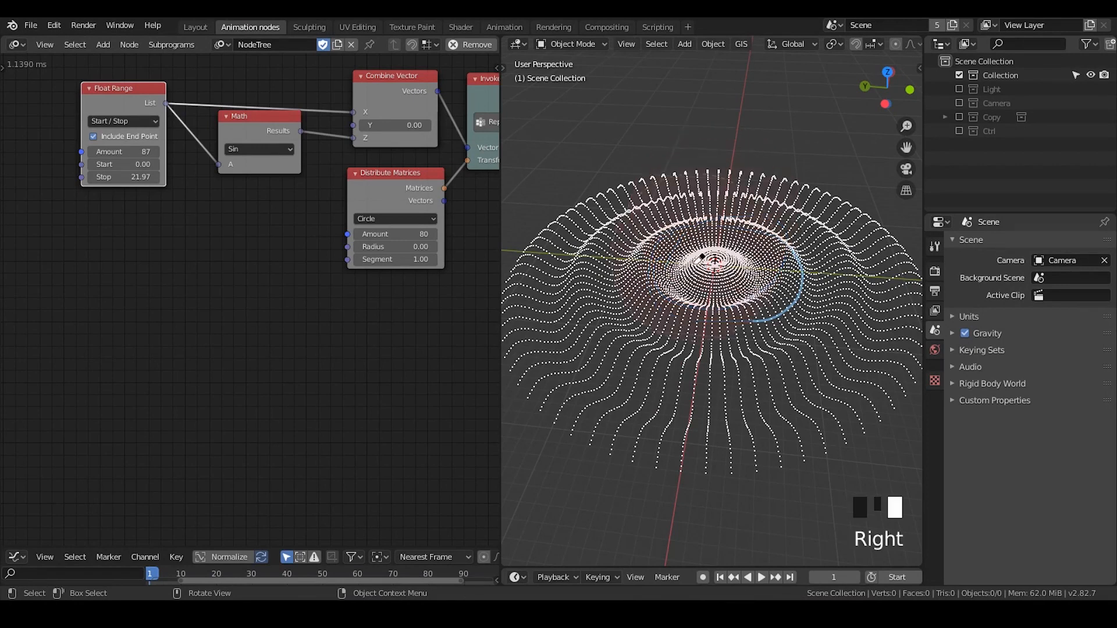
Redraw a single closed annotation loop around the ripple's central mound
key("d")
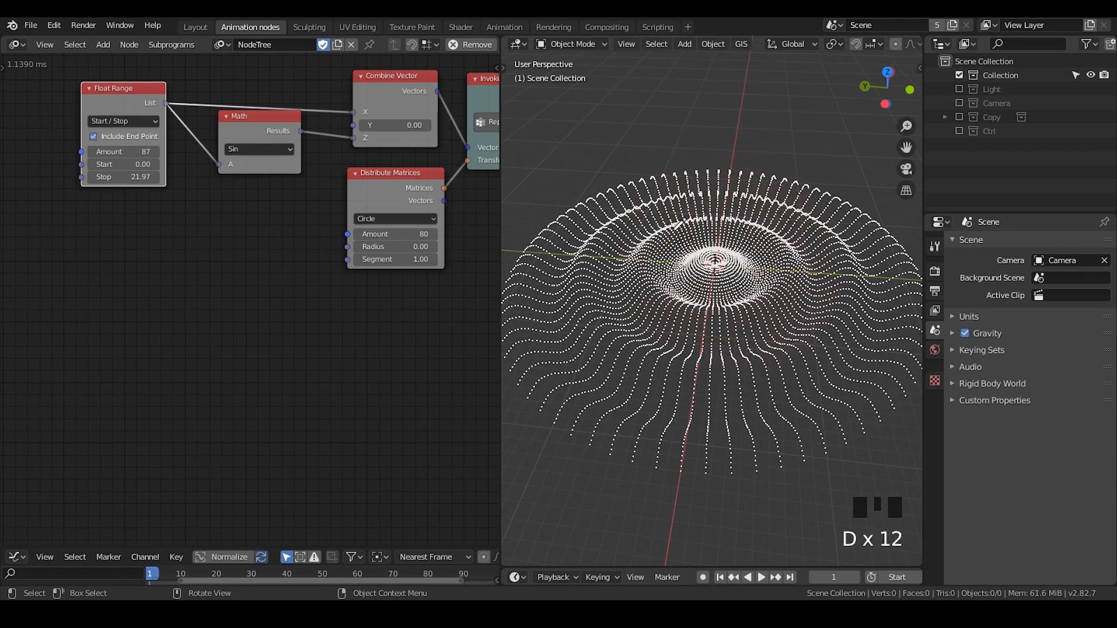
left_click_drag(671, 231, 647, 274)
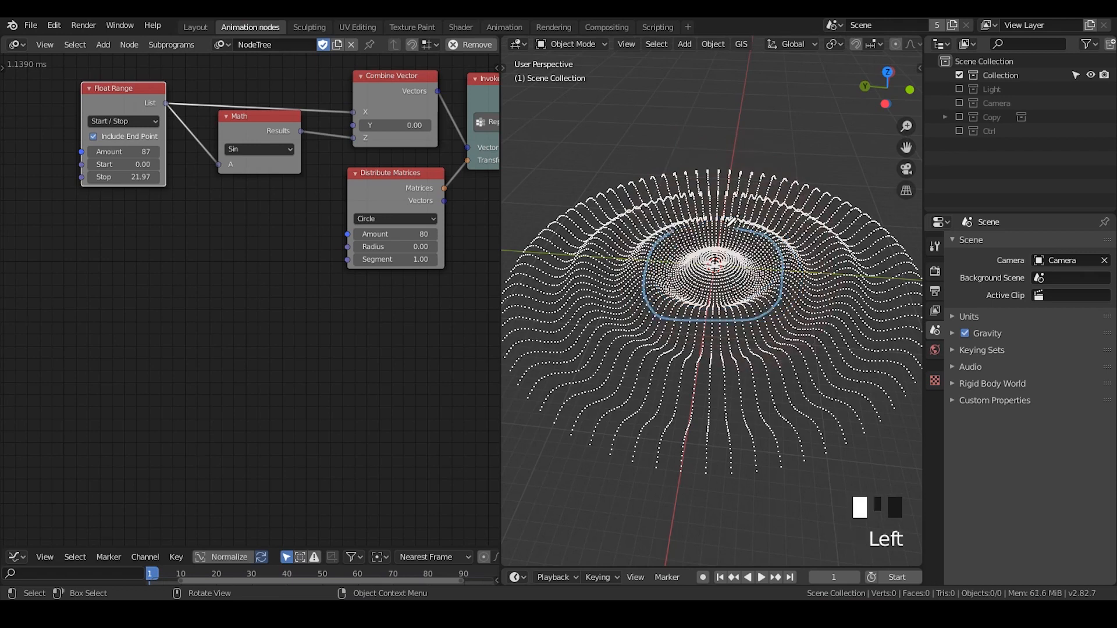
key("d")
Switch to the top view, sketch temporary annotation loops and marks around the ripple's centre, and erase them
left_click(885, 71)
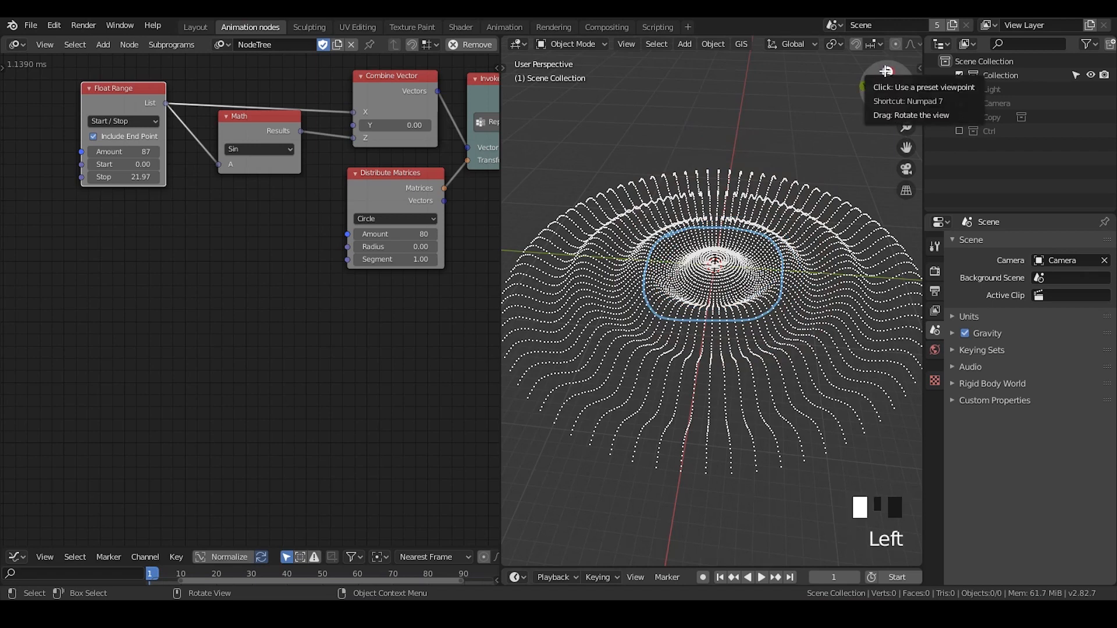
key("d")
left_click_drag(696, 243, 696, 243)
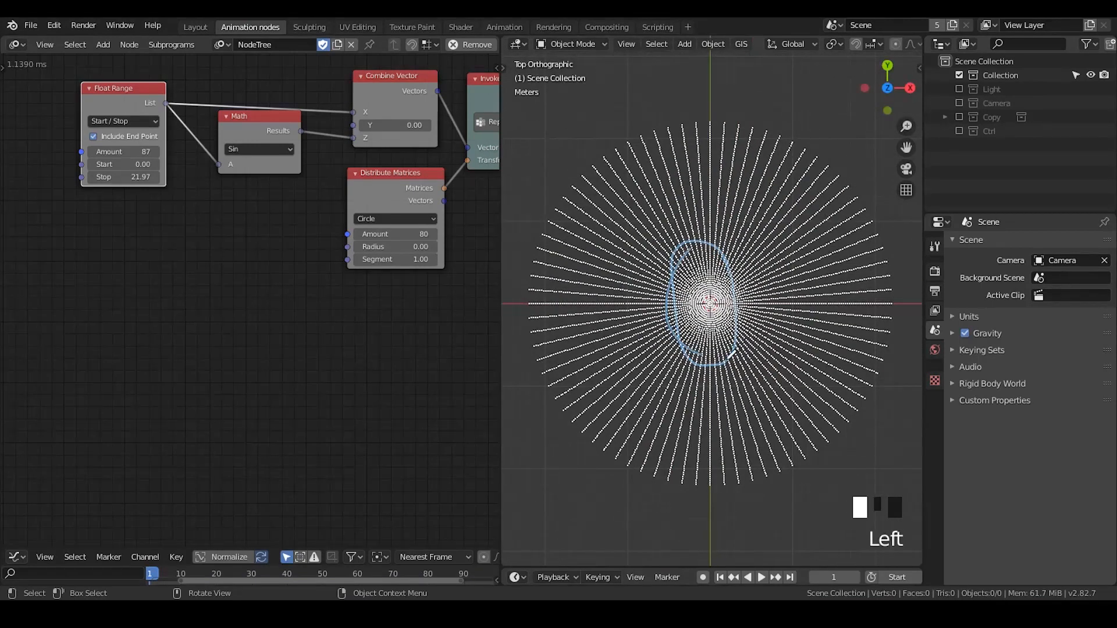
mouse_move(730, 353)
left_mouse_down()
mouse_move(682, 240)
mouse_move(674, 257)
mouse_move(779, 289)
mouse_move(769, 302)
left_mouse_up()
key("d")
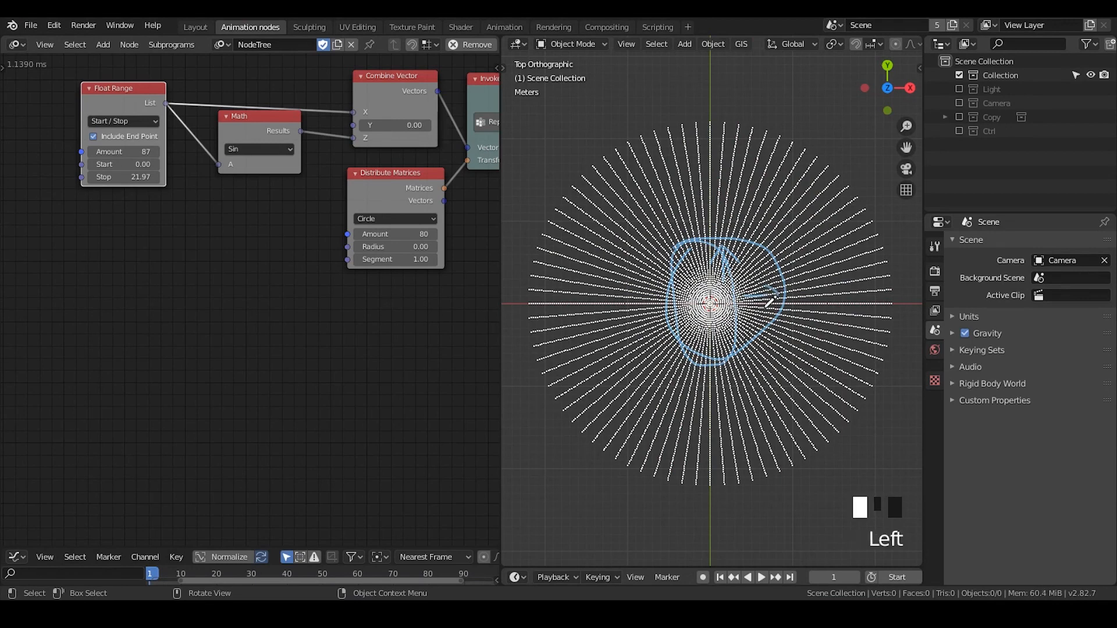
key("d")
middle_click_drag(399, 349, 372, 295)
key("d")
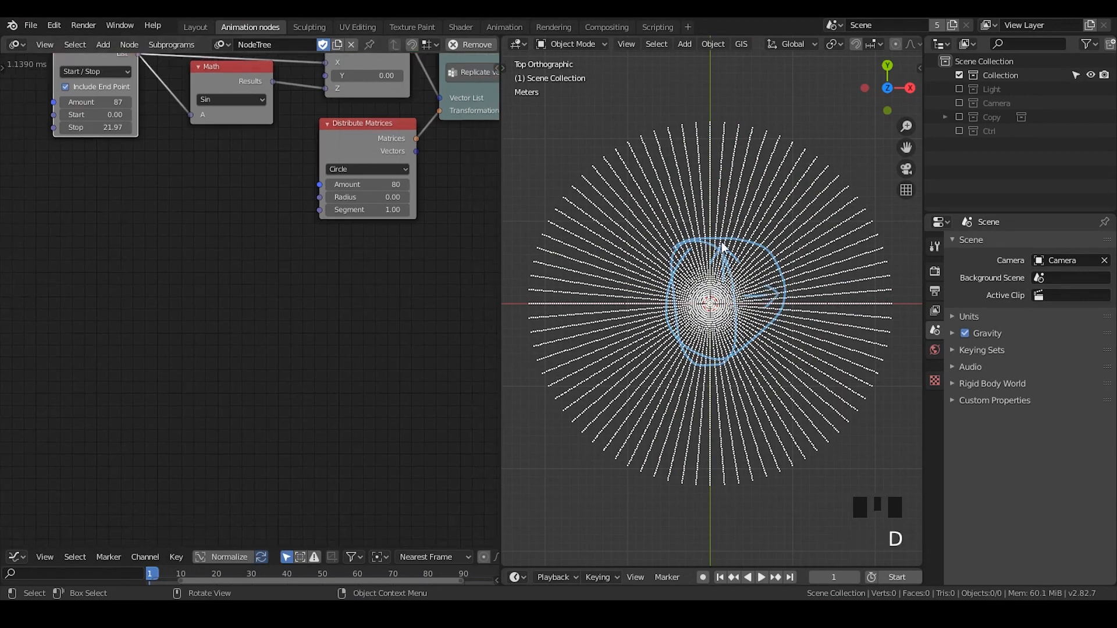
mouse_move(723, 249)
right_mouse_down()
mouse_move(648, 319)
mouse_move(773, 299)
right_mouse_up()
key("d")
Add a Vector Distance node and place it below the Distribute Matrices node
key("ctrl+a")
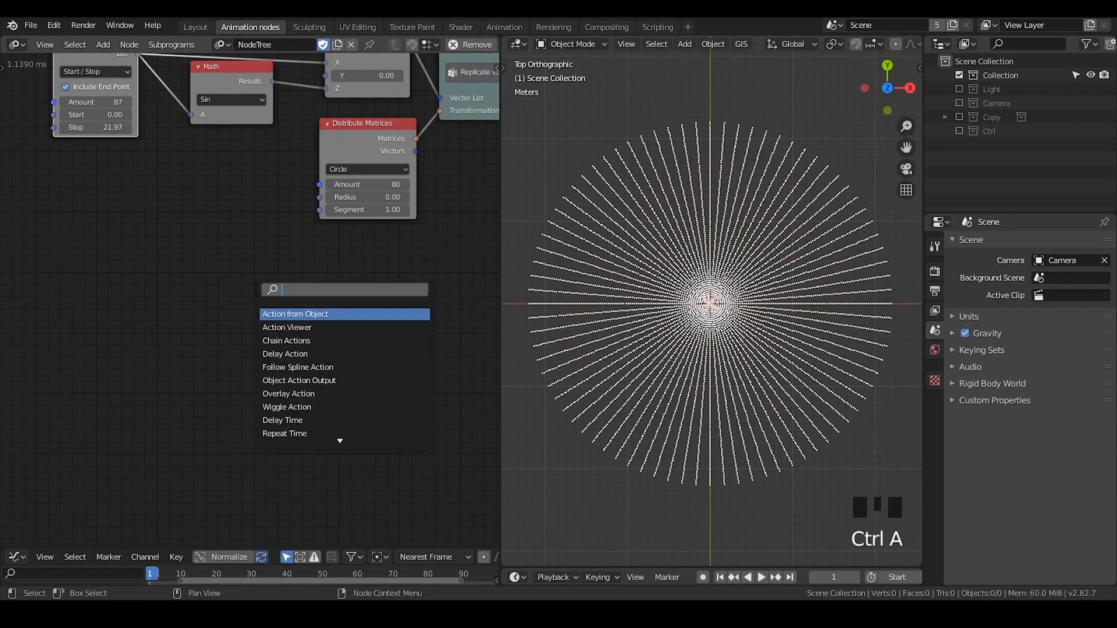
type("vector")
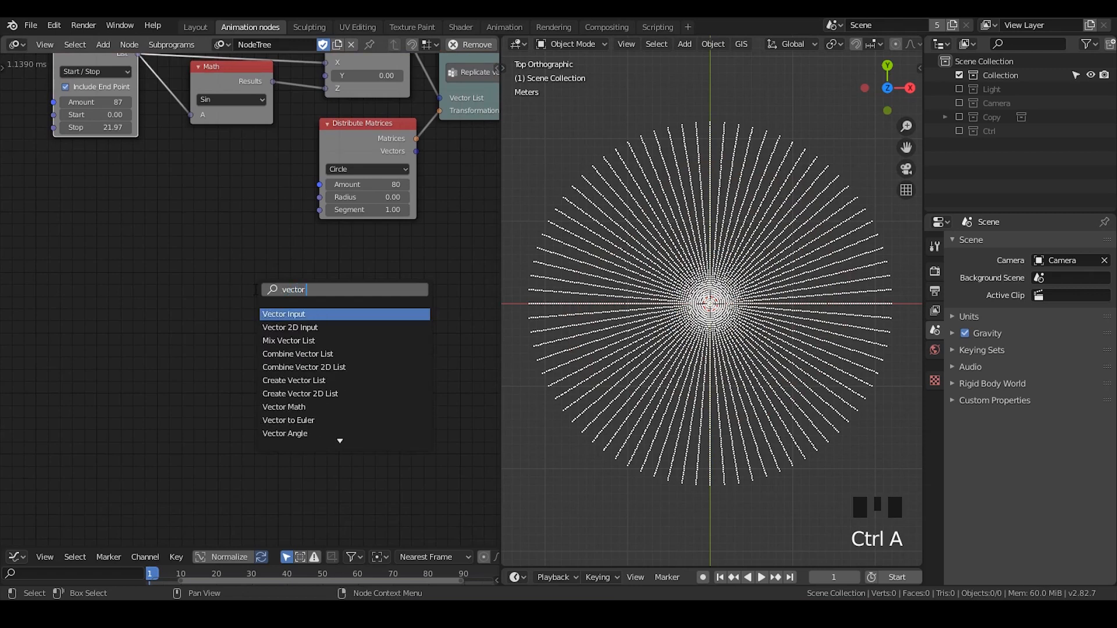
type(" distance")
key("Return")
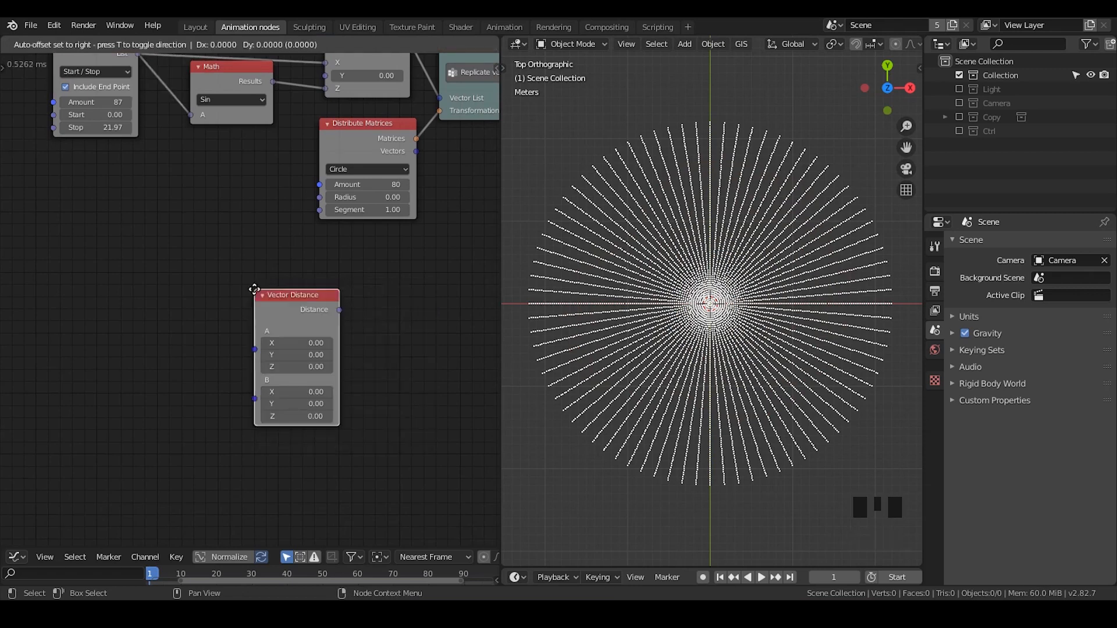
left_click(279, 289)
middle_click_drag(314, 304, 270, 219)
key("g")
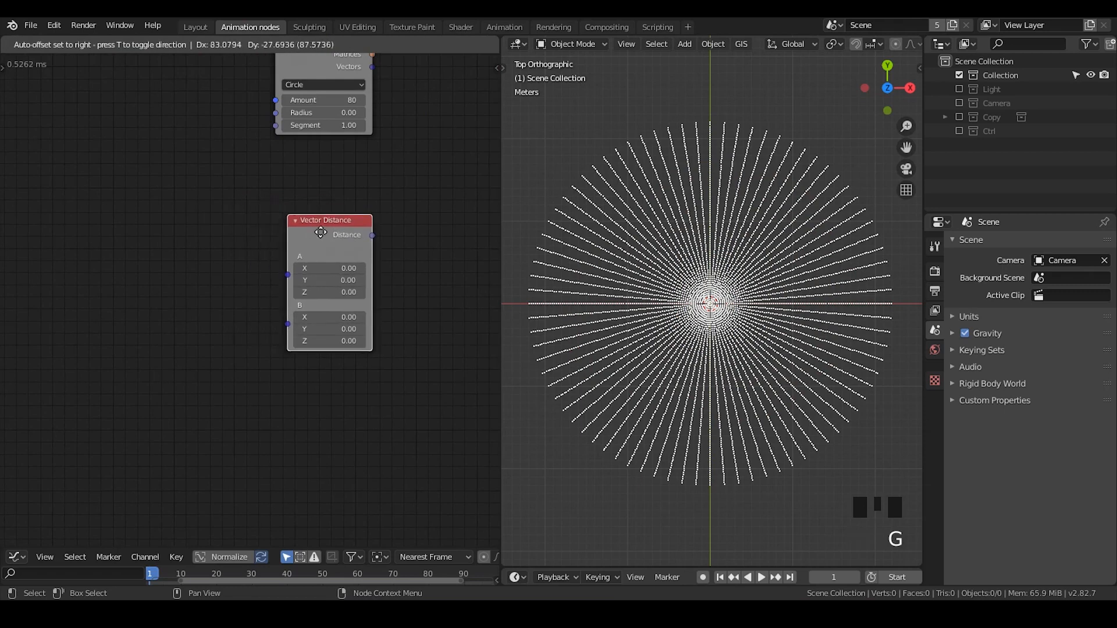
left_click(349, 231)
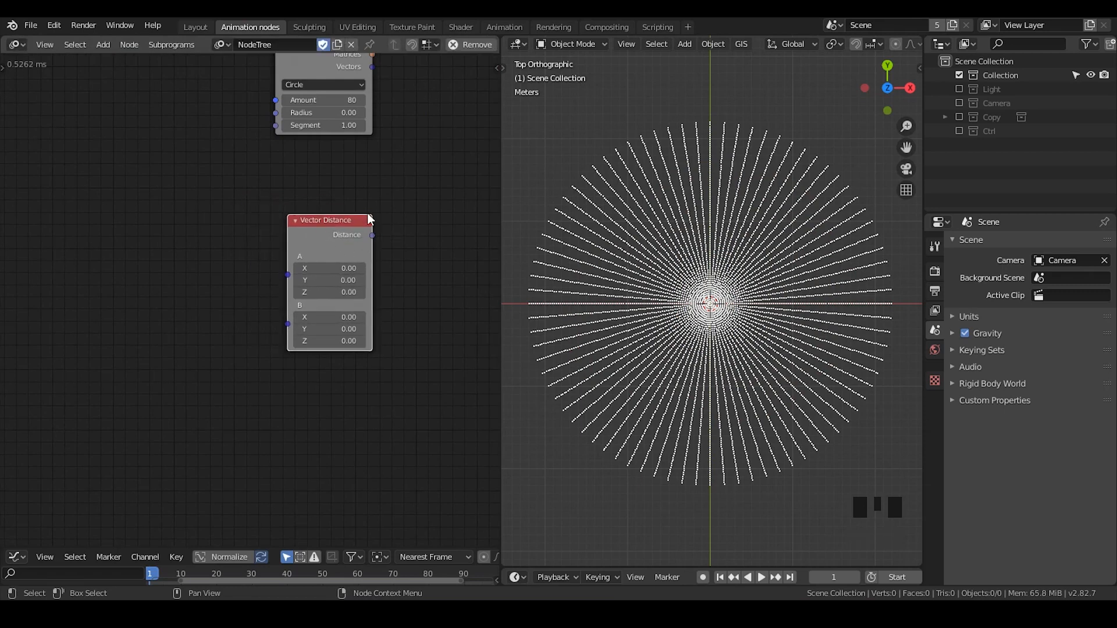
Delete the whole connected ripple node setup, from Float Range to 3D Viewer, keeping only Vector Distance
middle_click_drag(394, 182, 349, 326)
scroll(350, 356, "down", 4)
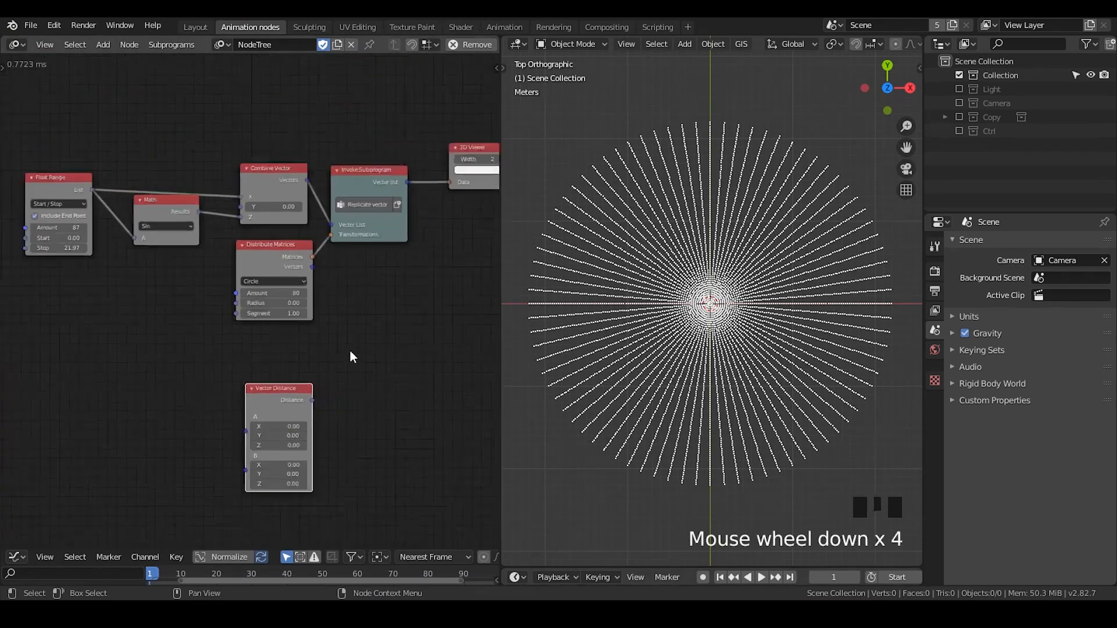
scroll(350, 356, "down", 3)
left_click_drag(449, 129, 78, 314)
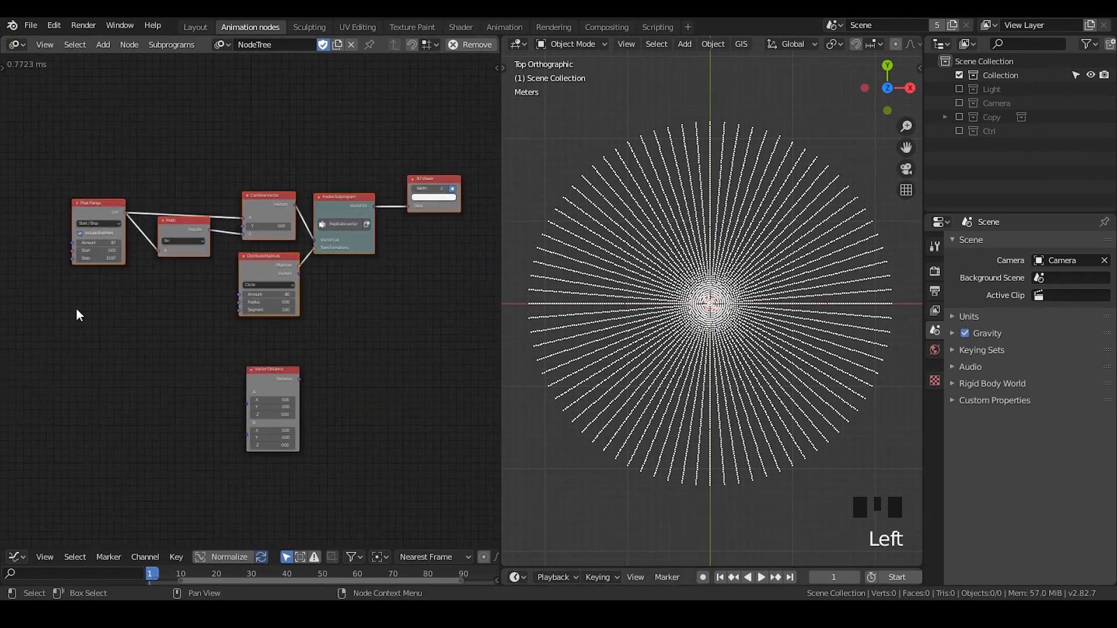
key("x")
Add a Distribute Matrices node in its Grid mode and place it ahead of the Vector Distance node
middle_click_drag(170, 369, 224, 247)
scroll(225, 248, "up", 6)
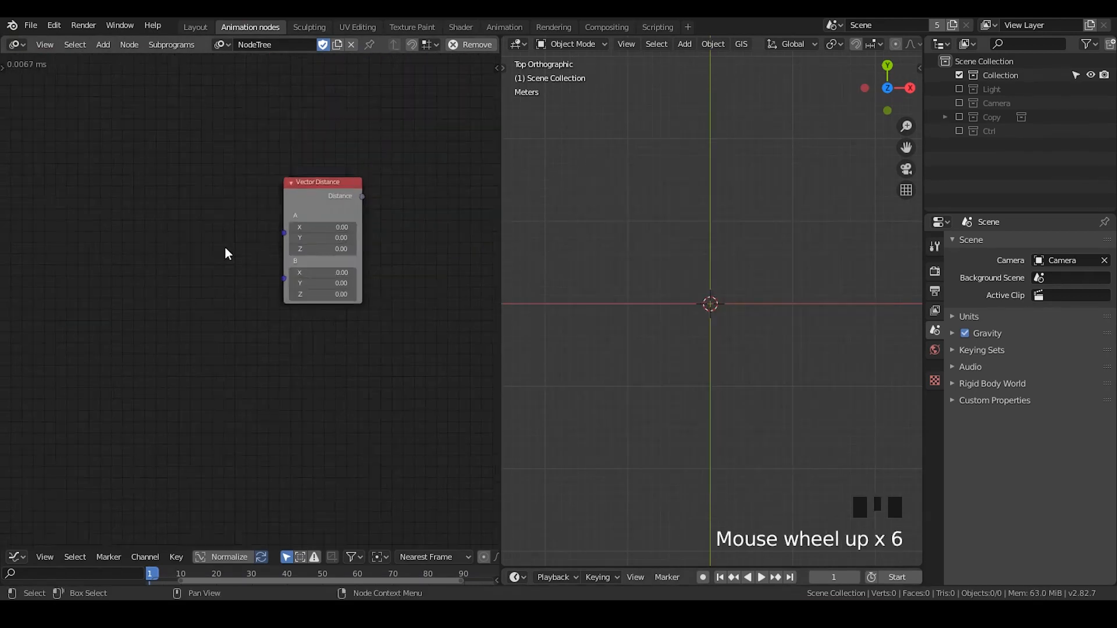
scroll(224, 246, "up", 3)
key("ctrl+a")
type("distrib")
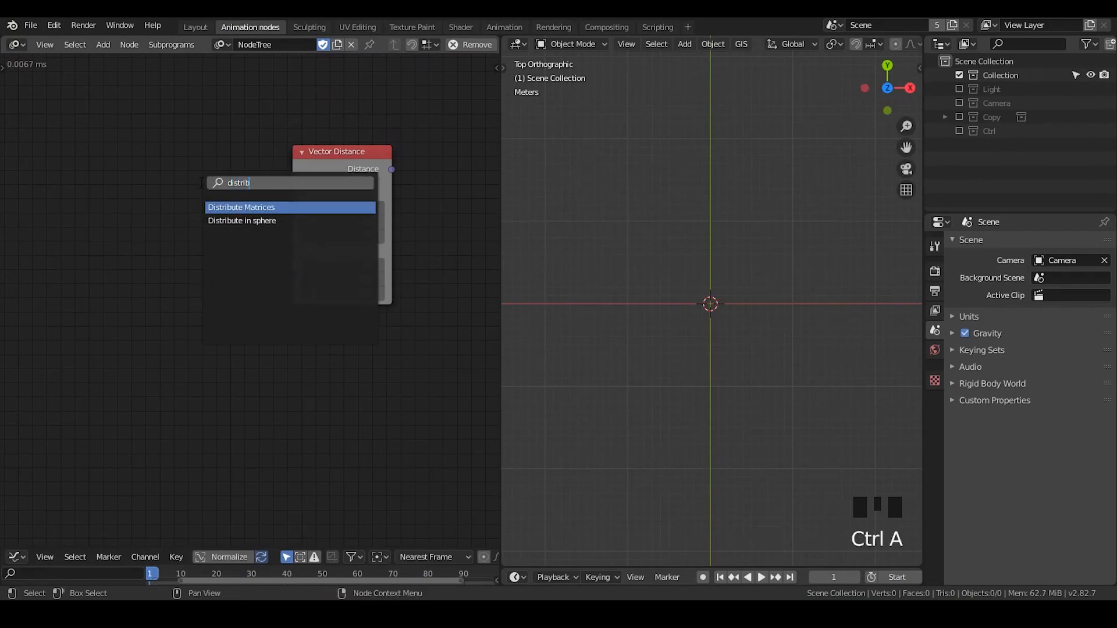
key("Return")
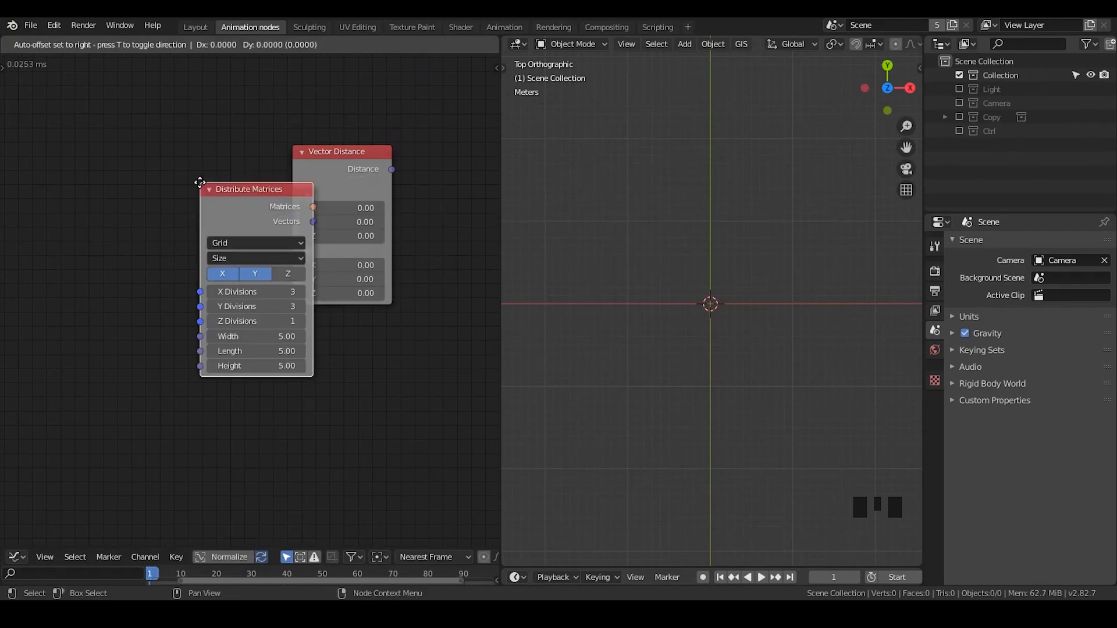
left_click(64, 80)
Reposition the Vector Distance node and connect the Distribute Matrices Vectors output to its A input
left_click_drag(339, 162, 375, 156)
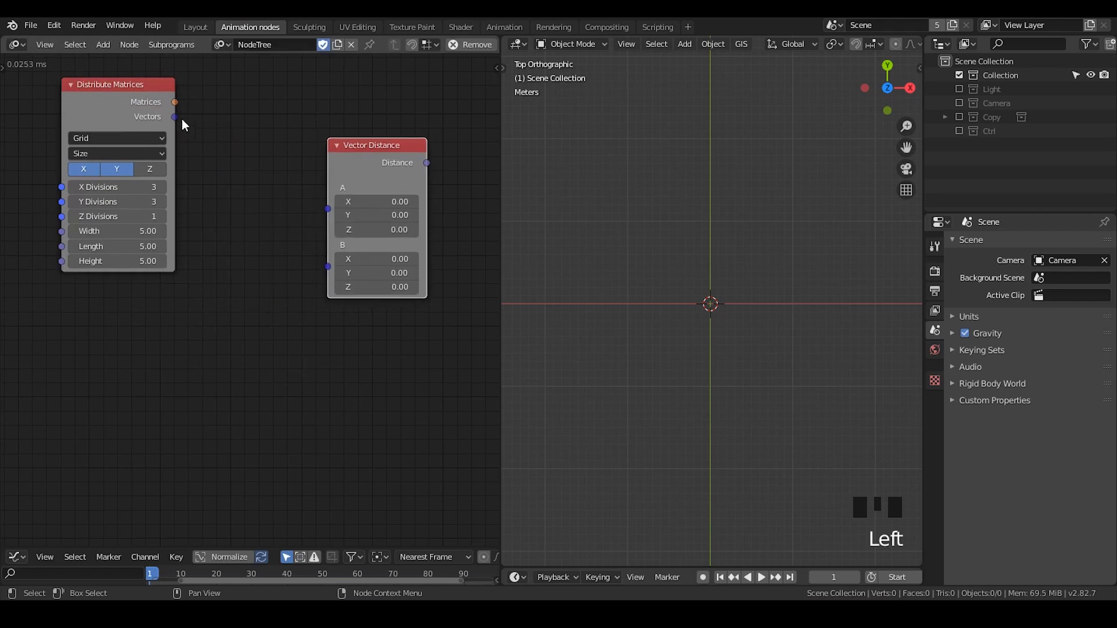
left_click_drag(175, 117, 329, 208)
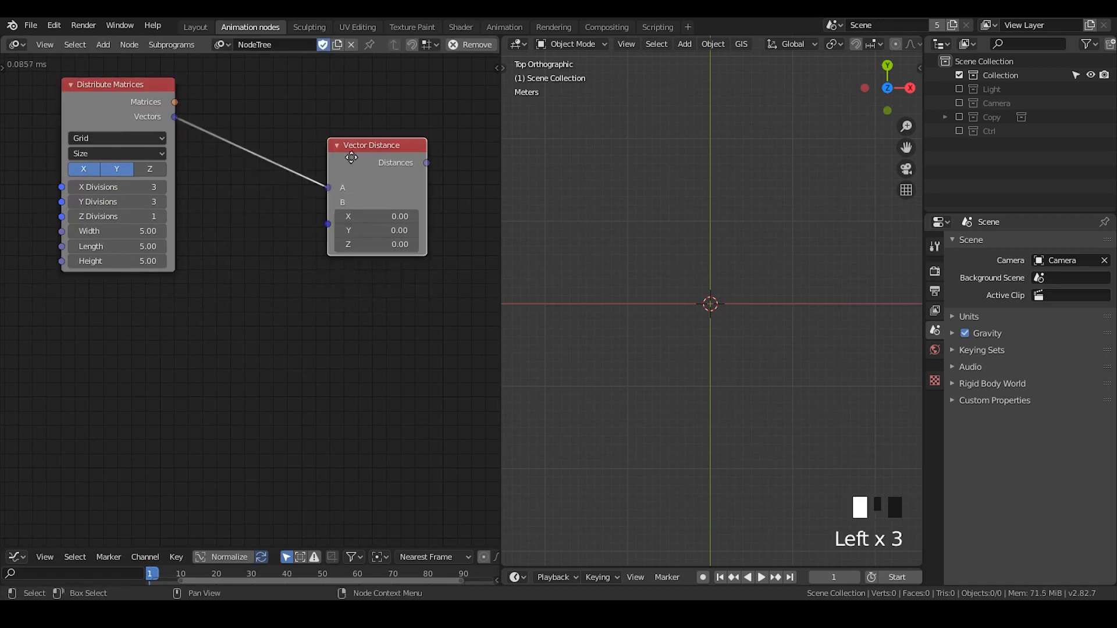
left_click_drag(353, 157, 321, 160)
Add a 3D Viewer node, feed it the Distribute Matrices Vectors output, and move Vector Distance clear below it
key("ctrl+a")
type("3")
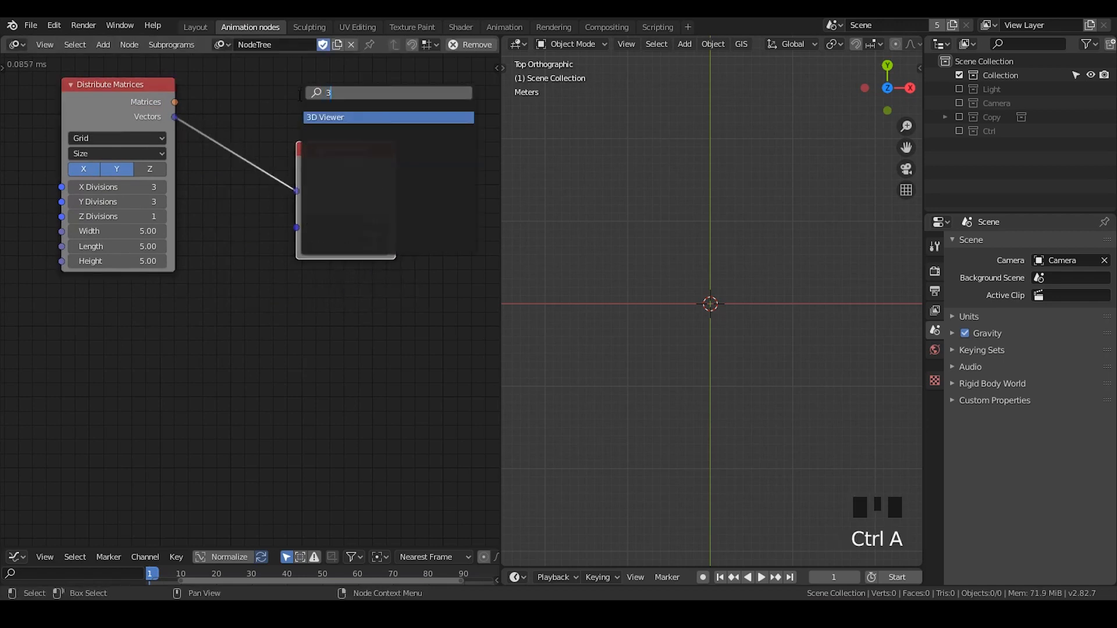
type("D")
key("Return")
left_click(292, 93)
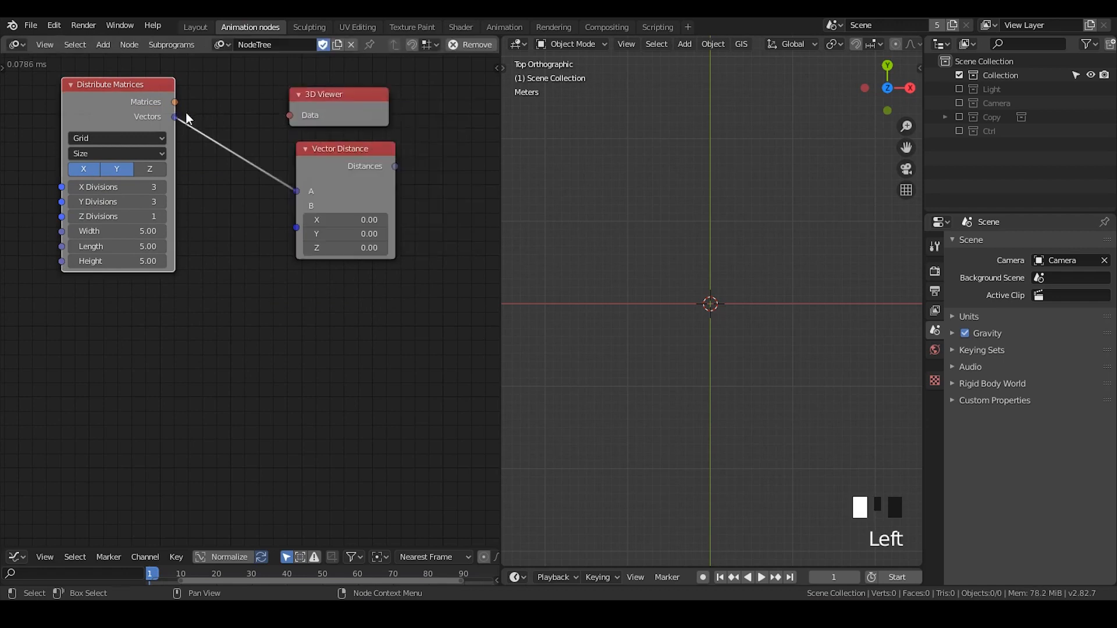
left_click_drag(174, 117, 291, 115)
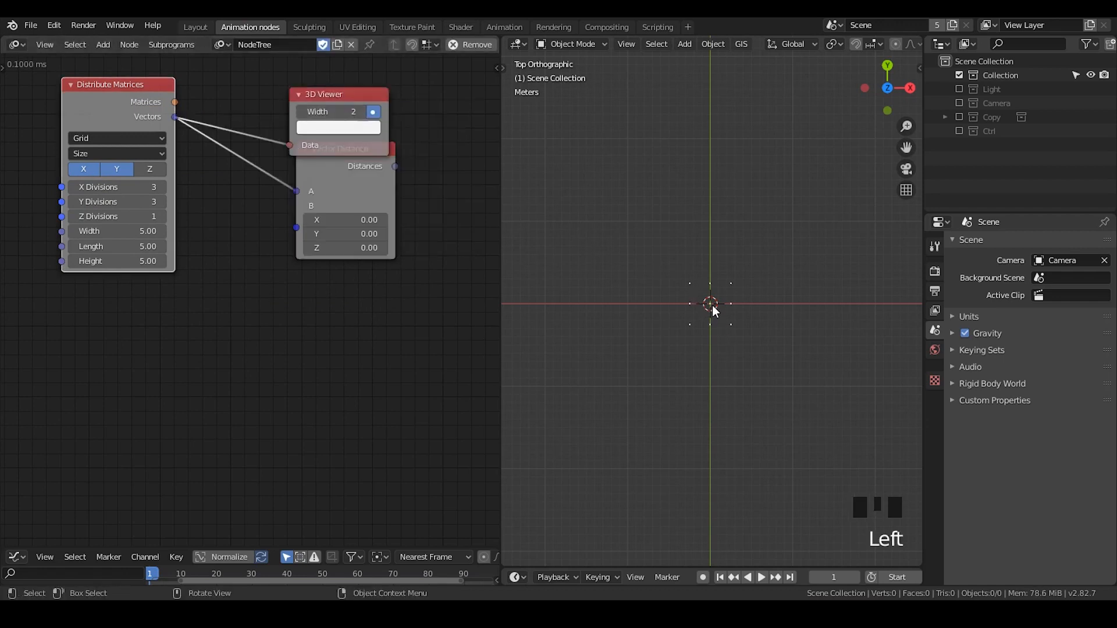
scroll(711, 305, "up", 2)
left_click_drag(308, 236, 243, 293)
Set both the X Divisions and Y Divisions of the Distribute Matrices grid to 35
middle_click_drag(135, 192, 233, 190)
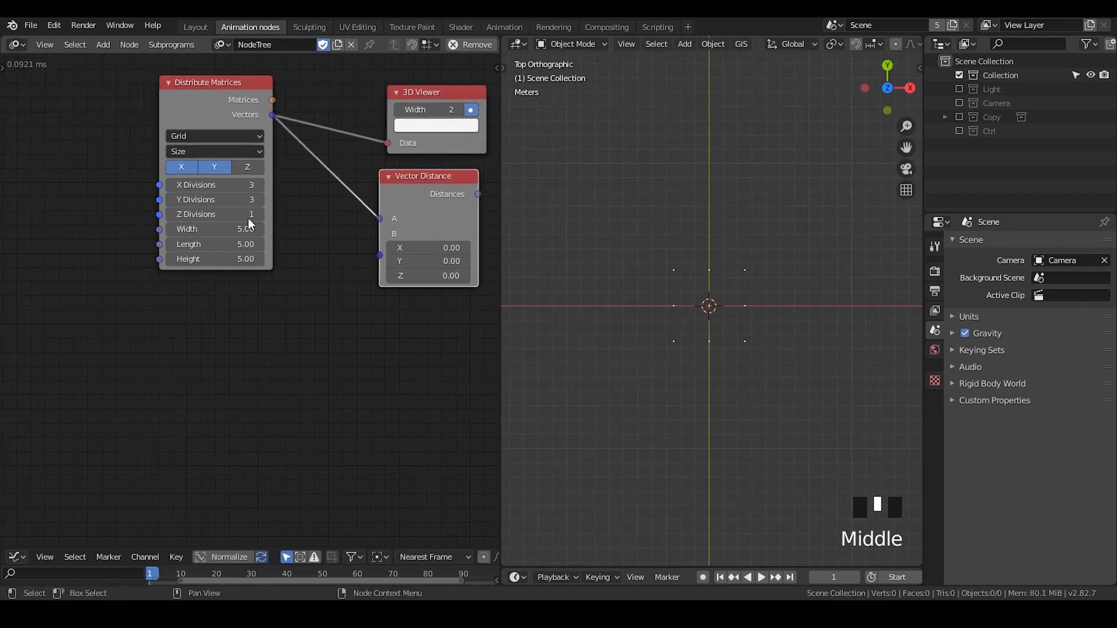
left_click(228, 187)
left_click_drag(228, 186, 228, 200)
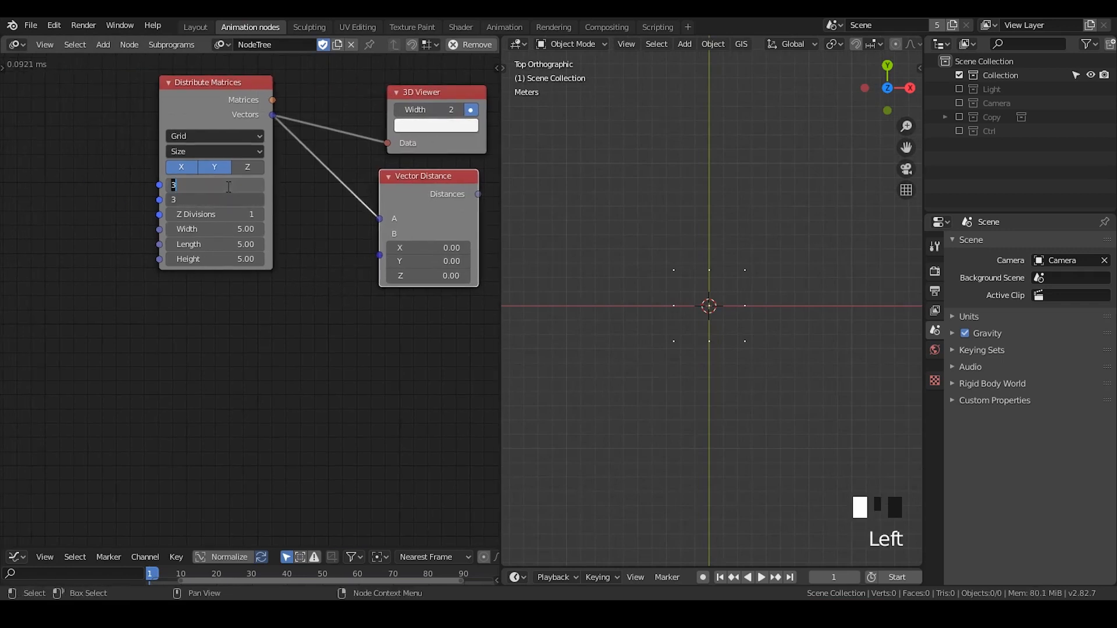
type("35")
key("Return")
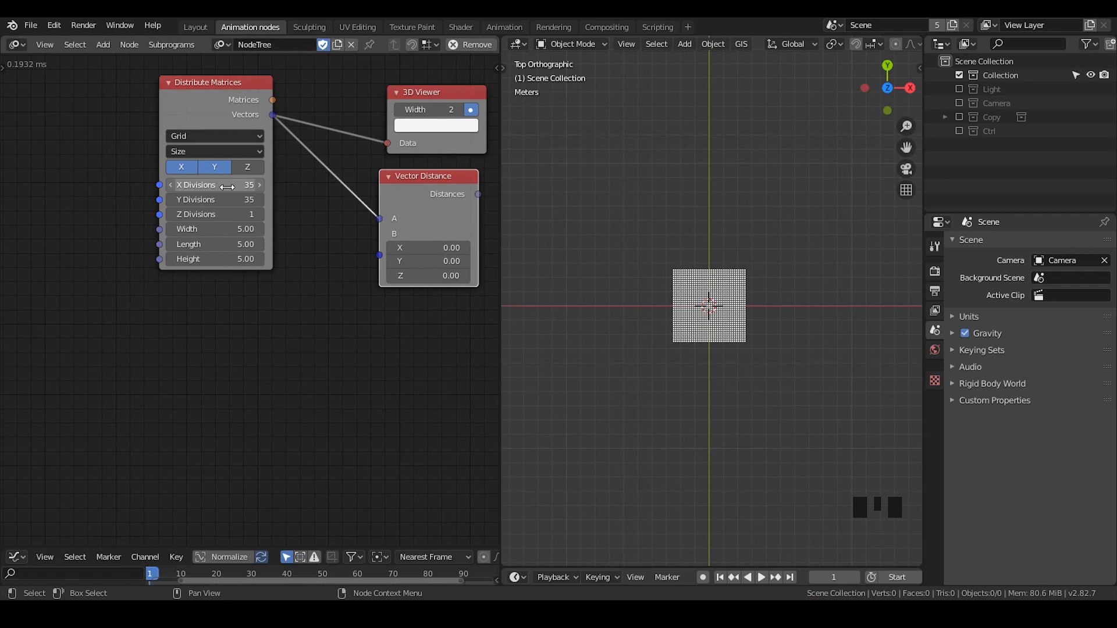
Attach a Viewer node to the Distances output of Vector Distance to list its values
middle_click_drag(228, 186, 161, 184)
scroll(708, 316, "up", 4)
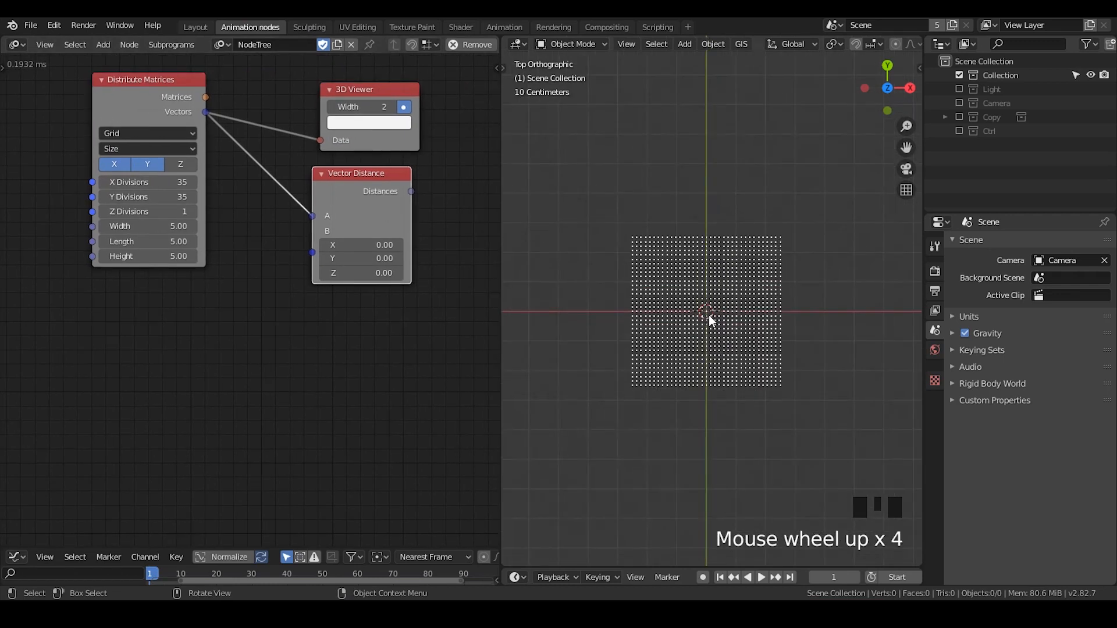
middle_click_drag(375, 185, 299, 170)
left_click(298, 170)
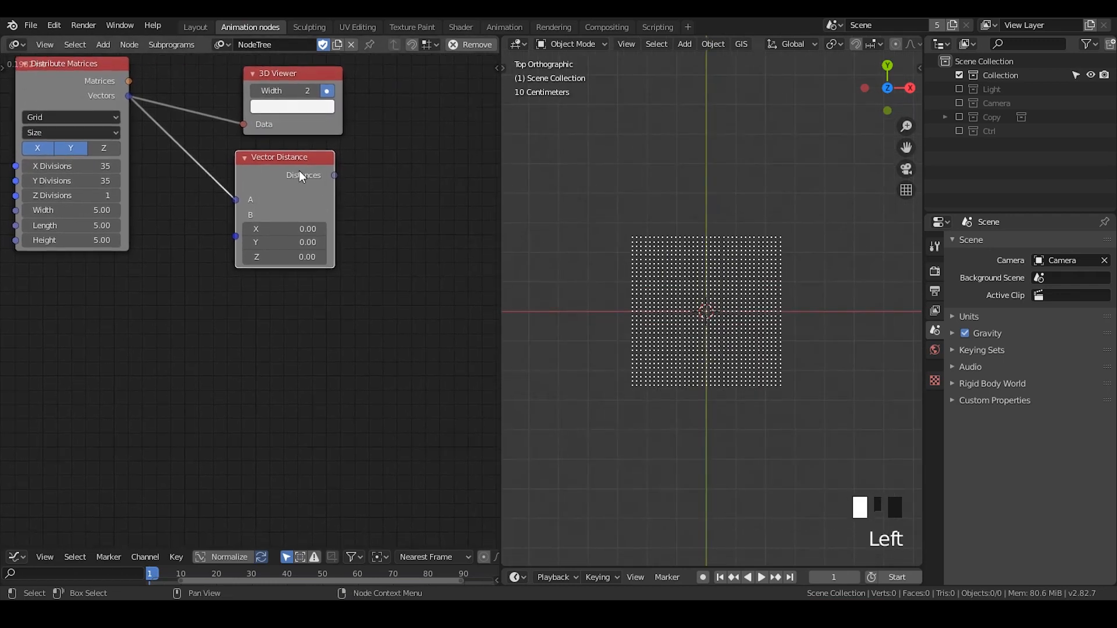
key("w")
middle_click_drag(374, 176, 340, 199)
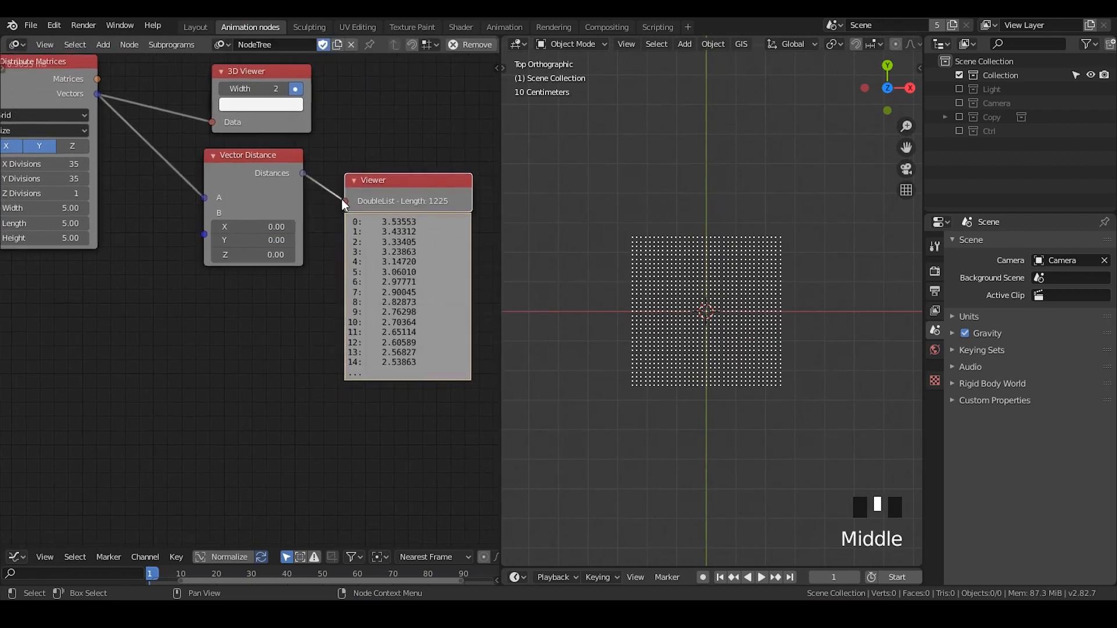
Add a Combine Vector node and place it above the Viewer node
middle_click_drag(422, 243, 378, 272)
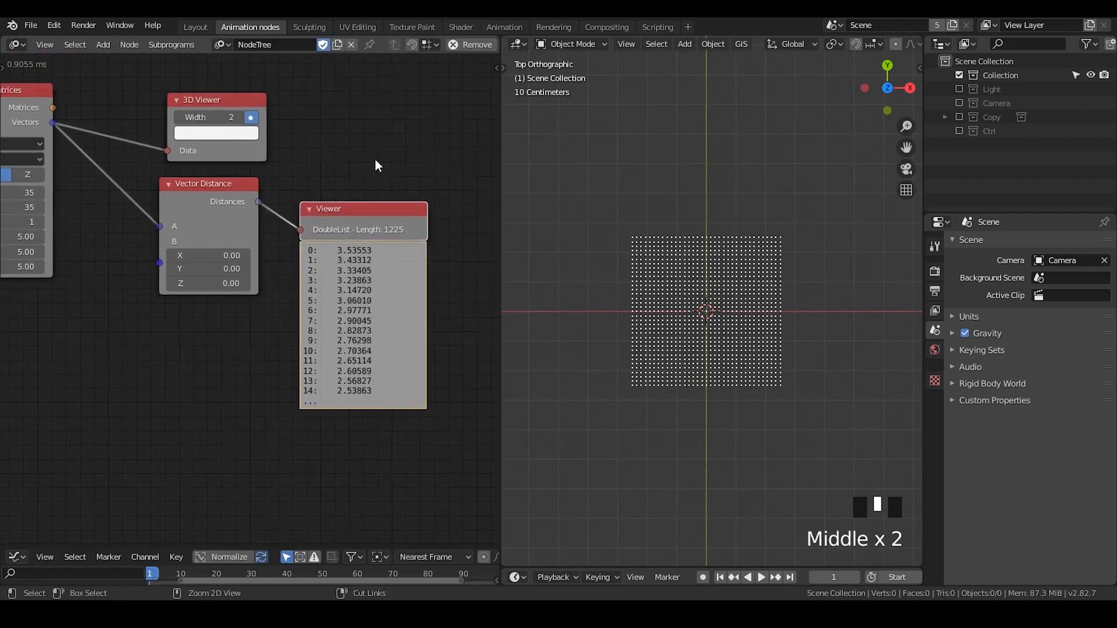
key("ctrl+a")
type("combine ve")
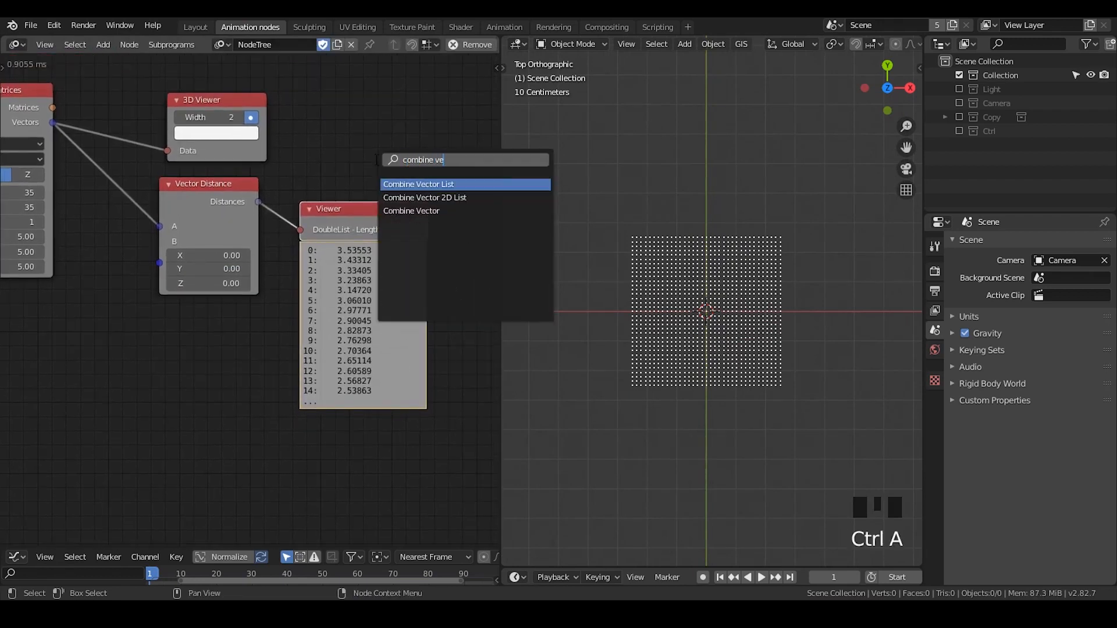
key("Down")
key("Down")
key("Return")
left_click(318, 153)
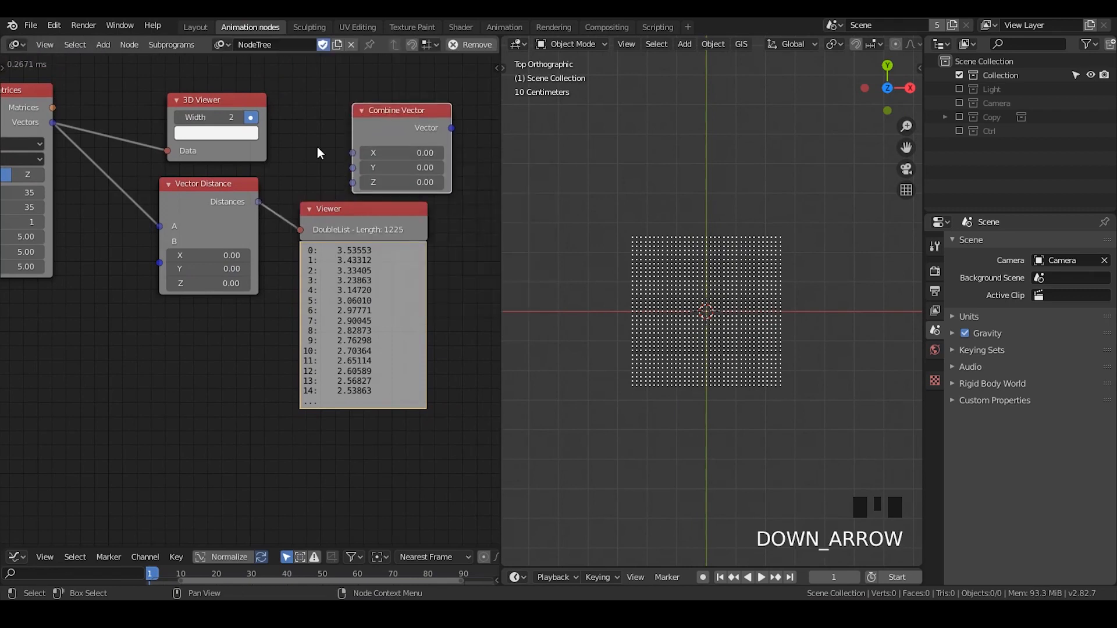
Add a Math node beside the Combine Vector node and set its operation to Sin
left_click_drag(375, 126, 443, 104)
middle_click_drag(350, 175, 266, 171)
left_click_drag(402, 113, 461, 126)
key("ctrl+a")
type("float ma")
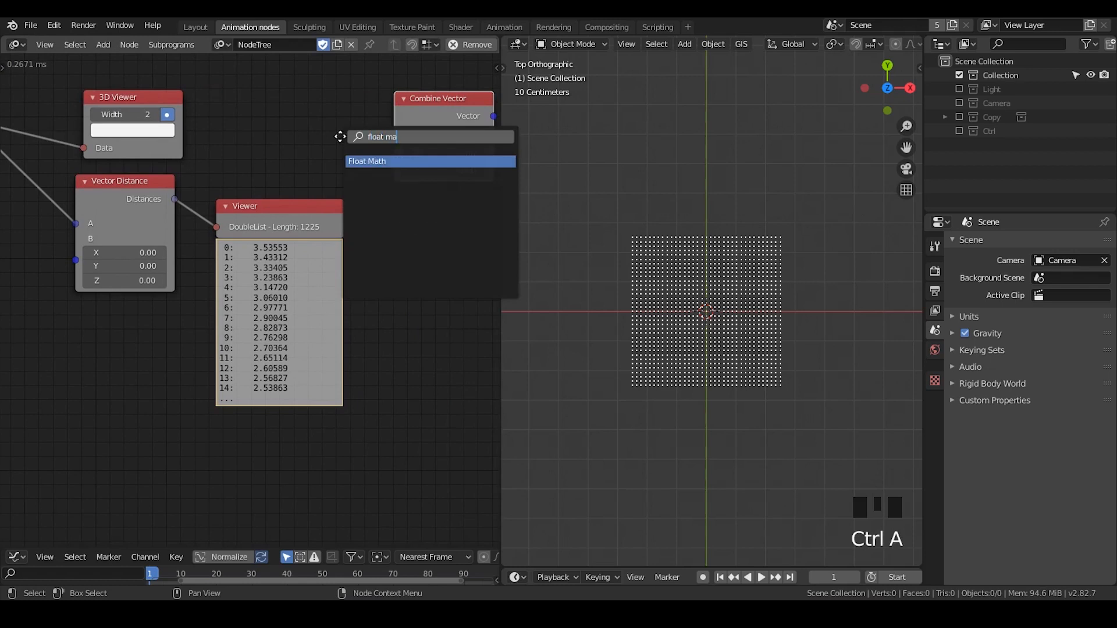
key("Return")
left_click(341, 156)
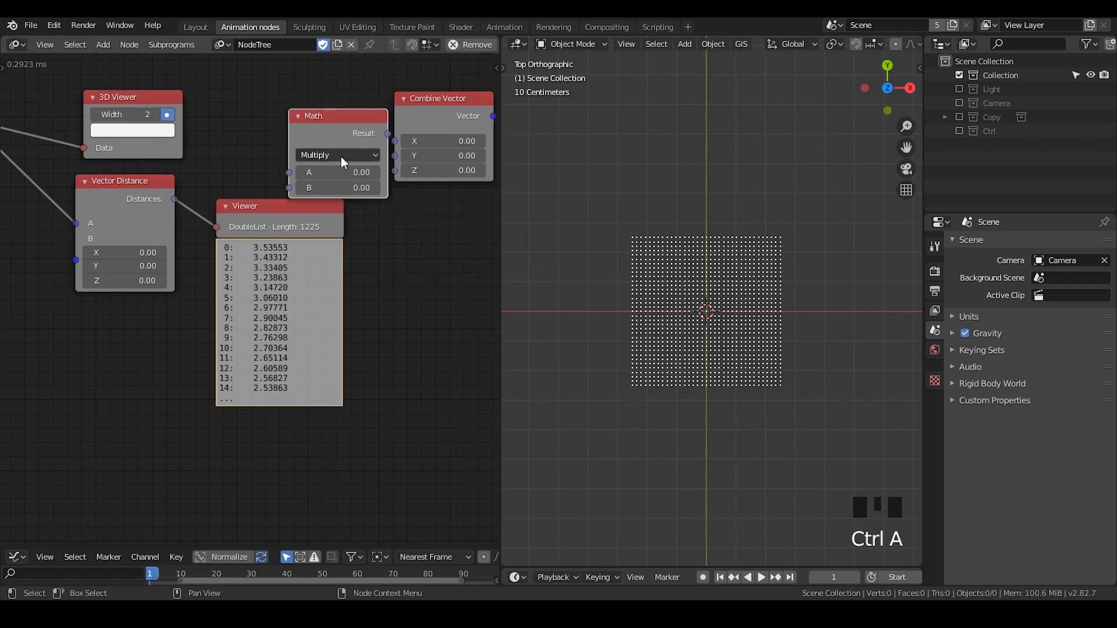
left_click(341, 156)
left_click(342, 239)
Feed the Vector Distance Distances output into the Sin Math node and move the Viewer node clear below it
left_click_drag(293, 172, 247, 180)
left_click_drag(175, 199, 244, 180)
left_click_drag(259, 139, 239, 148)
left_click(254, 273)
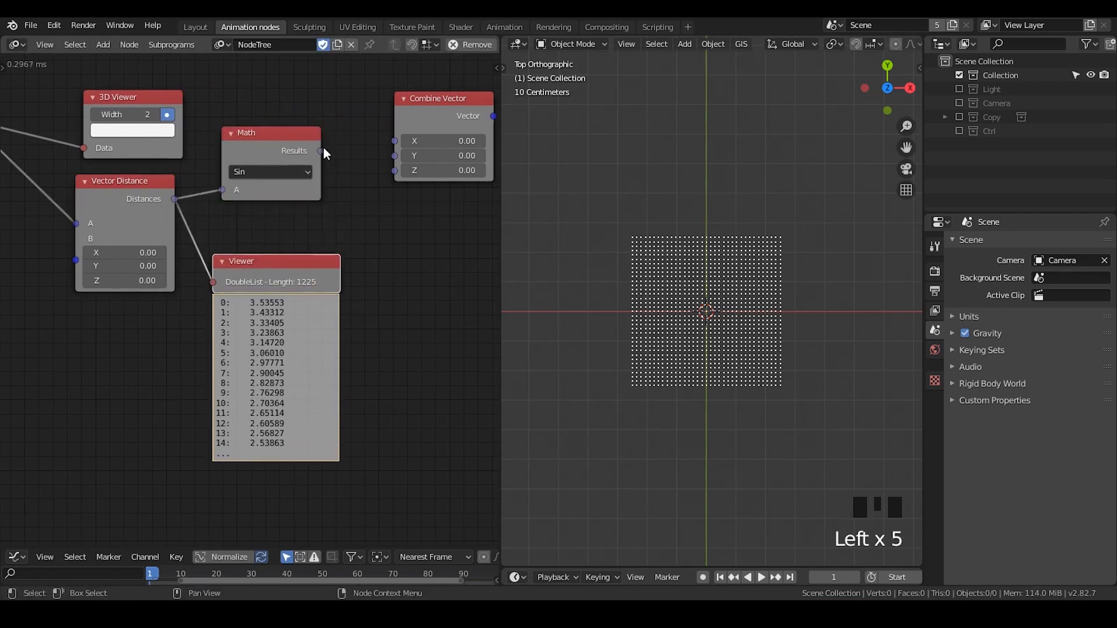
Connect the Math Results to the Z input of Combine Vector and bring both nodes closer to Vector Distance
key("d")
key("d")
key("d")
key("d")
key("d")
key("d")
key("d")
left_click_drag(285, 140, 396, 169)
left_click_drag(424, 118, 371, 157)
left_click_drag(291, 171, 274, 217)
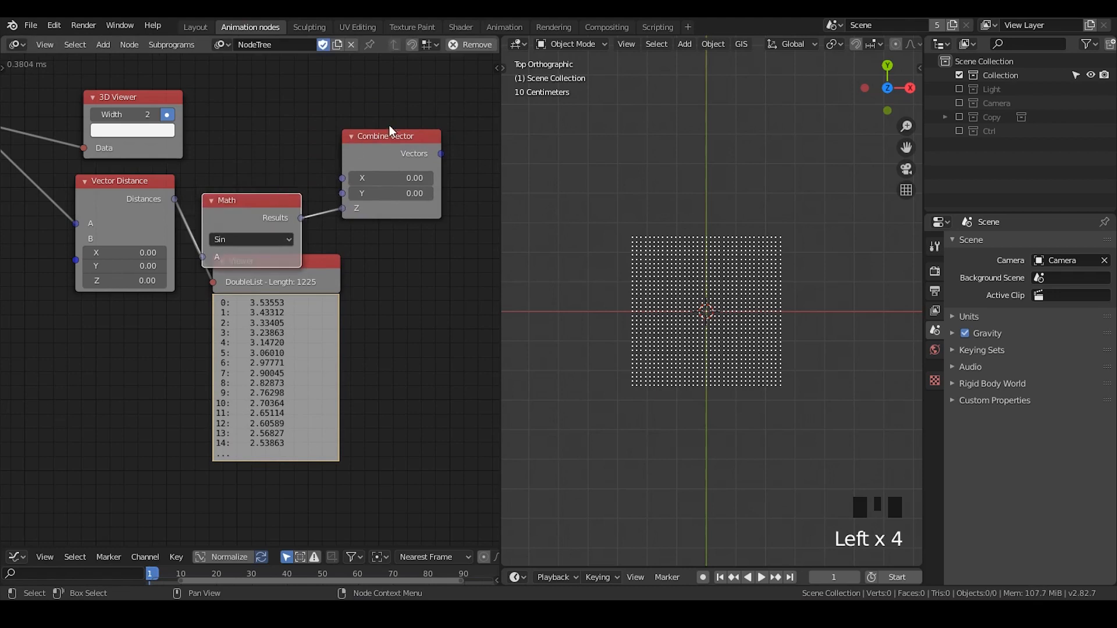
Collapse the Combine Vector node next to the Math node and delete the Viewer node
left_click(389, 125)
left_click_drag(393, 136, 345, 204)
left_click(268, 283)
key("x")
left_click(333, 169)
scroll(283, 198, "down", 5)
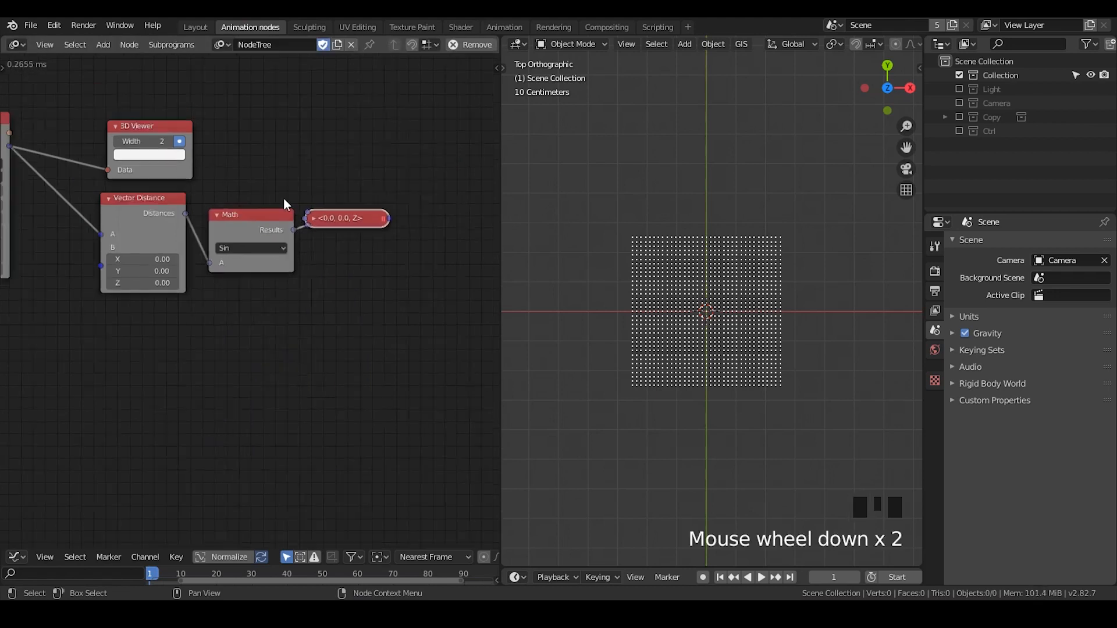
Add a Vector Math node set to Add for the grid Vectors and Combine Vector output, feeding a 3D Viewer of width 7
key("ctrl+a")
type("vector ma")
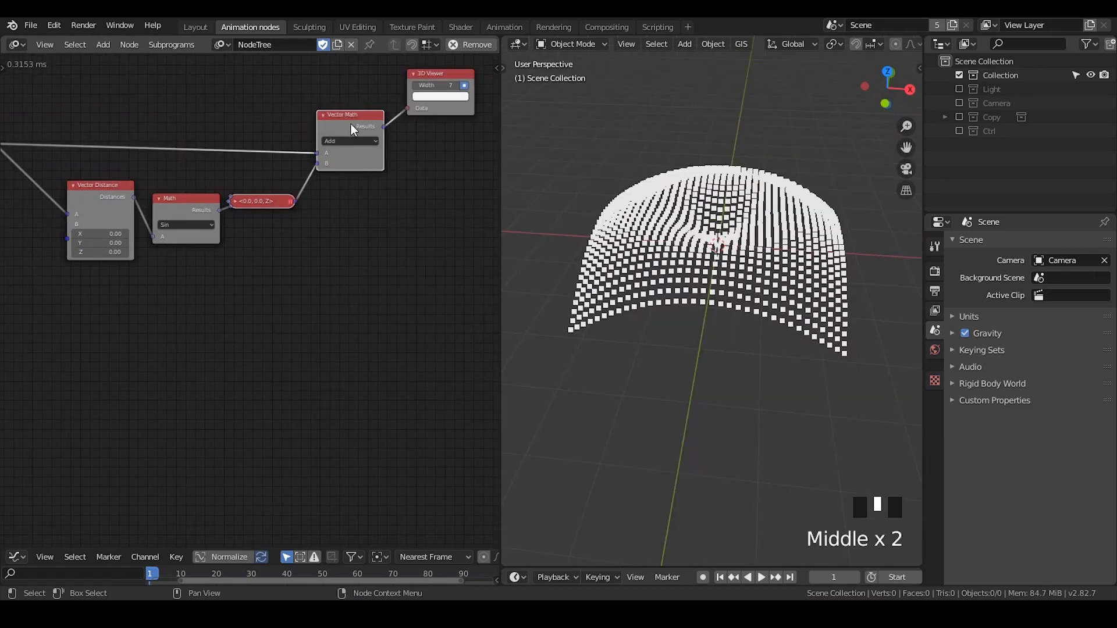
left_click(351, 124)
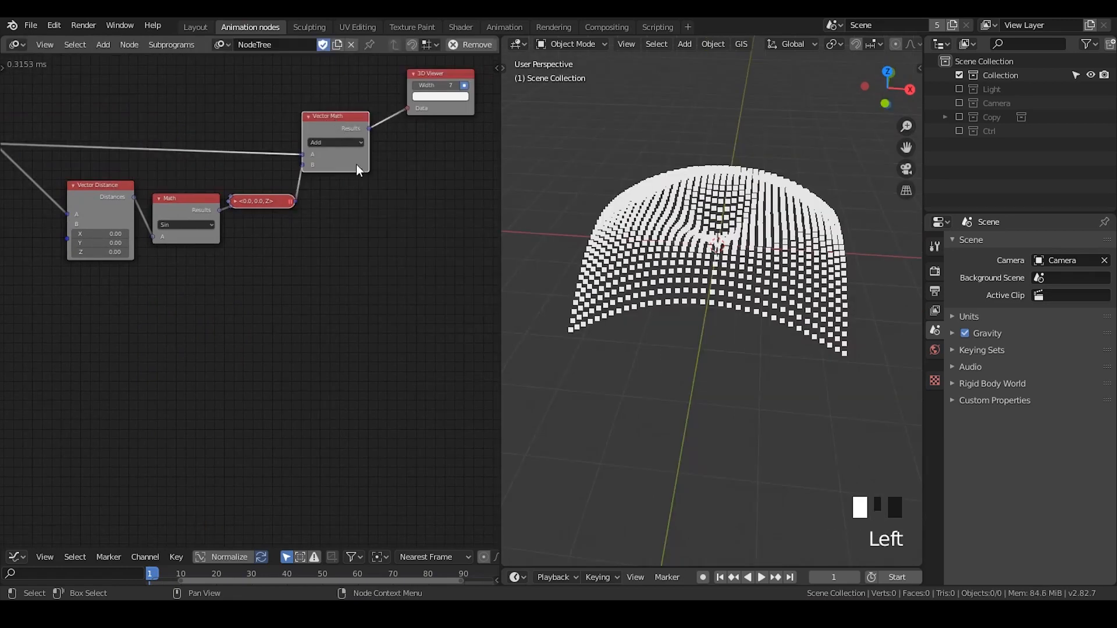
middle_click_drag(356, 164, 328, 191)
left_click_drag(308, 140, 323, 134)
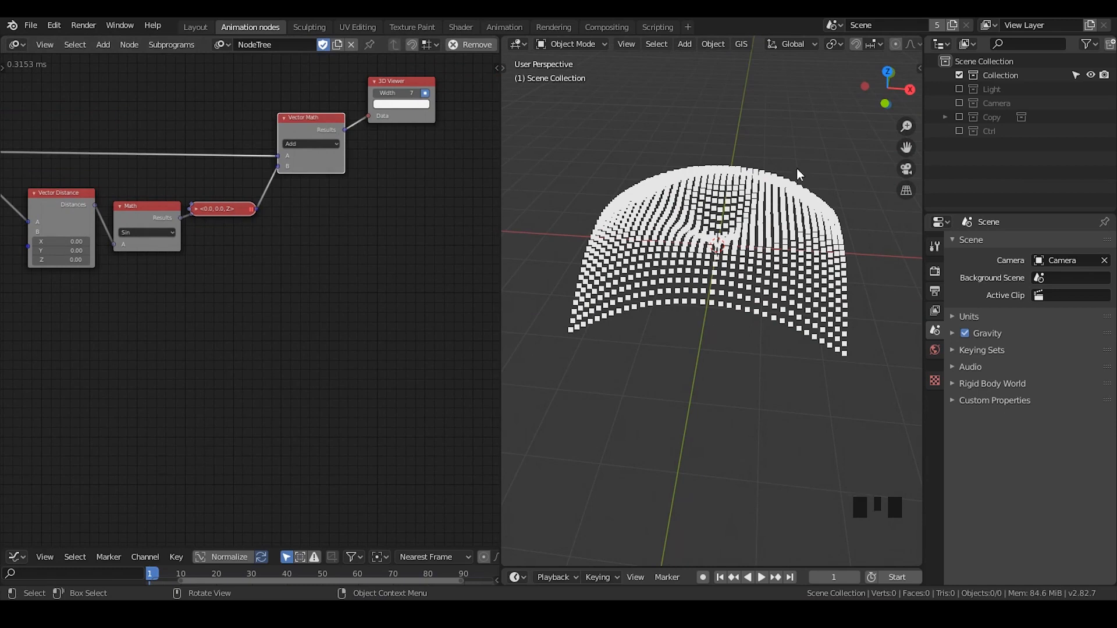
left_click_drag(332, 180, 336, 180)
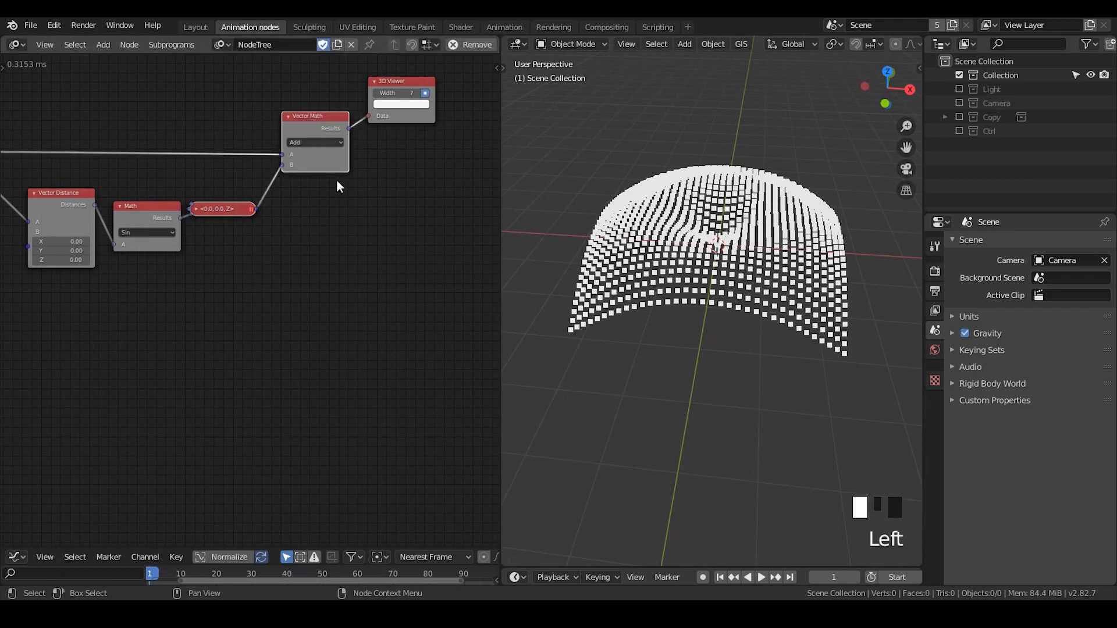
Add an Object Controller Falloff node and place it below the Sin Math node
key("ctrl+a")
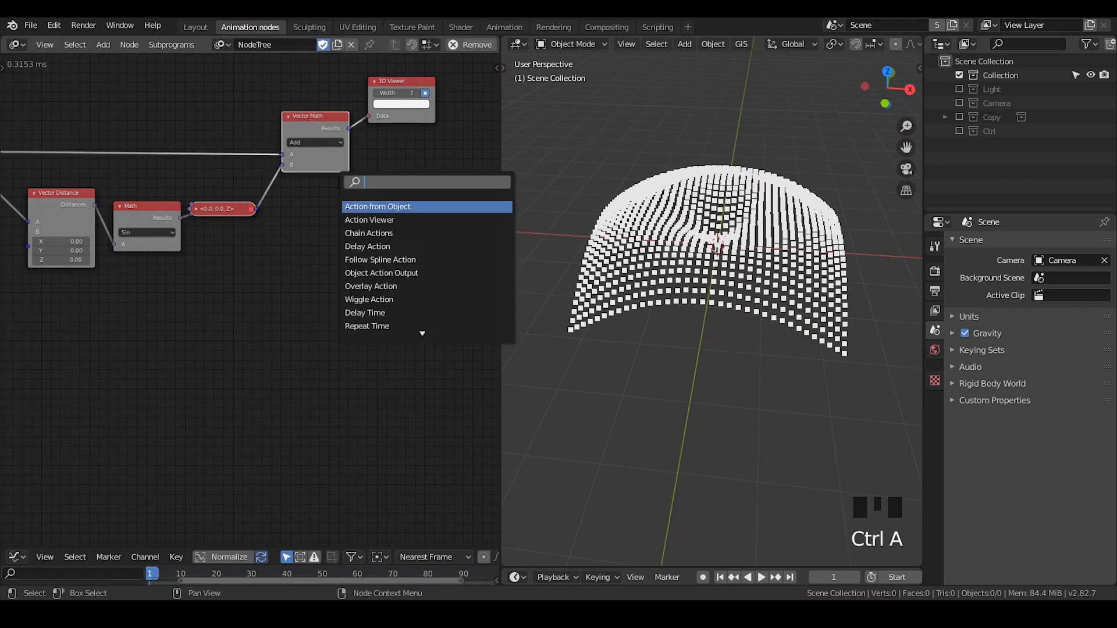
type("fall")
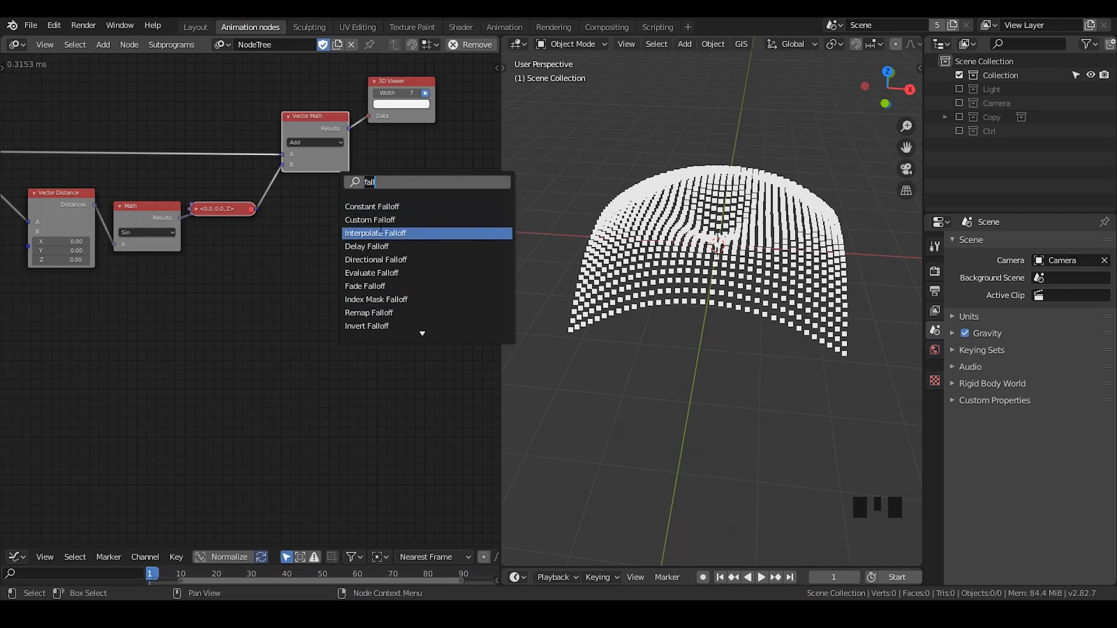
type("object")
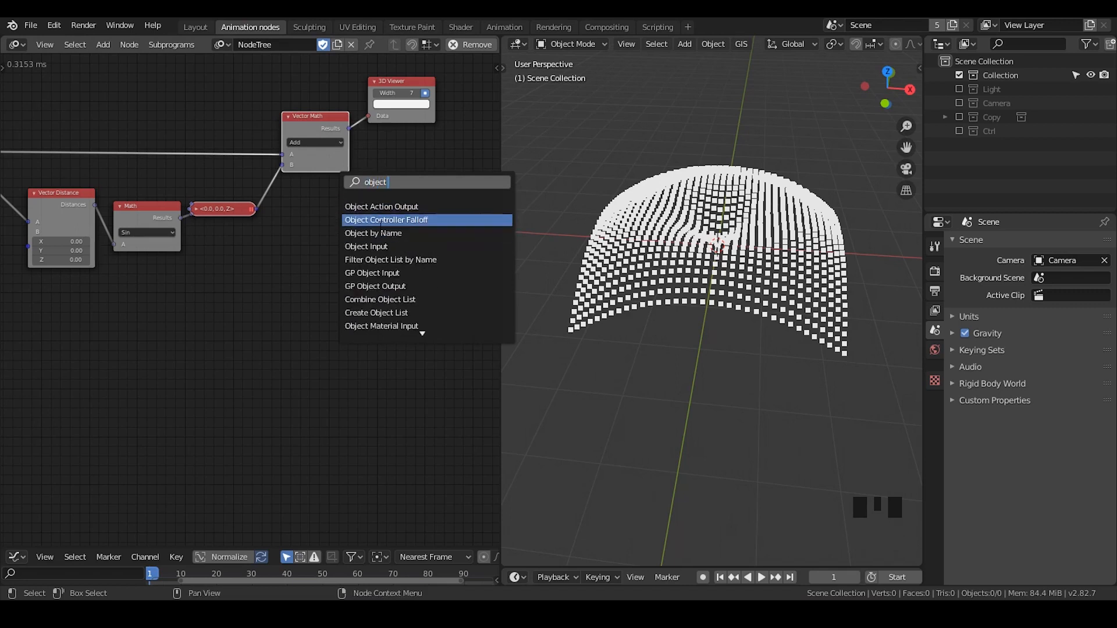
type(" contro")
key("Return")
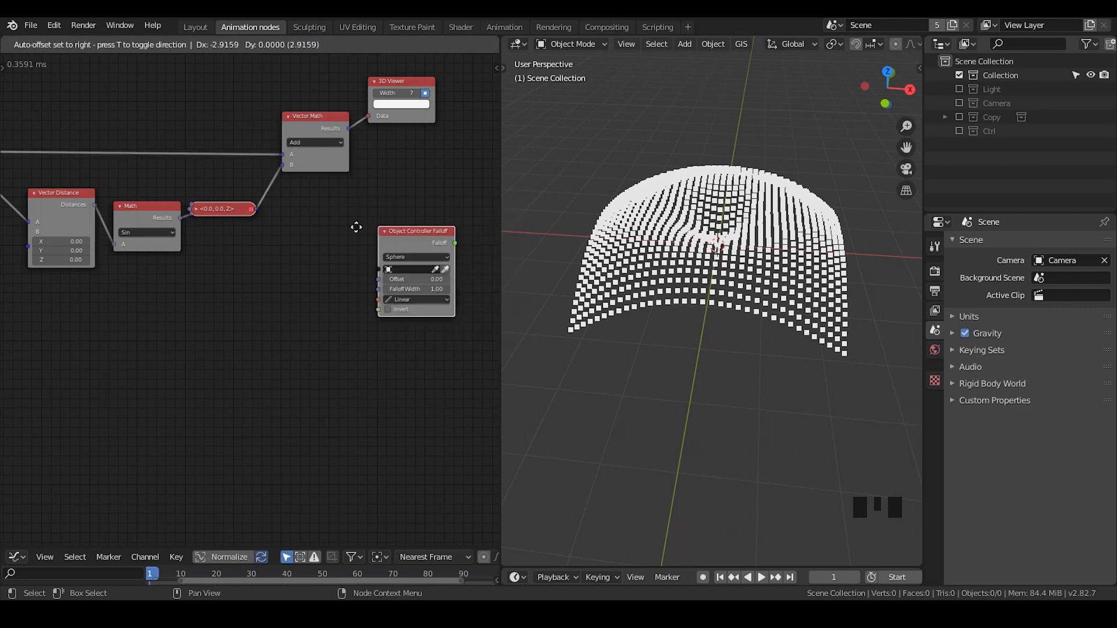
left_click(122, 272)
middle_click_drag(283, 209, 378, 182)
left_click_drag(276, 262, 385, 182)
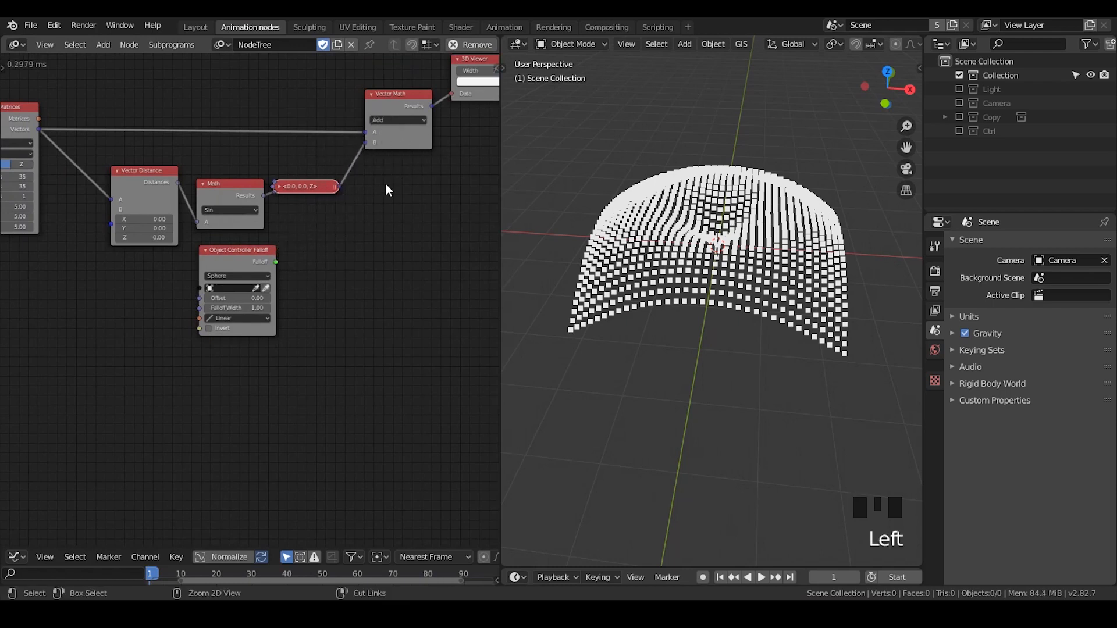
Add an Offset Vector node and place it below the Vector Math node
key("ctrl+a")
type("offset")
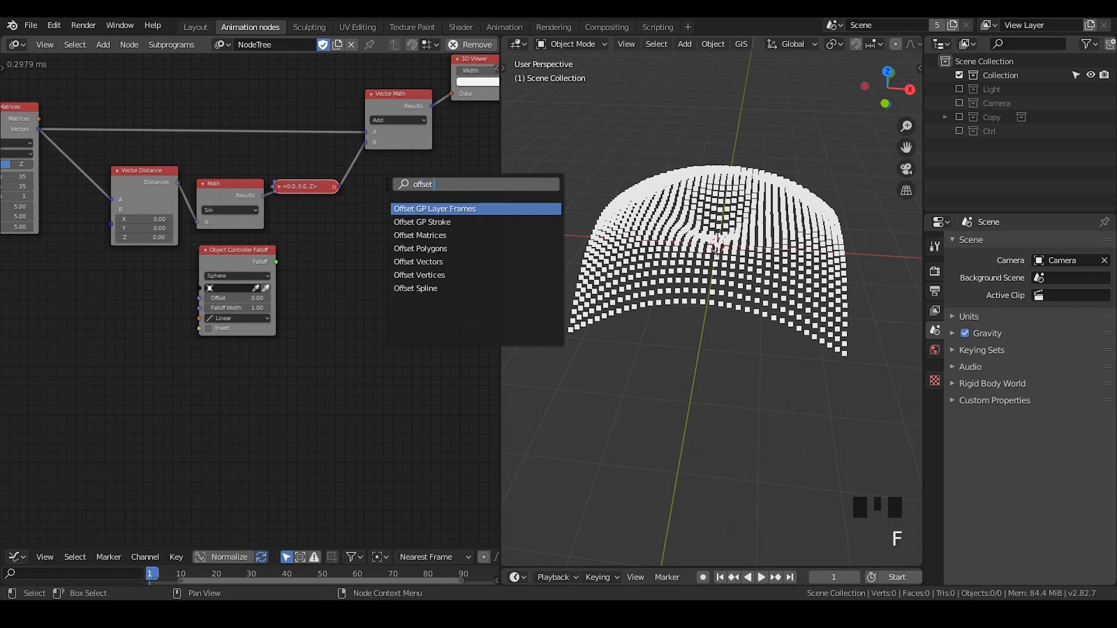
type(" ve")
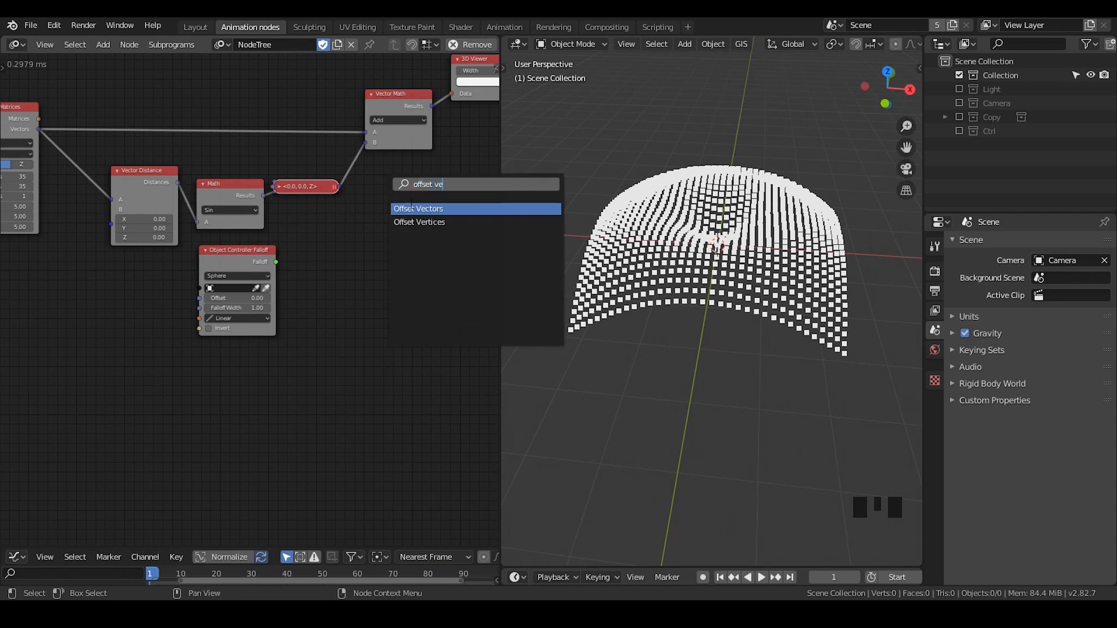
left_click(418, 208)
left_click(379, 162)
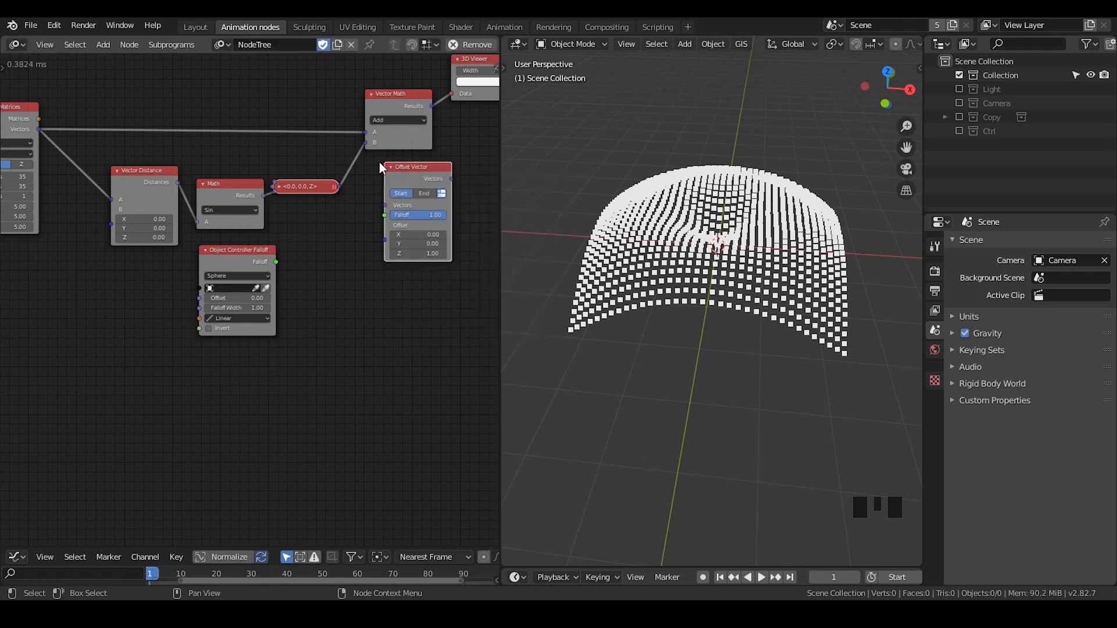
Connect the grid Vectors, the Combine Vector output and the Object Controller Falloff to Offset Vector's Vectors, Offset List and Falloff inputs
left_click_drag(37, 128, 389, 236)
left_click_drag(404, 174, 403, 165)
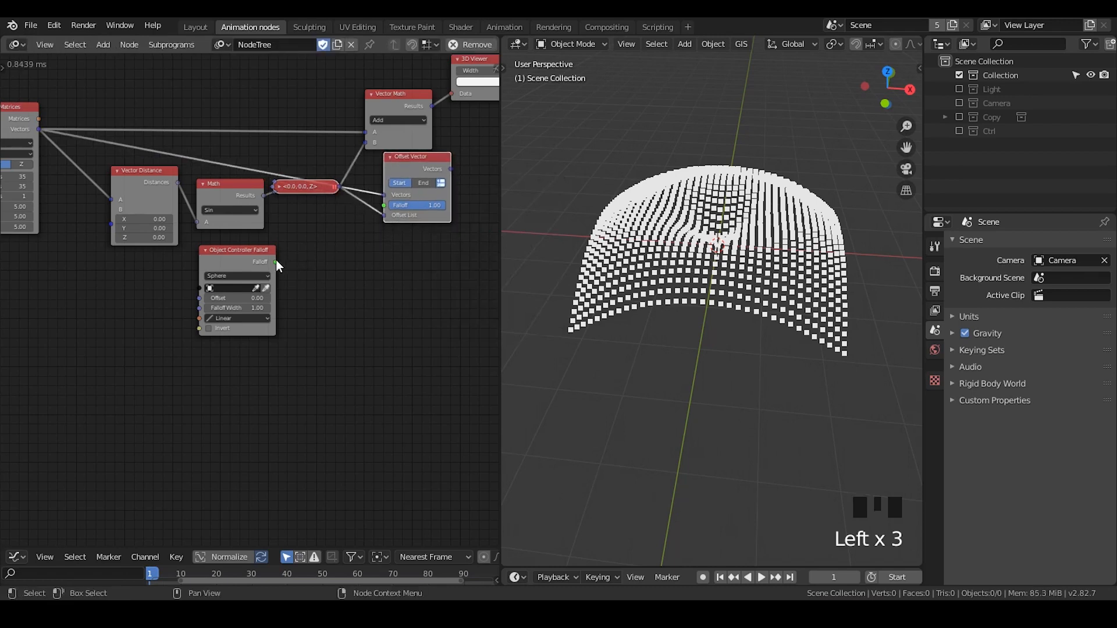
left_click_drag(276, 260, 380, 205)
Enable the Ctrl collection and assign its Controller object to the Object Controller Falloff node
left_click(959, 131)
left_click(998, 144)
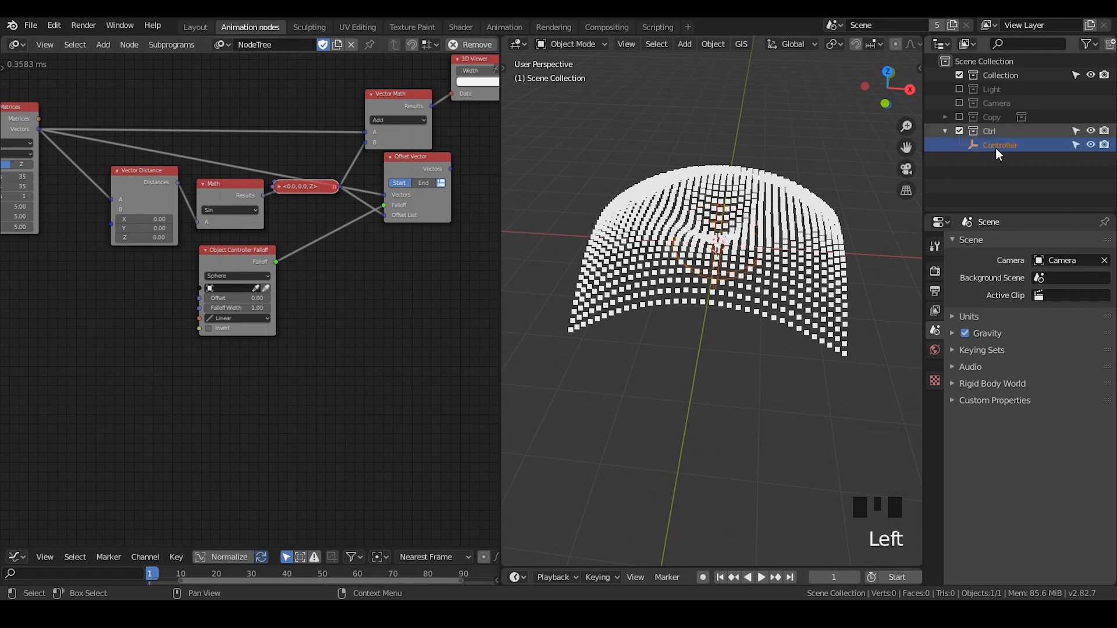
left_click(999, 153)
left_click(265, 288)
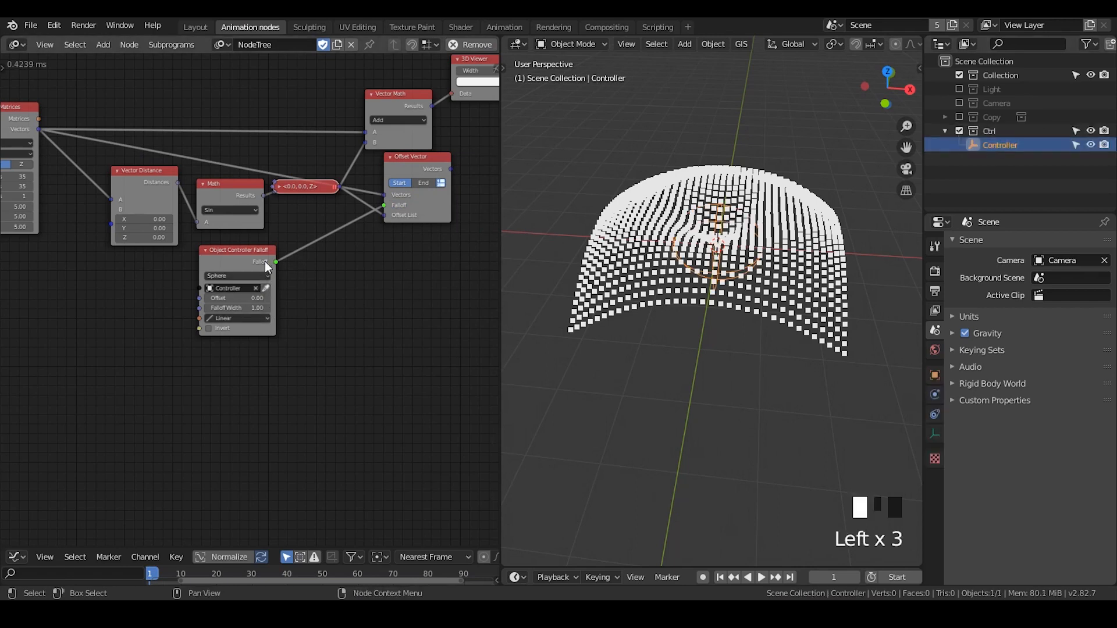
Delete the Vector Math node and feed the Offset Vector output into the 3D Viewer in its place
middle_click_drag(266, 266, 234, 299)
left_click_drag(418, 202, 420, 127)
left_click(376, 172)
key("x")
left_click_drag(377, 189, 364, 151)
Scale the Controller object up by about 2.2 and reduce the point width of the 3D Viewer
key("s")
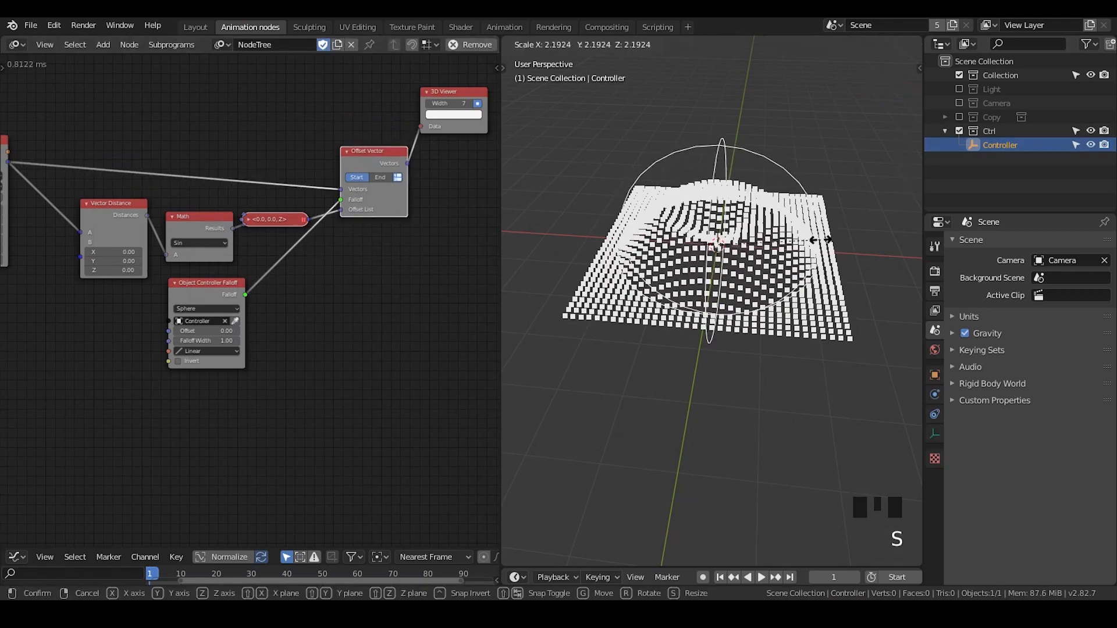
left_click(824, 246)
middle_click_drag(824, 245, 800, 294)
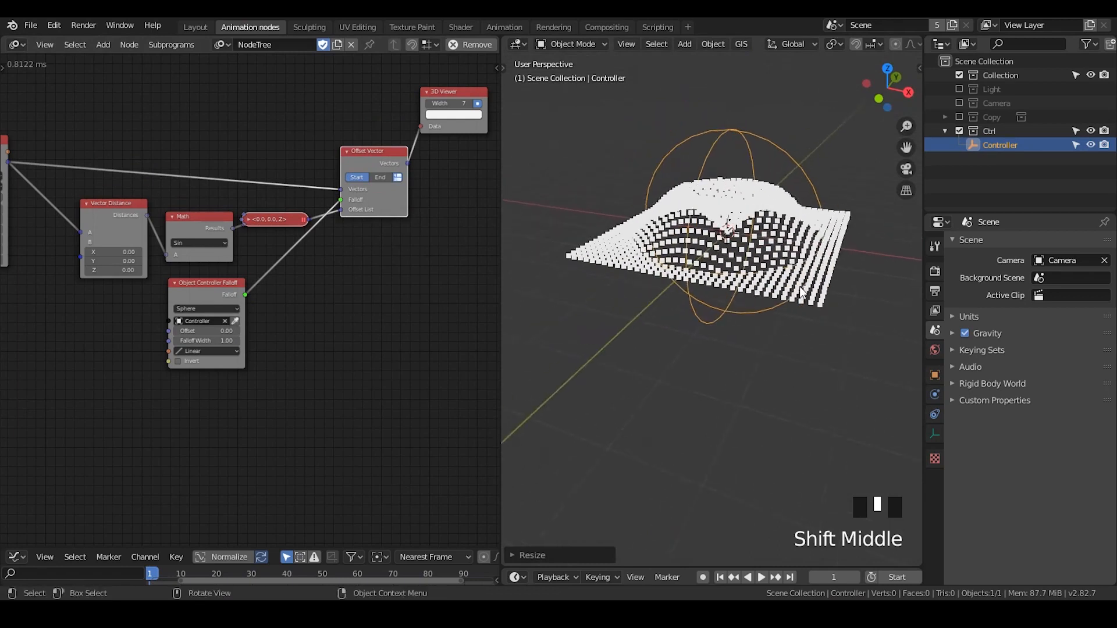
left_click(449, 108)
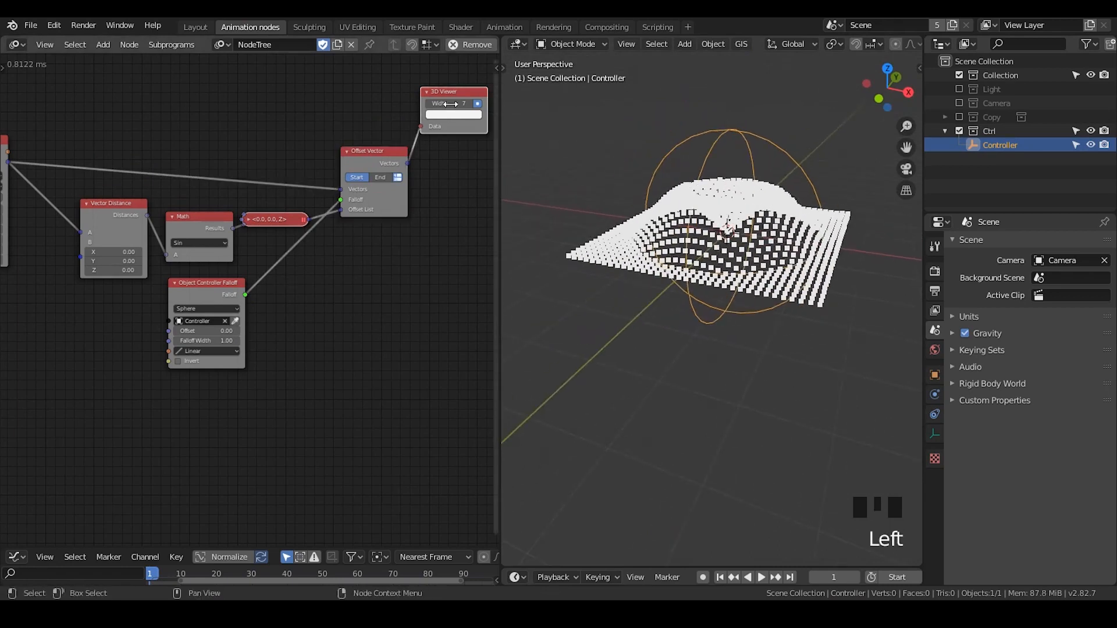
left_click_drag(448, 105, 425, 105)
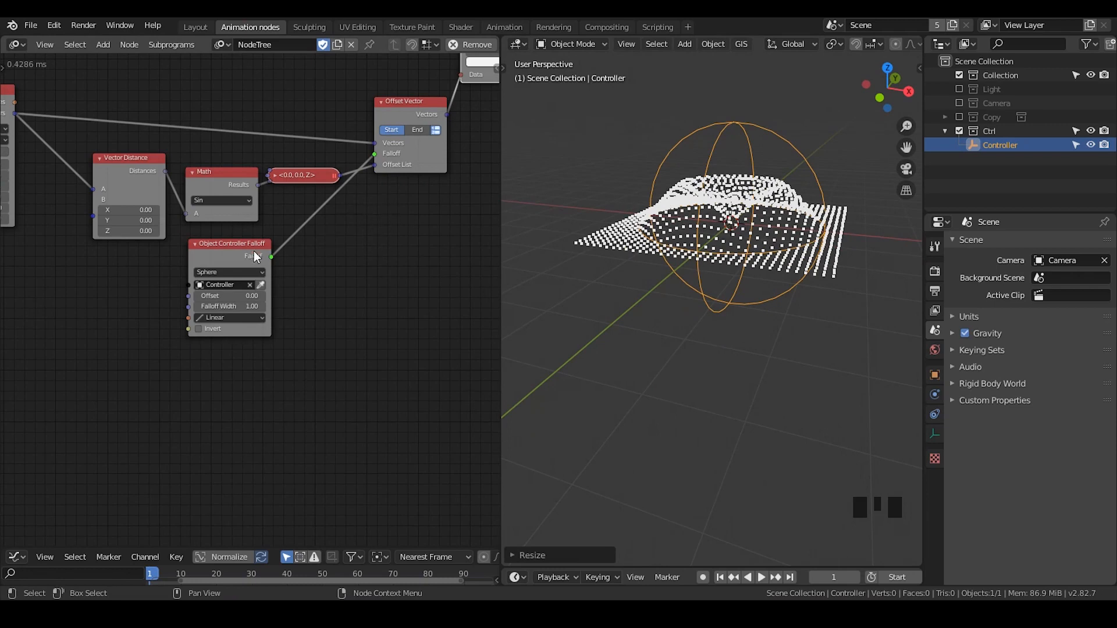
Move Object Controller Falloff above the Math node and add a Group Input node below Distribute Matrices
left_click_drag(254, 256, 220, 76)
middle_click_drag(99, 265, 274, 274)
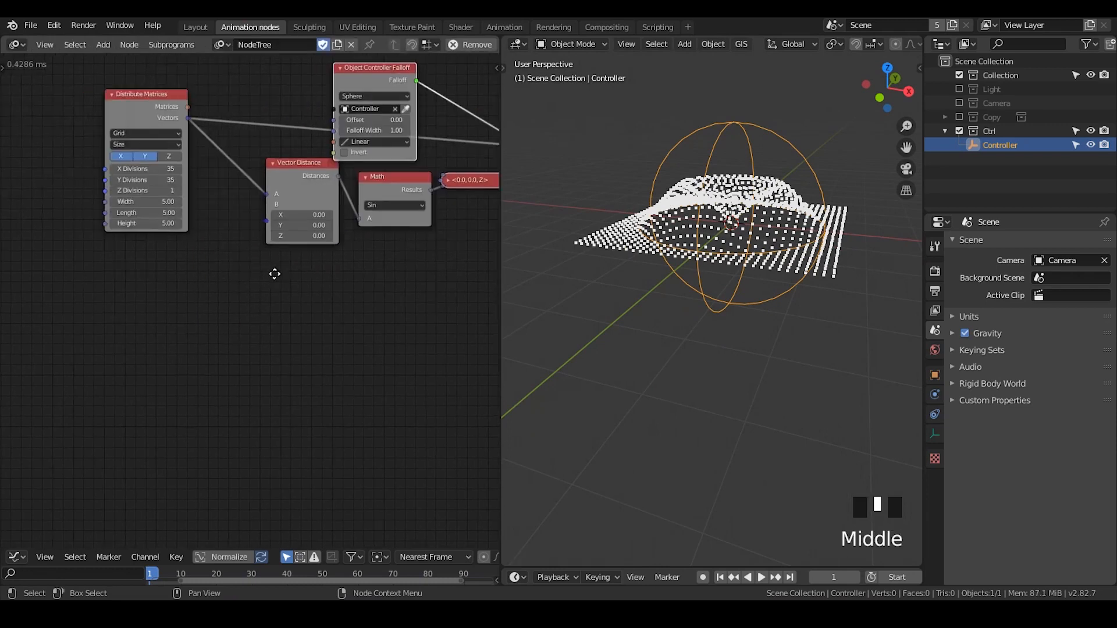
key("ctrl+a")
type("group")
key("Down")
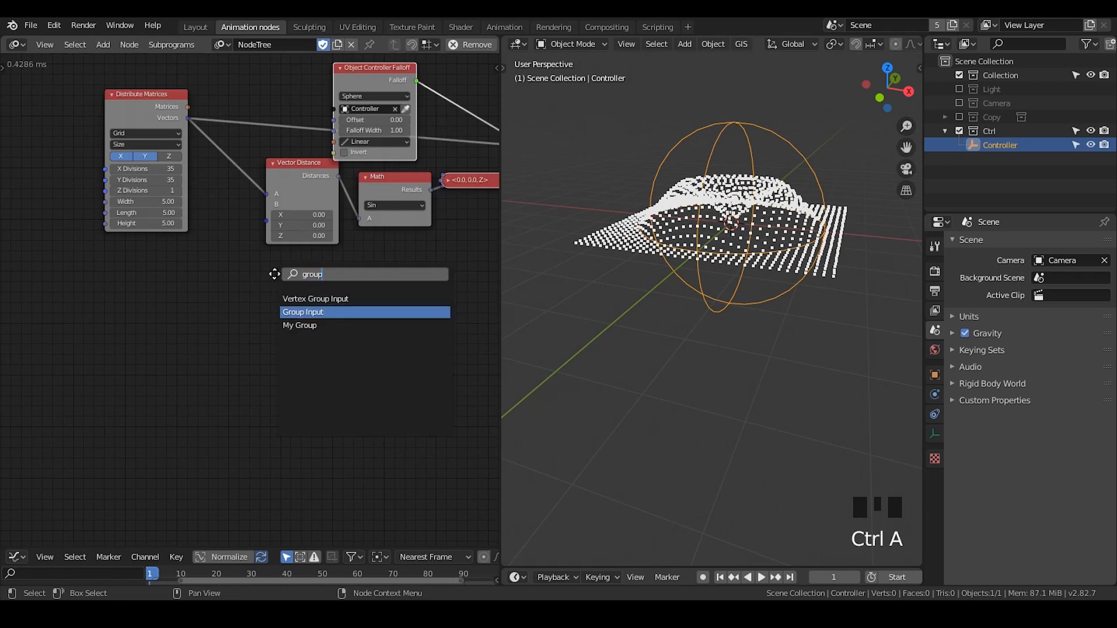
key("Return")
left_click(174, 259)
mouse_move(241, 267)
middle_mouse_down()
mouse_move(212, 250)
mouse_move(225, 256)
middle_mouse_up()
Merge the Distribute Matrices Vectors links through a reroute and move Distribute Matrices aside to make room for Group Input
right_click_drag(216, 84, 201, 171, "shift")
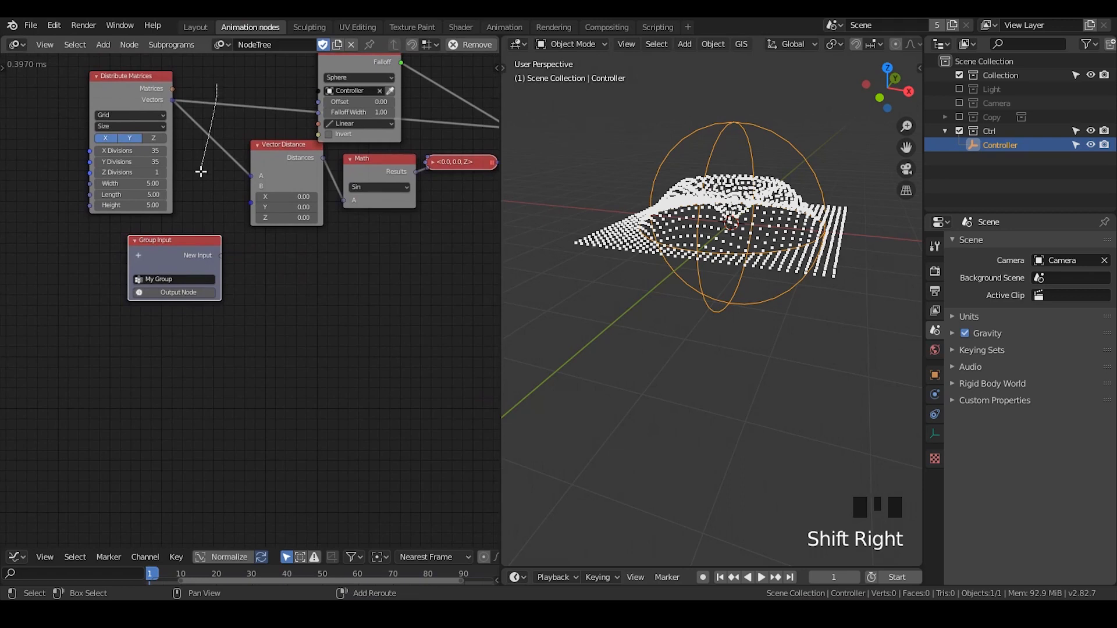
key("g")
left_click(244, 117)
middle_click_drag(153, 115, 237, 135)
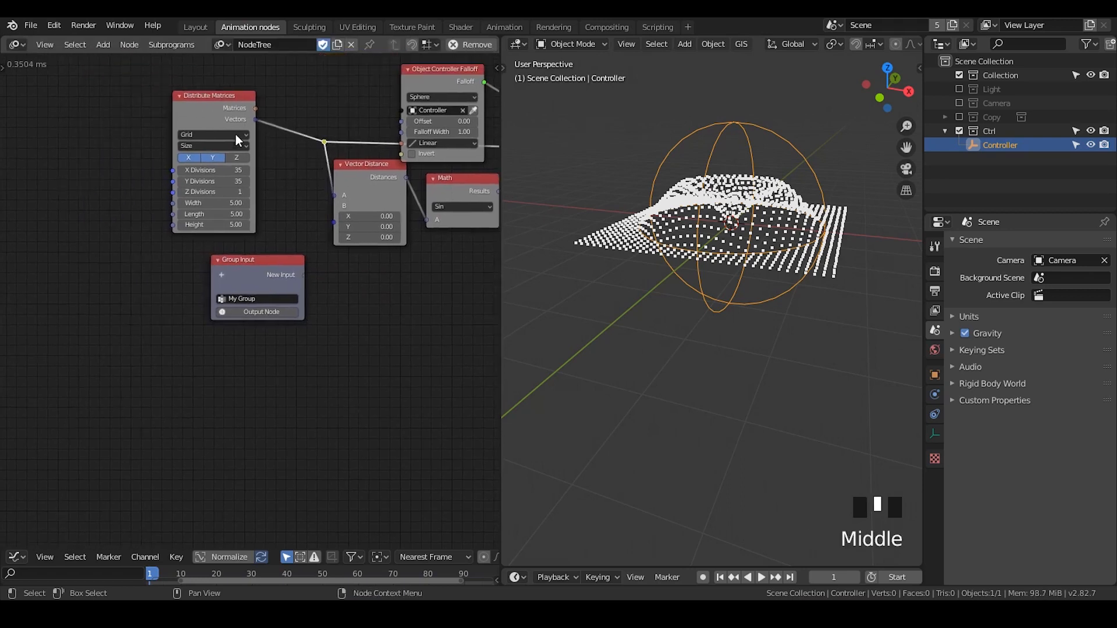
left_click_drag(235, 134, 126, 132)
left_click_drag(253, 271, 227, 232)
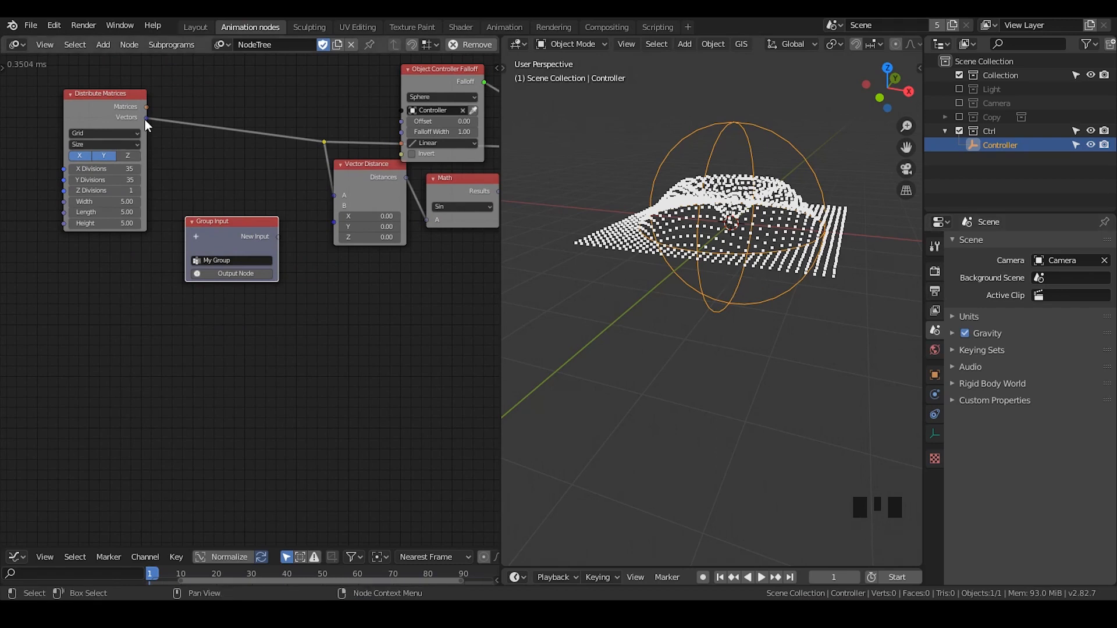
Add a Vector List input to the Group Input node and connect it to the reroute in place of Distribute Matrices
left_click(199, 240)
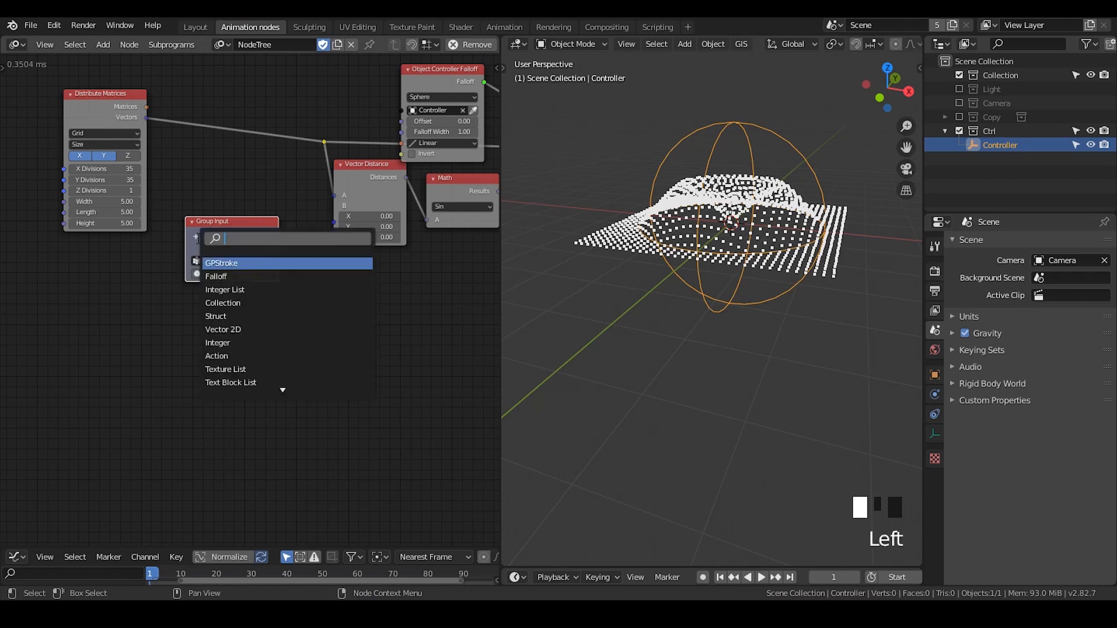
type("vector list")
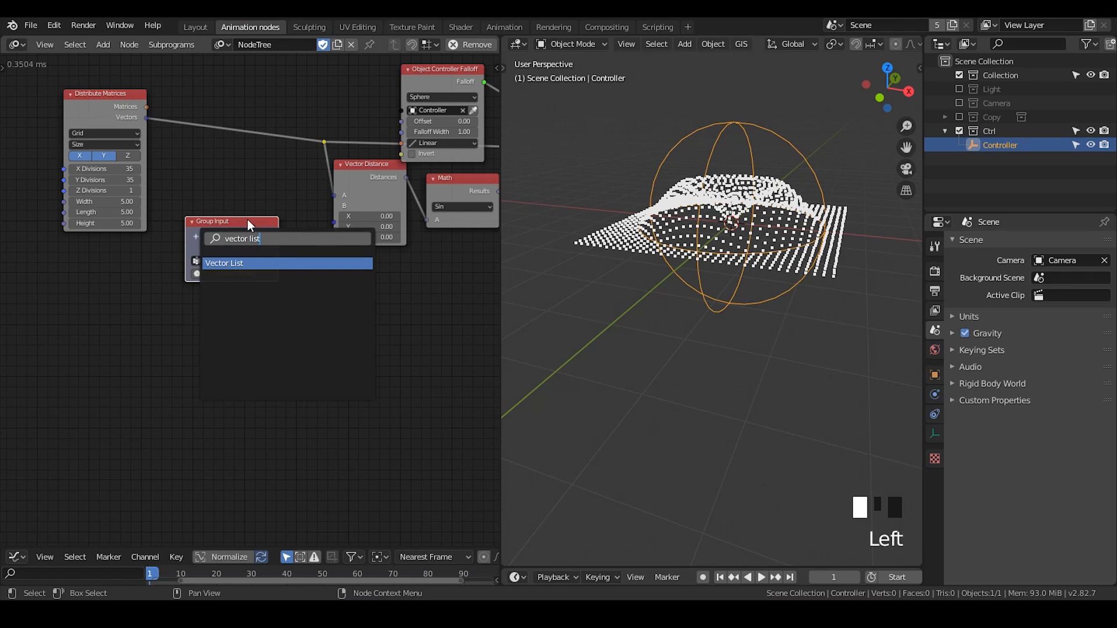
key("Return")
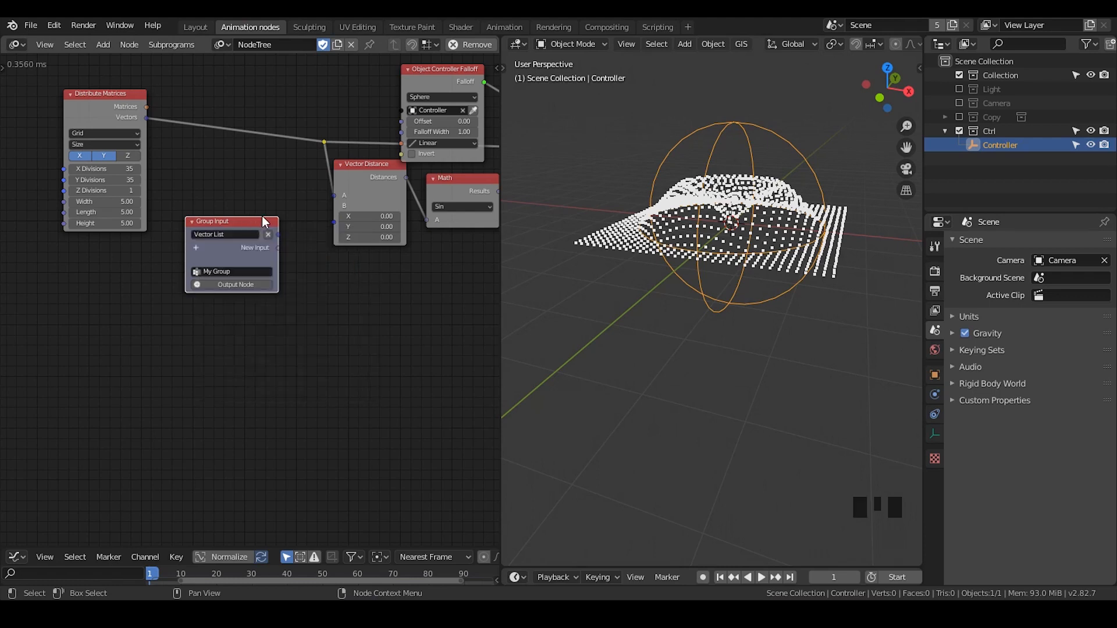
left_click_drag(251, 223, 327, 145)
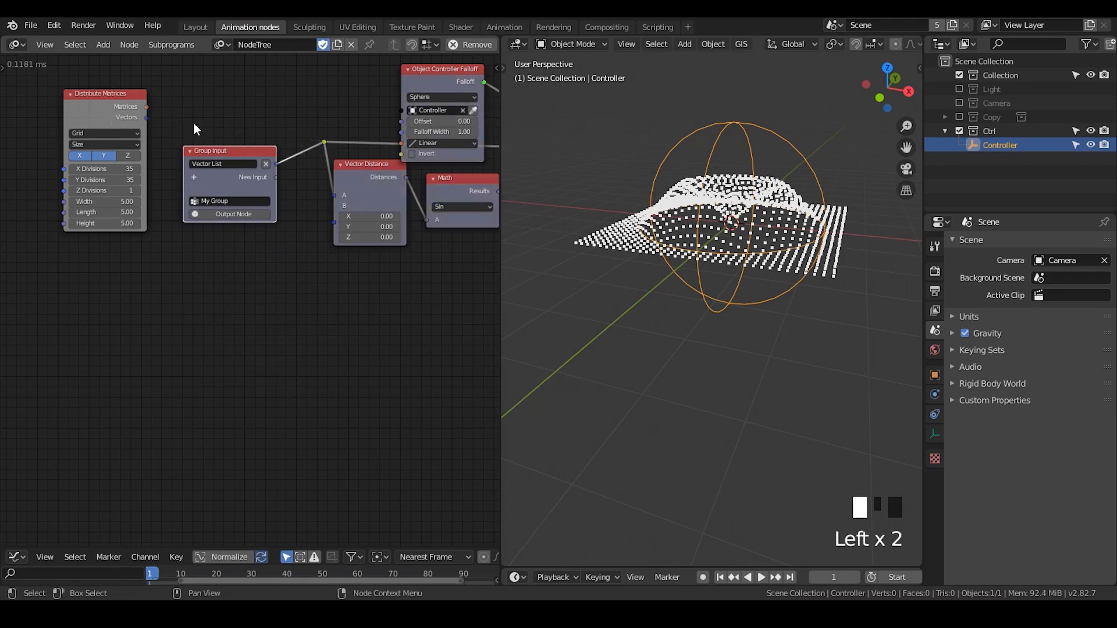
Create the Group Output node for My Group and place it beyond the Offset Vector node
middle_click_drag(221, 227, 115, 216)
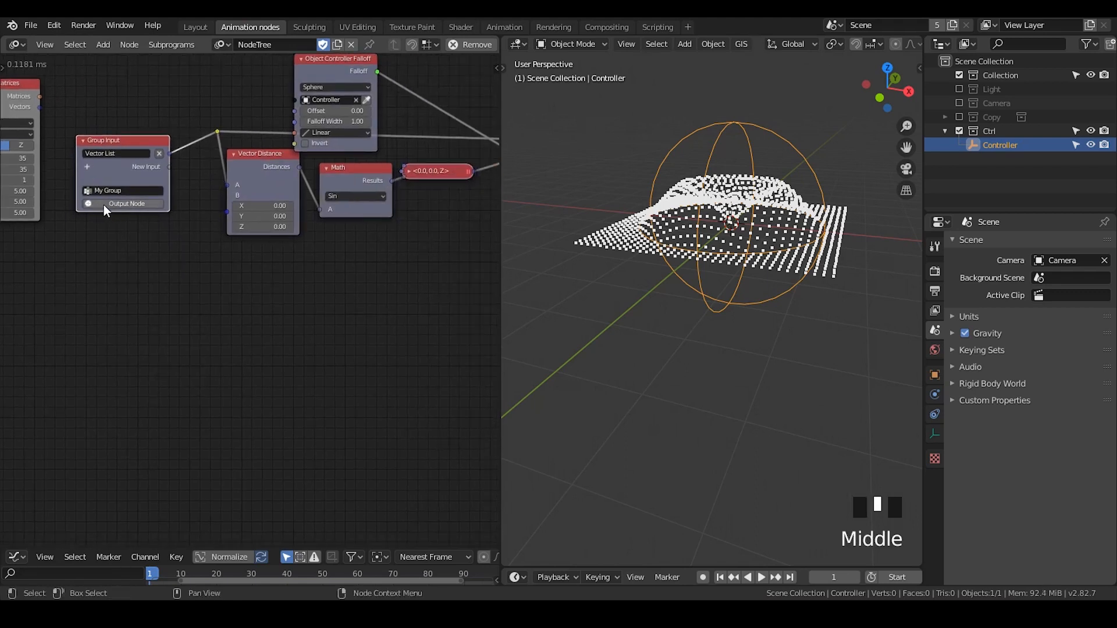
left_click(103, 203)
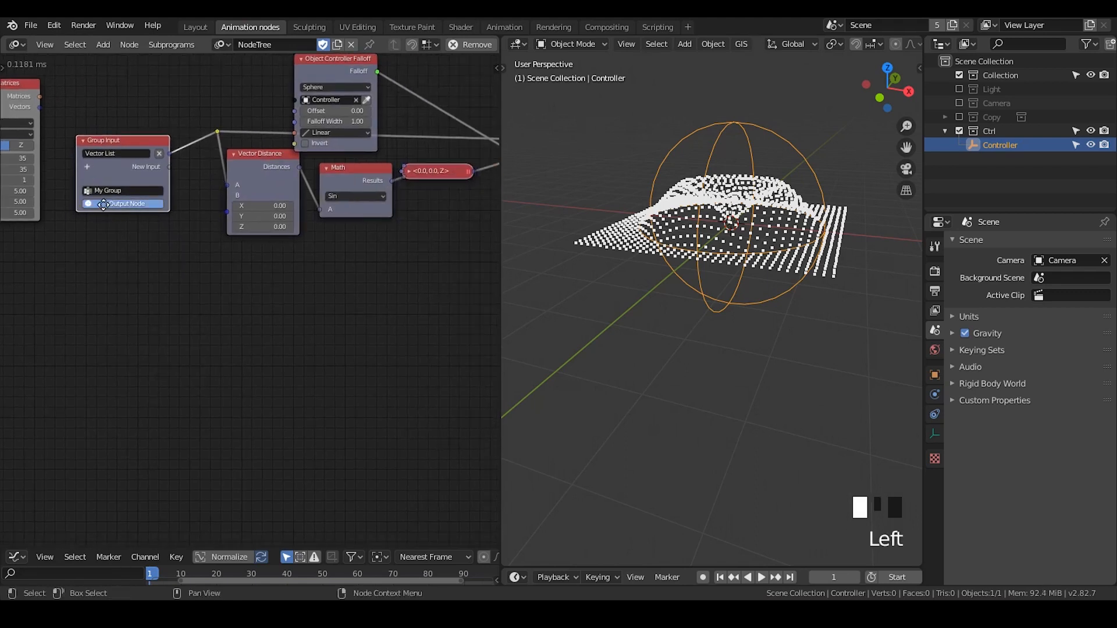
left_click(384, 226)
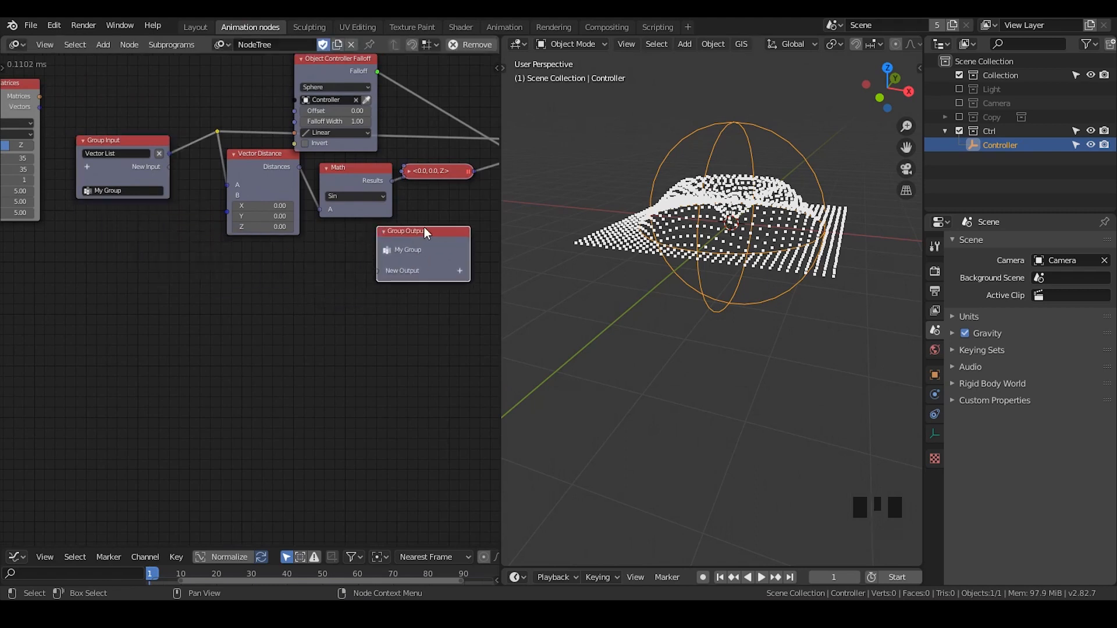
middle_click_drag(385, 226, 174, 228)
key("g")
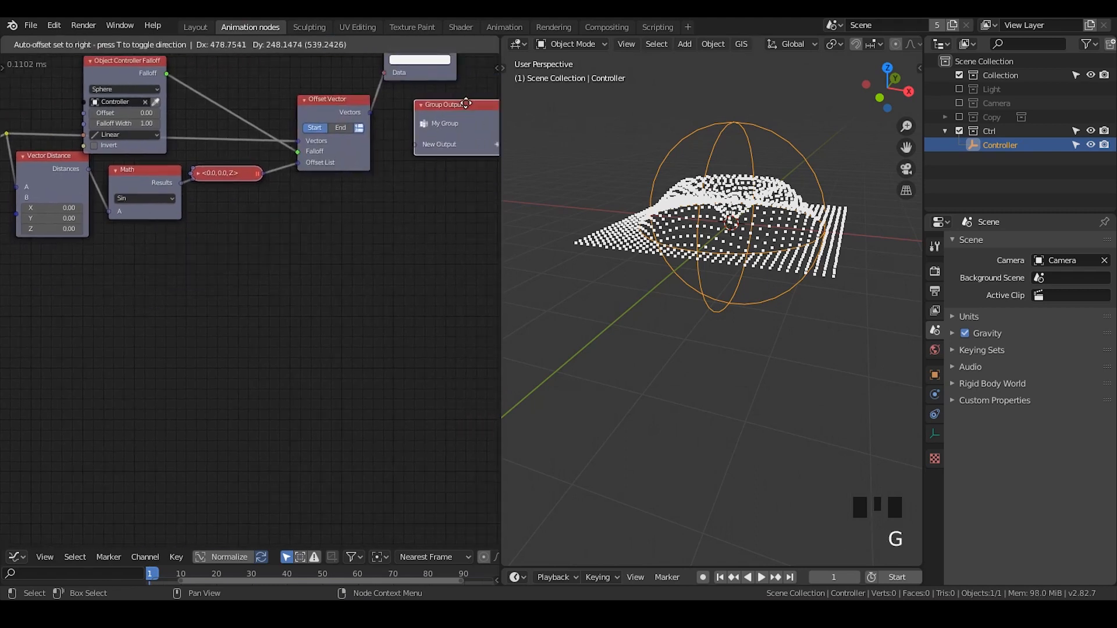
left_click(361, 110)
Connect the Vectors of Offset Vector and Combine Vector to Group Output as two separate outputs
left_click_drag(369, 112, 417, 146)
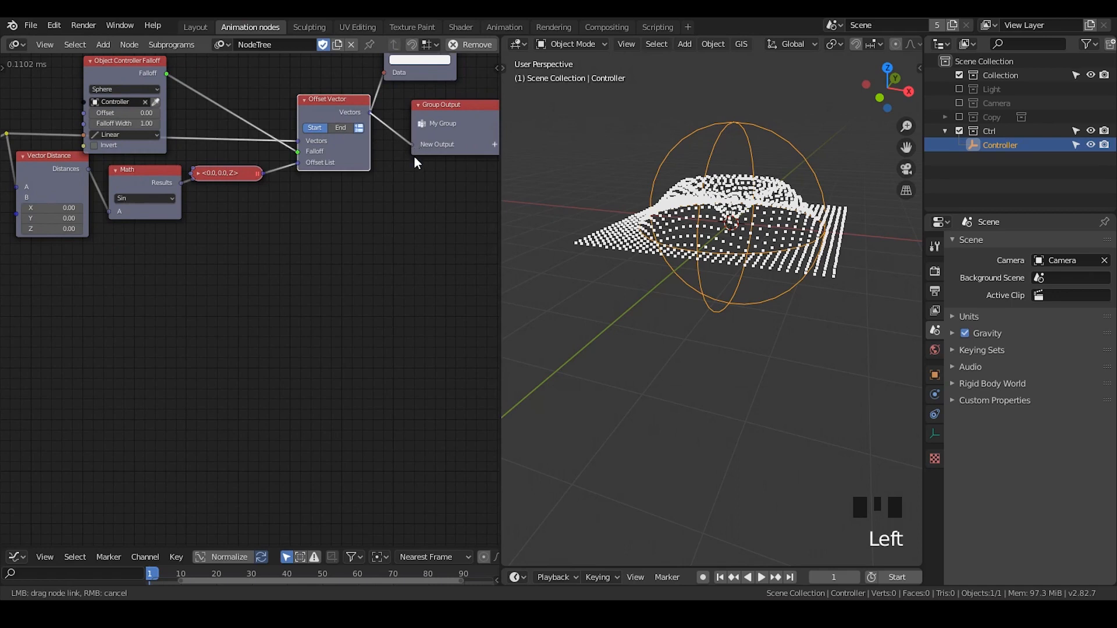
left_click_drag(414, 156, 413, 156)
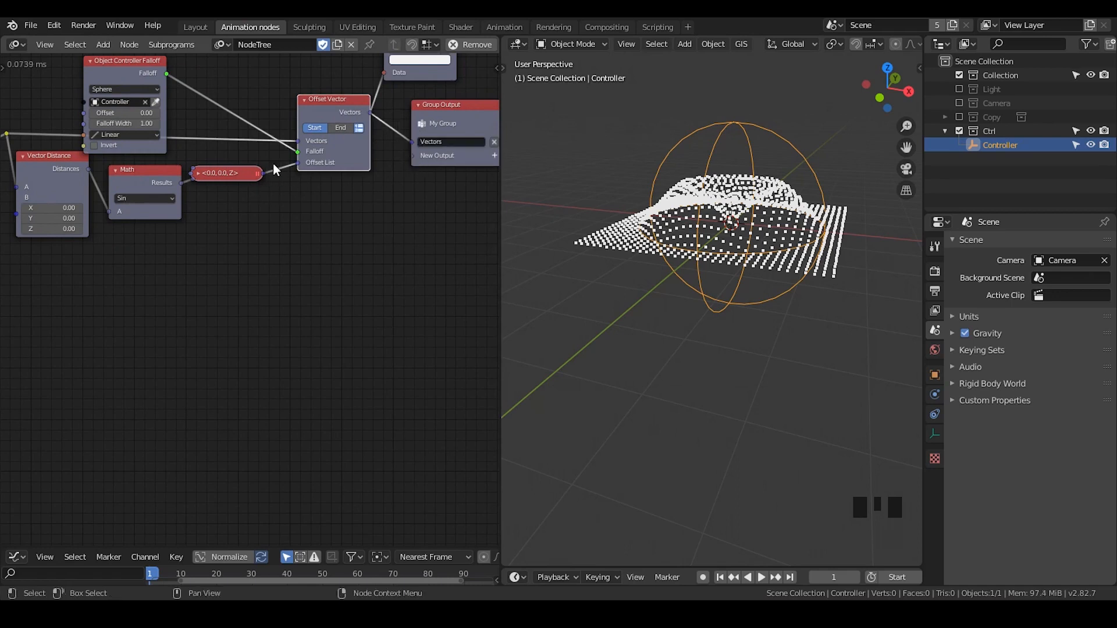
left_click(197, 173)
left_click_drag(260, 185, 410, 157)
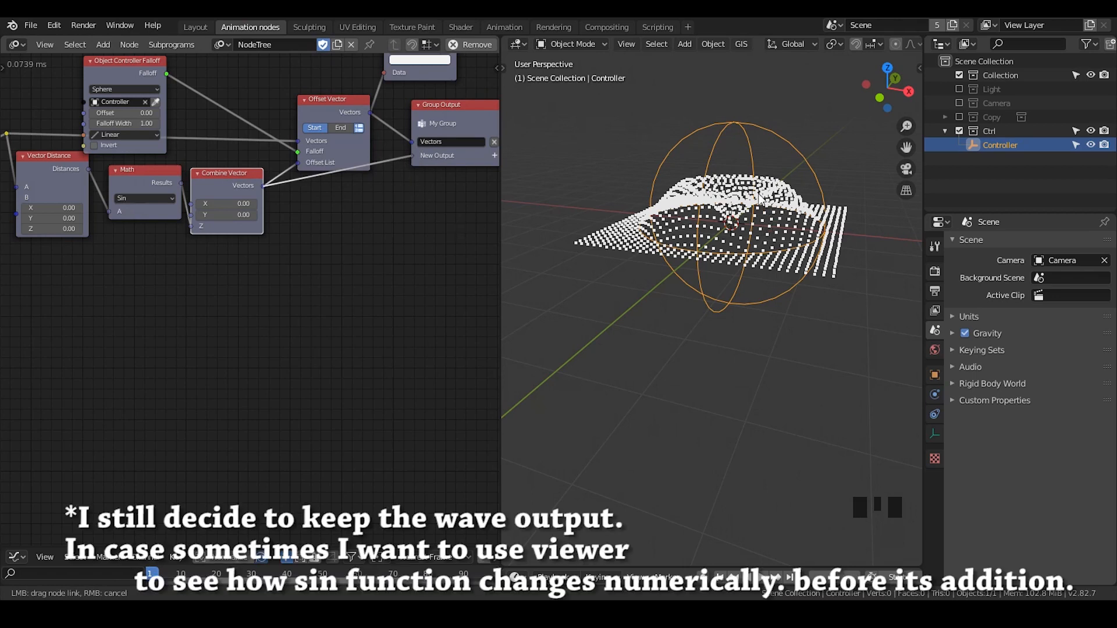
left_click_drag(410, 156, 410, 156)
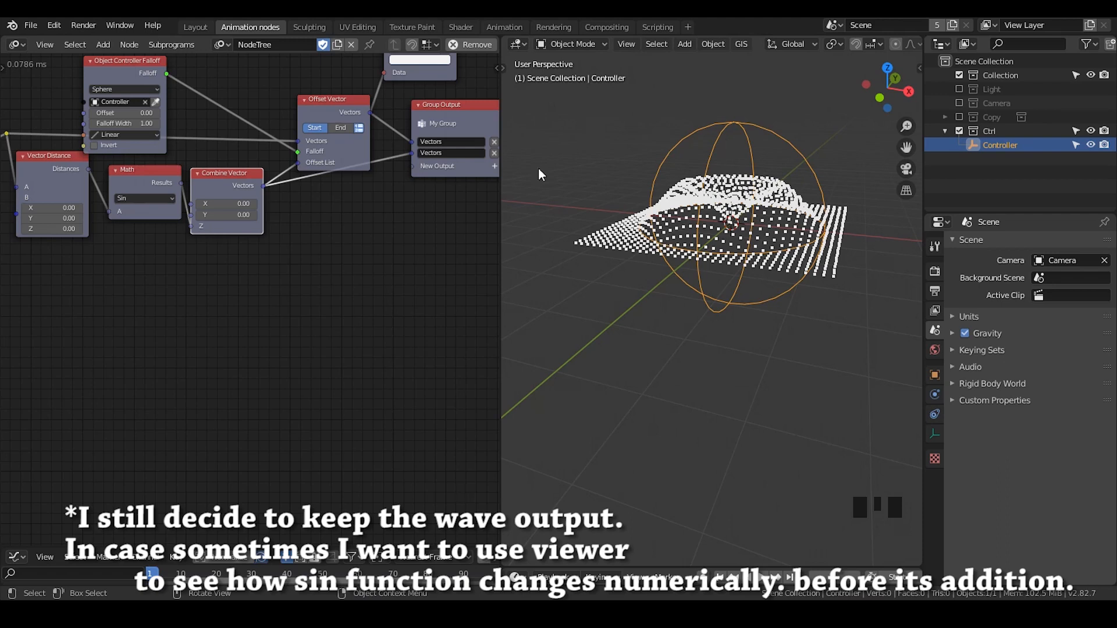
Rename the two Group Output sockets as Results and Waves
middle_click_drag(455, 143, 424, 138)
left_click(424, 137)
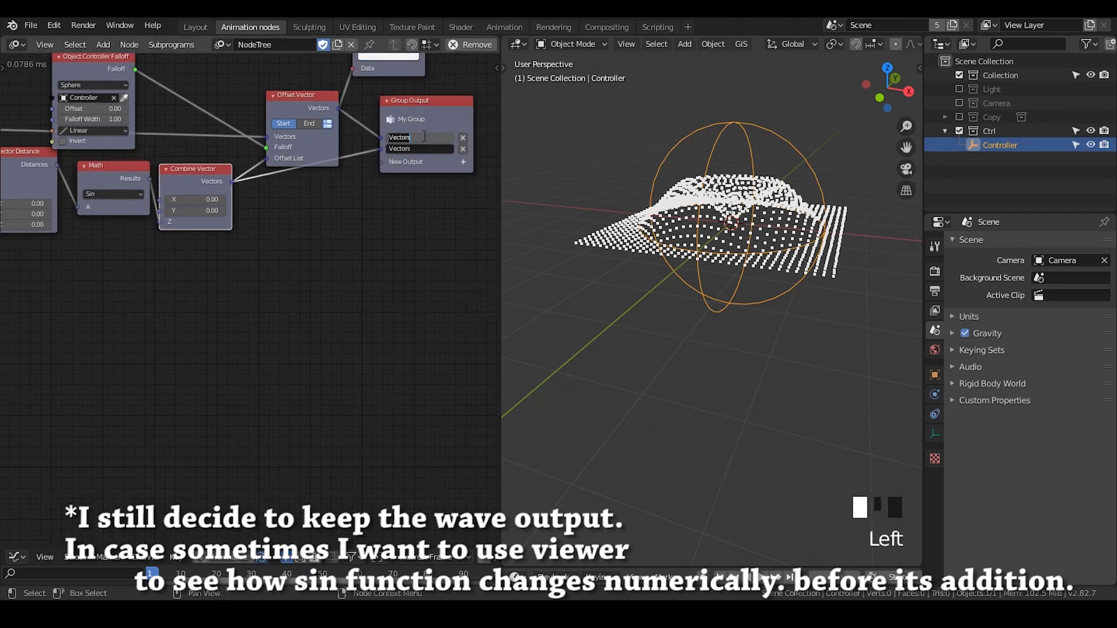
type("Results")
double_click(418, 149)
type("Waves")
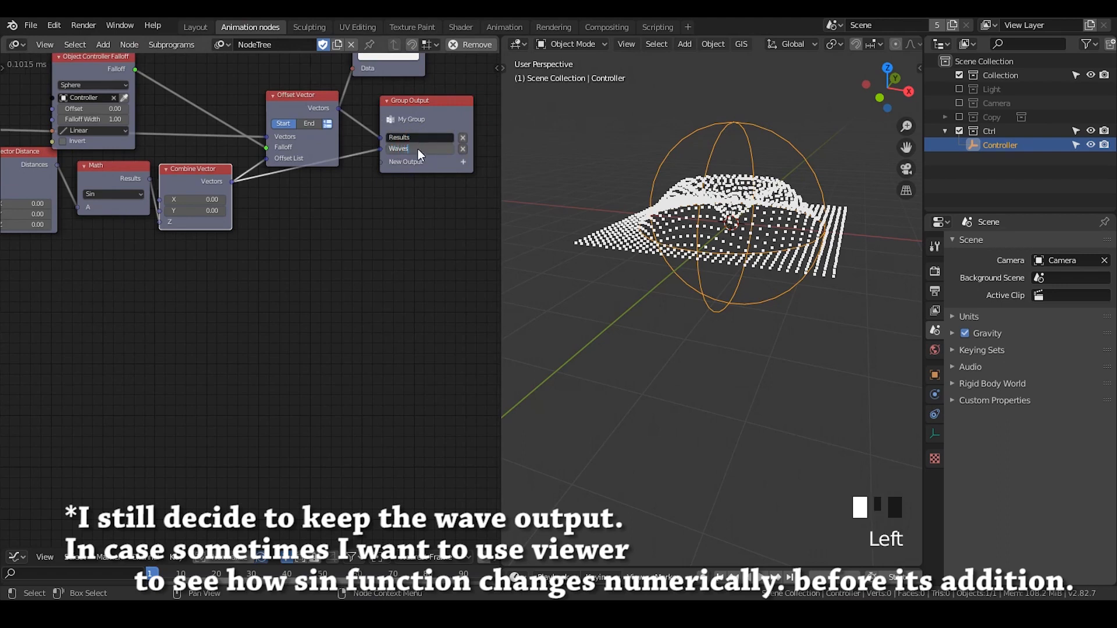
left_click(410, 115)
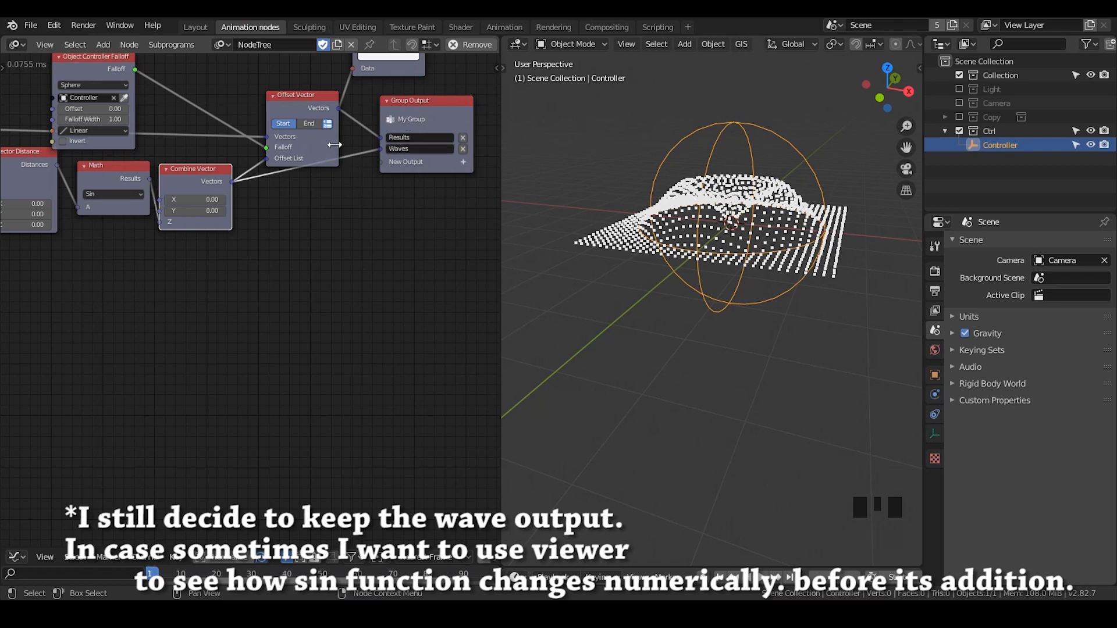
Move the Group Input node and its reroute point farther away from the Vector Distance node
left_click_drag(184, 174, 184, 160)
middle_click_drag(91, 243, 306, 225)
left_click_drag(172, 121, 152, 113)
left_click(266, 121)
key("g")
left_click(238, 139)
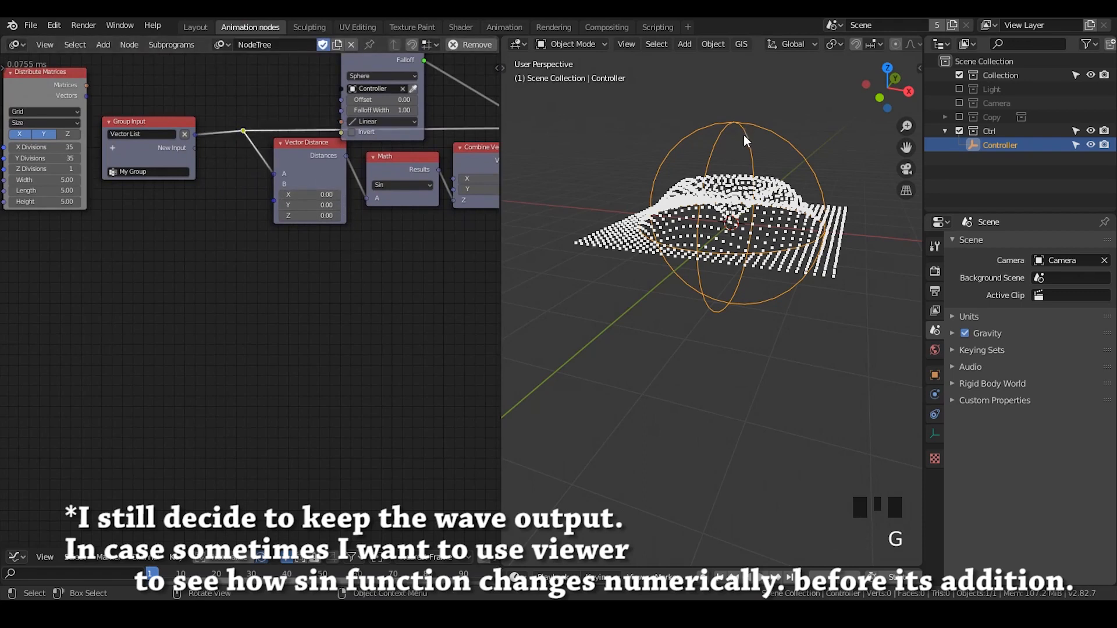
Set the X value of the B vector in Vector Distance to 3.15
middle_click_drag(762, 201, 785, 179)
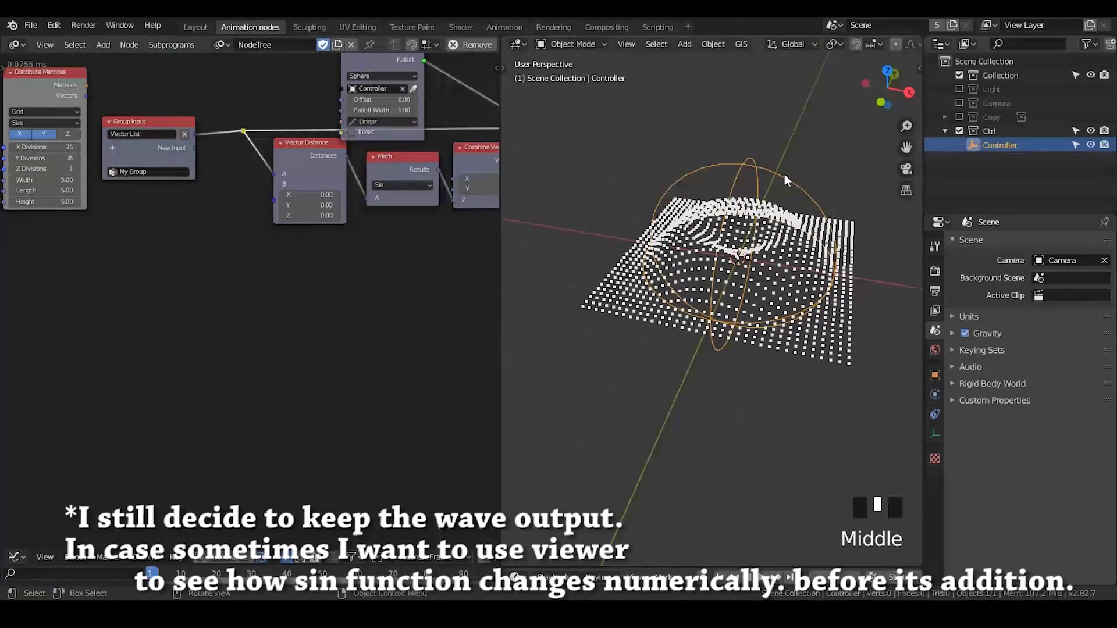
left_click(308, 194)
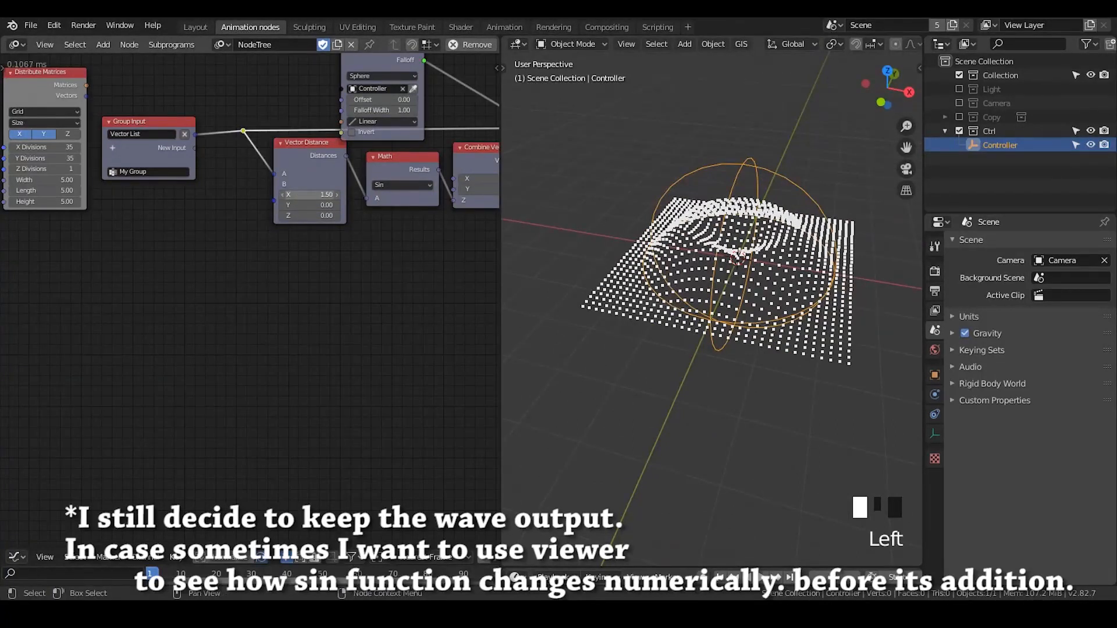
left_click_drag(302, 197, 316, 196)
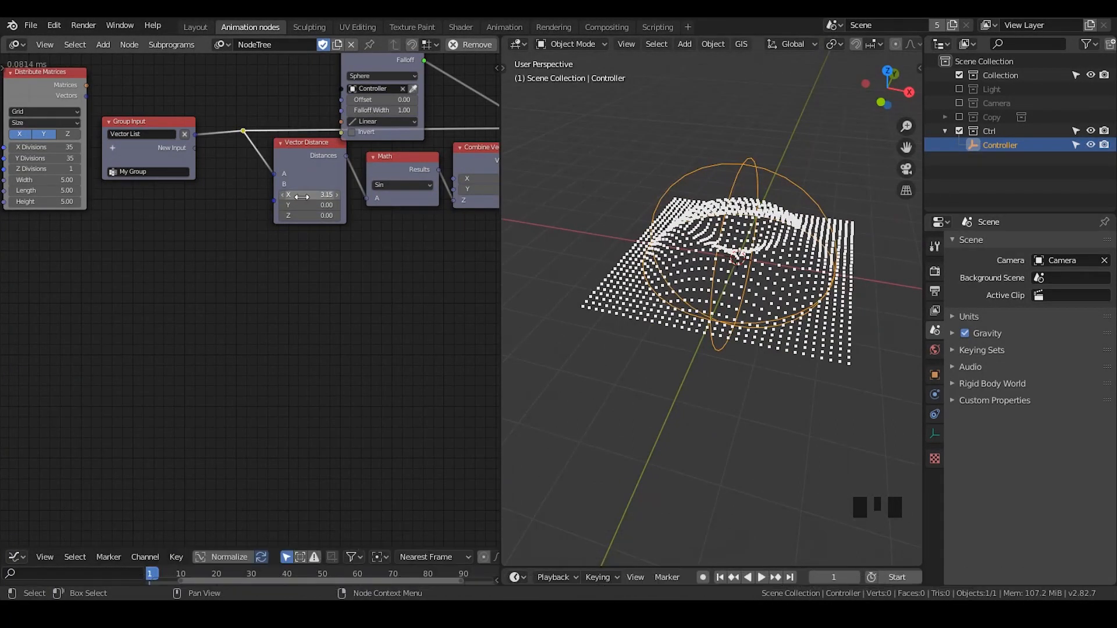
Add an Invoke Subprogram node for My Group below Group Input and feed the Distribute Matrices Vectors into its Vector List
left_click(174, 117)
left_click(173, 119)
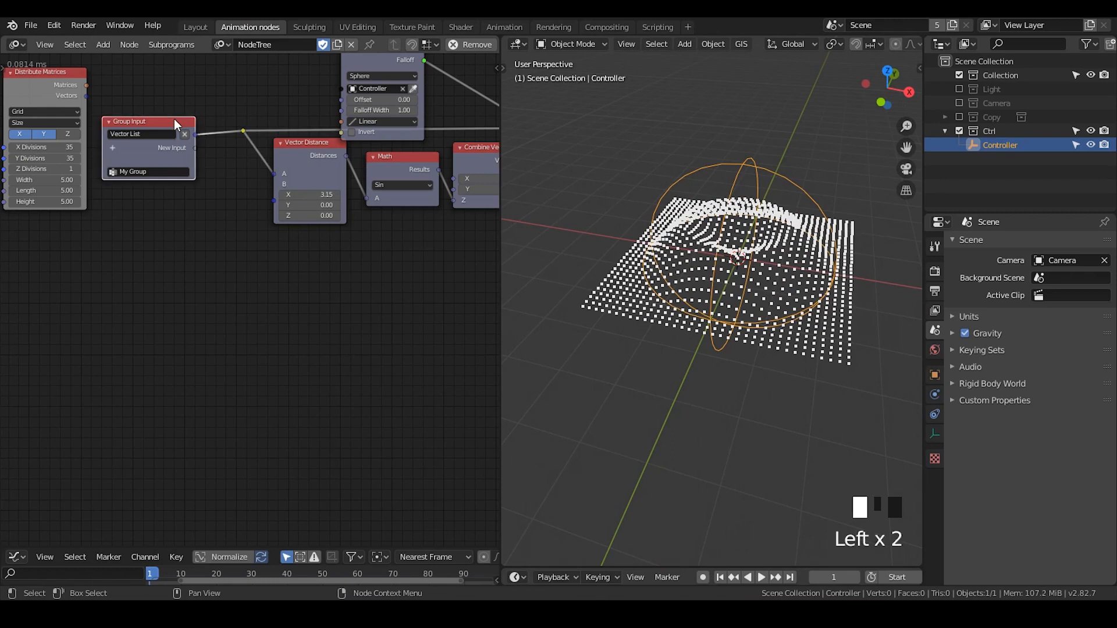
key("w")
left_click(291, 112)
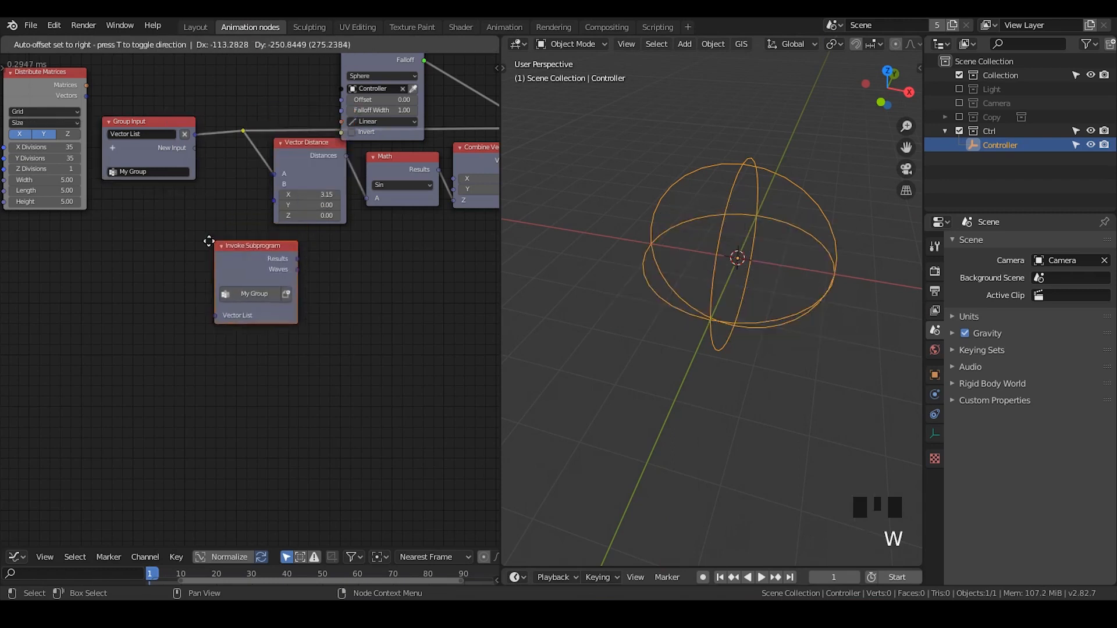
left_click(163, 235)
middle_click_drag(163, 235, 233, 216)
mouse_move(146, 86)
left_mouse_down()
mouse_move(142, 205)
mouse_move(221, 261)
mouse_move(233, 285)
left_mouse_up()
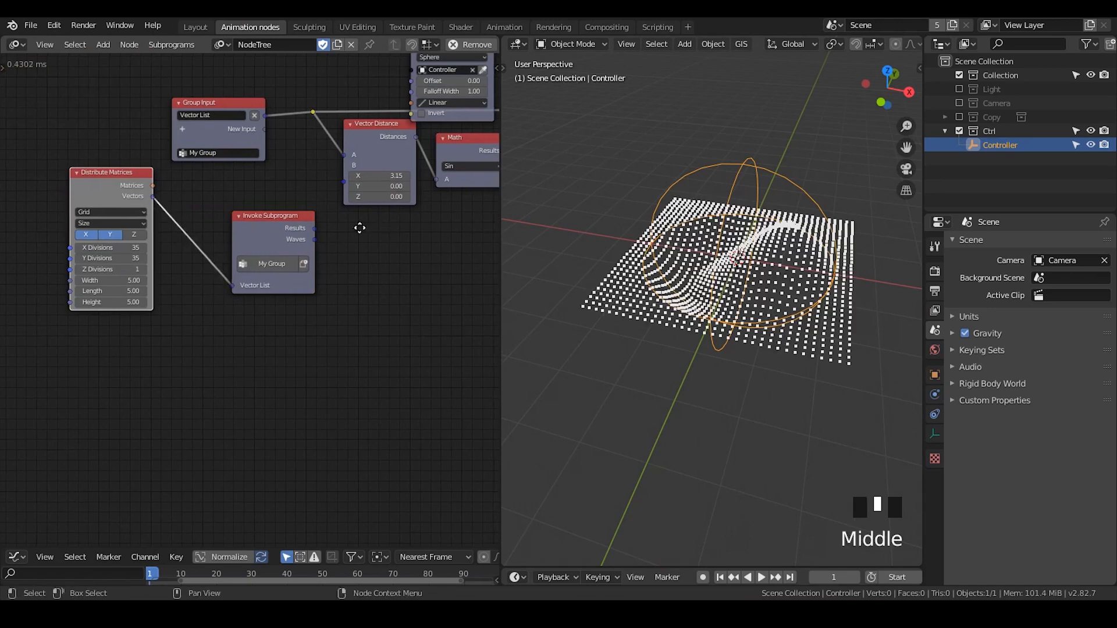
Reset the X value of the B vector in Vector Distance to 0 and nudge it to -0.09
middle_click_drag(375, 229, 274, 228)
middle_click_drag(775, 236, 762, 209)
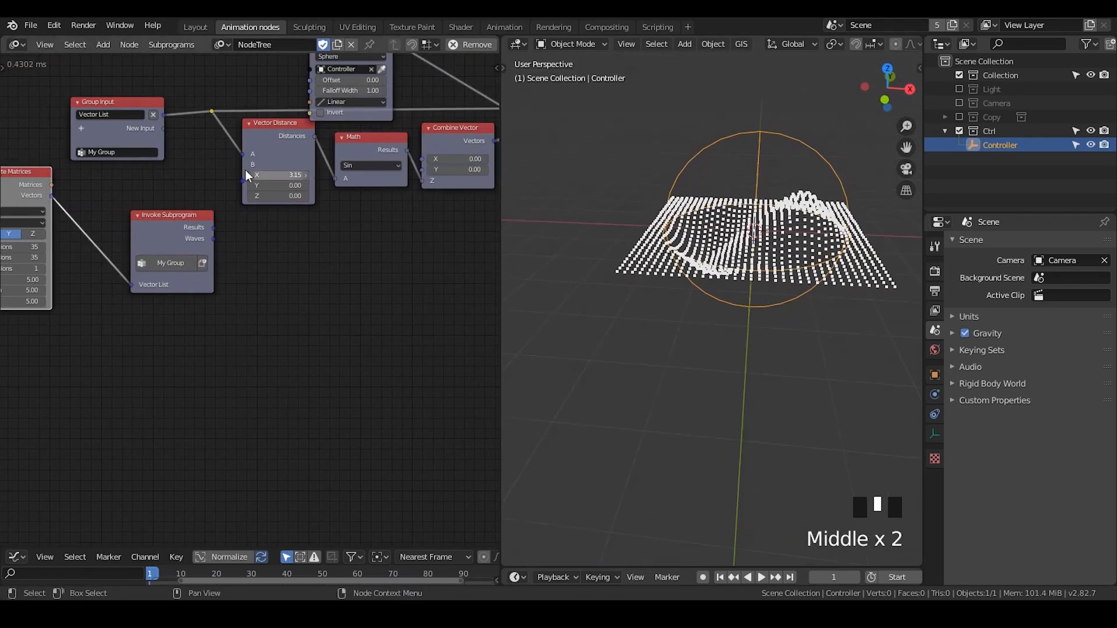
left_click(269, 175)
type("0")
key("Return")
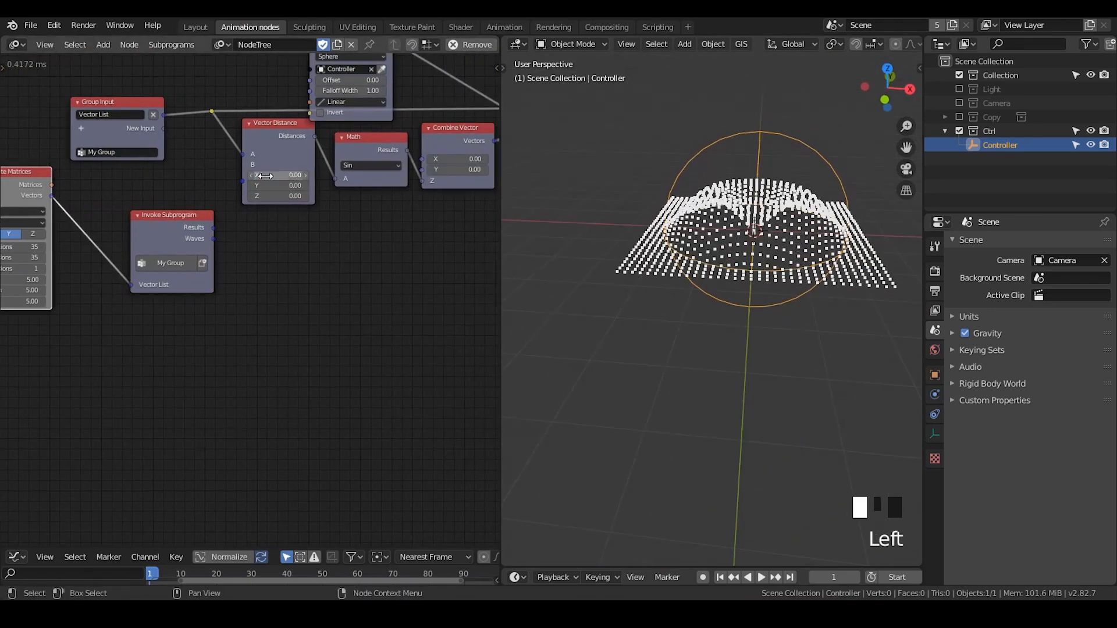
middle_click_drag(813, 195, 803, 241)
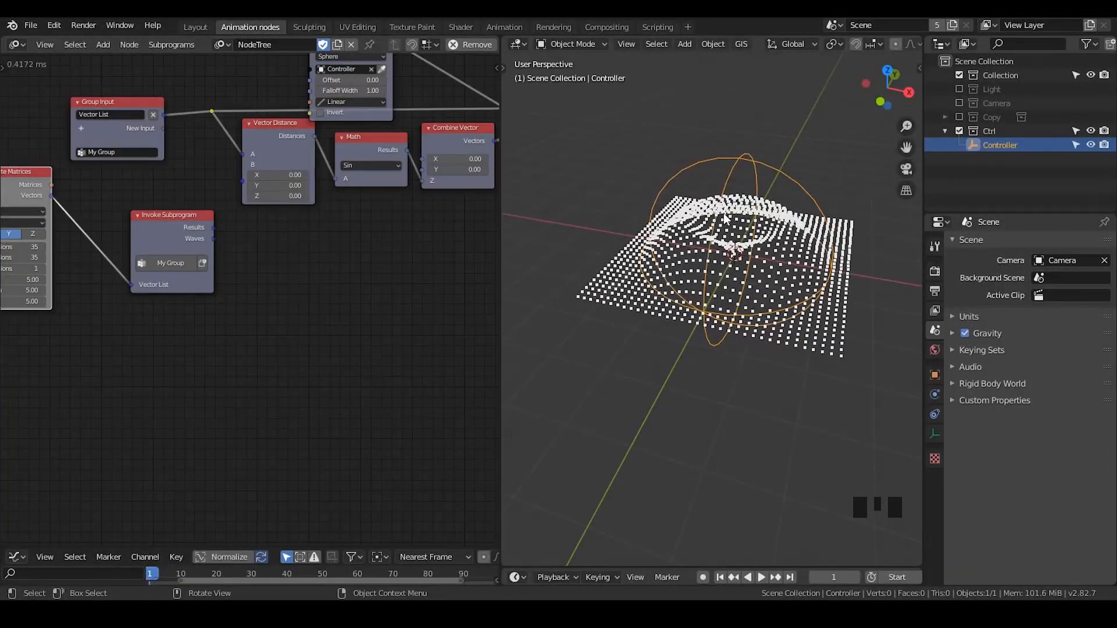
mouse_move(291, 175)
left_mouse_down()
mouse_move(322, 175)
mouse_move(279, 175)
left_mouse_up()
Shift Group Input and Object Controller Falloff up and to the left to make room for another node
middle_click_drag(152, 136, 201, 188)
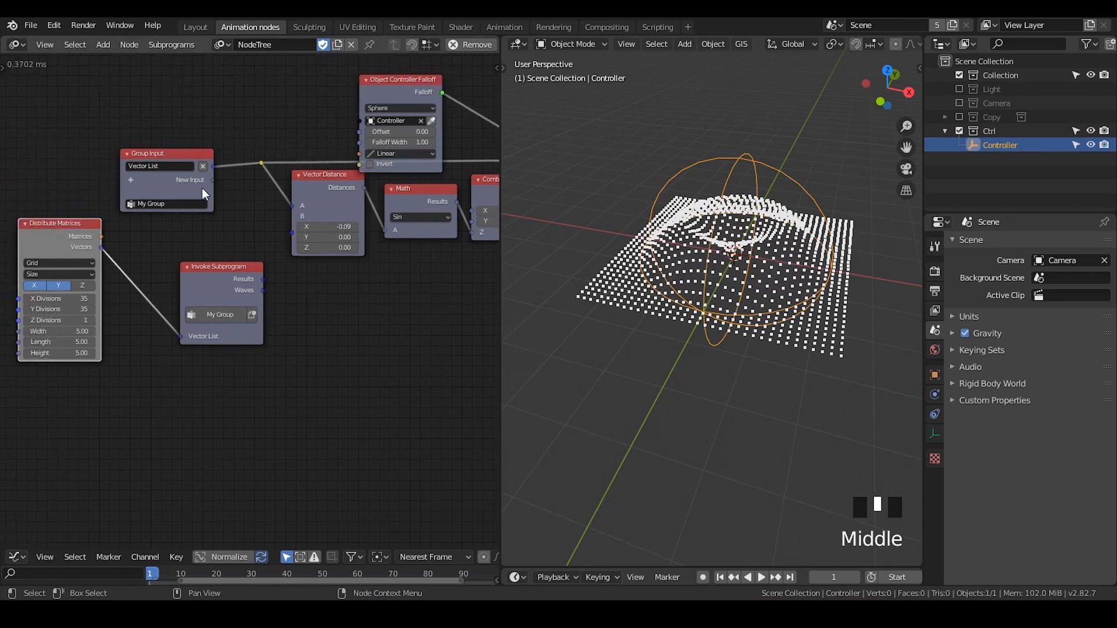
left_click_drag(190, 155, 165, 133)
left_click_drag(404, 95, 384, 75)
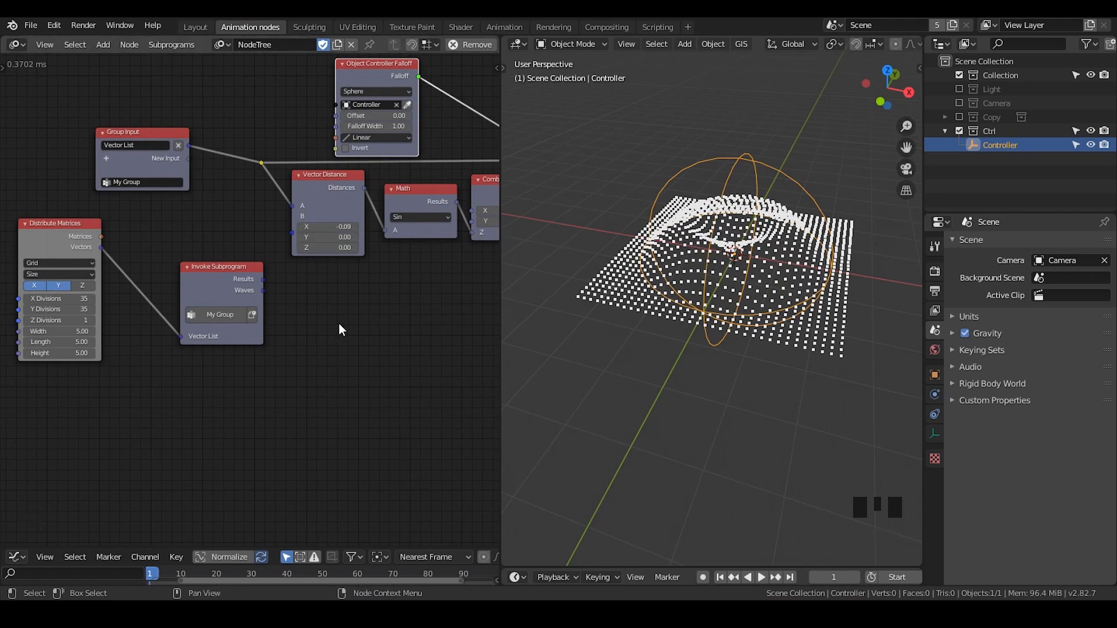
Add an Object Transforms Input node between Group Input and Invoke Subprogram
key("ctrl+a")
type("obj")
type("tra")
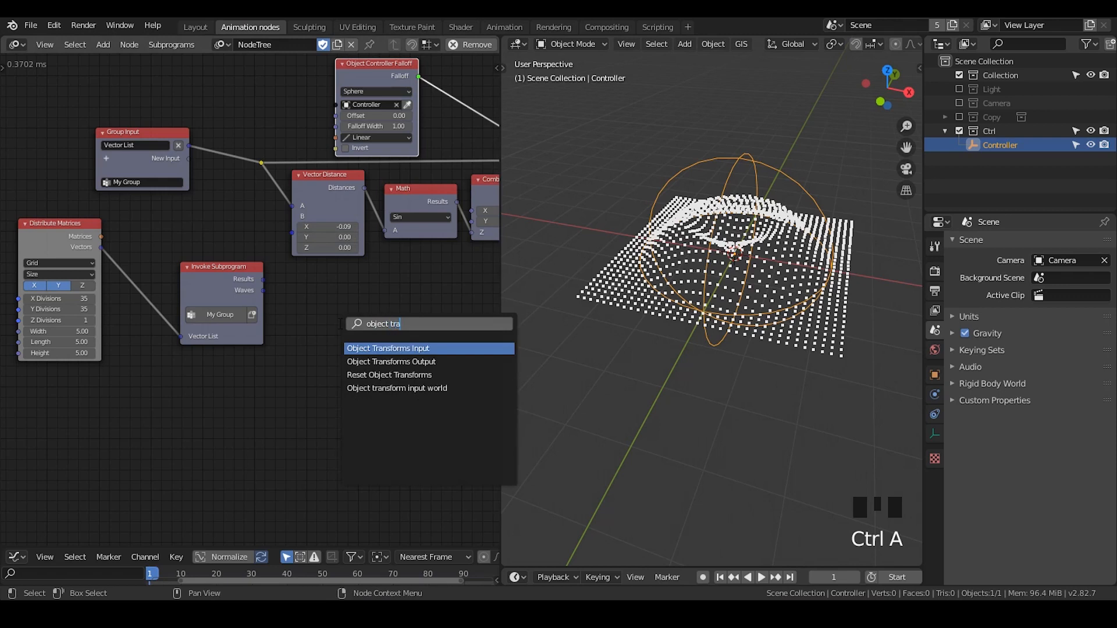
key("Return")
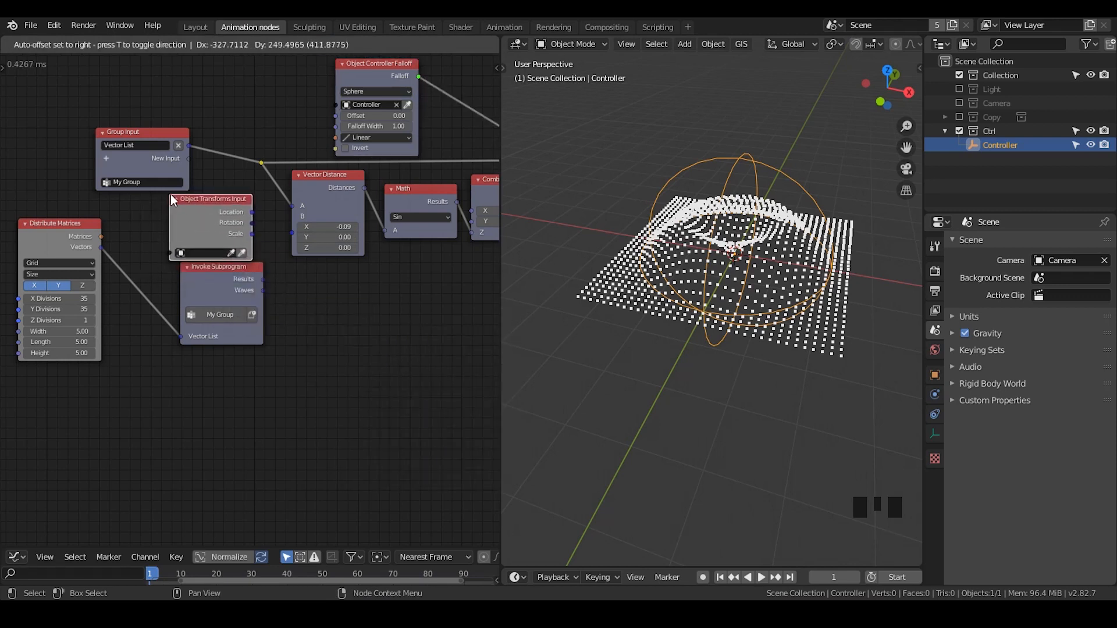
left_click(173, 200)
Move Group Input farther left and add an Object input to it
left_click_drag(144, 140, 55, 133)
left_click(17, 153)
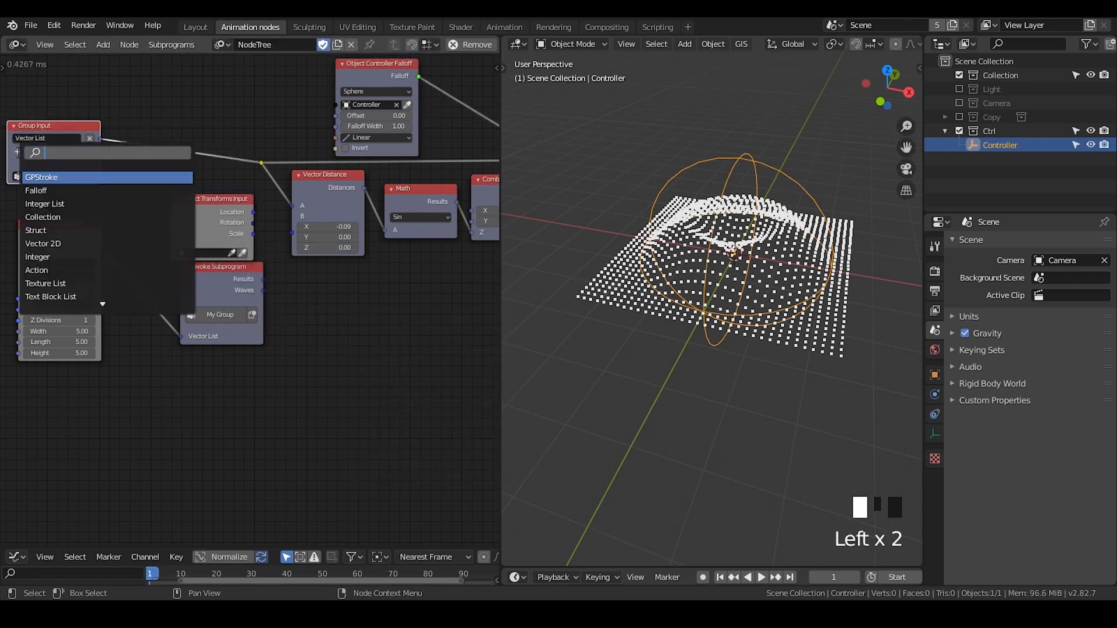
type("obje")
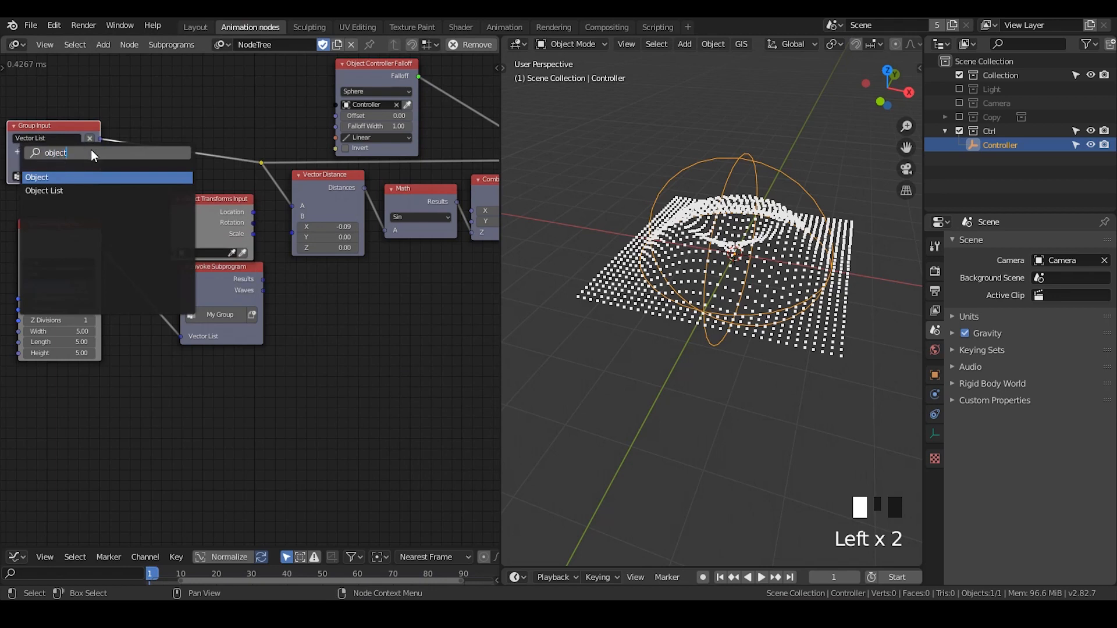
type("ct")
key("Return")
Link the group's Object input to Object Controller Falloff and Object Transforms Input, and feed the latter's Location into Vector Distance B
left_click_drag(100, 149, 336, 107)
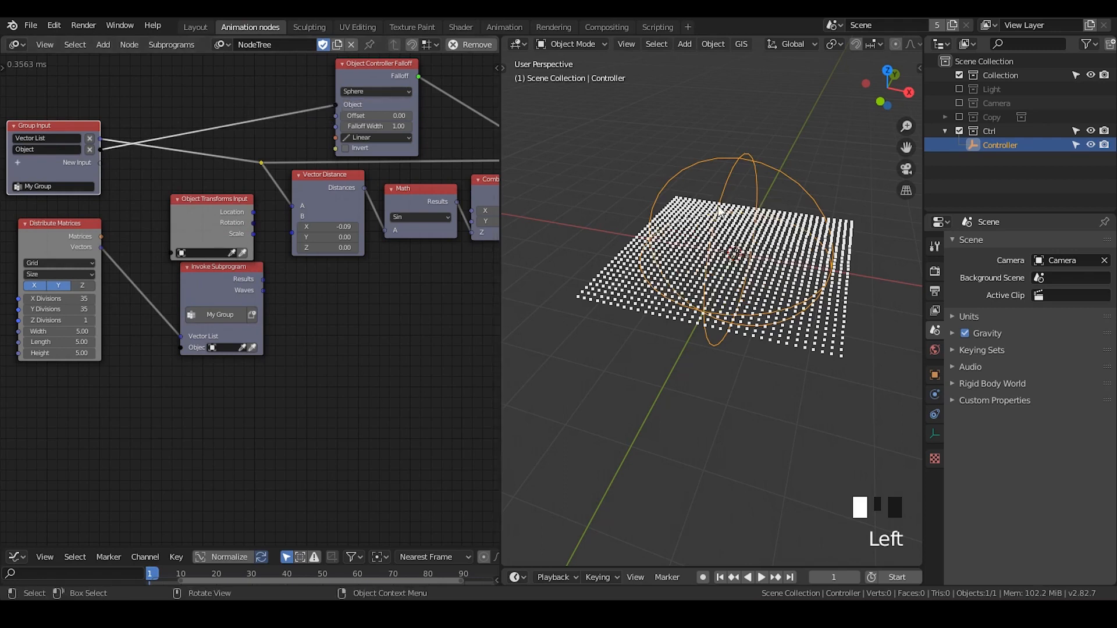
left_click_drag(101, 150, 172, 254)
left_click_drag(254, 211, 291, 217)
left_click_drag(197, 210, 182, 186)
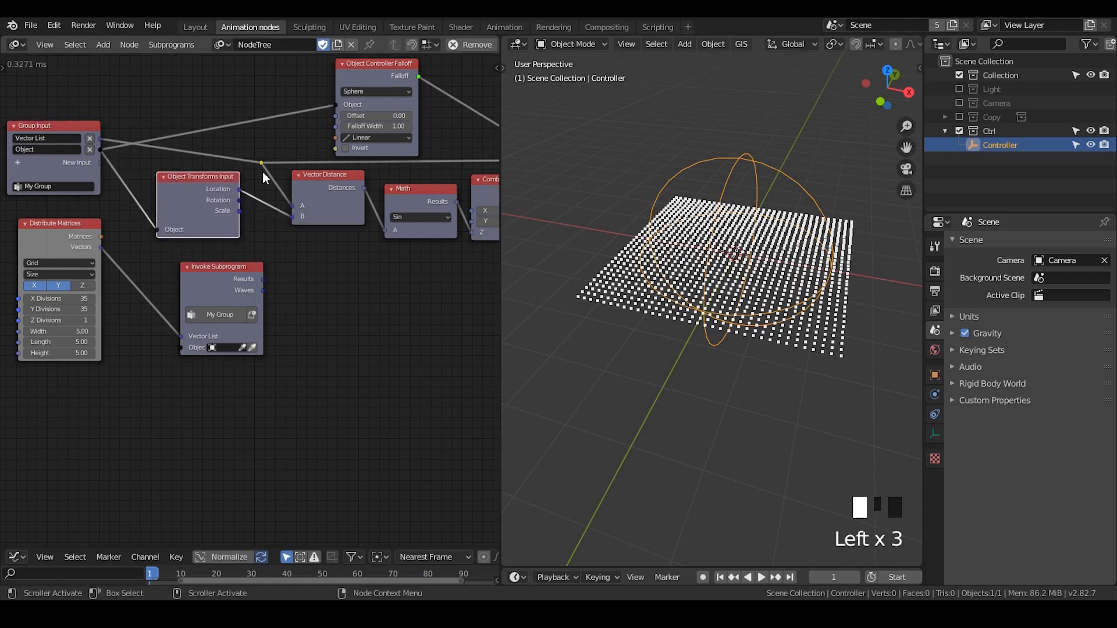
Assign the selected Controller empty to the Object input of Invoke Subprogram
left_click(252, 347)
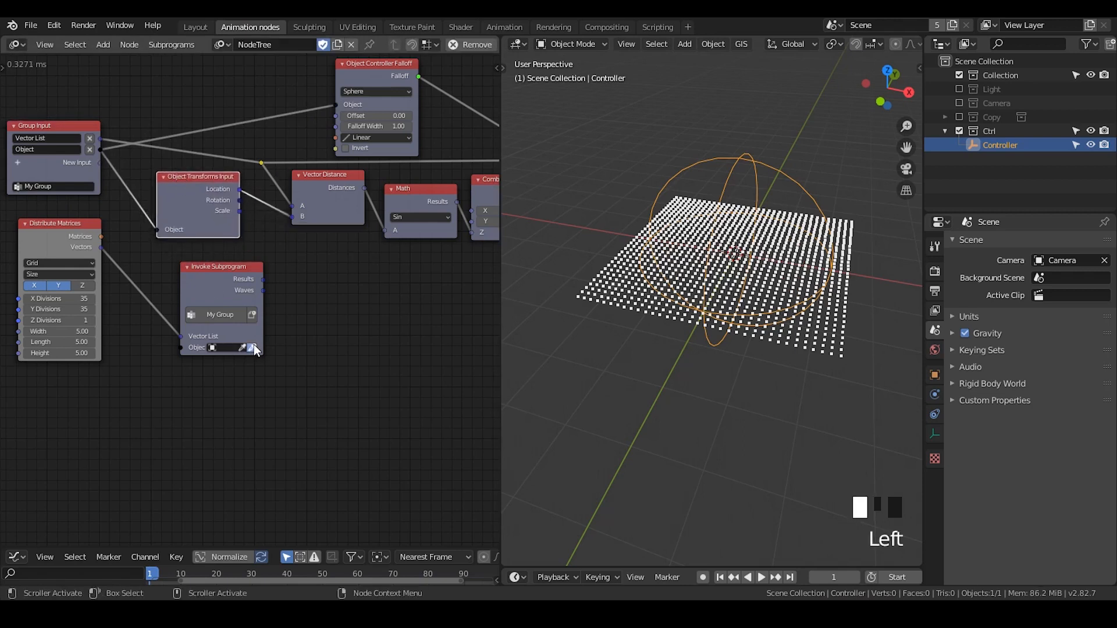
Try scaling the Controller empty and moving it along the global X axis to test the wave
key("s")
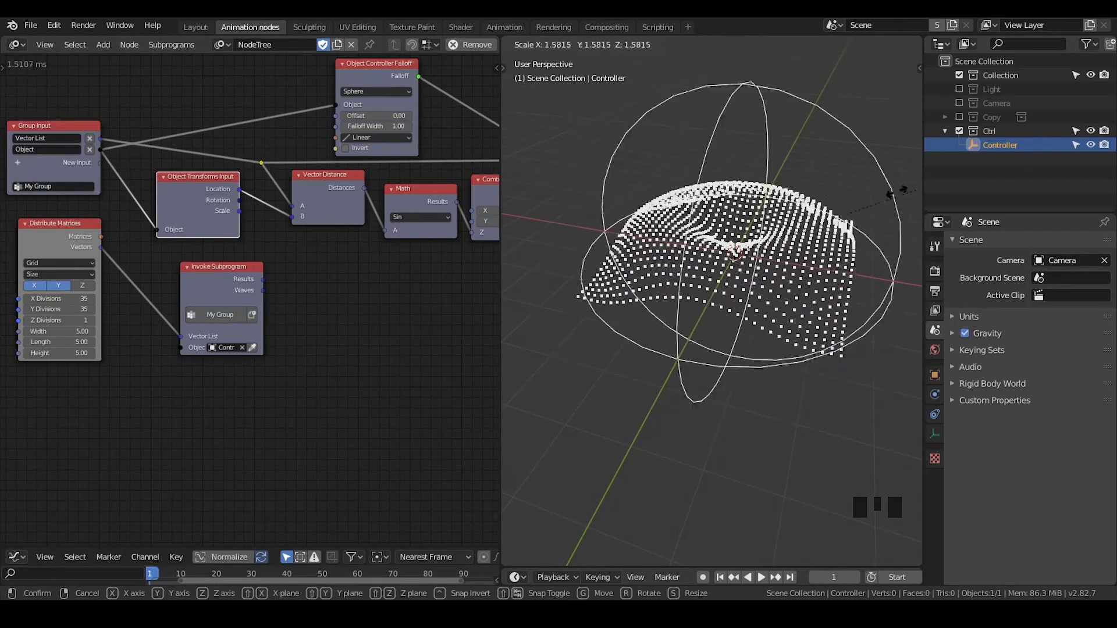
left_click(855, 199)
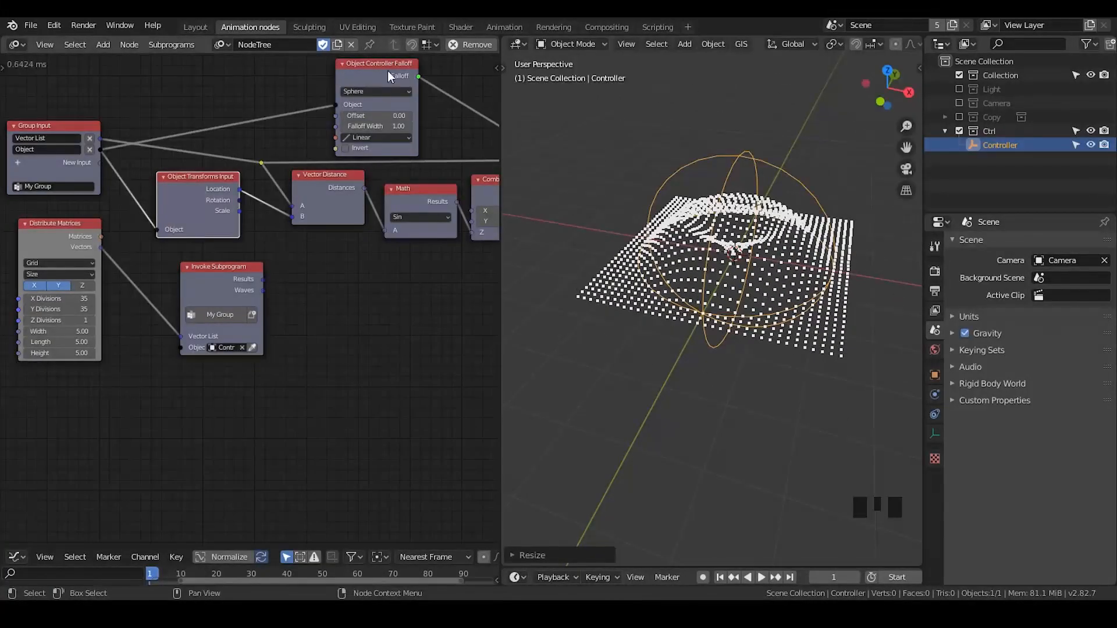
key("g")
key("x")
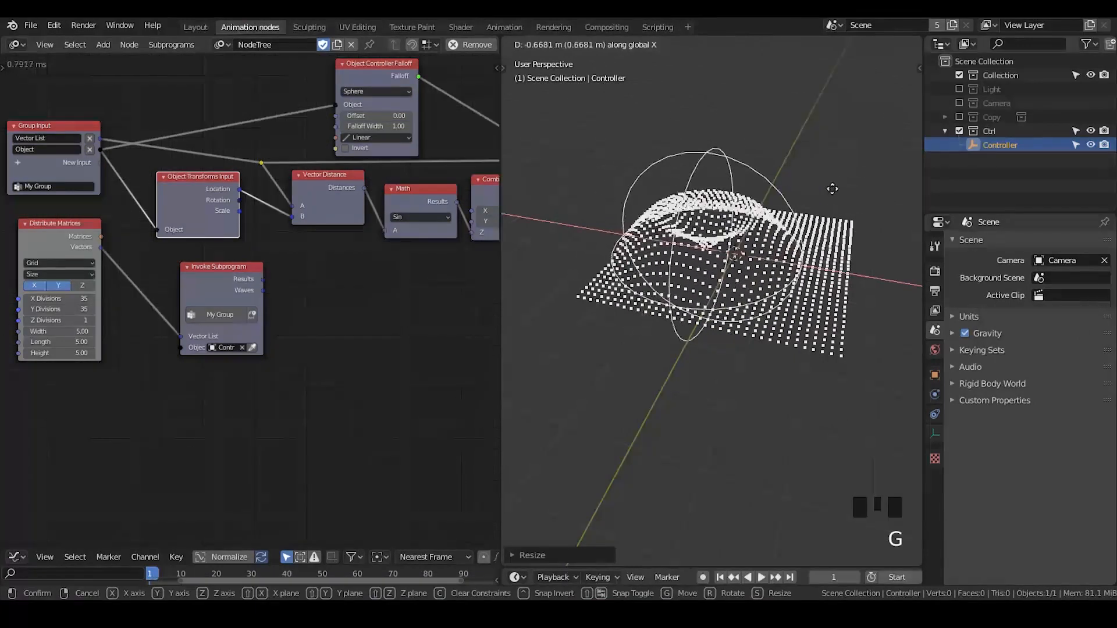
left_click(791, 196)
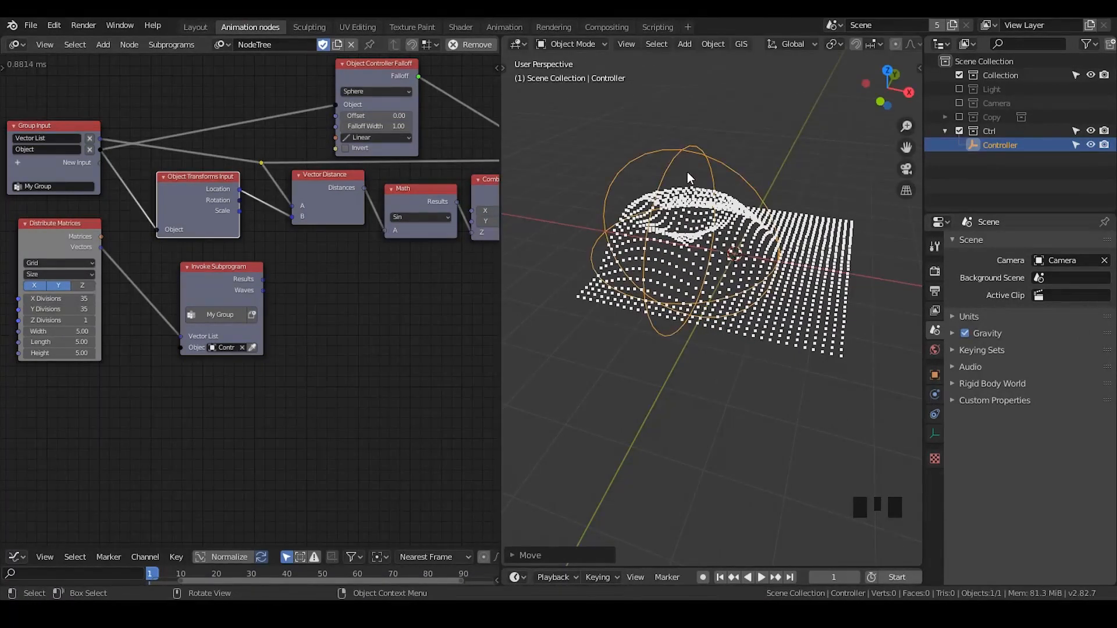
key("g")
key("x")
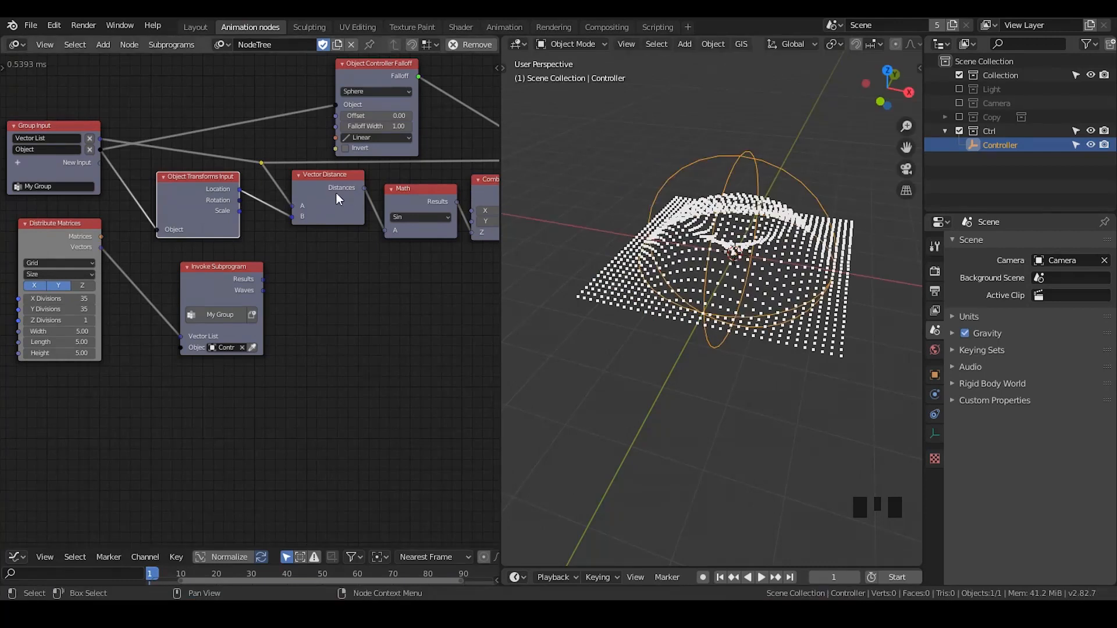
Shift Group Input, Object Transforms Input, Vector Distance and Object Controller Falloff left, and move Distribute Matrices and Invoke Subprogram down to free up space
middle_click_drag(338, 200, 379, 222)
left_click_drag(393, 69, 119, 220)
key("g")
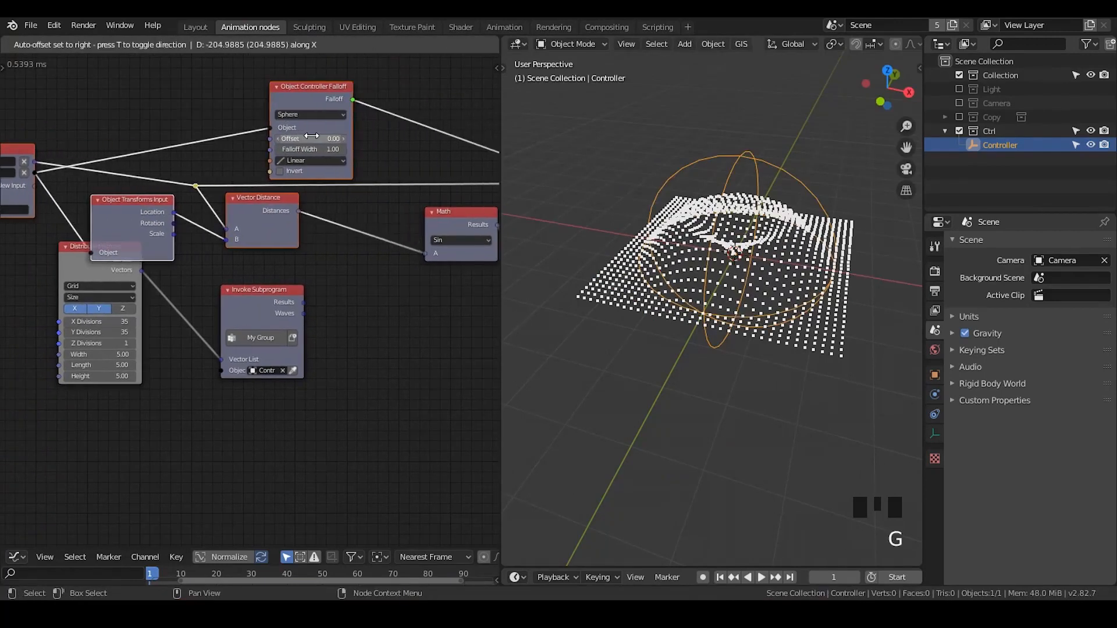
left_click(312, 136)
left_click_drag(254, 273, 43, 340)
key("g")
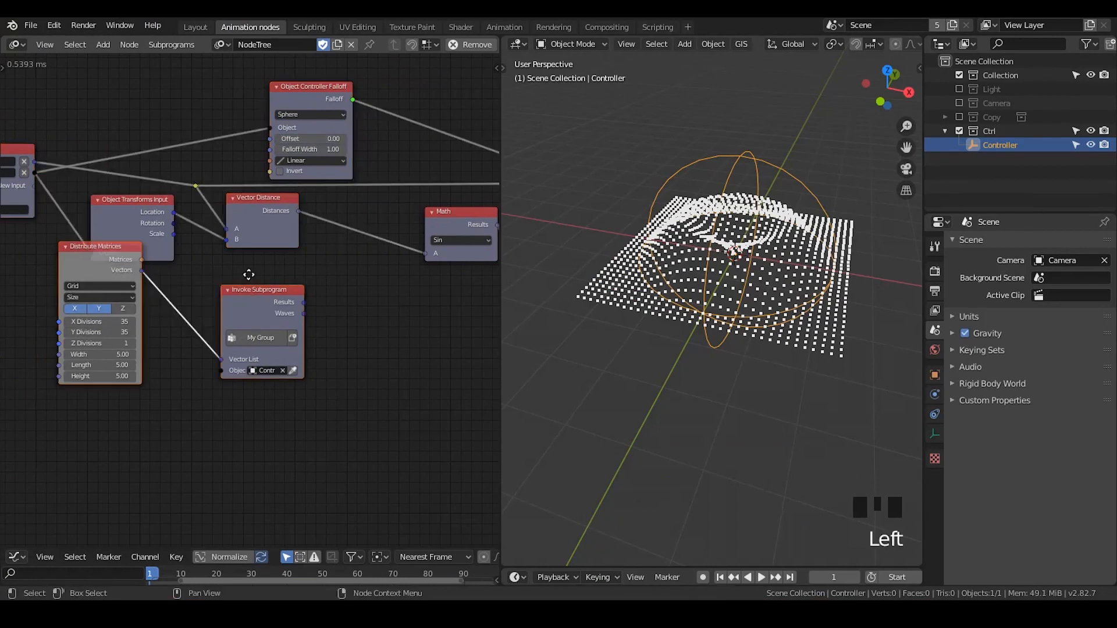
left_click(235, 362)
Duplicate the Sin Math node, insert the copy between Vector Distance and Sin, and set it to Multiply with B at 1
middle_click_drag(419, 229, 362, 204)
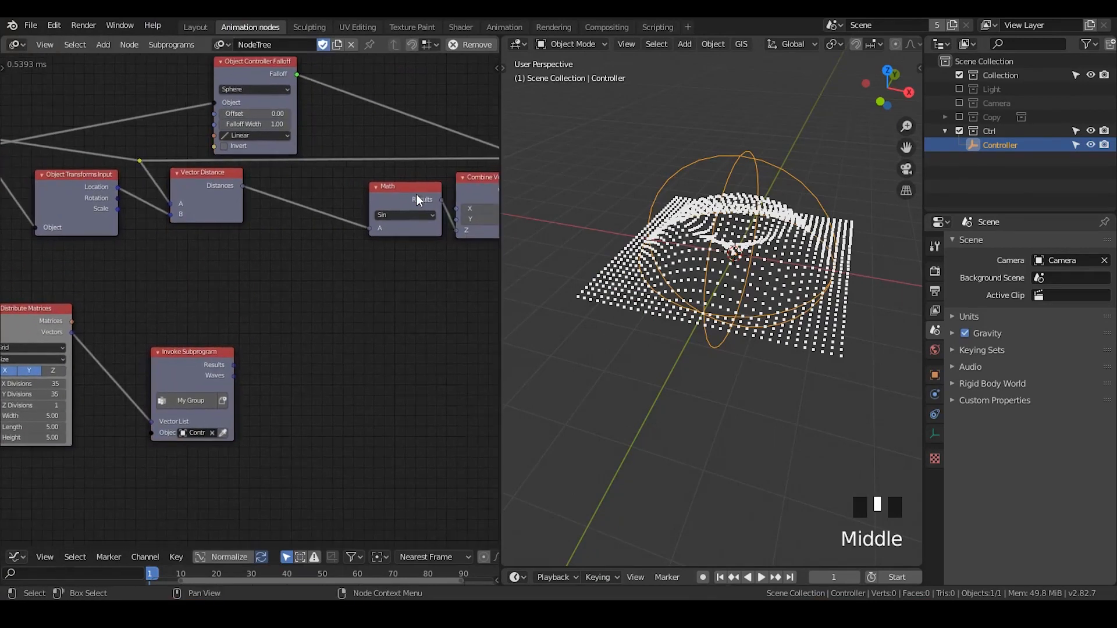
left_click_drag(416, 193, 383, 195)
left_click(384, 194)
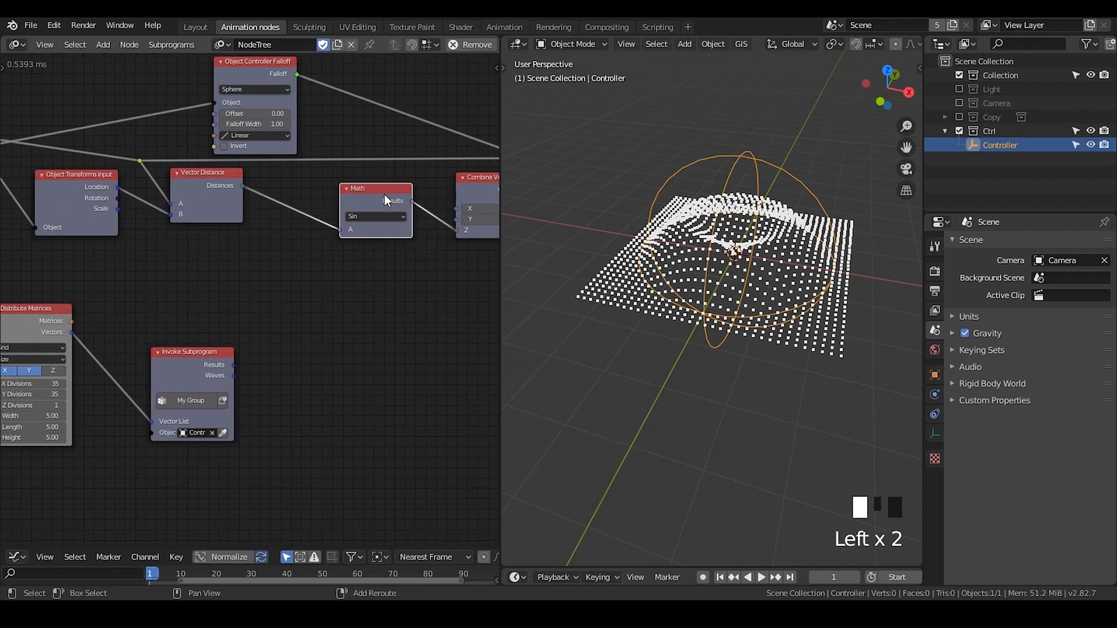
key("shift+d")
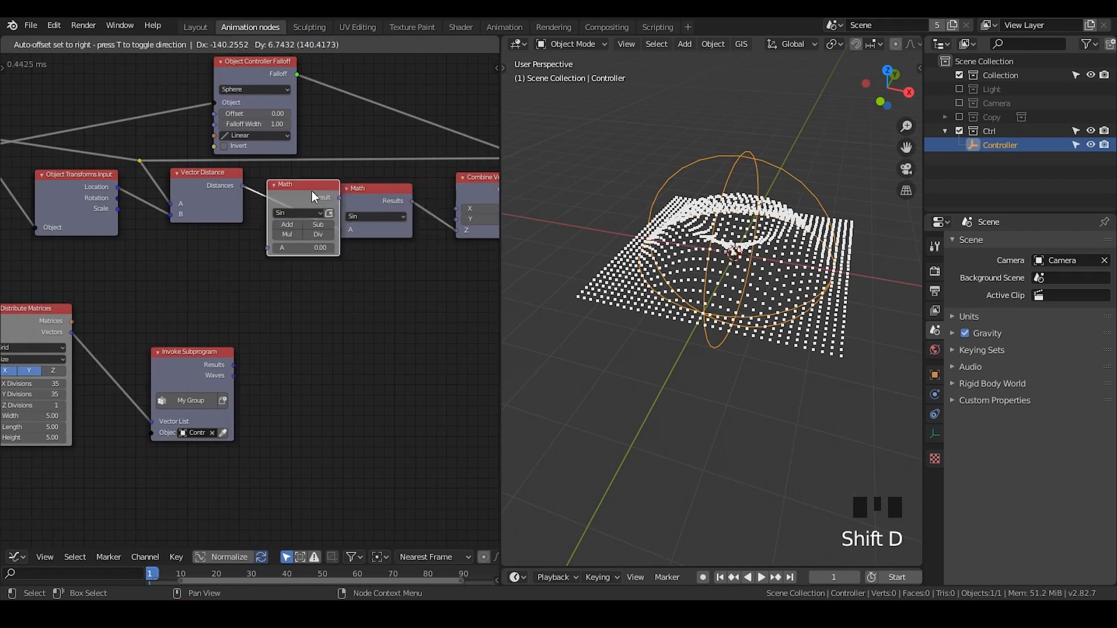
left_click(313, 192)
left_click(305, 233)
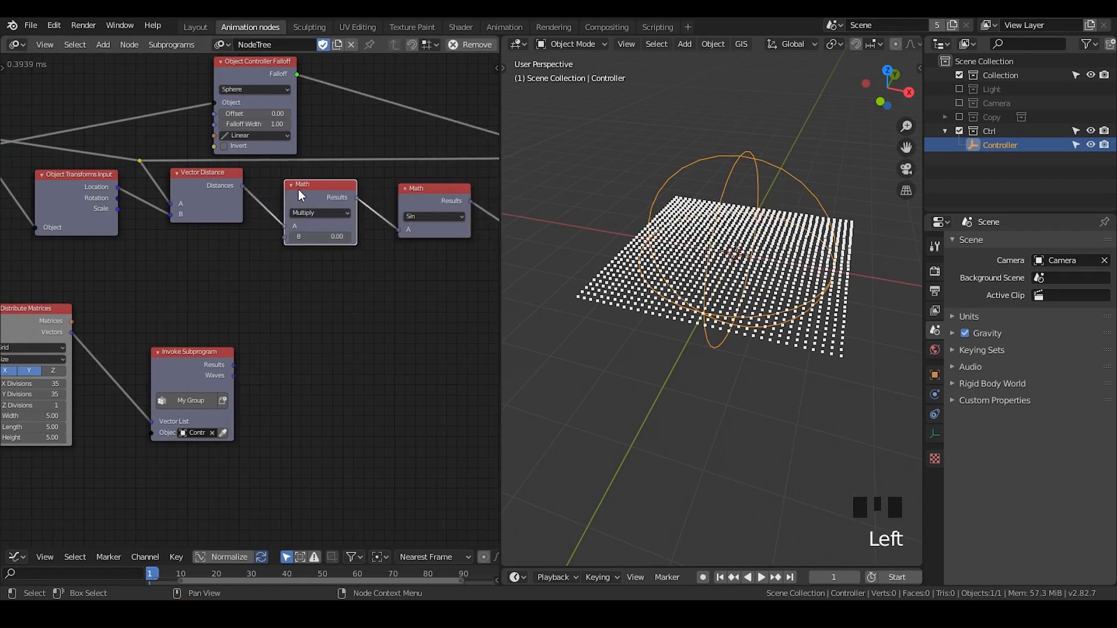
left_click(323, 236)
type("1")
key("Return")
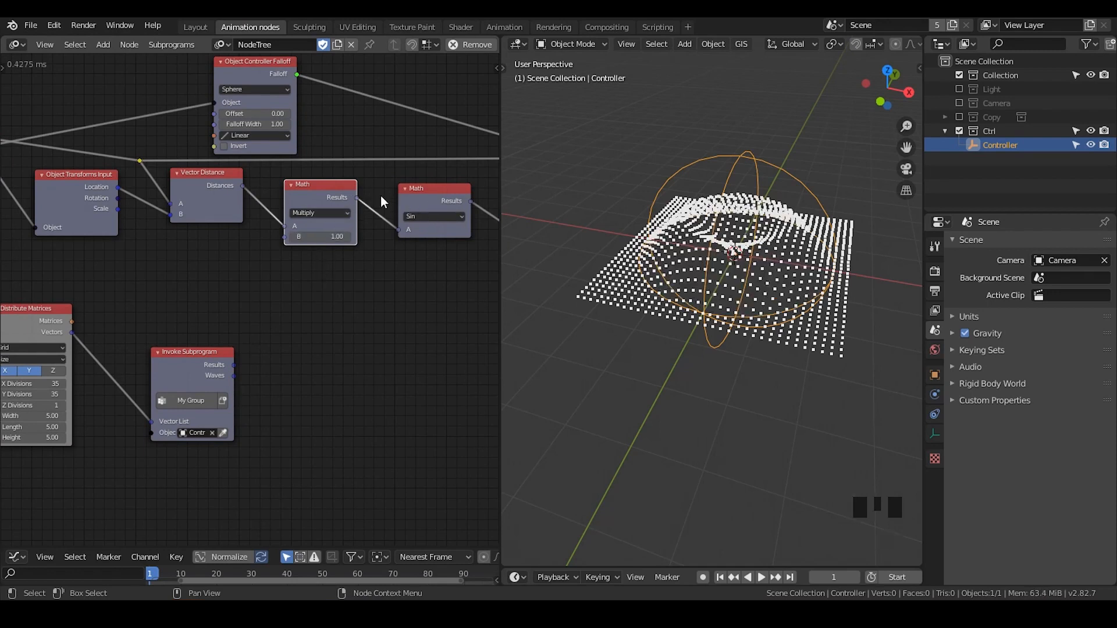
Move the 3D Viewer node beside Invoke Subprogram and link the subprogram's Results output to its Data input
middle_click_drag(359, 217, 281, 173)
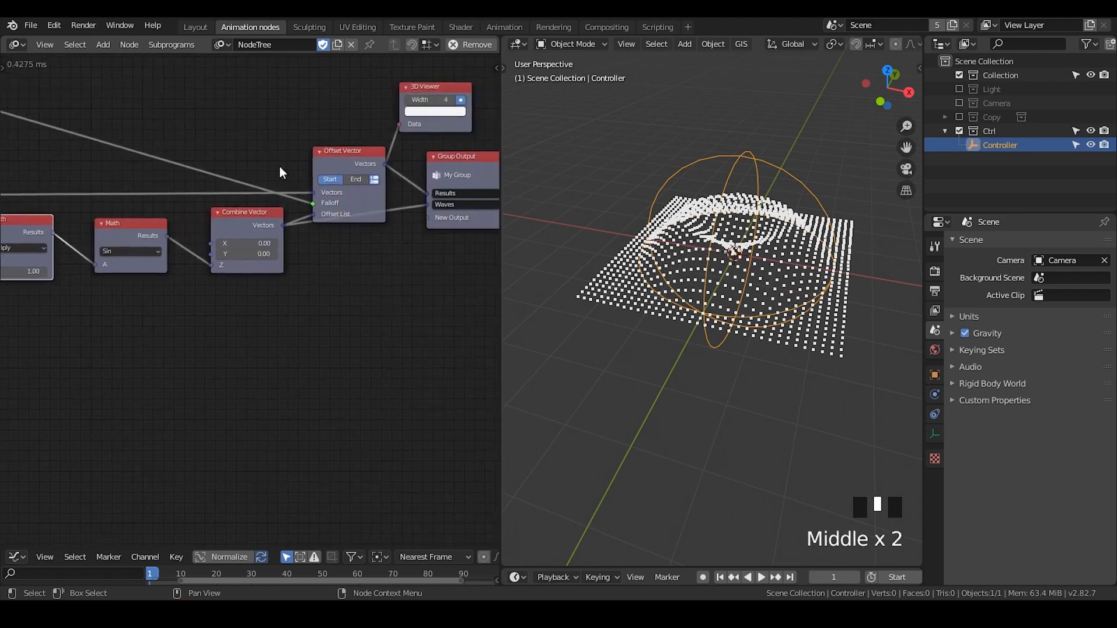
left_click_drag(398, 124, 402, 148)
left_click_drag(427, 101, 121, 344)
middle_click_drag(53, 335, 343, 259)
key("g")
left_click(239, 307)
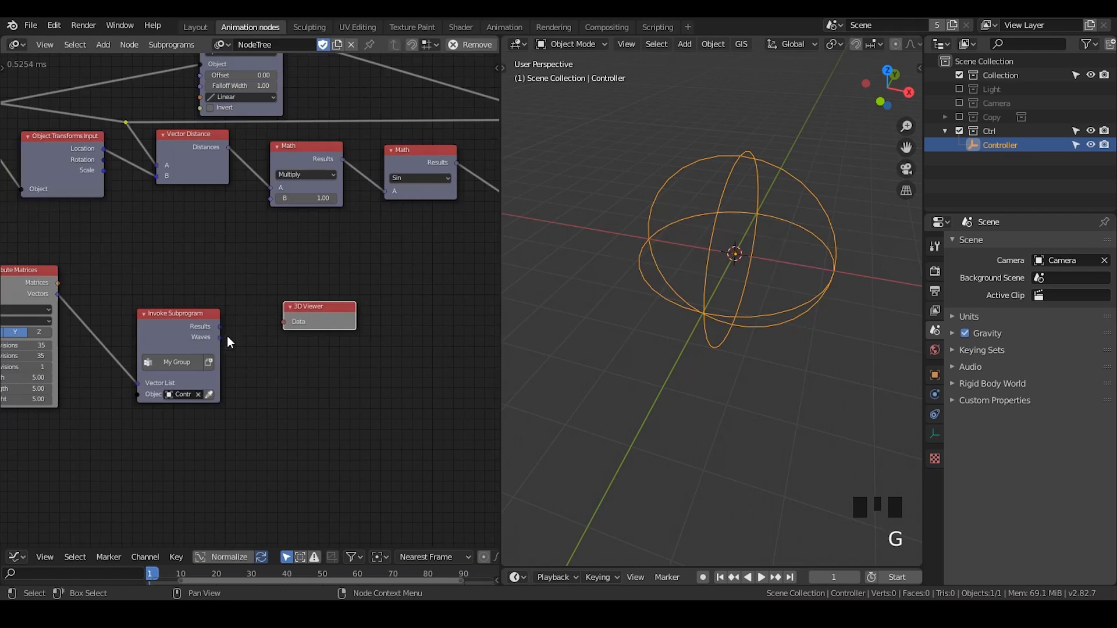
left_click_drag(220, 337, 289, 306)
Expose the Multiply node's B value as a new Group Input parameter and name it "Wave freq"
middle_click_drag(289, 305, 442, 331)
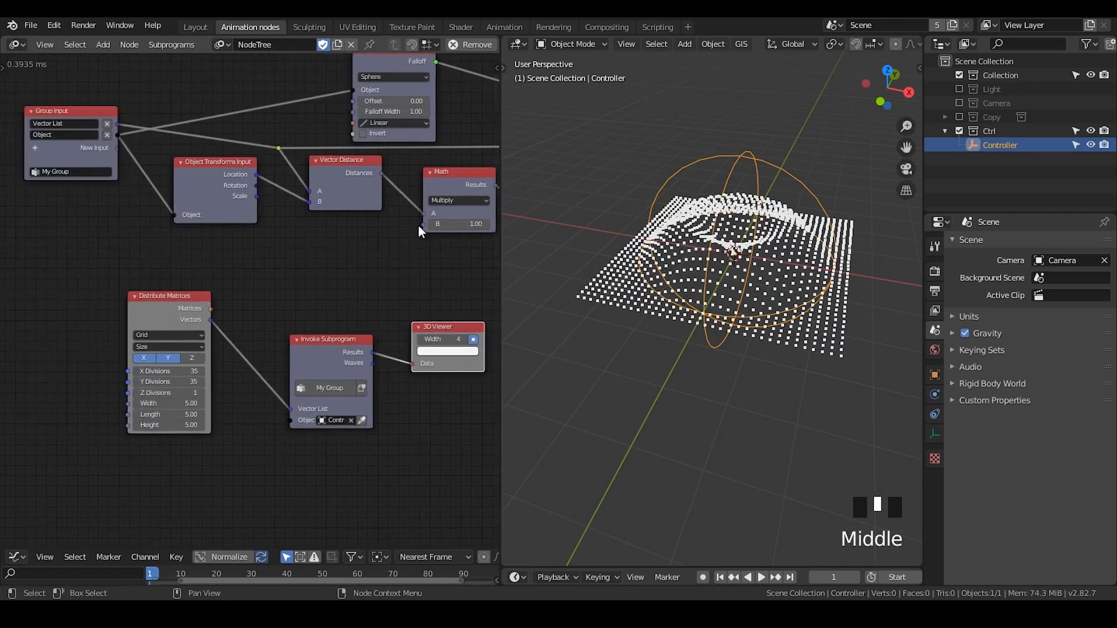
left_click_drag(349, 126, 63, 141)
left_click(65, 145)
type("Wave freq")
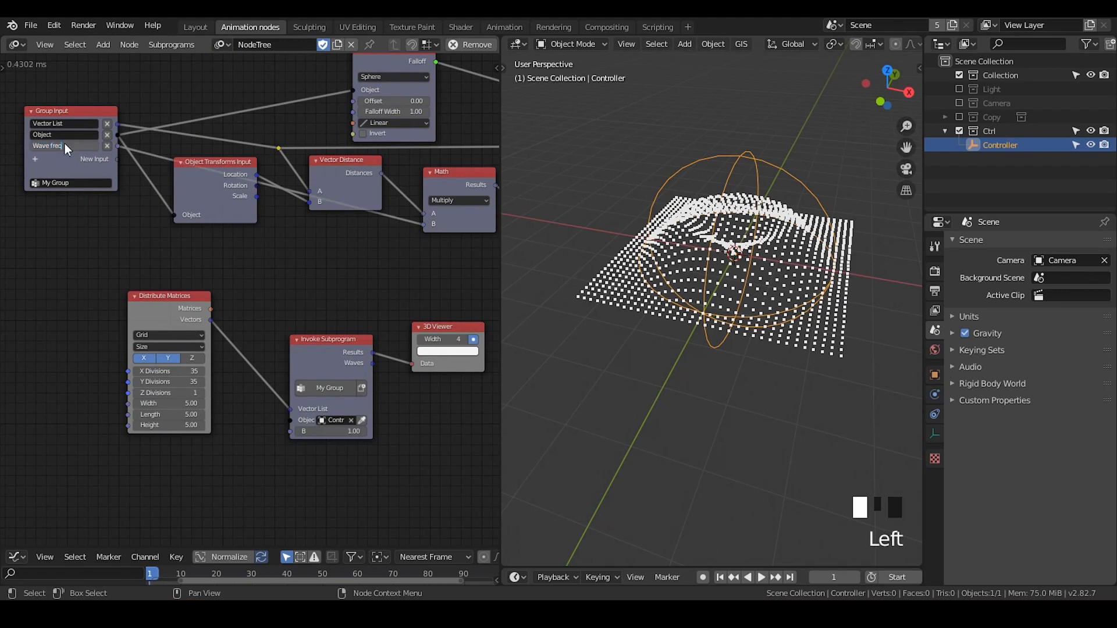
left_click(125, 168)
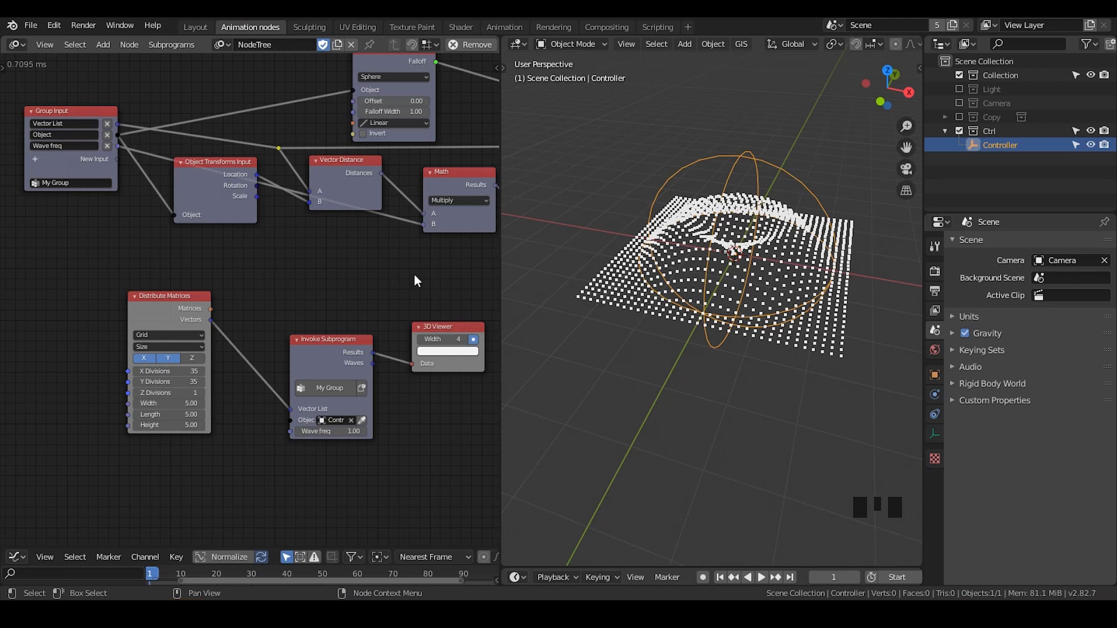
Duplicate the Multiply Math node and insert the copy between the Sin and Combine Vector nodes, keeping its operation as Multiply
middle_click_drag(417, 281, 163, 263)
left_click(190, 165)
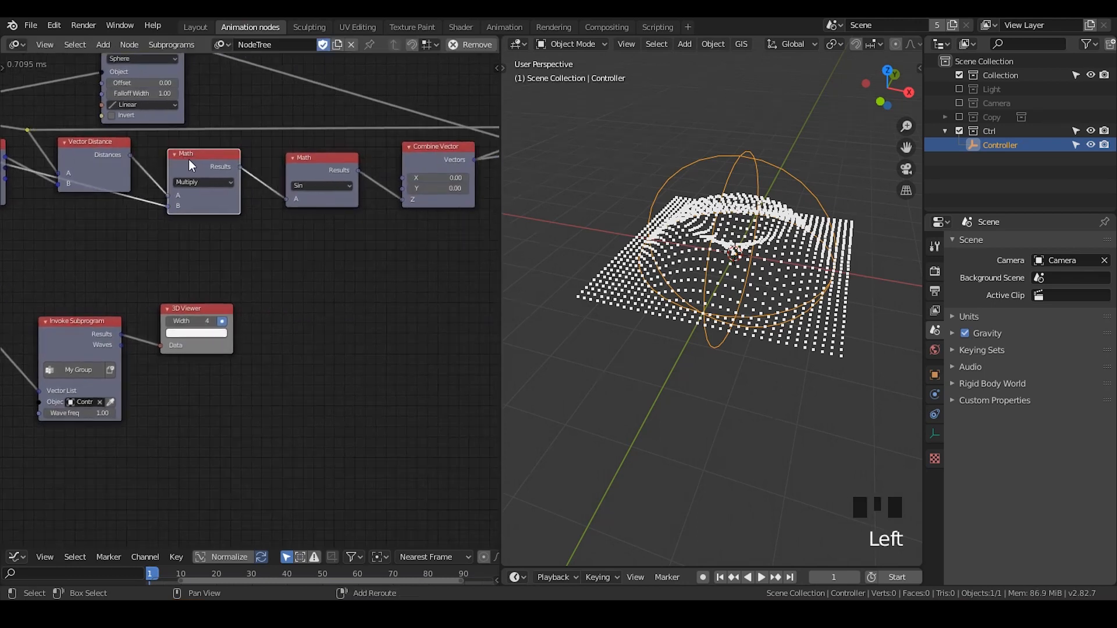
key("shift+d")
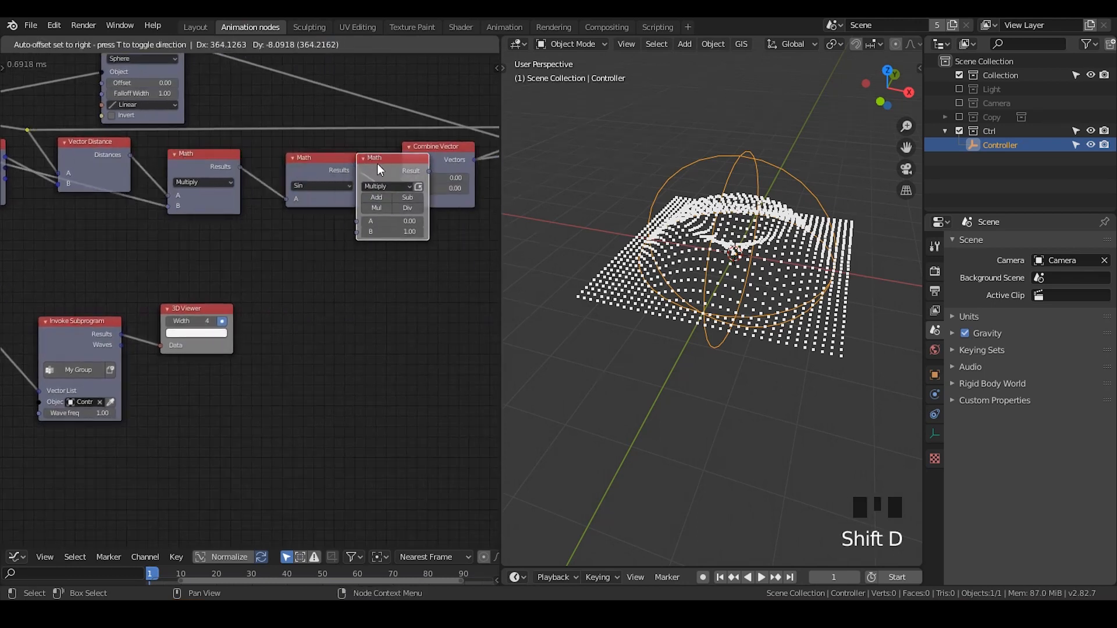
left_click(441, 169)
left_click(440, 168)
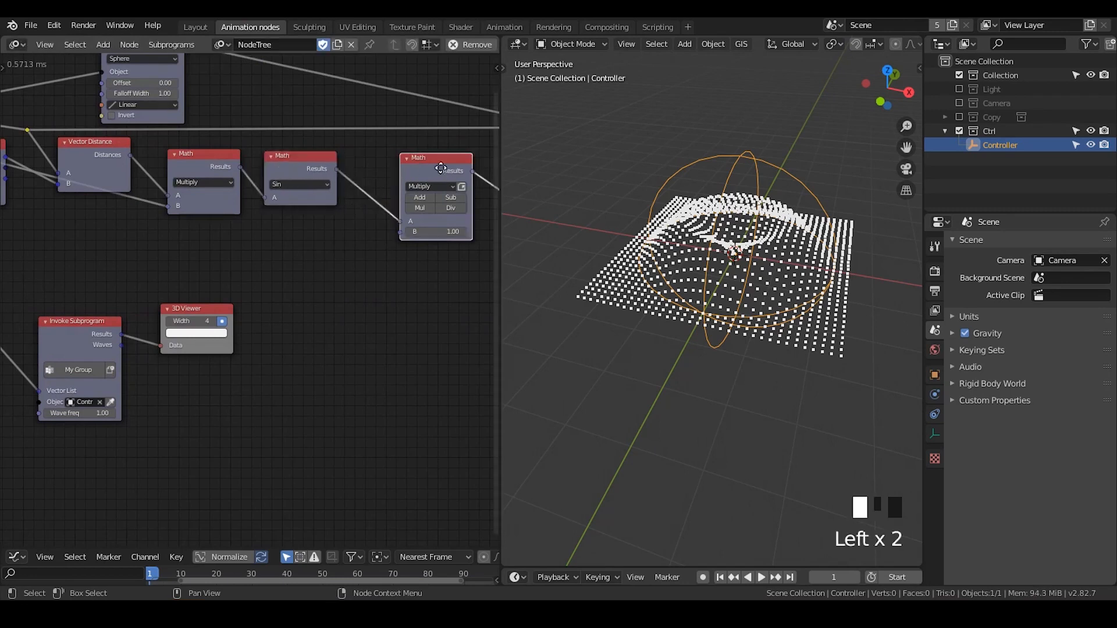
left_click_drag(441, 168, 389, 164)
left_click(370, 202)
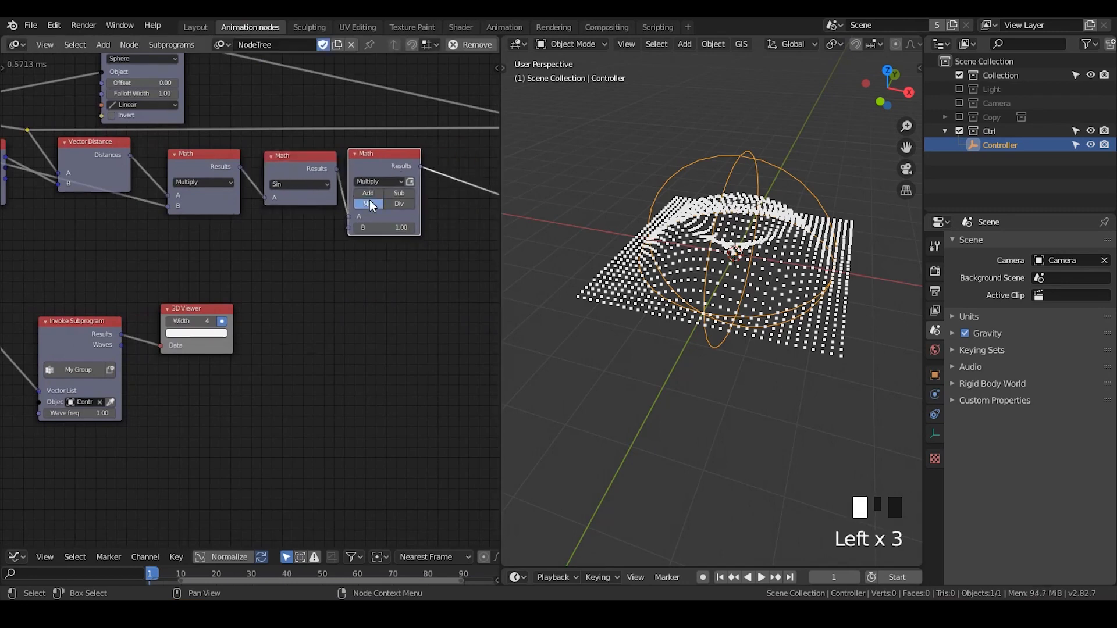
Expose the second Multiply node's B value as a new Group Input parameter and name it "Wave Amp"
scroll(297, 287, "down", 3)
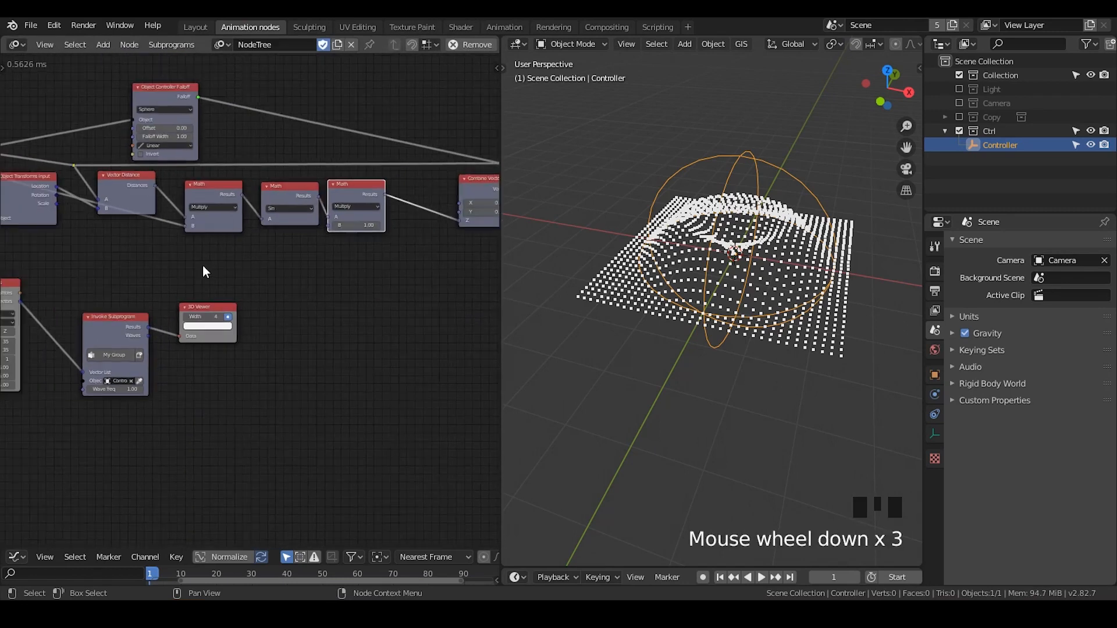
middle_click_drag(203, 267, 422, 230)
left_click_drag(456, 214, 31, 160)
left_click(32, 160)
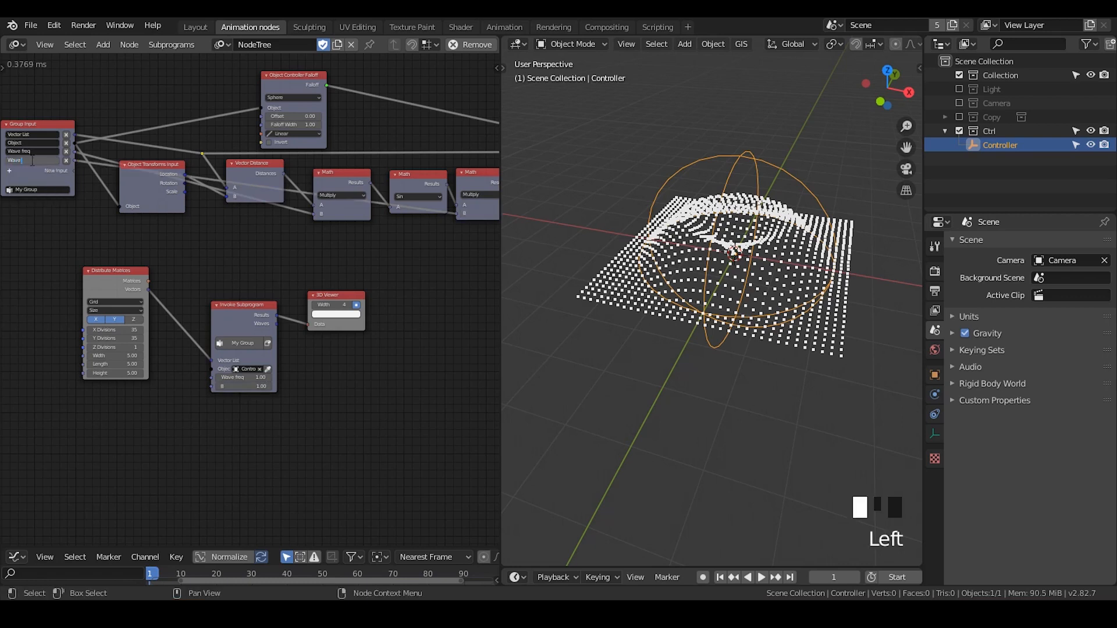
type("Wave Amp")
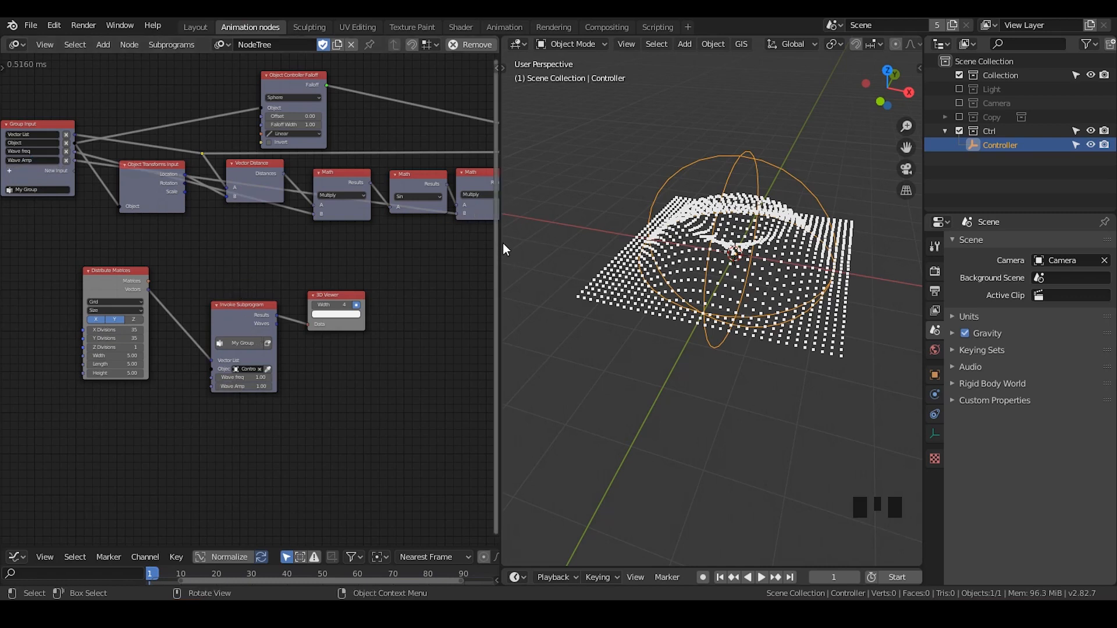
Widen the node editor and move the Invoke Subprogram node slightly upward
left_click_drag(501, 243, 621, 242)
scroll(205, 208, "up", 6)
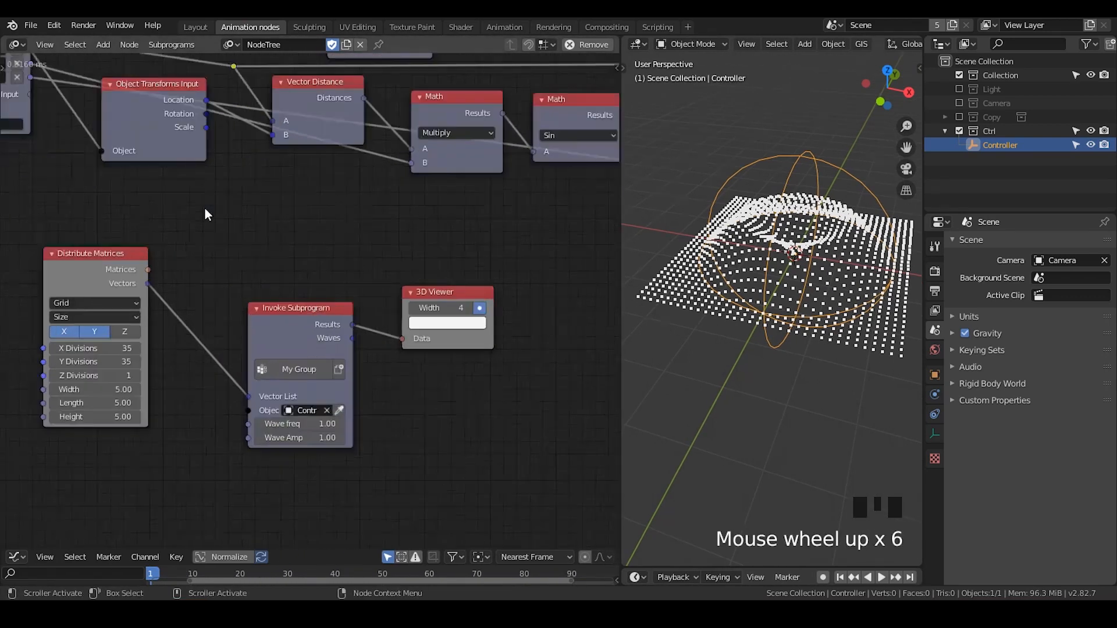
middle_click_drag(205, 208, 430, 379)
left_click_drag(468, 348, 461, 326)
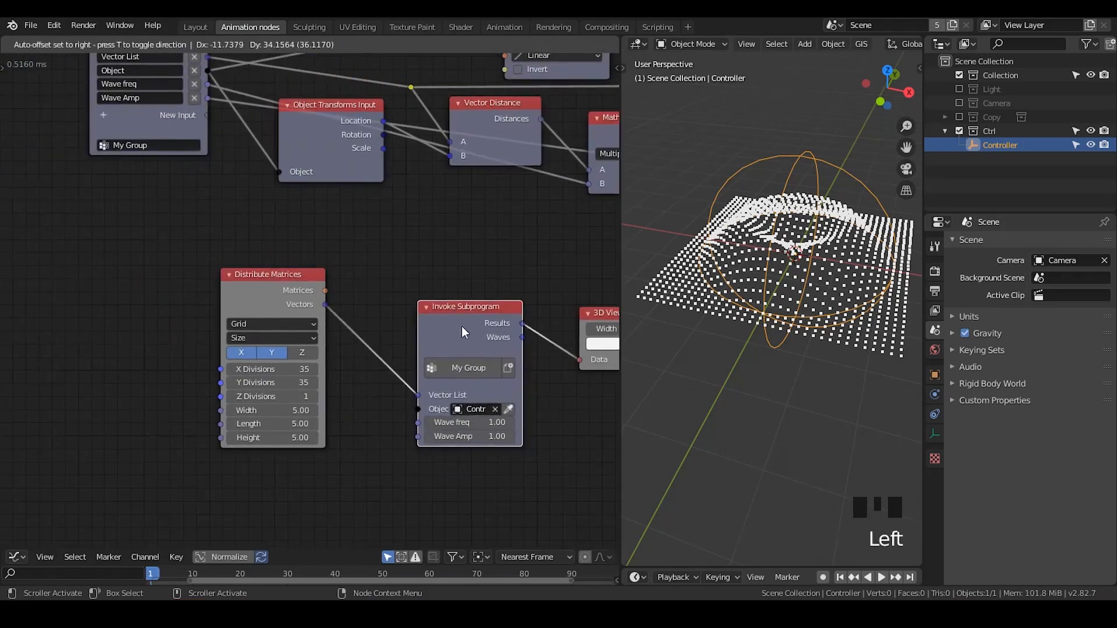
Open the advanced settings of the Group Input node to reach its parameter defaults
middle_click_drag(289, 217, 326, 311)
left_click(213, 133)
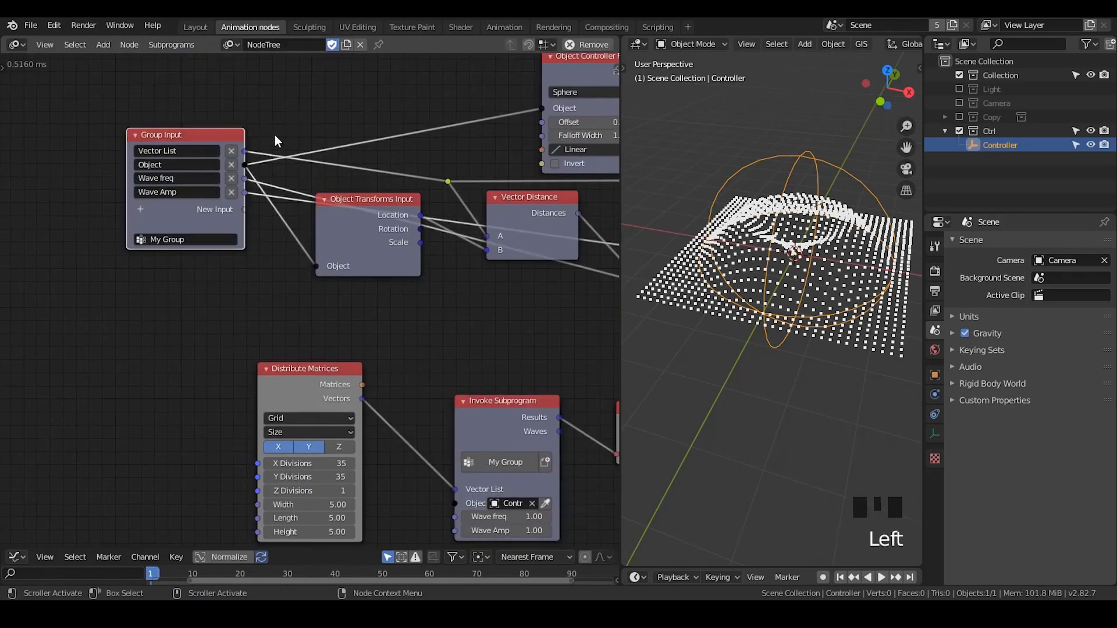
key("u")
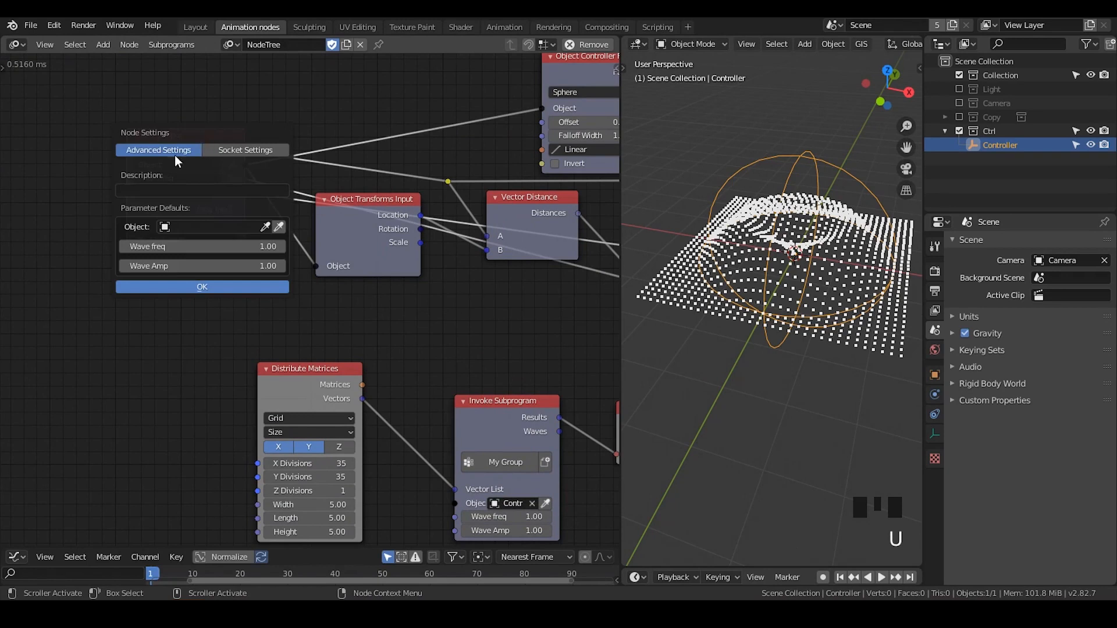
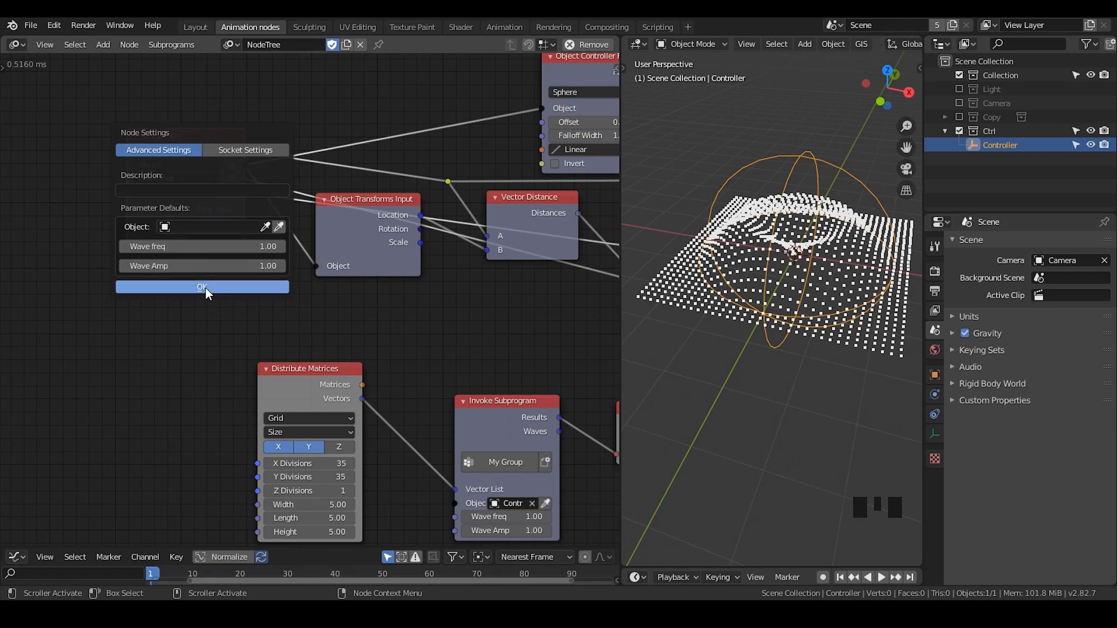
Review the parameter defaults in the Group Input node's advanced settings and close them
left_click(205, 288)
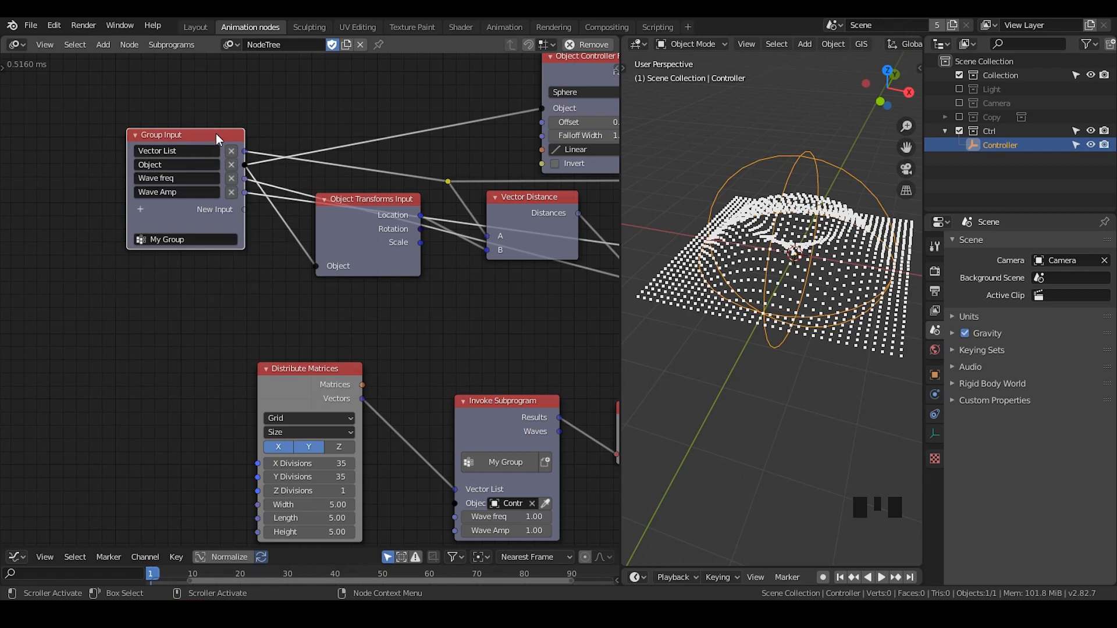
key("n")
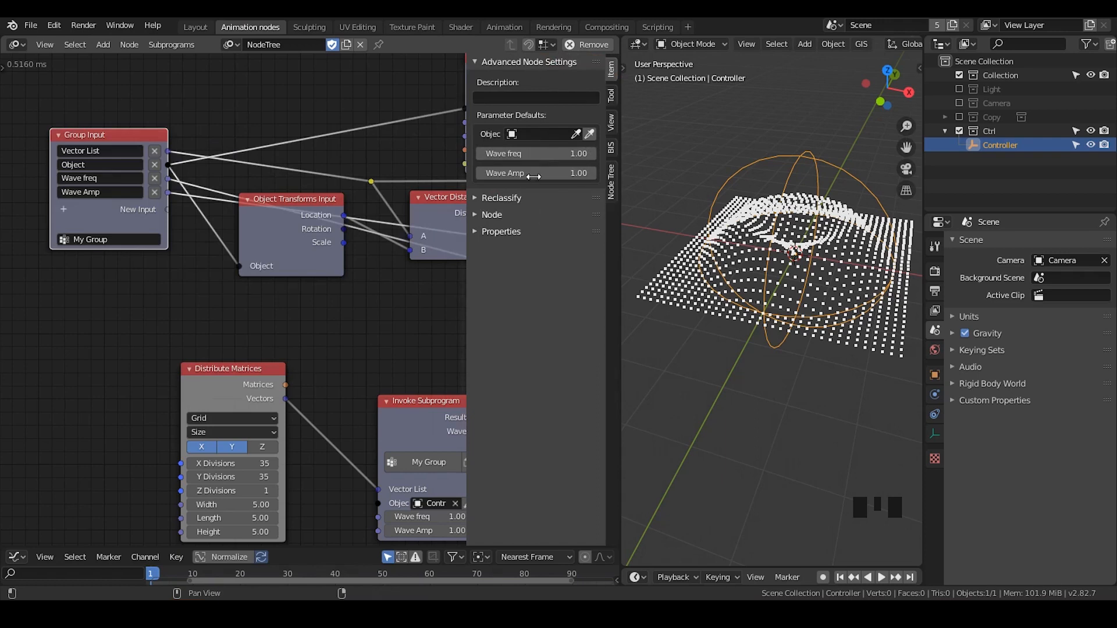
key("n")
key("u")
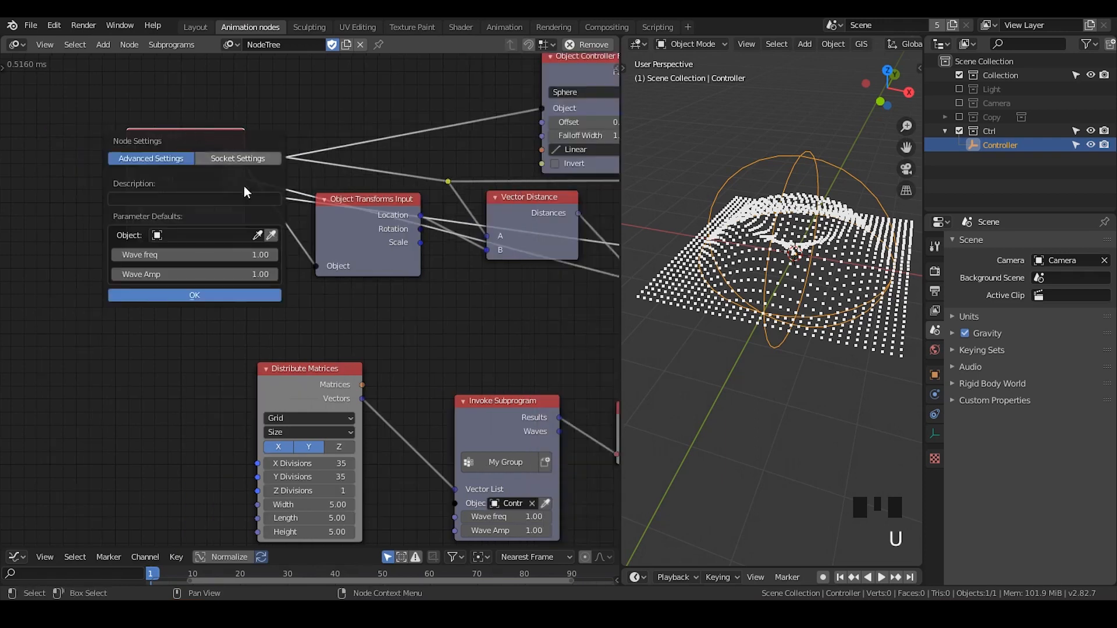
left_click(194, 297)
Move the Invoke Subprogram and 3D Viewer nodes slightly up, keeping them beside the Distribute Matrices node
middle_click_drag(439, 324, 381, 256)
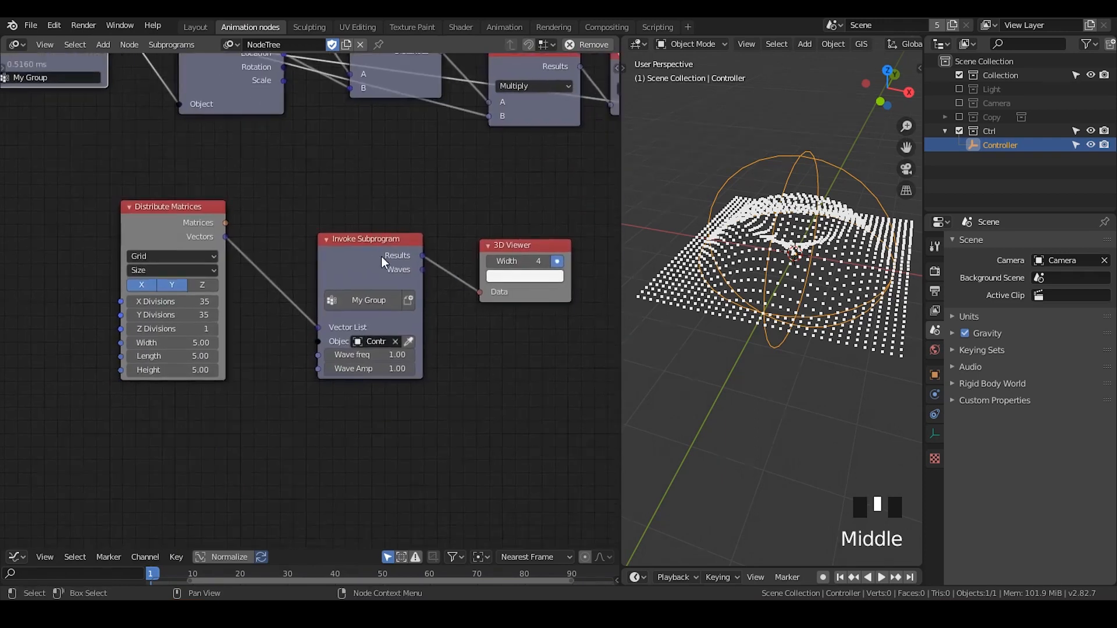
left_click_drag(379, 254, 363, 216)
middle_click_drag(414, 223, 350, 225)
left_click_drag(435, 243, 421, 213)
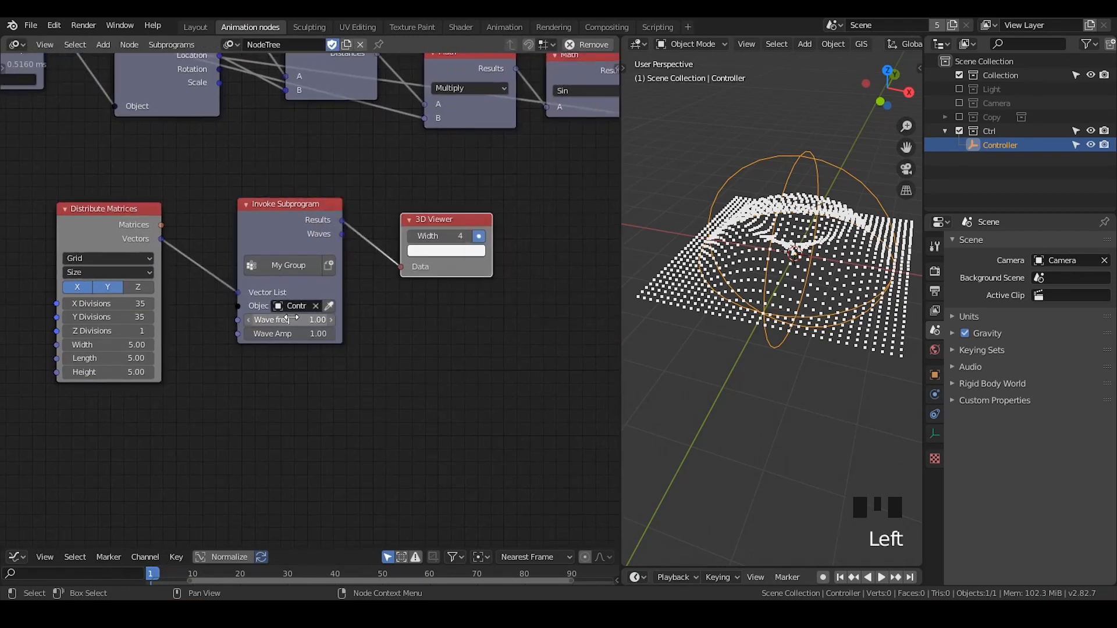
Set the Invoke Subprogram node's Wave Amp to 1 and Wave freq to 2, and nudge the node slightly downward
mouse_move(284, 318)
left_mouse_down()
mouse_move(349, 318)
mouse_move(269, 334)
mouse_move(291, 333)
left_mouse_up()
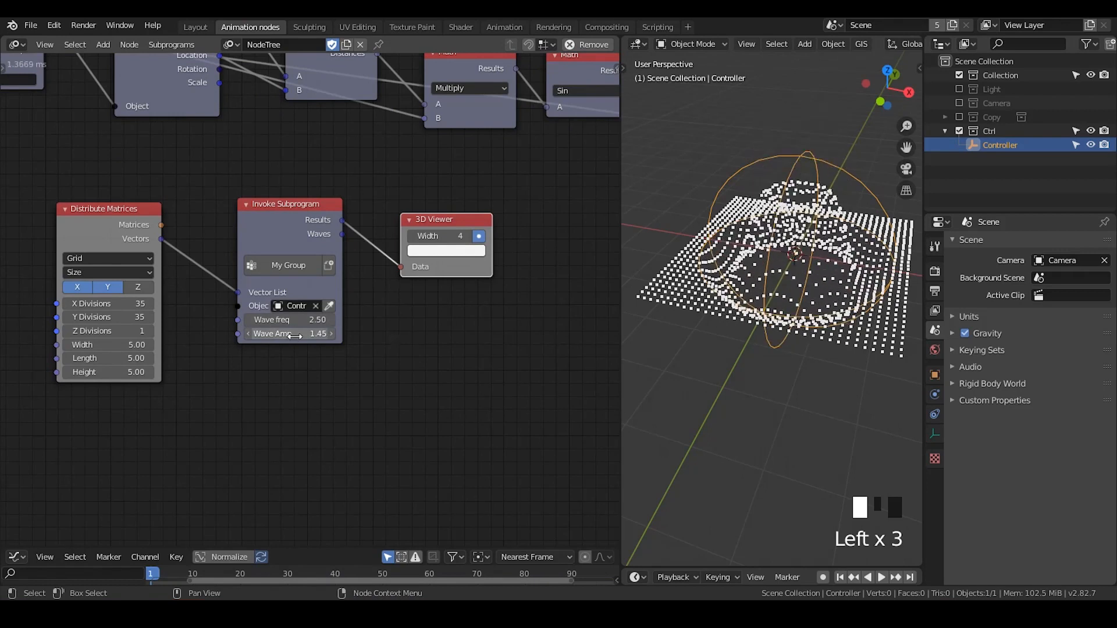
left_click(330, 337)
type("1")
key("Return")
left_click(304, 320)
type("2")
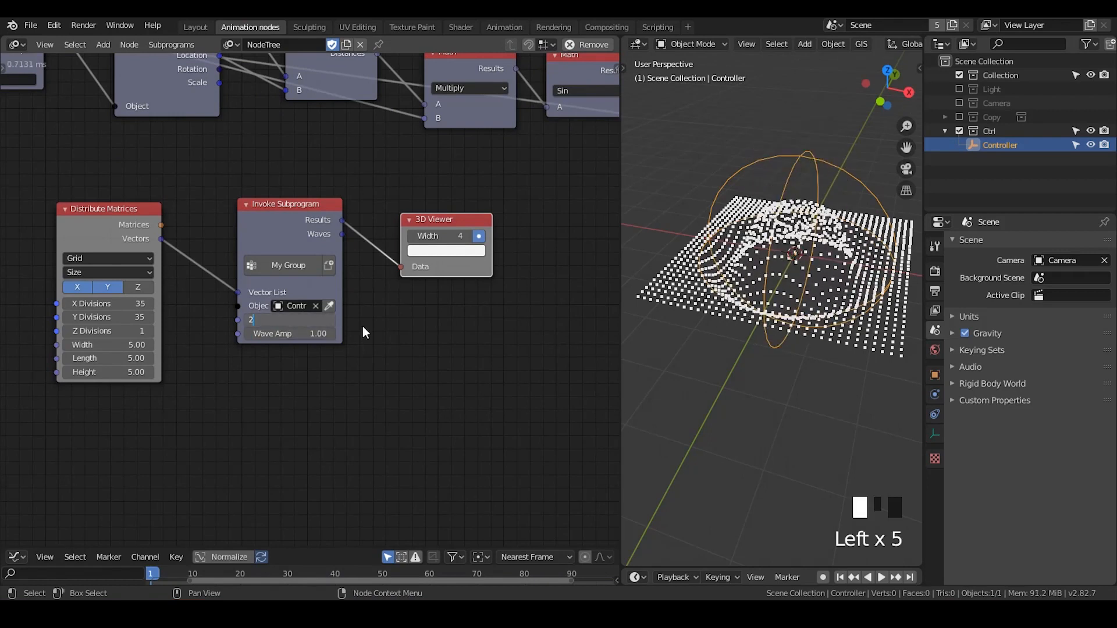
key("Return")
left_click_drag(304, 230, 304, 240)
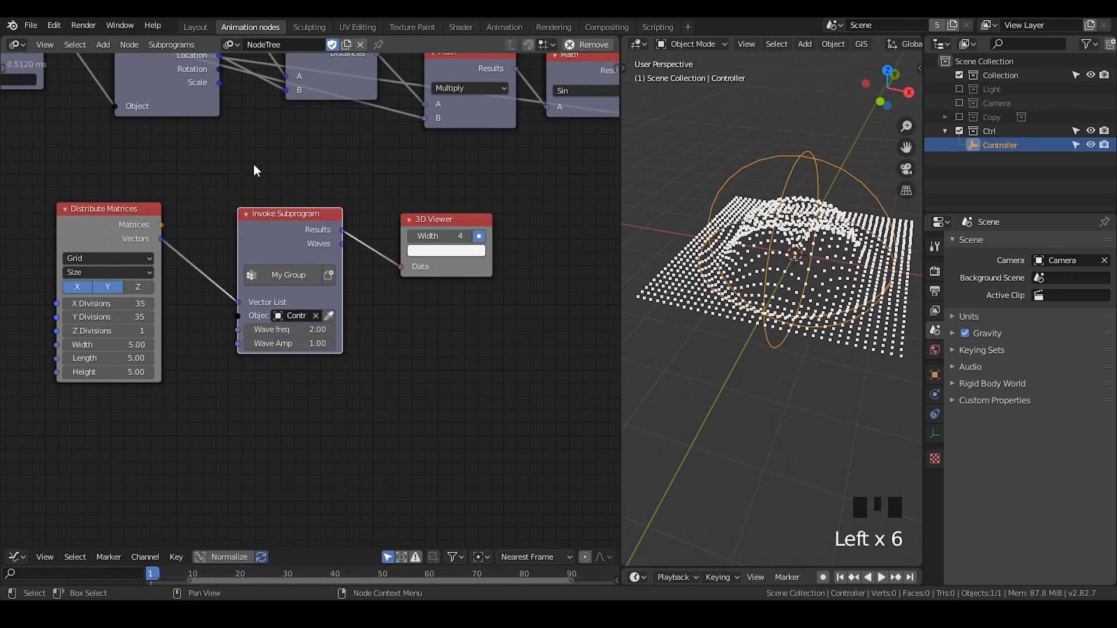
Collapse the Object Transforms Input and Vector Distance nodes and place them in a row before the Multiply node
middle_click_drag(254, 170, 286, 287)
left_click(155, 156)
left_click_drag(155, 156, 168, 202)
left_click_drag(346, 158, 350, 150)
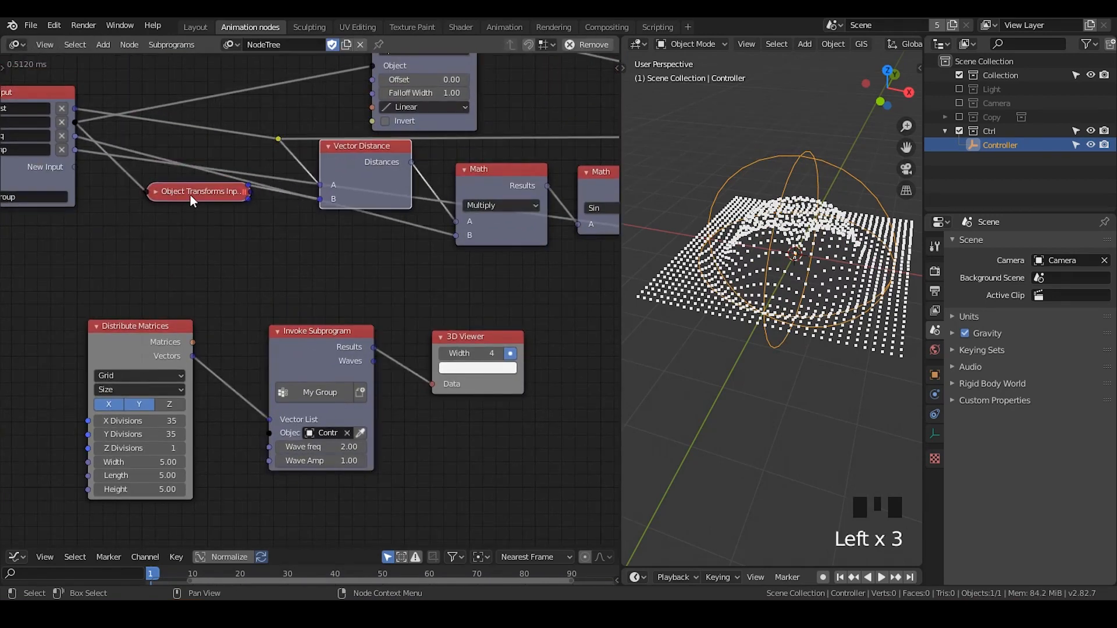
left_click_drag(192, 200, 184, 207)
left_click_drag(340, 147, 346, 196)
left_click(318, 185)
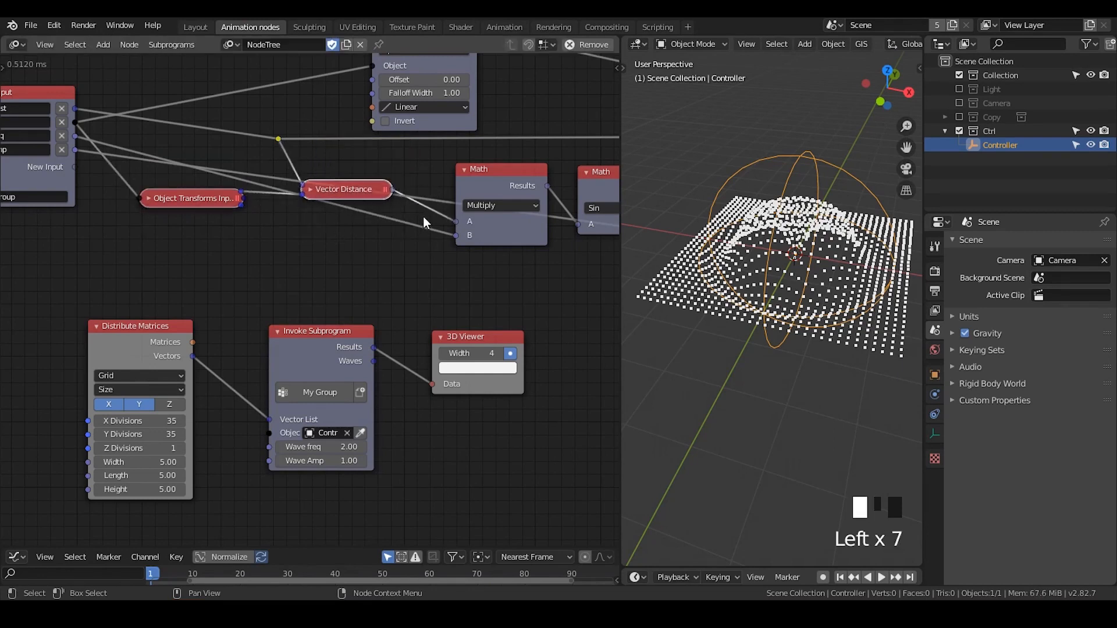
Expose the Object Controller Falloff node's Offset, Falloff Width and Interpolation as new Group Input parameters
middle_click_drag(423, 217, 305, 273)
scroll(305, 273, "down", 1)
middle_click_drag(362, 182, 414, 144)
left_click_drag(457, 126, 166, 213)
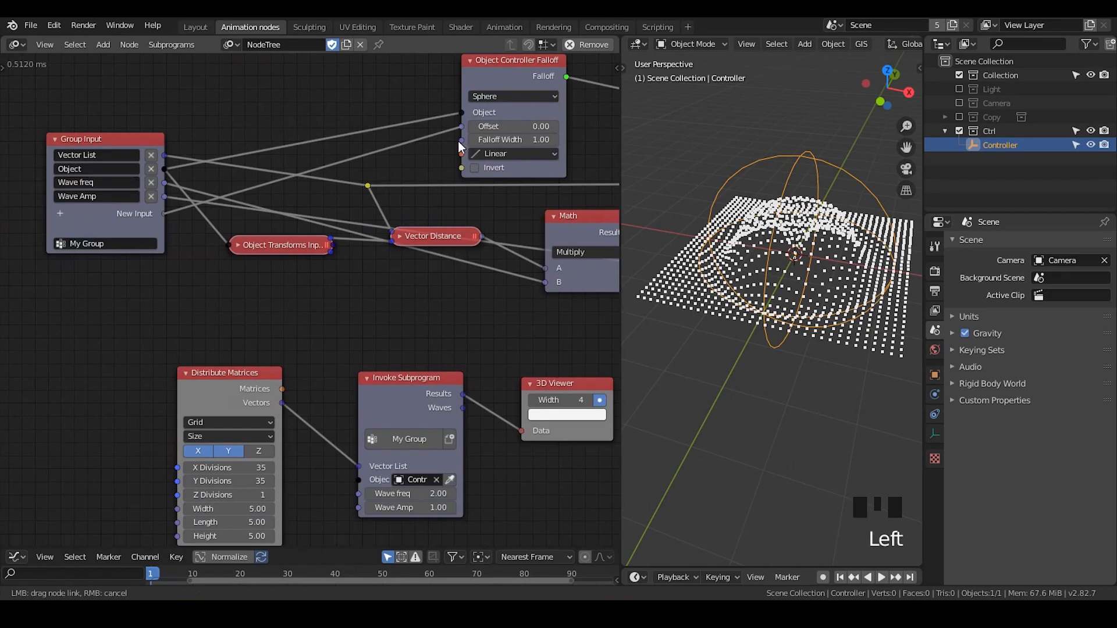
left_click_drag(459, 145, 160, 228)
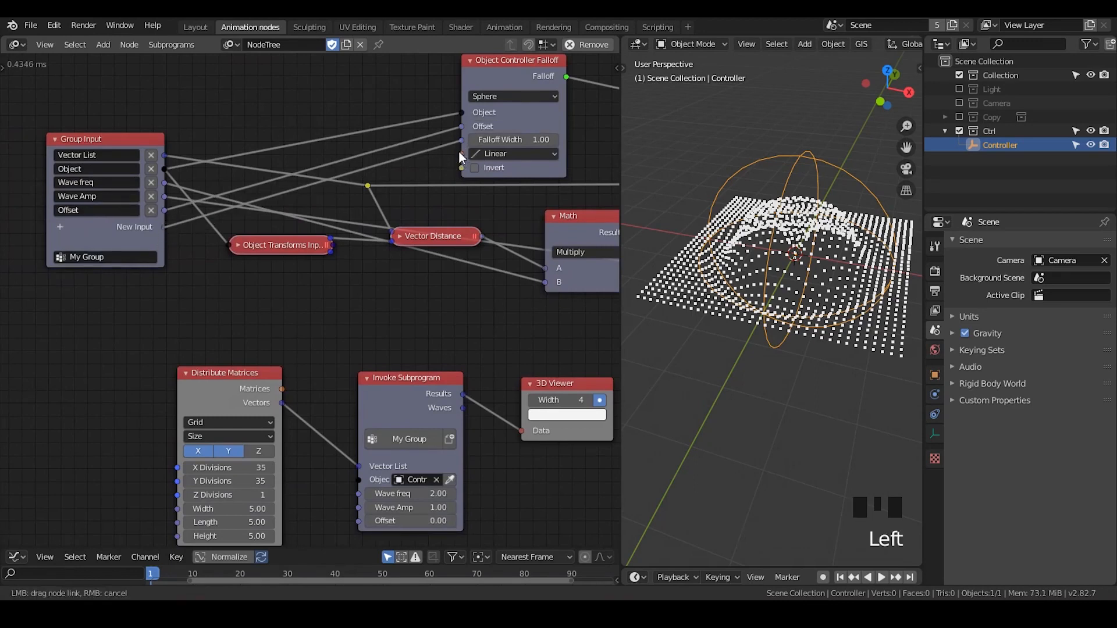
left_click_drag(462, 153, 162, 238)
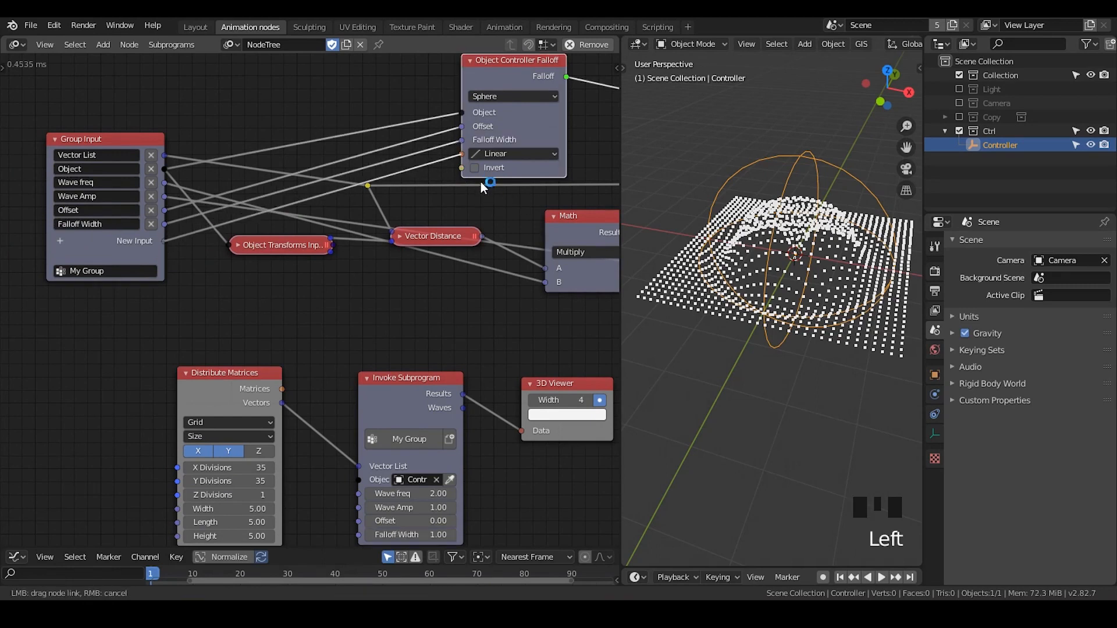
left_click_drag(491, 173, 488, 174)
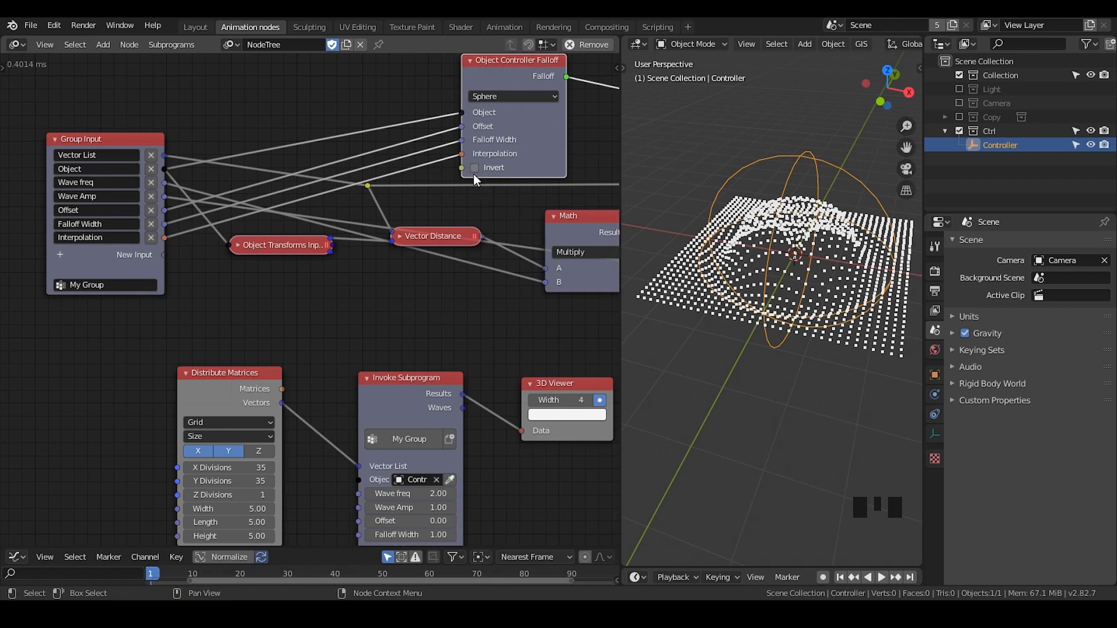
Try the Invert option on the Object Controller Falloff node and inspect its effect on the point grid
left_click(491, 168)
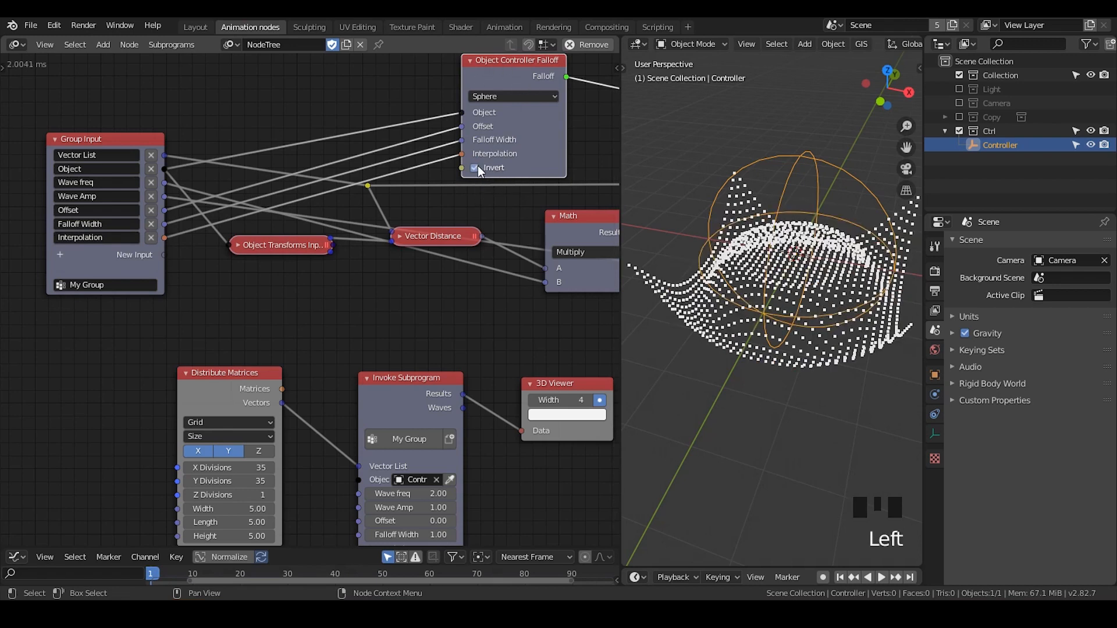
scroll(783, 265, "down", 2)
middle_click_drag(784, 264, 801, 211)
scroll(801, 211, "up", 2)
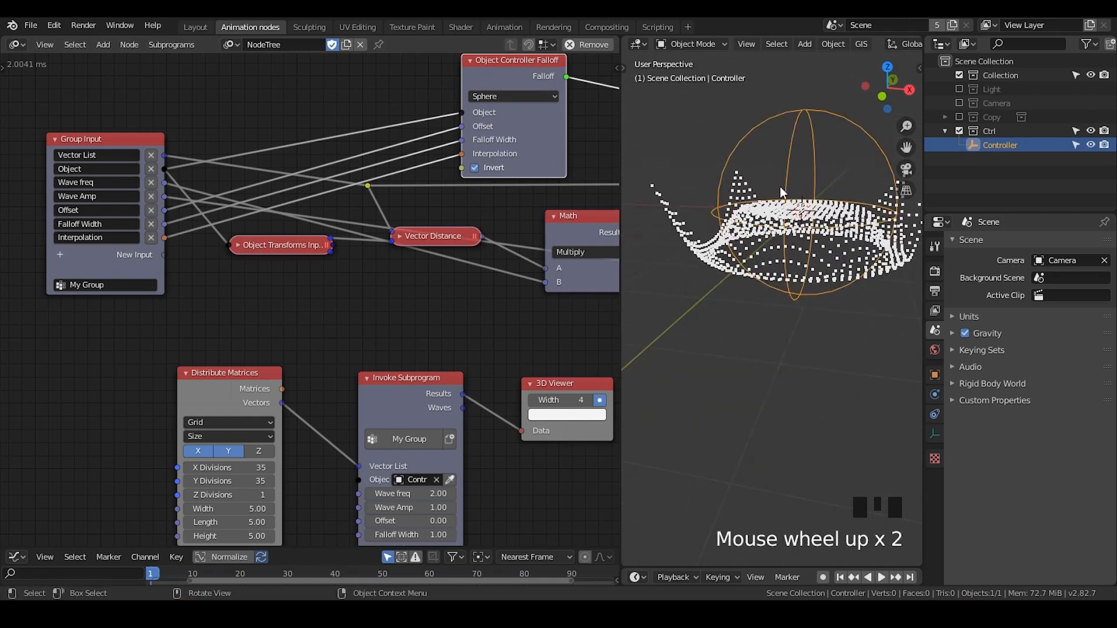
left_click(474, 167)
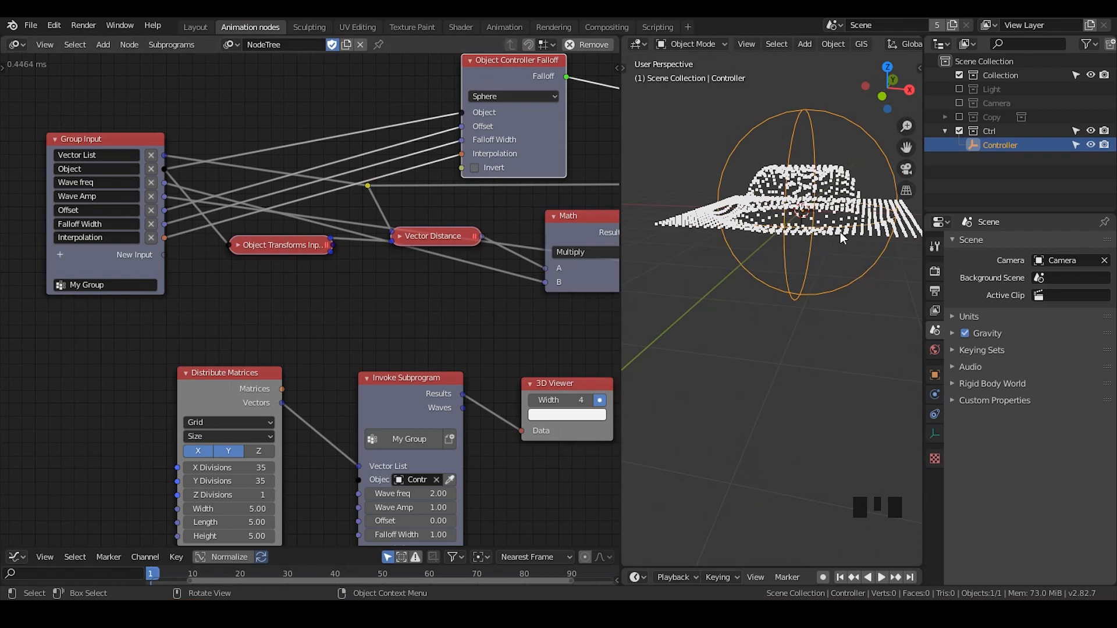
Move the Object Controller Falloff node closer to the Group Input node
left_click_drag(502, 76, 468, 69)
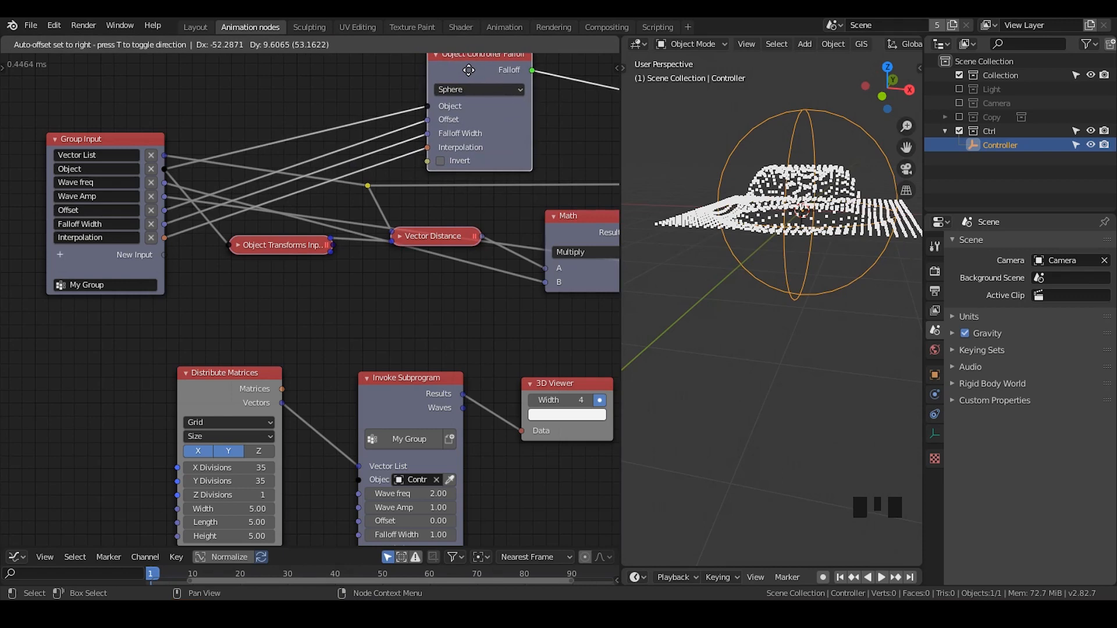
left_click_drag(468, 70, 463, 80)
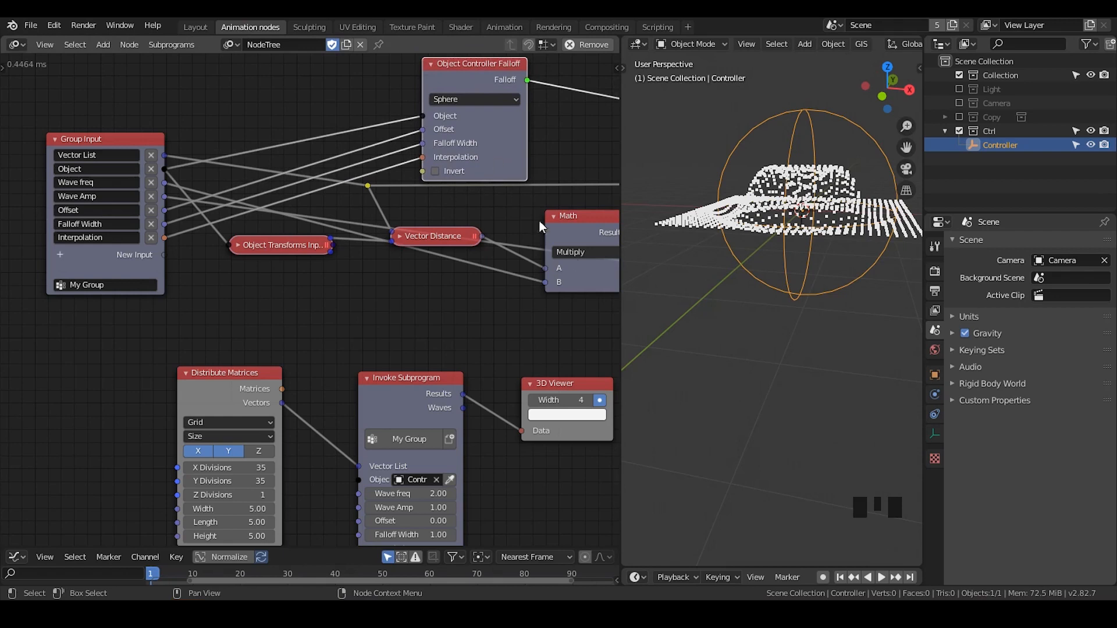
middle_click_drag(538, 219, 486, 221)
scroll(513, 262, "up", 2)
scroll(513, 262, "down", 2)
scroll(500, 230, "up", 1)
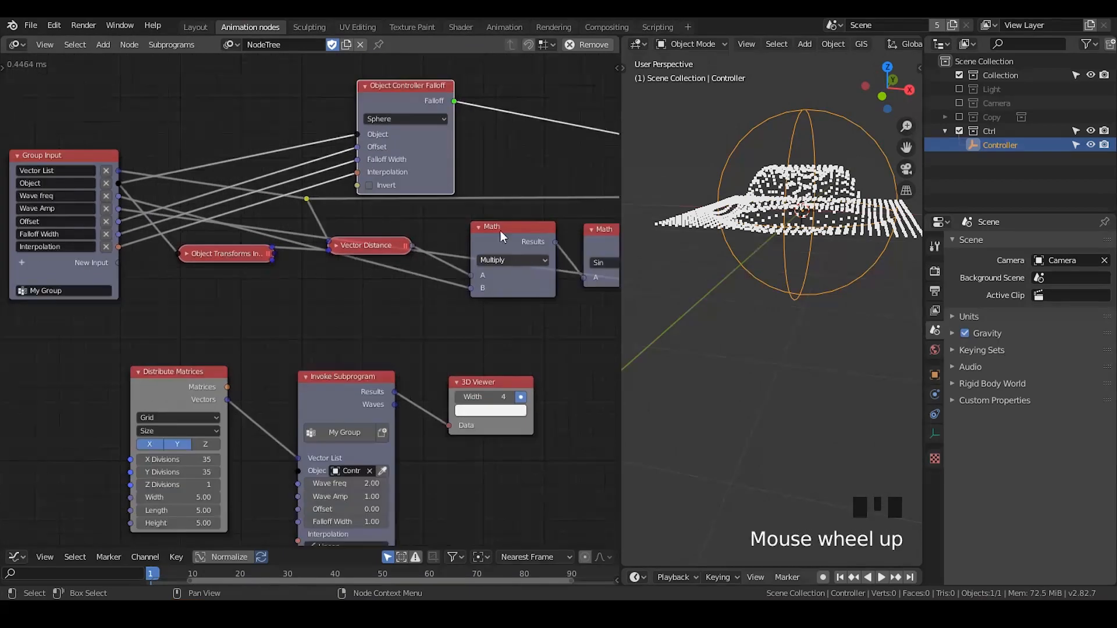
left_click_drag(389, 89, 309, 87)
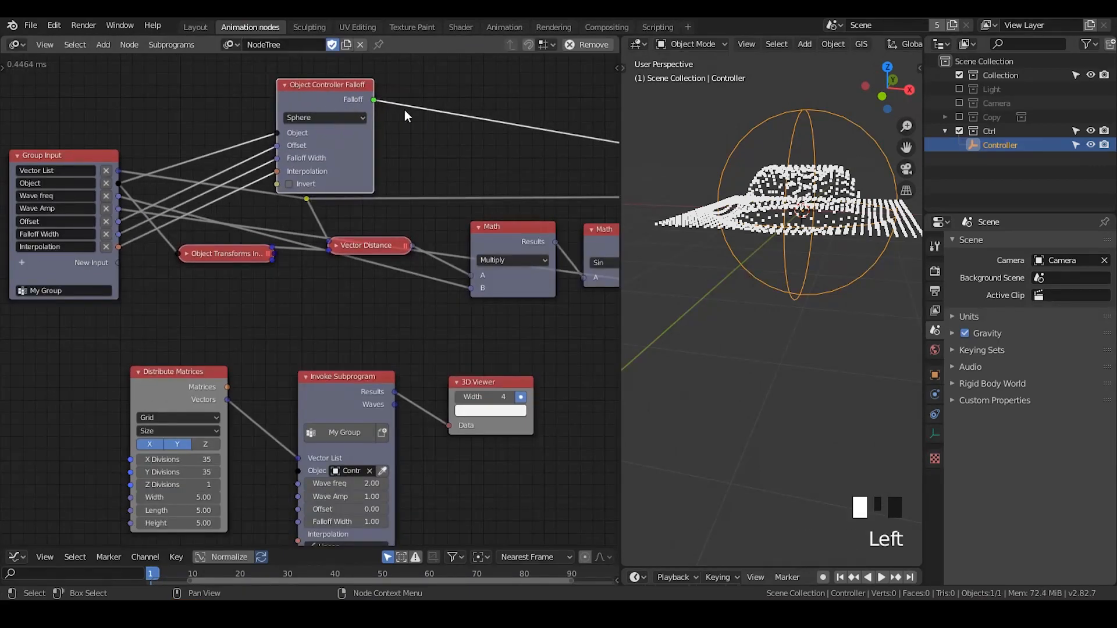
middle_click_drag(314, 366, 375, 294)
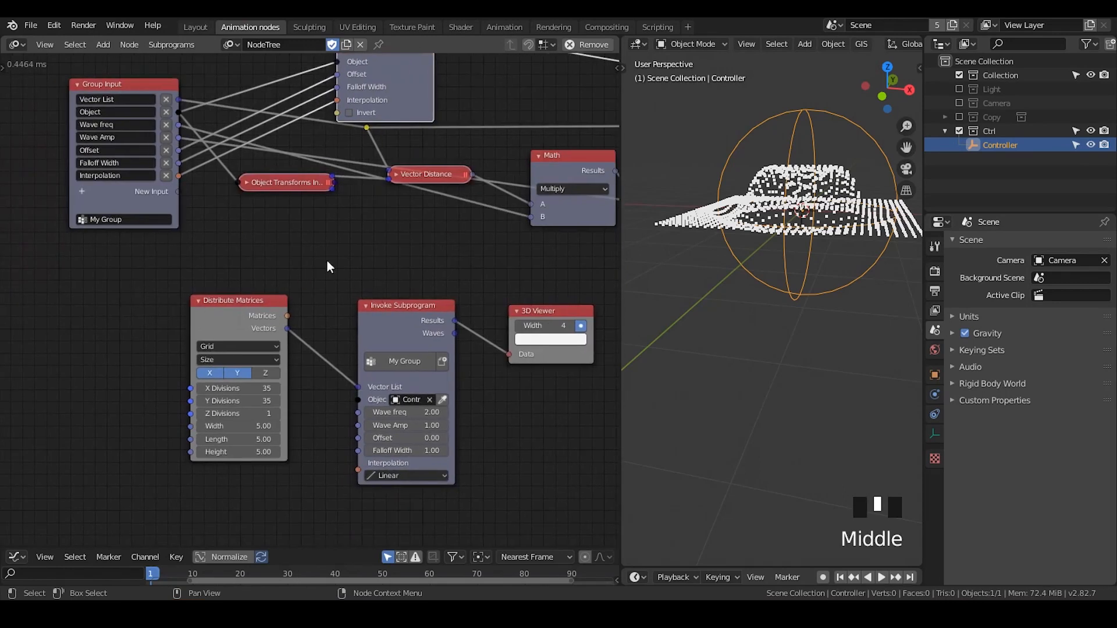
Add a Switch node and place it below the collapsed Vector Distance node
middle_click_drag(376, 250, 330, 312)
key("ctrl+a")
type("sw")
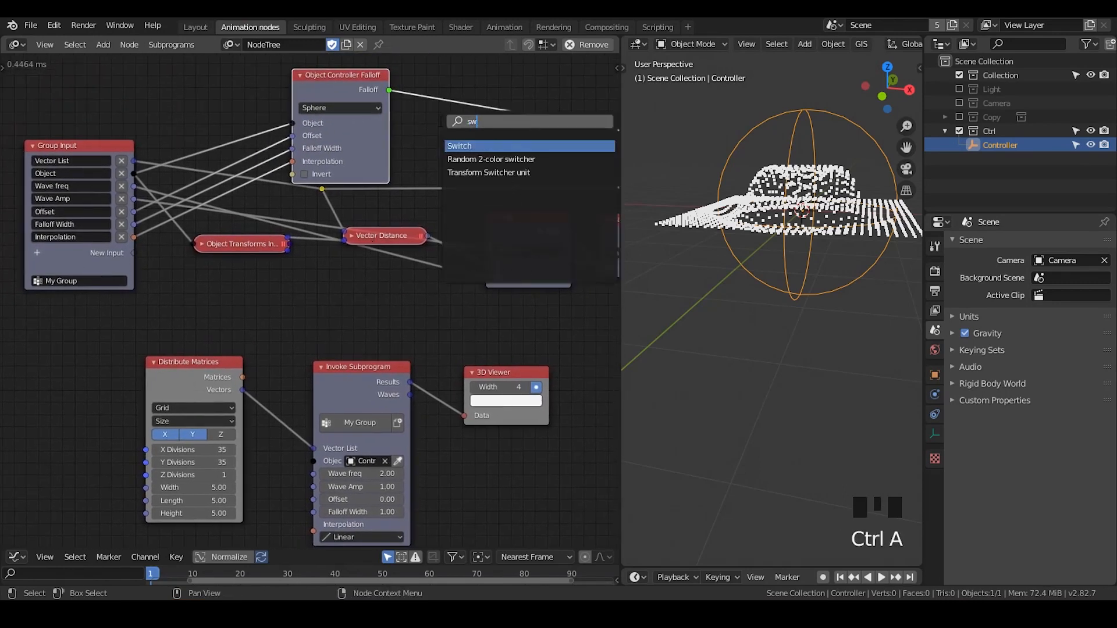
type("itch")
key("Return")
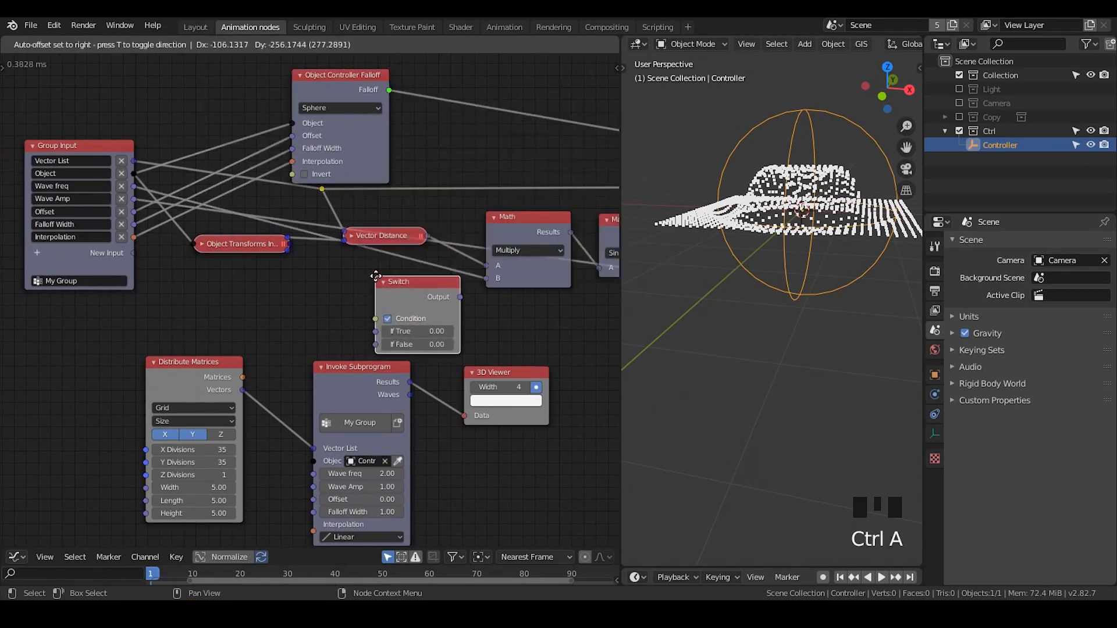
left_click(357, 274)
Add a Boolean parameter to the Group Input node and name it "Customize falloff"
left_click(44, 252)
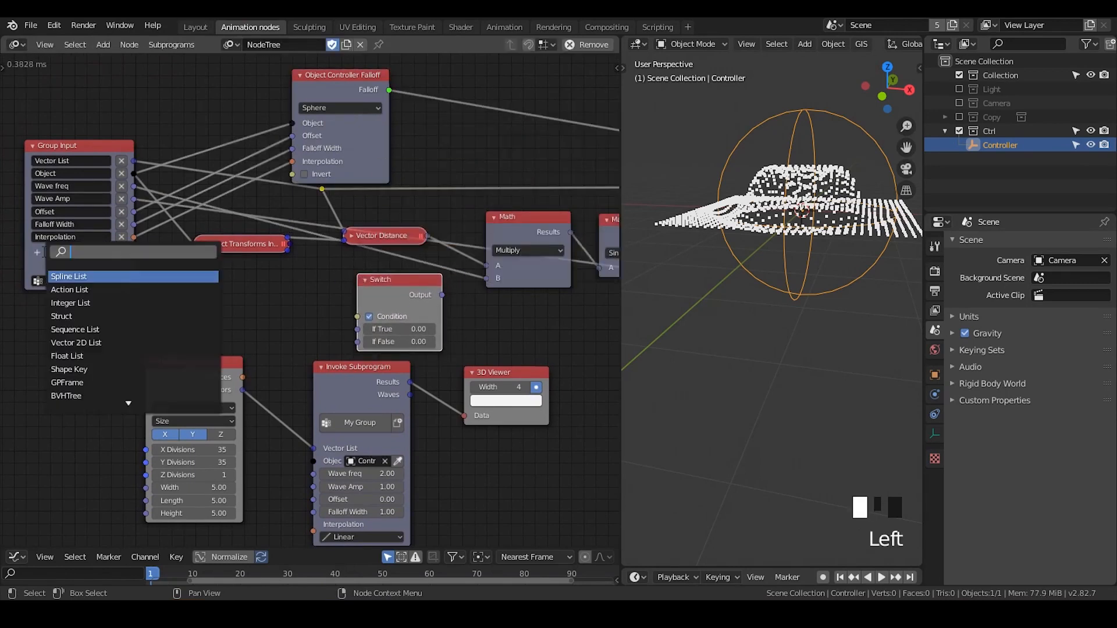
type("boo")
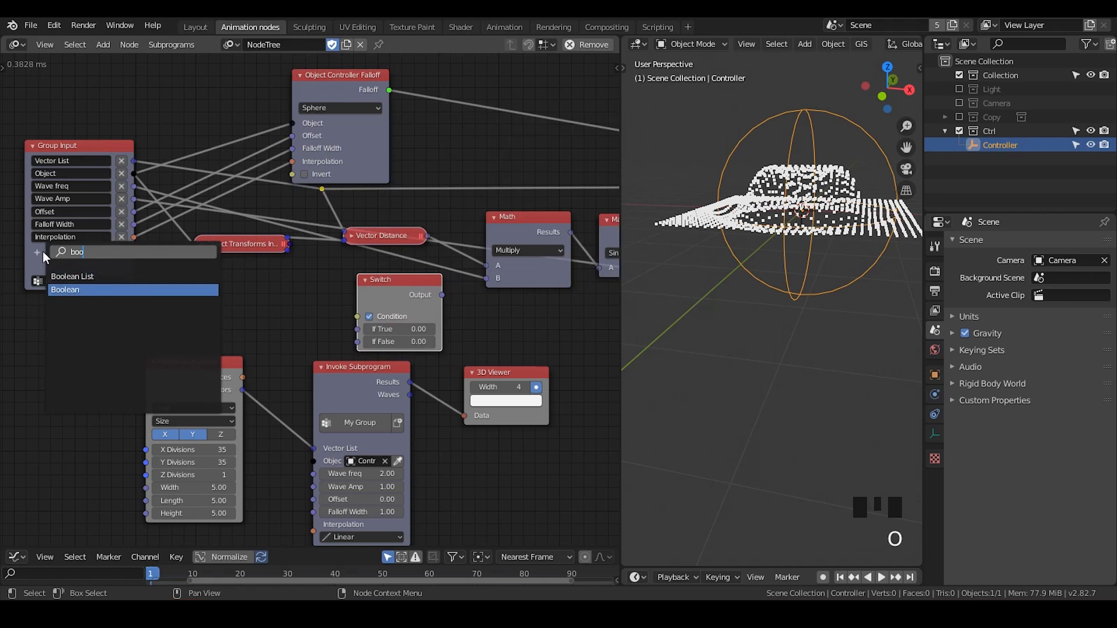
key("Return")
double_click(86, 249)
type("Cu")
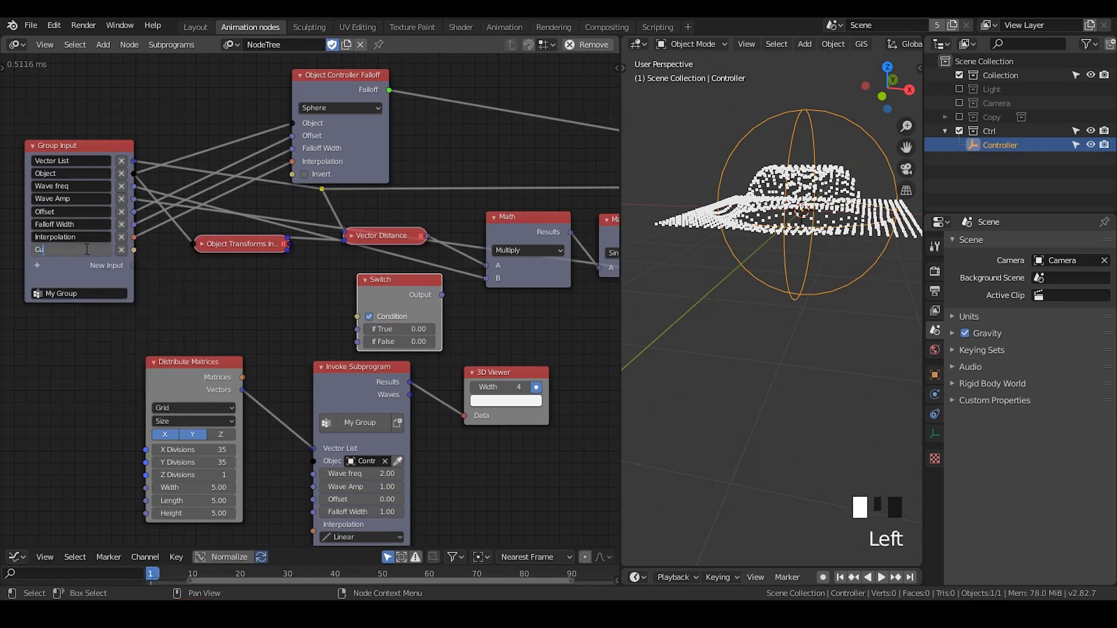
type("stomize fall")
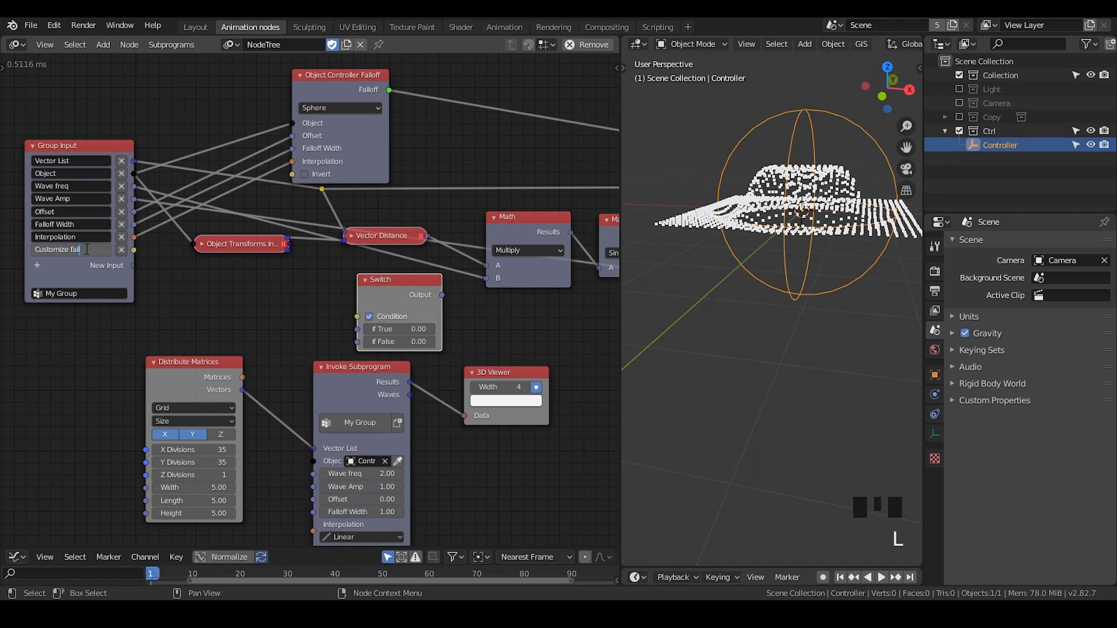
type("off")
key("Return")
Add a Falloff parameter to the Group Input node
left_click(37, 266)
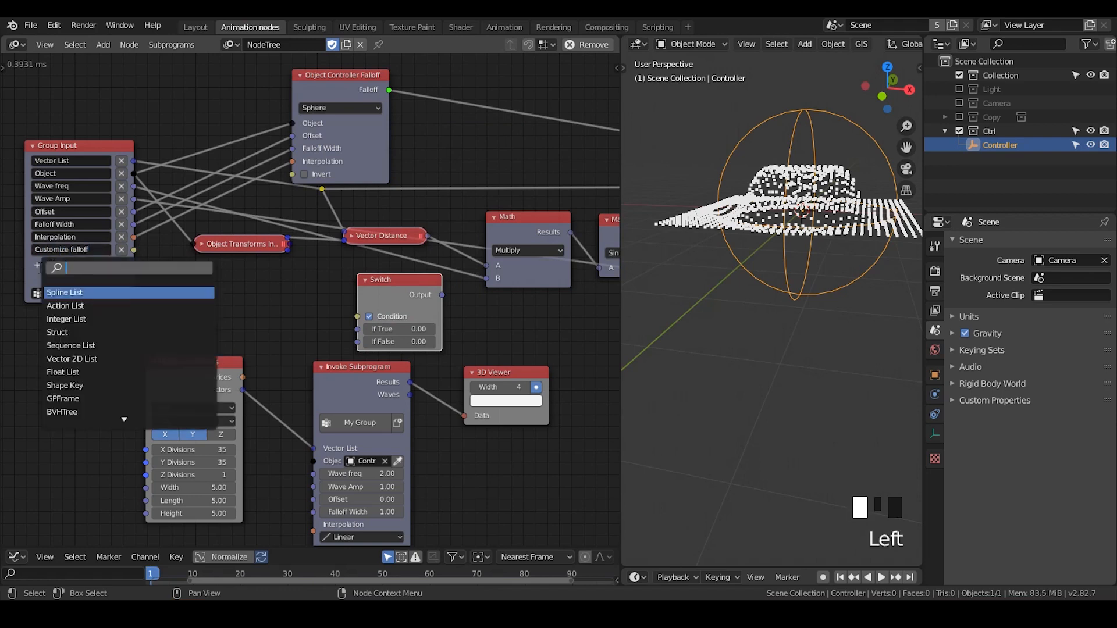
type("fall")
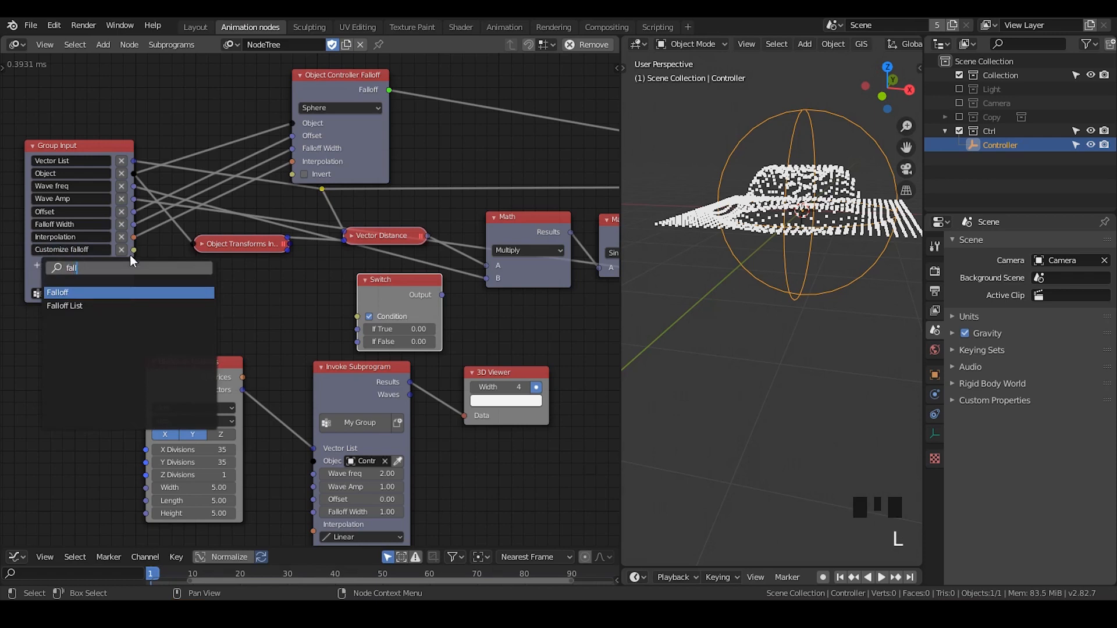
key("Return")
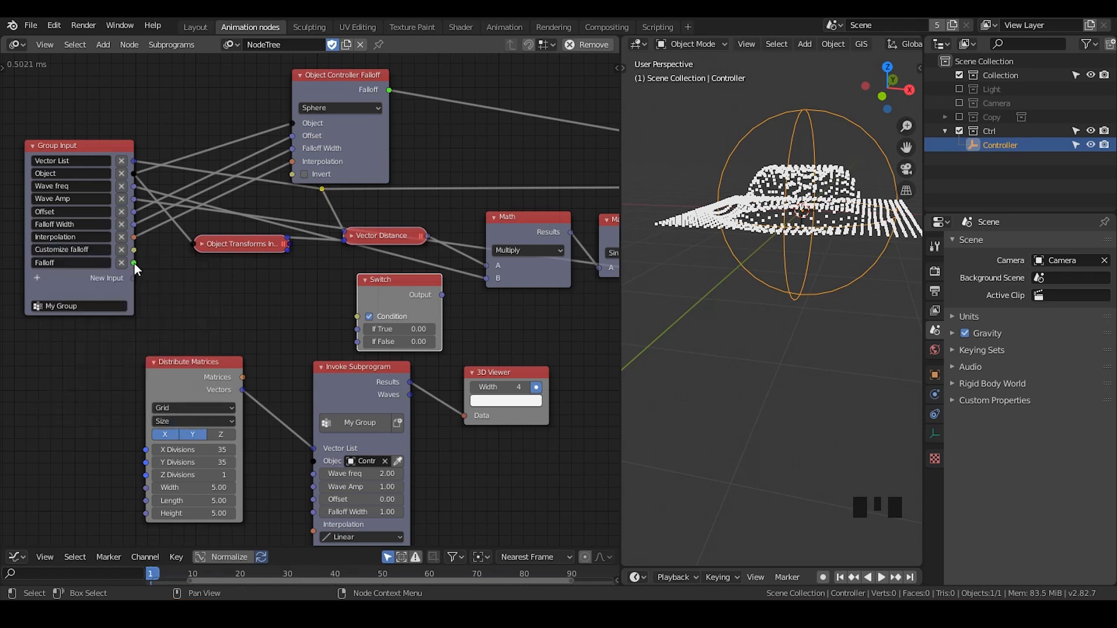
Connect the Group Input's Falloff to the Switch node's If True and its Customize falloff to Condition
left_click_drag(133, 262, 361, 334)
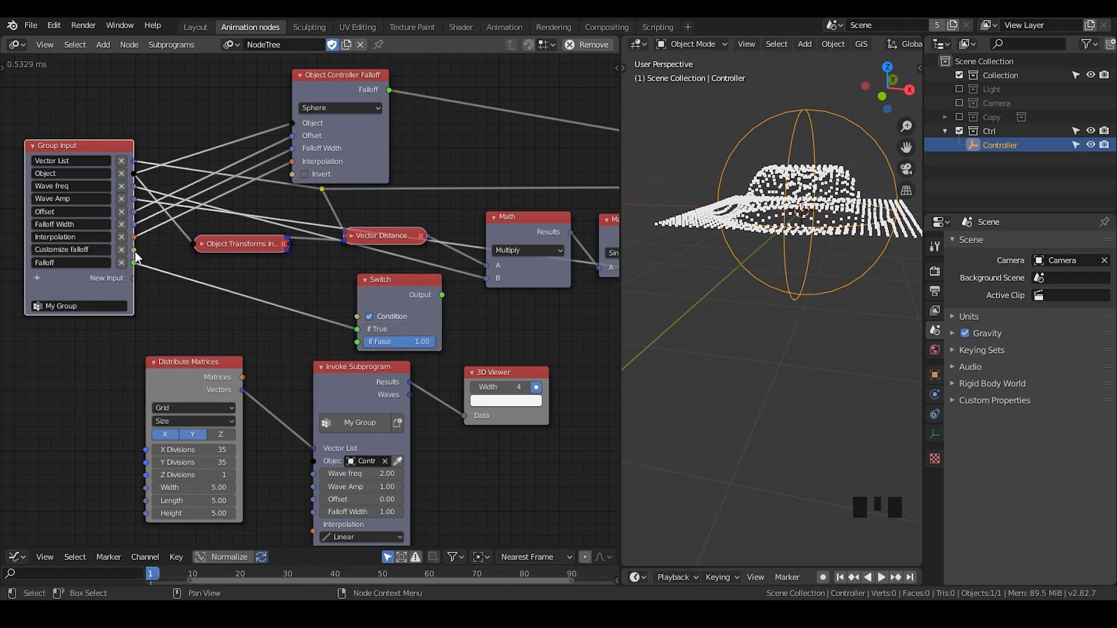
left_click_drag(134, 250, 370, 324)
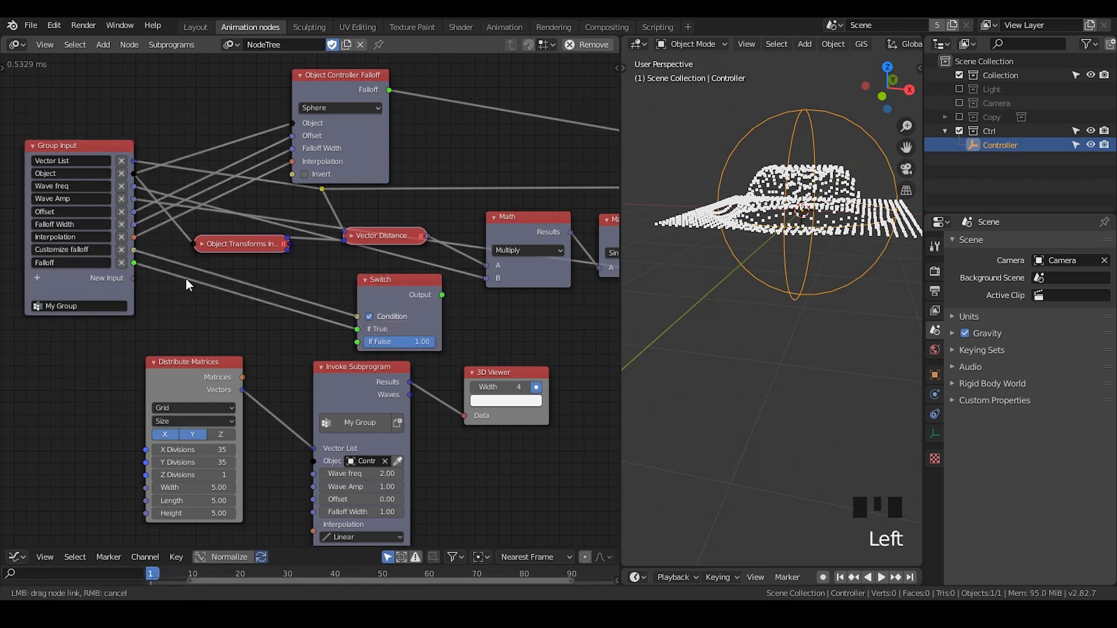
left_click_drag(186, 278, 69, 249)
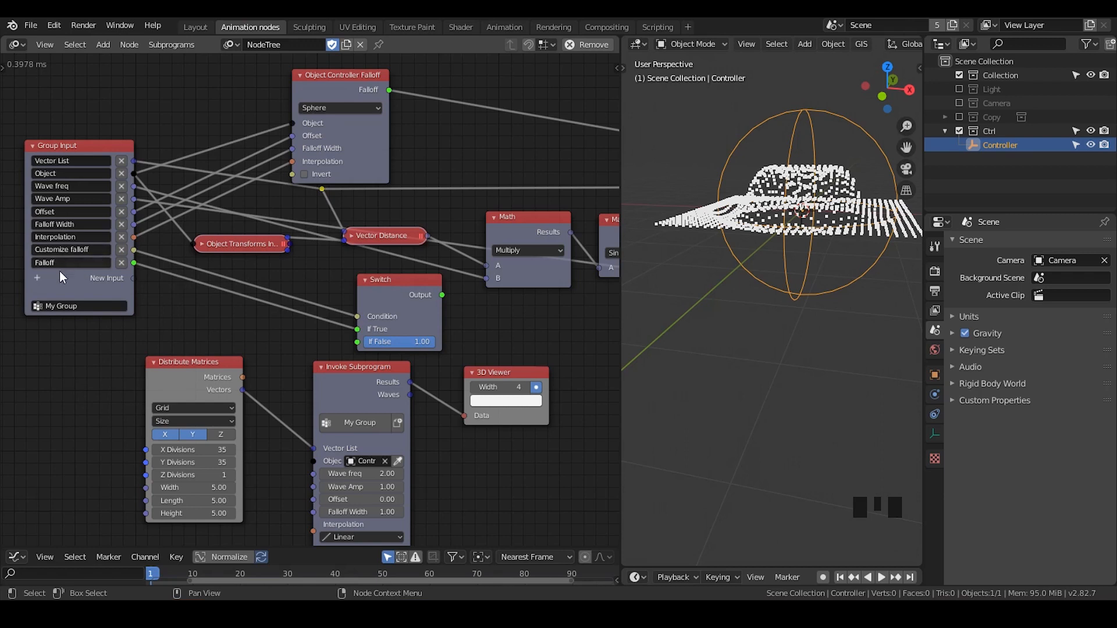
Move the Switch node up beside the Object Controller Falloff node and connect that node's Falloff output to the Switch's If False
middle_click_drag(317, 471, 320, 377)
left_click(342, 470)
left_click_drag(342, 469, 355, 469)
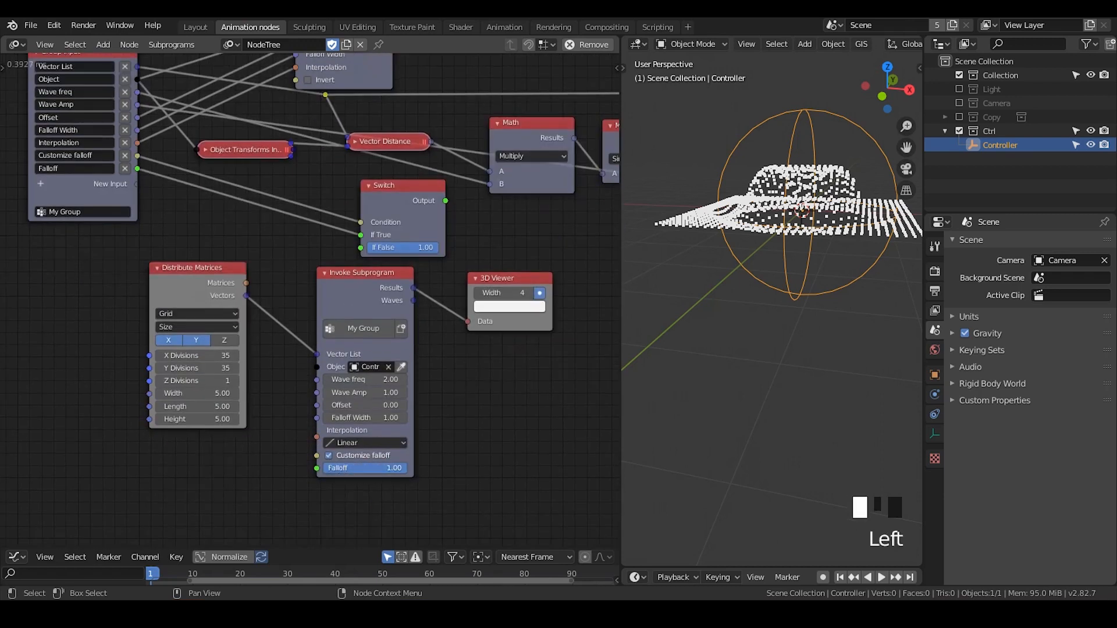
middle_click_drag(359, 285, 295, 438)
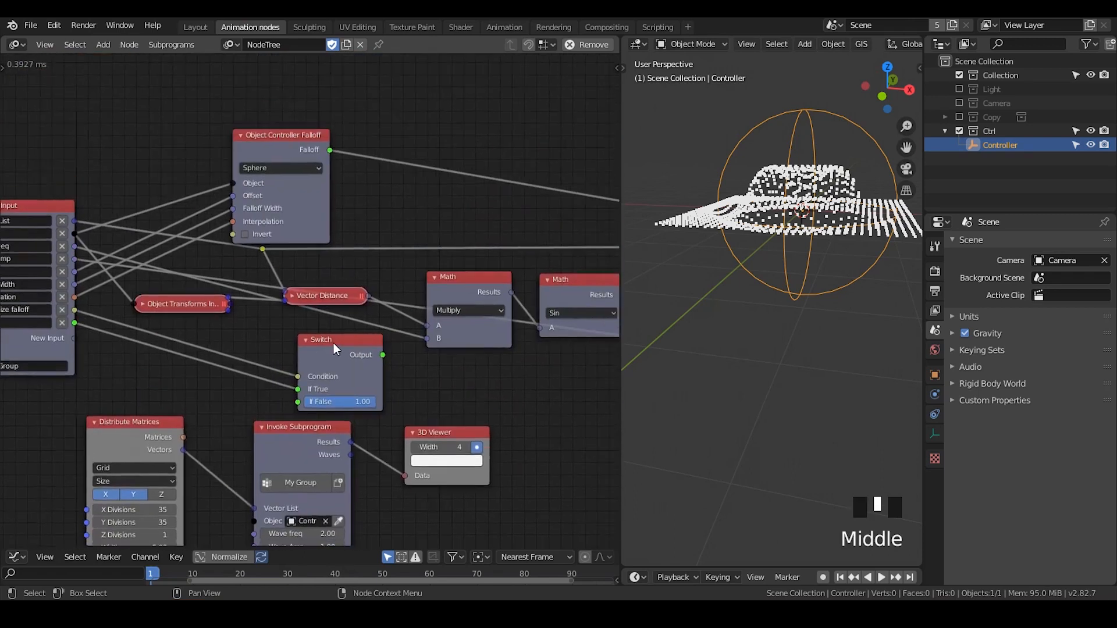
left_click_drag(355, 340, 426, 114)
left_click_drag(329, 150, 390, 181)
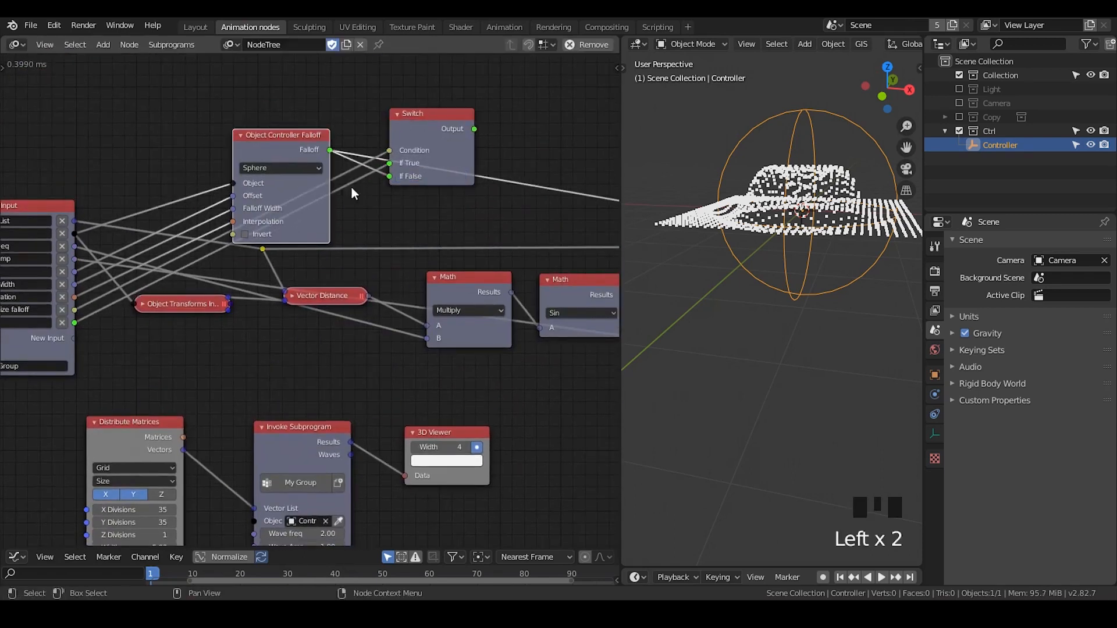
Collapse the Object Controller Falloff node and arrange it between the Group Input and the Switch node
left_click(240, 135)
left_click_drag(270, 140, 266, 217)
left_click_drag(432, 114, 413, 134)
middle_click_drag(287, 235, 371, 191)
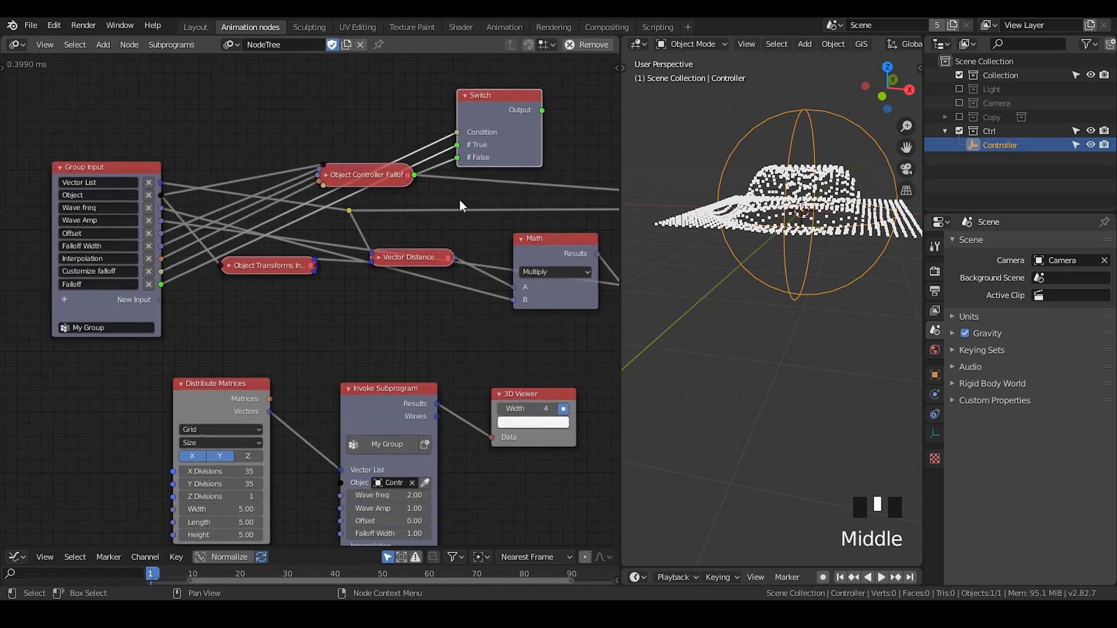
left_click_drag(365, 176, 337, 194)
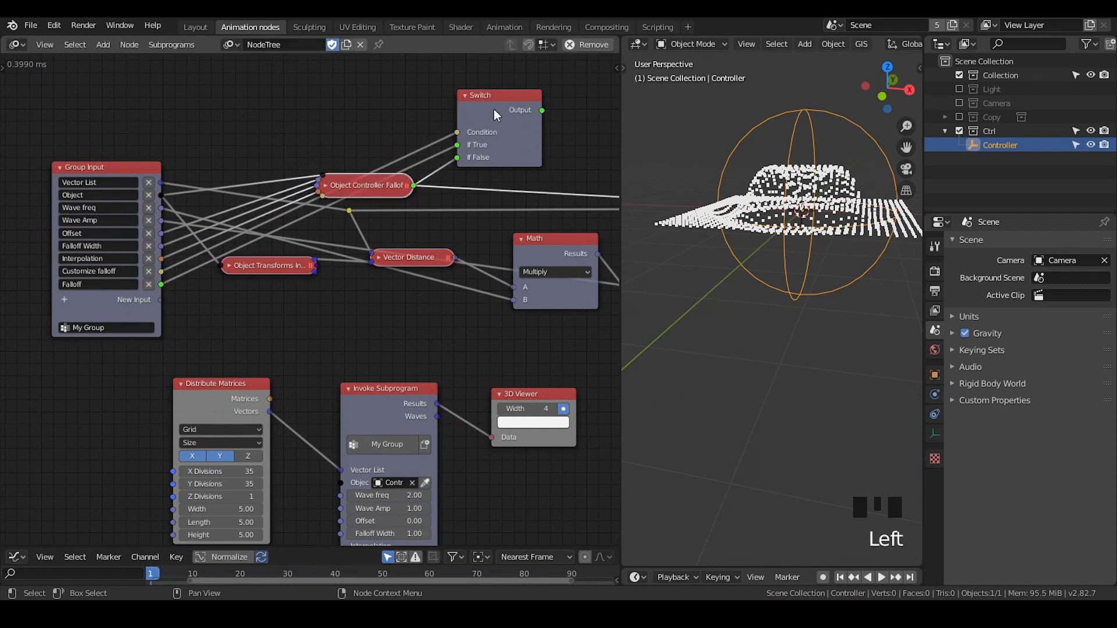
Turn off the default of the Customize falloff parameter in the Group Input's advanced node settings
middle_click_drag(193, 260, 239, 239)
left_click(138, 149)
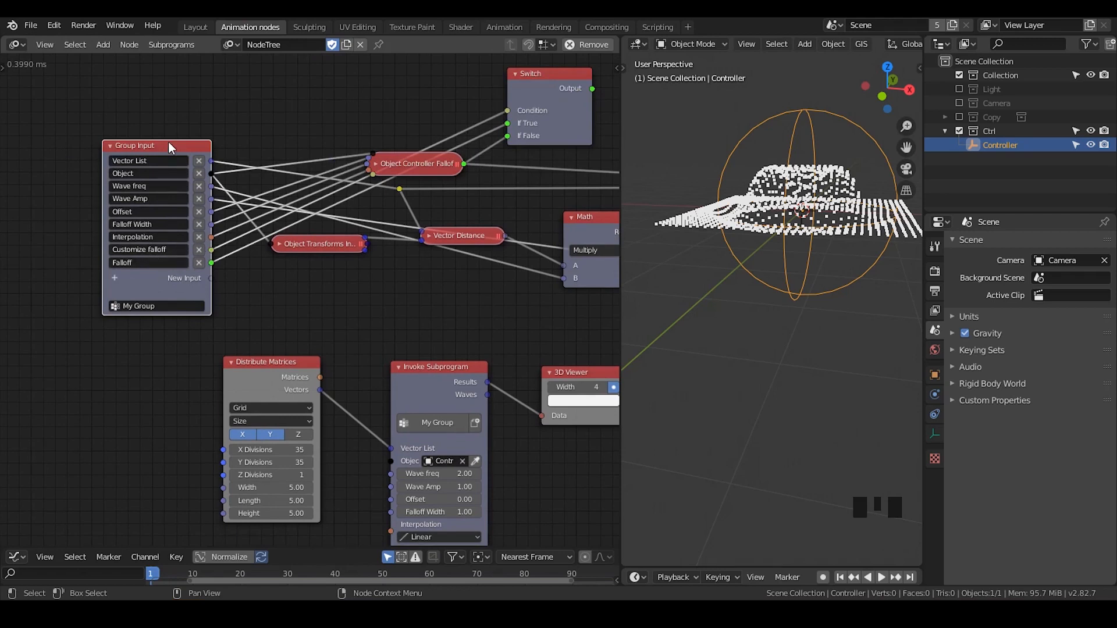
key("u")
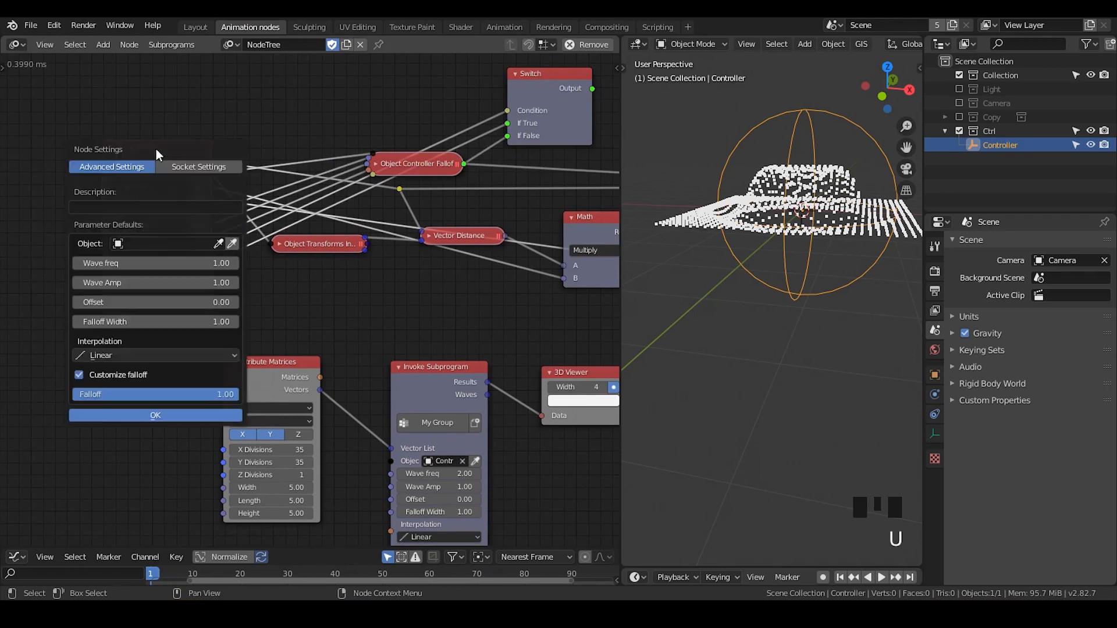
left_click(79, 375)
left_click(149, 417)
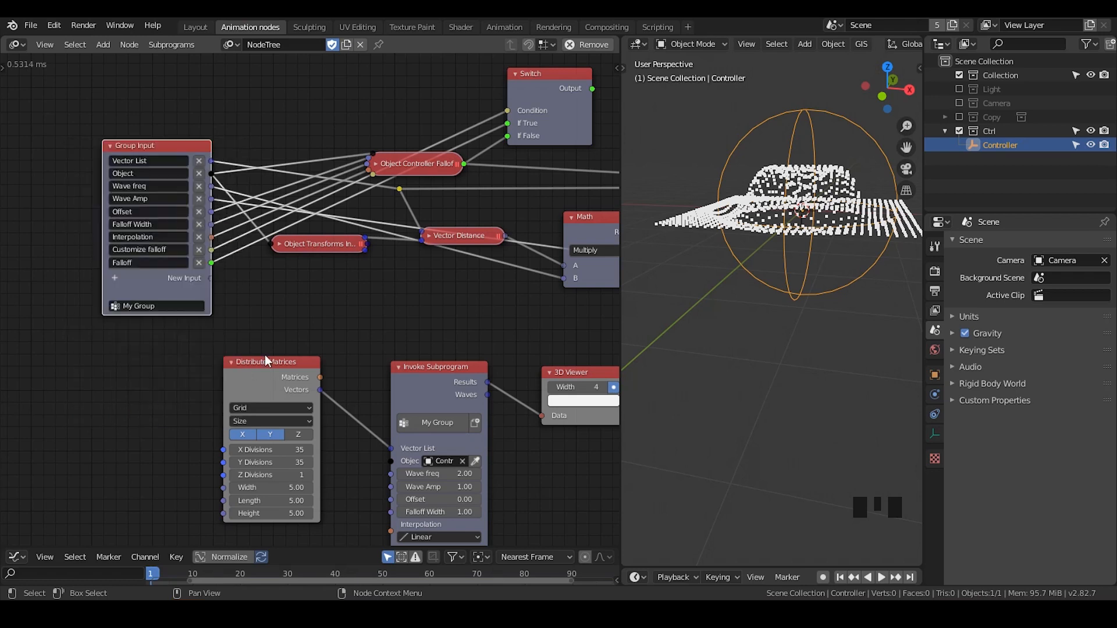
Create a new Invoke node for My Group to check its parameter defaults, and delete that node
middle_click_drag(265, 355, 403, 291)
left_click(406, 467)
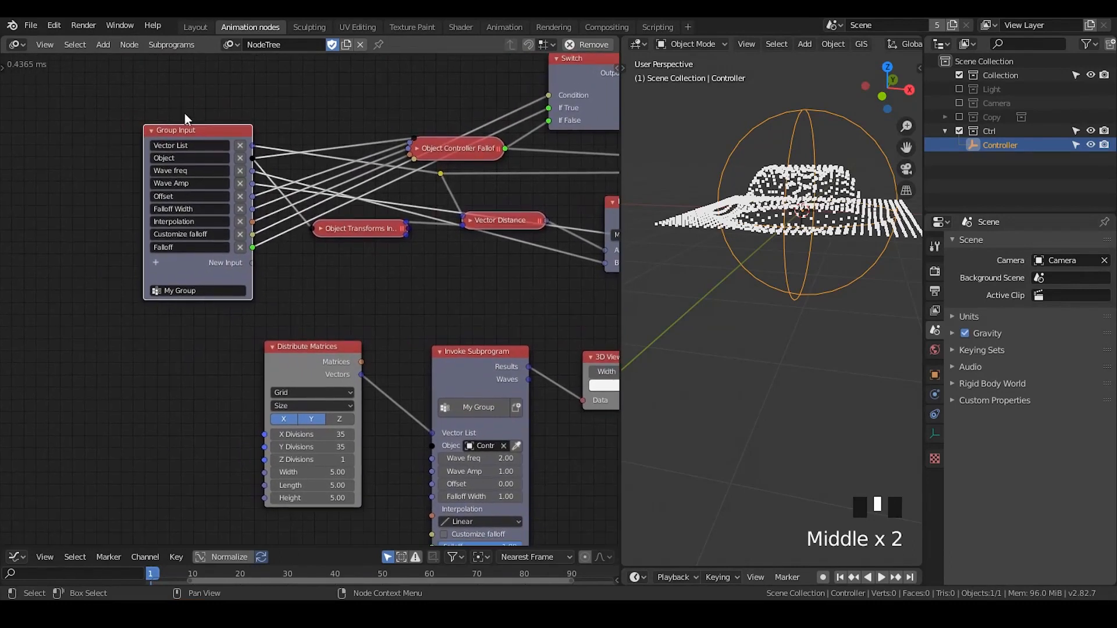
left_click(200, 125)
key("w")
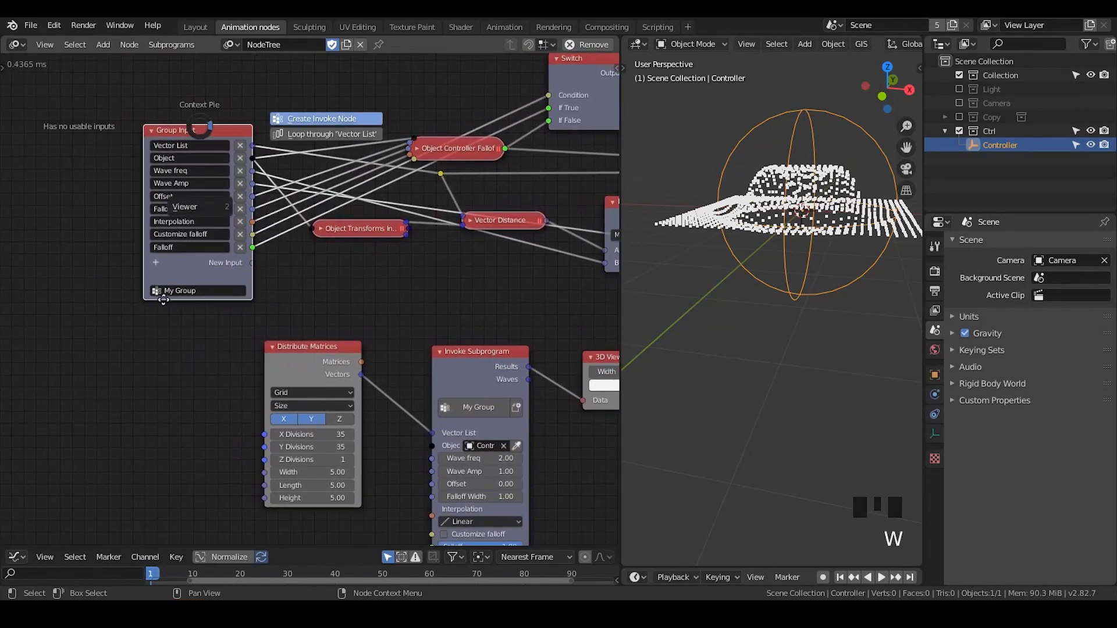
left_click(299, 118)
middle_click_drag(116, 516, 124, 475)
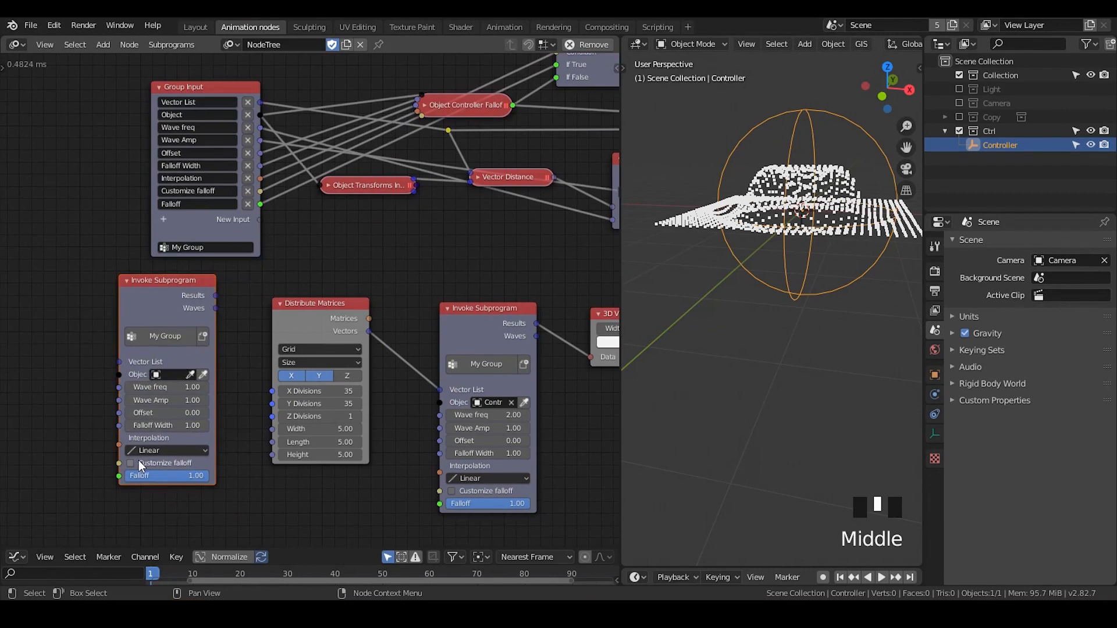
left_click(155, 295)
key("x")
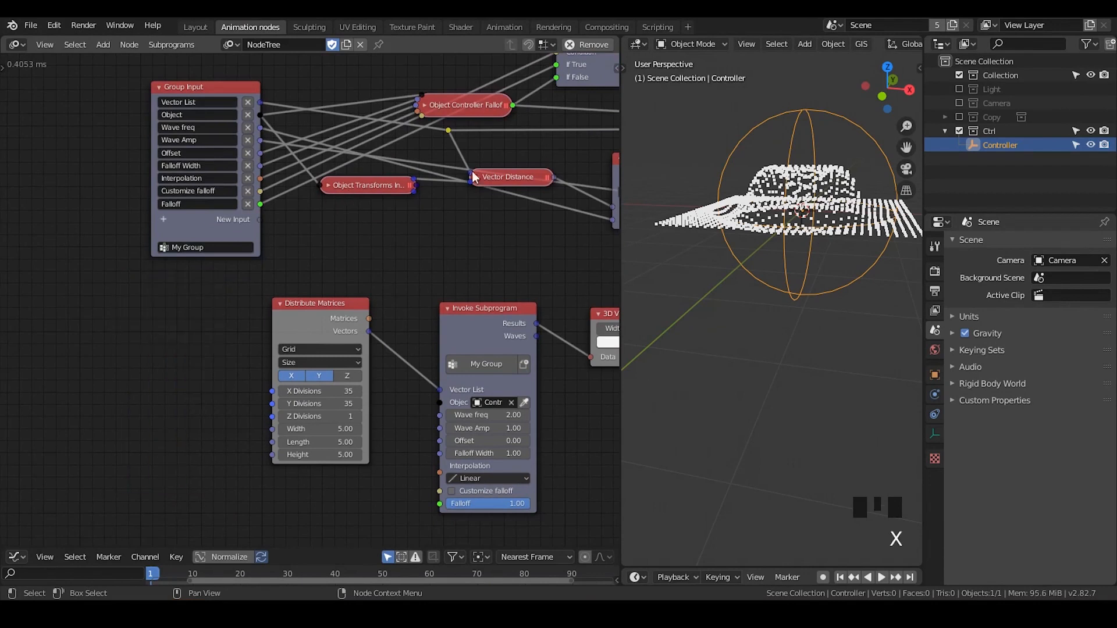
Route the Switch node's Output into the Offset Vector's Falloff through a temporary reroute on the existing link, and dissolve the reroute
middle_click_drag(488, 186, 345, 234)
scroll(377, 215, "down", 1)
middle_click_drag(480, 149, 166, 204)
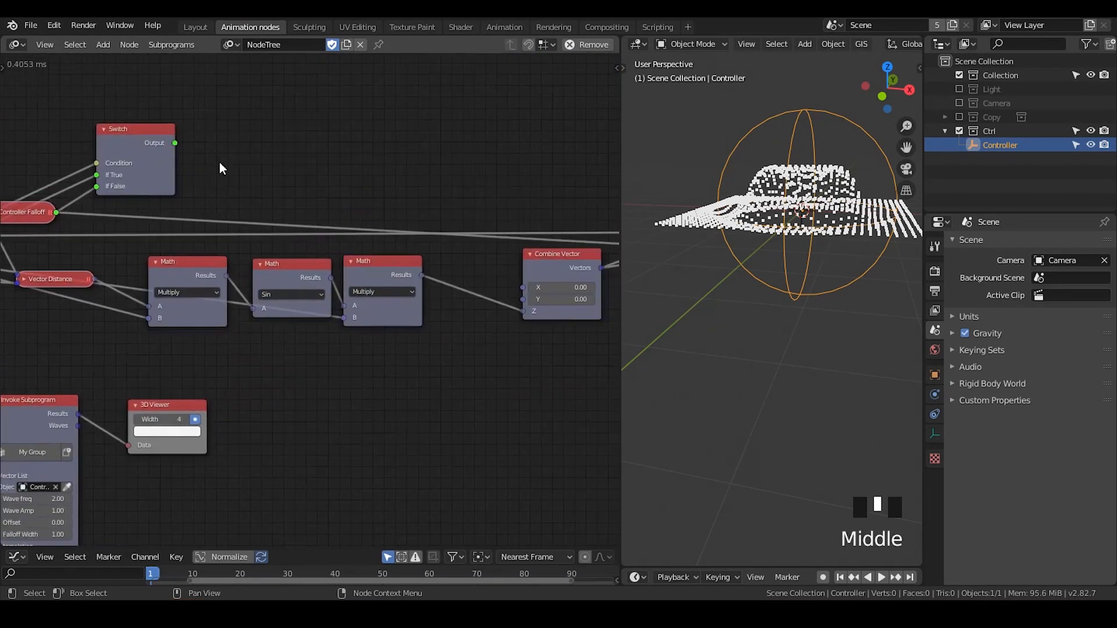
mouse_move(175, 144)
left_mouse_down()
mouse_move(463, 215)
mouse_move(265, 186)
mouse_move(211, 204)
left_mouse_up()
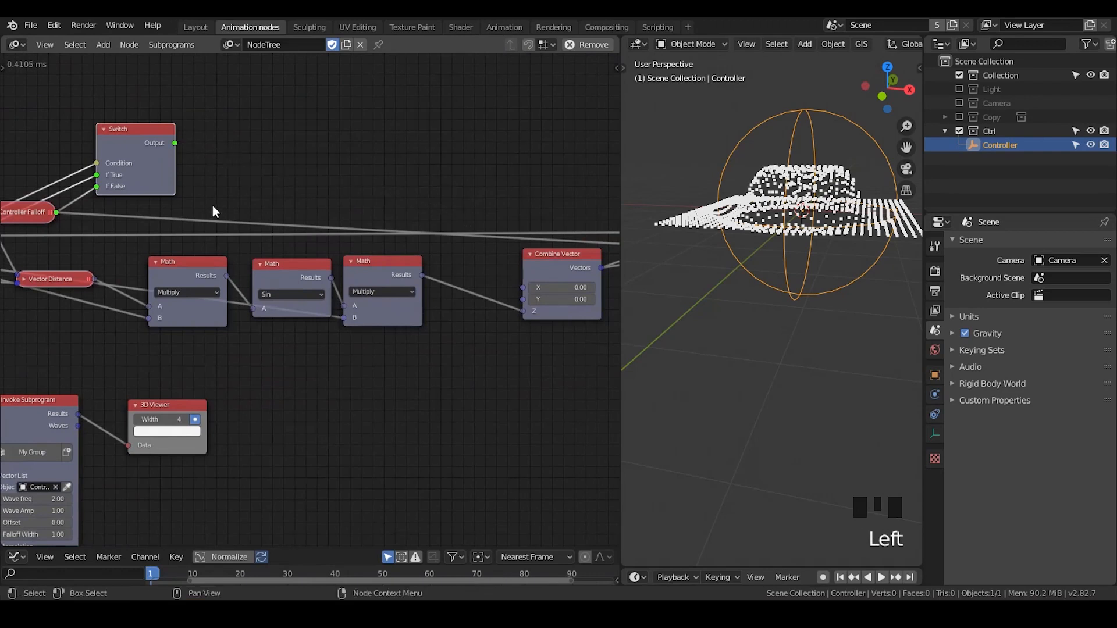
right_click_drag(213, 204, 212, 228, "shift")
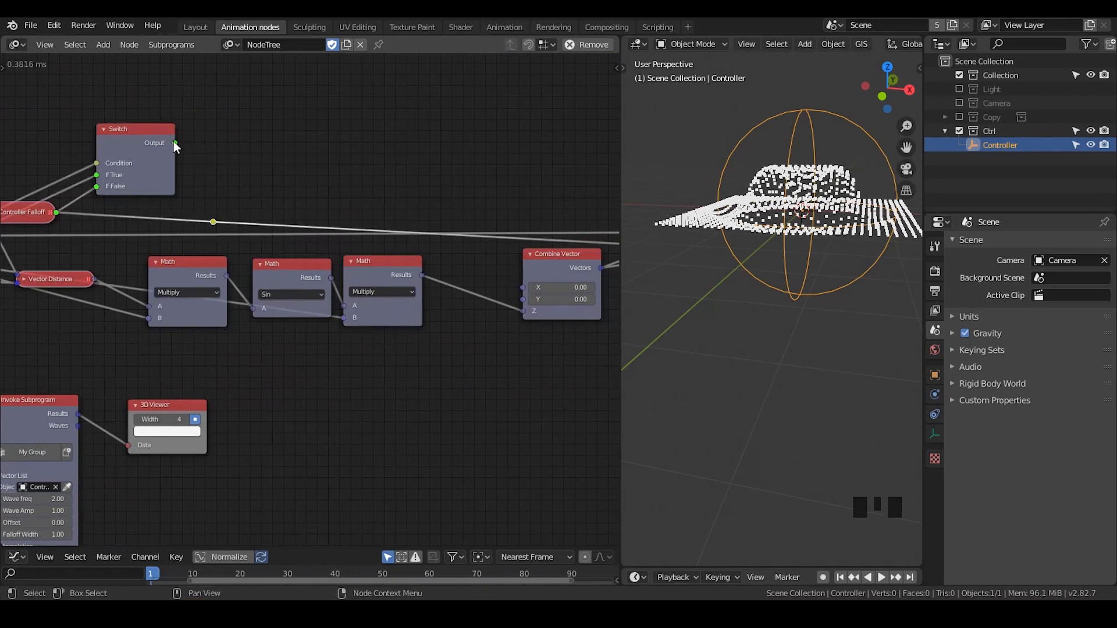
left_click_drag(175, 143, 194, 229)
key("ctrl+x")
Move the Switch node down below the Vector Distance node and collapse it
left_click_drag(115, 133, 127, 318)
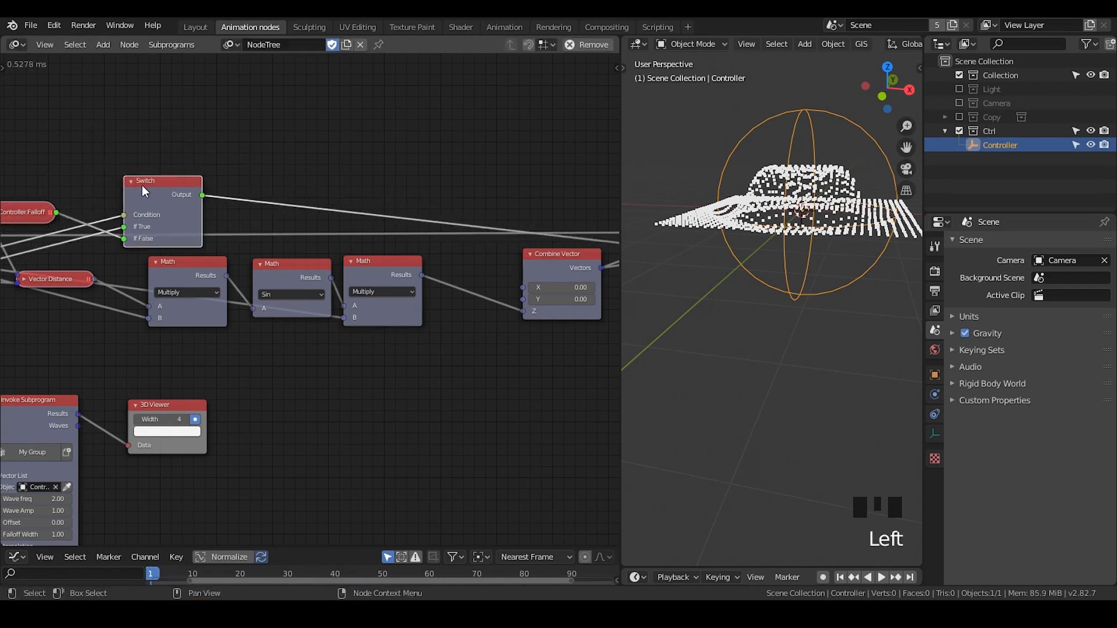
left_click(133, 180)
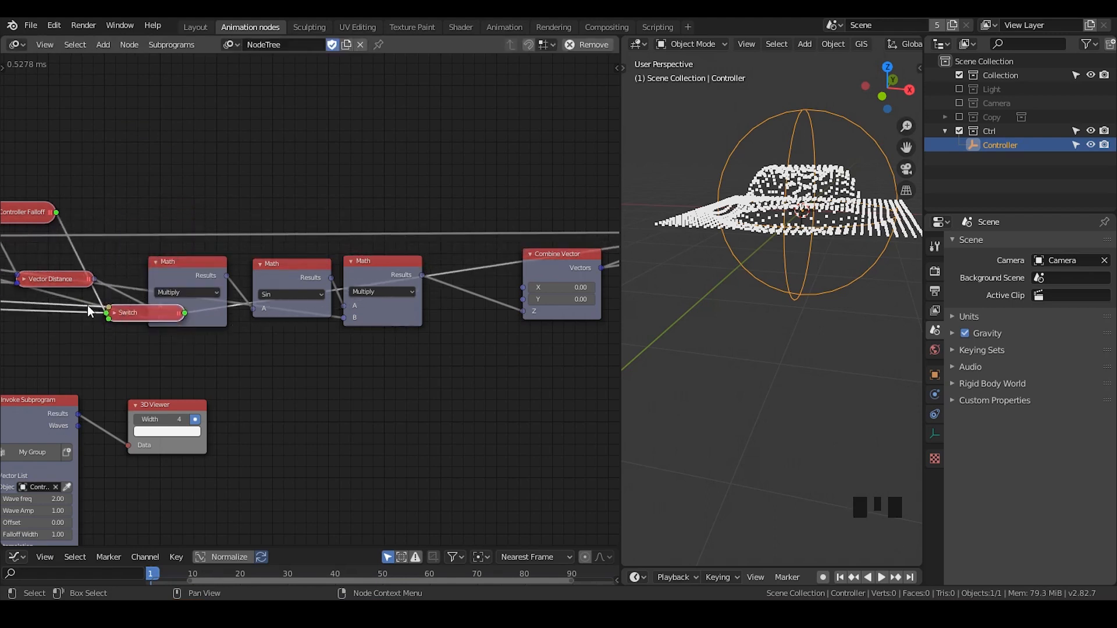
middle_click_drag(87, 305, 395, 210)
Raise the Vector Distance and first Multiply nodes above the Switch, and move Object Controller Falloff below Object Transforms Input
left_click(469, 164)
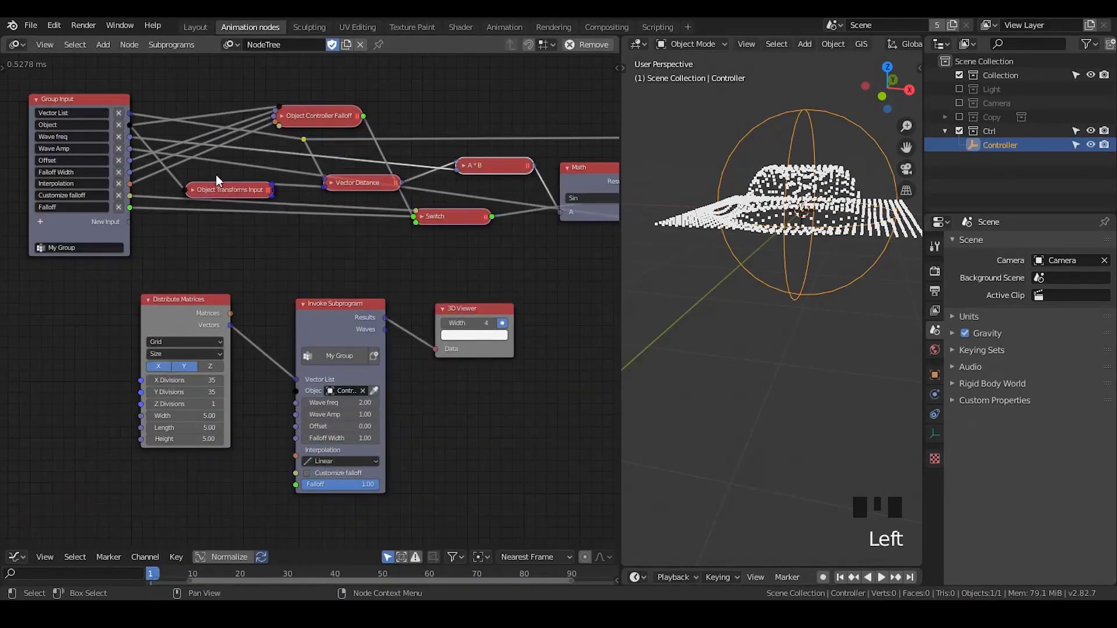
left_click_drag(302, 119, 300, 109)
left_click_drag(382, 180, 385, 171)
left_click(462, 165)
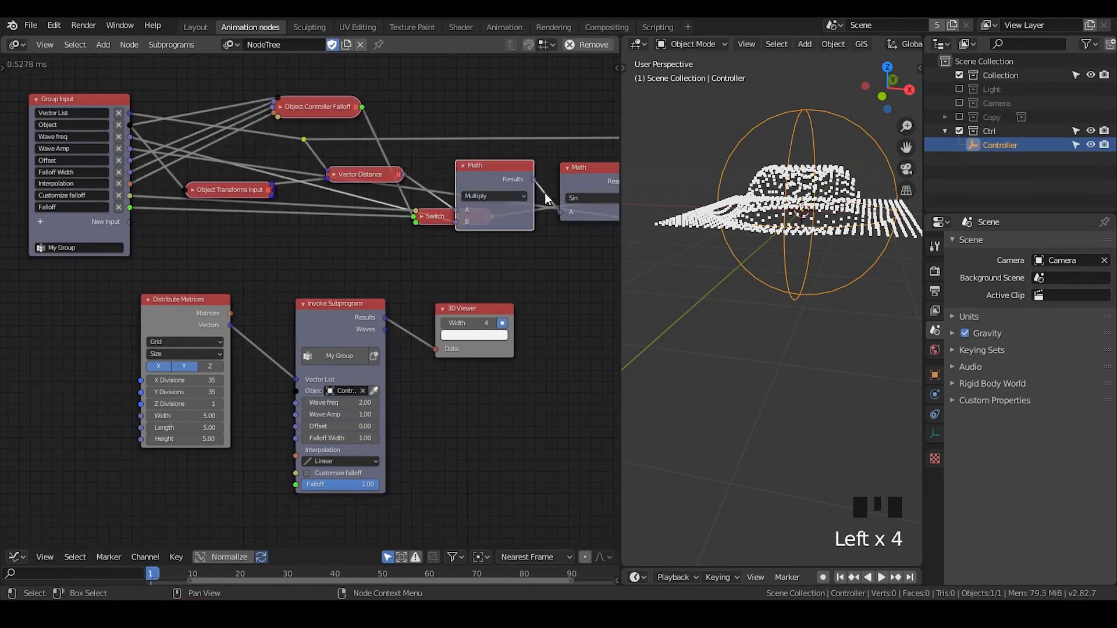
left_click_drag(497, 167, 498, 136)
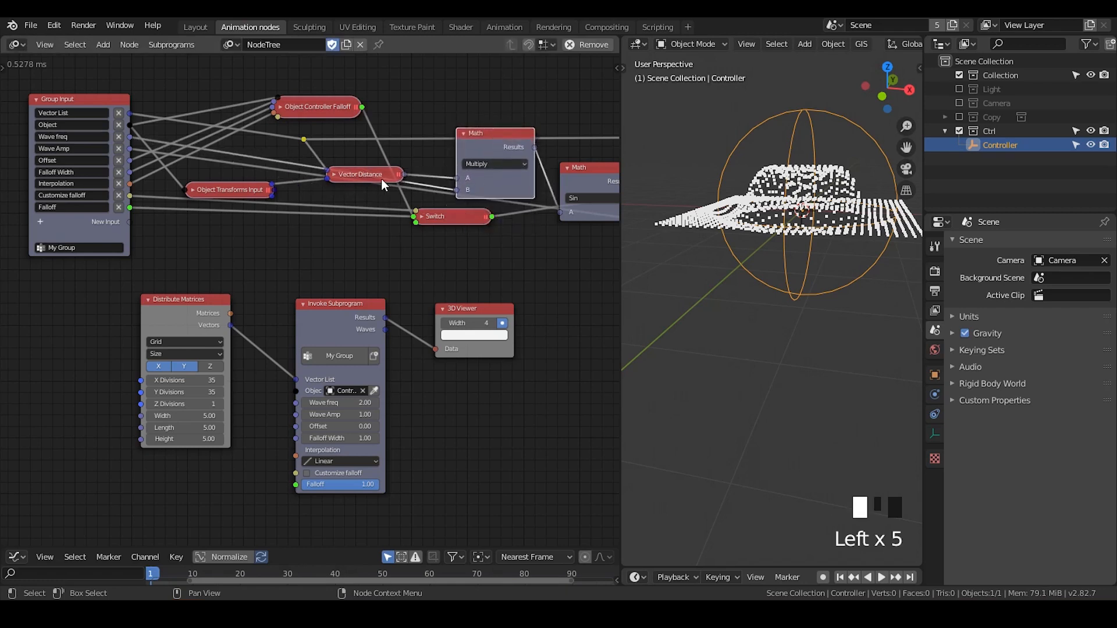
left_click_drag(378, 175, 382, 166)
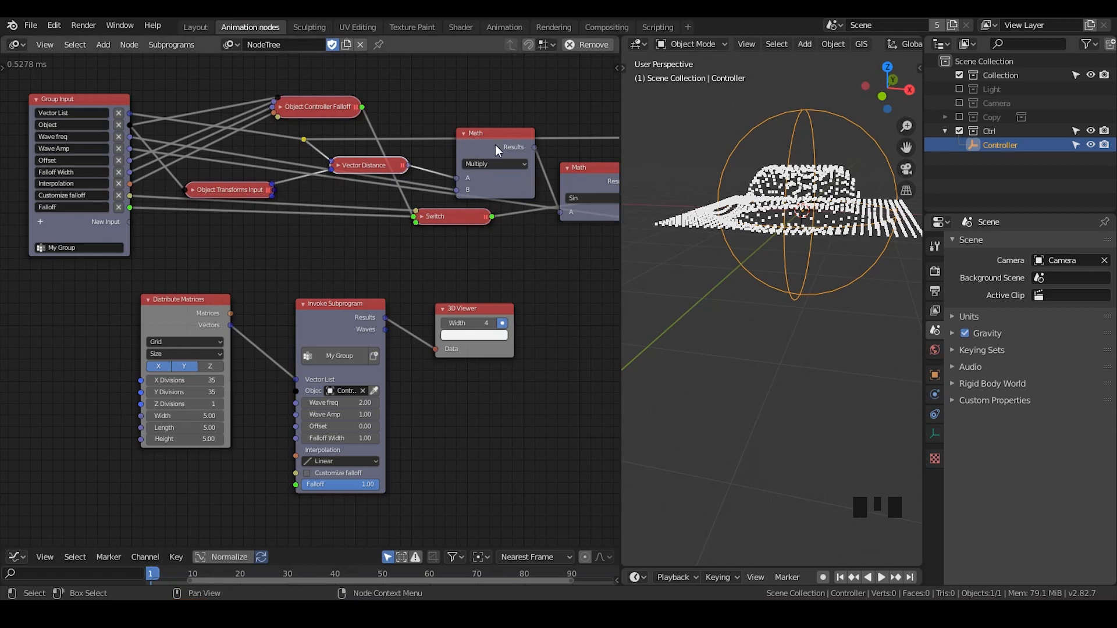
middle_click_drag(841, 227, 826, 247)
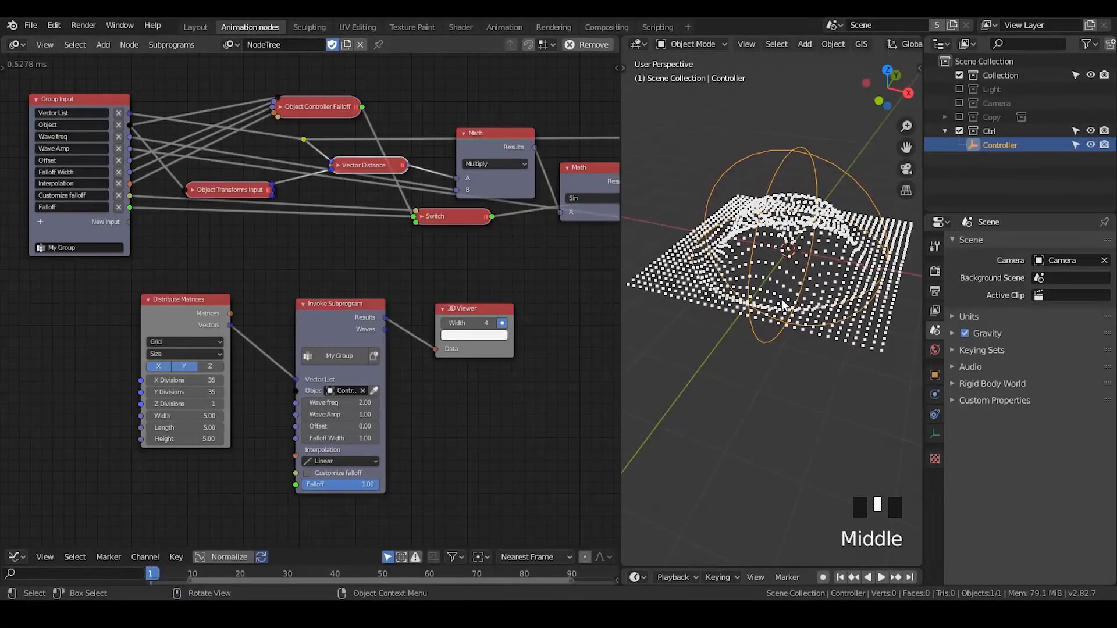
left_click_drag(323, 122, 275, 153)
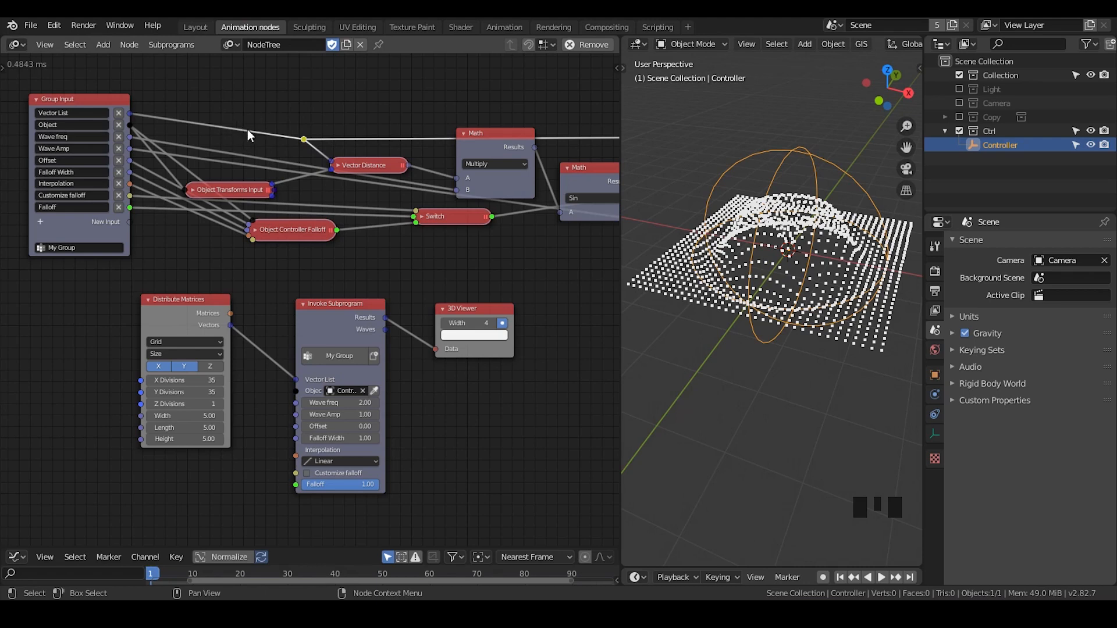
Move the Combine Vector node closer to the second Multiply node and tidy the Offset Vector node next to it
middle_click_drag(404, 204, 207, 195)
middle_click_drag(458, 216, 245, 206)
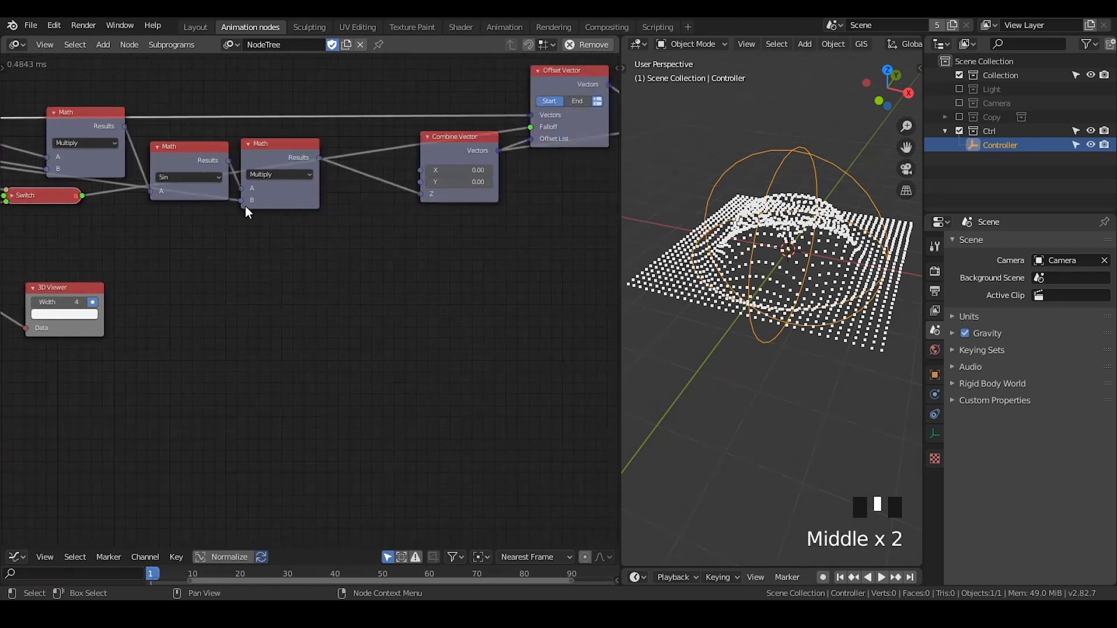
left_click_drag(445, 155, 383, 153)
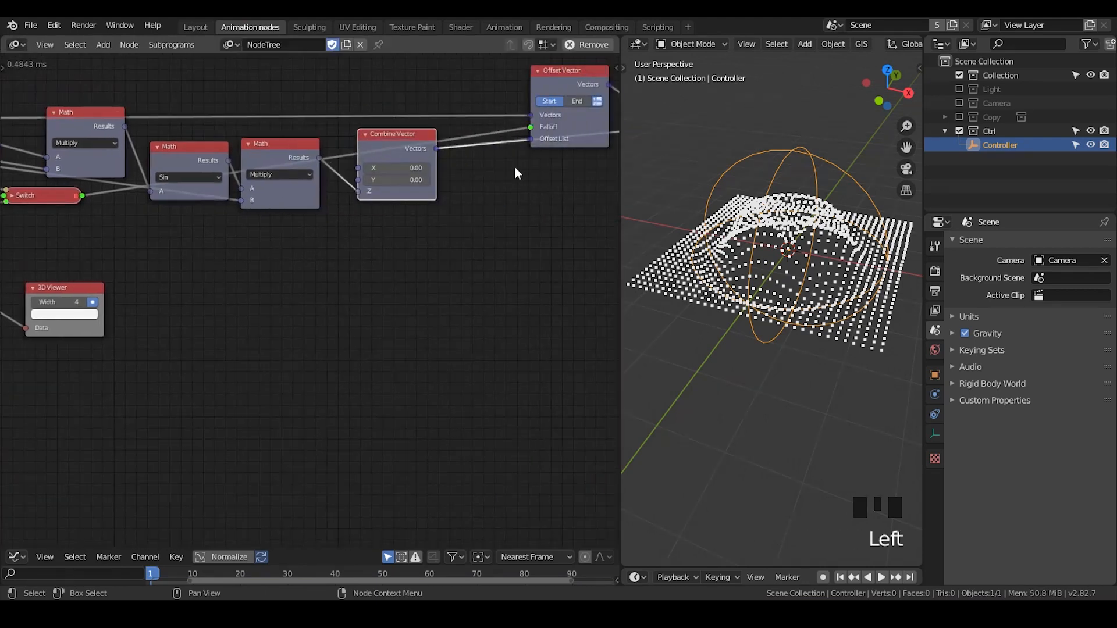
left_click_drag(554, 84, 539, 76)
left_click_drag(399, 143, 344, 178)
left_click(362, 158)
middle_click_drag(223, 187, 417, 206)
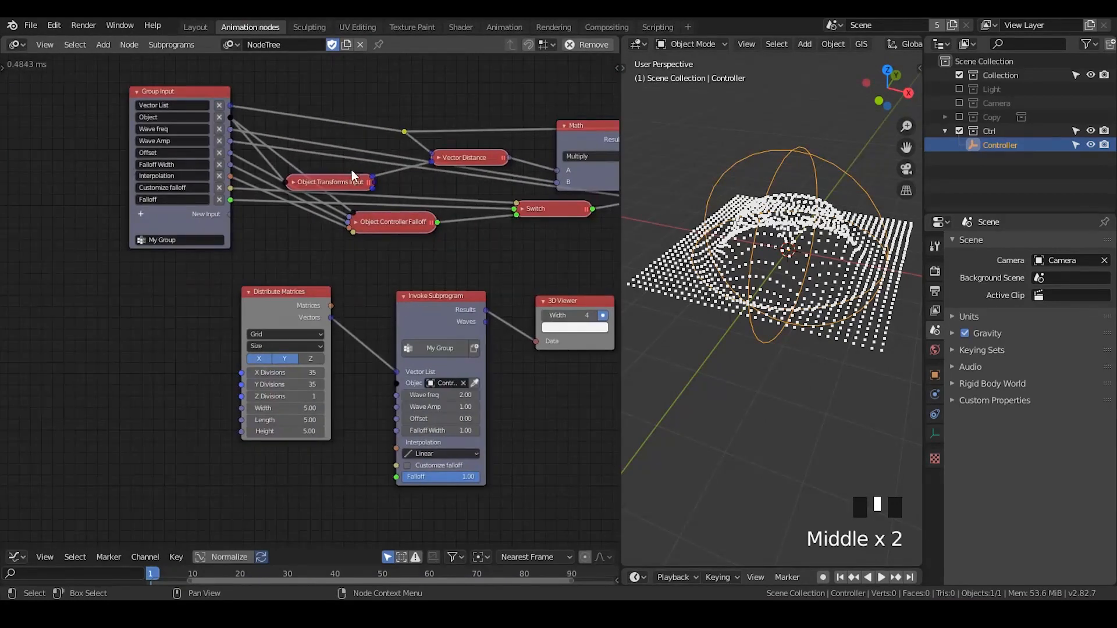
Move the Group Input farther left of the other nodes and lift the Vector List reroute point above them
middle_click_drag(277, 115, 278, 149)
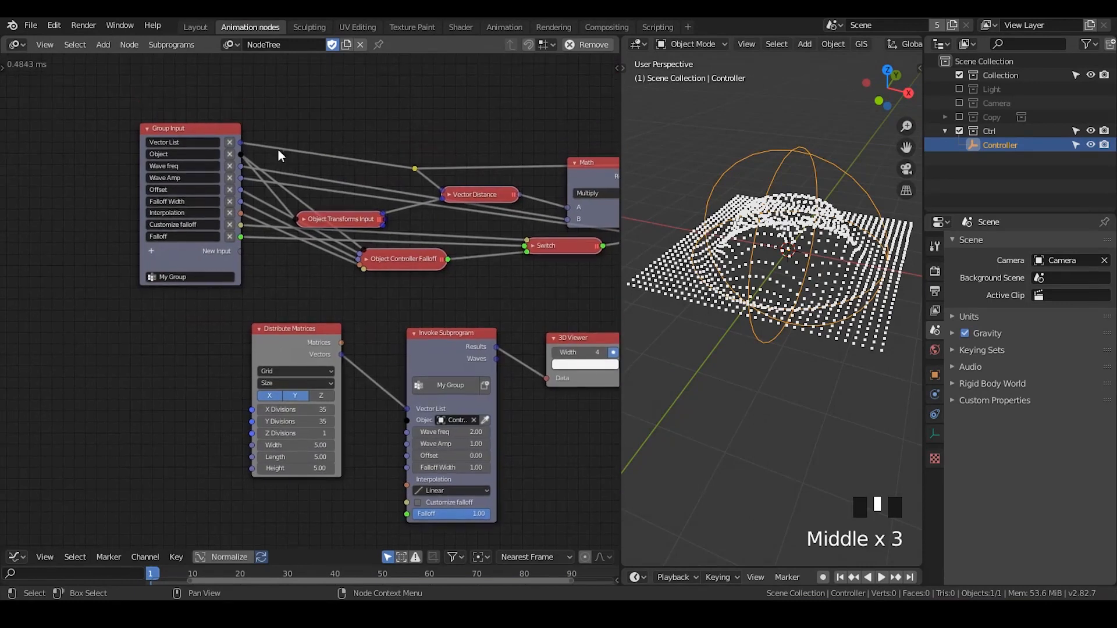
left_click_drag(216, 128, 129, 135)
left_click(411, 167)
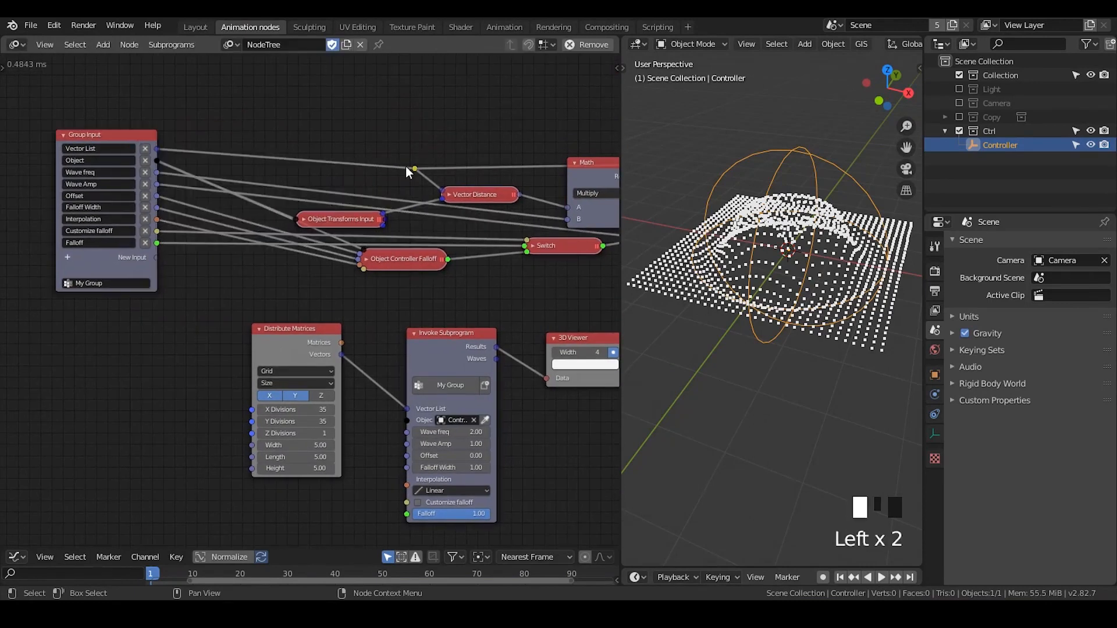
key("g")
left_click(316, 94)
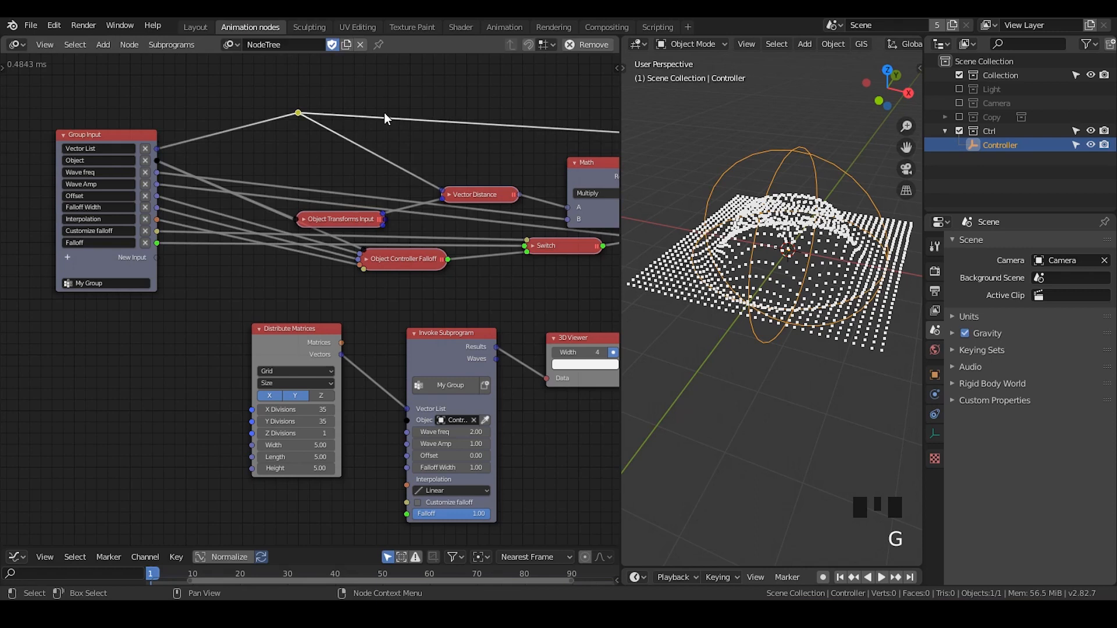
Add a second reroute on the link toward Offset Vector, feed it directly from Vector List, and dissolve the first reroute
right_click_drag(396, 103, 359, 150, "shift")
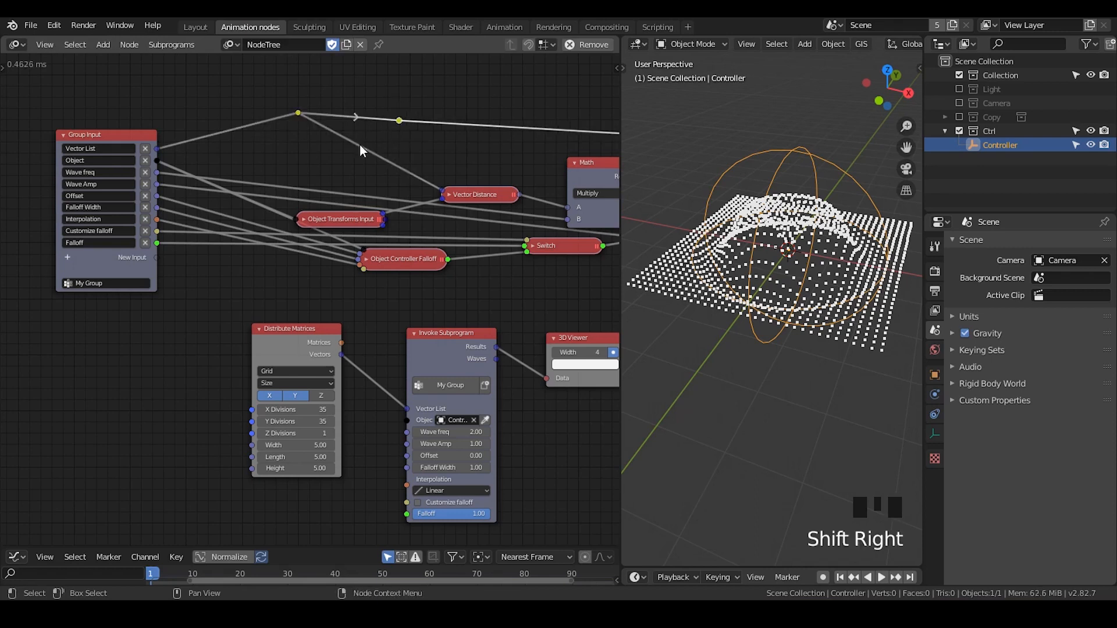
left_click_drag(157, 148, 399, 118)
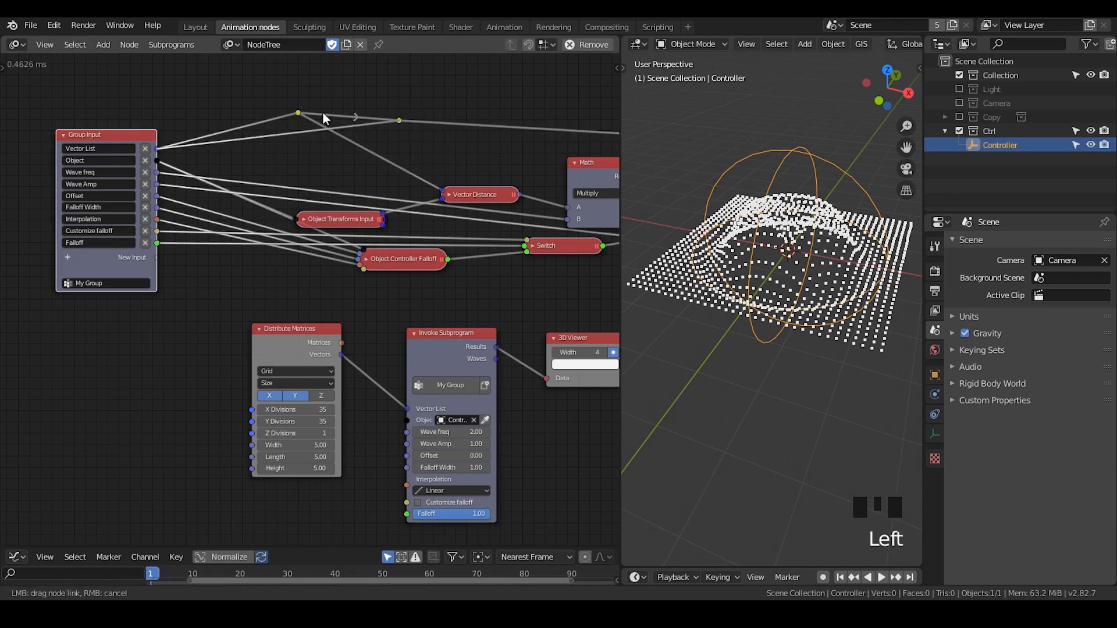
left_click_drag(317, 100, 282, 123)
key("ctrl+x")
Move the remaining Vector List reroute point high above the other nodes
middle_click_drag(321, 125, 333, 196)
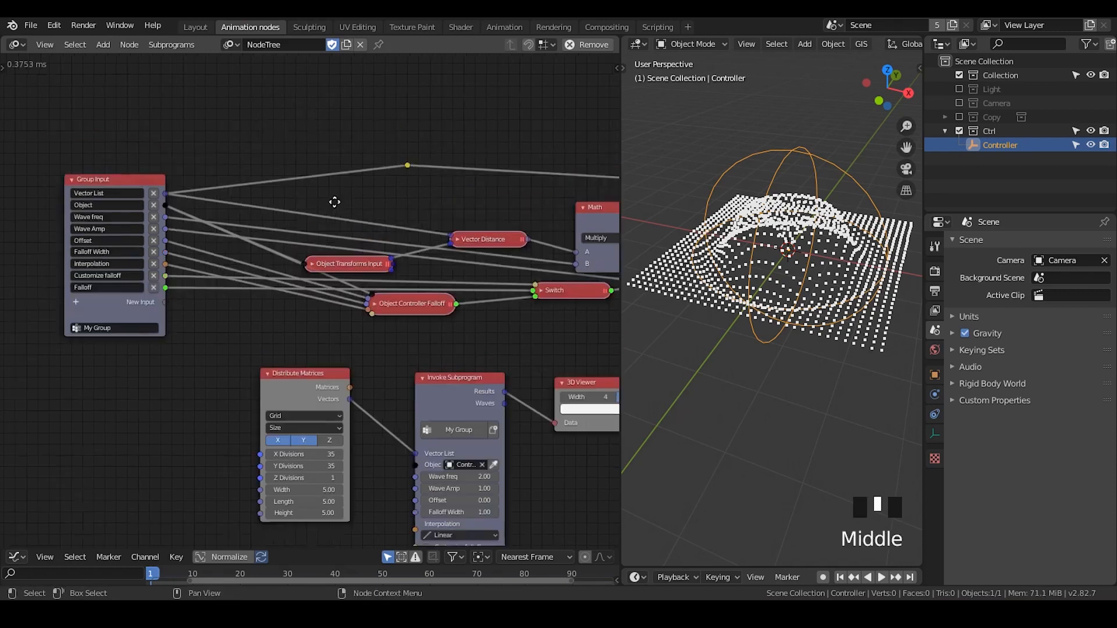
left_click_drag(389, 213, 362, 229)
key("g")
left_click(412, 89)
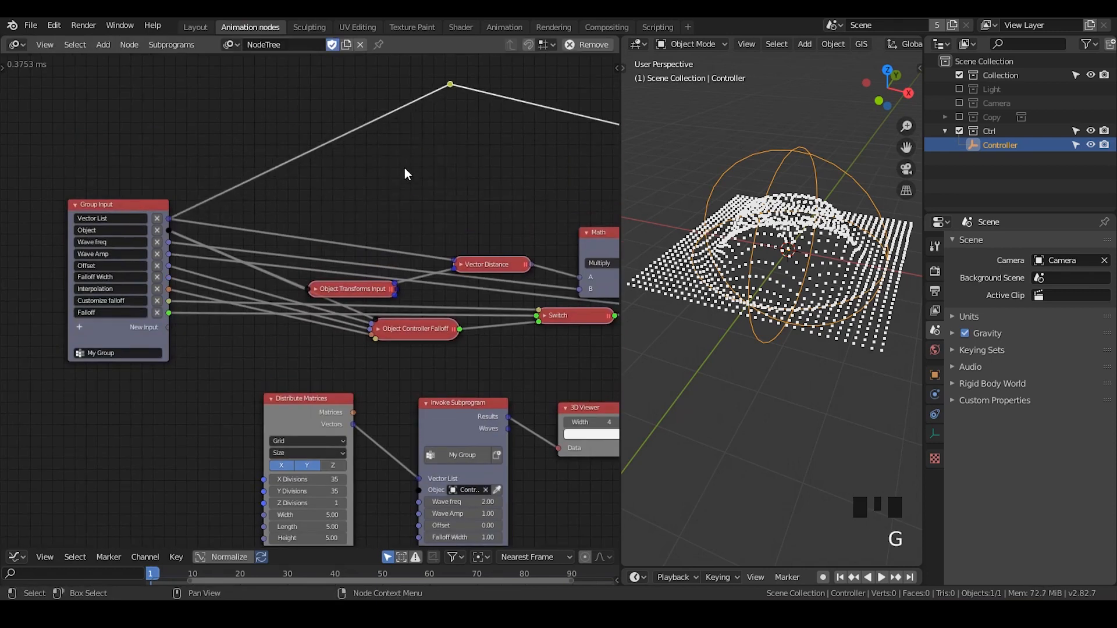
Add a reroute on the link from Vector List to Vector Distance and place it above the Vector Distance node
right_click_drag(373, 229, 359, 257, "shift")
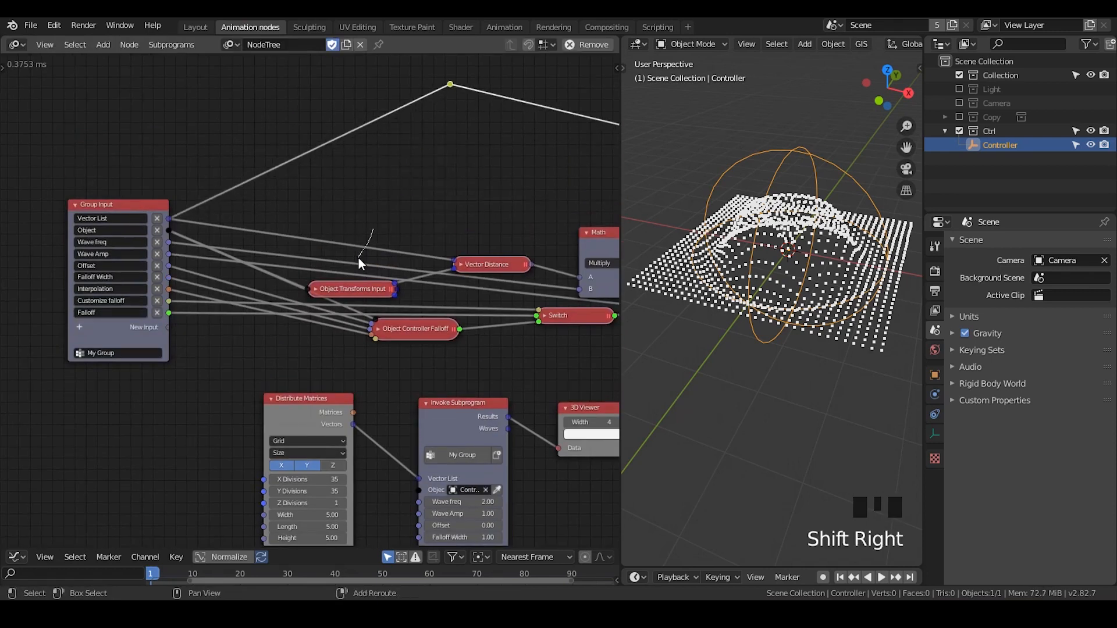
key("g")
left_click(409, 175)
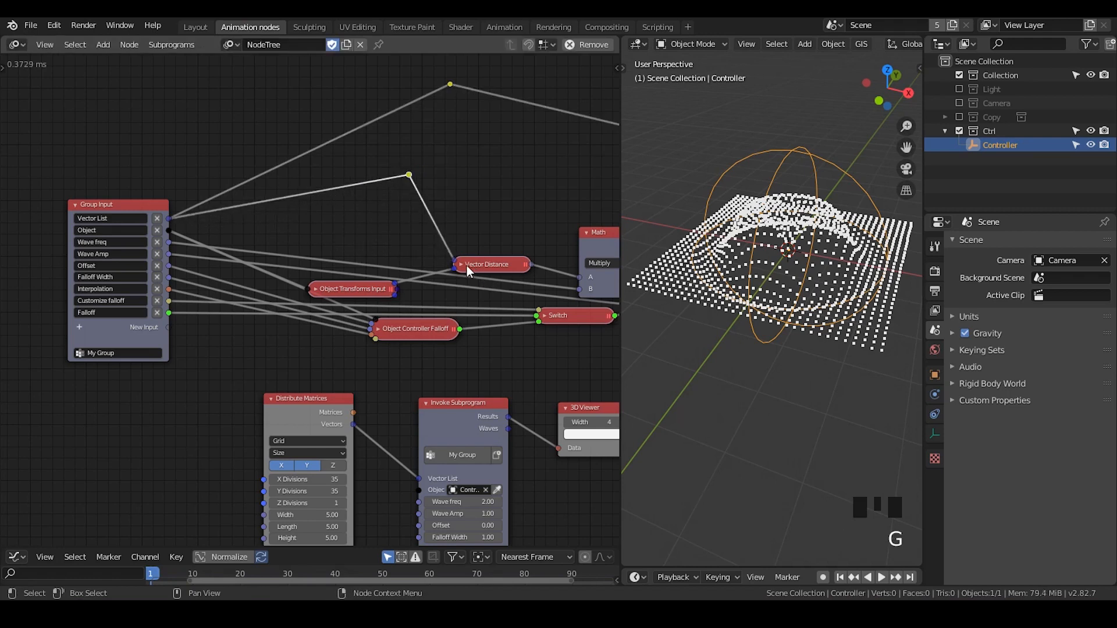
Add a Vector Math node set to Add and insert it on the Vector List link feeding Vector Distance
left_click(486, 263)
key("ctrl+a")
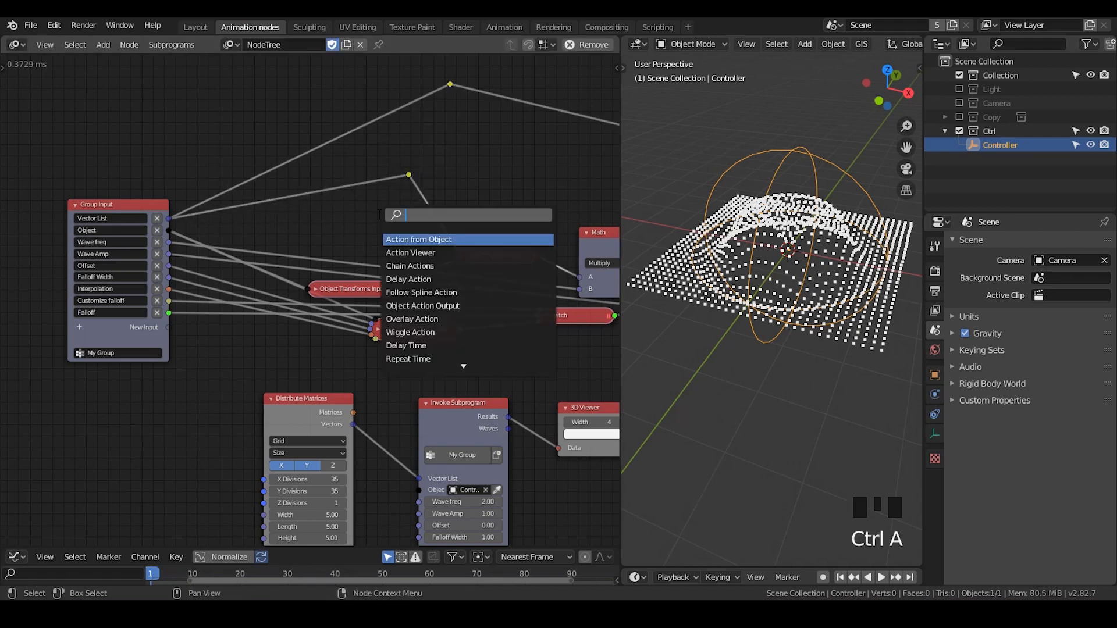
type("vector math")
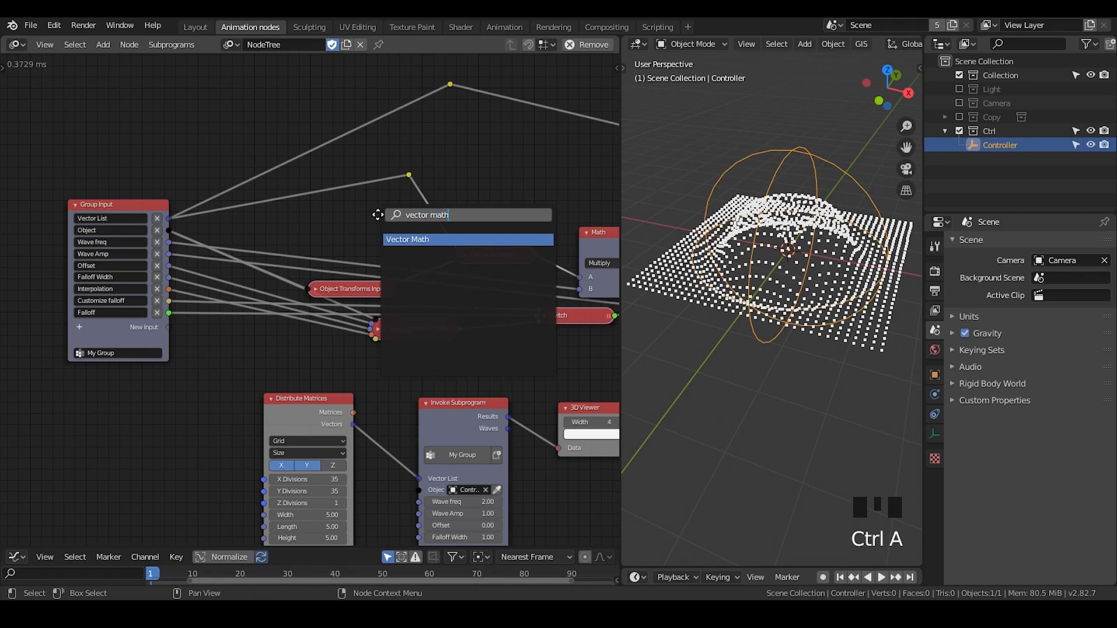
key("Return")
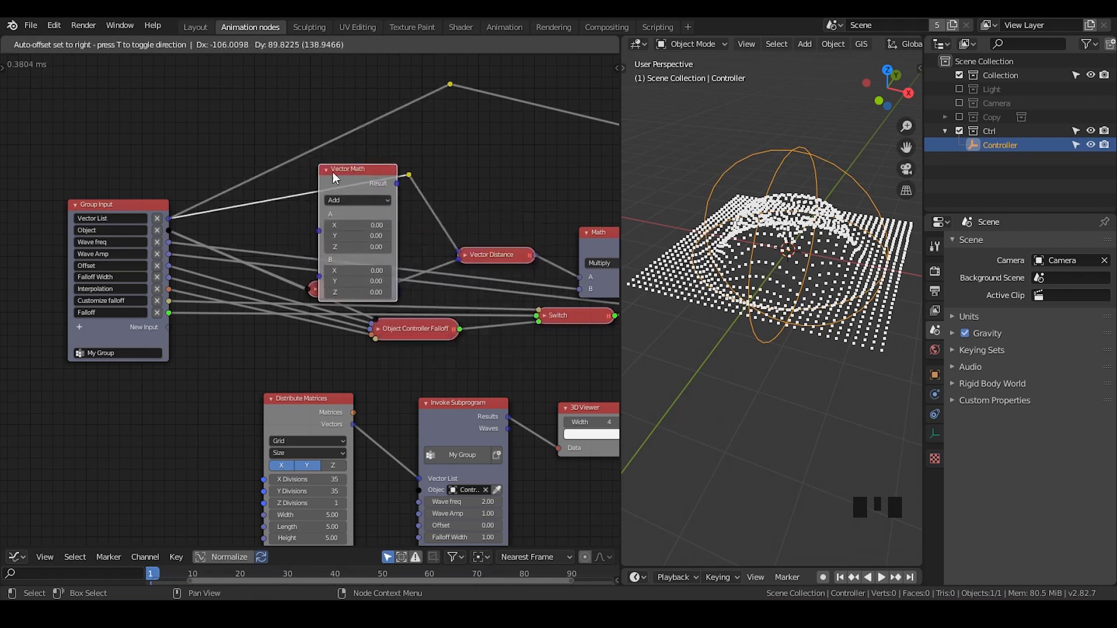
left_click(337, 146)
middle_click_drag(271, 183, 399, 160)
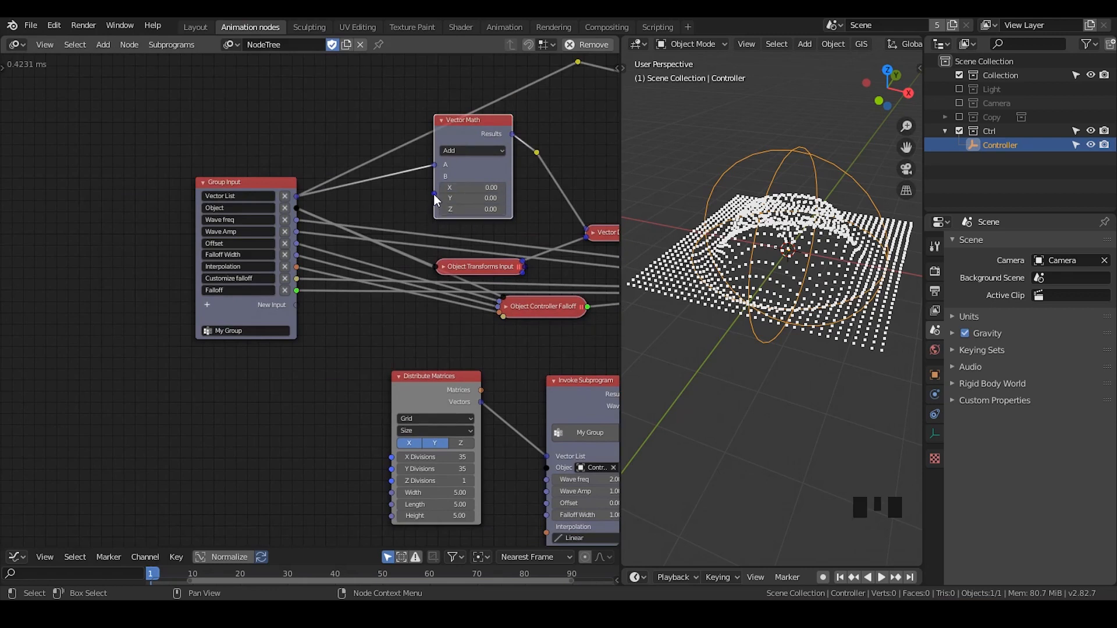
Move the Group Input node farther left of the Vector Math node
left_click(282, 179)
left_click_drag(289, 181, 175, 183)
middle_click_drag(265, 154, 257, 213)
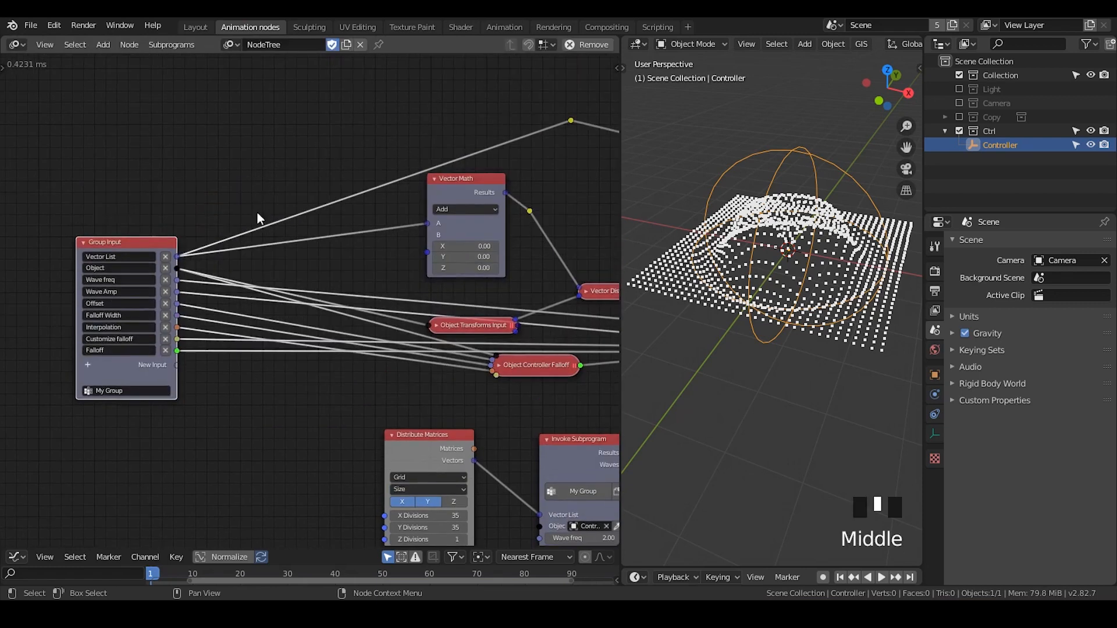
Add a Vector Wiggle node above the Group Input
left_click(270, 143)
key("ctrl+a")
type("vet")
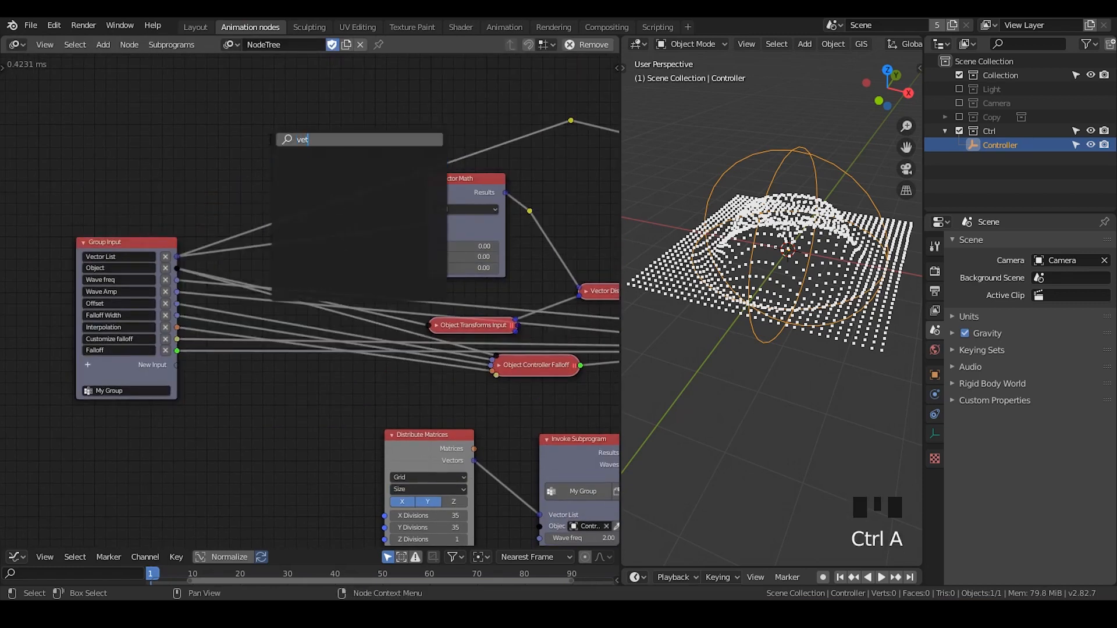
key("BackSpace")
type("ctor wi")
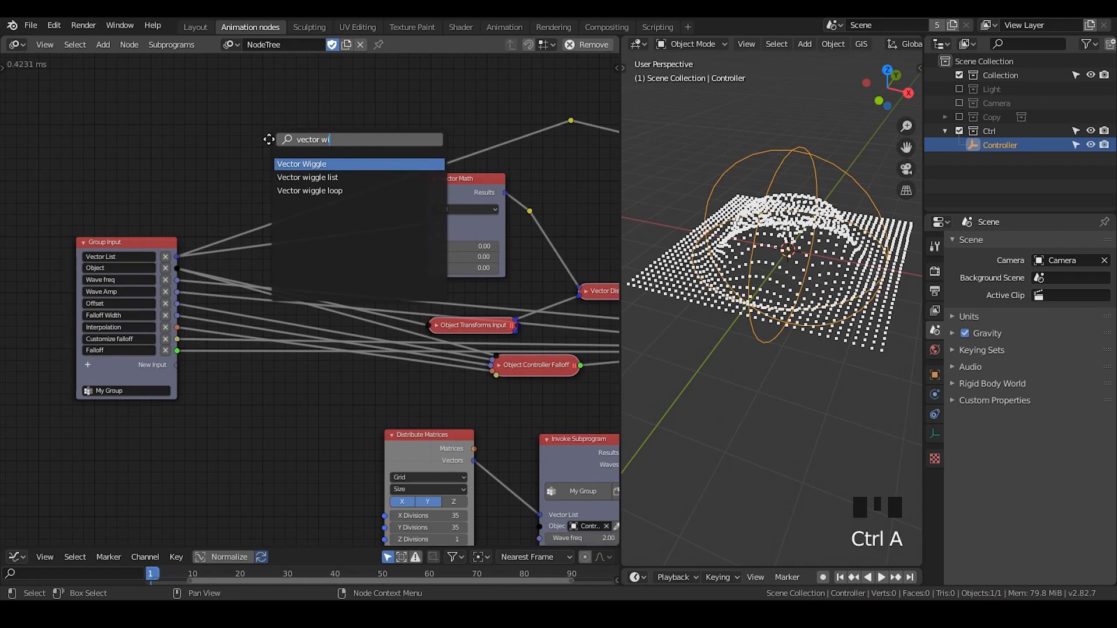
key("Return")
left_click(191, 542)
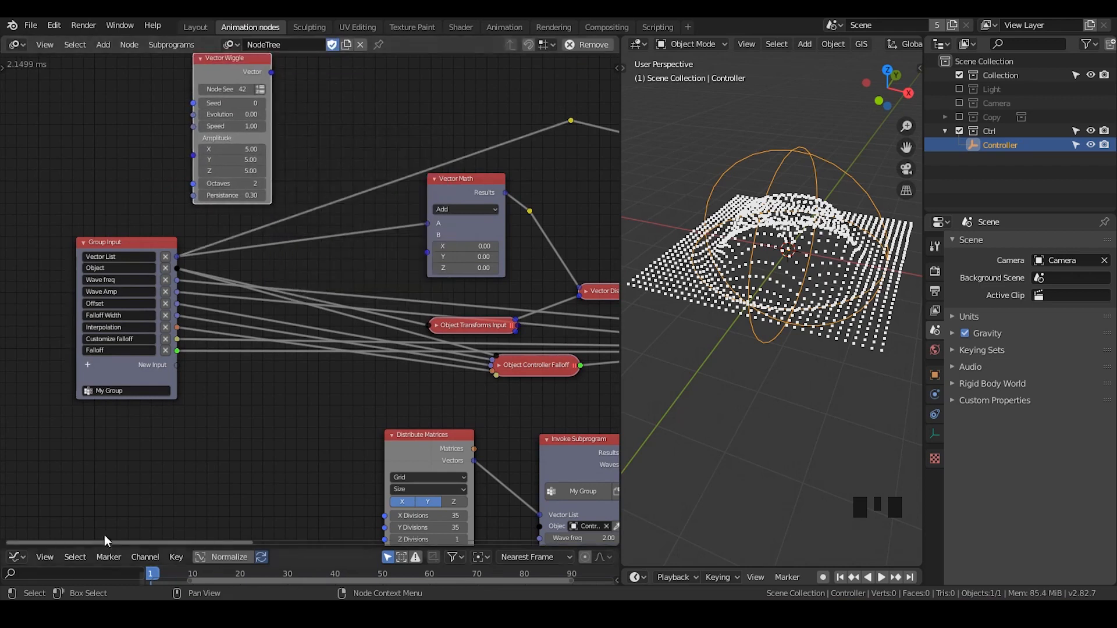
Add a Random Vector node beside the Vector Wiggle node
middle_click_drag(346, 114, 346, 173)
key("ctrl+a")
type("rando")
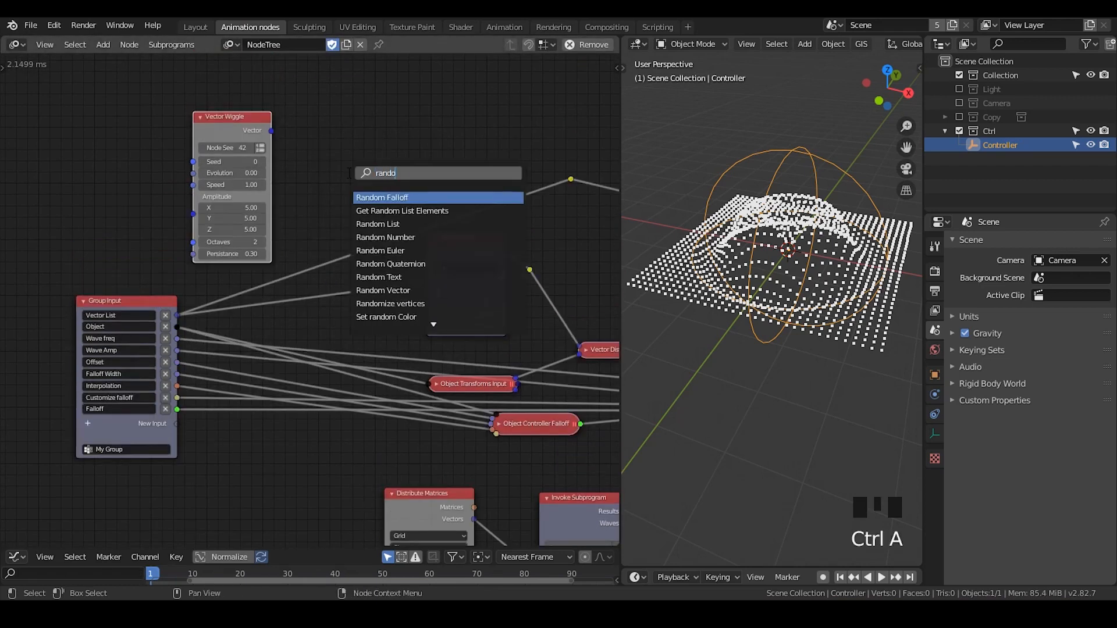
type("m ve")
key("Return")
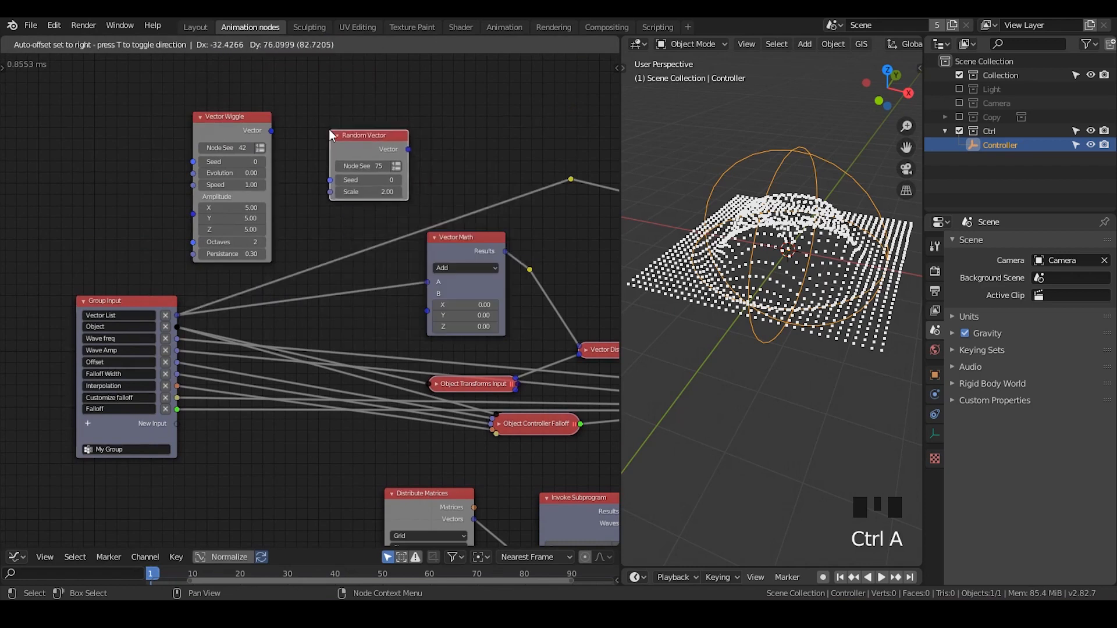
left_click(329, 130)
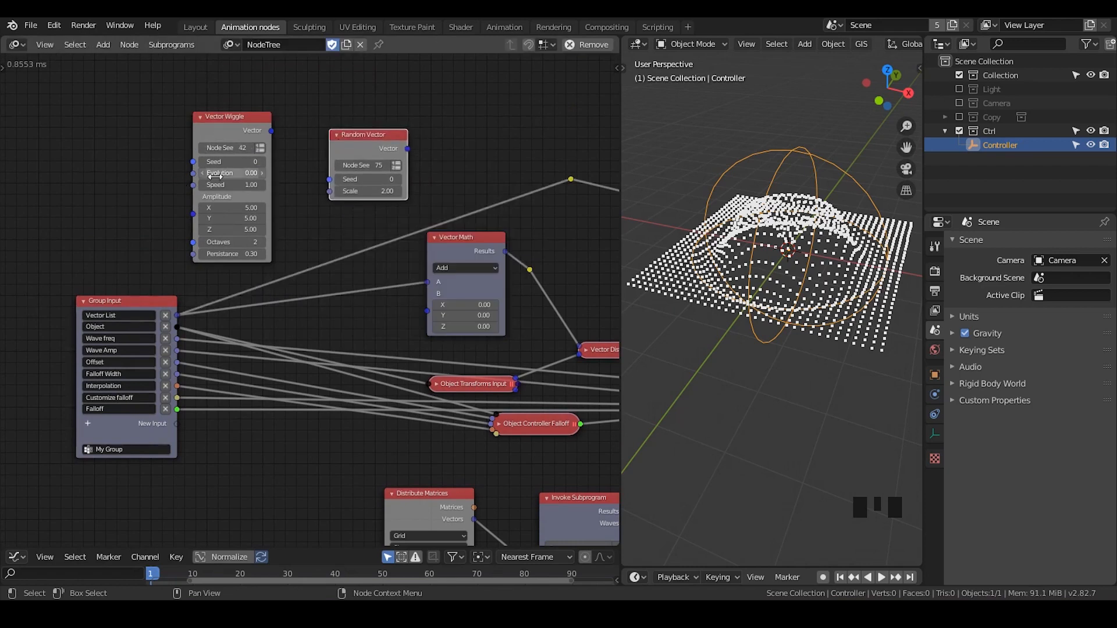
Set the Vector Wiggle's Evolution to 5.34 and connect its output to input B of Vector Math
left_click_drag(215, 174, 252, 174)
left_click_drag(271, 132, 427, 294)
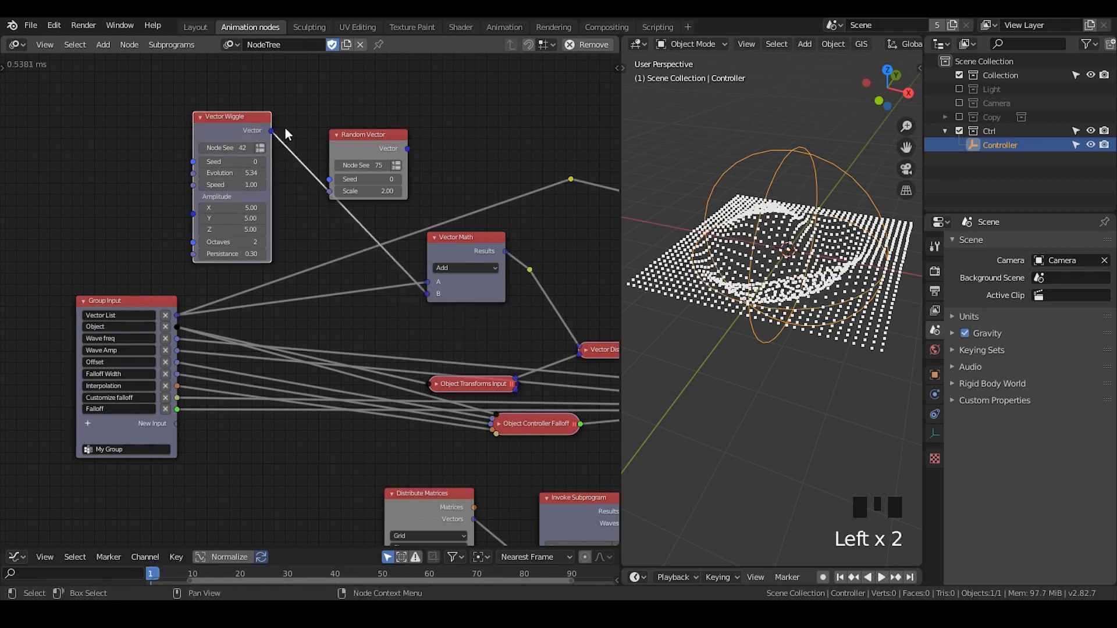
Switch Vector Wiggle to list output feeding Vector Math's input B, and drive its Count from the length of Vector List
left_click(260, 148)
left_click_drag(271, 131, 426, 316)
left_click_drag(239, 117, 298, 114)
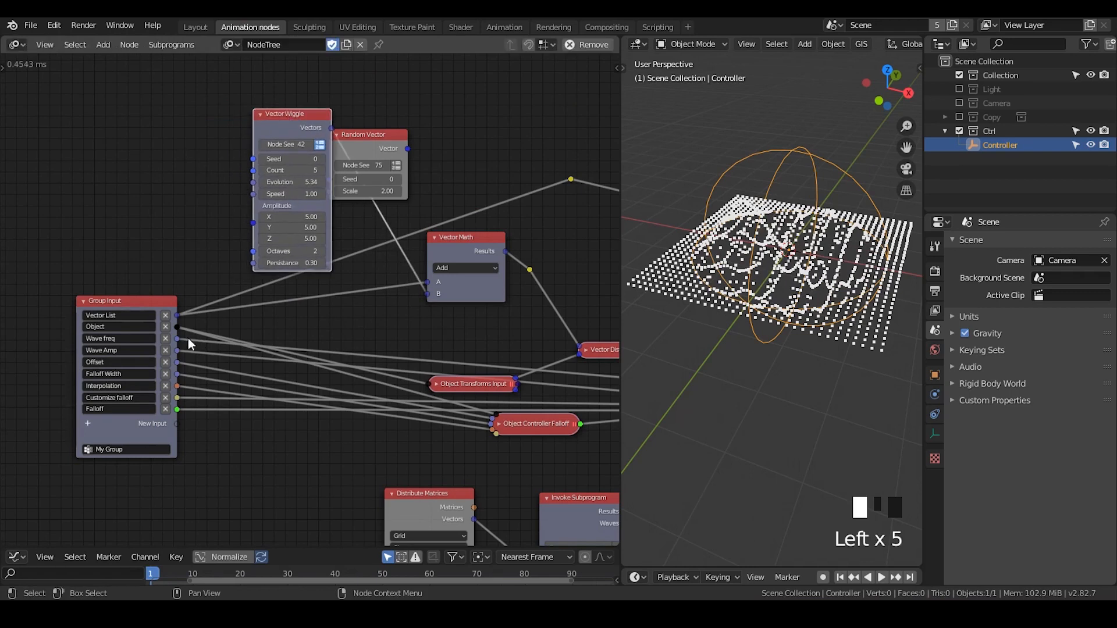
left_click_drag(177, 316, 253, 171)
middle_click_drag(685, 218, 651, 384)
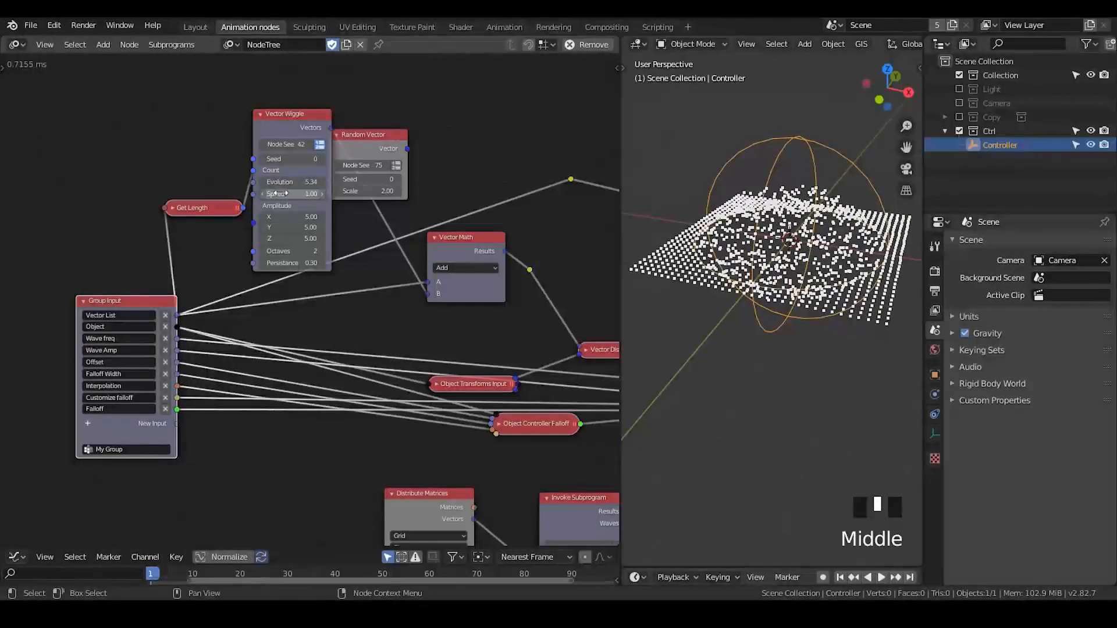
Set the Vector Wiggle's amplitude to -0.40 on X, Y and Z
left_click(302, 193)
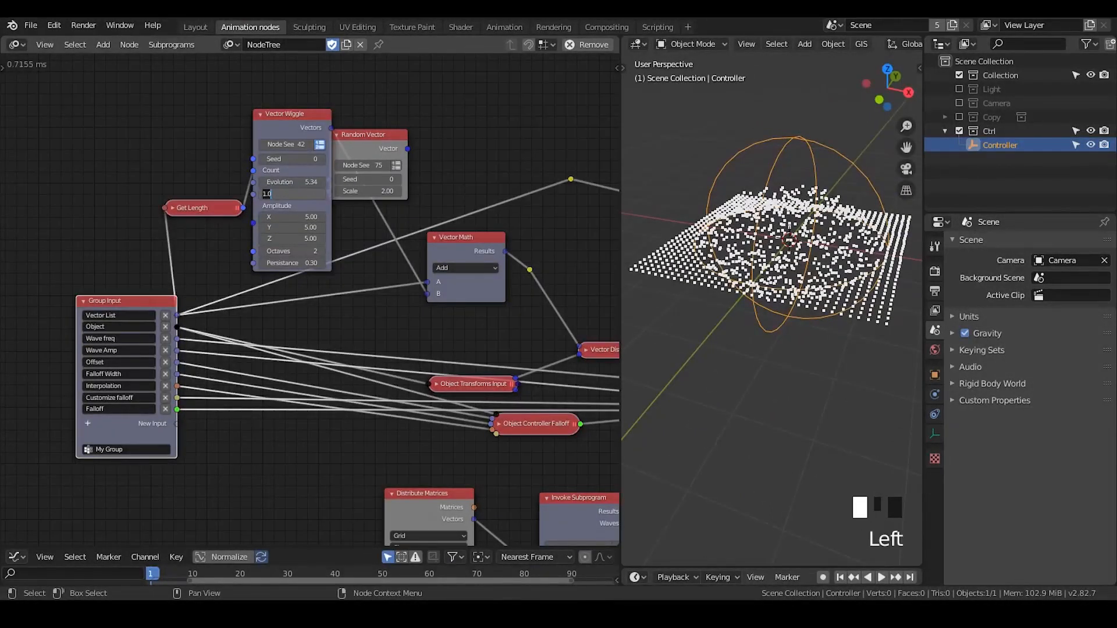
left_click(322, 202)
left_click(306, 218)
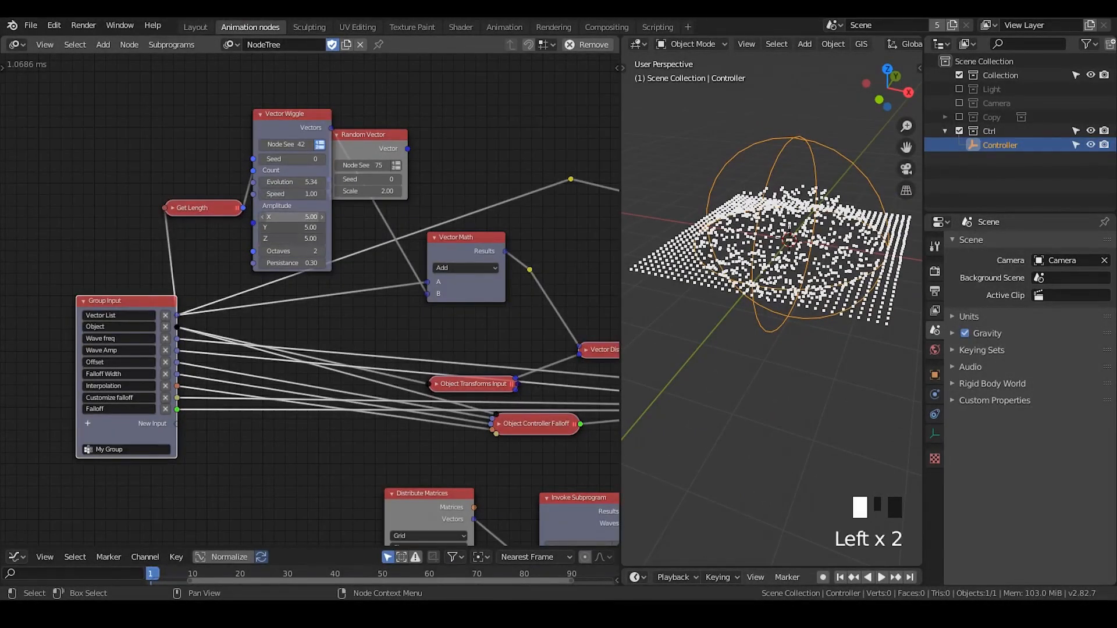
left_click_drag(305, 218, 275, 218)
mouse_move(788, 249)
middle_mouse_down()
mouse_move(794, 234)
mouse_move(804, 251)
middle_mouse_up()
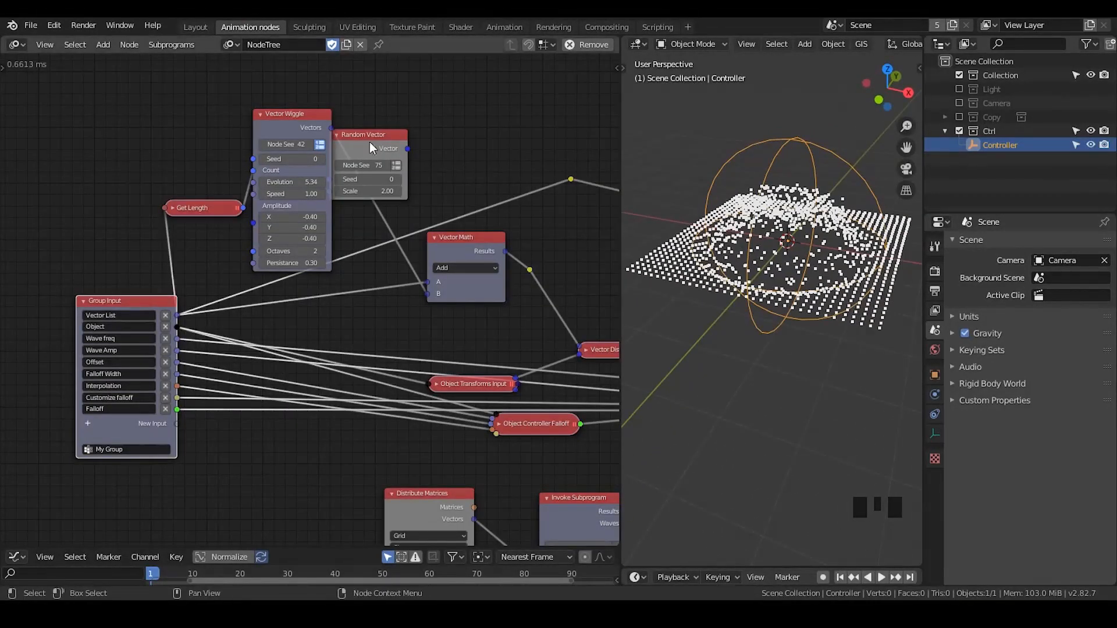
Delete the Random Vector node and move Vector Wiggle closer to Vector Math
left_click_drag(369, 142, 454, 117)
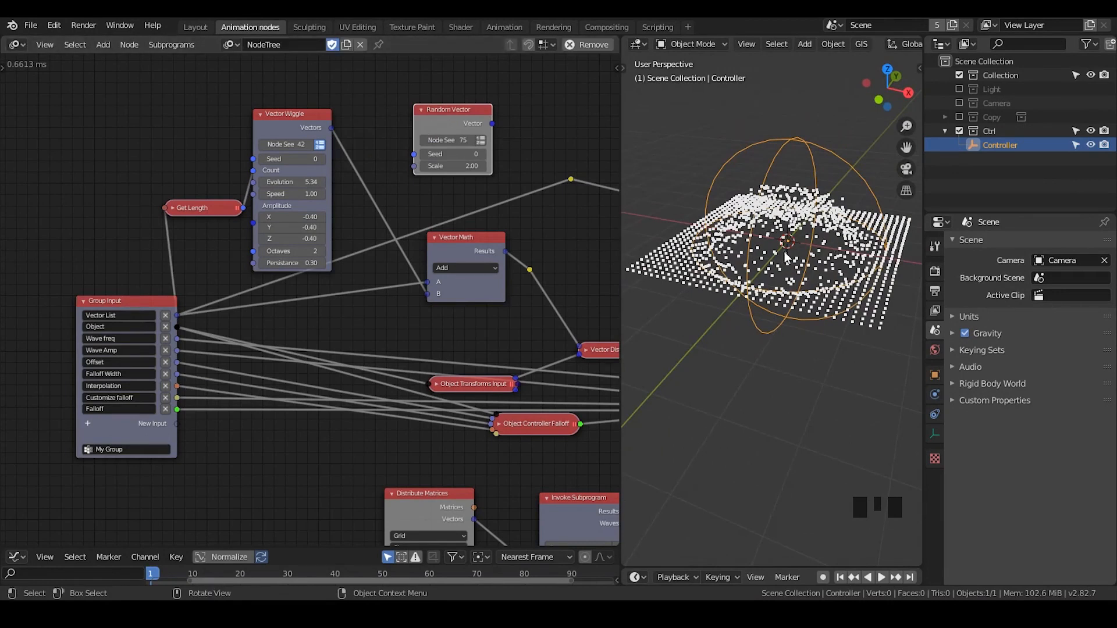
left_click(459, 114)
key("x")
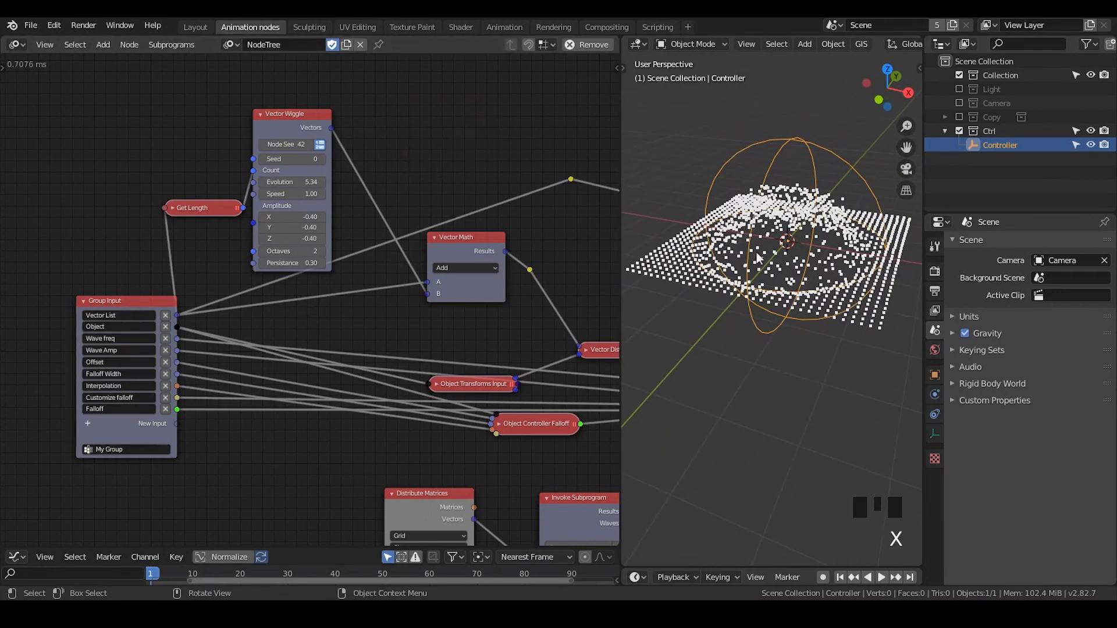
left_click_drag(279, 129, 329, 158)
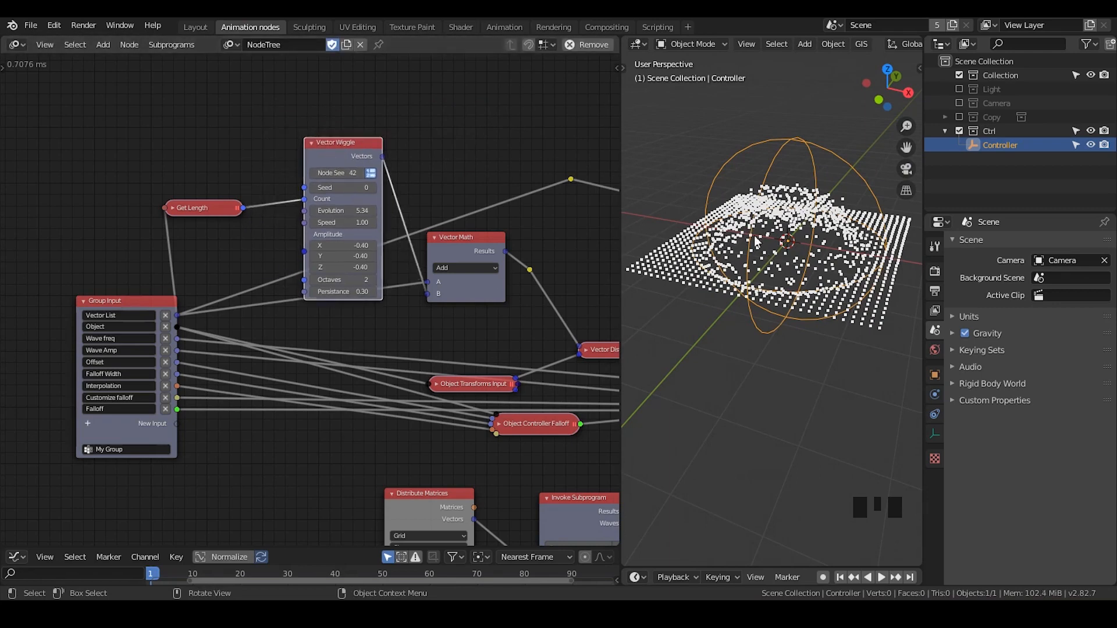
Add a Vector Noise node and place it above the Vector Math node
left_click(320, 156)
key("ctrl+a")
type("vec")
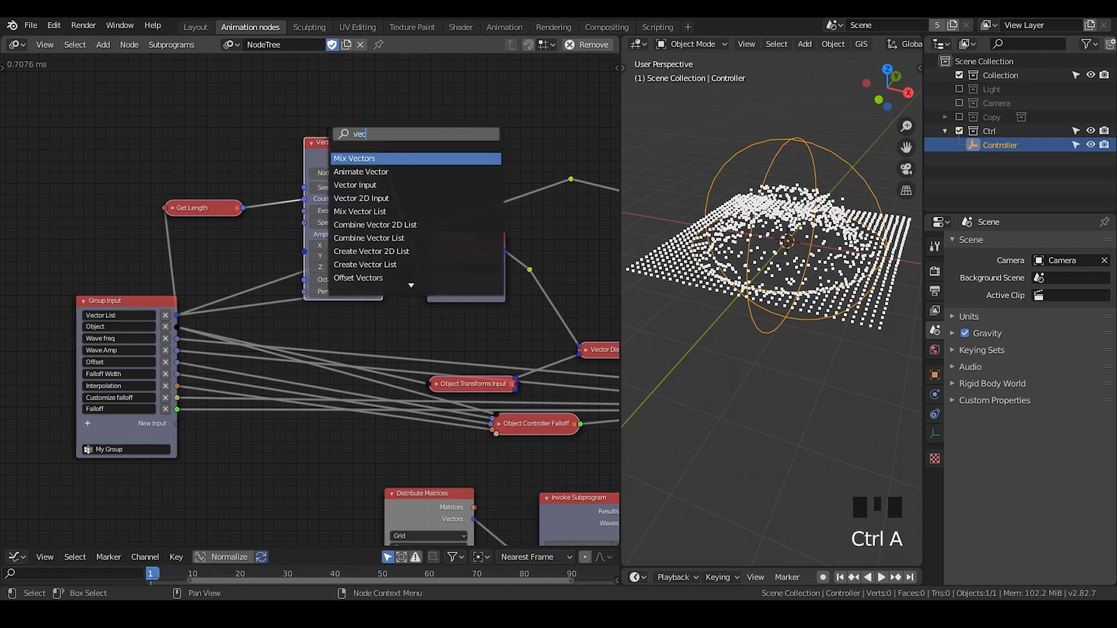
type("o")
key("BackSpace")
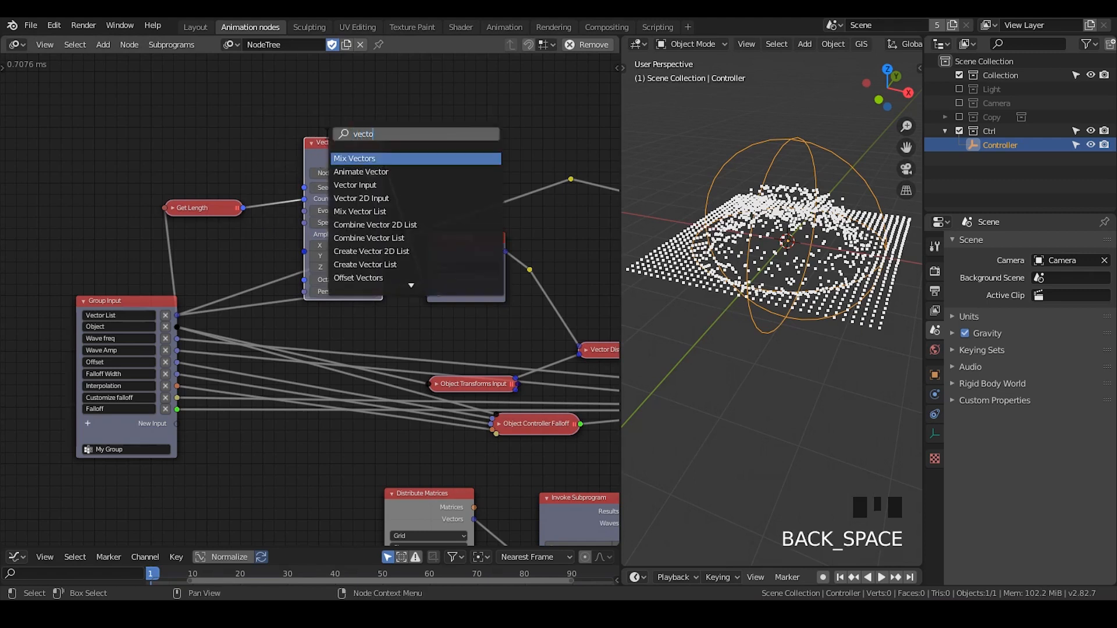
type("r noise")
key("Return")
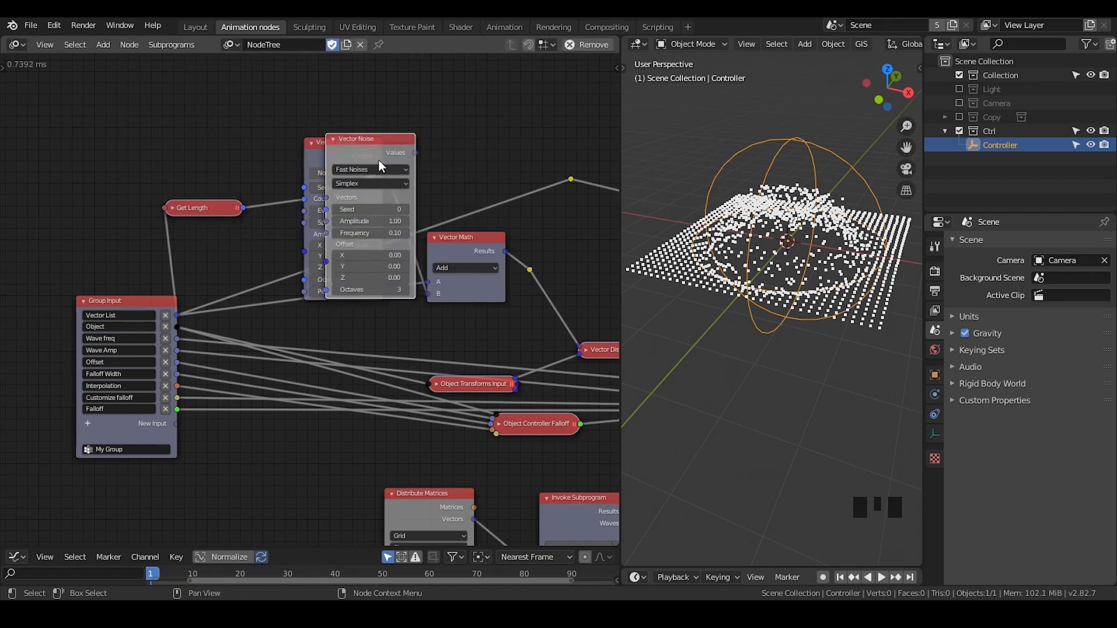
left_click_drag(379, 159, 475, 34)
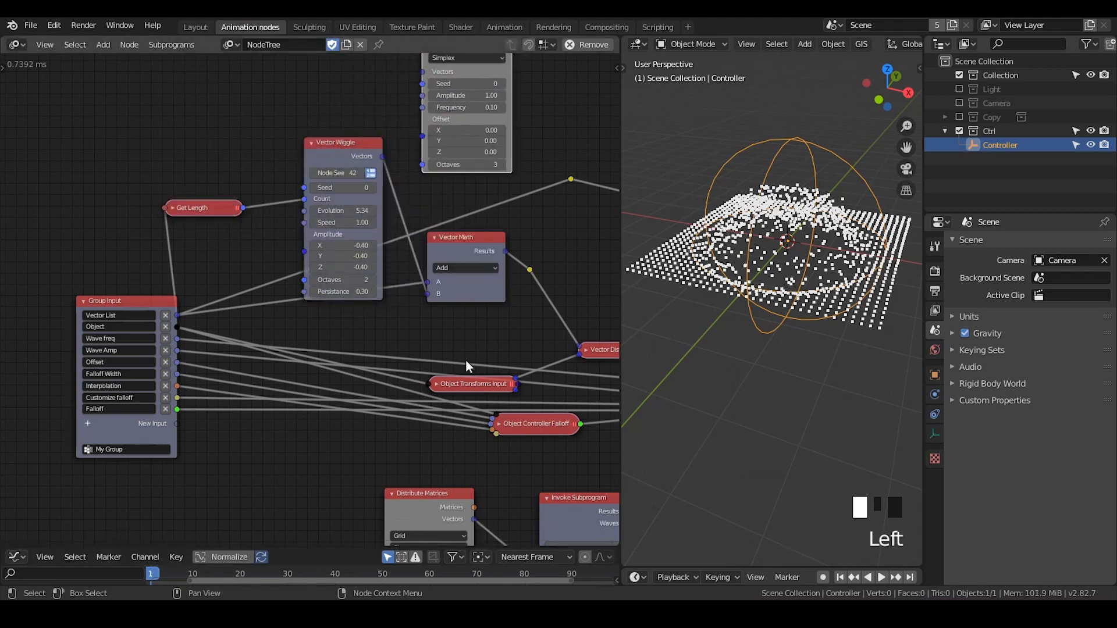
middle_click_drag(467, 363, 418, 458)
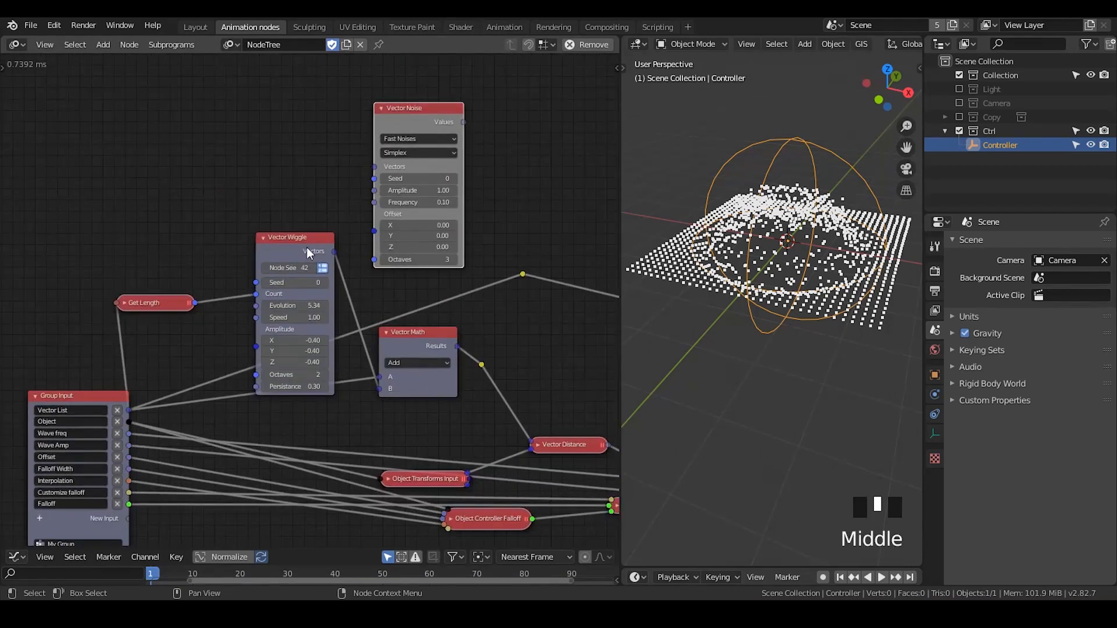
Delete the Vector Wiggle node and move Vector Noise into the free space up and left of Vector Math
left_click(291, 250)
key("x")
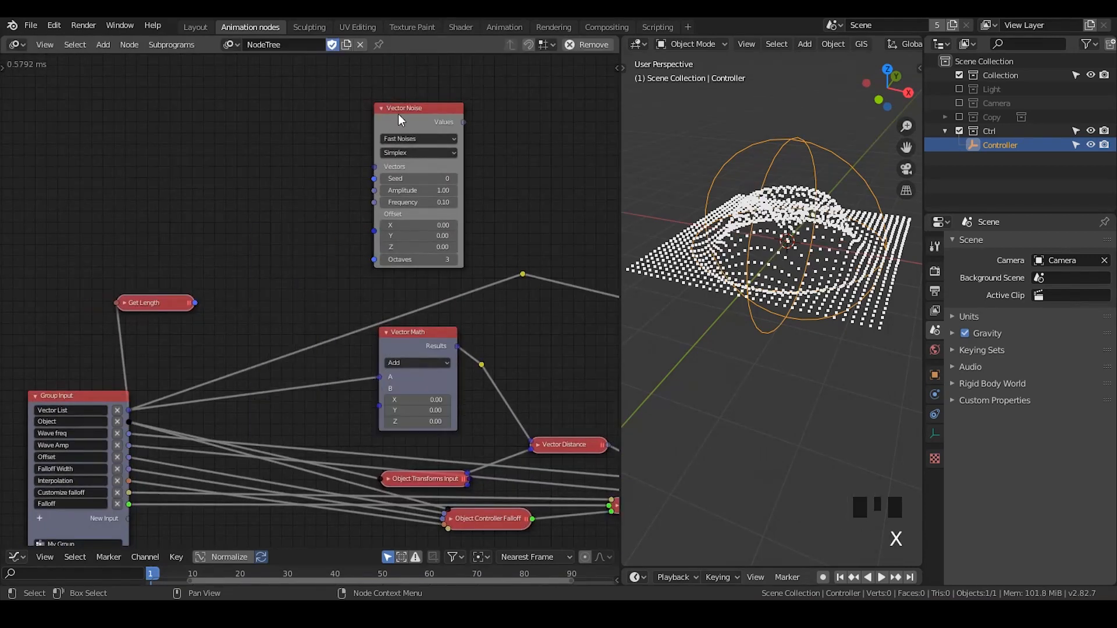
left_click_drag(387, 121, 311, 147)
scroll(310, 146, "up", 3)
left_click(311, 150)
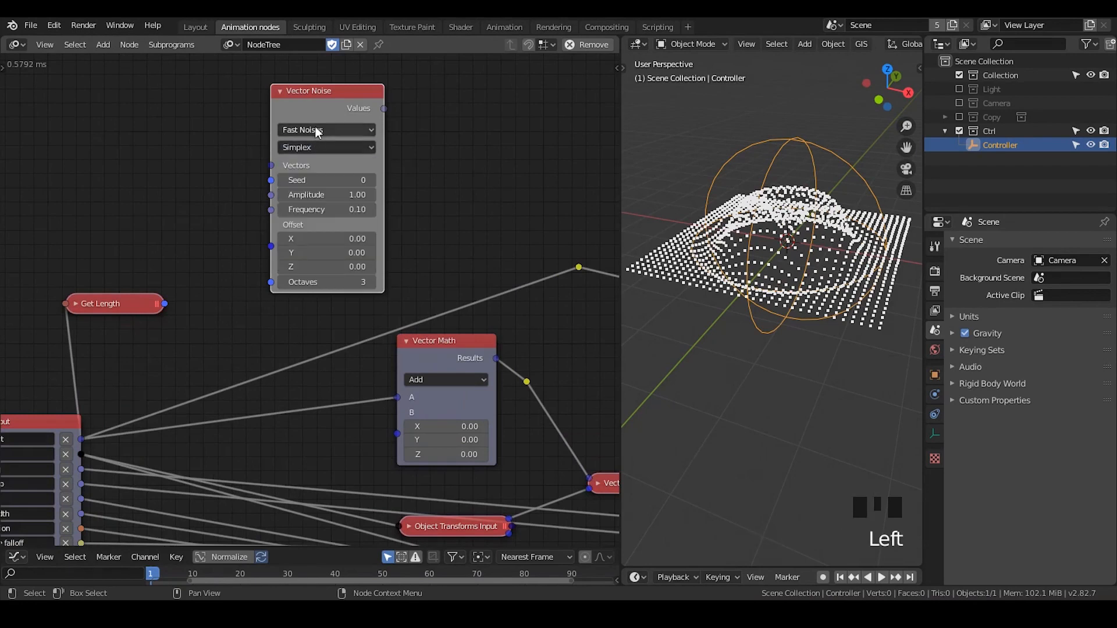
Look through the Vector Noise types, and create a new brush texture to view the available texture types
left_click(314, 130)
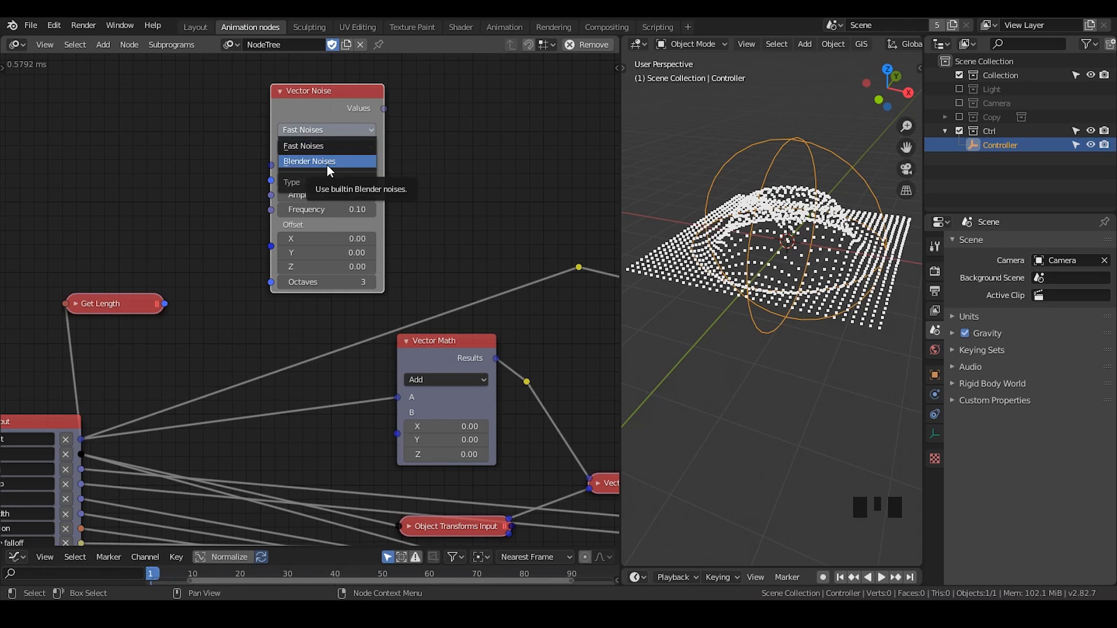
left_click(460, 202)
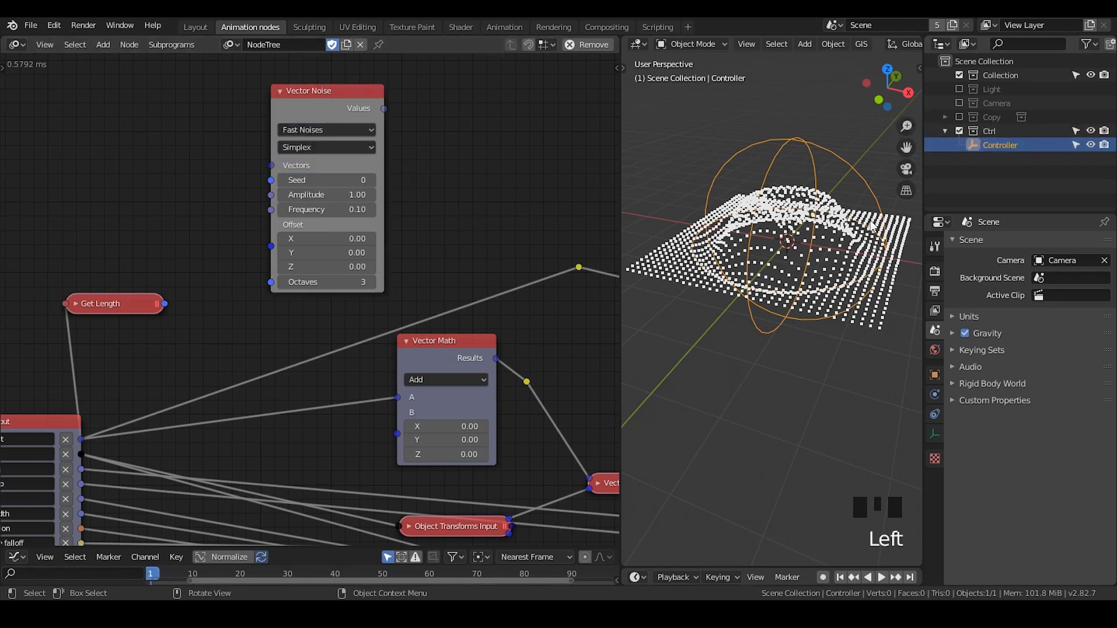
left_click(935, 459)
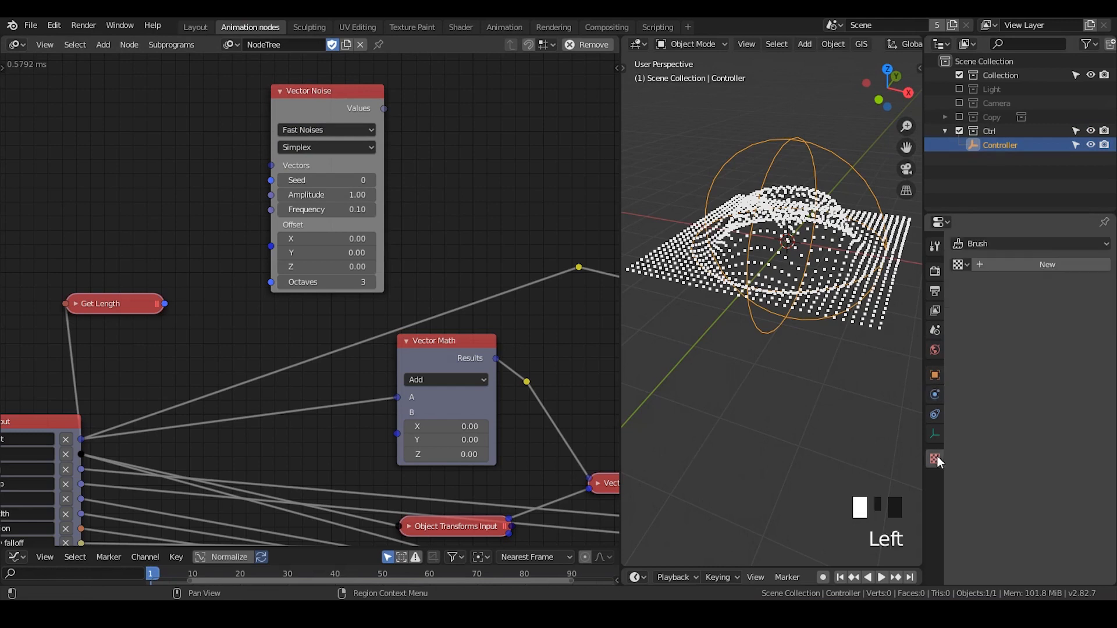
left_click(960, 265)
left_click(1001, 263)
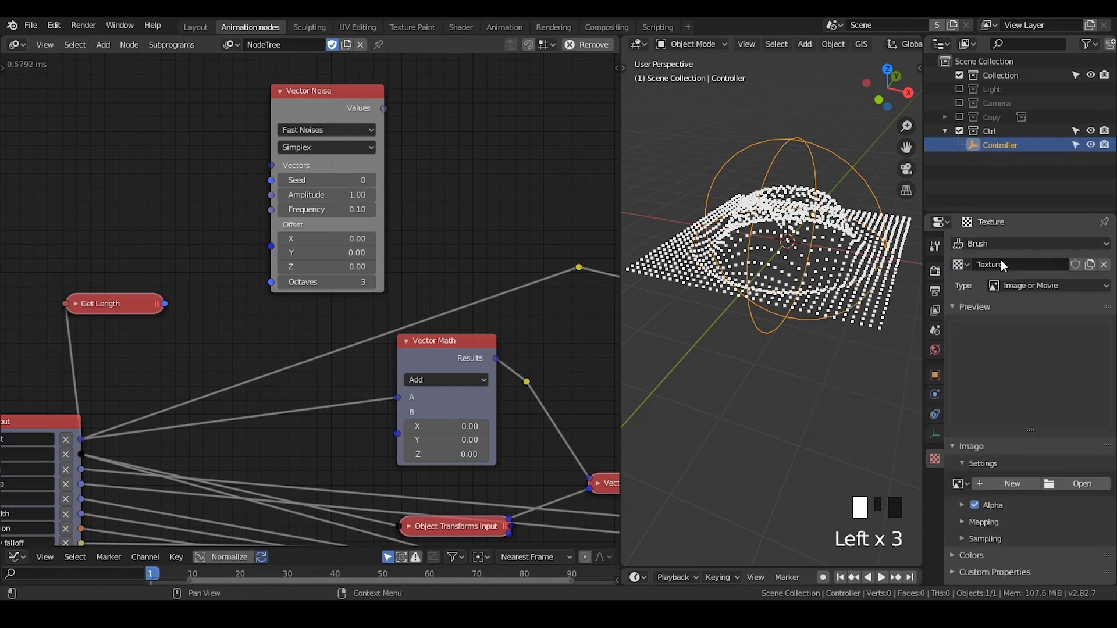
left_click(1012, 289)
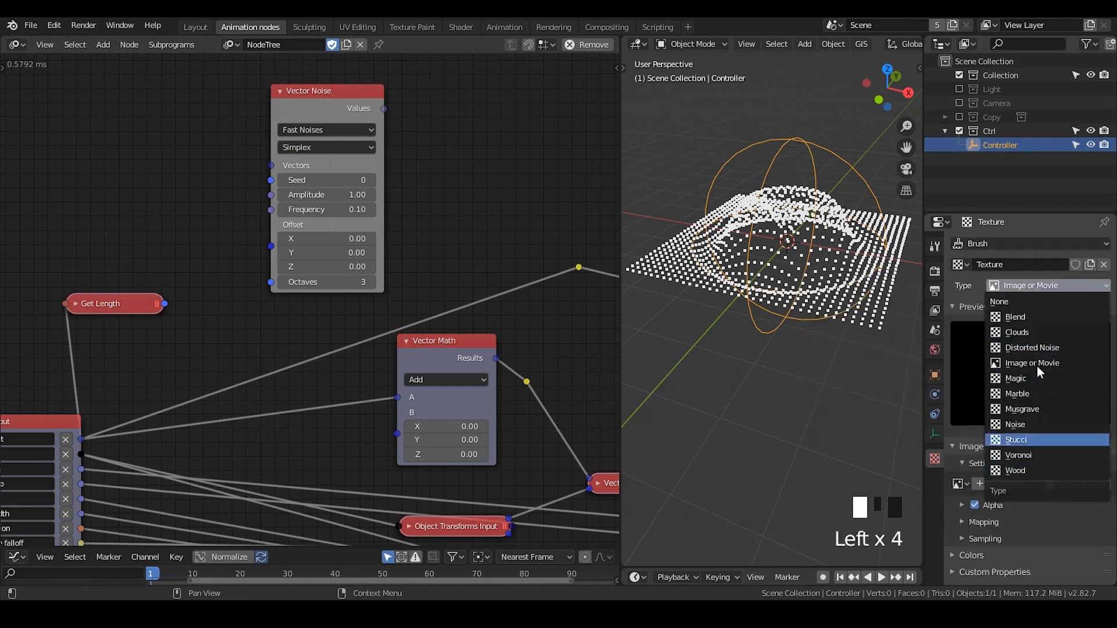
left_click(334, 149)
Look through the Blender Noises modes and basis options of the Vector Noise node, and return its type to Fast Noises
left_click(340, 130)
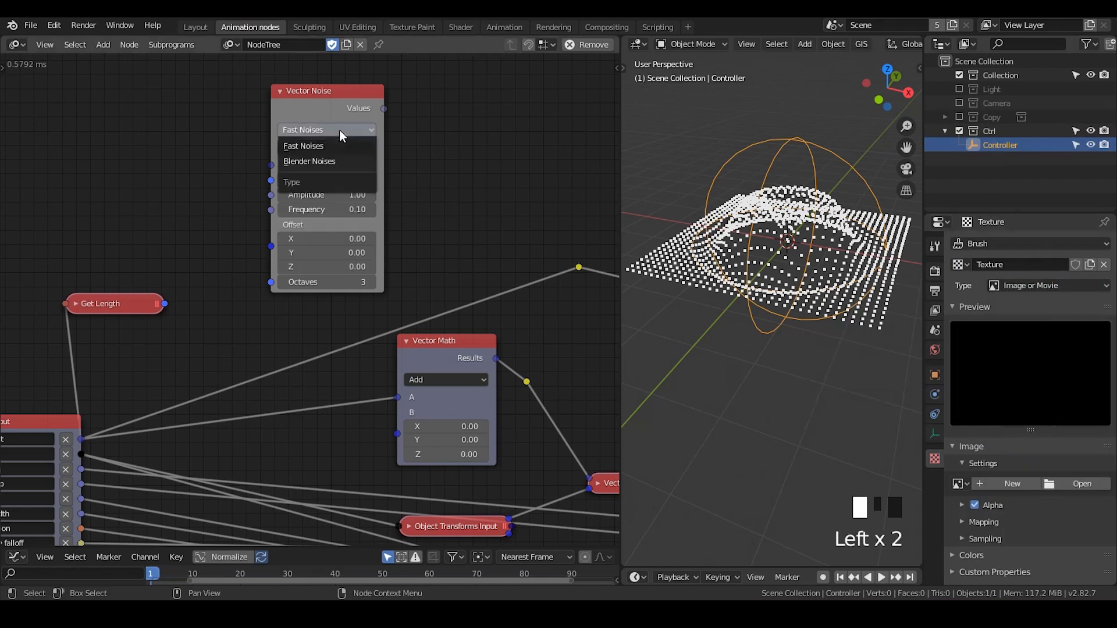
left_click(342, 152)
left_click(344, 148)
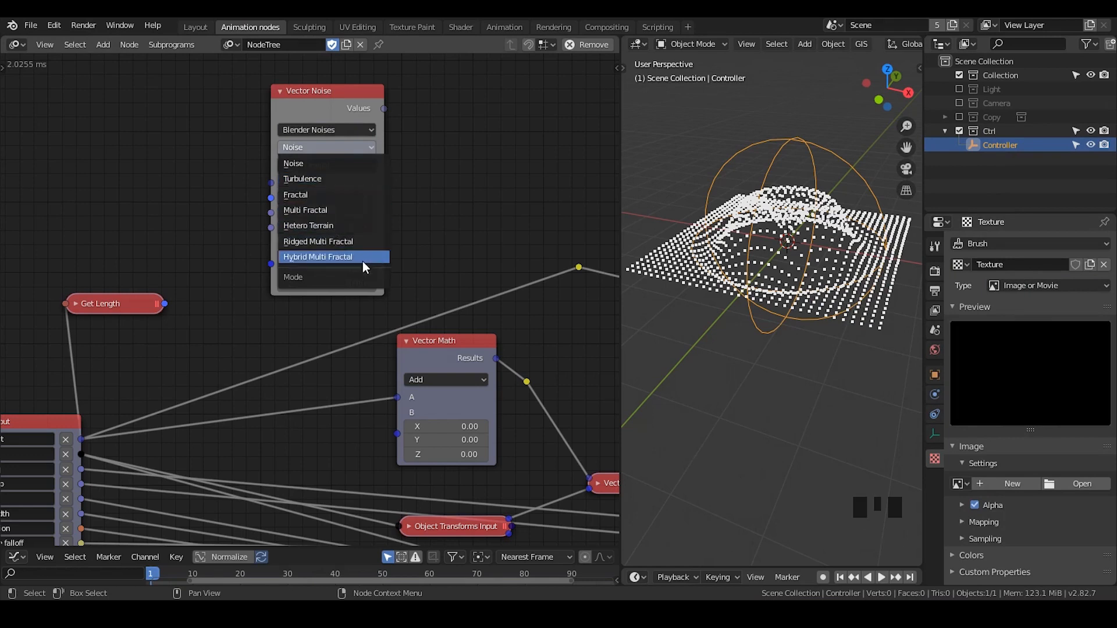
left_click(302, 156)
left_click(319, 165)
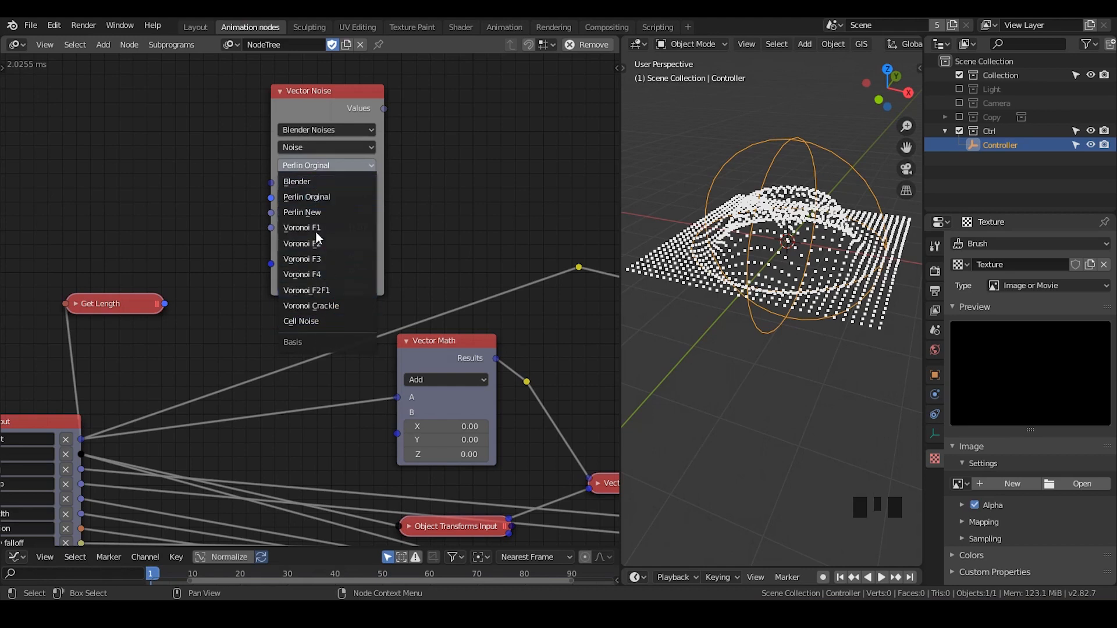
left_click(312, 128)
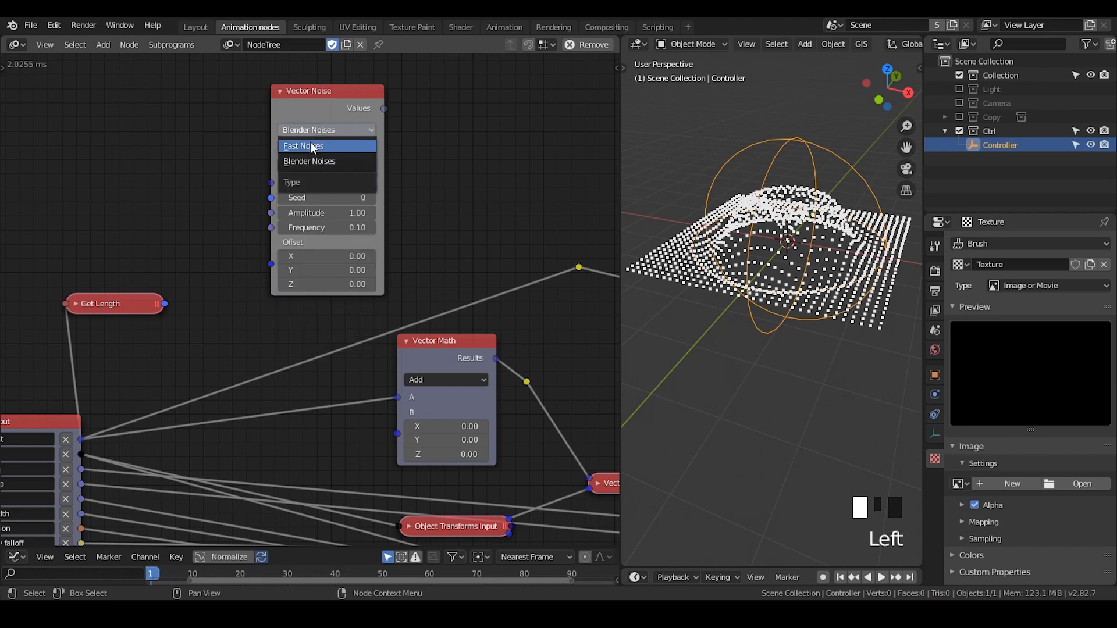
left_click(311, 143)
Set the Vector Noise node's fast noise type to Perlin
middle_click_drag(216, 197, 299, 172)
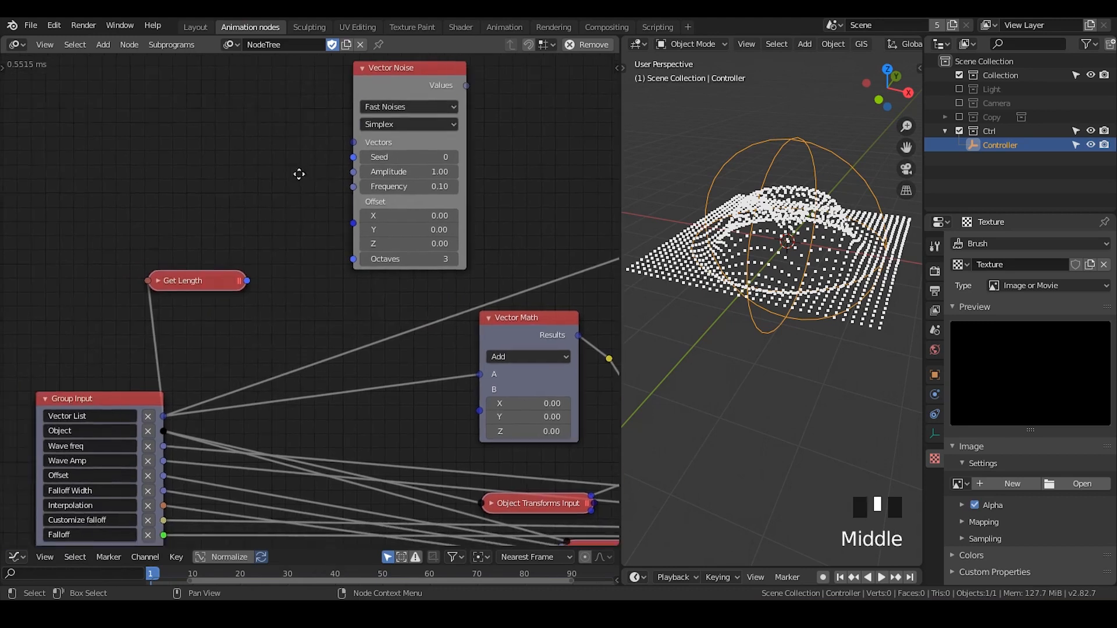
left_click(396, 122)
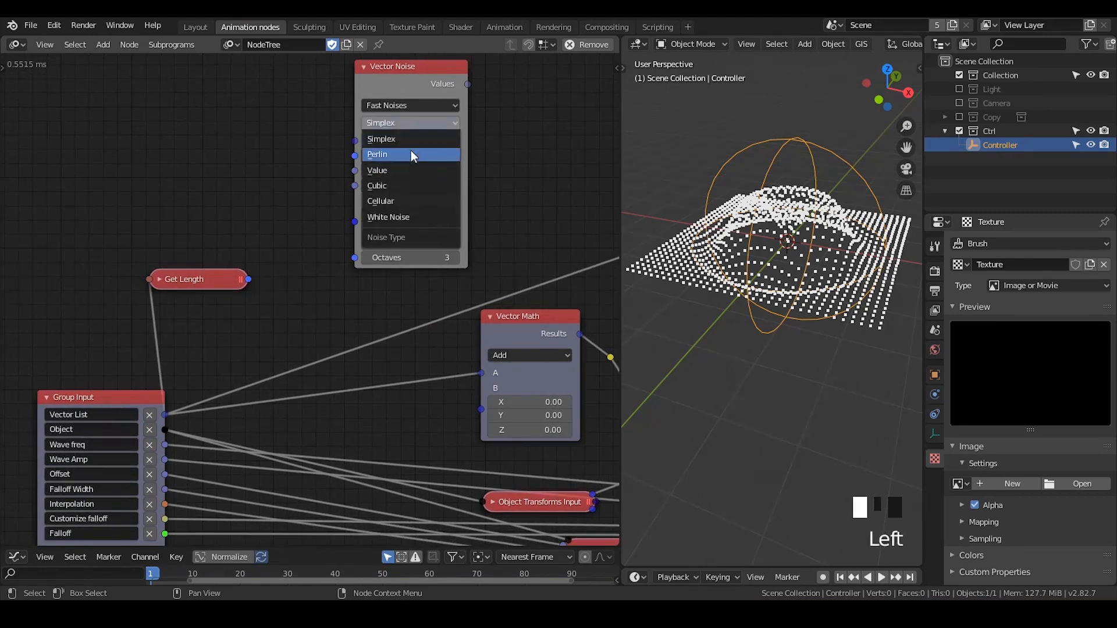
left_click(411, 154)
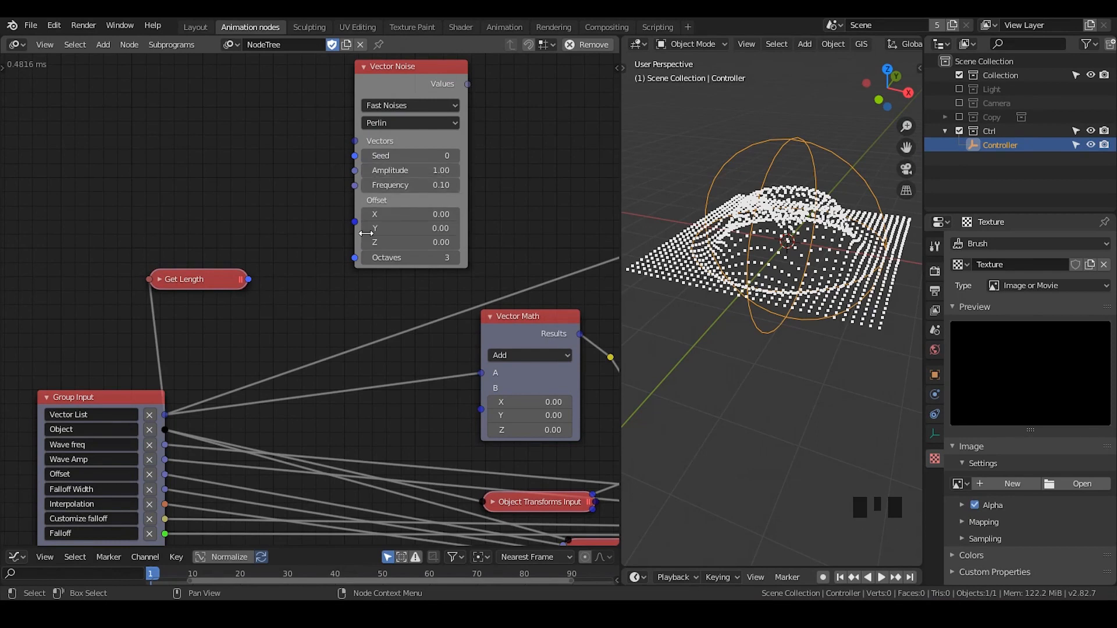
Move the Group Input node further left and delete the Get Length node
middle_click_drag(141, 411, 202, 389)
left_click_drag(196, 378, 106, 378)
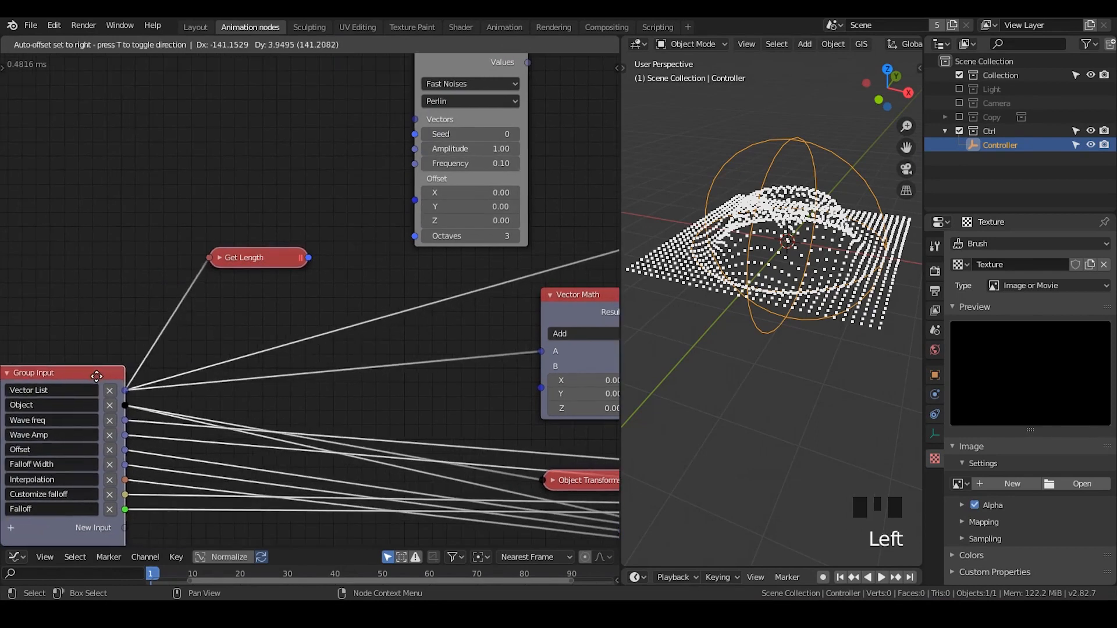
left_click_drag(244, 252, 237, 253)
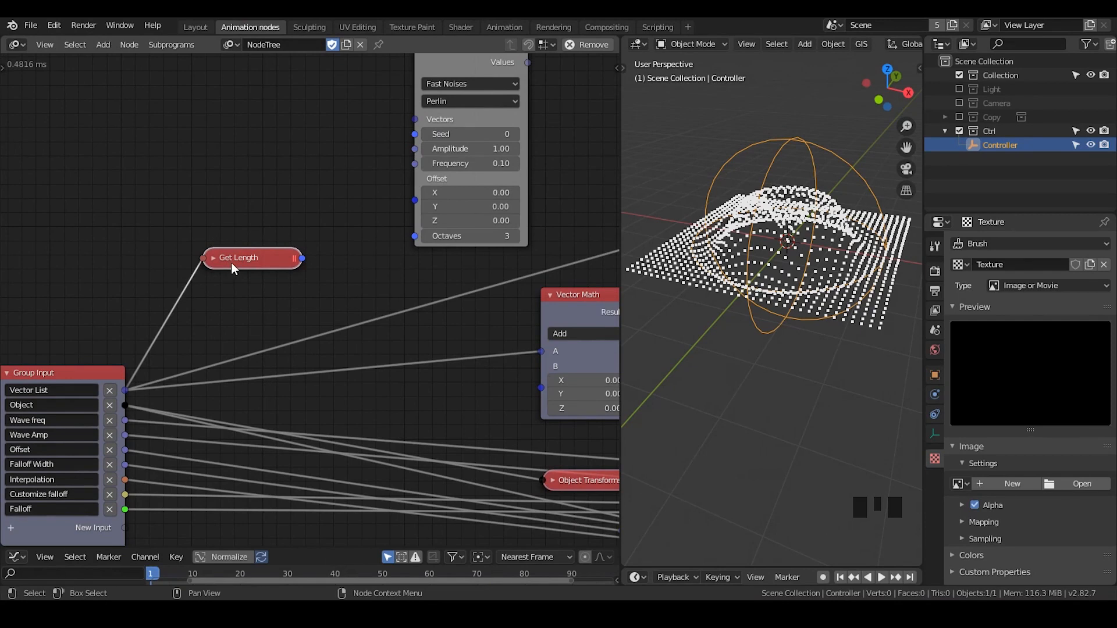
key("x")
Connect Group Input's Vector List to Vector Noise's Vectors, and move the Vector Noise node closer to Group Input
left_click_drag(124, 390, 414, 119)
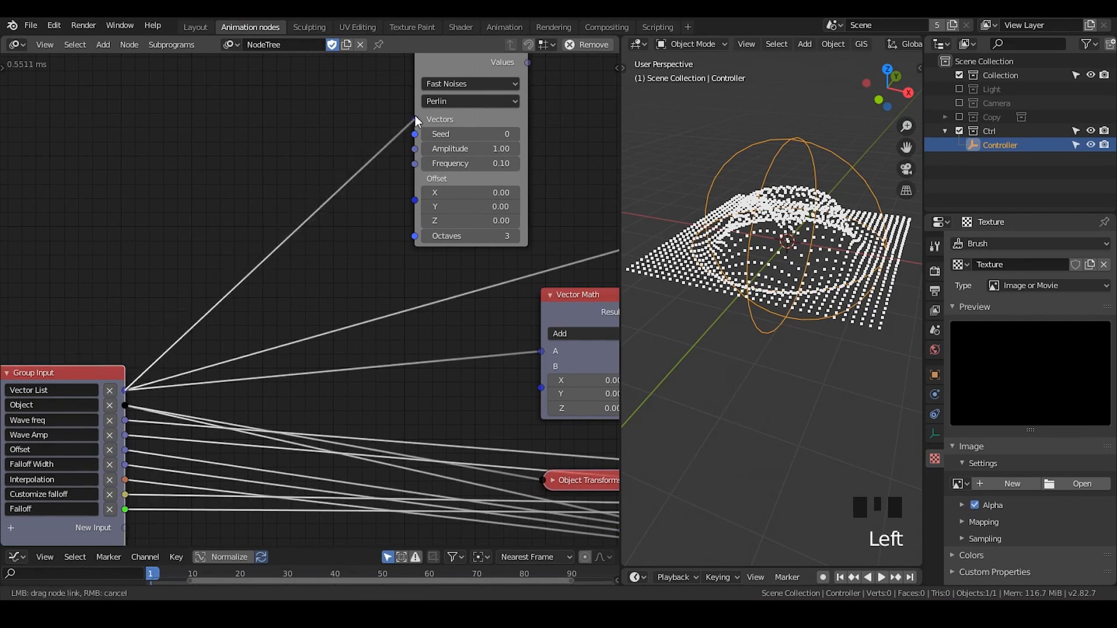
middle_click_drag(452, 65, 405, 104)
left_click_drag(405, 104, 243, 169)
middle_click_drag(320, 170, 332, 149)
mouse_move(331, 146)
left_mouse_down()
mouse_move(415, 105)
mouse_move(402, 149)
mouse_move(429, 142)
mouse_move(296, 173)
mouse_move(328, 153)
left_mouse_up()
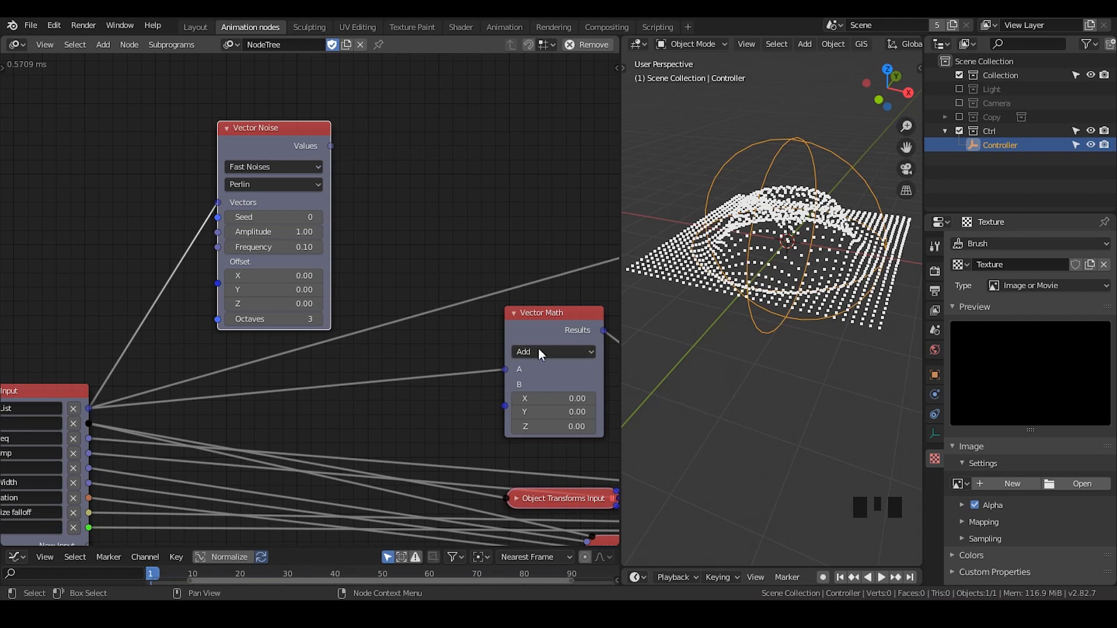
Add a Combine Vector node and place it between the Vector Noise and Vector Math nodes
middle_click_drag(498, 334, 477, 299)
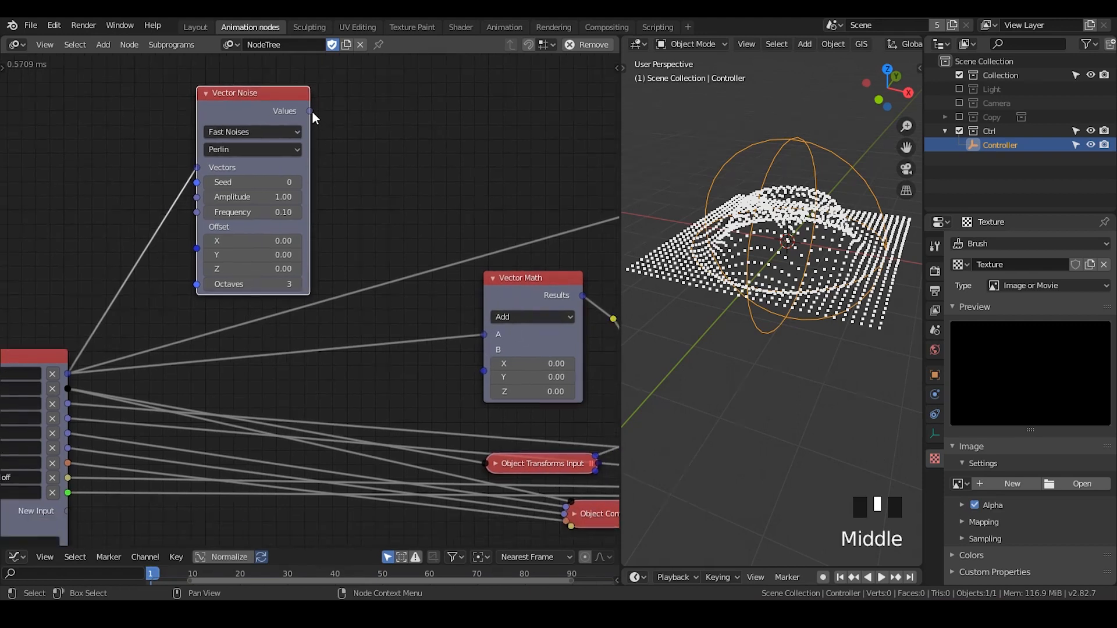
key("ctrl+a")
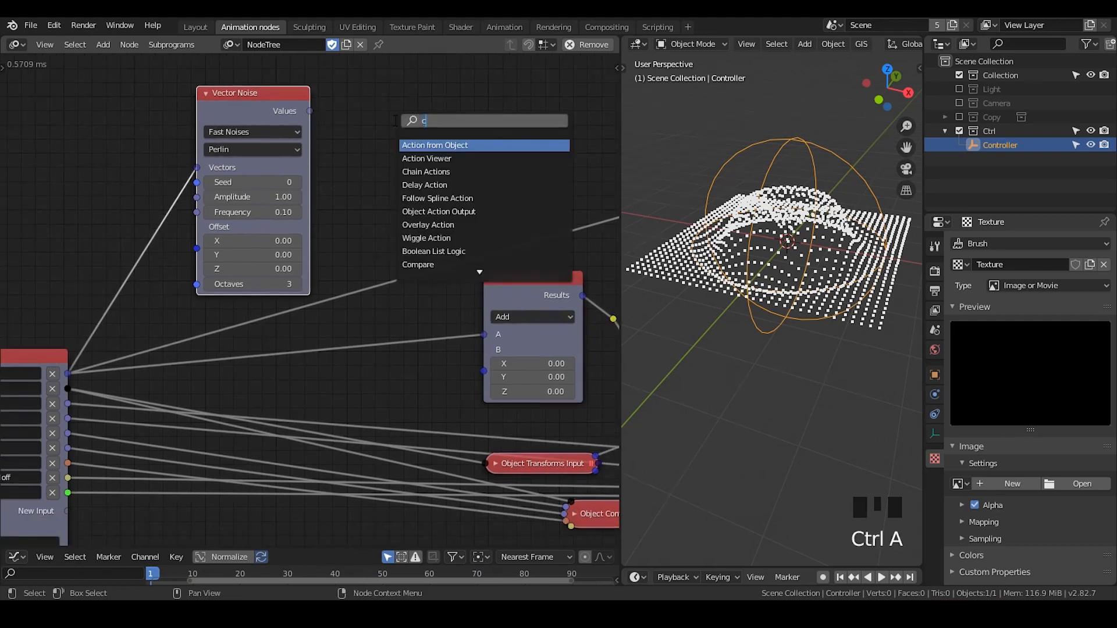
type("combine ve")
key("Down")
key("Down")
key("Return")
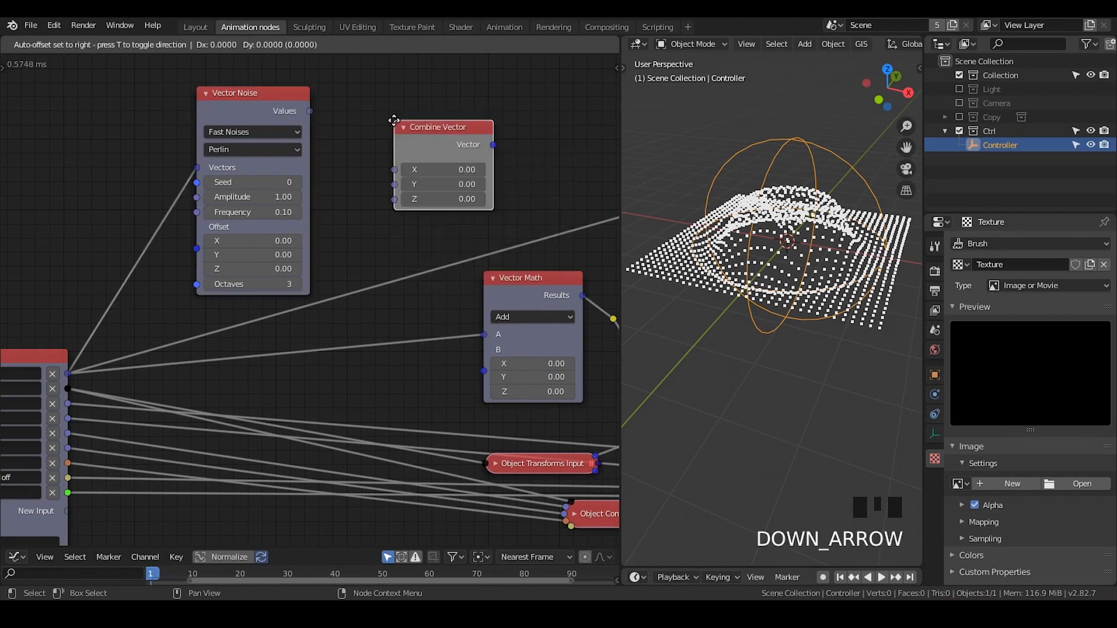
left_click(379, 93)
Connect Vector Noise's Values to Combine Vector's X, and the combined vectors to input B of Vector Math
left_click_drag(309, 111, 390, 138)
left_click_drag(417, 102, 484, 372)
middle_click_drag(440, 326, 493, 307)
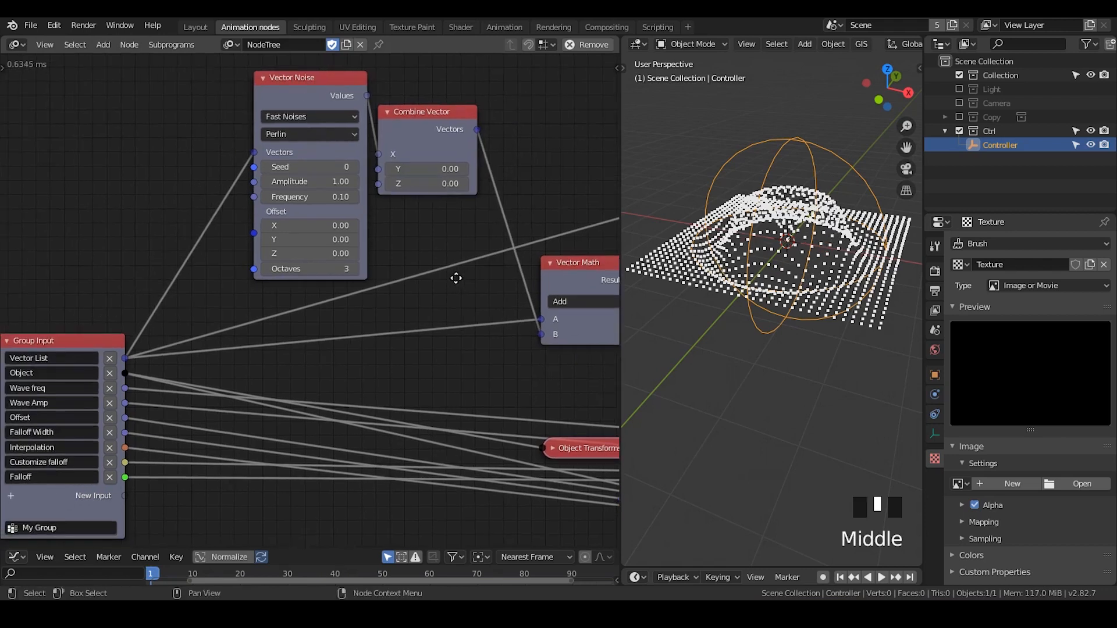
Try an X offset of 8.97 and a frequency of 2.92 on the Vector Noise node, and inspect the point grid
left_click_drag(302, 222, 374, 227)
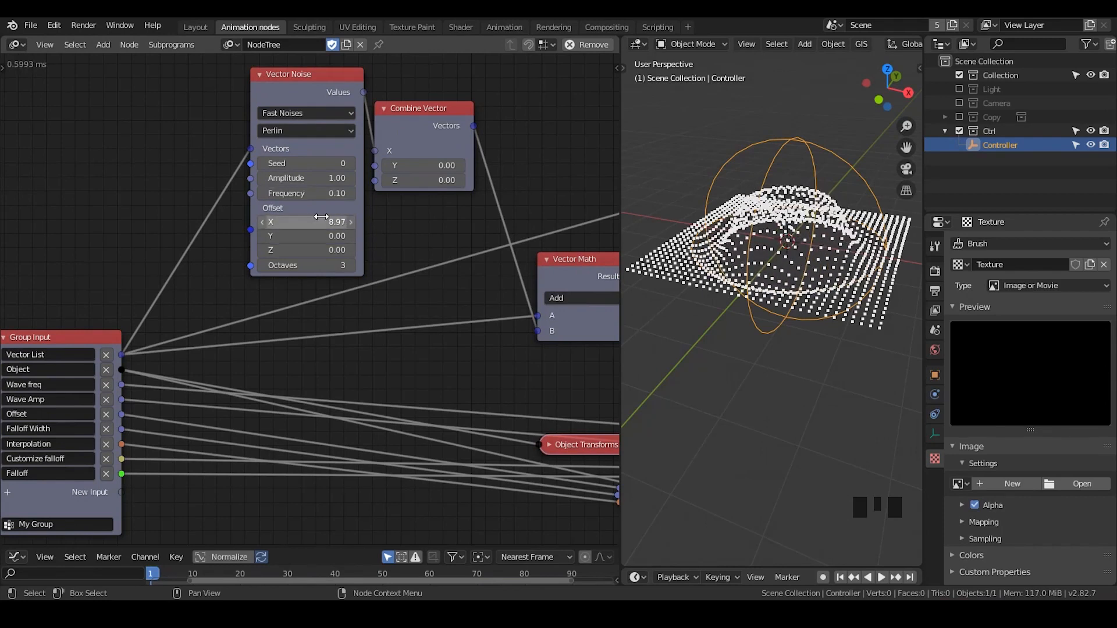
left_click_drag(324, 82, 303, 108)
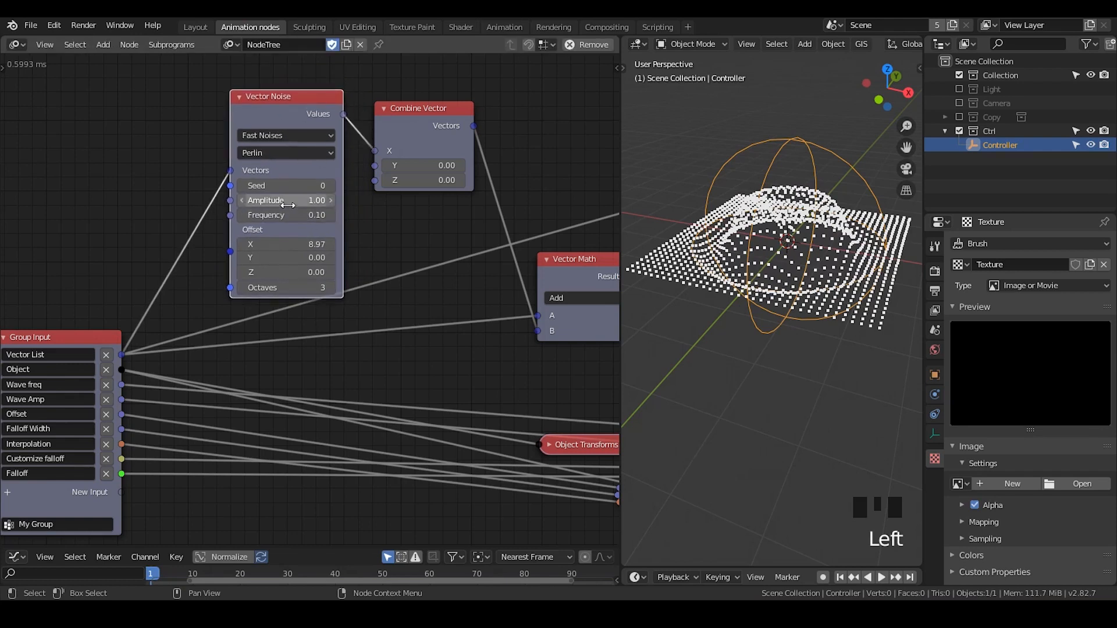
left_click(300, 217)
left_click_drag(300, 216, 344, 217)
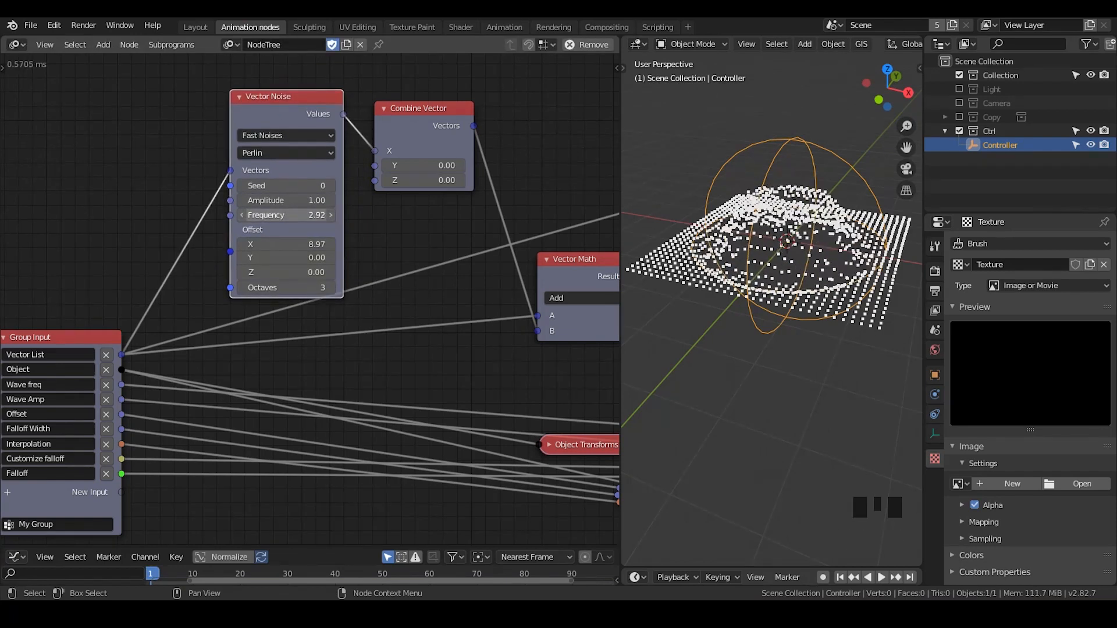
middle_click_drag(756, 244, 779, 219)
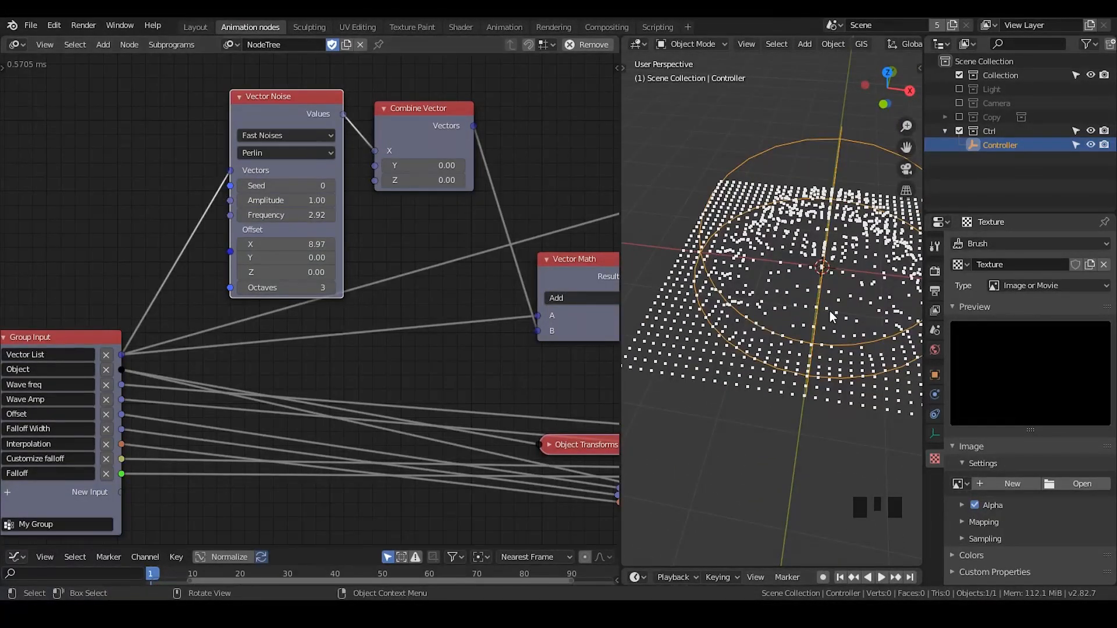
middle_click_drag(829, 314, 770, 276)
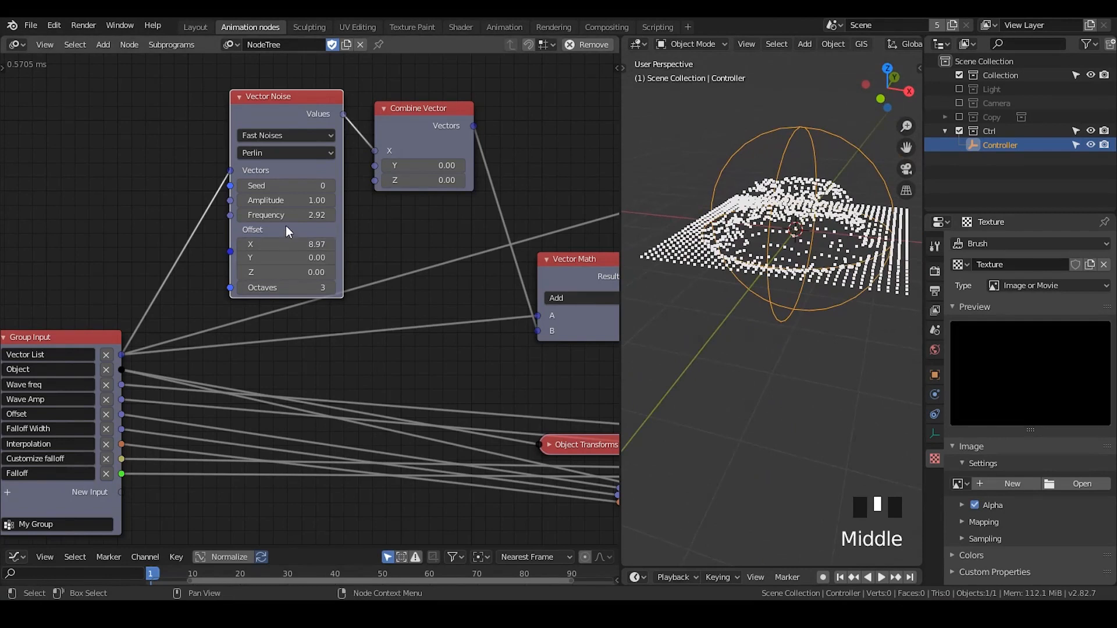
Set the Vector Noise frequency to 3.88 and inspect the distorted points from a lower angle
left_click_drag(288, 215, 319, 216)
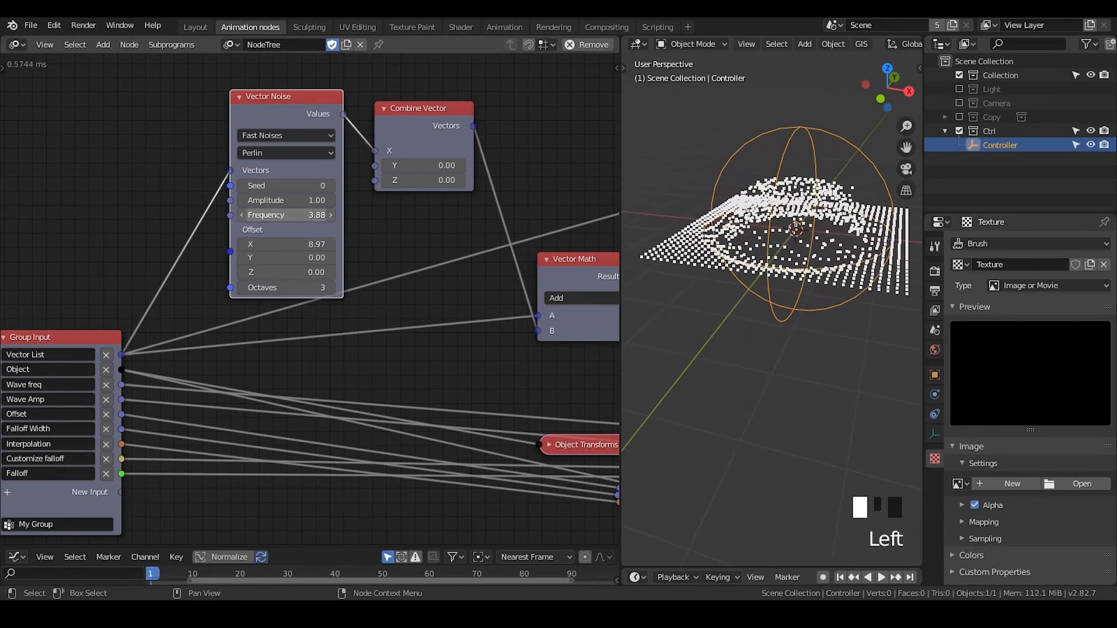
middle_click_drag(855, 215, 806, 234)
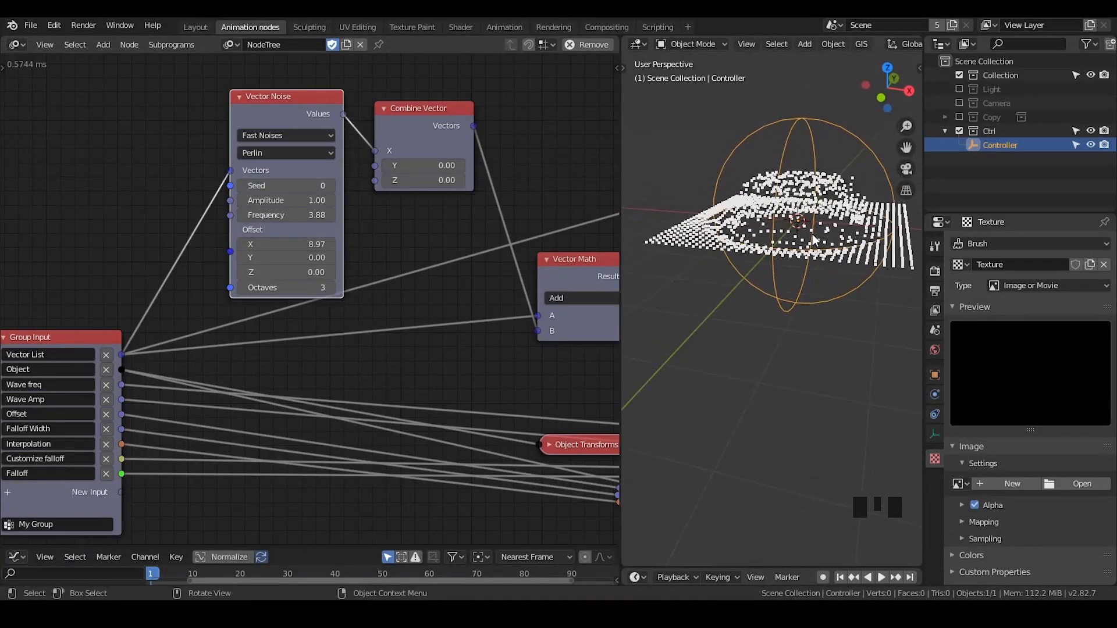
left_click(282, 215)
Expose Vector Noise's Seed, Amplitude and Frequency as new inputs on the Group Input node
left_click(173, 323)
middle_click_drag(173, 324, 211, 300)
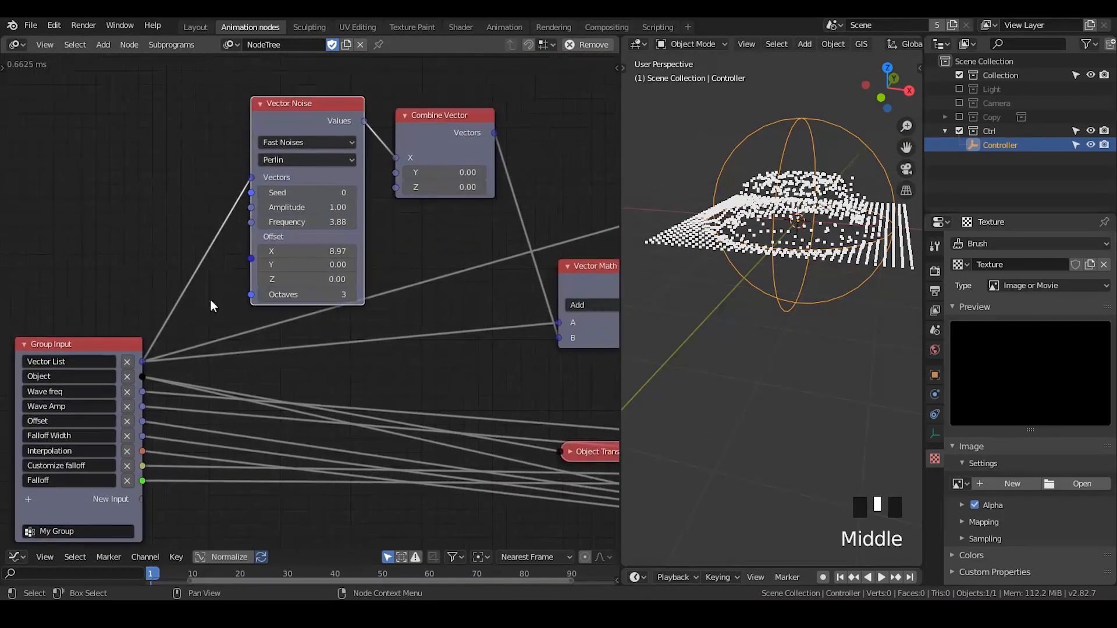
middle_click_drag(265, 195, 358, 149)
left_click_drag(346, 147, 236, 450)
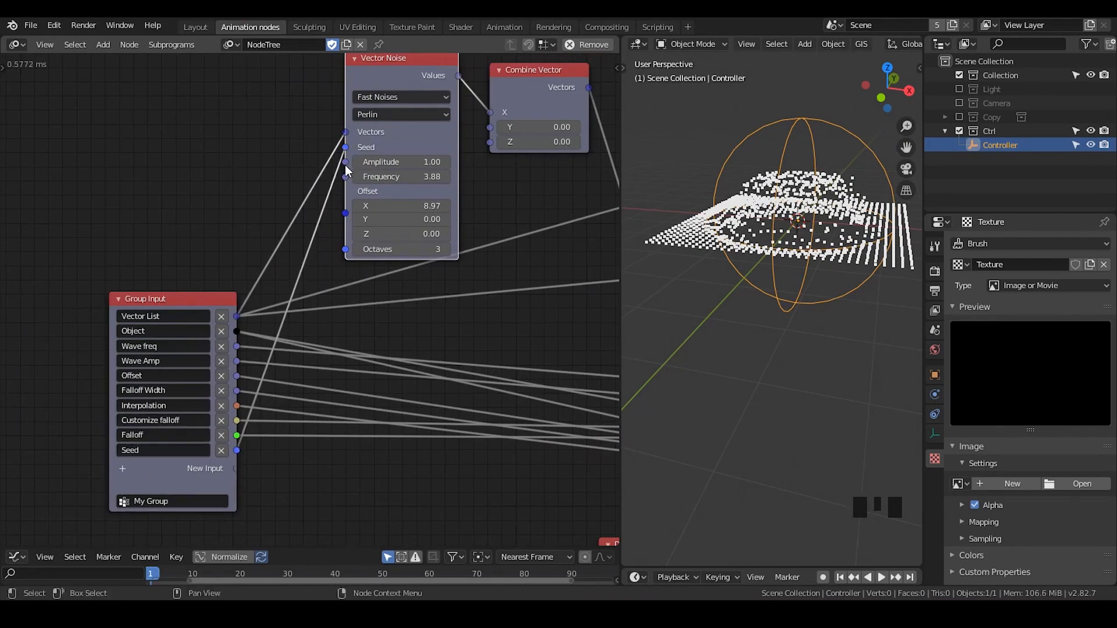
left_click_drag(346, 163, 239, 467)
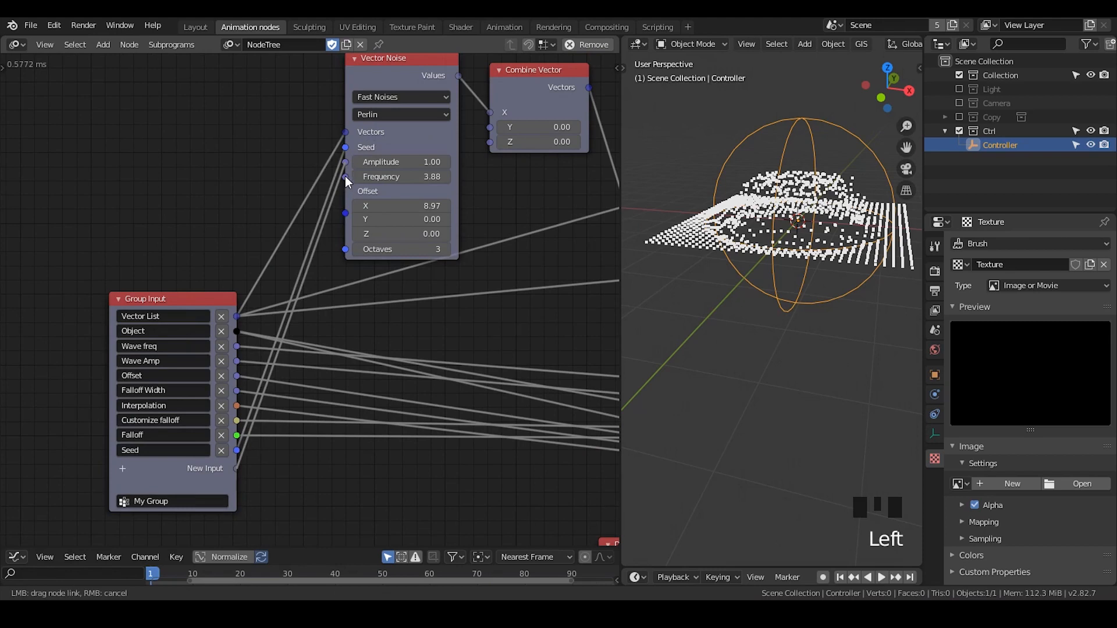
left_click_drag(344, 175, 240, 484)
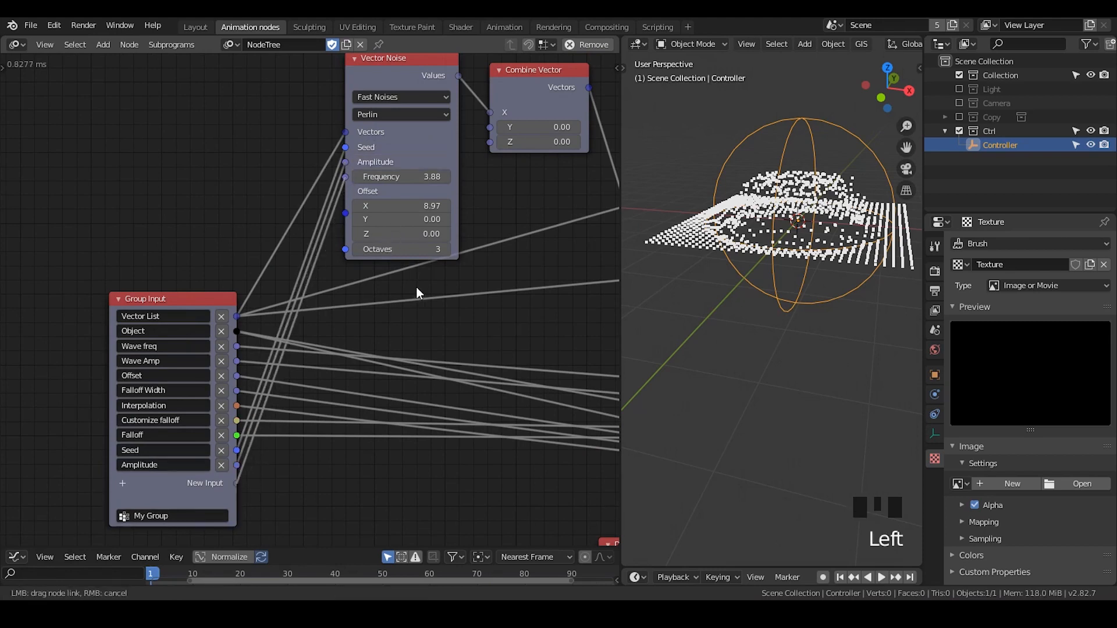
Set the X offset of the Vector Noise node to 0
left_click_drag(392, 285, 389, 279)
middle_click_drag(387, 273, 436, 171)
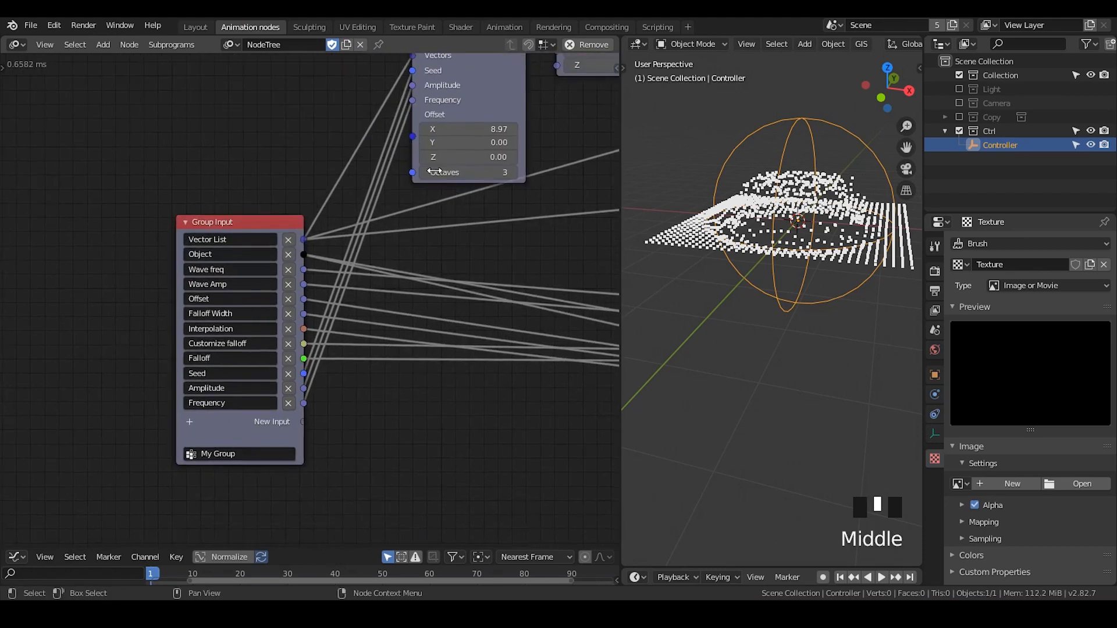
left_click_drag(413, 138, 401, 186)
left_click(468, 129)
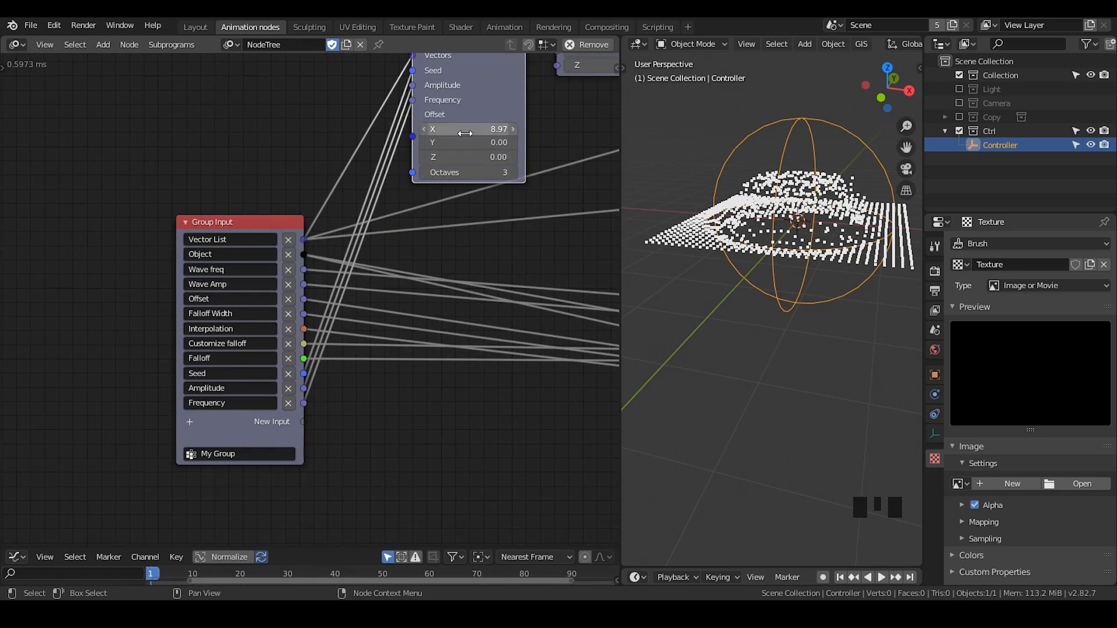
type("0")
key("Return")
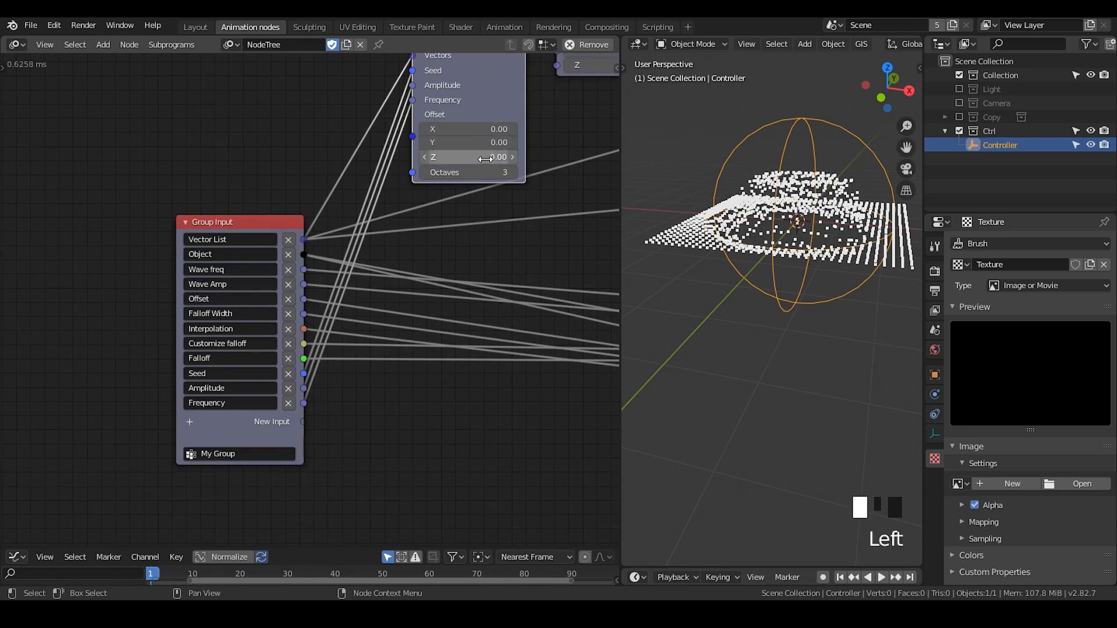
Make room beside Group Input for a new Combine Vector node, and connect its output to Vector Noise's Offset
middle_click_drag(265, 218, 315, 280)
left_click_drag(316, 281, 138, 256)
key("ctrl+a")
type("combine ve")
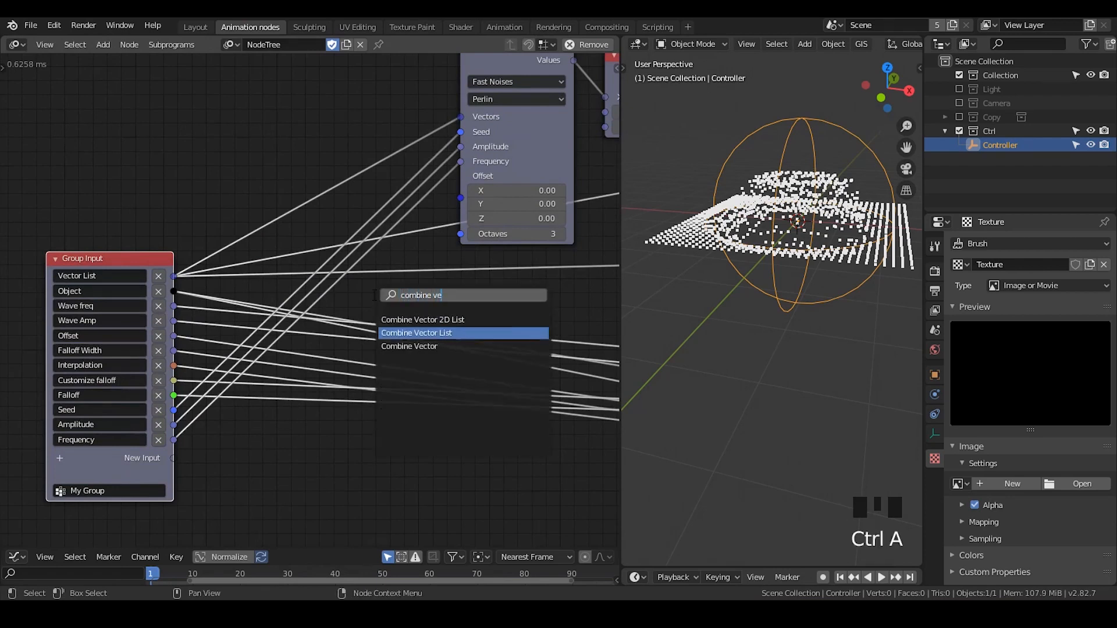
key("Down")
key("Return")
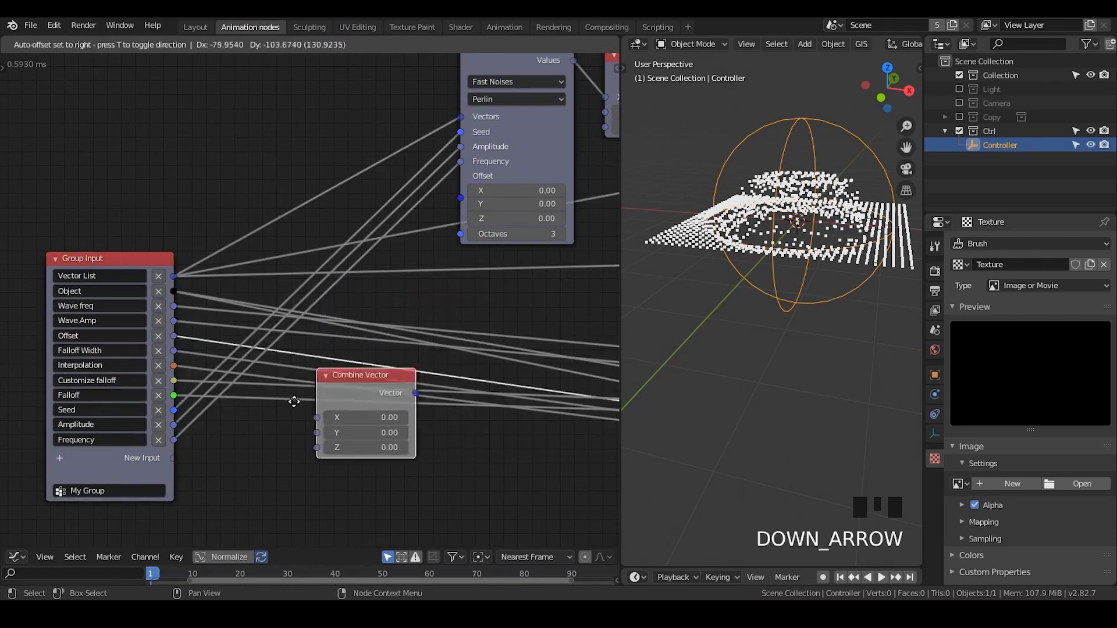
left_click(277, 420)
middle_click_drag(277, 419, 279, 402)
left_click_drag(374, 436, 472, 190)
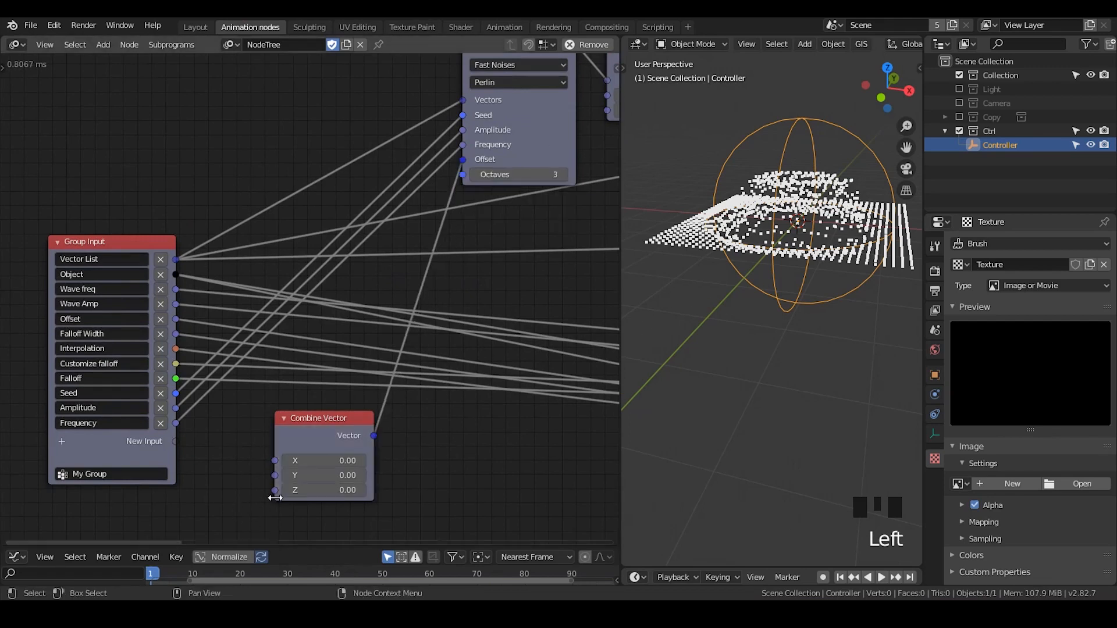
Try the Combine Vector node's Z value at 0.06 and reset it to 0
left_click_drag(275, 490, 169, 445)
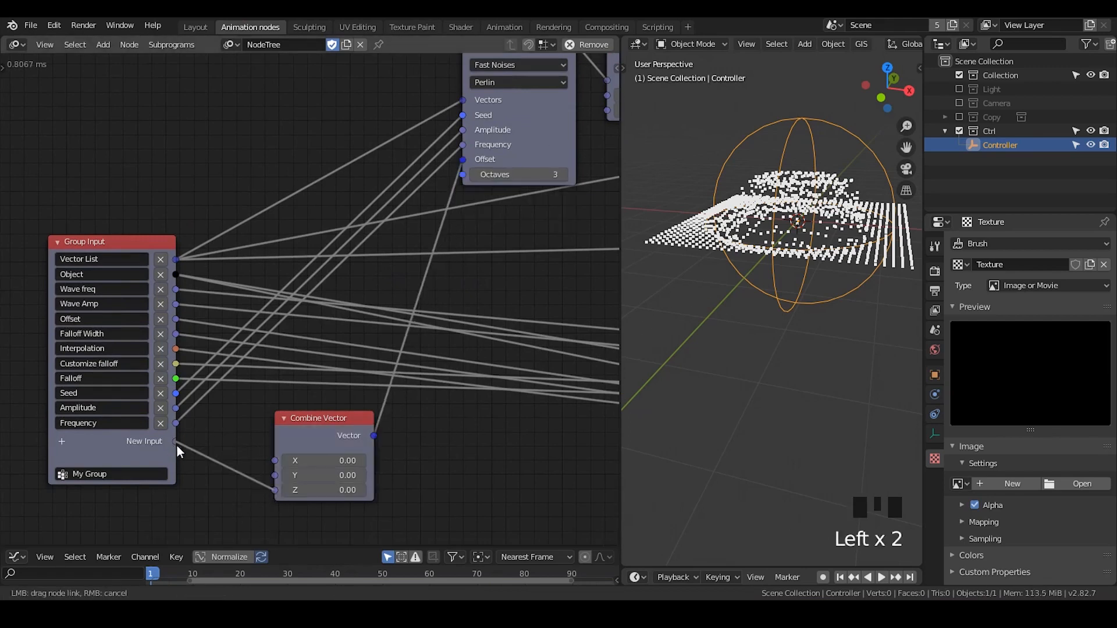
mouse_move(302, 489)
left_mouse_down()
mouse_move(343, 490)
mouse_move(302, 489)
left_mouse_up()
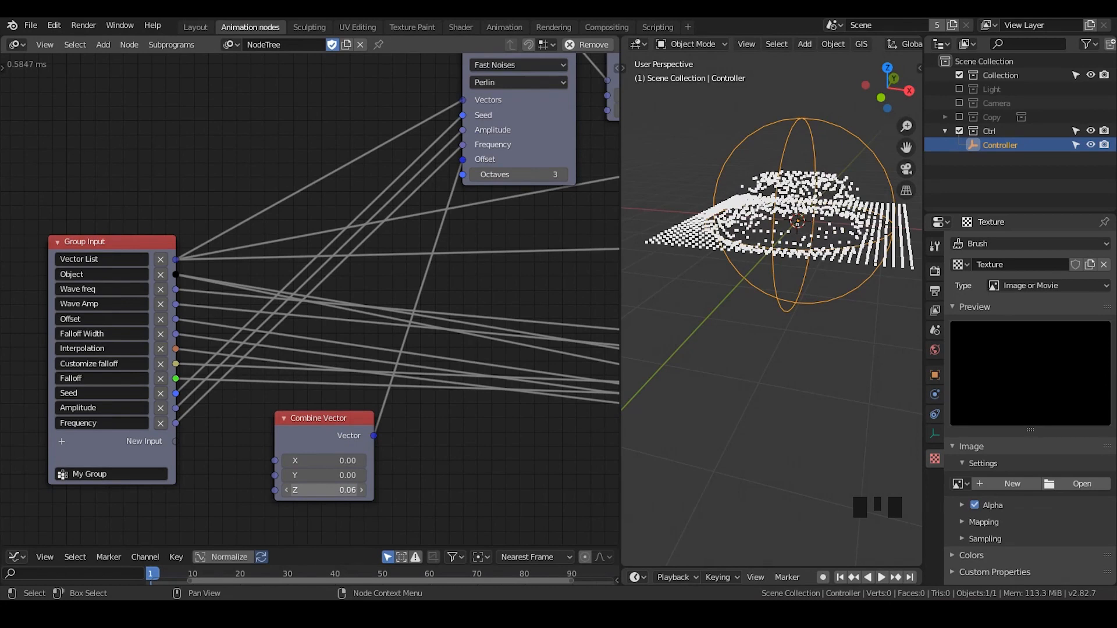
left_click(318, 488)
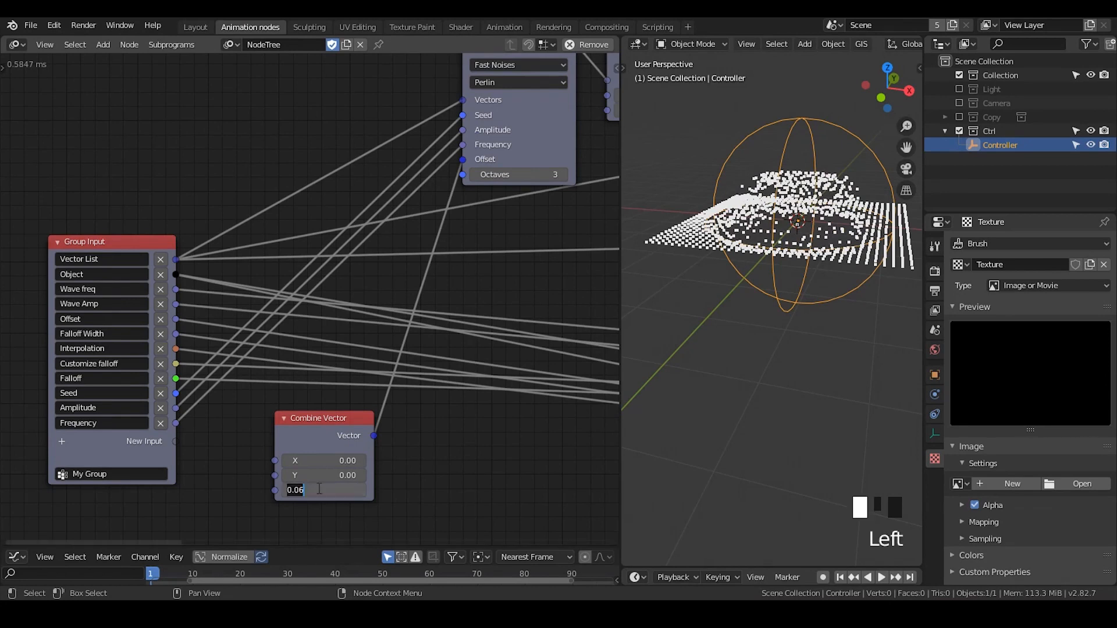
type("0")
key("Return")
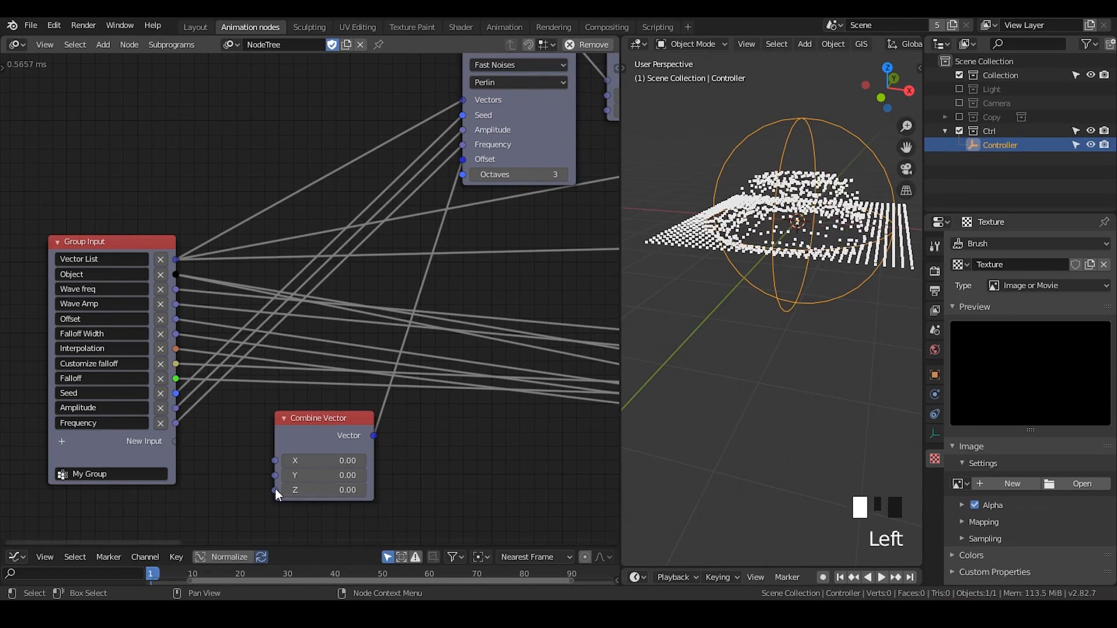
Expose the Combine Vector's Z as a new input on the Group Input node and shift Combine Vector slightly closer
left_click_drag(274, 490, 175, 443)
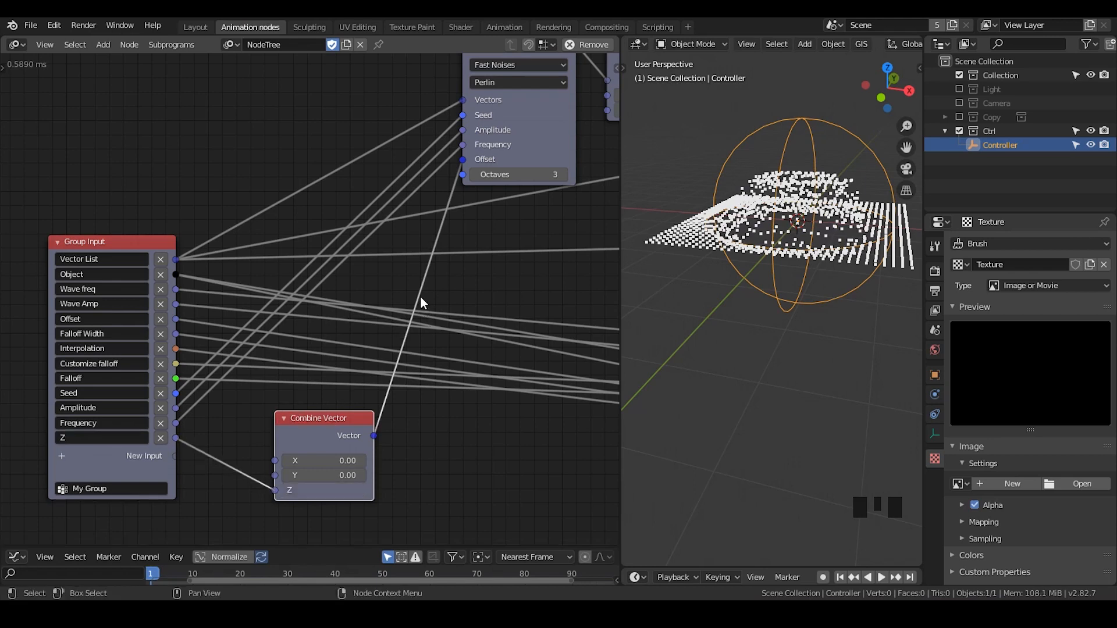
middle_click_drag(420, 296, 400, 314)
mouse_move(443, 193)
left_mouse_down()
mouse_move(365, 303)
mouse_move(174, 453)
mouse_move(315, 316)
mouse_move(418, 243)
mouse_move(442, 193)
left_mouse_up()
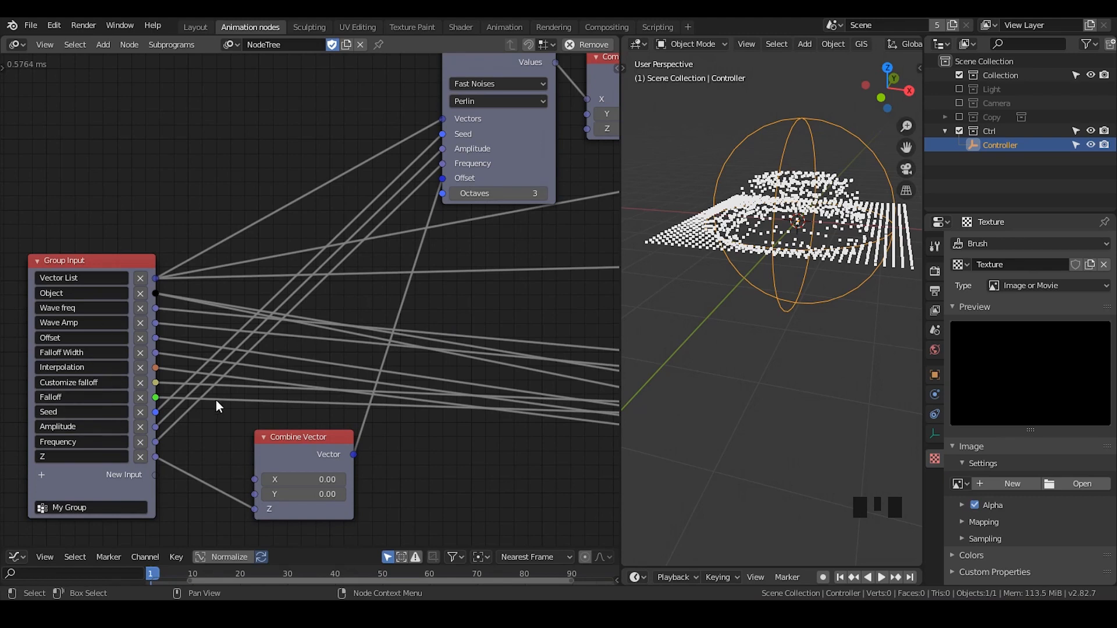
middle_click_drag(265, 459, 357, 413)
left_click(357, 398)
left_click_drag(343, 375, 339, 369)
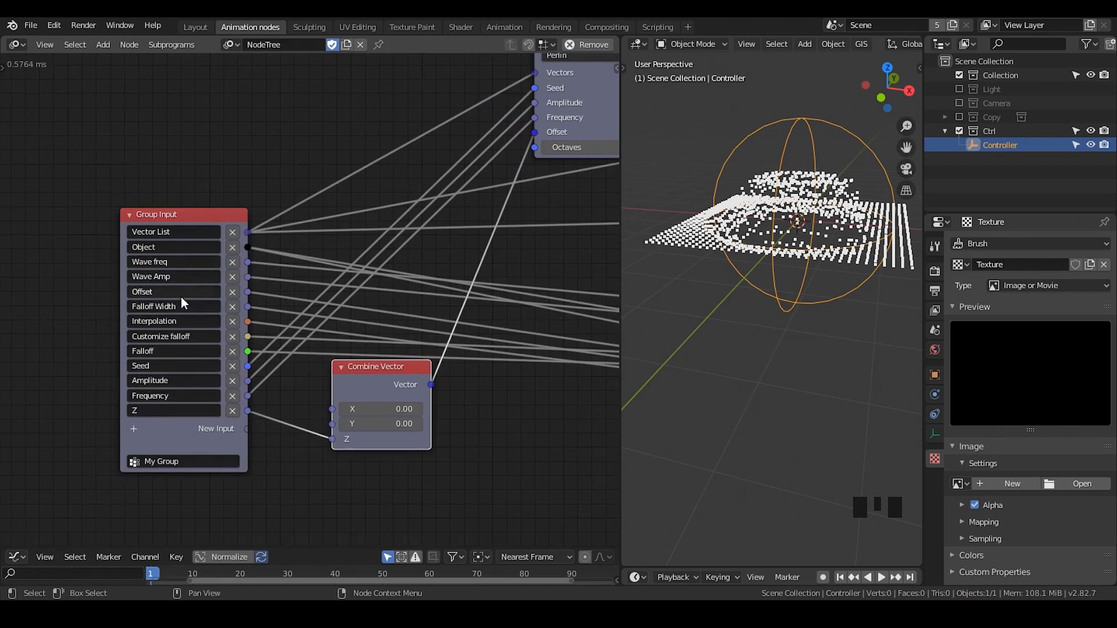
Rename the group inputs Amplitude, Frequency and Z to Noise Amp, Noise Freq and Evolution
left_click(176, 381)
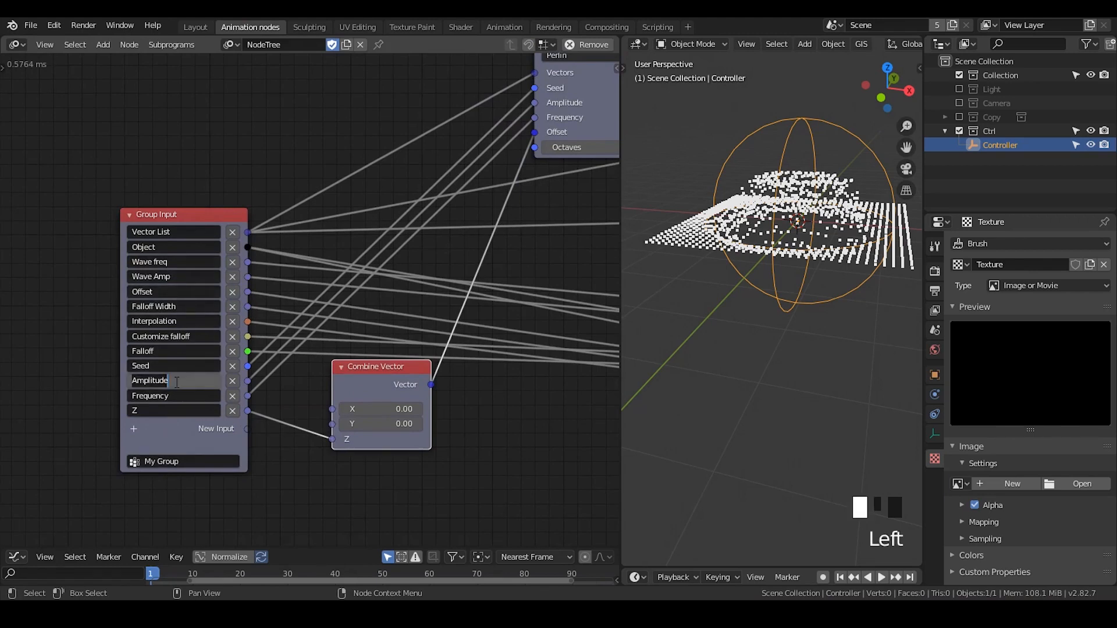
type("Noise Amp")
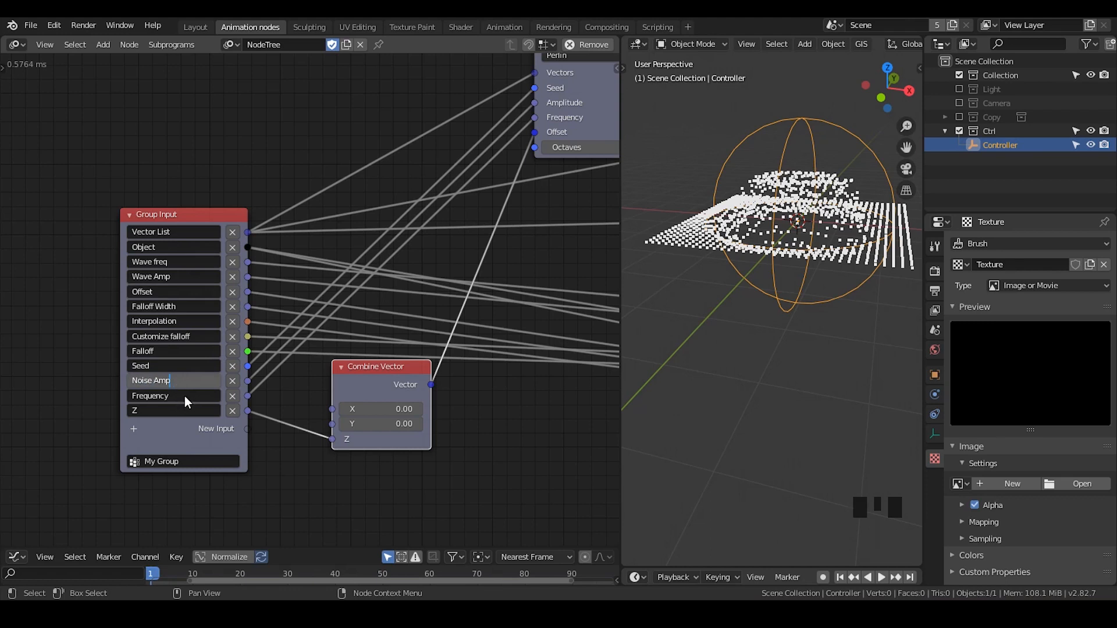
key("Return")
left_click(184, 396)
type("Noise Freq")
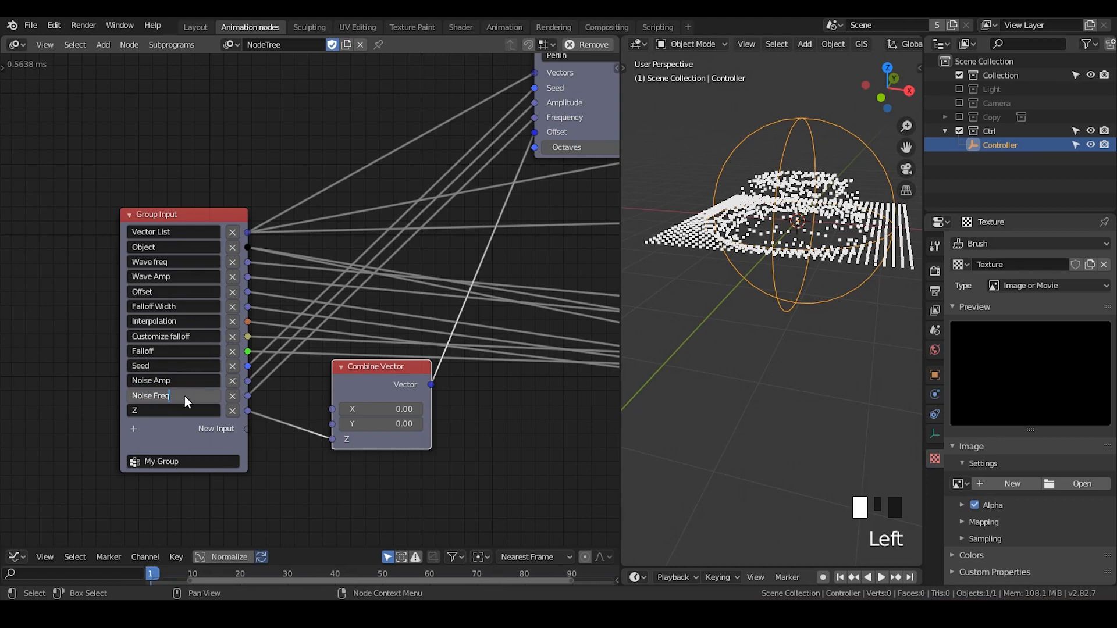
left_click(192, 412)
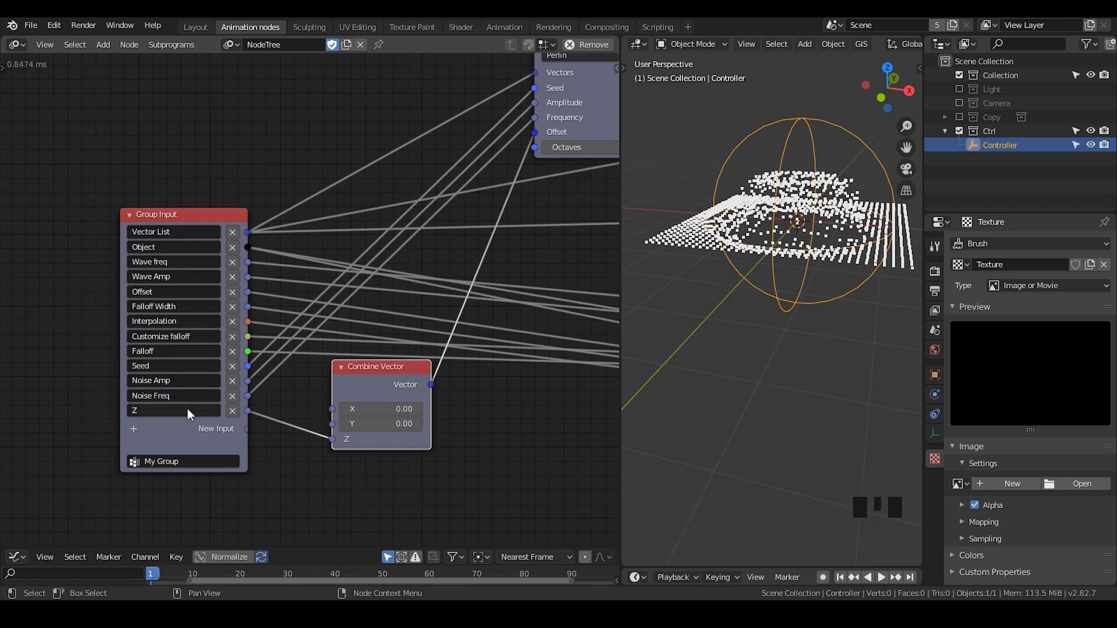
type("Evolution")
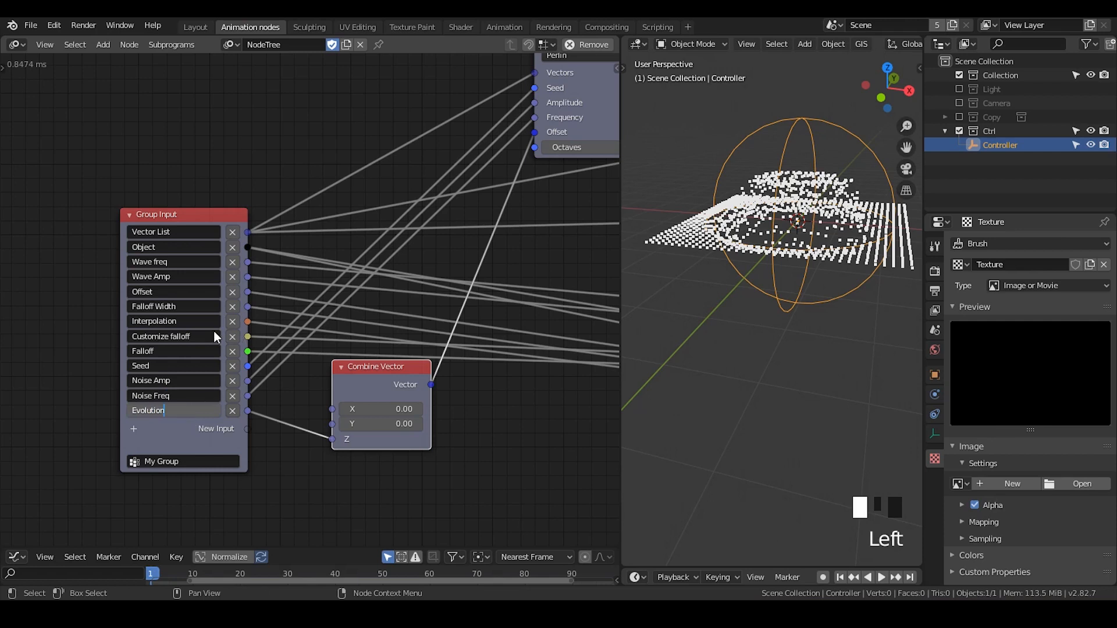
left_click(337, 375)
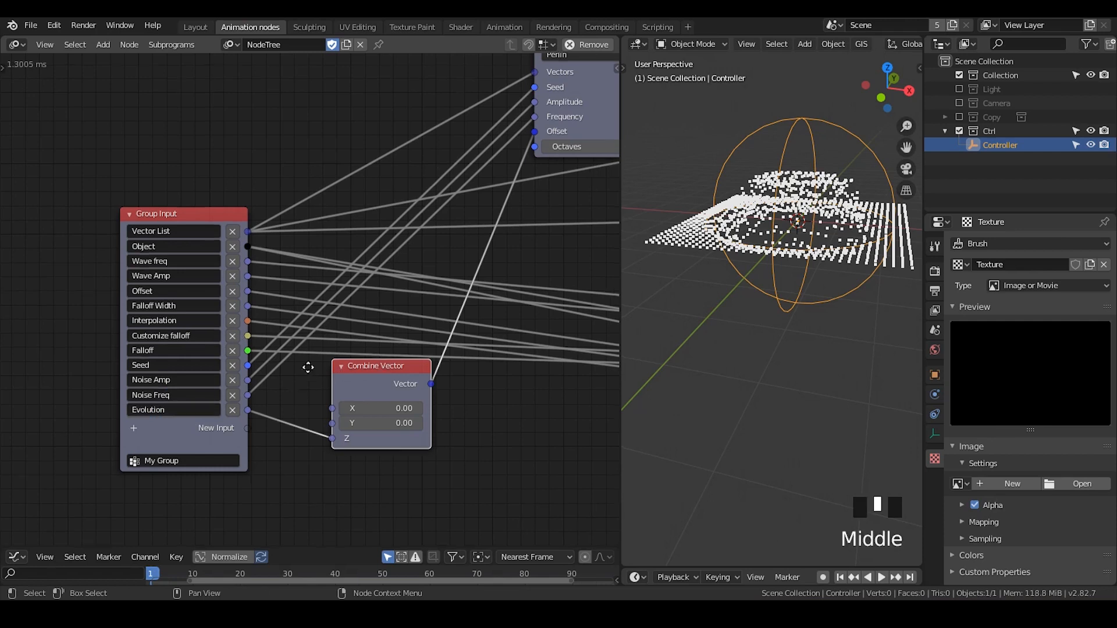
Add a Time Info node below Group Input and delete it again
middle_click_drag(309, 366, 327, 308)
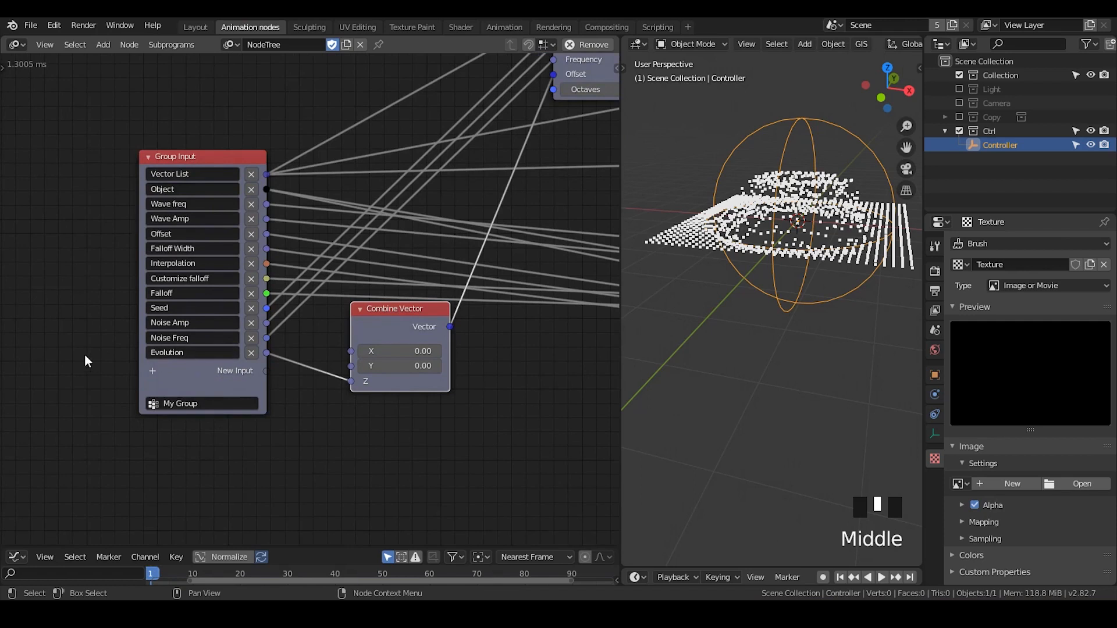
key("ctrl+a")
type("t")
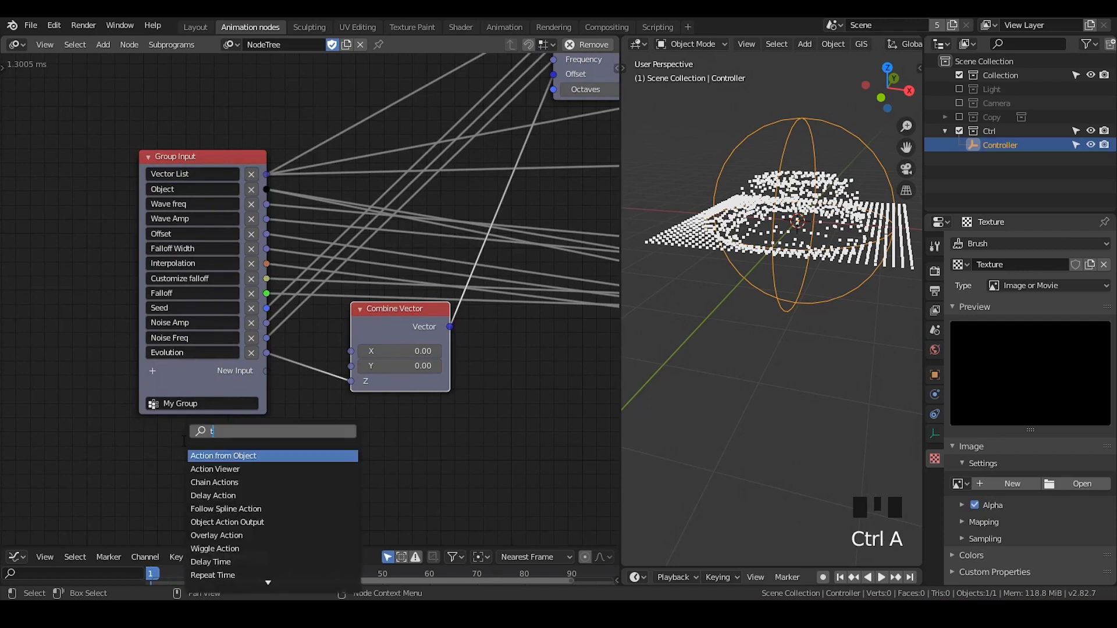
type("iime info")
key("Return")
left_click(204, 437)
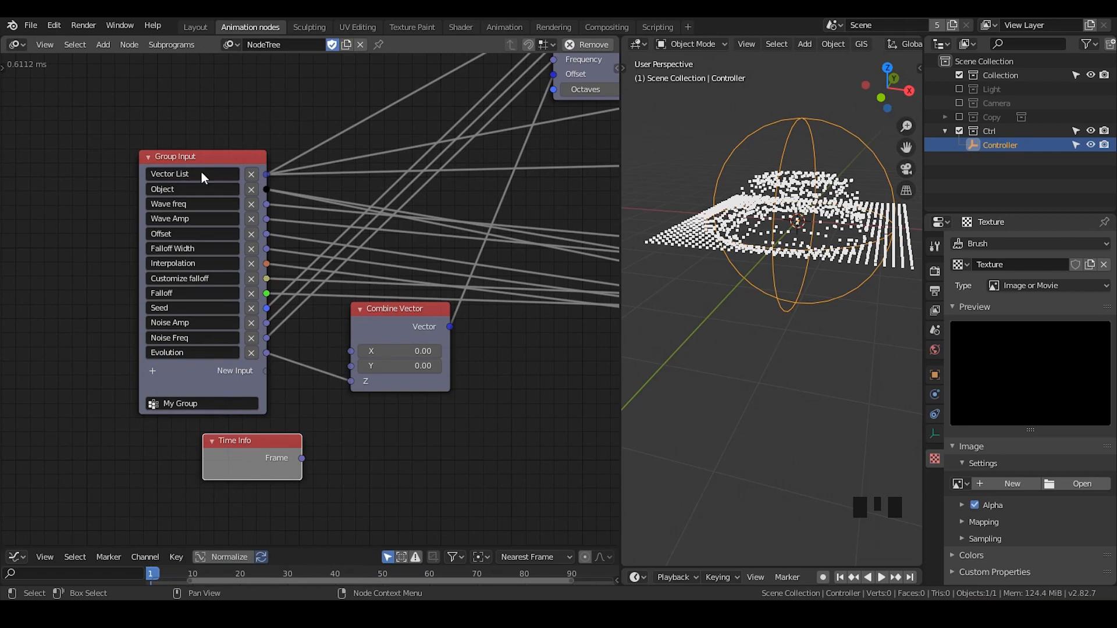
left_click_drag(183, 156, 207, 142)
left_click_drag(251, 451, 250, 447)
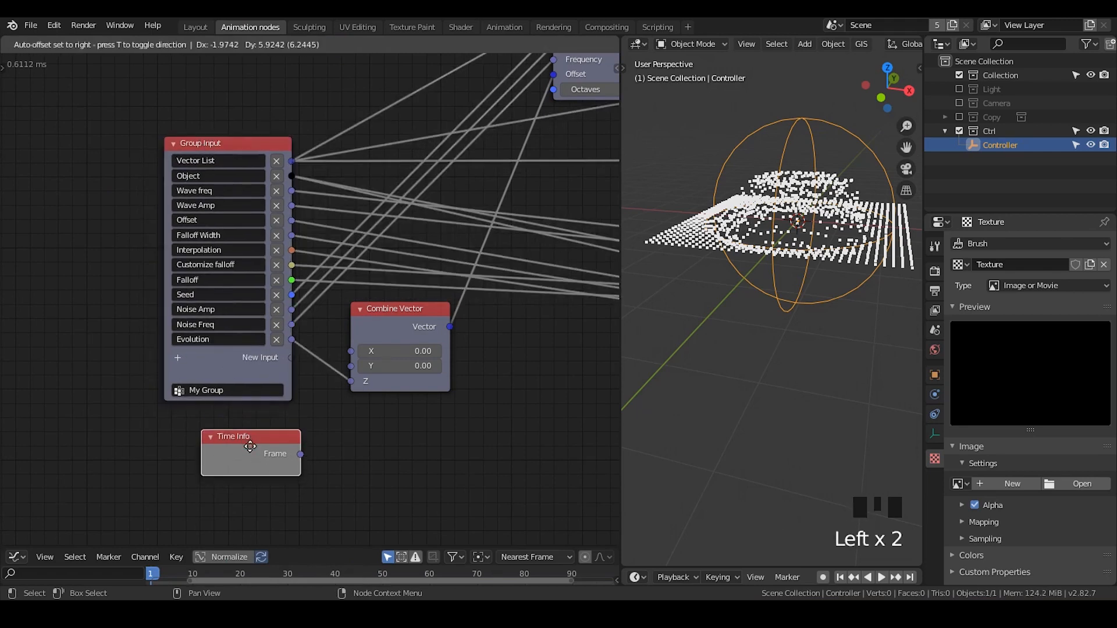
key("x")
Move the Evolution Combine Vector node up between Group Input and Vector Noise, and collapse it
middle_click_drag(477, 138, 283, 299)
left_click_drag(391, 100, 314, 112)
middle_click_drag(287, 337, 359, 305)
left_click_drag(270, 422, 243, 293)
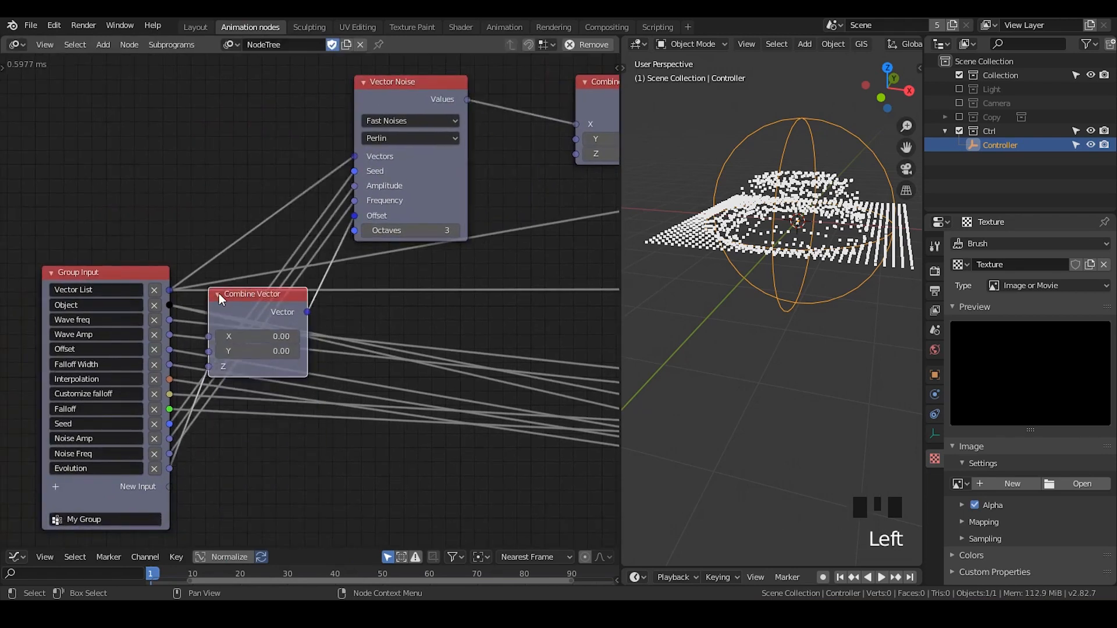
left_click(218, 294)
Place the output Combine Vector closer to Vector Noise and move both nodes higher above Vector Math
middle_click_drag(442, 239, 318, 271)
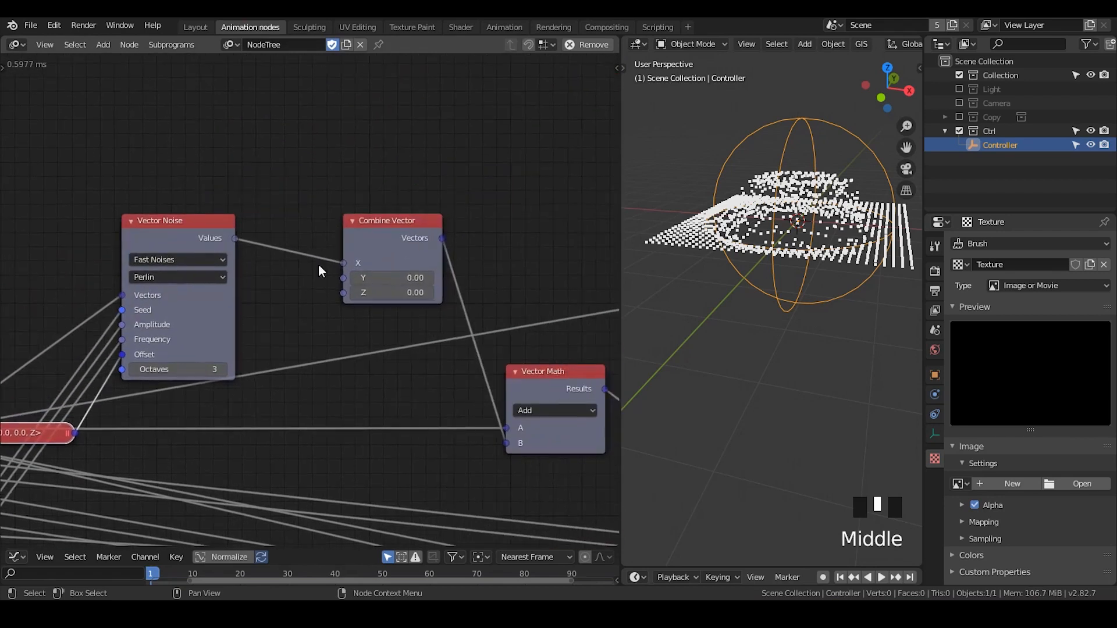
left_click_drag(390, 226, 348, 214)
middle_click_drag(324, 249, 382, 244)
left_click_drag(422, 138, 248, 242)
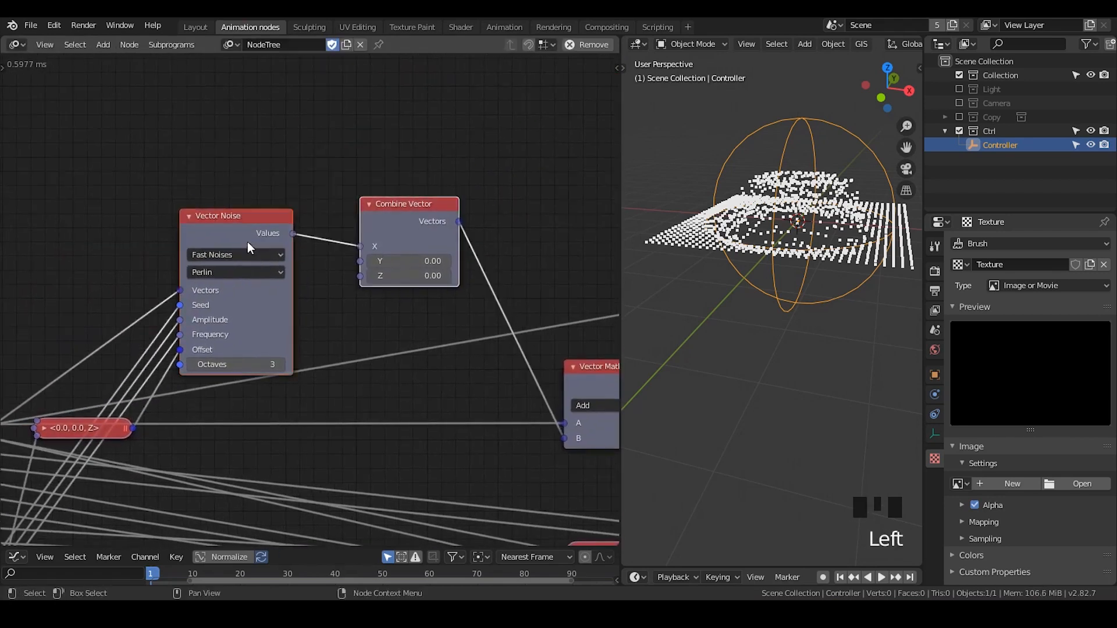
key("g")
left_click(424, 112)
middle_click_drag(424, 113, 332, 205)
Add the Perlin vector noise subprogram beside the output Combine Vector node for comparison
key("ctrl+a")
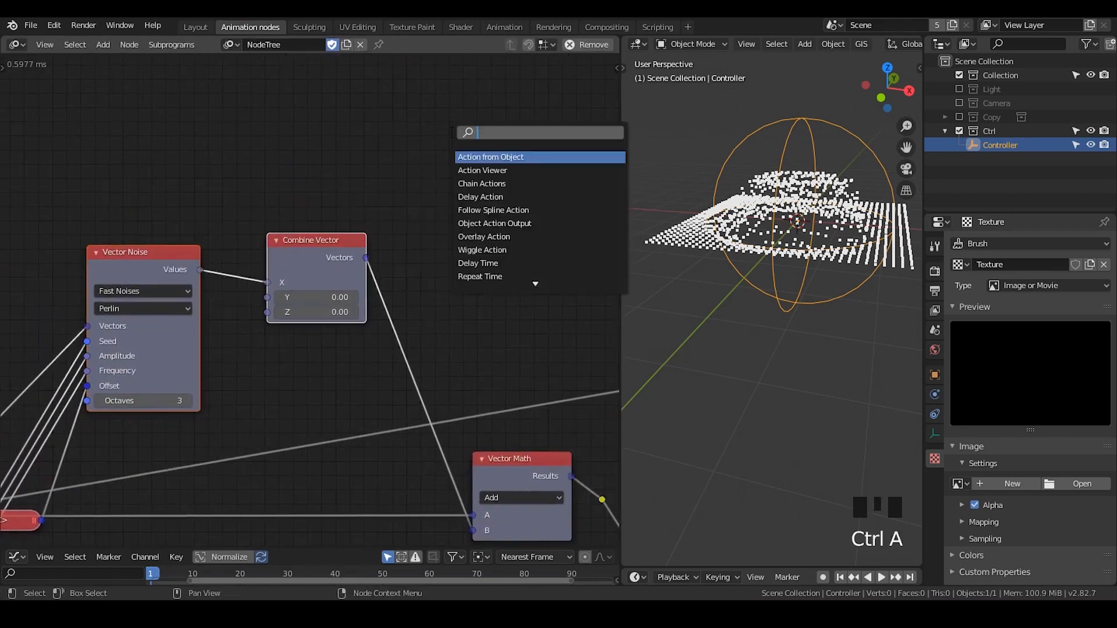
type("per lin")
key("BackSpace")
key("BackSpace")
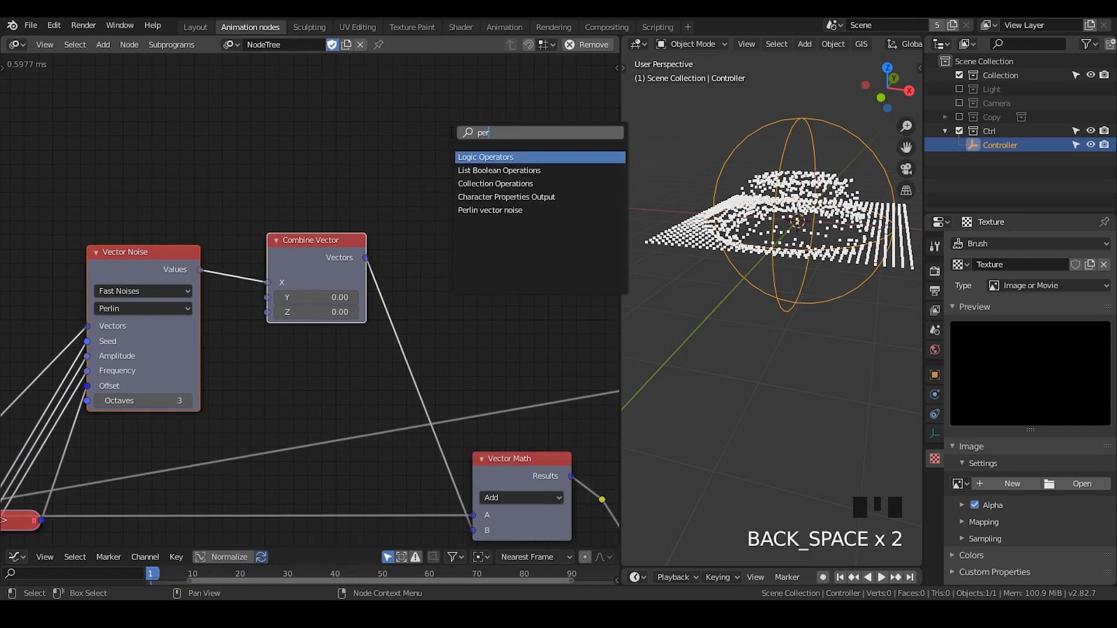
type("lin")
key("Return")
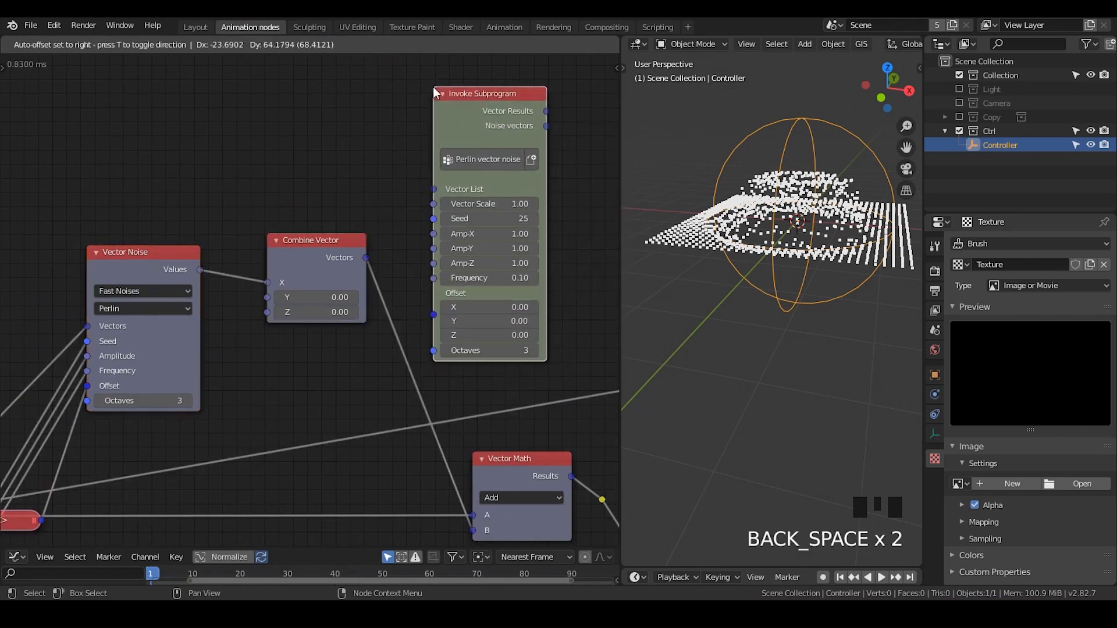
left_click(433, 88)
middle_click_drag(441, 143, 451, 115)
left_click(470, 94)
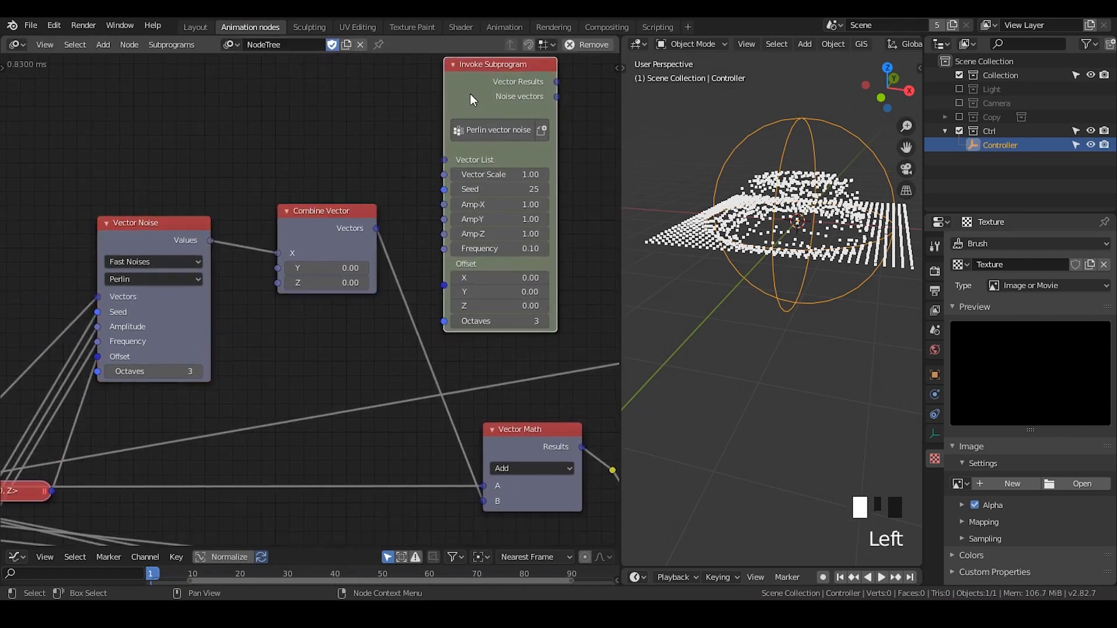
middle_click_drag(404, 182, 403, 191)
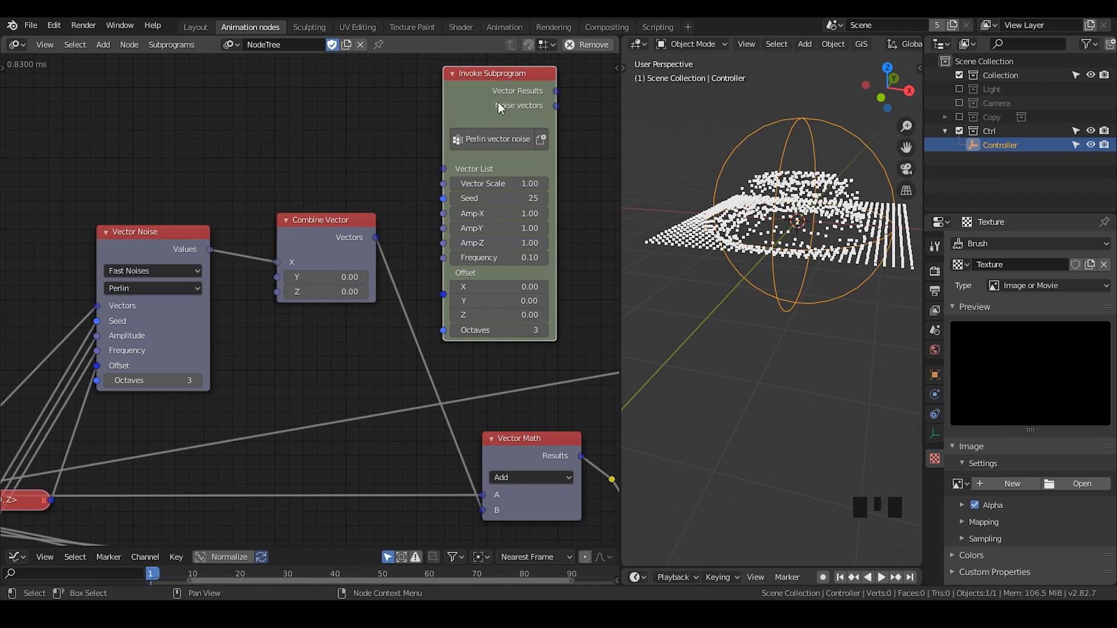
middle_click_drag(519, 101, 438, 111)
middle_click_drag(255, 190, 365, 141)
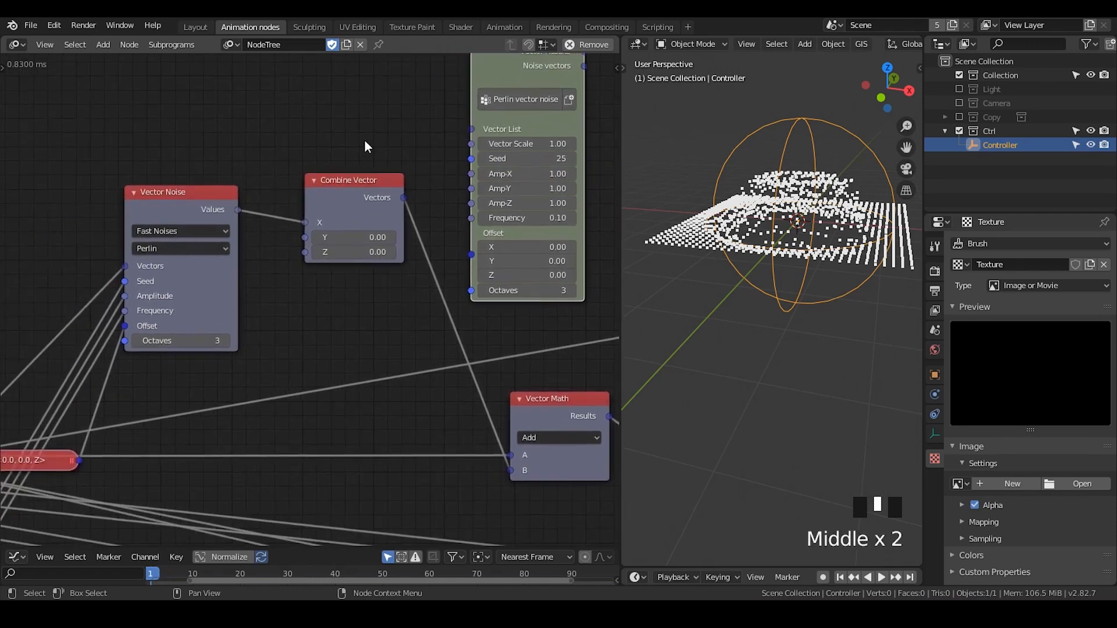
Duplicate the Vector Noise and output Combine Vector pair twice above the originals
left_click_drag(364, 141, 192, 269)
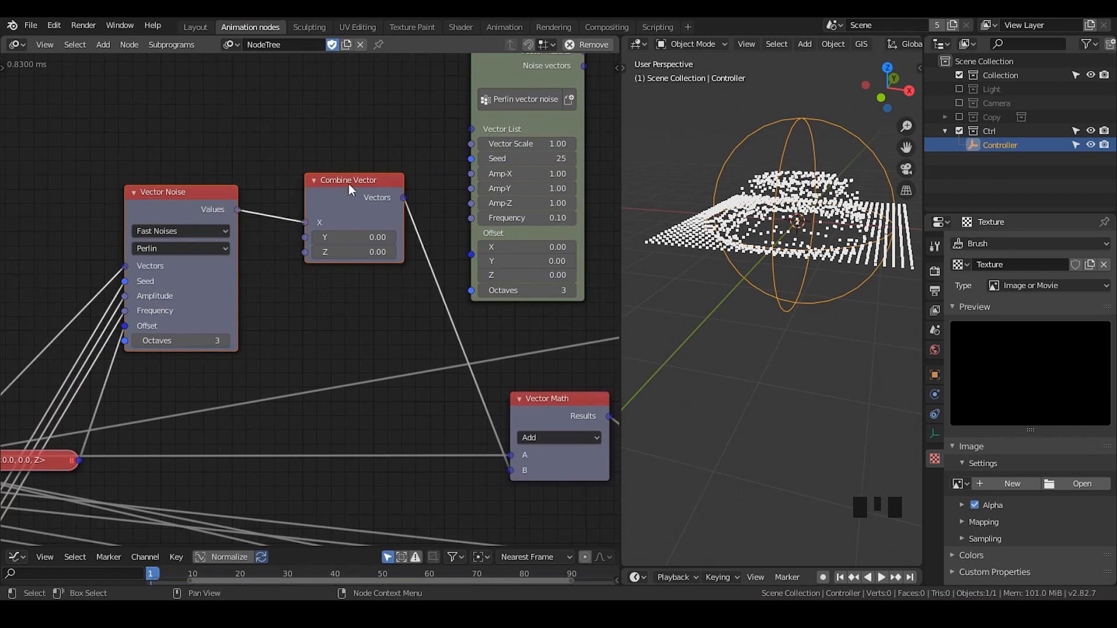
key("shift+d")
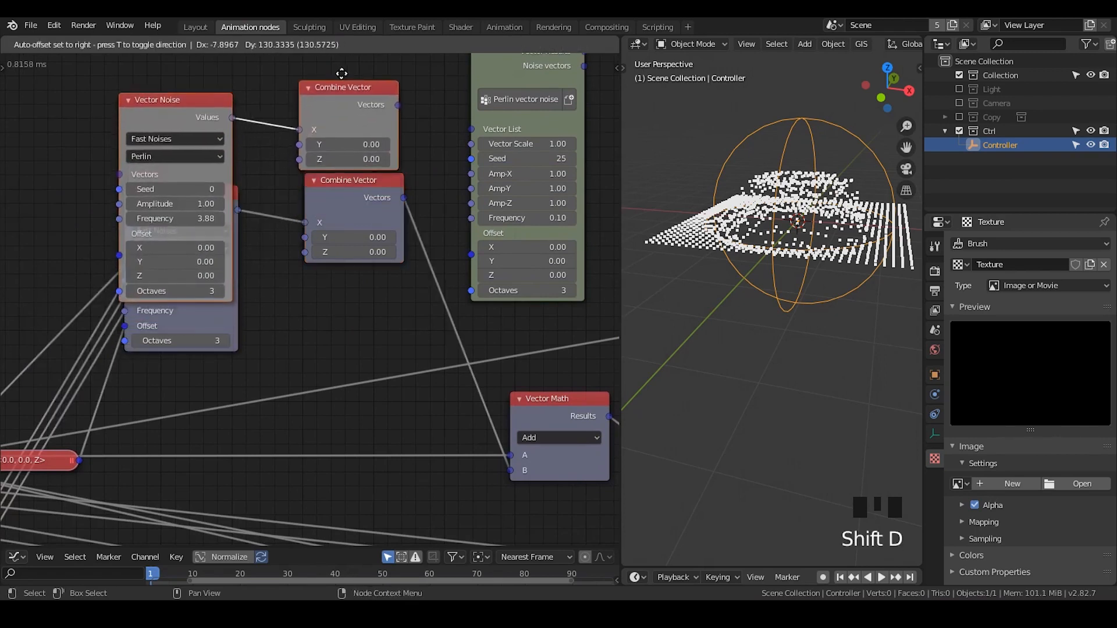
left_click(273, 417)
middle_click_drag(259, 234, 311, 487)
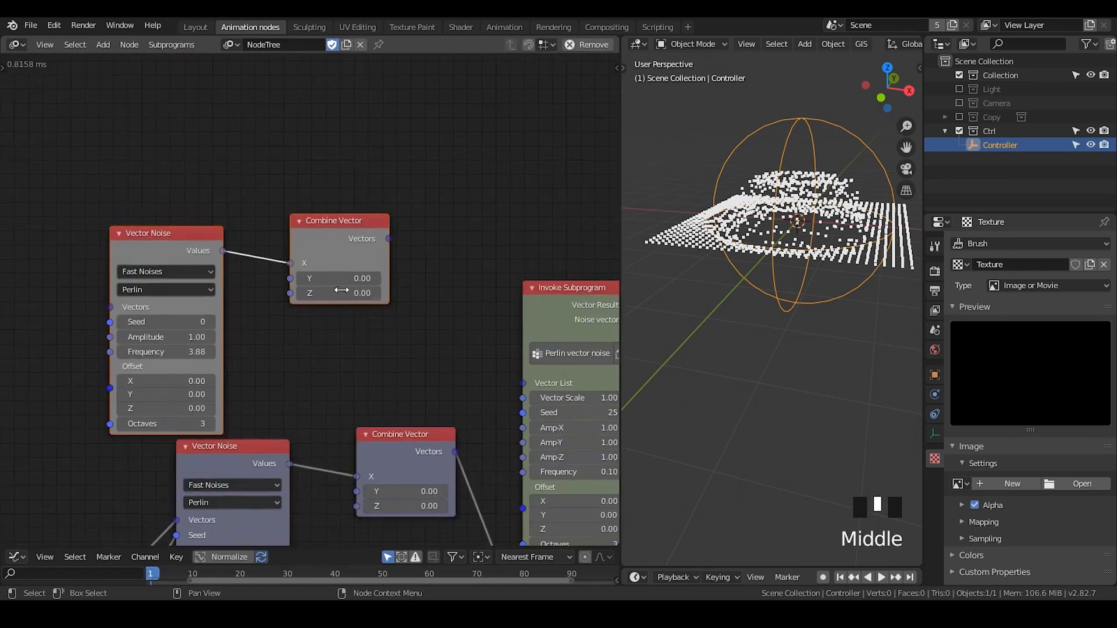
key("shift+d")
left_click(342, 183)
middle_click_drag(307, 409, 302, 362)
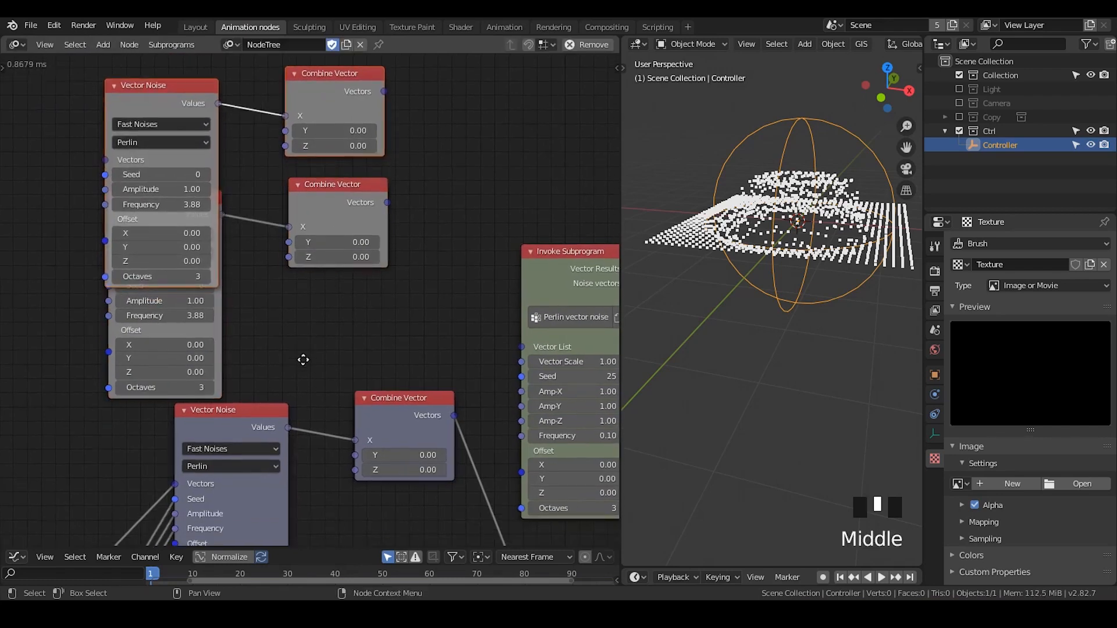
Connect the Values of the two duplicated Vector Noise nodes to the original Combine Vector's Y and Z
left_click(232, 197)
left_click(224, 219)
left_click_drag(223, 218, 354, 455)
left_click_drag(218, 103, 355, 471)
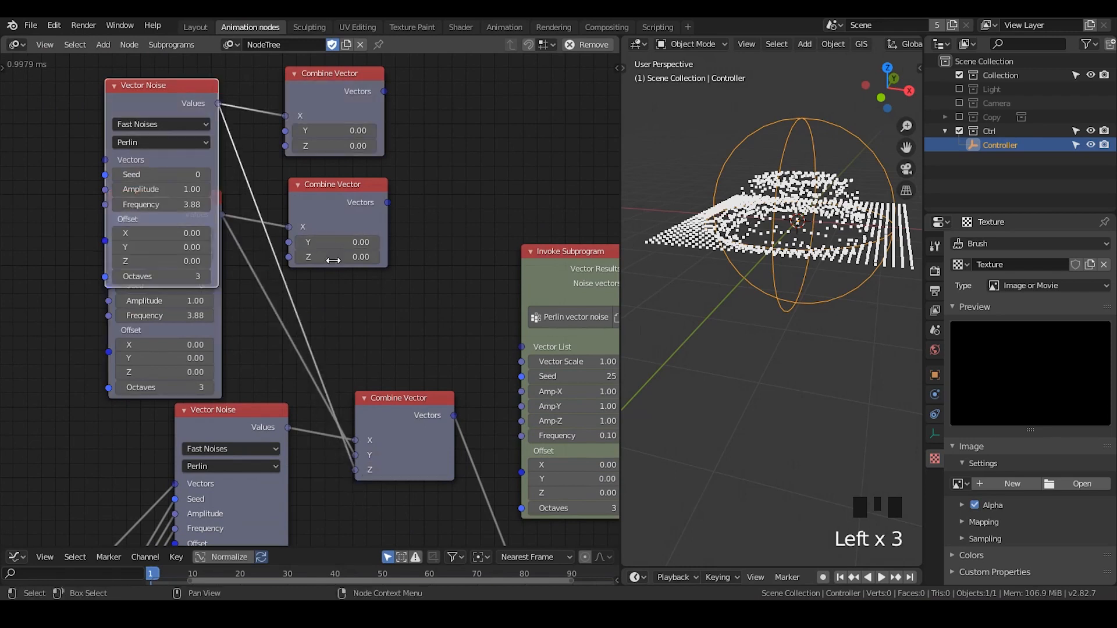
Delete the duplicated Combine Vector nodes and the duplicated Vector Noise nodes
left_click_drag(431, 80, 330, 247)
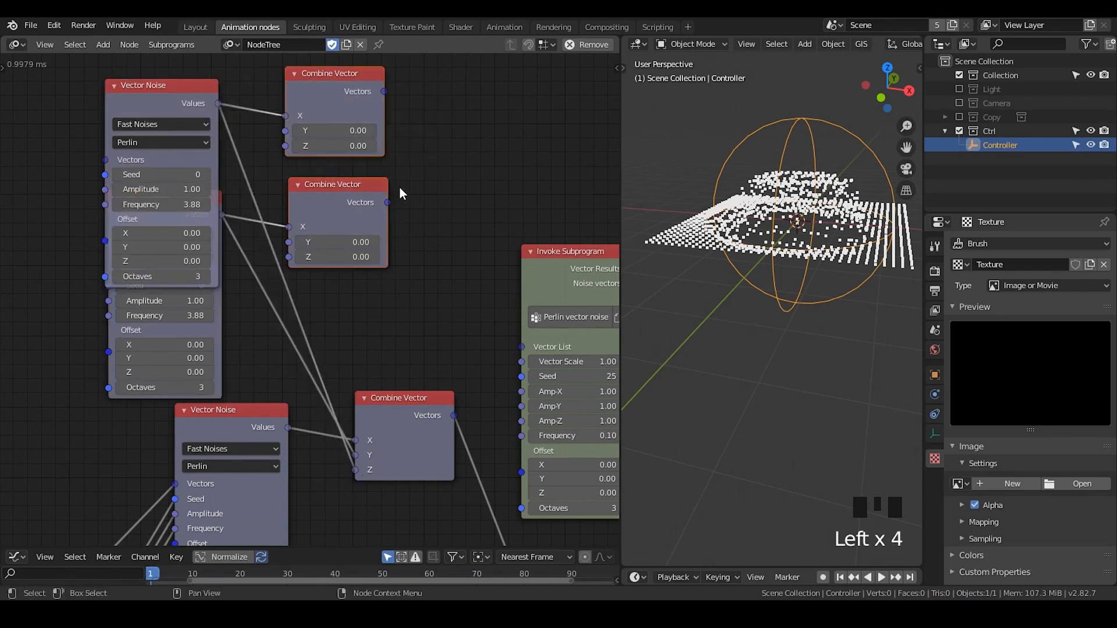
key("x")
middle_click_drag(403, 286, 401, 280)
left_click_drag(302, 104, 149, 308)
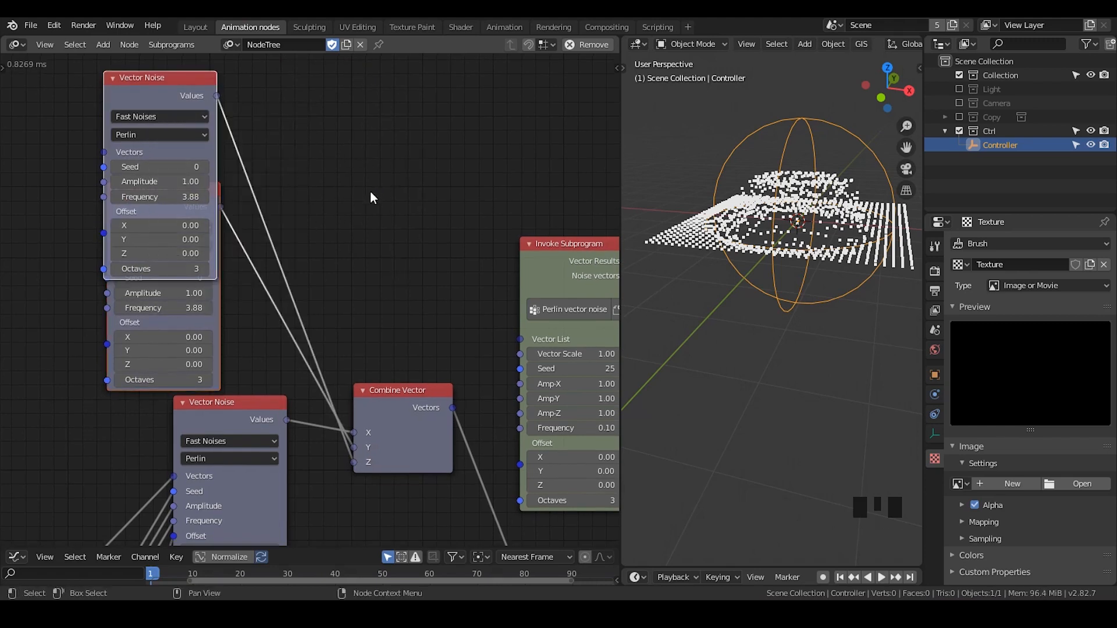
key("x")
Collapse the output Combine Vector node and place it between Vector Noise and Vector Math
middle_click_drag(355, 454, 412, 168)
left_click(410, 116)
left_click_drag(419, 123, 436, 200)
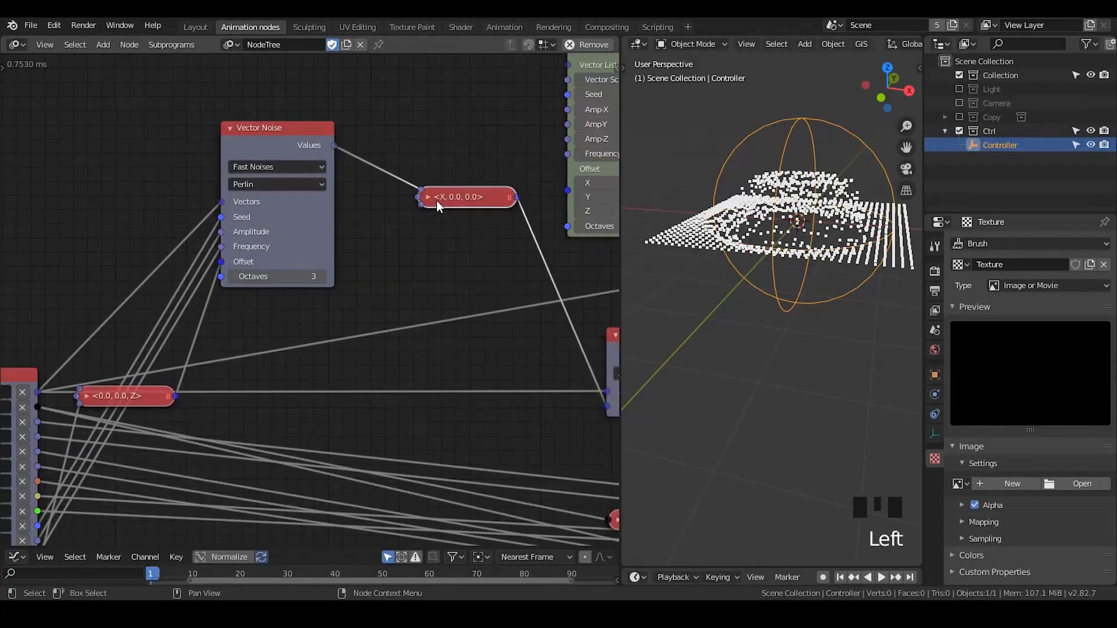
middle_click_drag(458, 234, 325, 288)
middle_click_drag(302, 326, 413, 245)
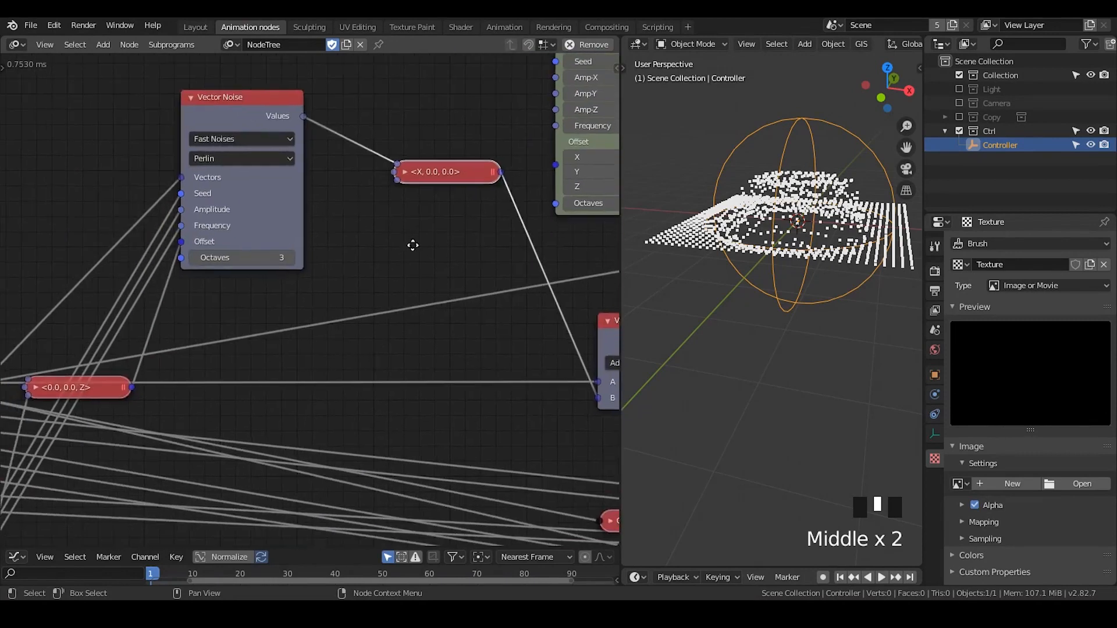
Place the collapsed Combine Vector beside Vector Math's B input, then collapse Vector Noise and set it just before Combine Vector
left_click_drag(236, 117, 257, 197)
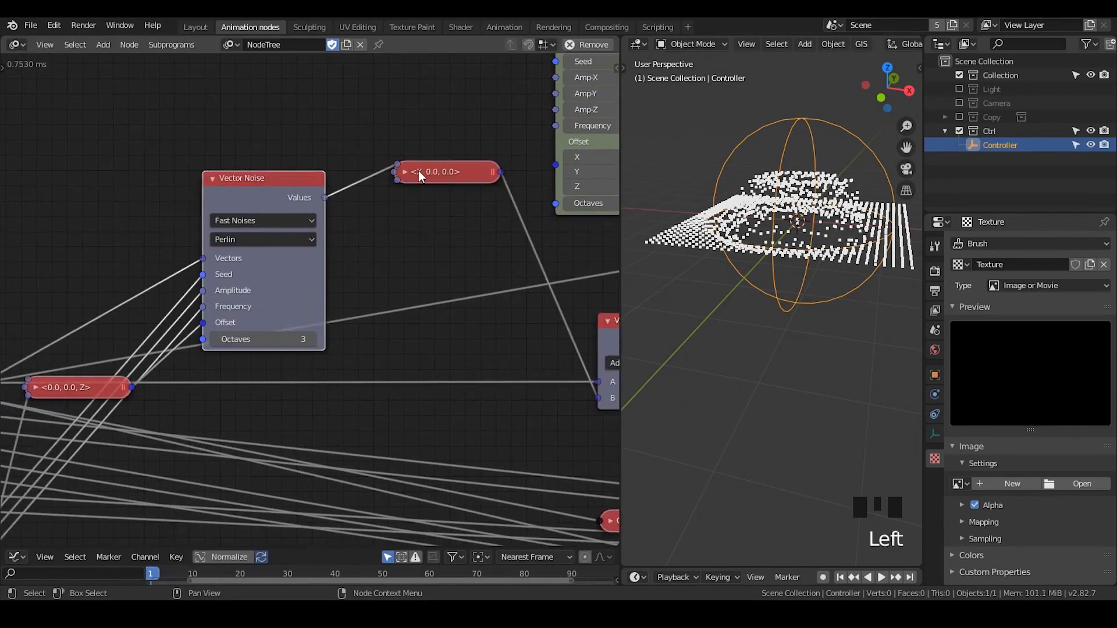
left_click_drag(418, 170, 416, 396)
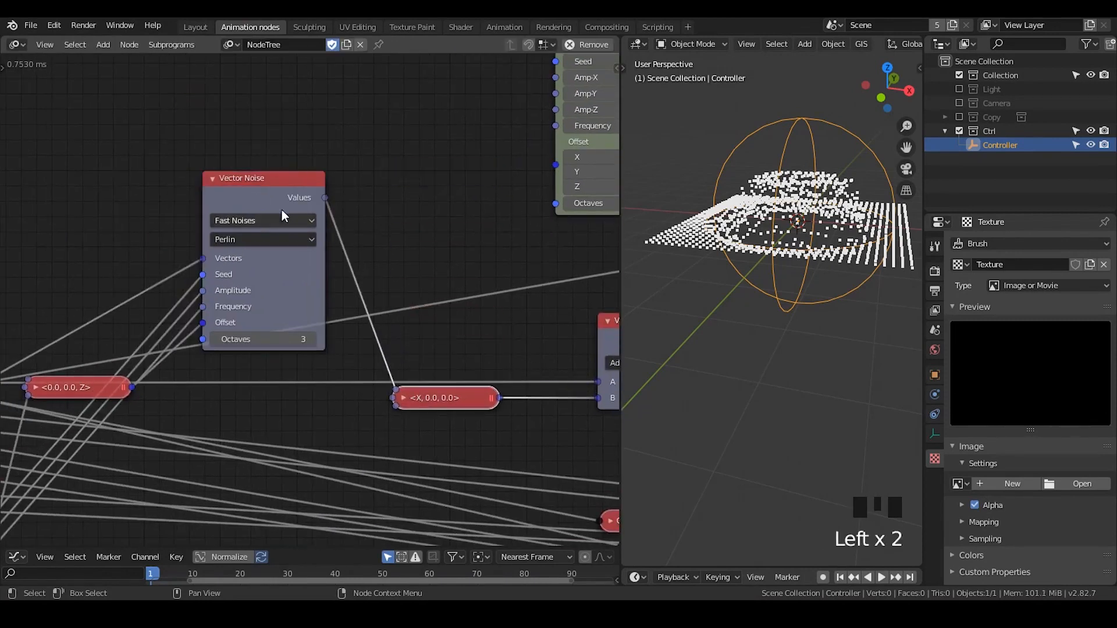
left_click(213, 179)
left_click_drag(286, 174, 257, 394)
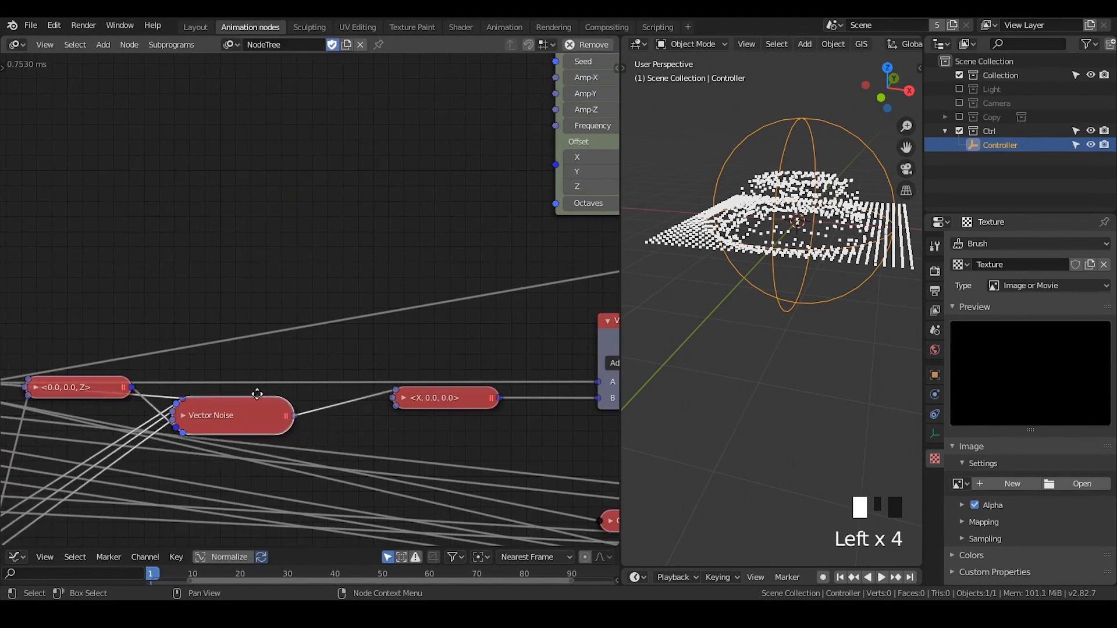
Rename the group on the Group Input node as "Wave genetaror loop tut"
middle_click_drag(256, 394, 366, 191)
left_click(211, 106)
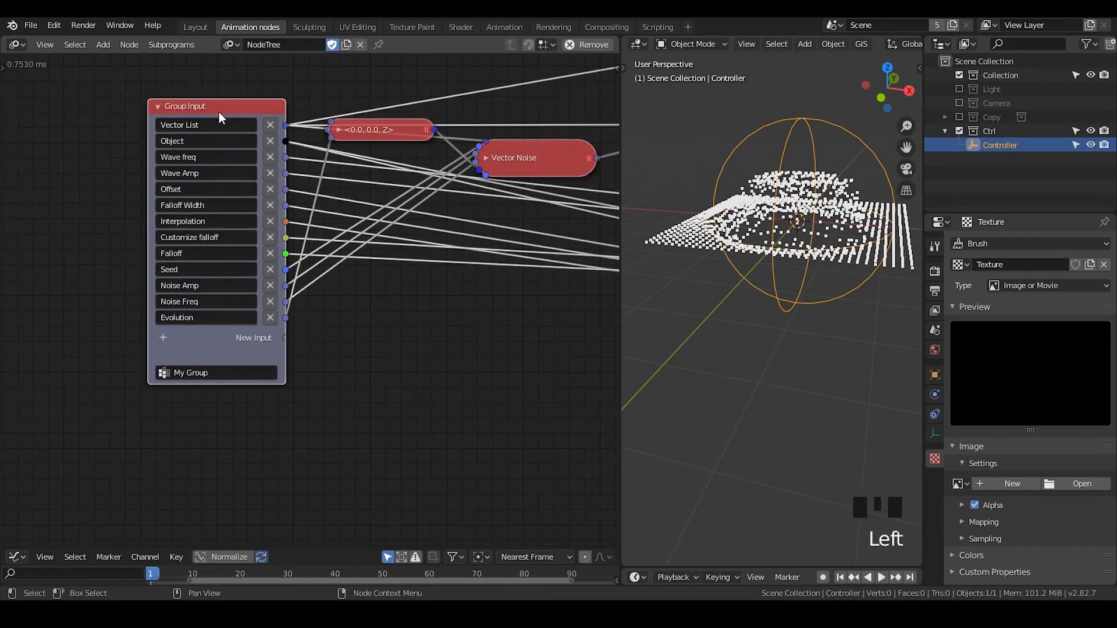
double_click(217, 376)
type("W")
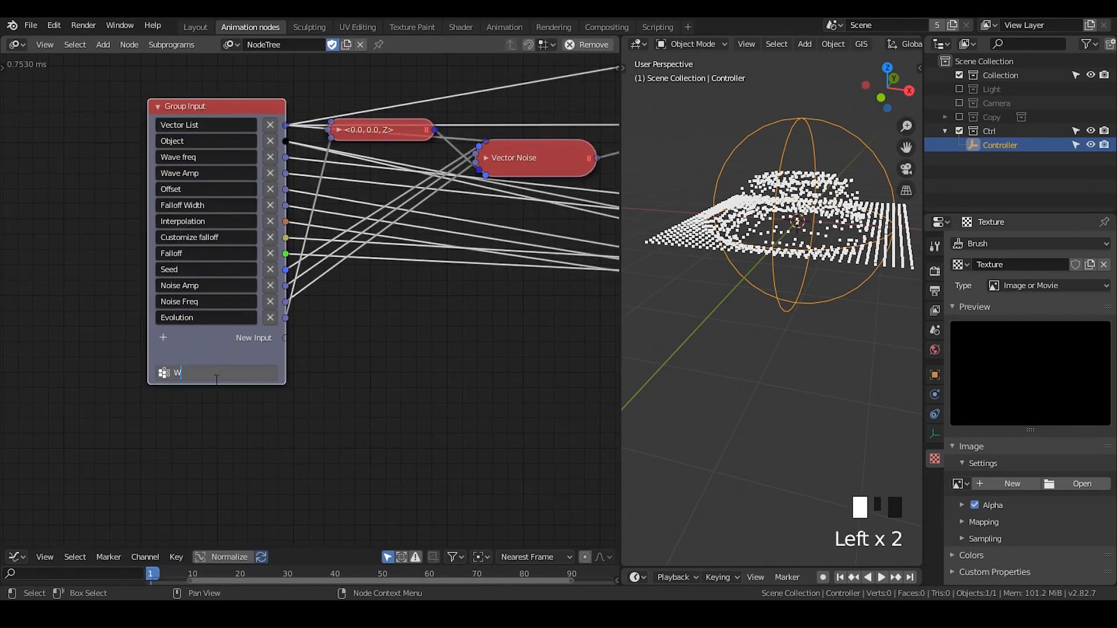
type("ave genetaror")
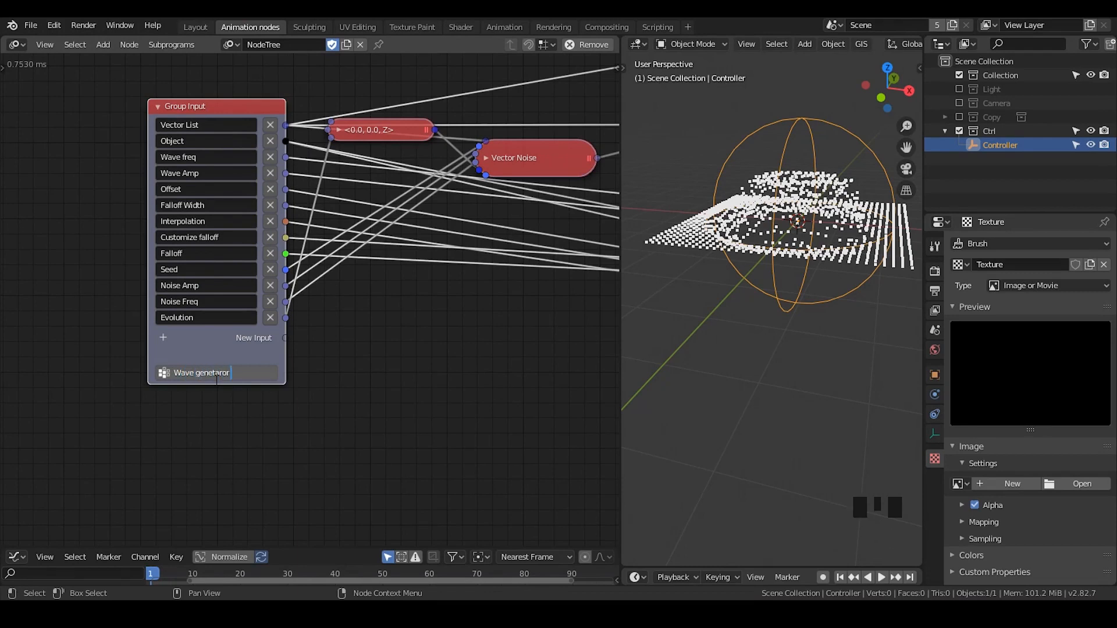
type(" loop/single")
key("BackSpace")
key("BackSpace")
key("BackSpace")
key("BackSpace")
key("BackSpace")
key("BackSpace")
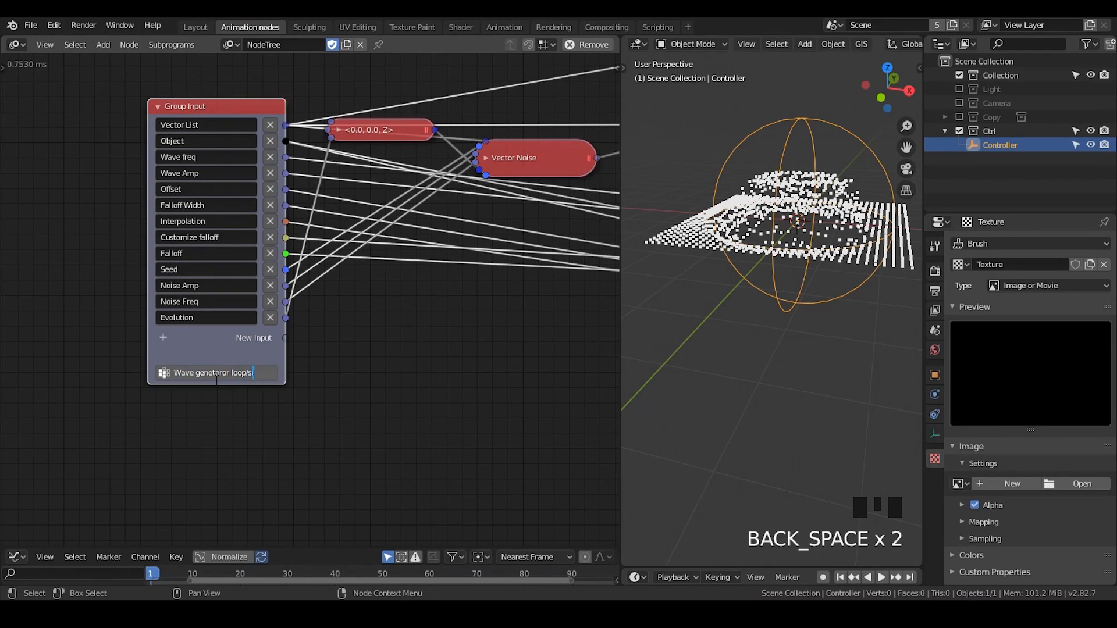
type("tut")
key("Return")
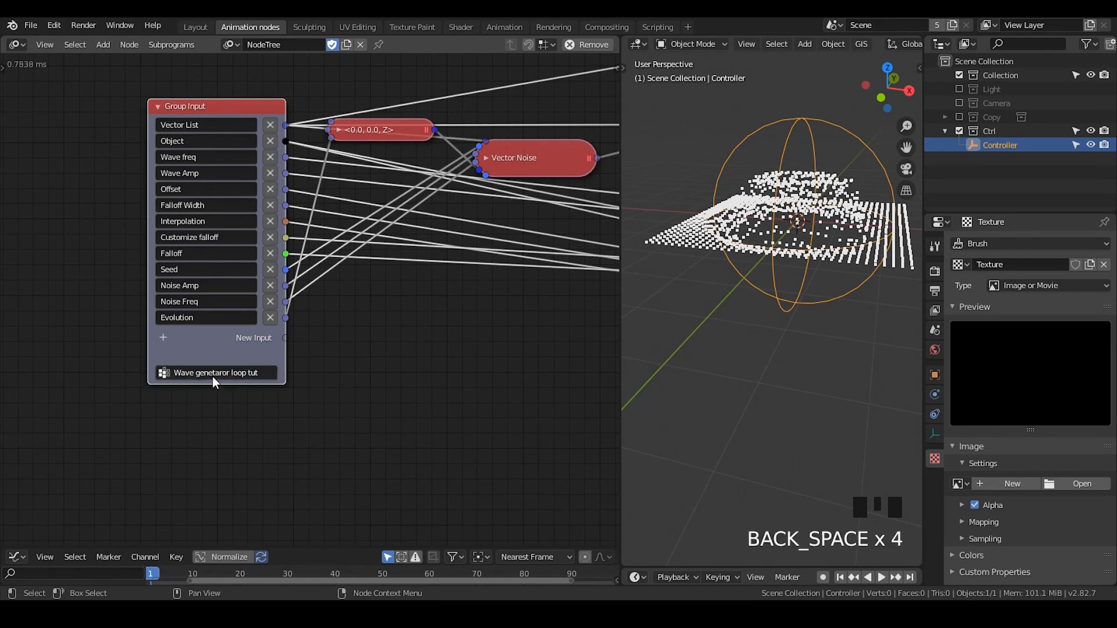
middle_click_drag(404, 422, 274, 225)
middle_click_drag(543, 411, 368, 257)
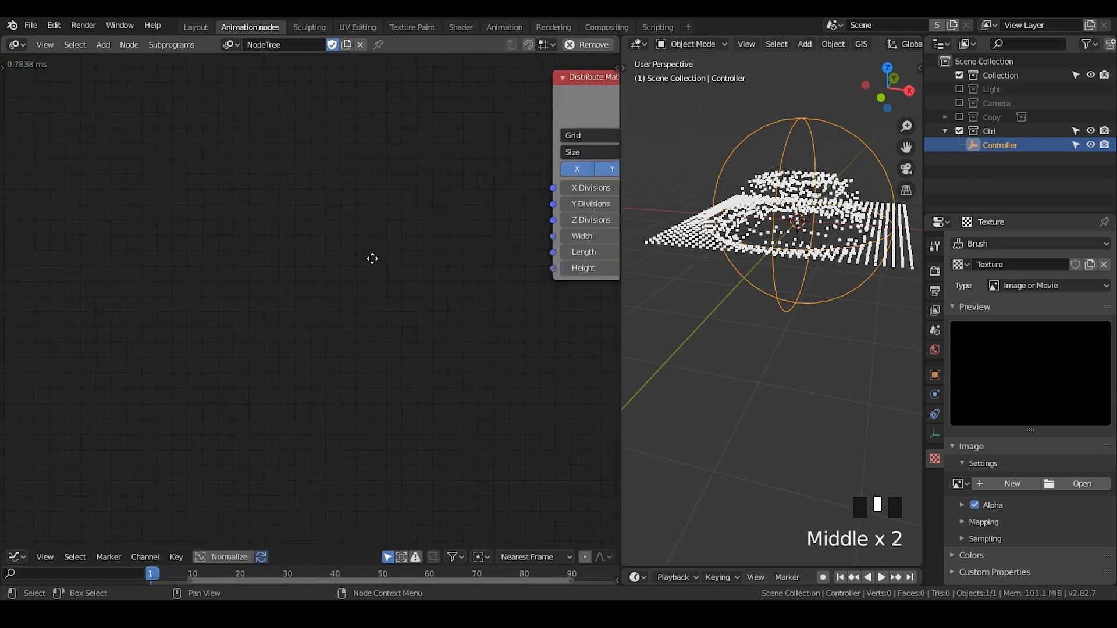
middle_click_drag(192, 202, 254, 201)
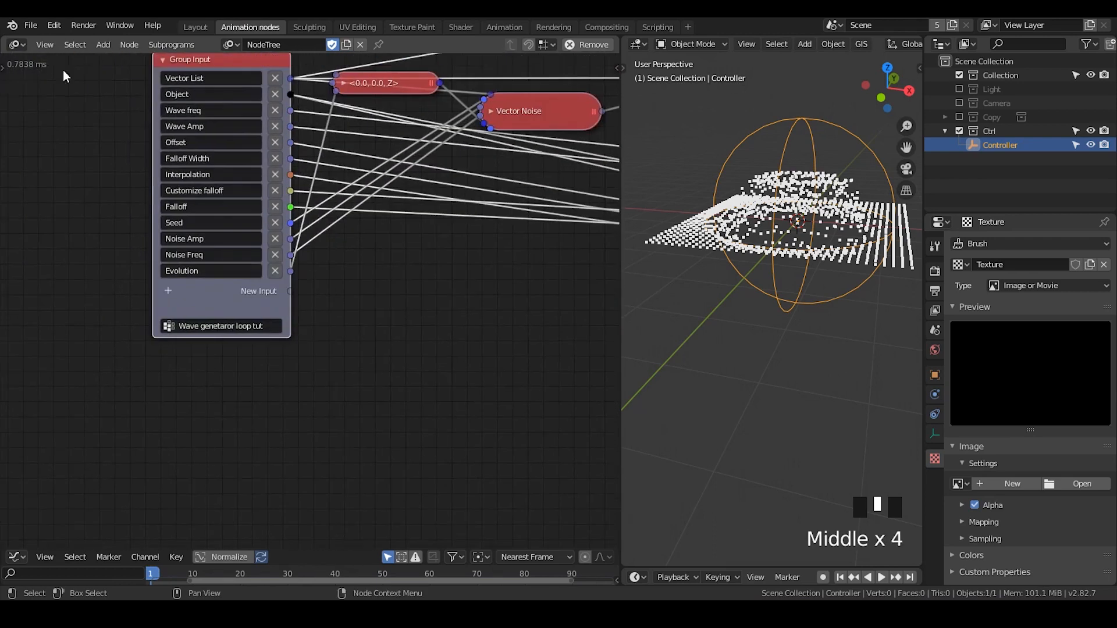
left_click(26, 27)
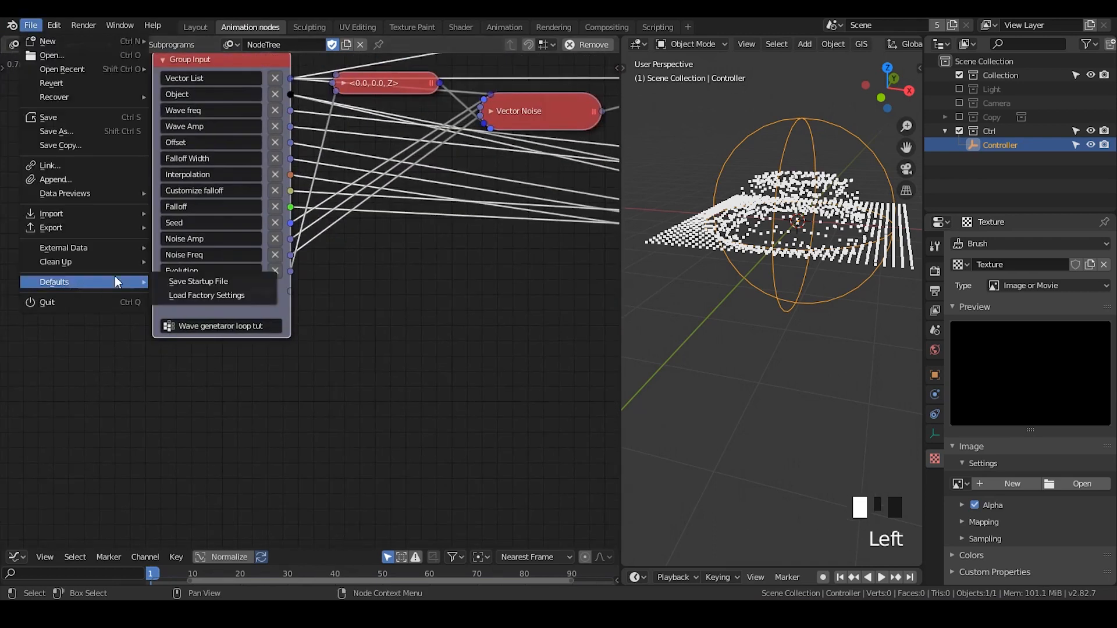
Try adding a new subprogram node for the "Wave genetaror loop tut" group in the empty area below Group Input, and delete it
middle_click_drag(457, 405, 301, 269)
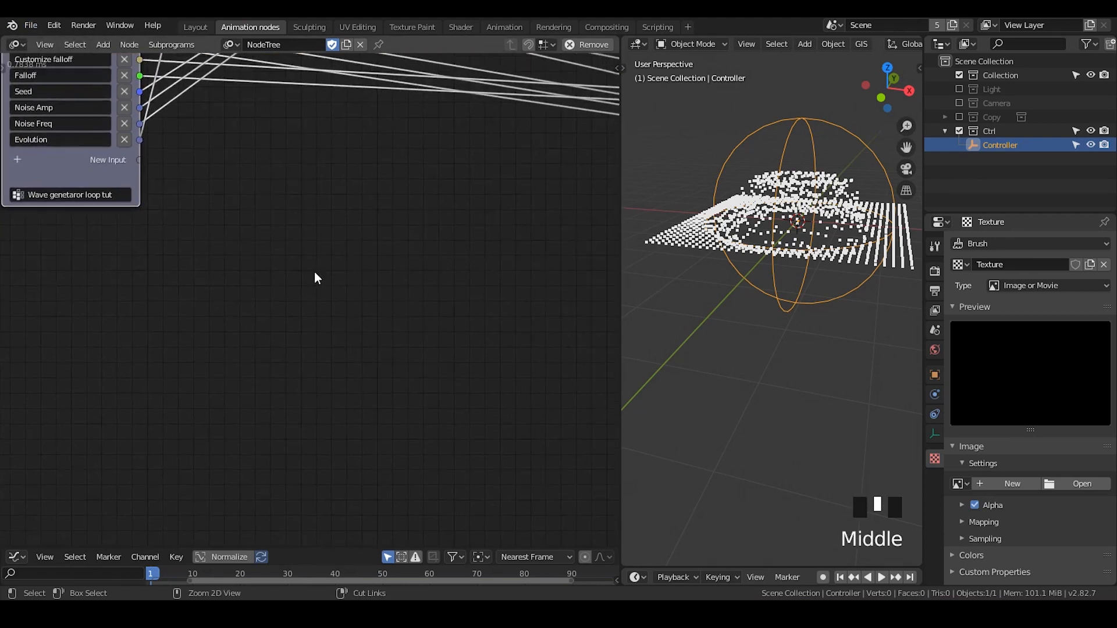
key("ctrl+a")
type("wave")
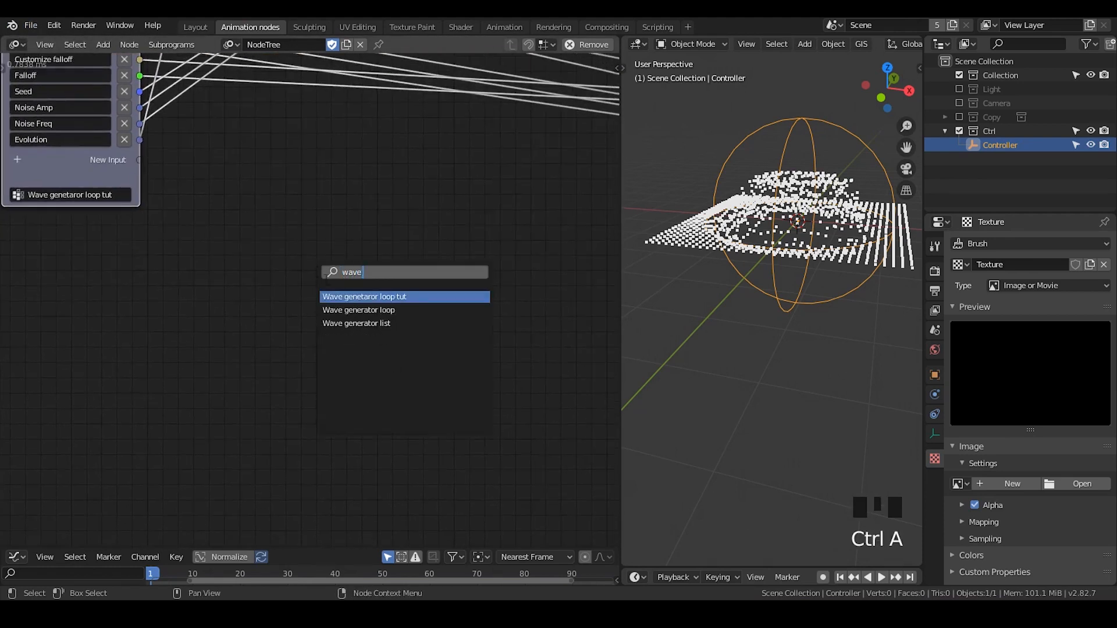
key("Down")
key("Up")
key("Return")
left_click(434, 258)
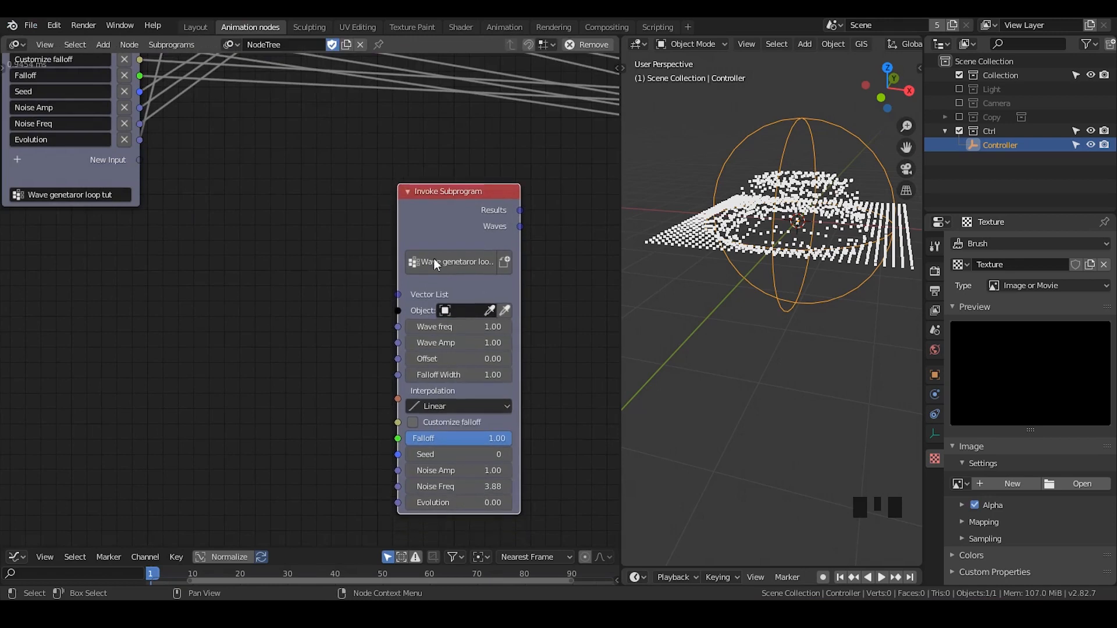
middle_click_drag(434, 258, 360, 218)
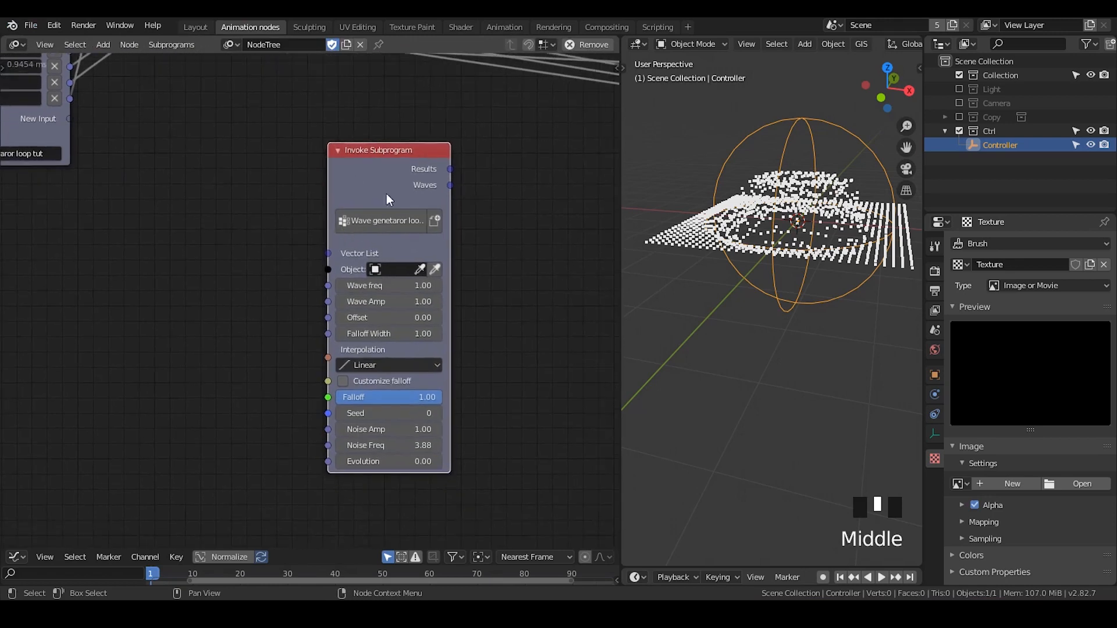
left_click(382, 158)
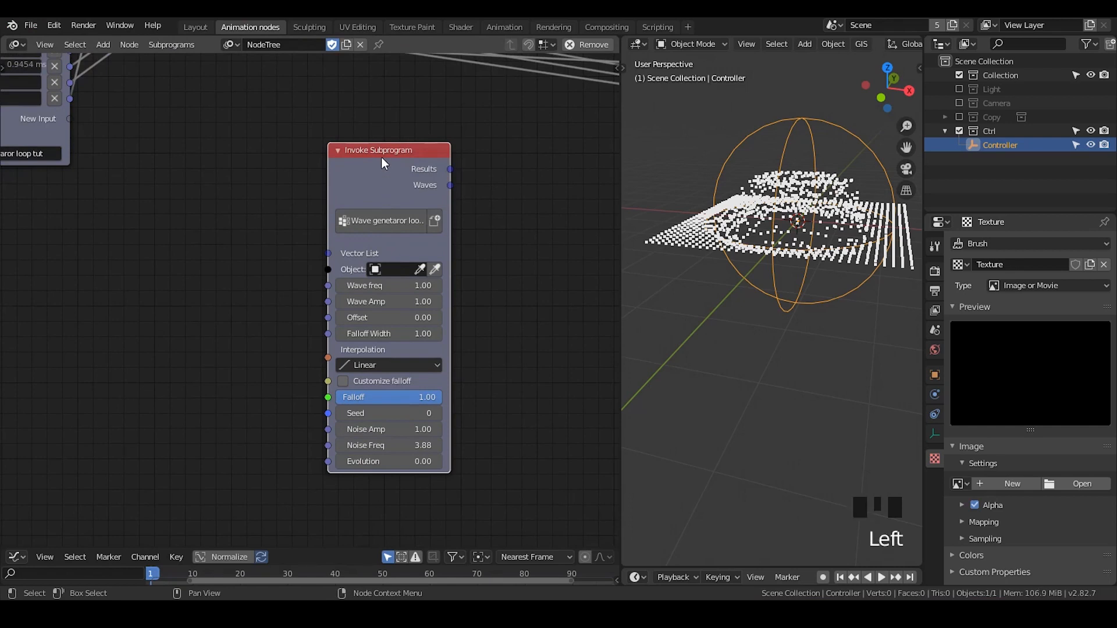
key("x")
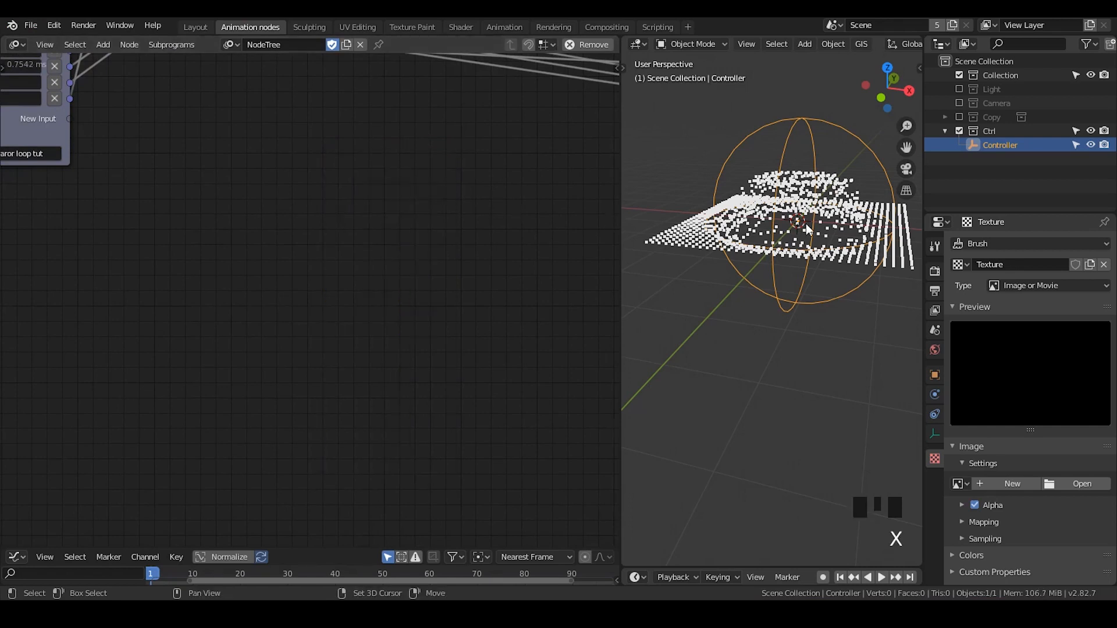
Move the Distribute Matrices node away from the Invoke Subprogram node to leave free space between them
middle_click_drag(805, 227, 807, 229, "shift")
middle_click_drag(511, 282, 202, 256)
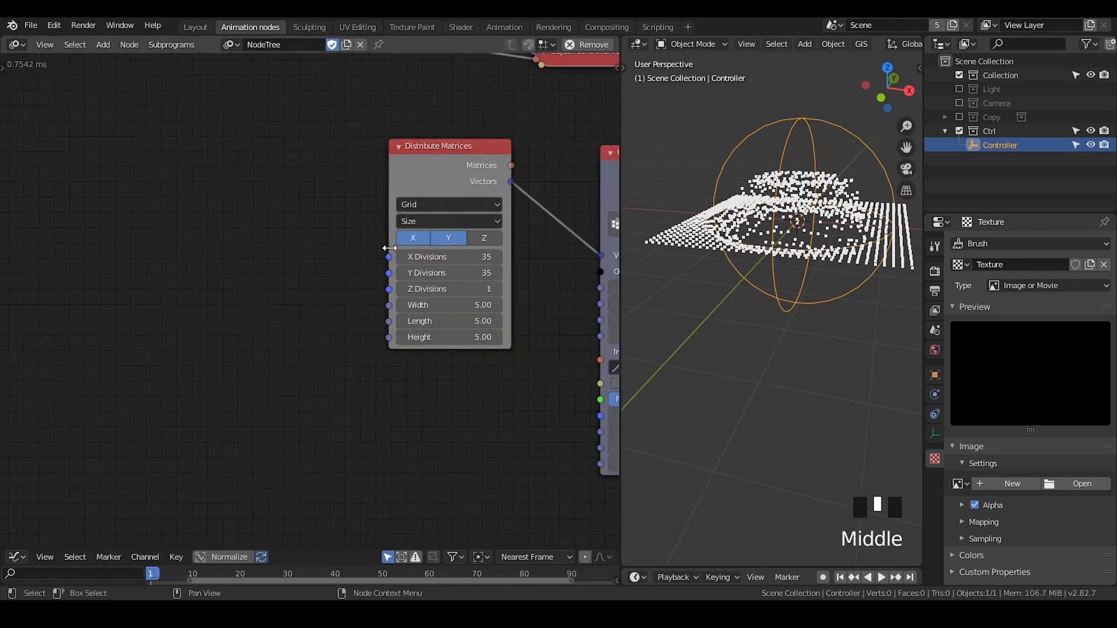
middle_click_drag(388, 256, 208, 251)
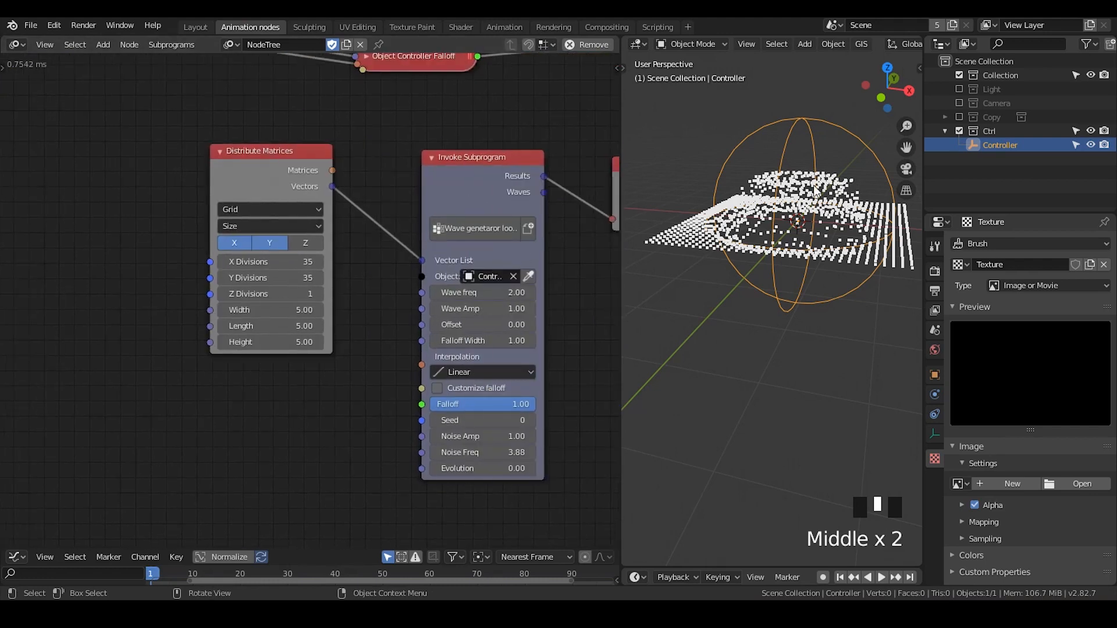
middle_click_drag(802, 230, 796, 262)
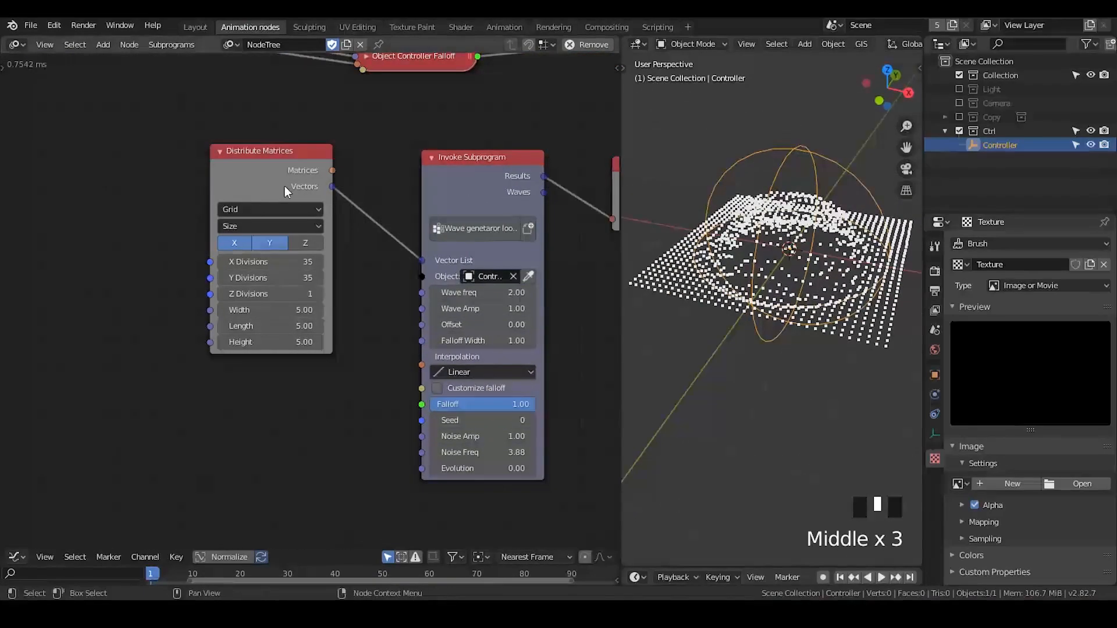
left_click_drag(240, 191, 86, 267)
left_click_drag(447, 171, 411, 159)
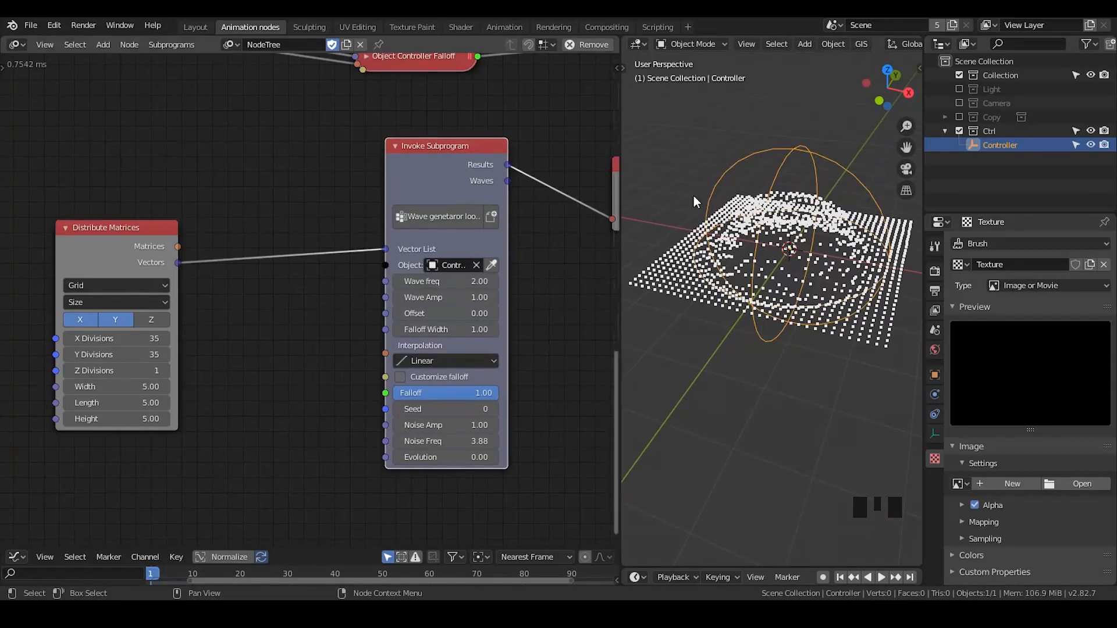
Scale the Controller empty down and shift it along the X axis towards the negative side of the grid
left_click(811, 154)
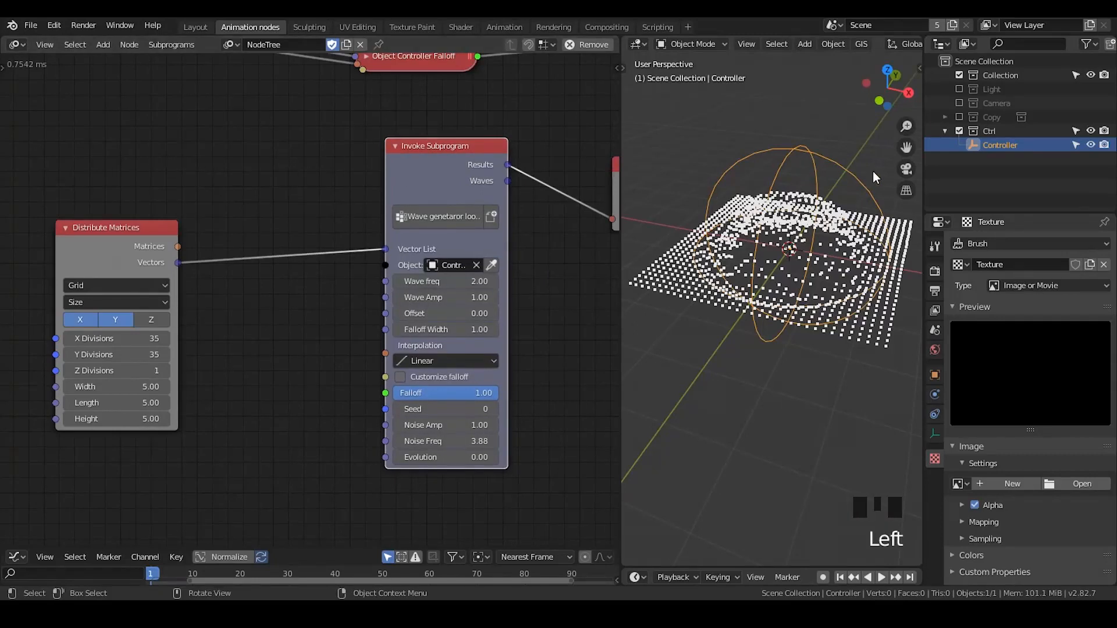
key("s")
left_click(862, 229)
key("g")
key("x")
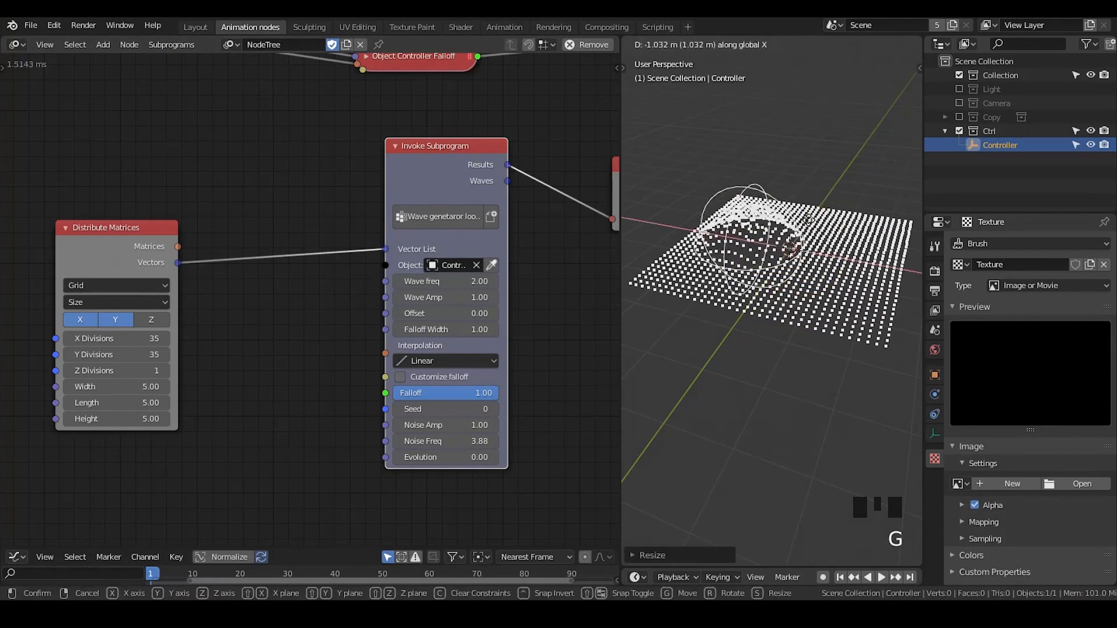
left_click(839, 228)
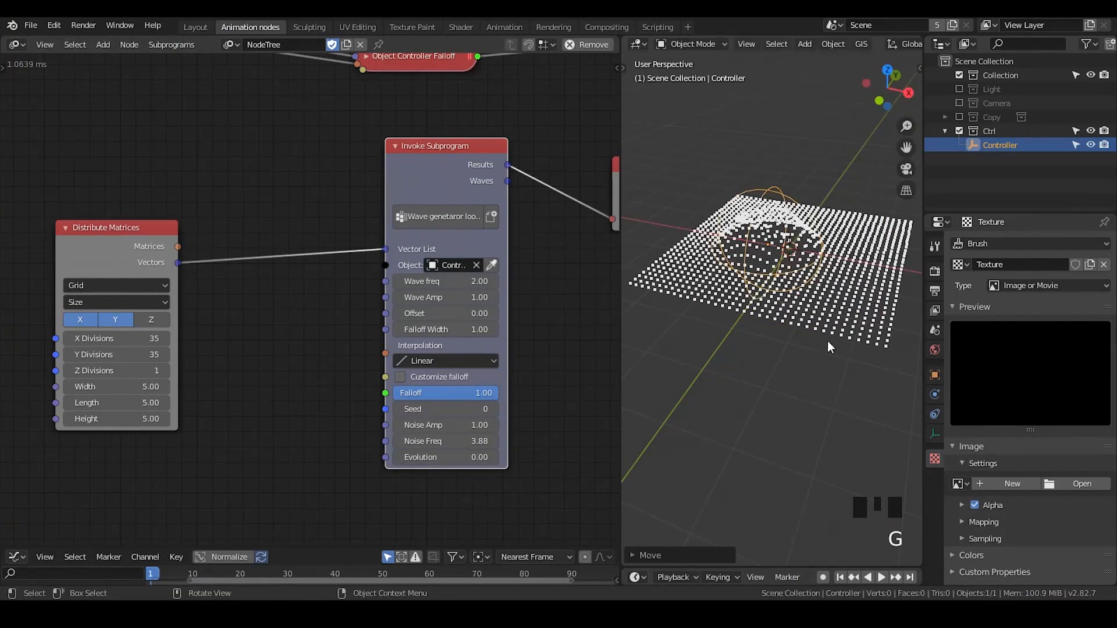
key("g")
key("x")
left_click(816, 189)
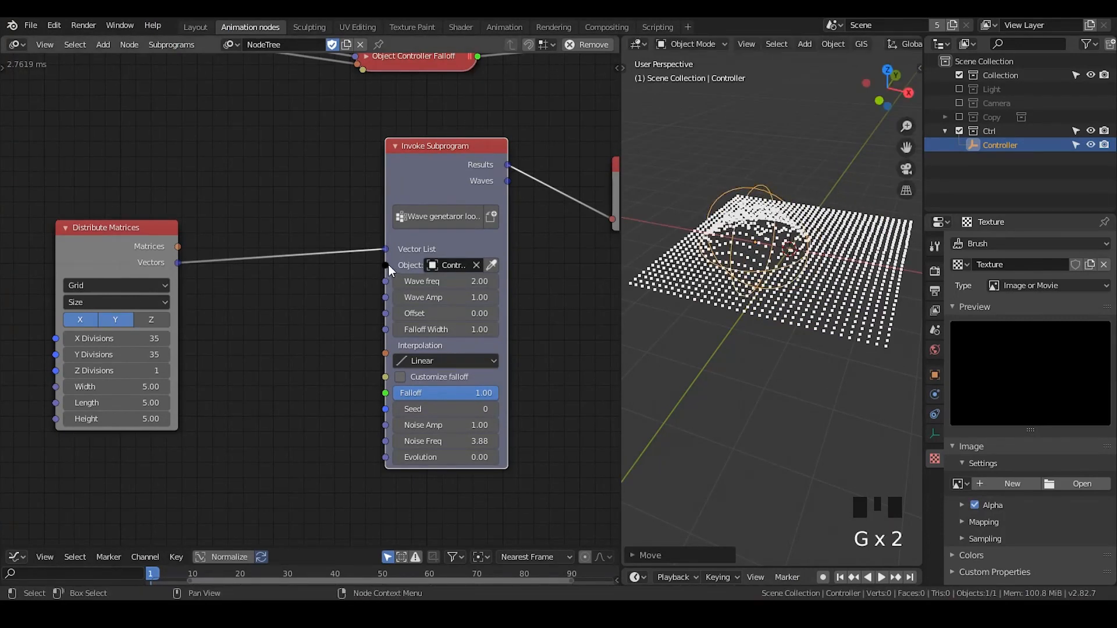
left_click_drag(389, 265, 311, 234)
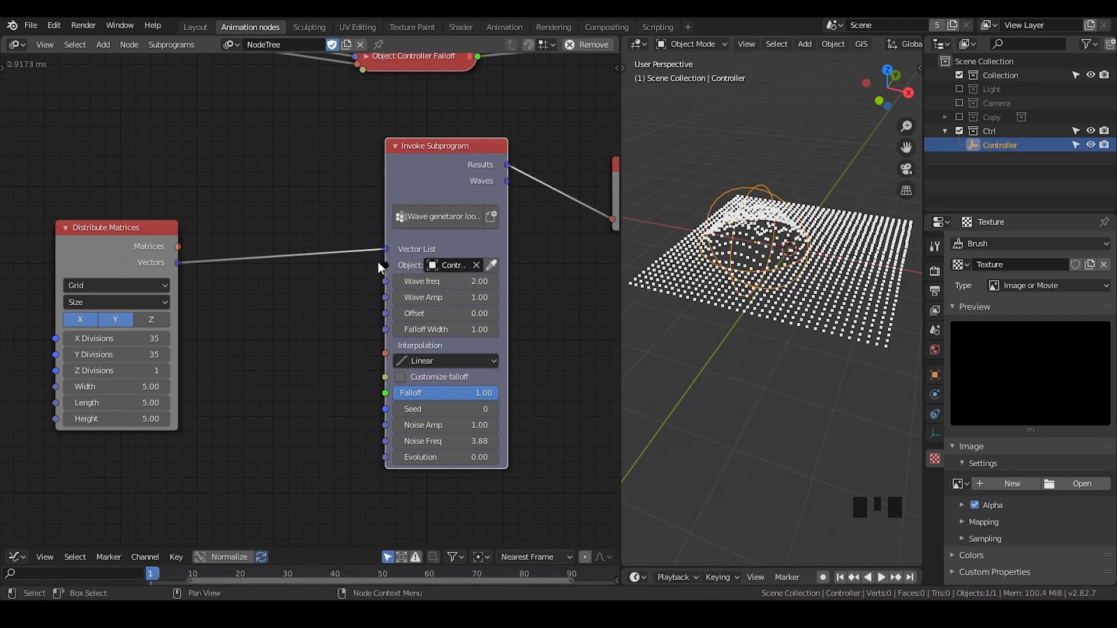
left_click_drag(386, 264, 285, 208)
left_click_drag(385, 265, 362, 268)
middle_click_drag(150, 180, 425, 351)
middle_click_drag(177, 200, 504, 281)
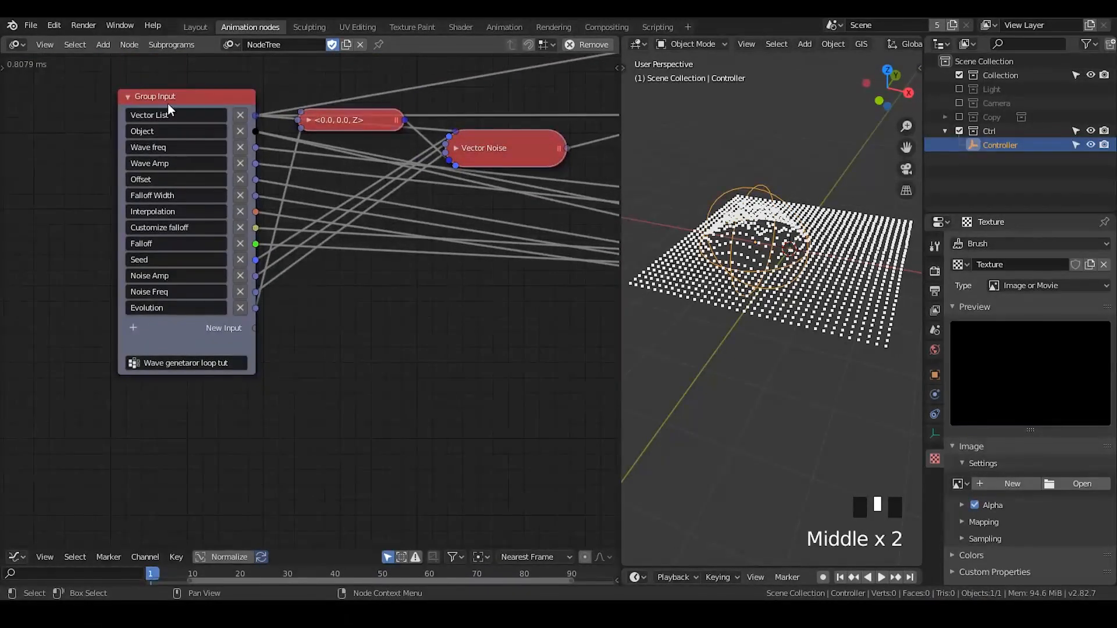
middle_click_drag(511, 399, 256, 176)
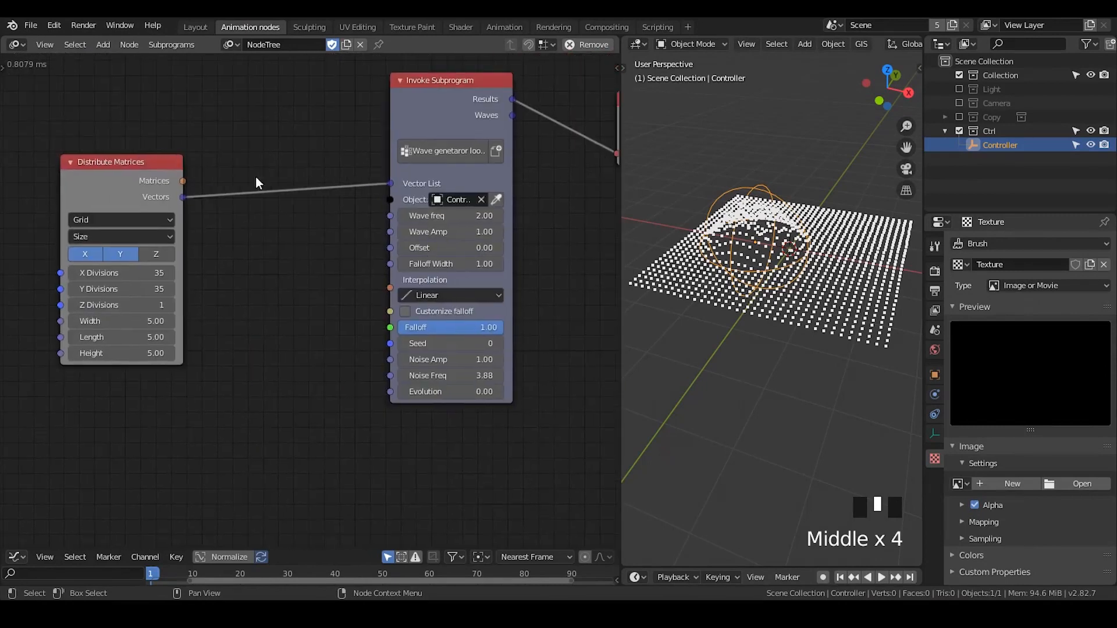
left_click_drag(391, 200, 279, 224)
Add a Loop Input node between Distribute Matrices and Invoke Subprogram, and disconnect the Vectors link from Vector List
key("ctrl+a")
type("loop")
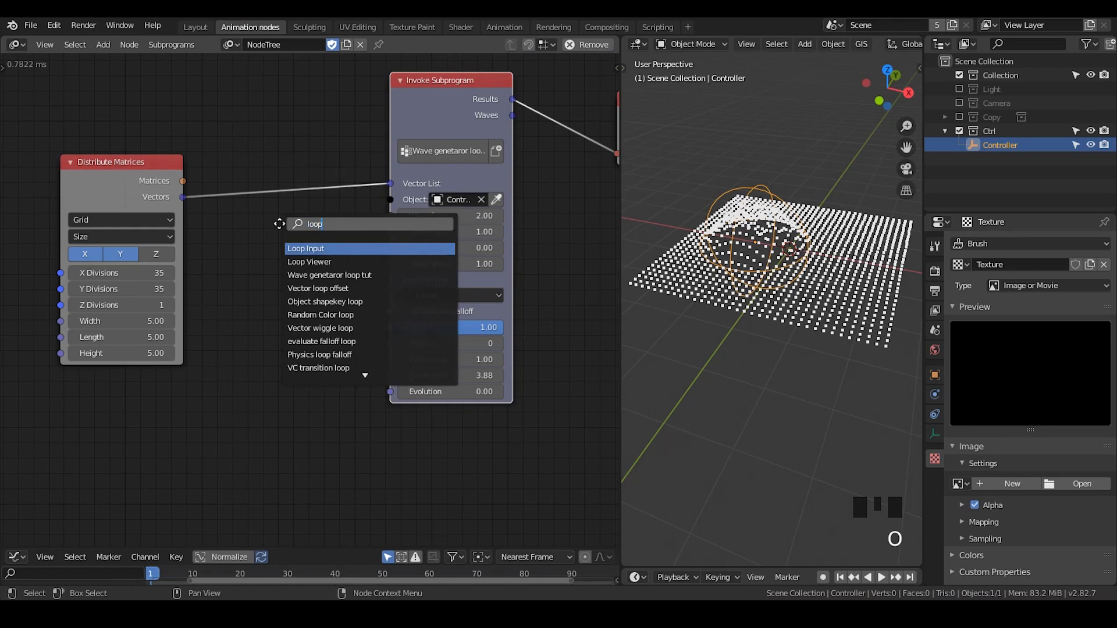
key("Return")
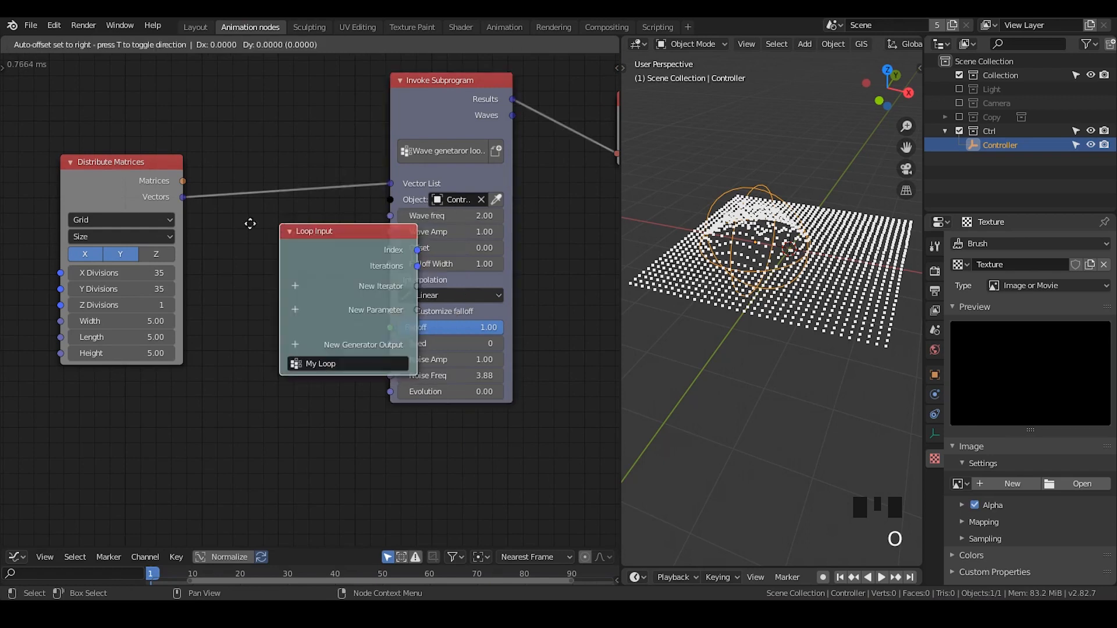
left_click(205, 223)
left_click_drag(390, 184, 226, 169)
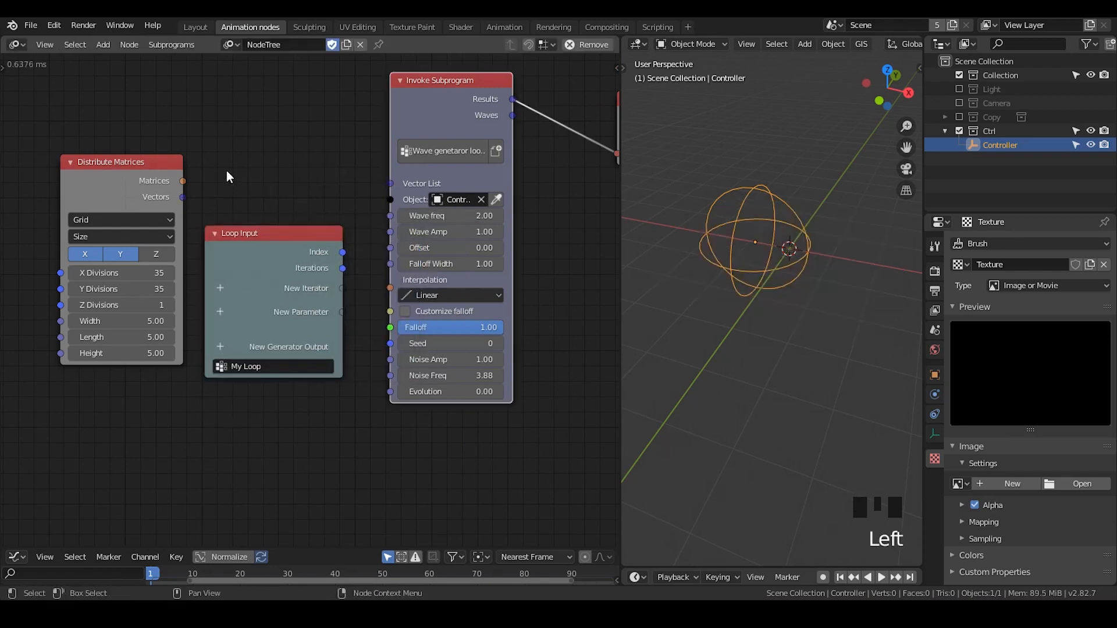
middle_click_drag(226, 170, 305, 214)
left_click_drag(229, 222, 126, 226)
left_click_drag(364, 291, 298, 213)
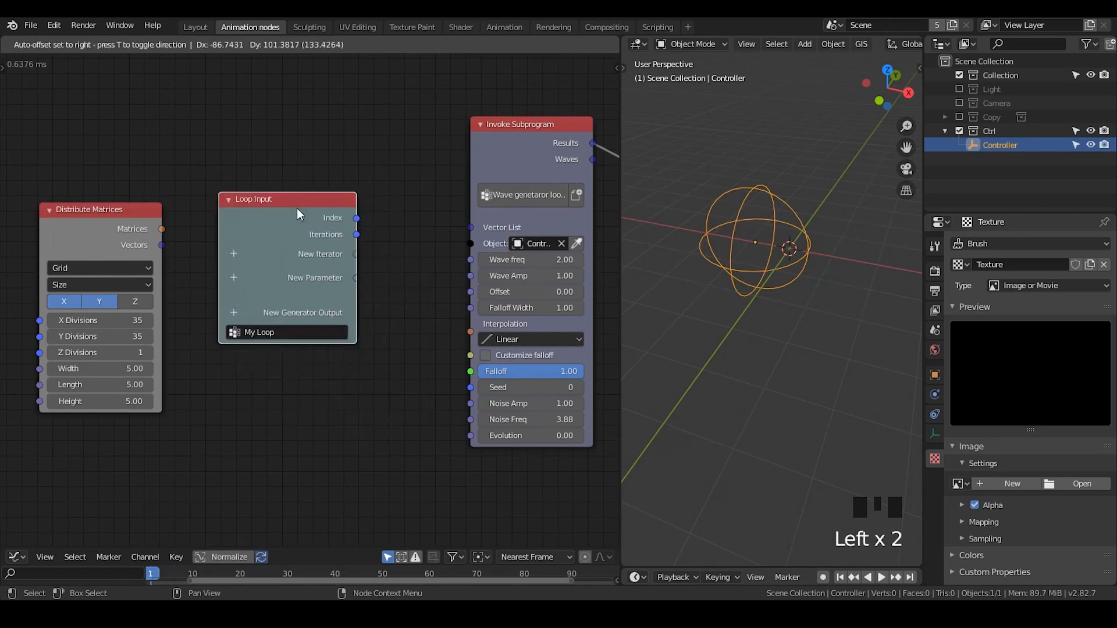
Add an Object List iterator to Loop Input and connect its Object output to Invoke Subprogram's Object input
left_click(233, 254)
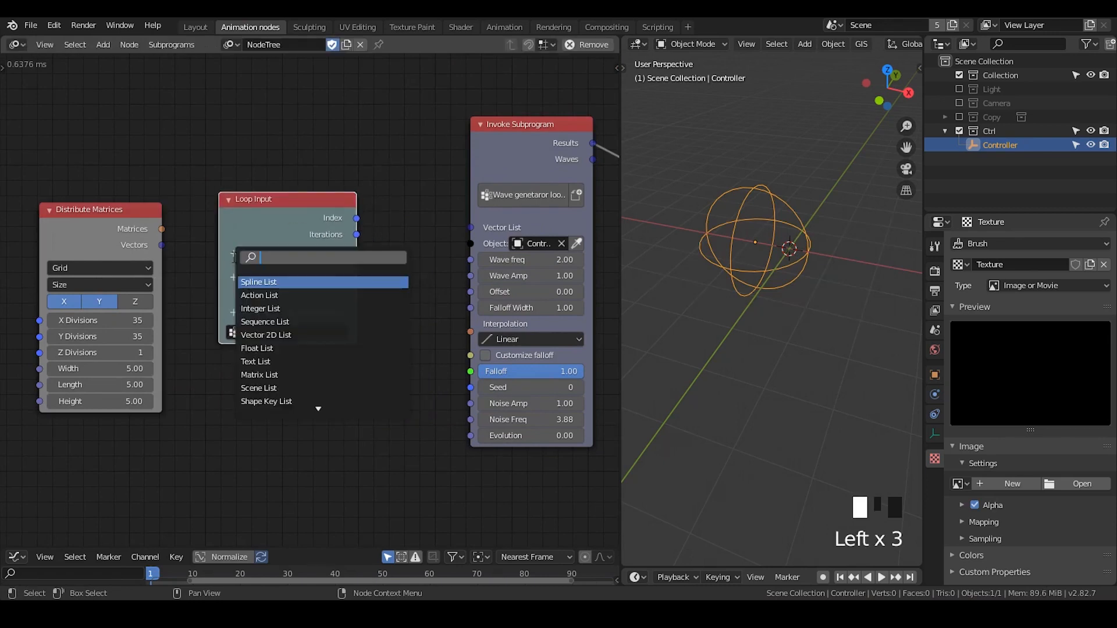
type("object")
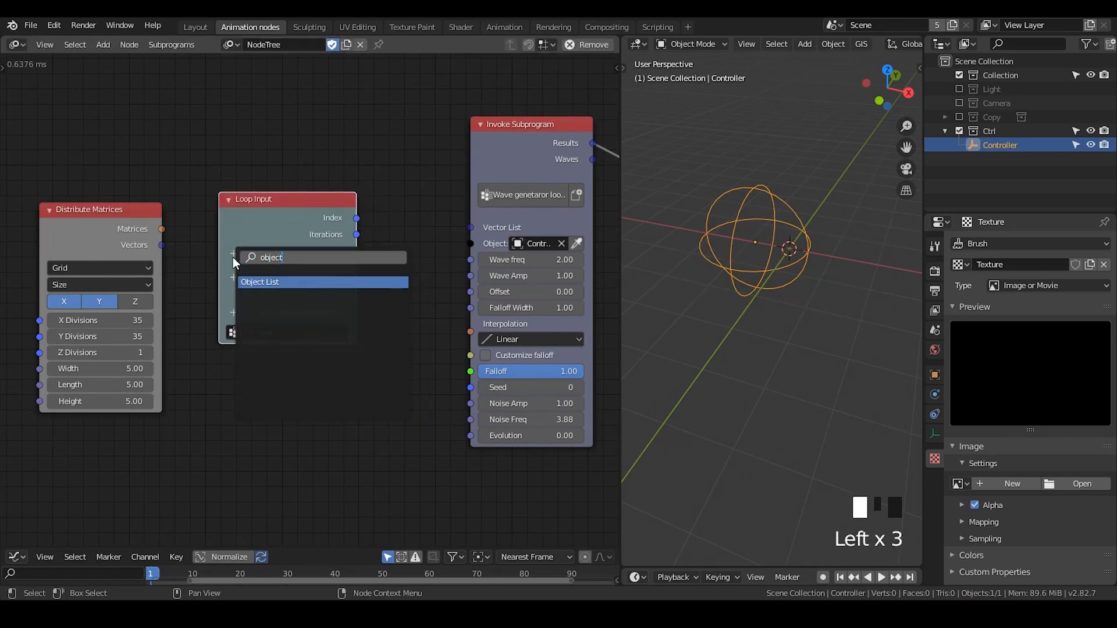
key("Return")
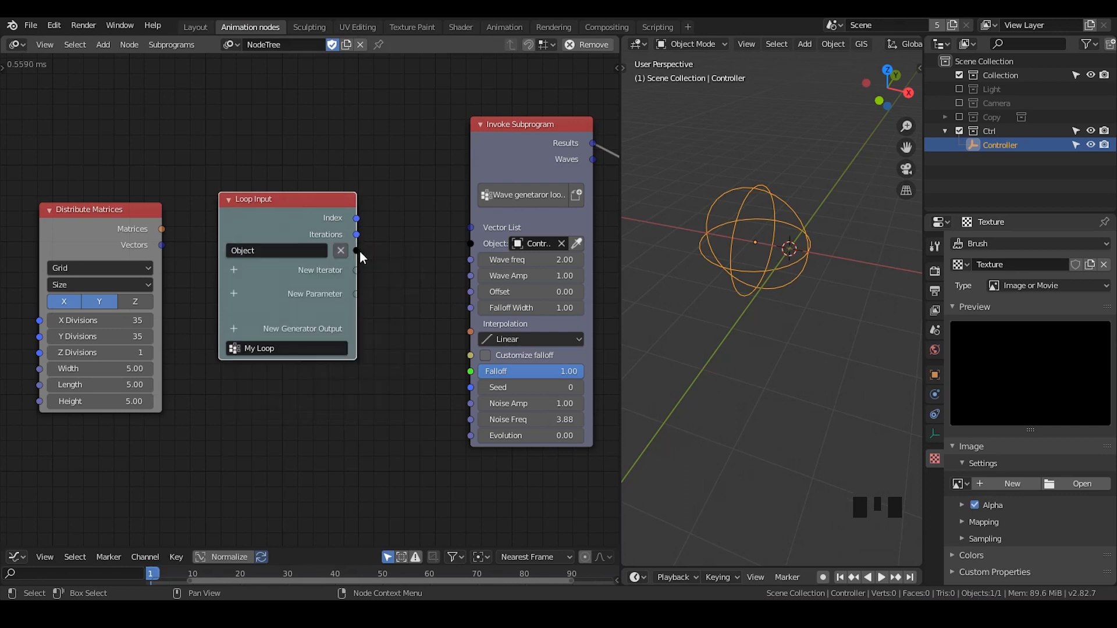
left_click_drag(355, 250, 470, 244)
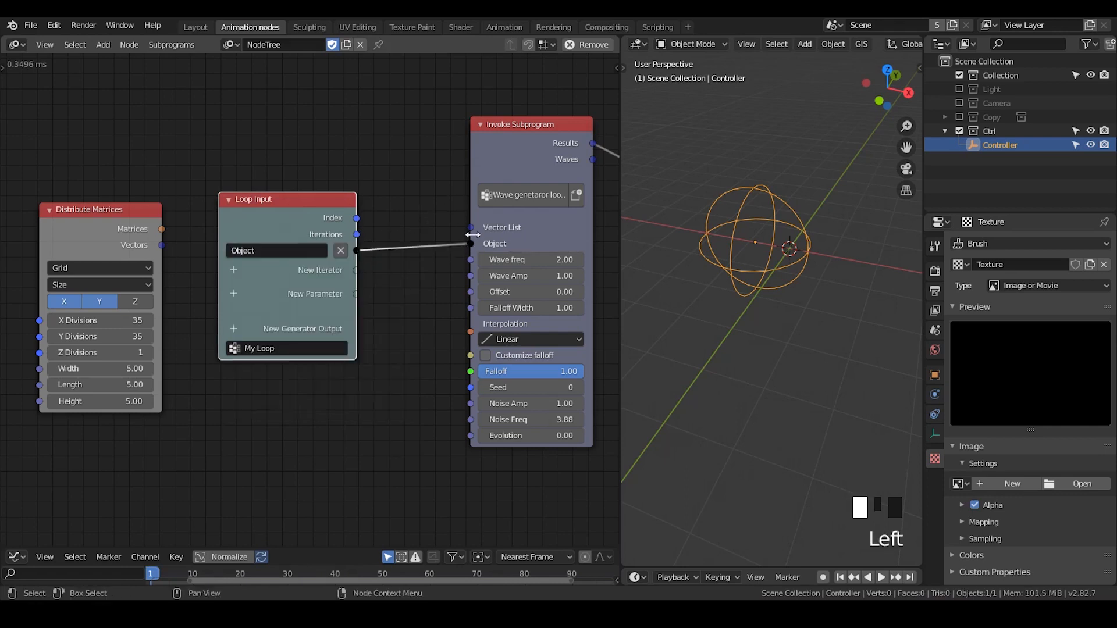
Expose the wave subprogram's Vector List, Wave freq, Wave Amp, Offset and Falloff Width inputs as linked parameters of the Loop Input node
left_click_drag(321, 214, 325, 203)
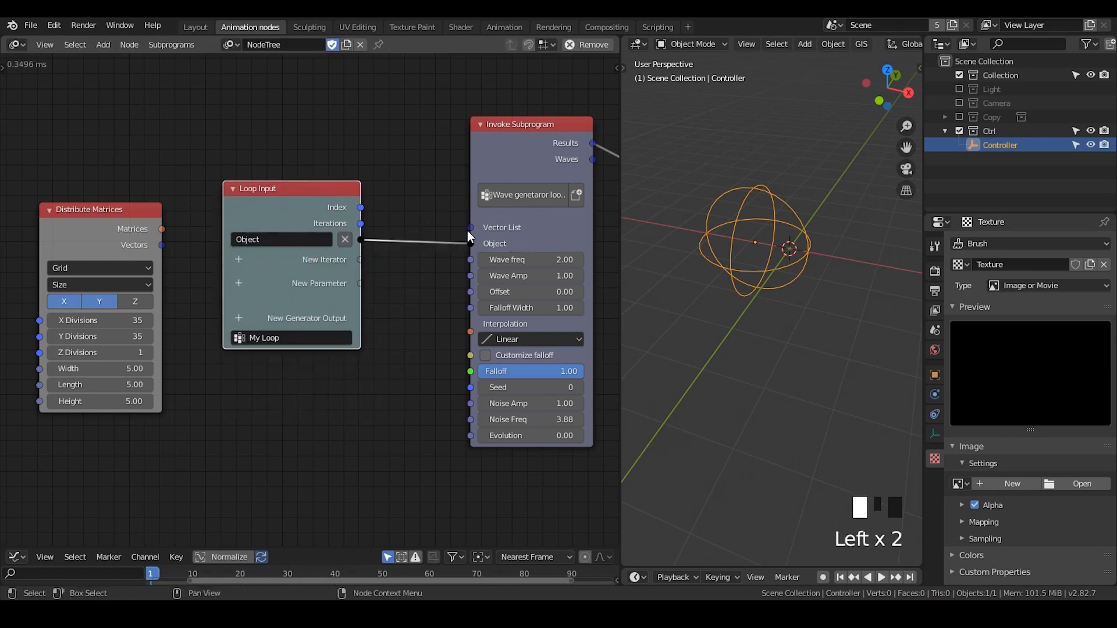
left_click_drag(468, 229, 357, 288)
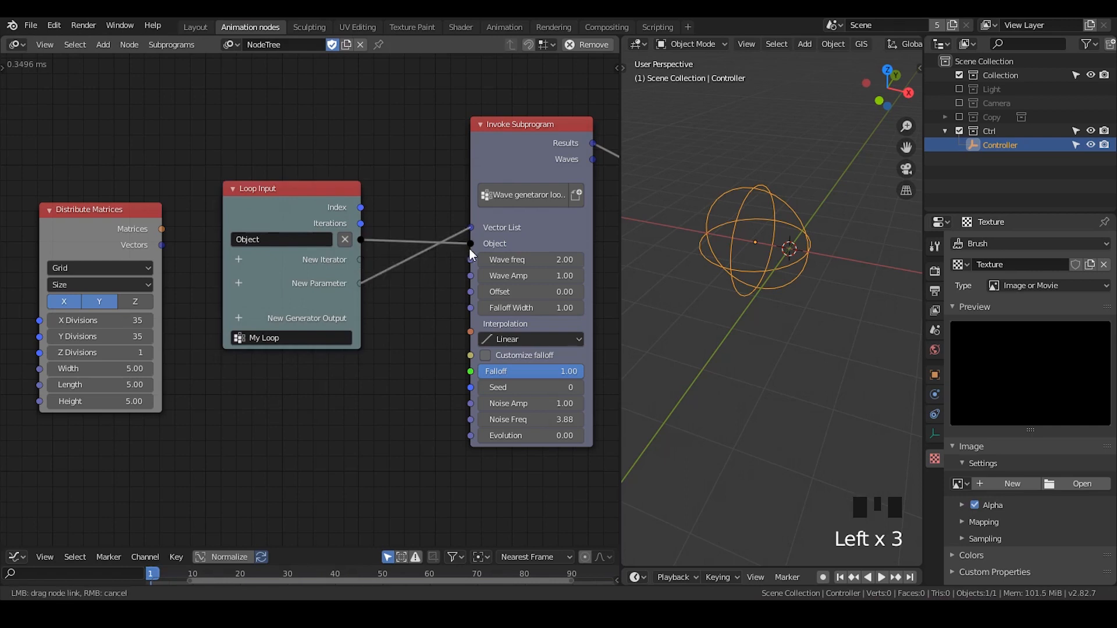
left_click_drag(470, 249, 365, 305)
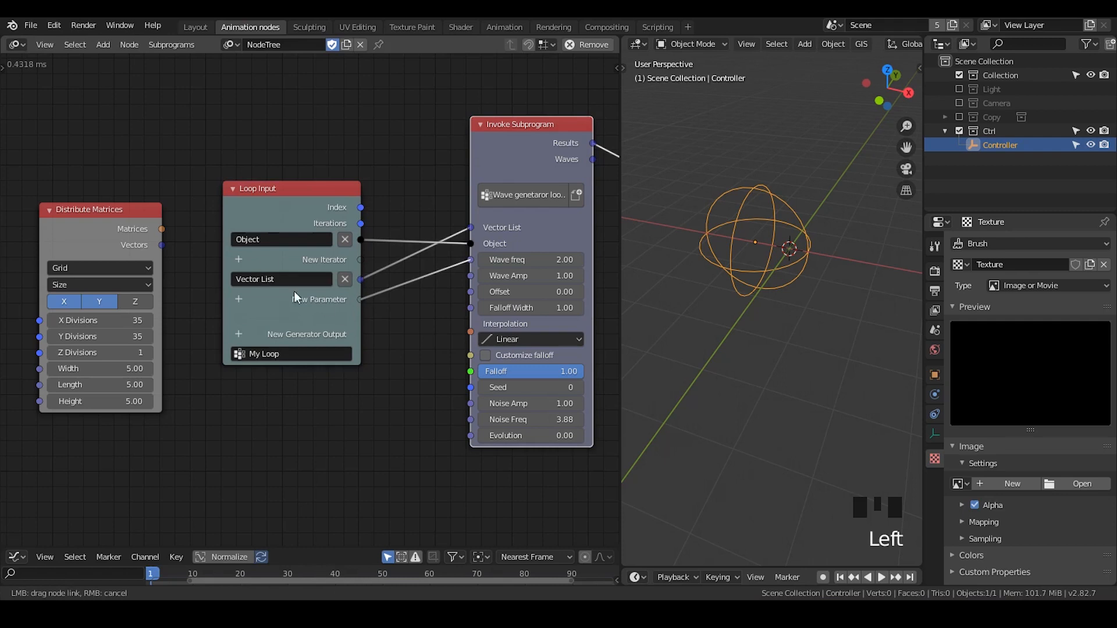
left_click_drag(464, 283, 359, 317)
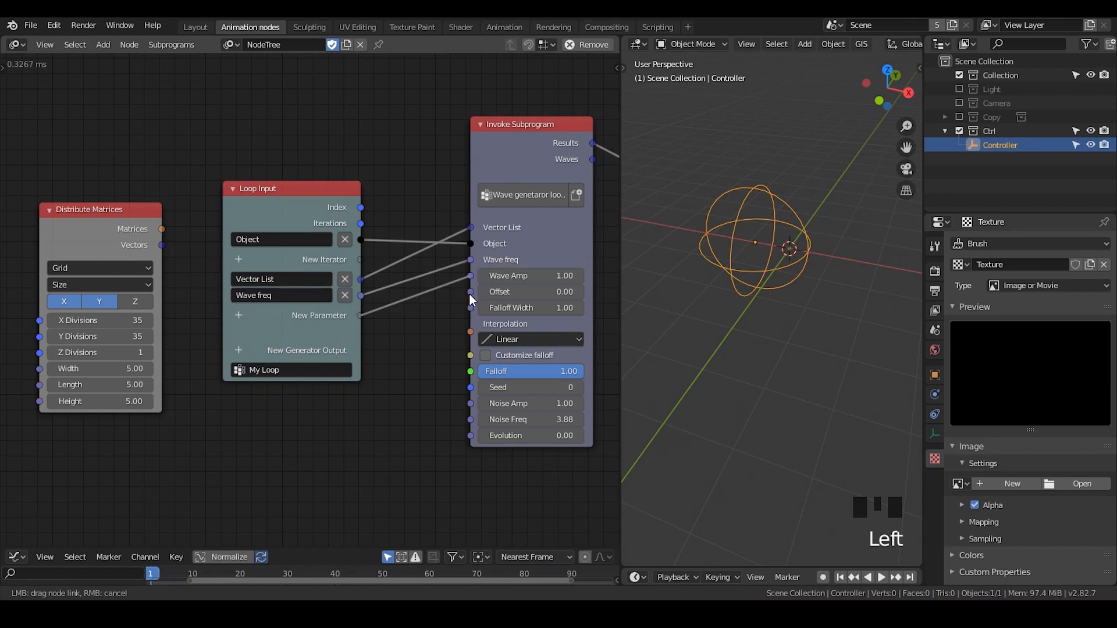
left_click_drag(470, 294, 354, 330)
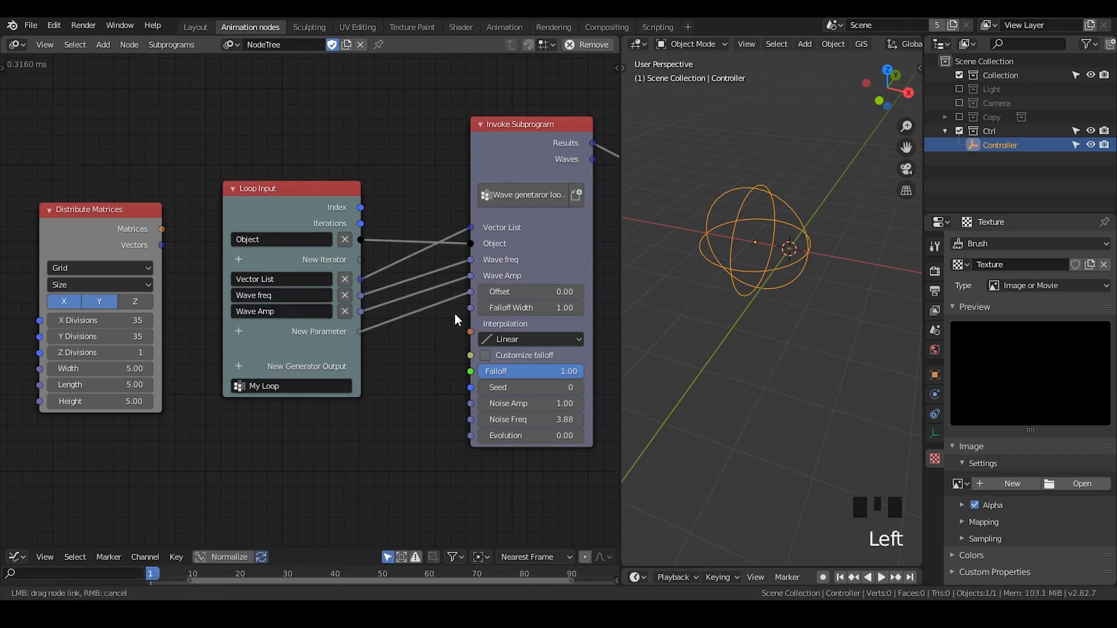
left_click_drag(467, 309, 361, 344)
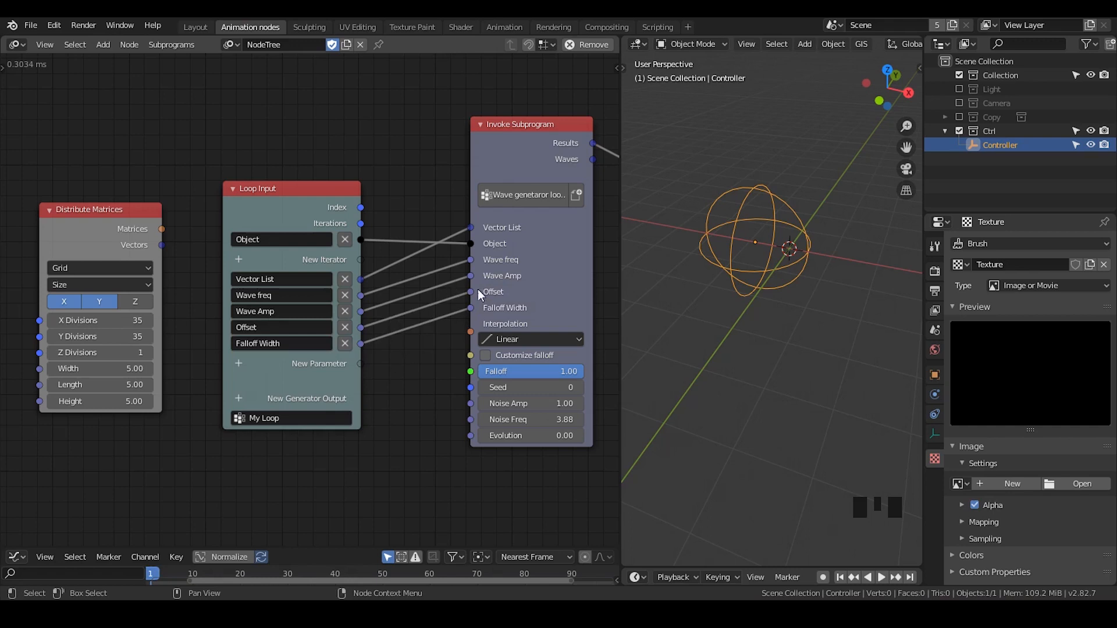
middle_click_drag(481, 223, 414, 201)
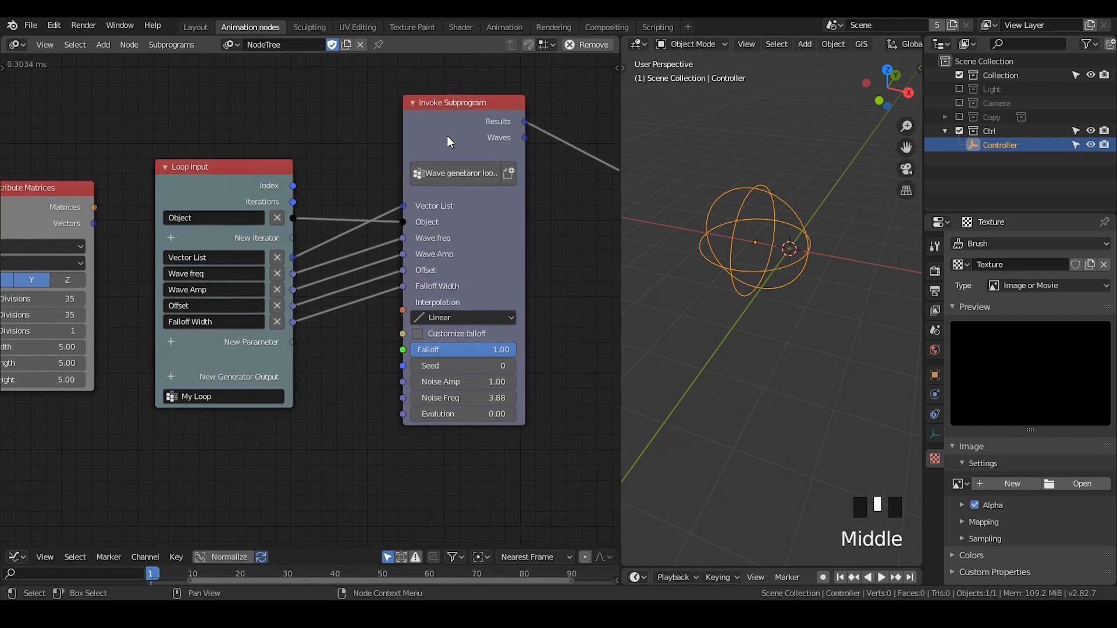
left_click_drag(447, 135, 443, 129)
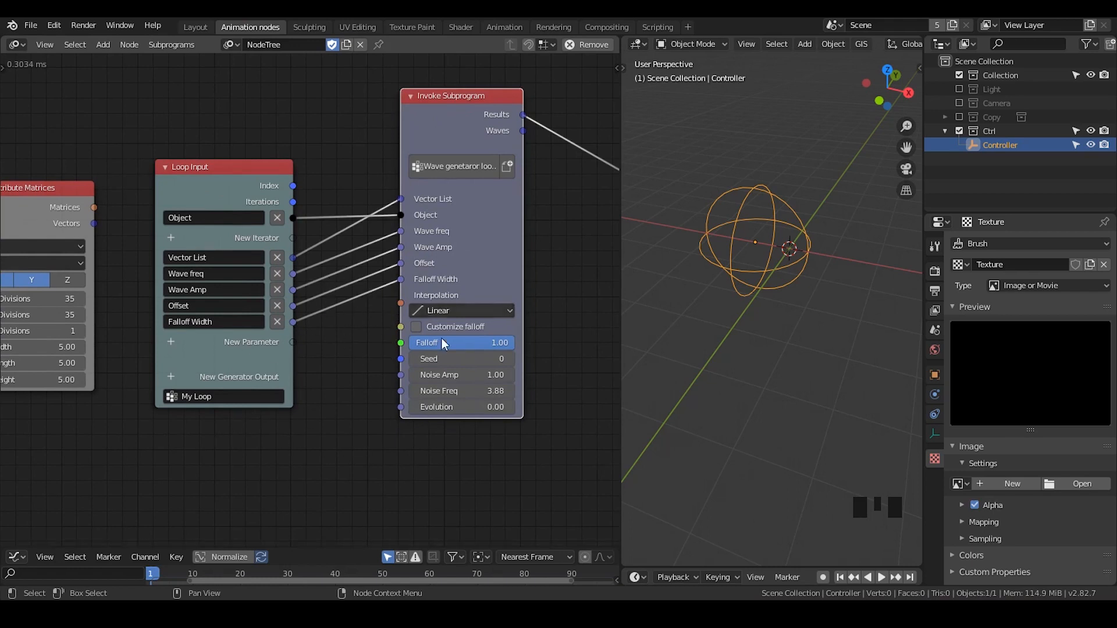
Create an invoke node for My Loop and place it between Distribute Matrices and Loop Input
middle_click_drag(107, 292, 279, 273)
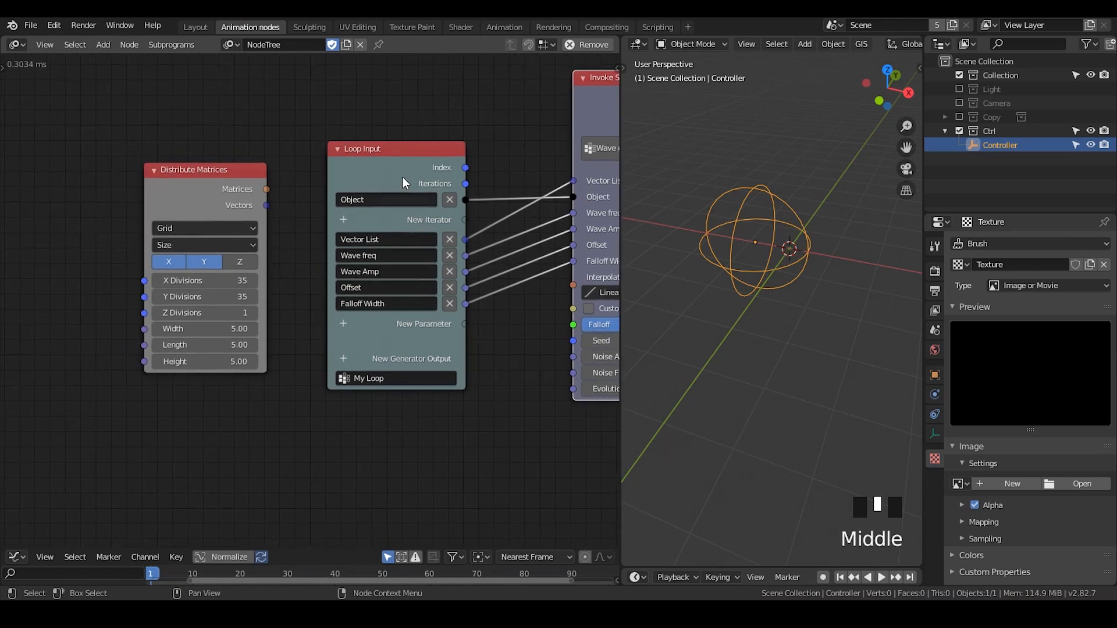
left_click(405, 177)
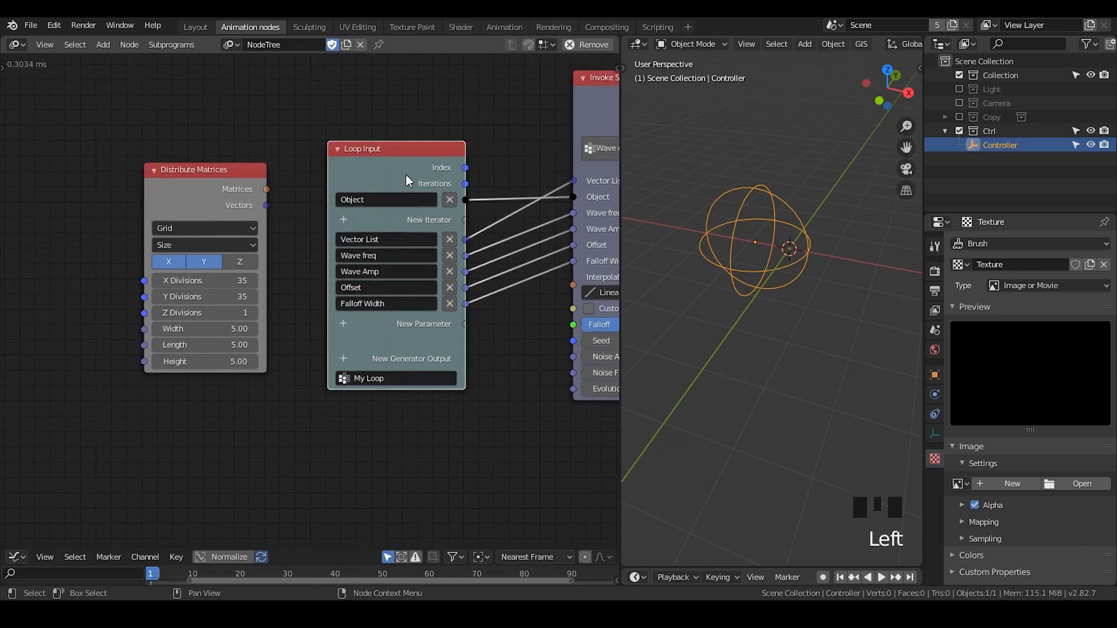
key("w")
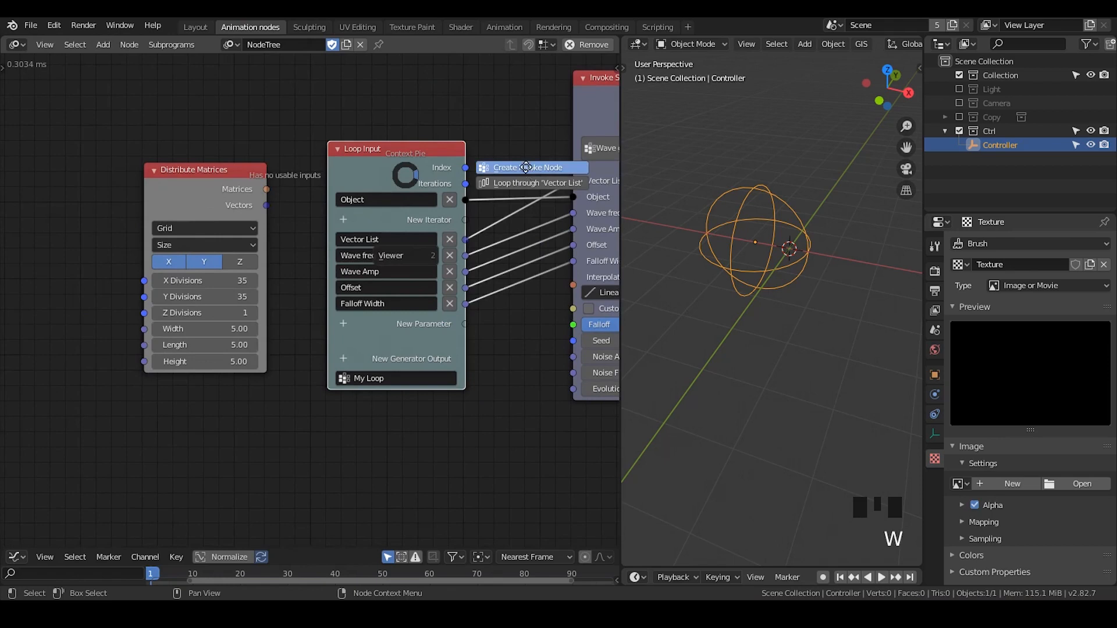
left_click(526, 167)
left_click(249, 97)
middle_click_drag(187, 115, 292, 143)
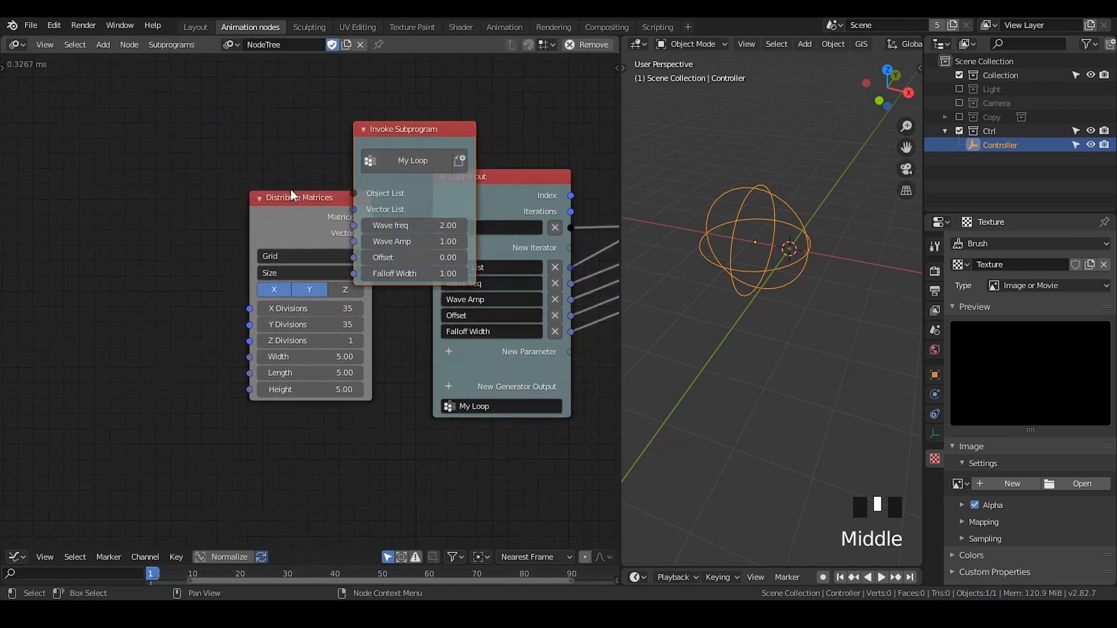
left_click_drag(290, 216, 142, 208)
left_click_drag(417, 129, 348, 107)
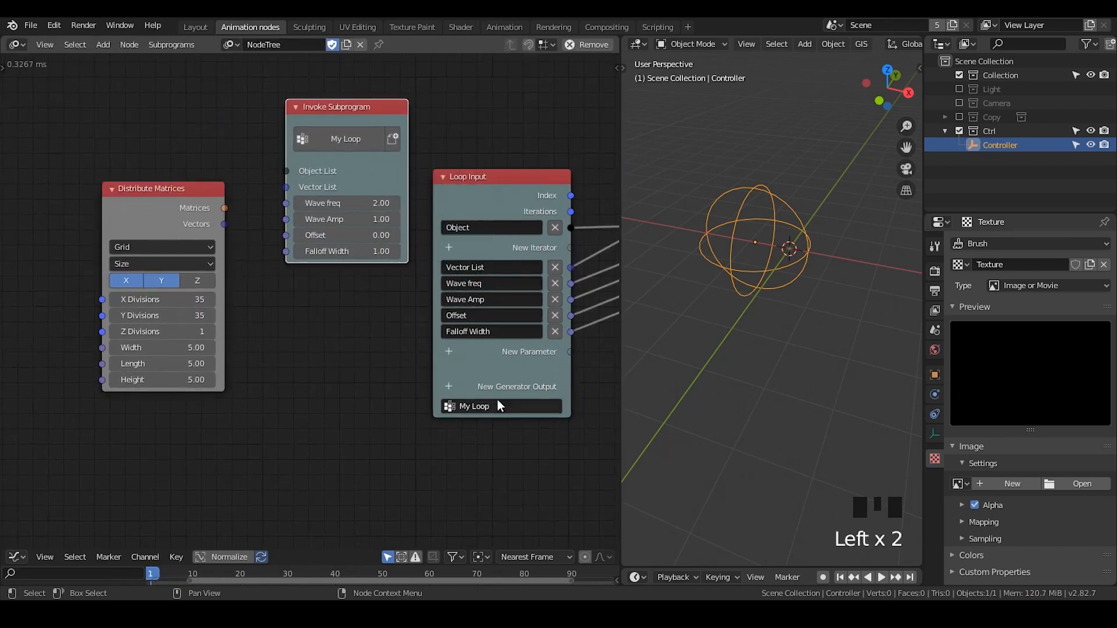
Rename the loop as "Waves generator list"
left_click(506, 405)
type("W")
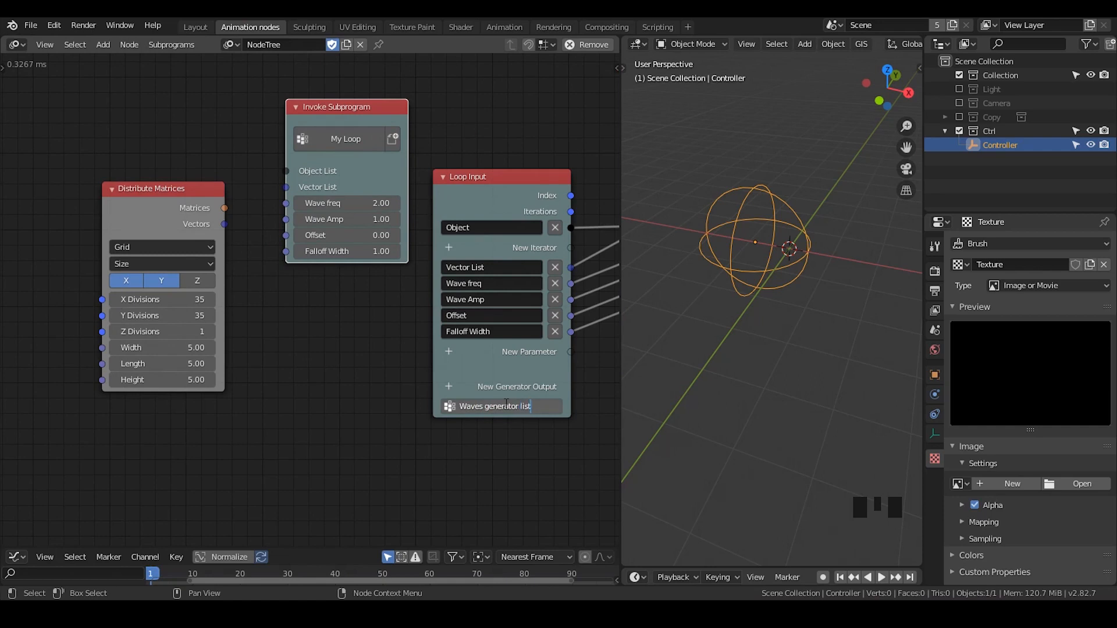
type("aves generator list")
key("Return")
Connect Distribute Matrices' Vectors output to the loop invoke node's Vector List input and space the two nodes apart
middle_click_drag(172, 208, 198, 208)
left_click_drag(197, 208, 314, 188)
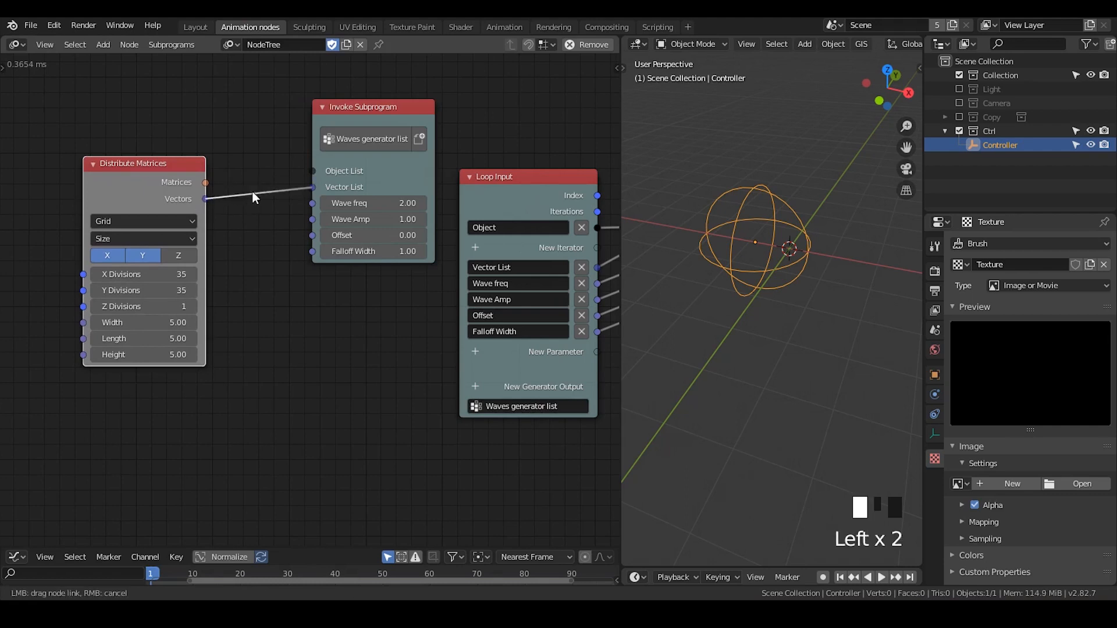
left_click_drag(148, 205, 110, 270)
left_click_drag(352, 112, 281, 165)
Add a Vector List generator output to the loop and place its node after the wave subprogram's invoke node
middle_click_drag(500, 369, 288, 315)
left_click(263, 322)
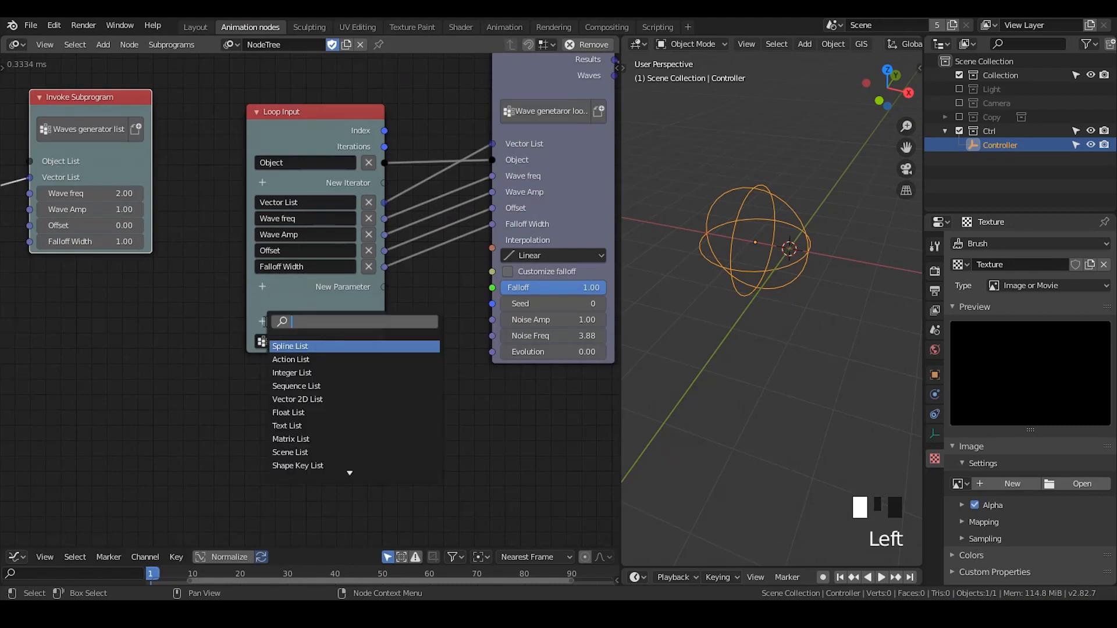
type("vec")
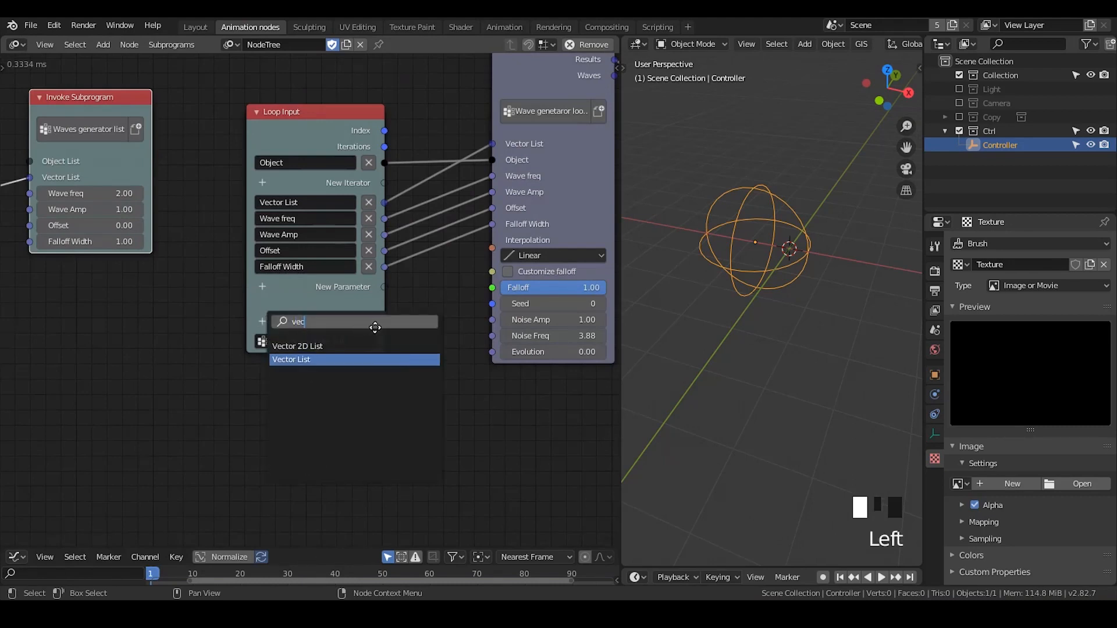
key("Return")
middle_click_drag(446, 309, 219, 369)
key("g")
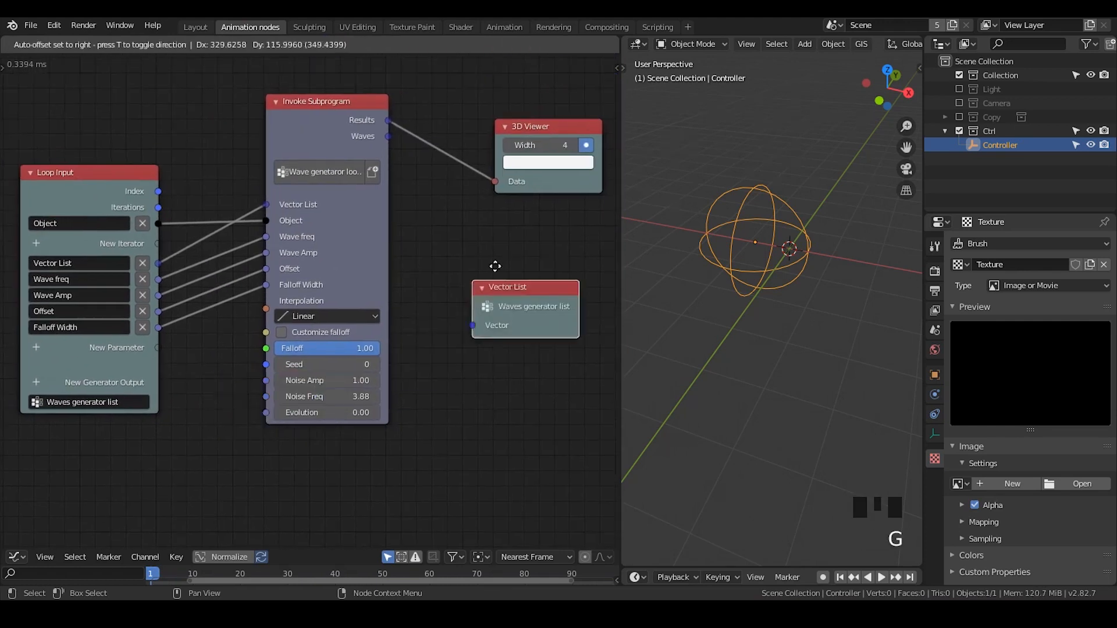
left_click(496, 212)
Connect the wave subprogram's Results to the Vector List generator output and delete the old 3D Viewer node
left_click_drag(388, 121, 477, 270)
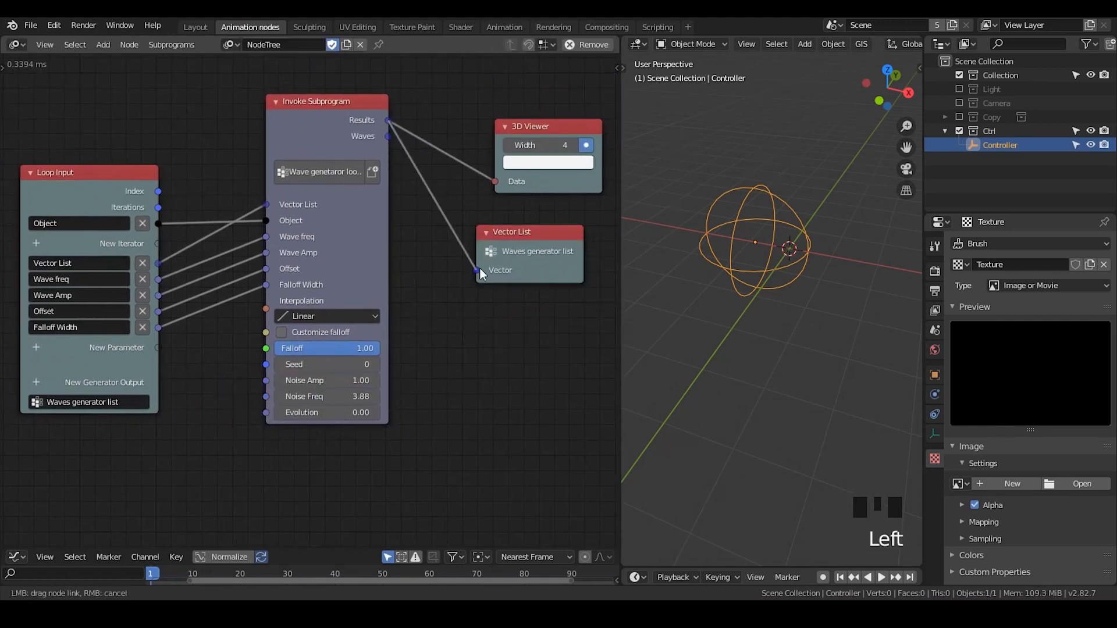
left_click(525, 122)
left_click_drag(524, 122, 466, 107)
key("x")
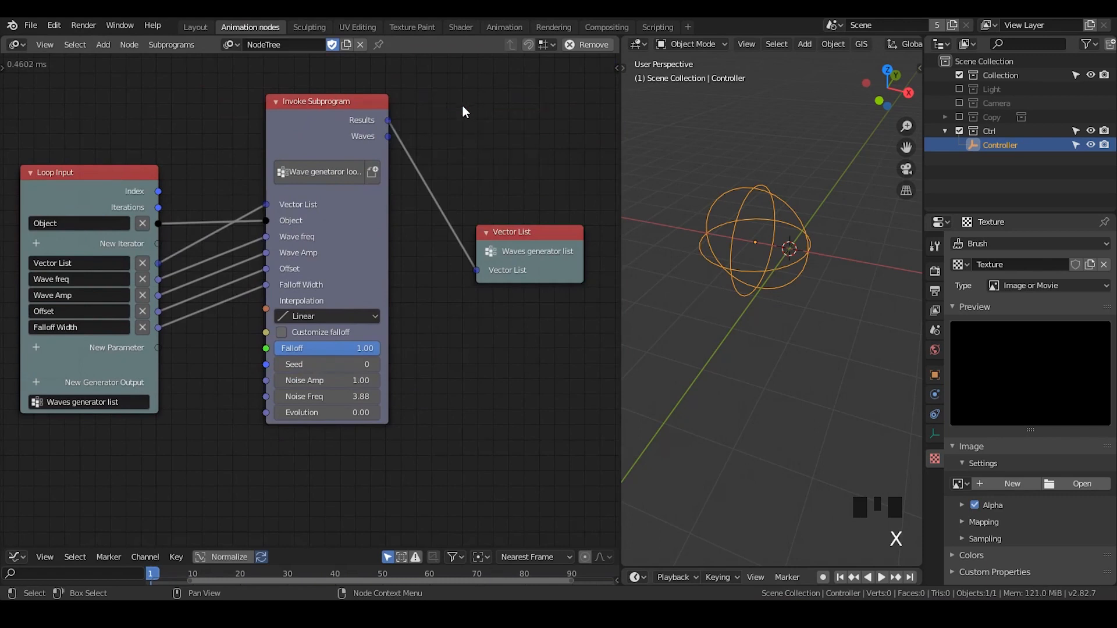
Add a Collection Info node above Distribute Matrices and set its collection to Ctrl
middle_click_drag(120, 225, 437, 209)
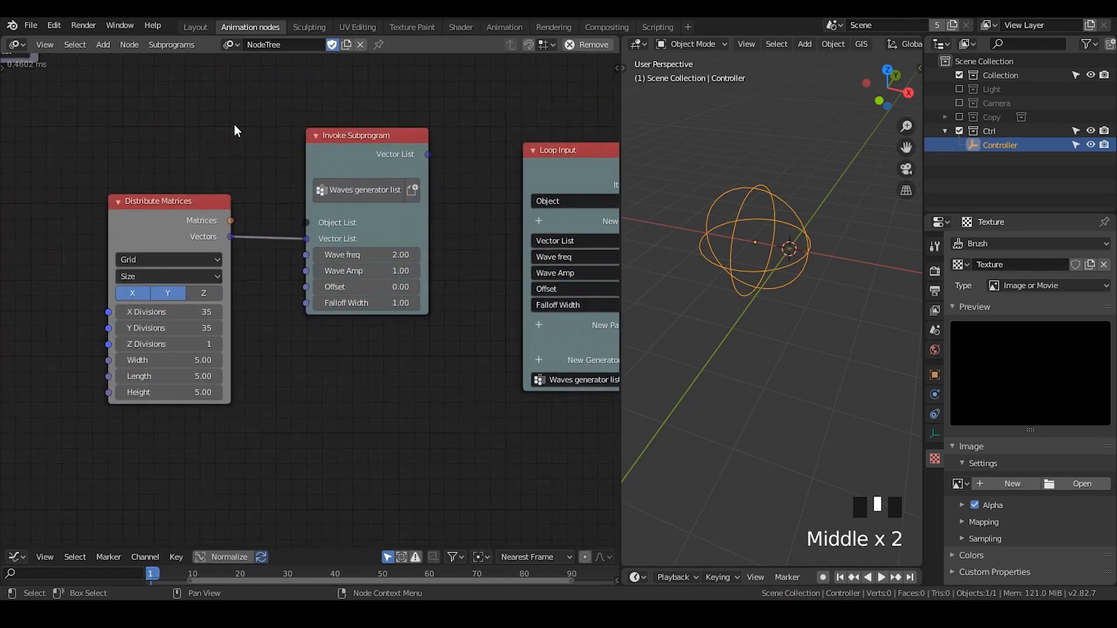
middle_click_drag(237, 130, 247, 199)
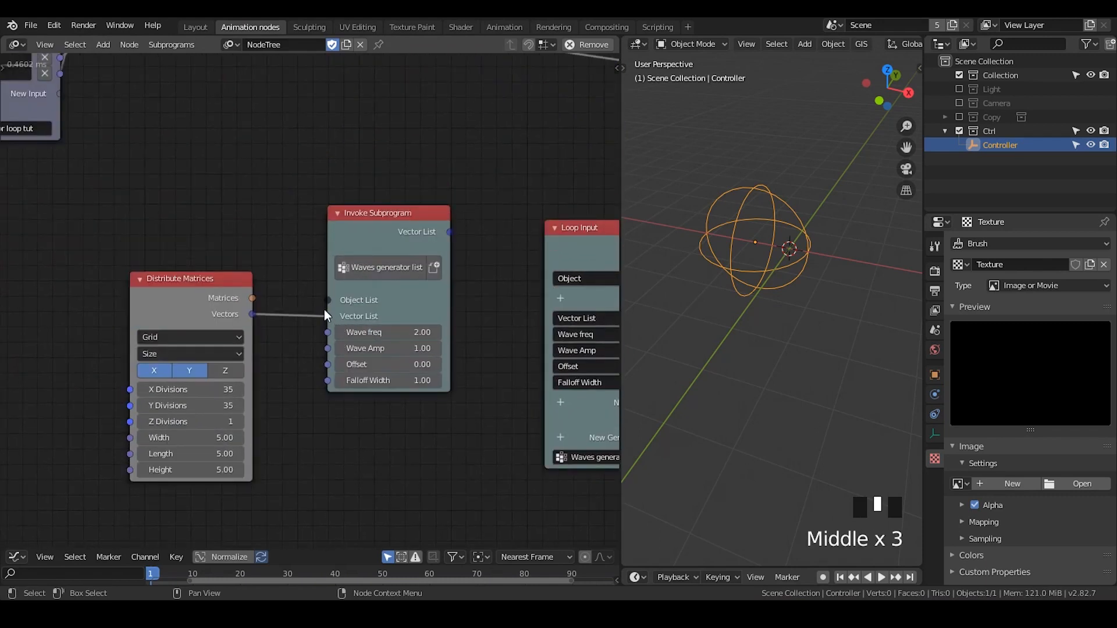
left_click_drag(177, 289, 181, 328)
key("ctrl+a")
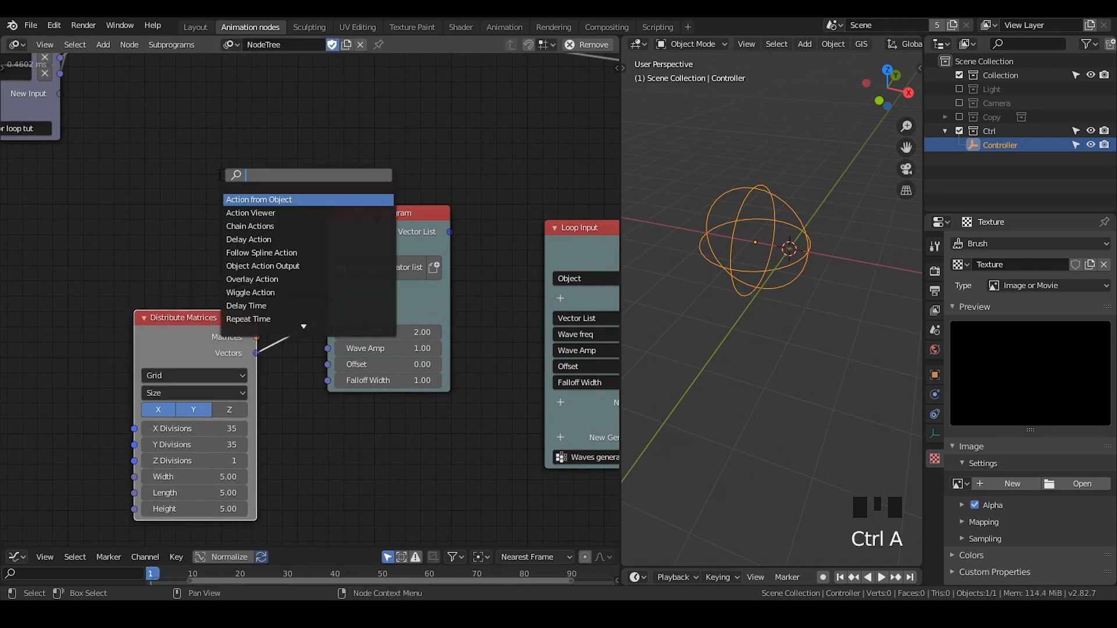
type("collection info")
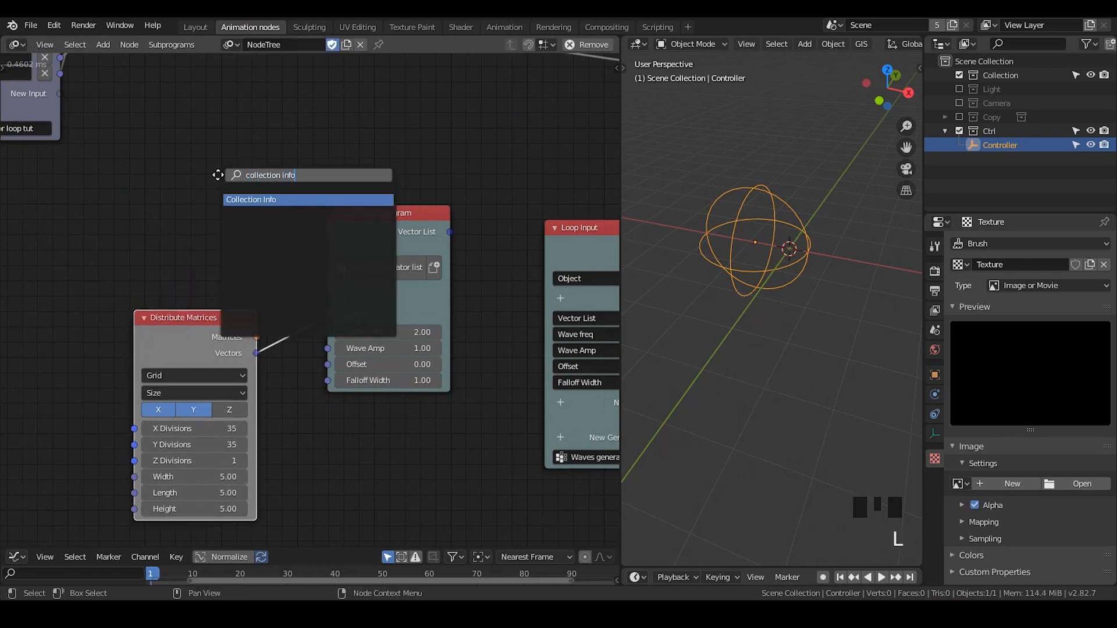
key("Return")
left_click(213, 198)
left_click(230, 247)
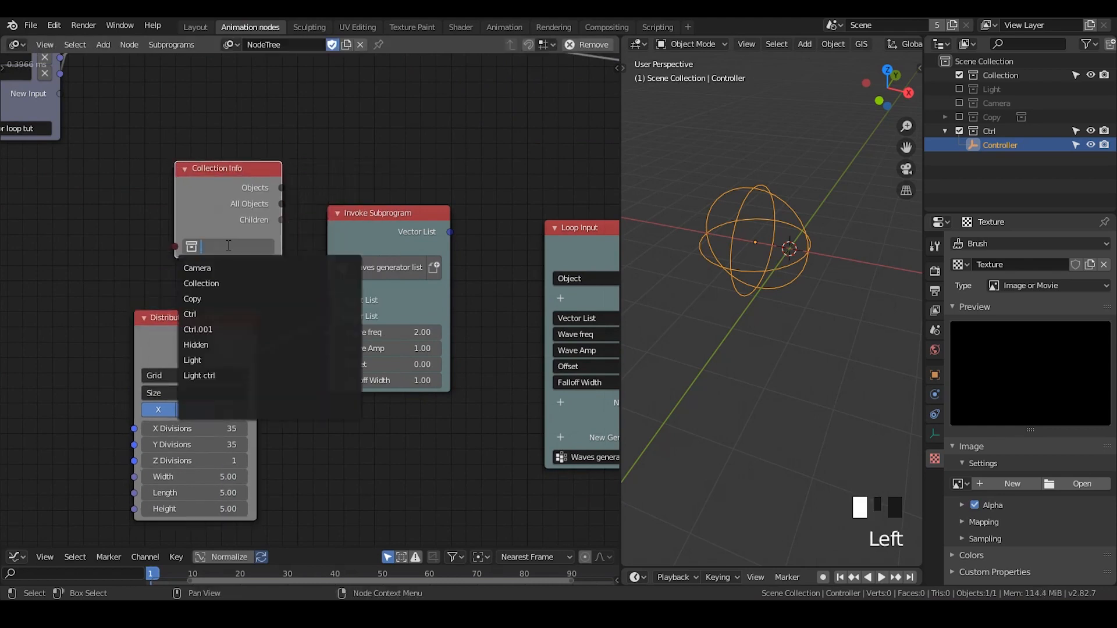
type("ctr")
left_click(236, 268)
Connect Collection Info's All Objects output to the loop invoke node's Object List and tidy the Collection Info node's position
left_click_drag(218, 204, 329, 300)
left_click(991, 130)
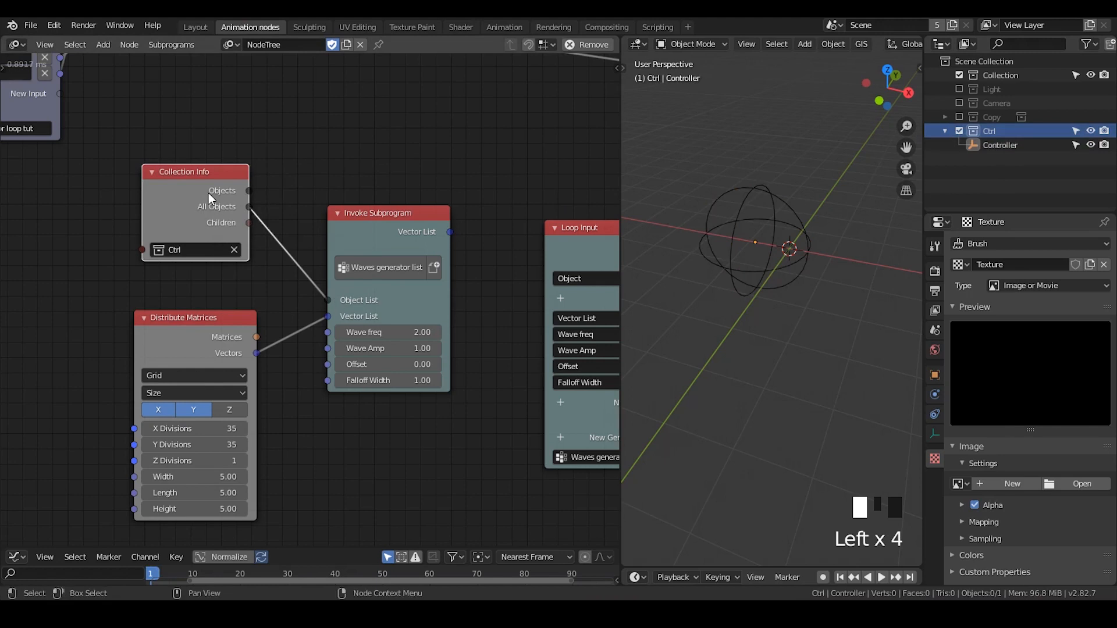
left_click_drag(216, 201, 185, 230)
middle_click_drag(214, 234, 218, 196)
Add a 3D Viewer node and connect the Waves generator list node's Vector List output to its Data input
left_click_drag(359, 190, 340, 189)
key("ctrl+a")
type("3d")
key("Return")
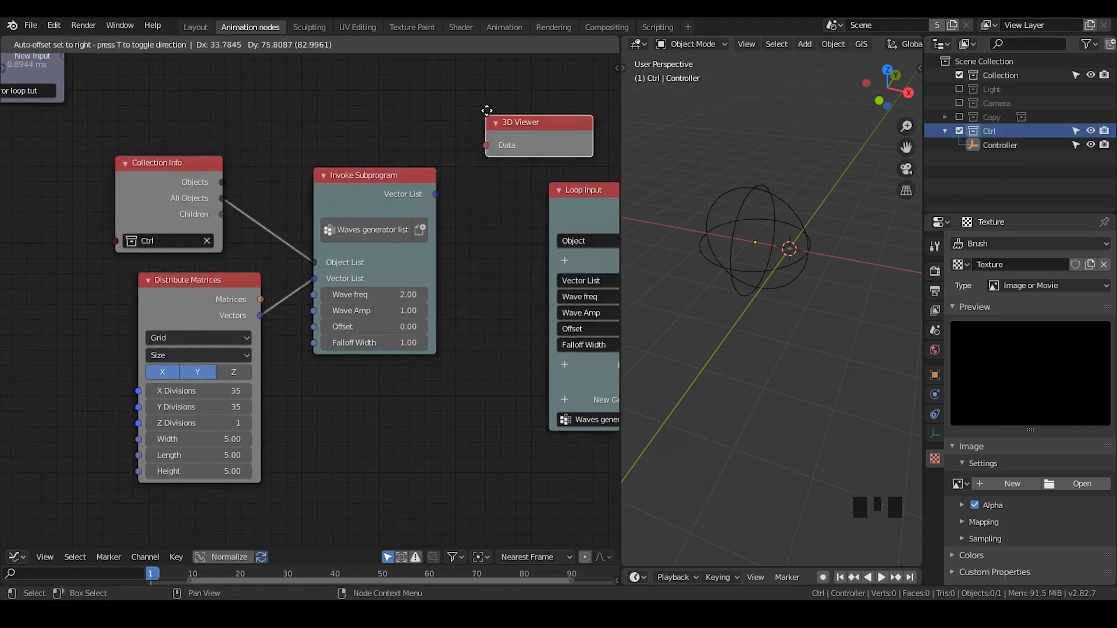
left_click(488, 107)
left_click_drag(436, 195, 488, 134)
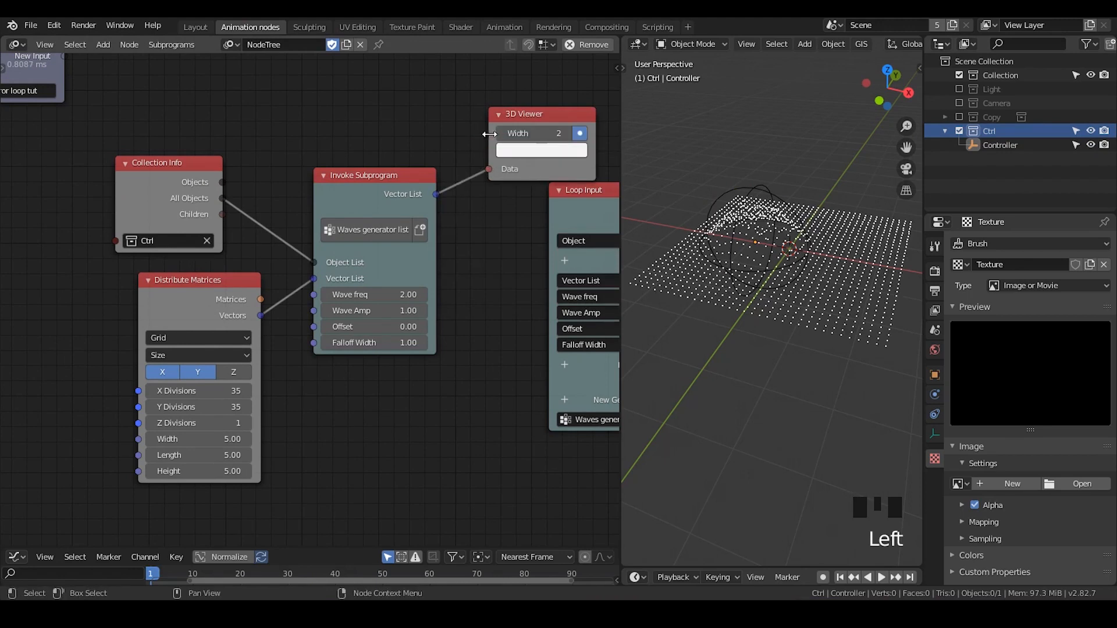
Duplicate the Controller empty and move the copy about 2.3 m along the X axis
middle_click_drag(787, 251, 782, 234, "shift")
left_click(769, 220)
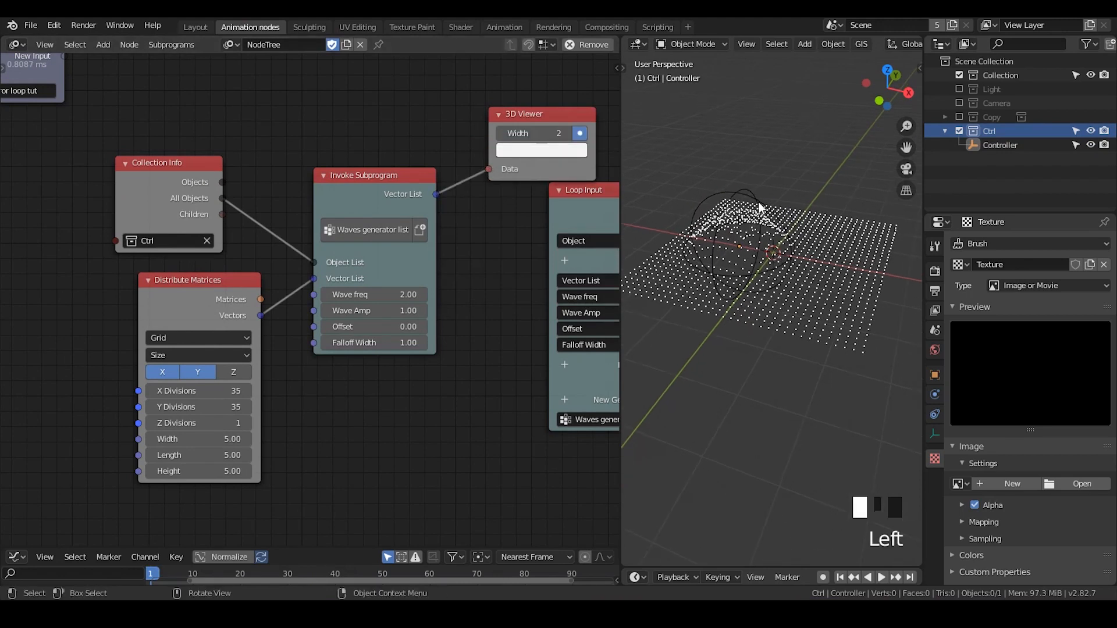
key("shift+d")
right_click(801, 195)
key("g")
key("x")
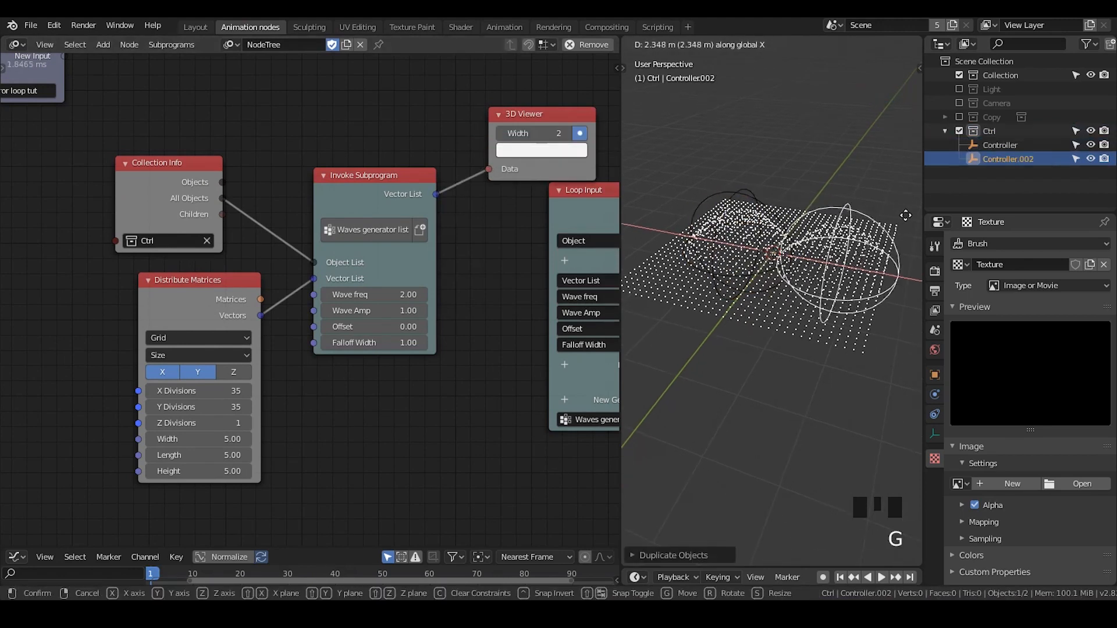
left_click(899, 220)
Attach a Viewer node to Distribute Matrices' Vectors output and place it in free space below the loop invoke node
middle_click_drag(837, 251, 787, 309, "shift")
left_click_drag(396, 258, 380, 250)
middle_click_drag(300, 338, 324, 285)
left_click(237, 289)
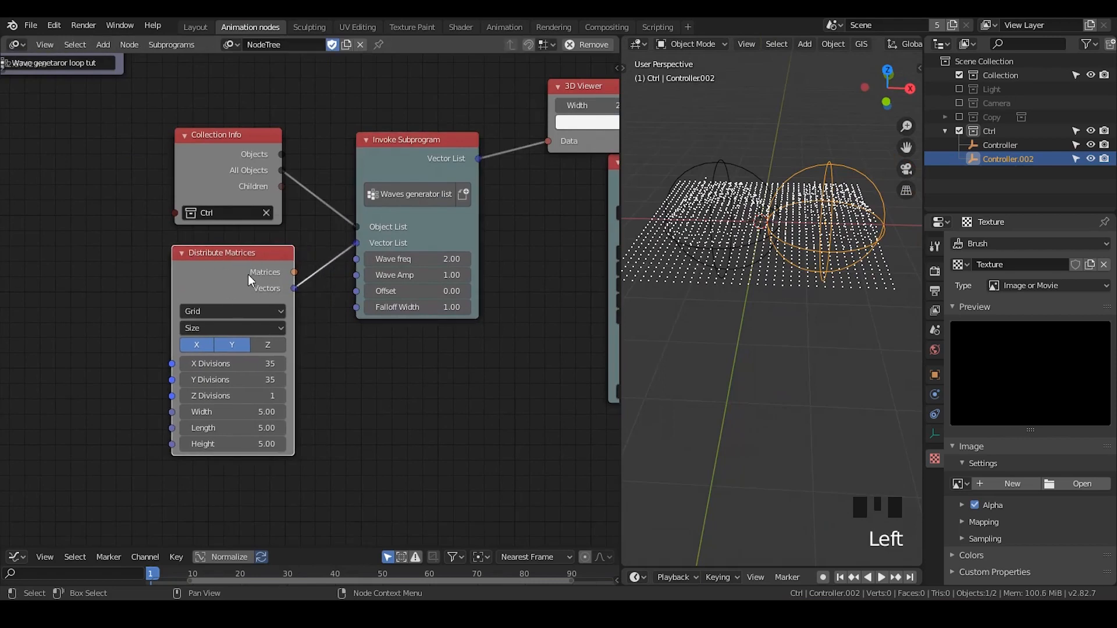
key("w")
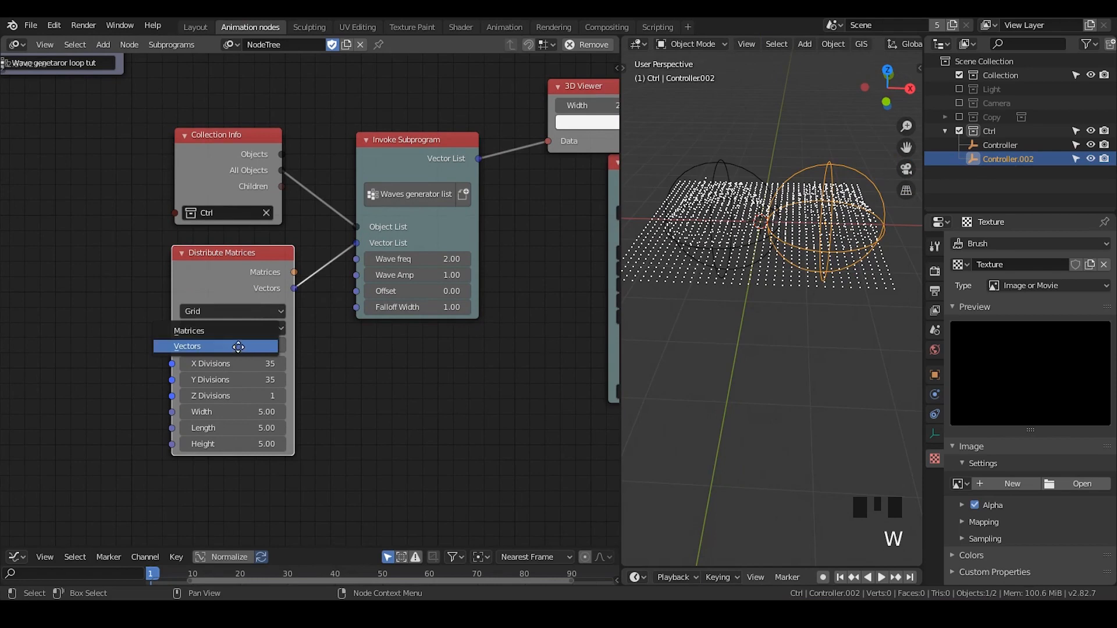
left_click(234, 347)
middle_click_drag(358, 354, 345, 298)
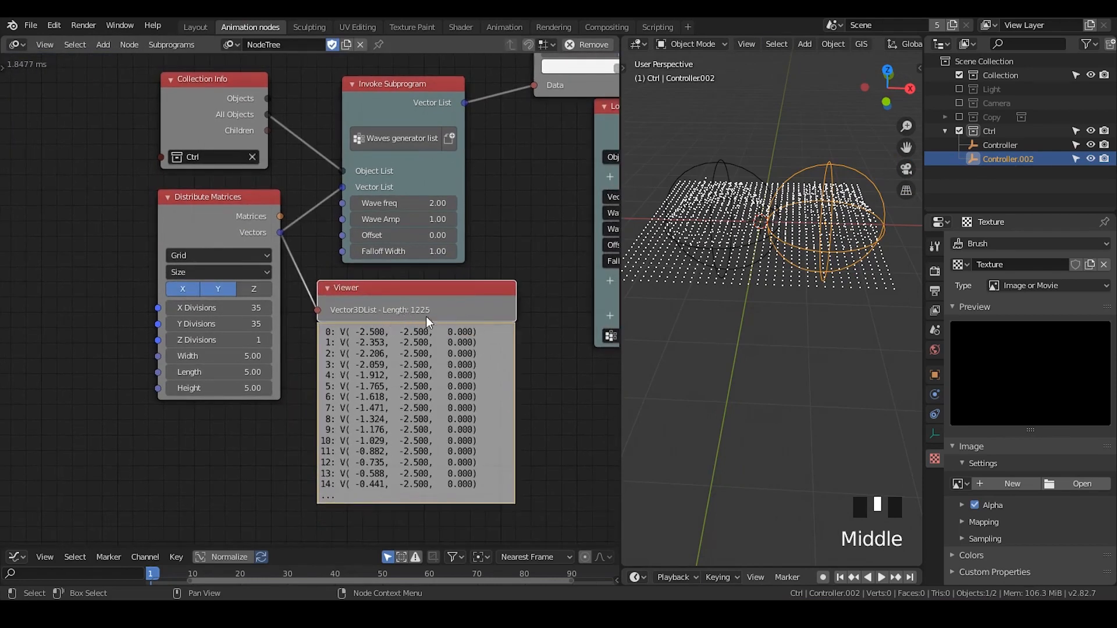
middle_click_drag(413, 314, 376, 366)
Compare the list lengths by switching the Viewer's input between the loop's Vector List output and Distribute Matrices' Vectors
left_click_drag(340, 198, 301, 189)
left_click_drag(388, 148, 477, 234)
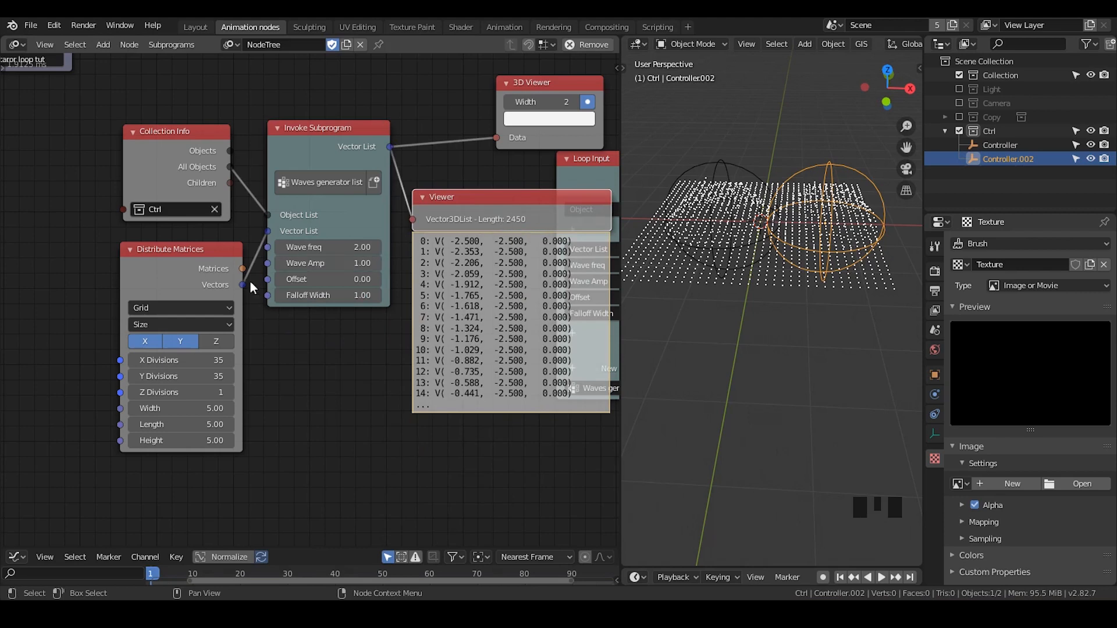
left_click_drag(242, 285, 413, 220)
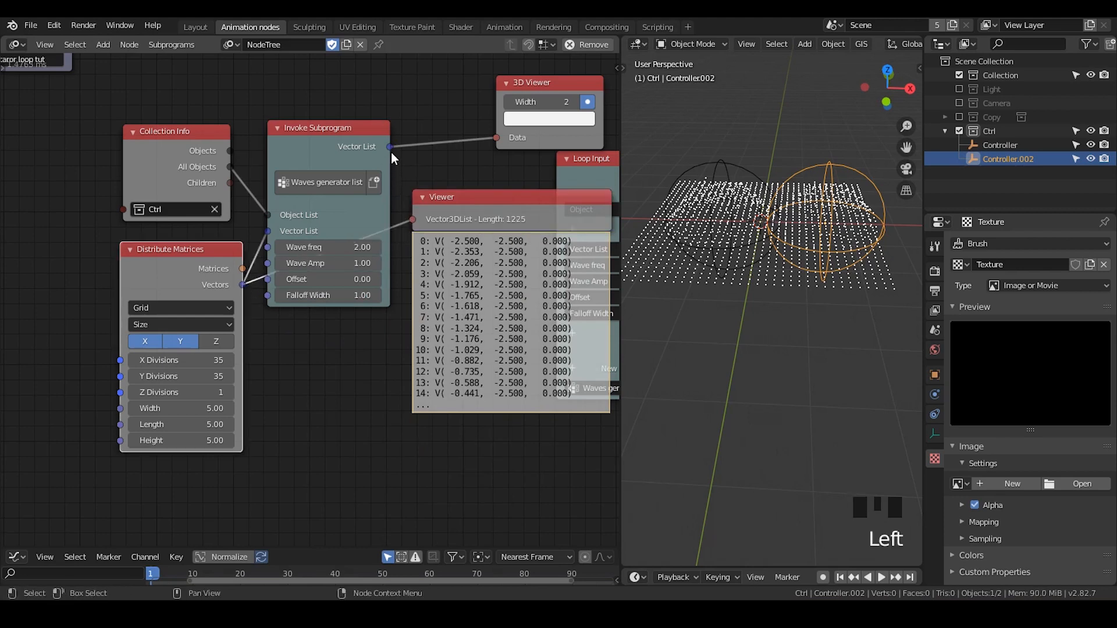
Connect the loop's Vector List output to the Viewer and place the Viewer lower, clear of the 3D Viewer link
left_click_drag(390, 149, 413, 219)
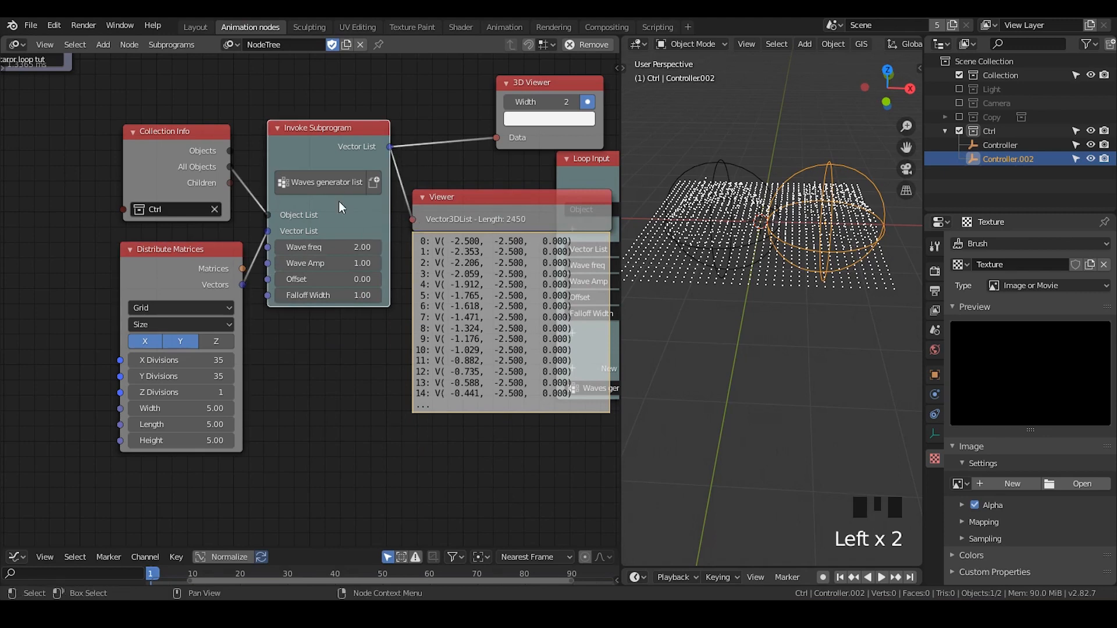
left_click_drag(472, 191, 472, 252)
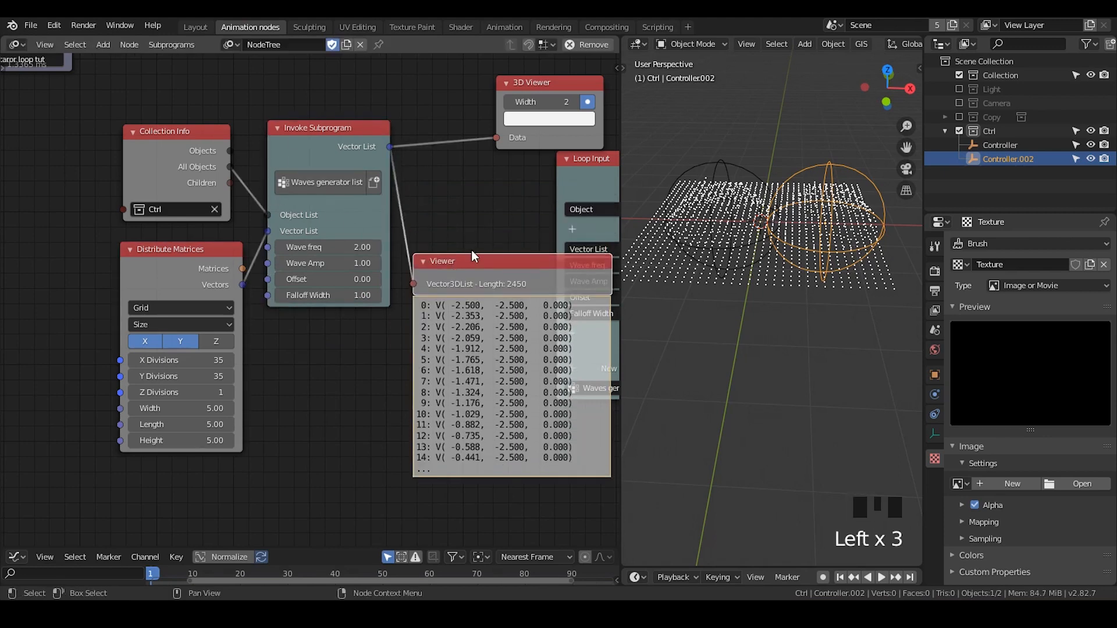
middle_click_drag(444, 247, 244, 222)
left_click_drag(359, 149, 378, 146)
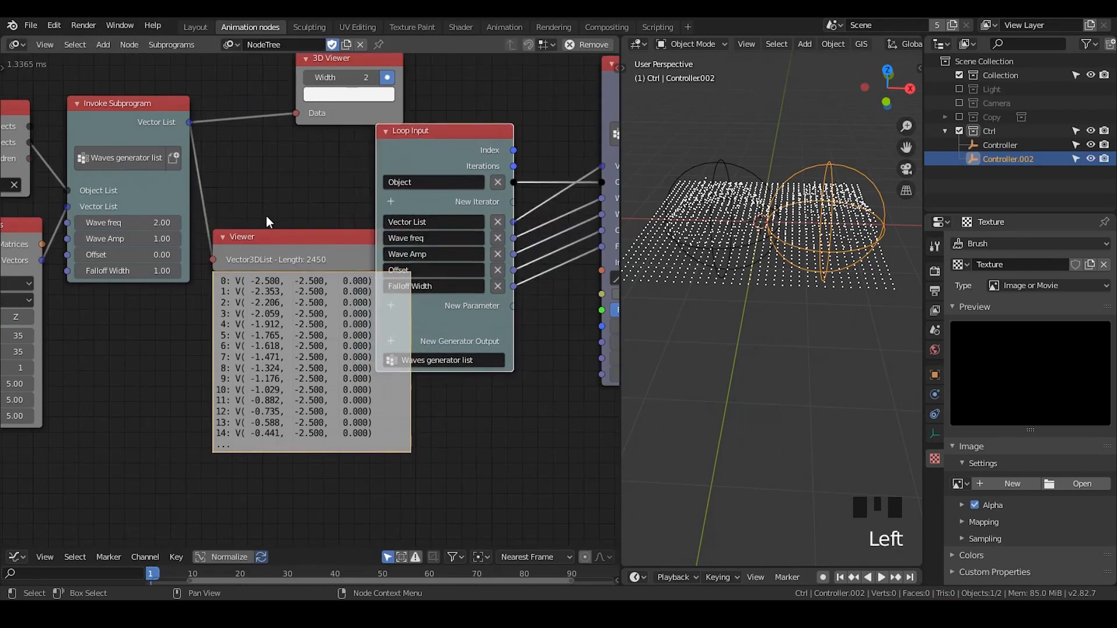
middle_click_drag(266, 221, 408, 201)
Move Distribute Matrices slightly away from the invoke node, and compare its Vectors list with the loop's Vector List in the Viewer
left_click(92, 229)
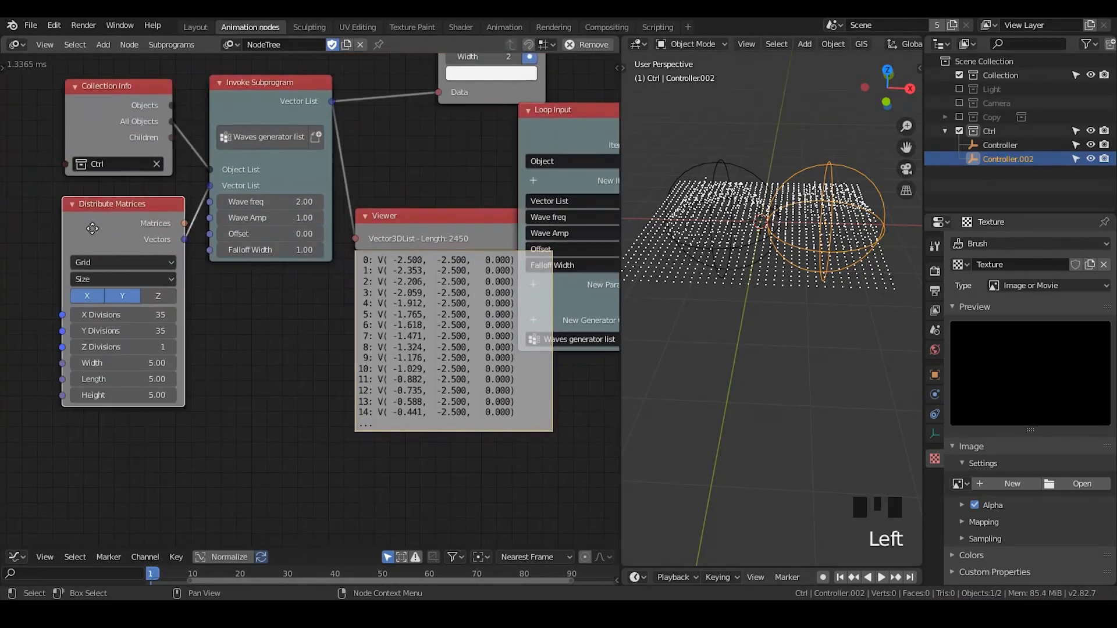
left_click_drag(92, 228, 70, 221)
left_click_drag(163, 231, 355, 239)
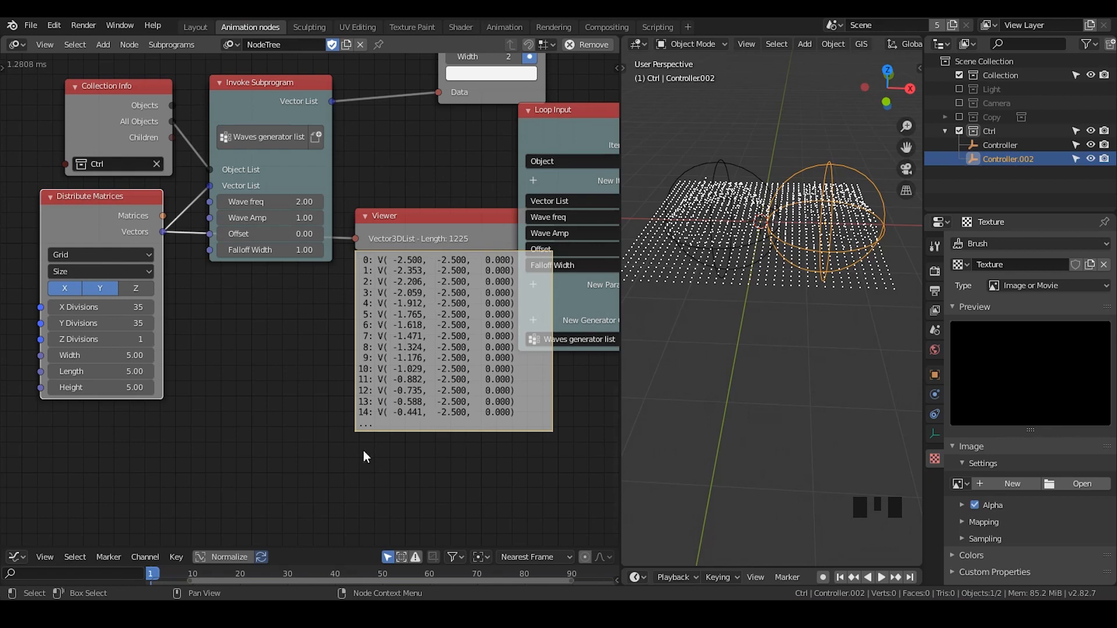
left_click_drag(331, 102, 356, 238)
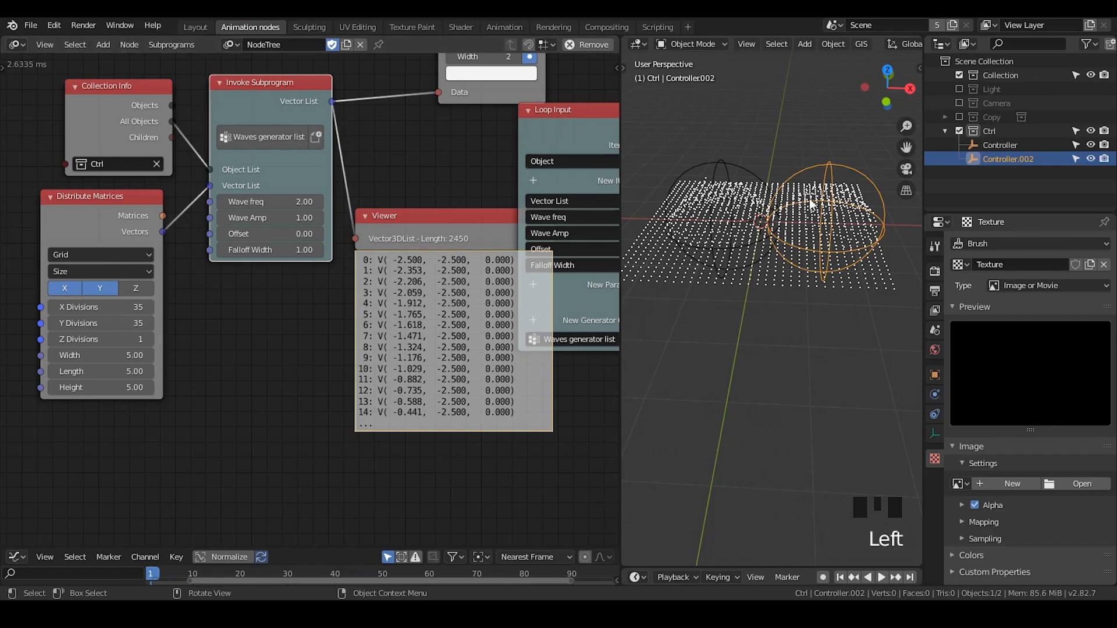
Move Controller.002 along the X axis toward the first Controller so that their spheres overlap more
middle_click_drag(774, 233, 821, 156)
left_click(822, 152)
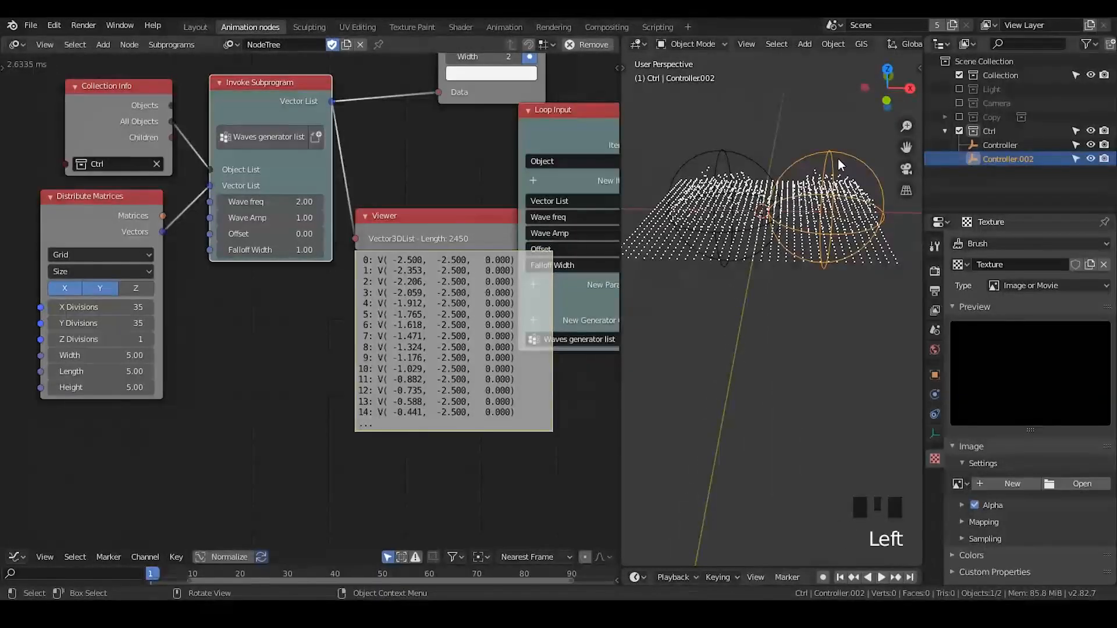
key("g")
key("x")
left_click(814, 160)
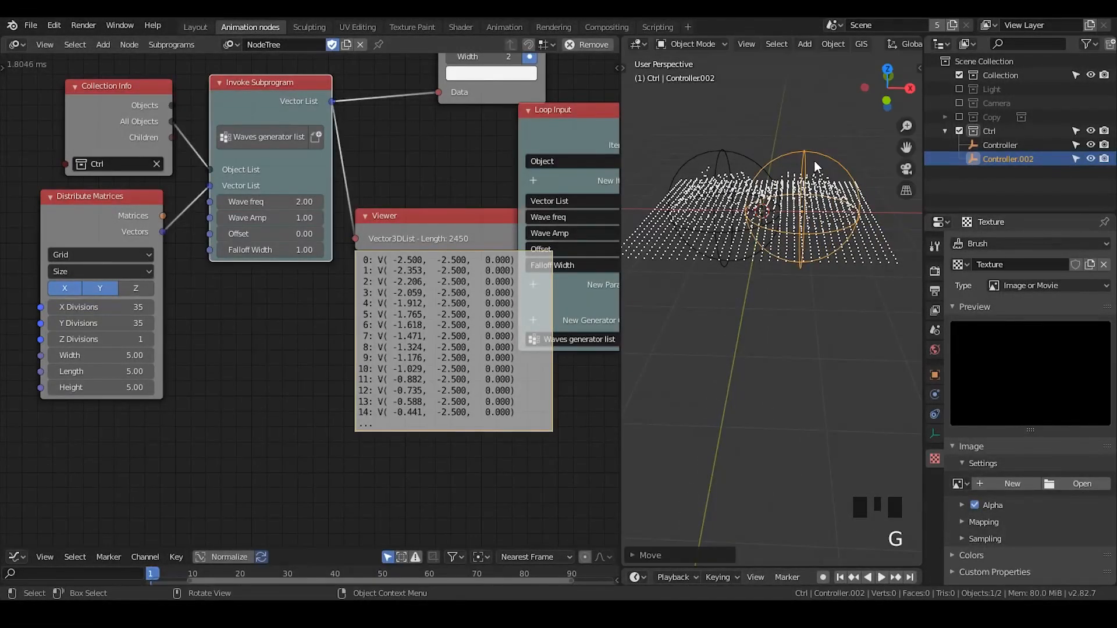
key("g")
key("x")
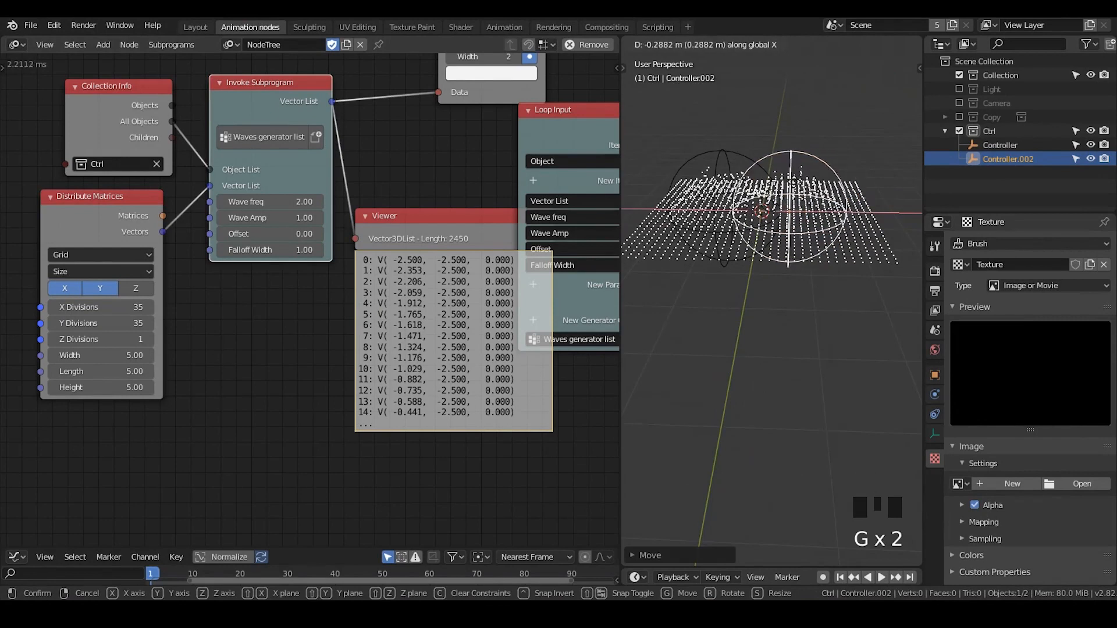
left_click(787, 220)
Nudge Controller.002 about 0.1 m closer to the first Controller along the X axis
mouse_move(774, 227)
middle_mouse_down("shift")
mouse_move(777, 297)
mouse_move(774, 210)
middle_mouse_up("shift")
scroll(783, 281, "up", 3)
scroll(777, 297, "down", 2)
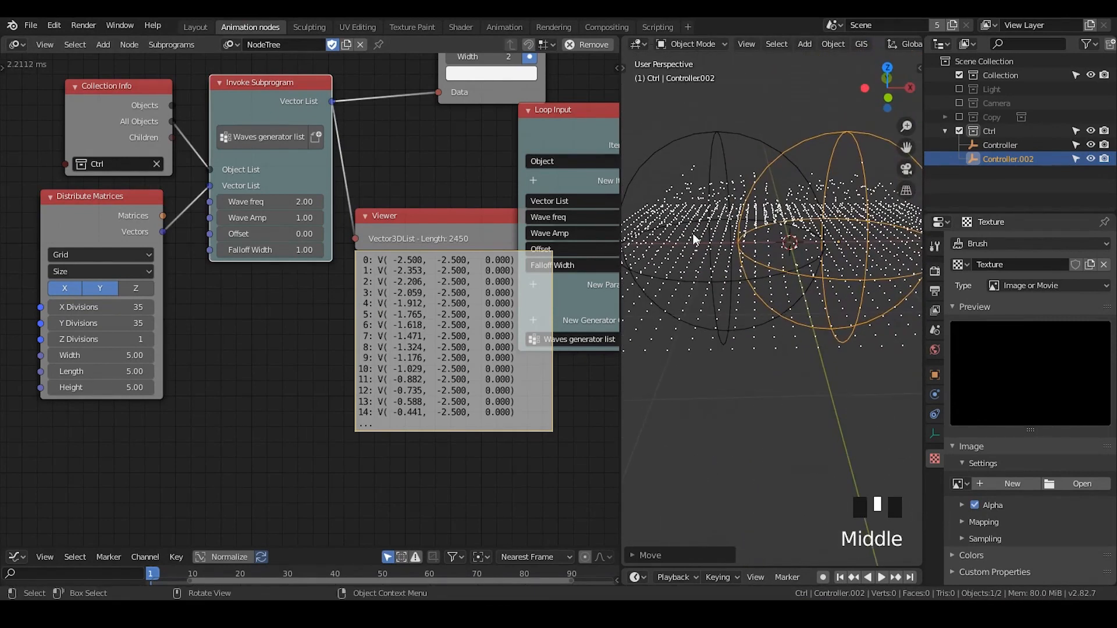
key("g")
key("x")
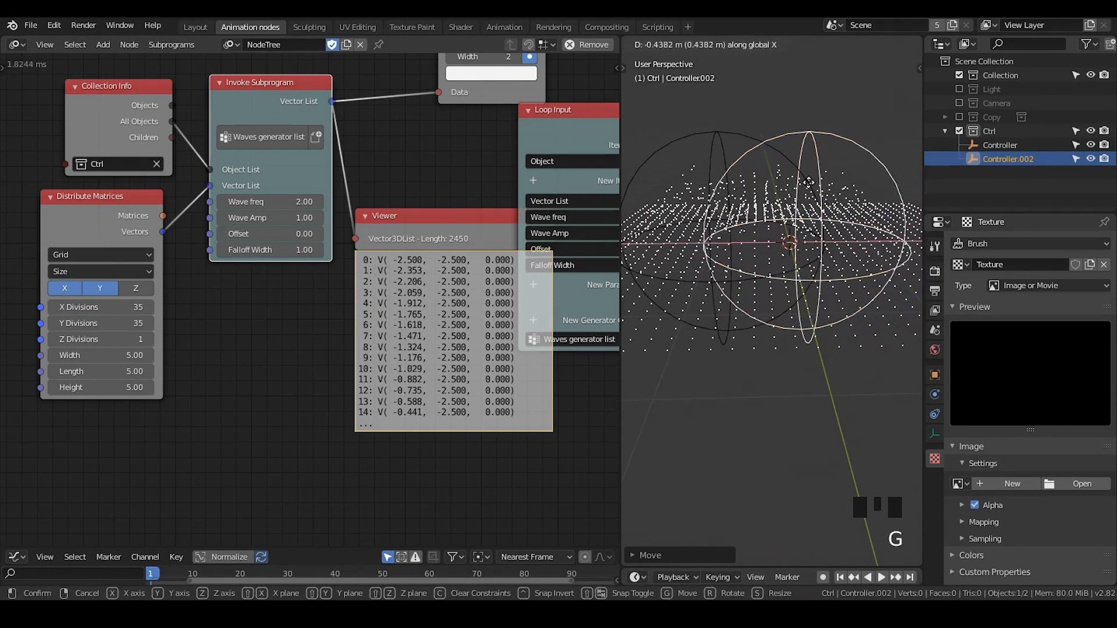
left_click(837, 182)
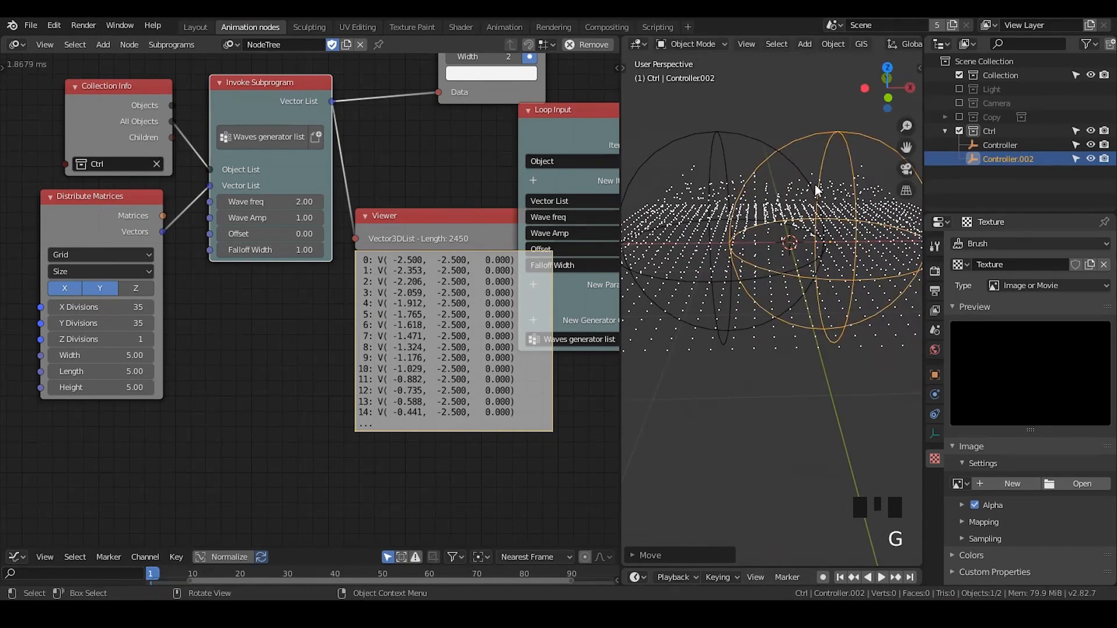
Set the X and Y Divisions of the Distribute Matrices grid to 70
middle_click_drag(378, 167, 413, 159)
left_click(131, 300)
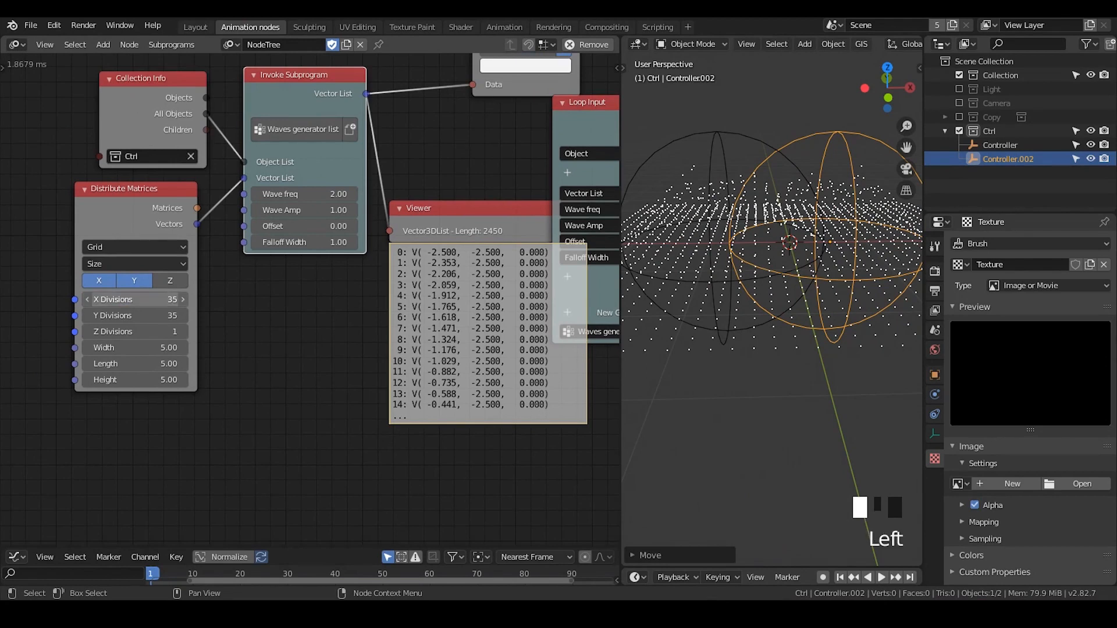
type("70")
key("Return")
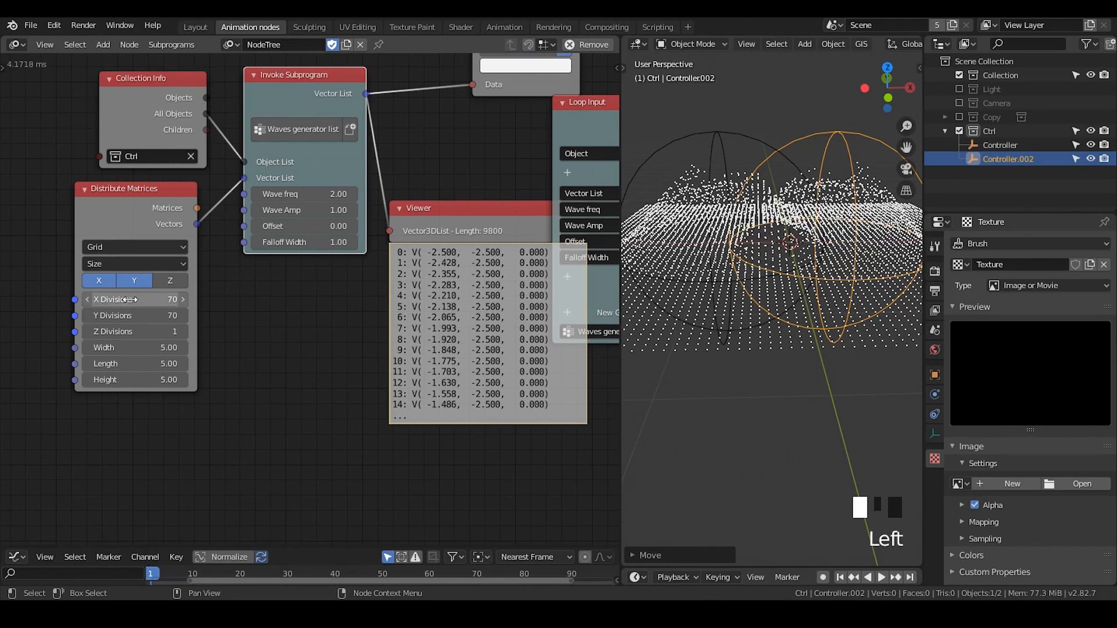
Shift Controller.002 along the X axis in two moves to test how both controllers' waves meet on the denser grid
middle_click_drag(814, 220, 757, 225)
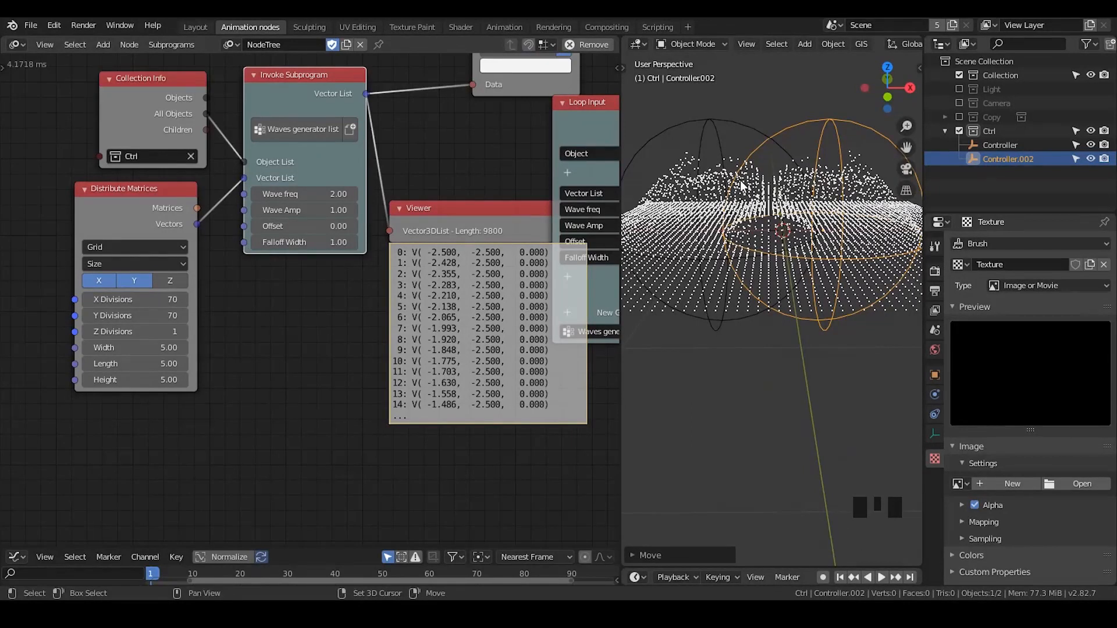
key("g")
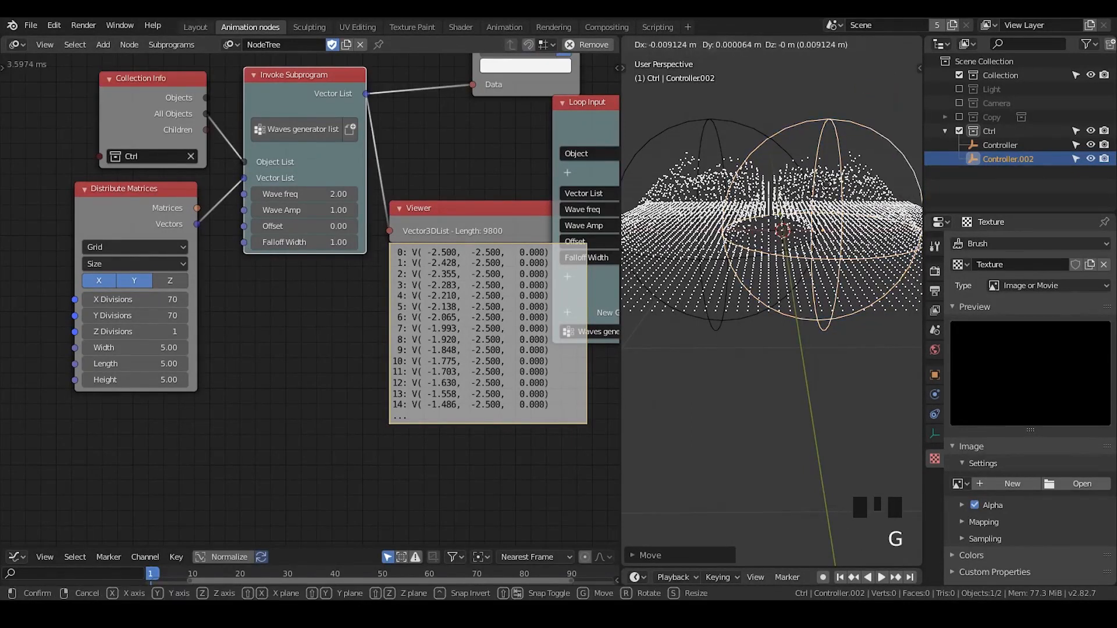
key("x")
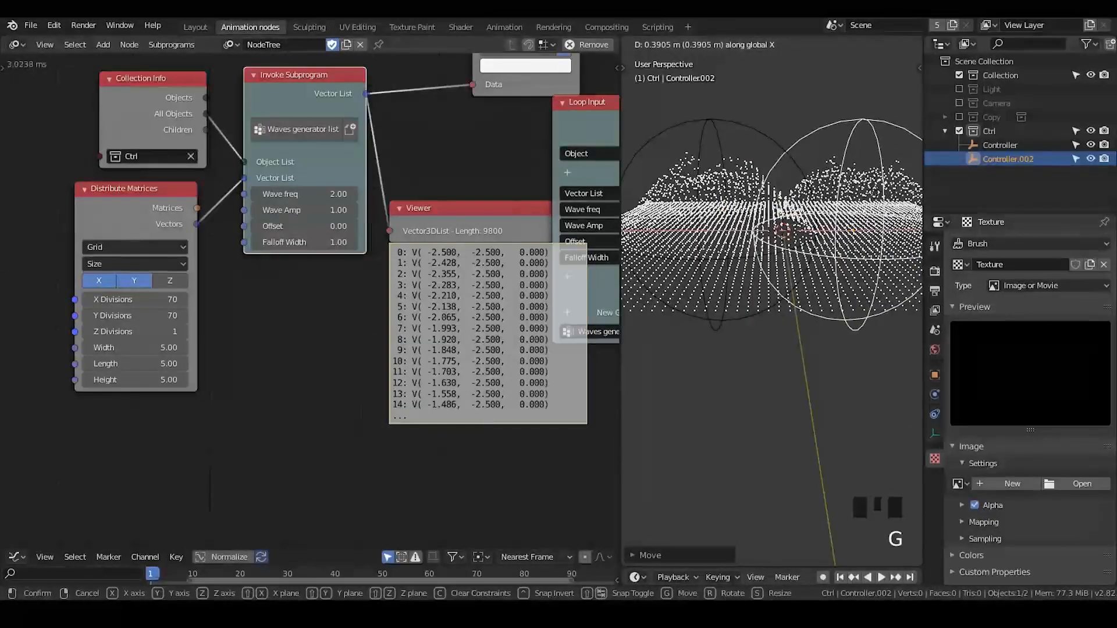
left_click(826, 204)
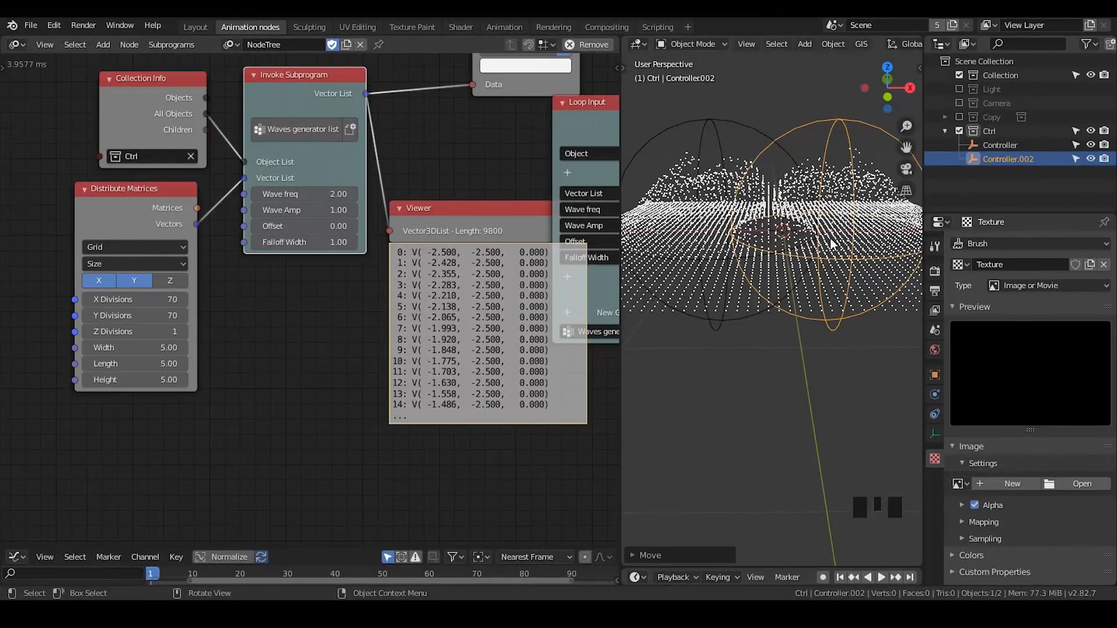
middle_click_drag(832, 244, 829, 246)
scroll(803, 282, "down", 2)
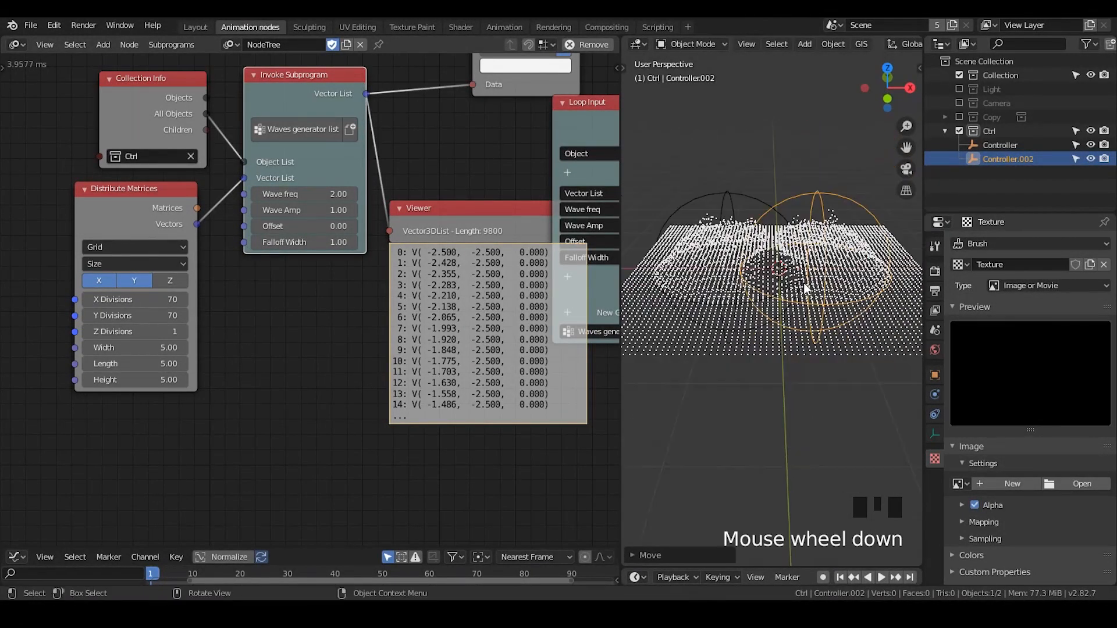
middle_click_drag(804, 283, 815, 299, "shift")
key("g")
key("x")
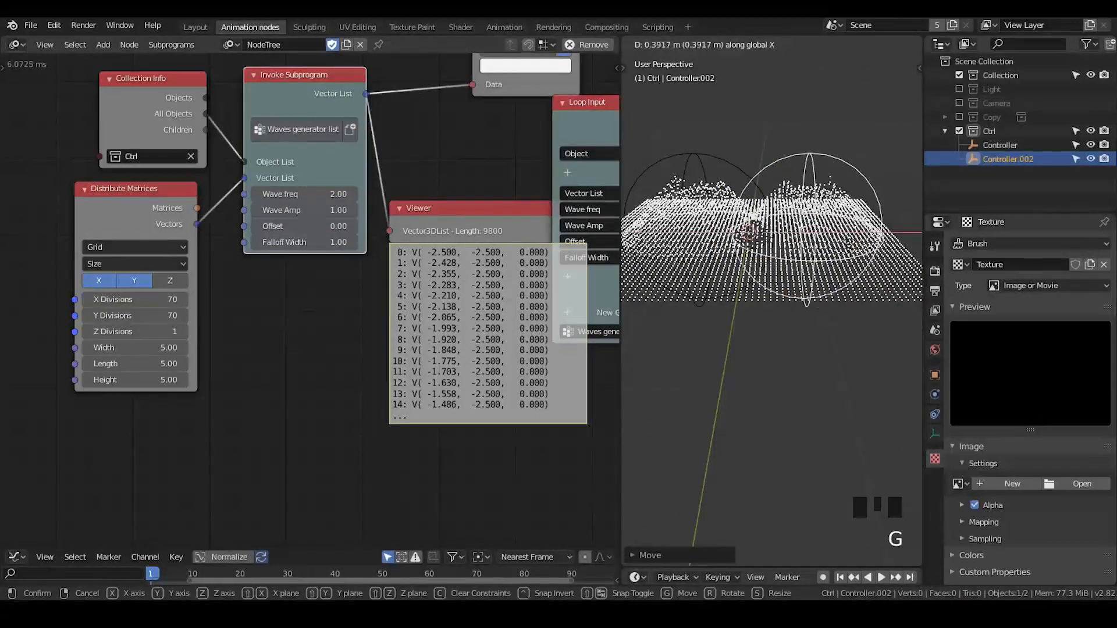
left_click(838, 247)
Try a third controller by duplicating Controller.002 and offsetting the copy, and delete that copy
middle_click_drag(837, 247, 821, 297)
key("shift+d")
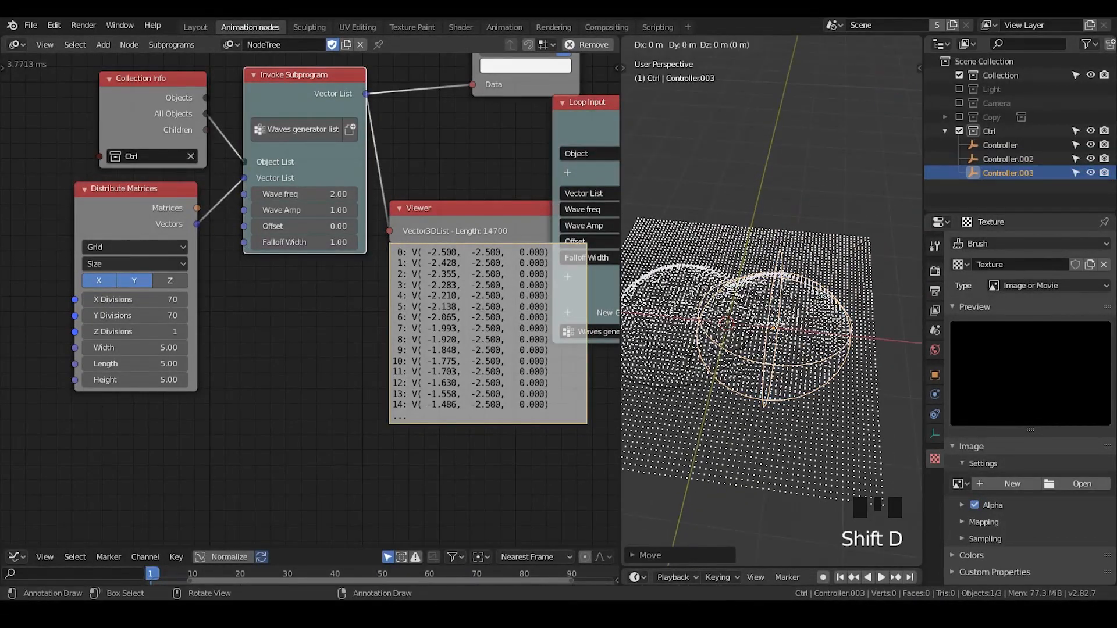
left_click(837, 227)
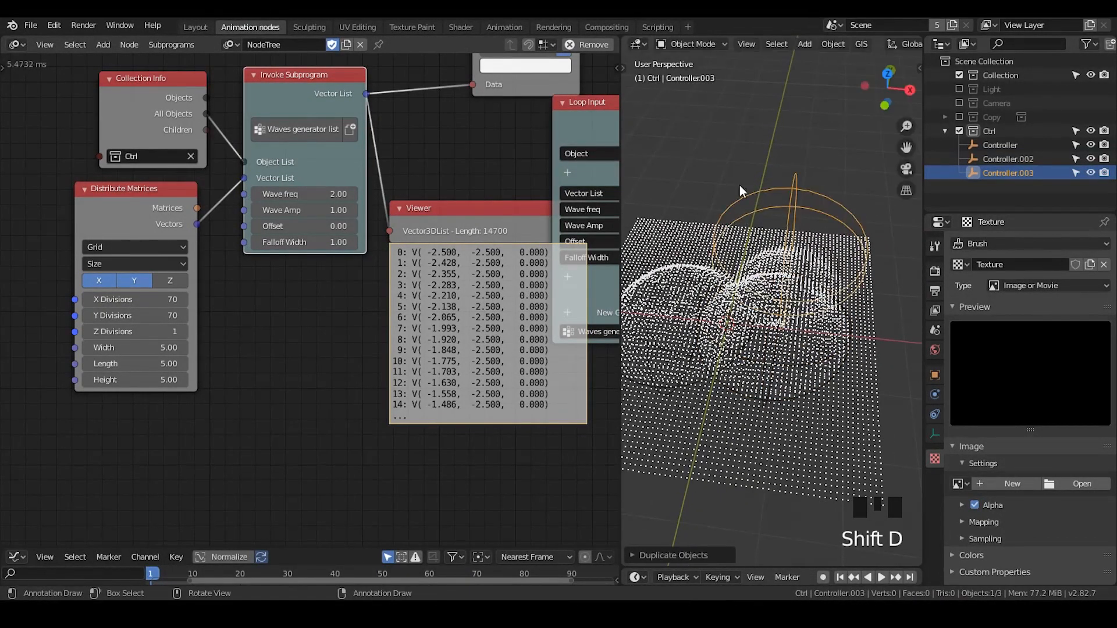
middle_click_drag(836, 228, 829, 223)
key("x")
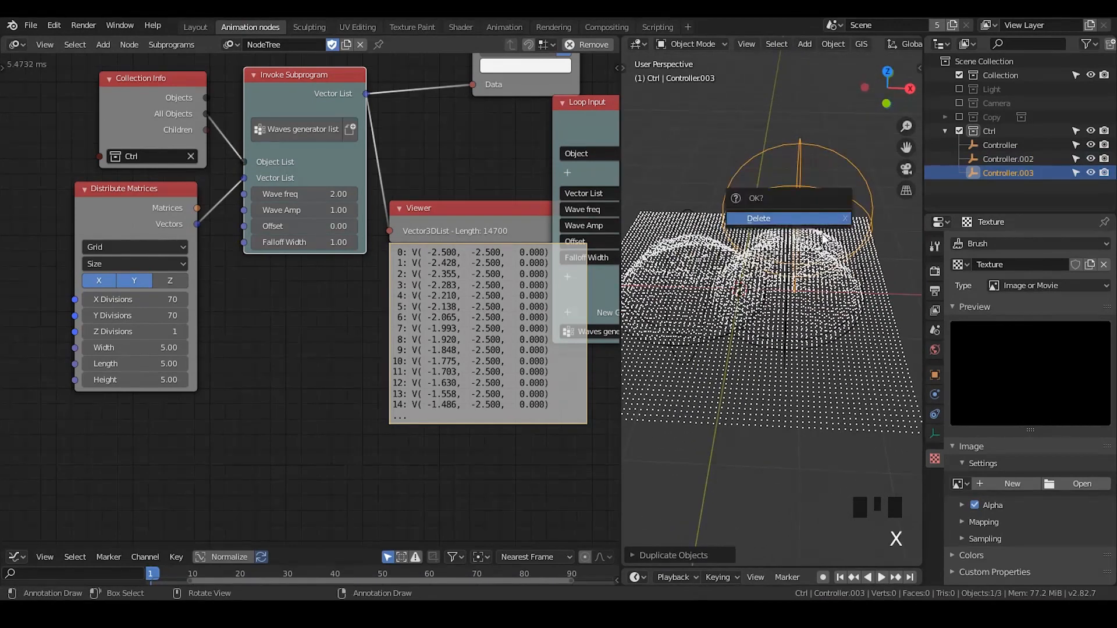
left_click(807, 217)
Reposition the Viewer node beside the invoke node and feed it Distribute Matrices' Vectors to compare the list length with the loop output
middle_click_drag(808, 308, 856, 210)
mouse_move(837, 274)
middle_mouse_down()
mouse_move(807, 285)
mouse_move(839, 274)
middle_mouse_up()
scroll(840, 274, "down", 2)
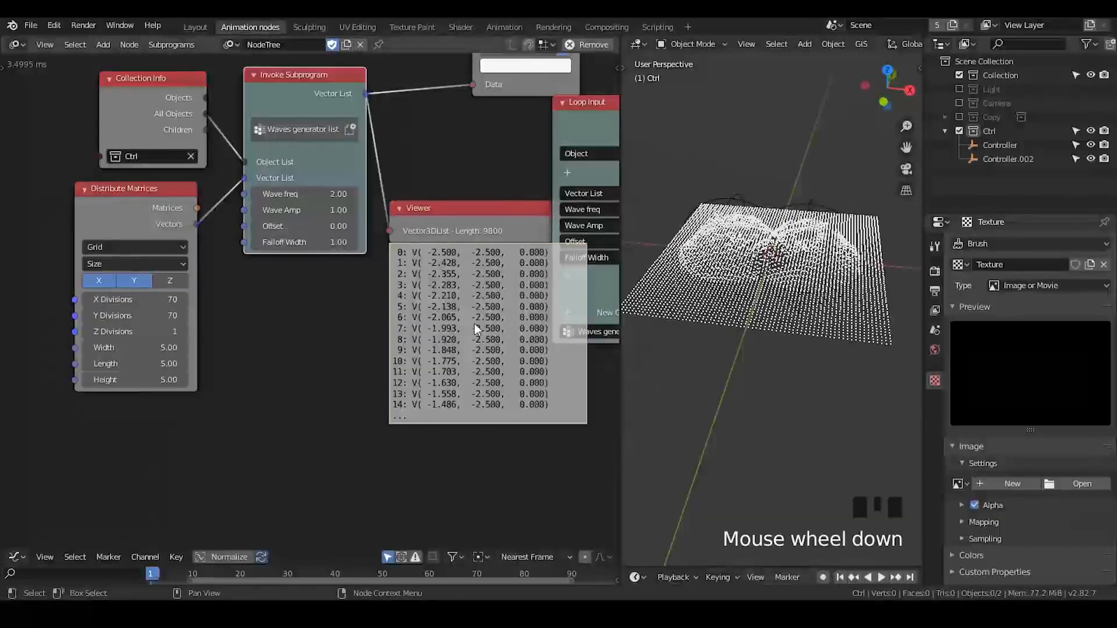
left_click_drag(453, 255, 456, 319)
middle_click_drag(456, 320, 365, 325)
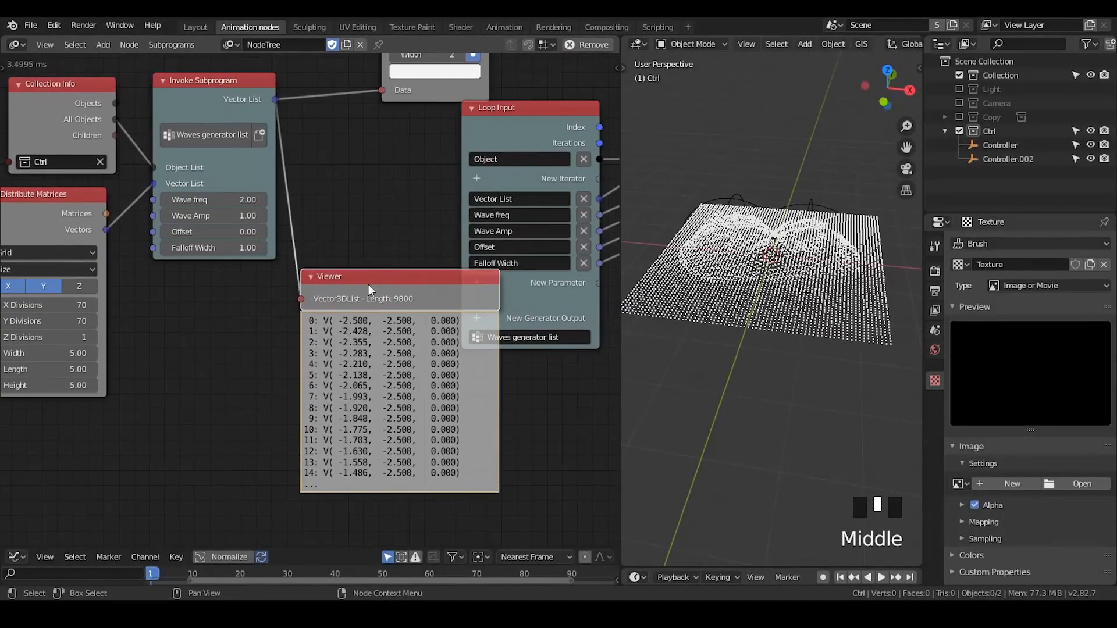
left_click_drag(353, 288, 373, 308)
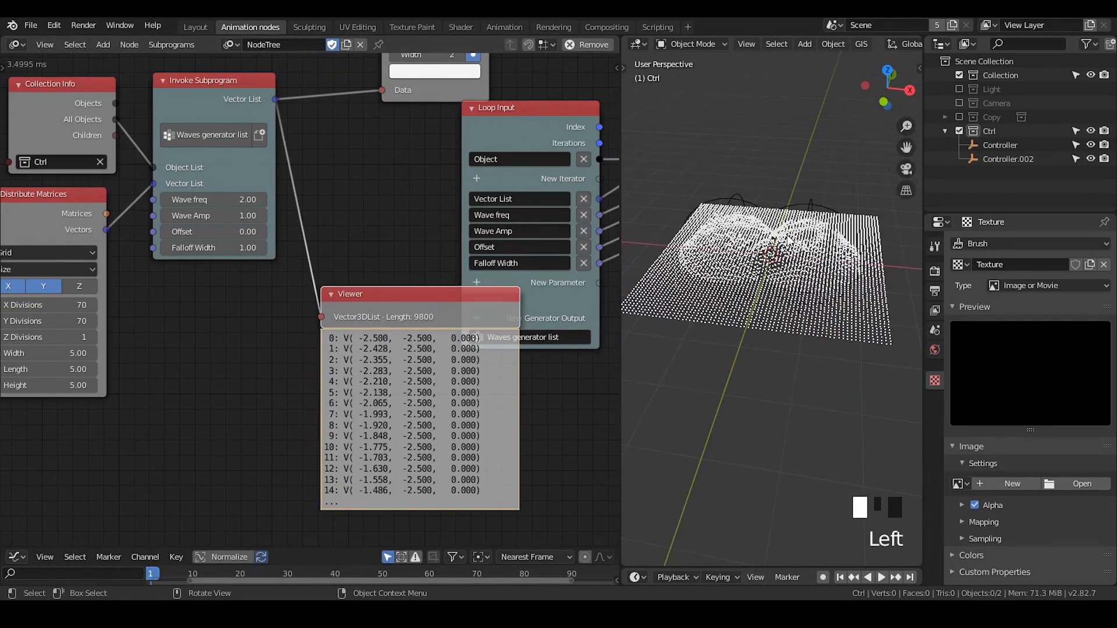
middle_click_drag(384, 240, 500, 220)
left_click_drag(475, 286, 460, 210)
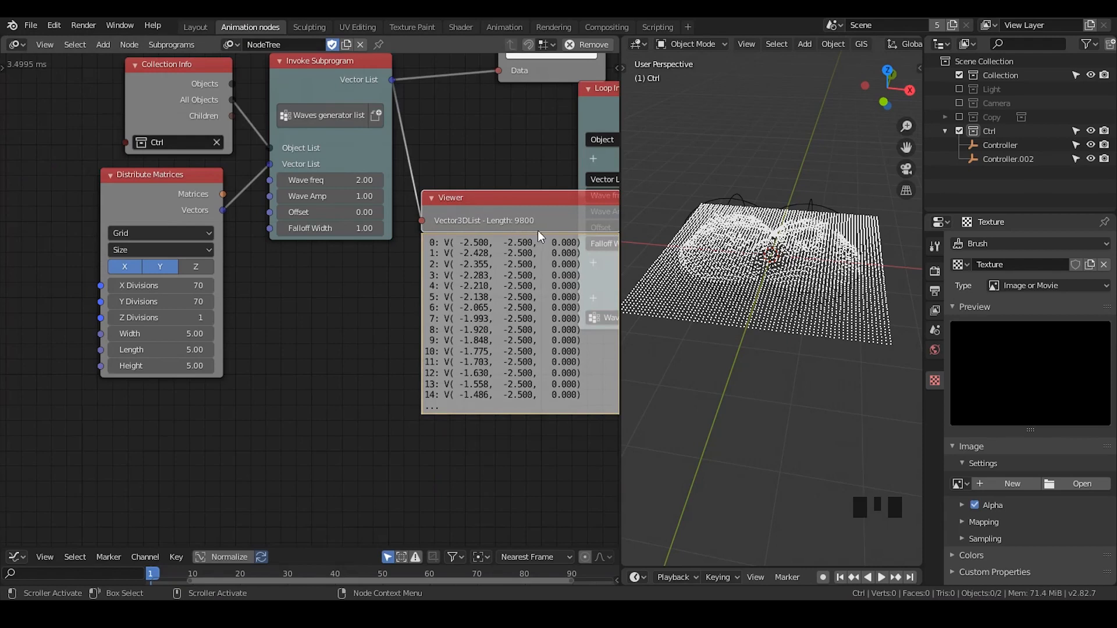
left_click_drag(223, 210, 423, 221)
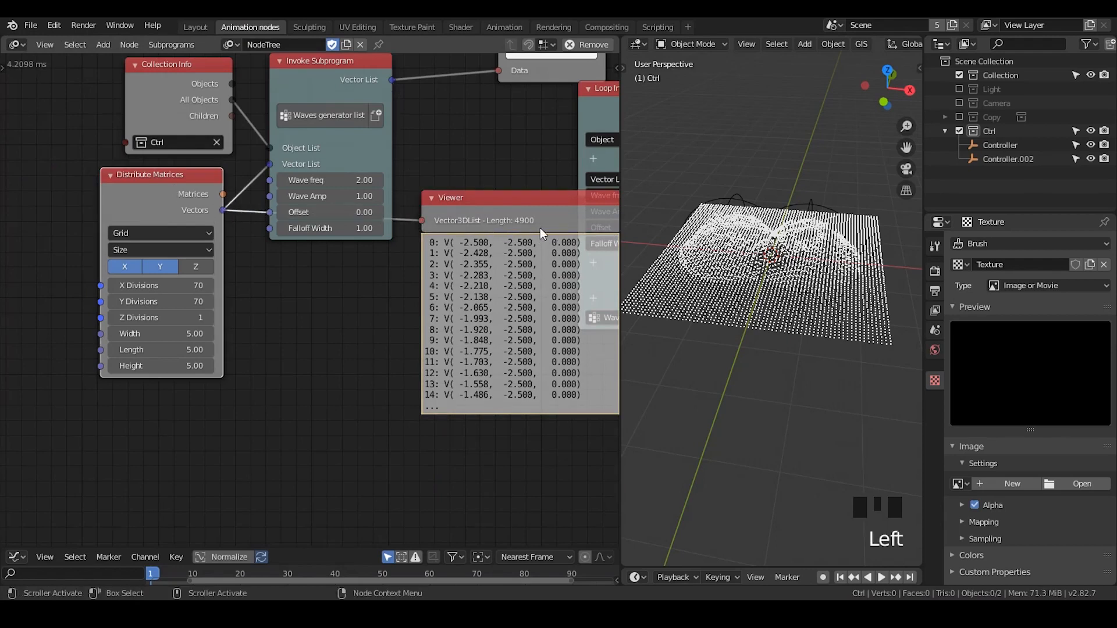
mouse_move(506, 202)
left_mouse_down()
mouse_move(481, 221)
mouse_move(486, 210)
left_mouse_up()
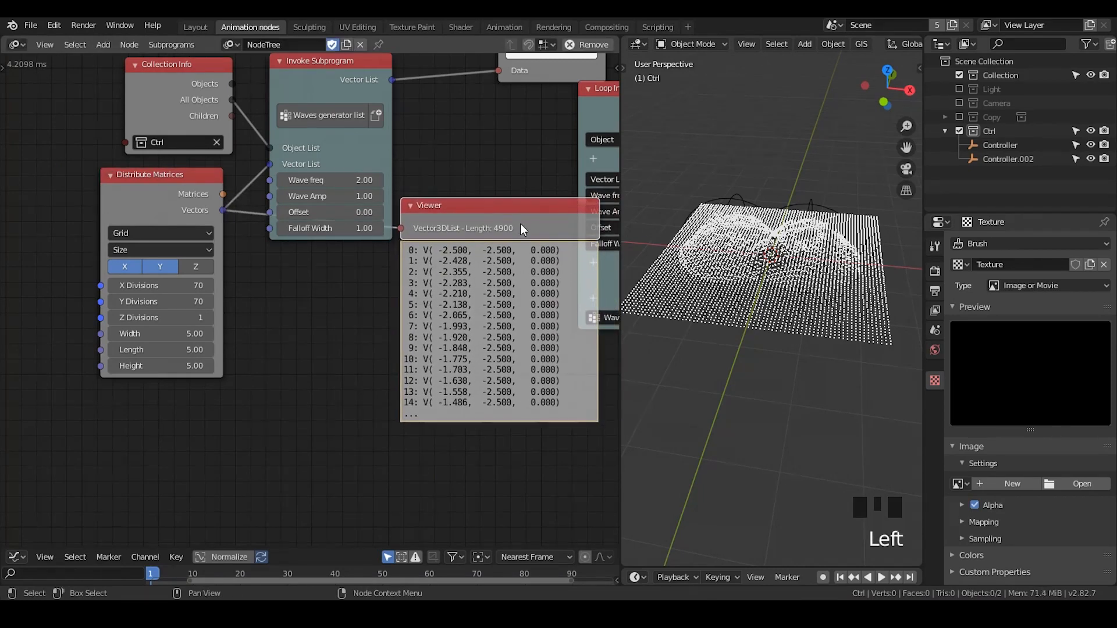
Delete the Viewer node and move the 3D Viewer node clear of the Loop Input node
key("x")
middle_click_drag(570, 192, 282, 208)
middle_click_drag(476, 211, 285, 232)
scroll(364, 230, "down", 1)
middle_click_drag(427, 236, 356, 240)
left_click_drag(488, 239, 473, 175)
middle_click_drag(270, 200, 363, 206)
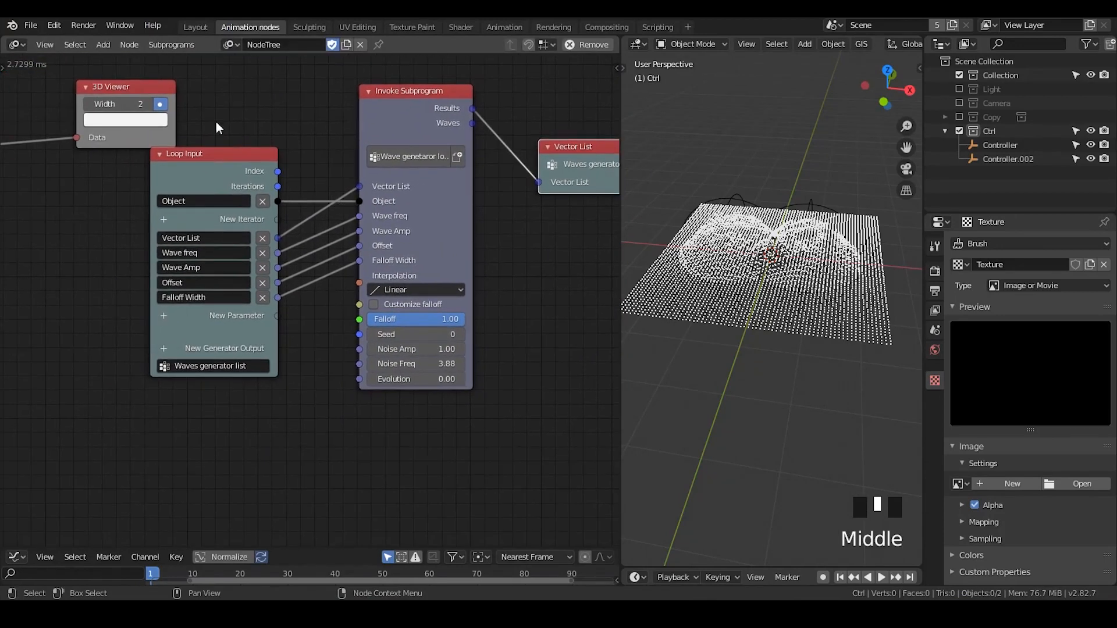
left_click_drag(157, 93, 117, 78)
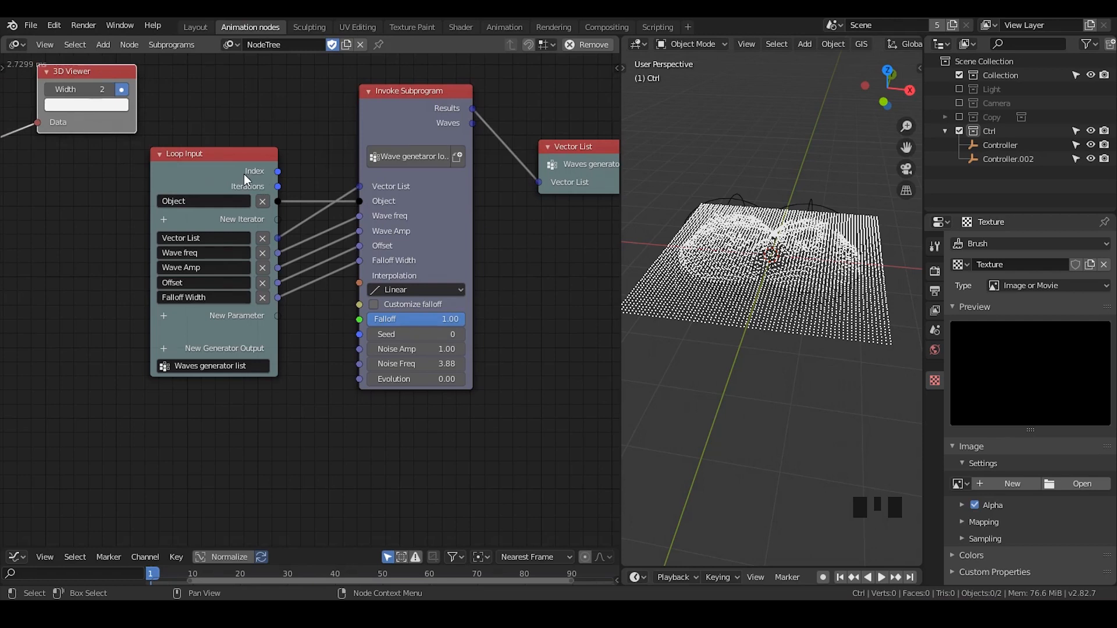
Add a Reassign Loop Parameter node for the Loop Input's Vector List parameter and place it beside the invoke node
left_click(246, 169)
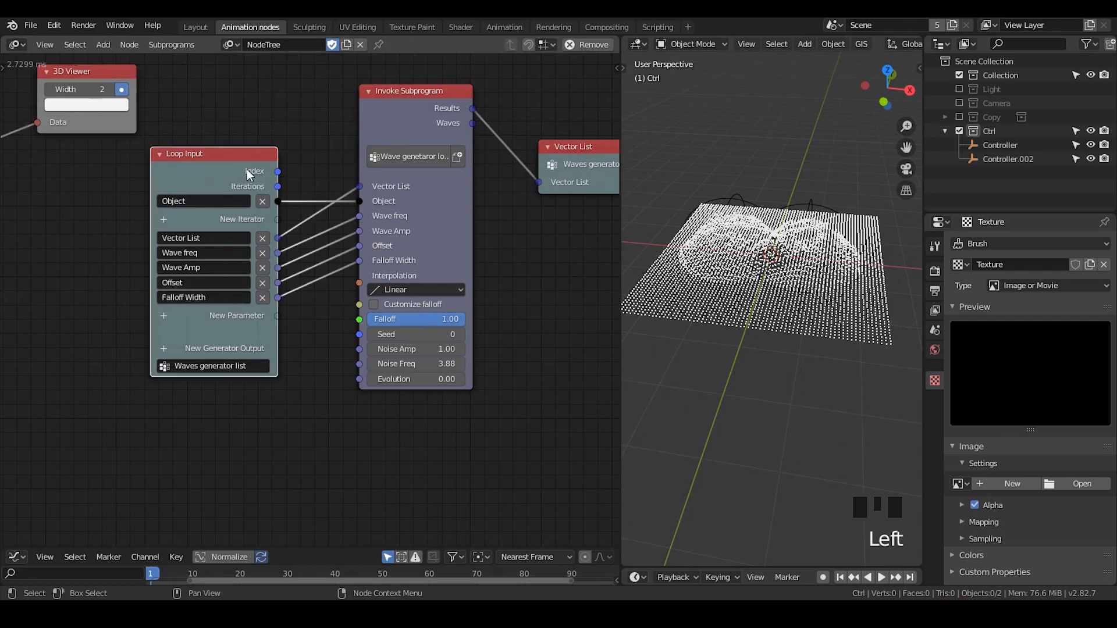
key("n")
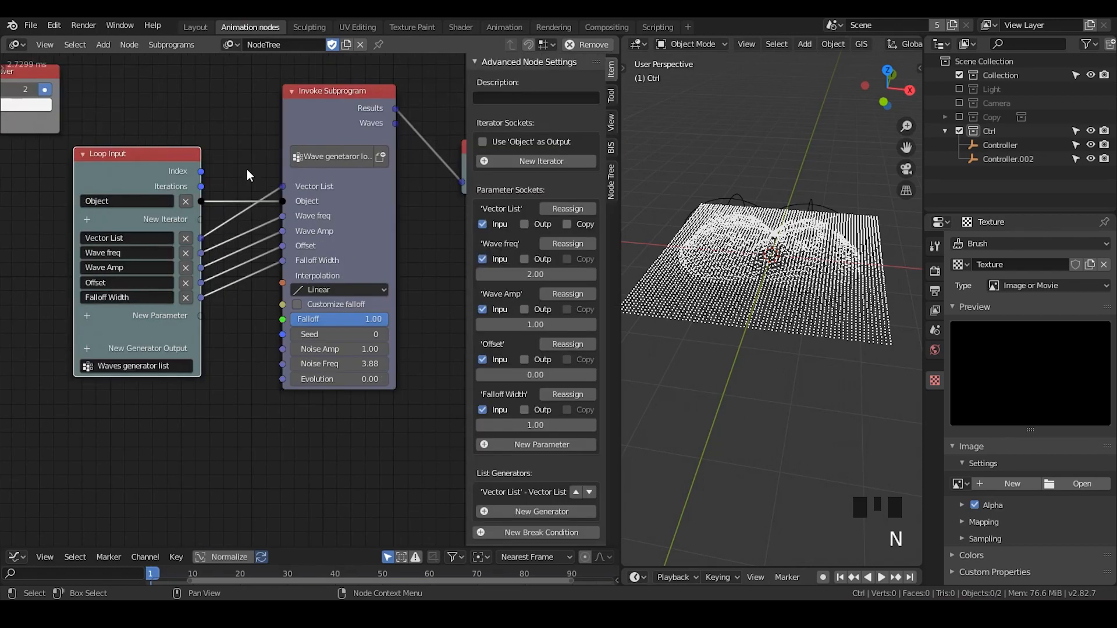
left_click(489, 62)
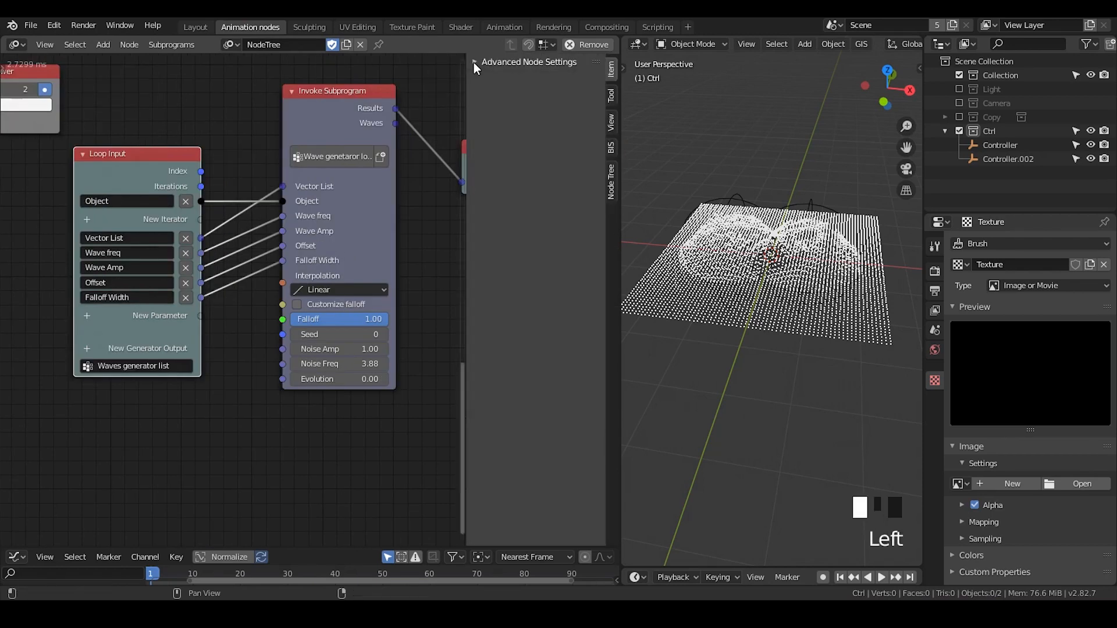
left_click(489, 62)
scroll(560, 244, "up", 3)
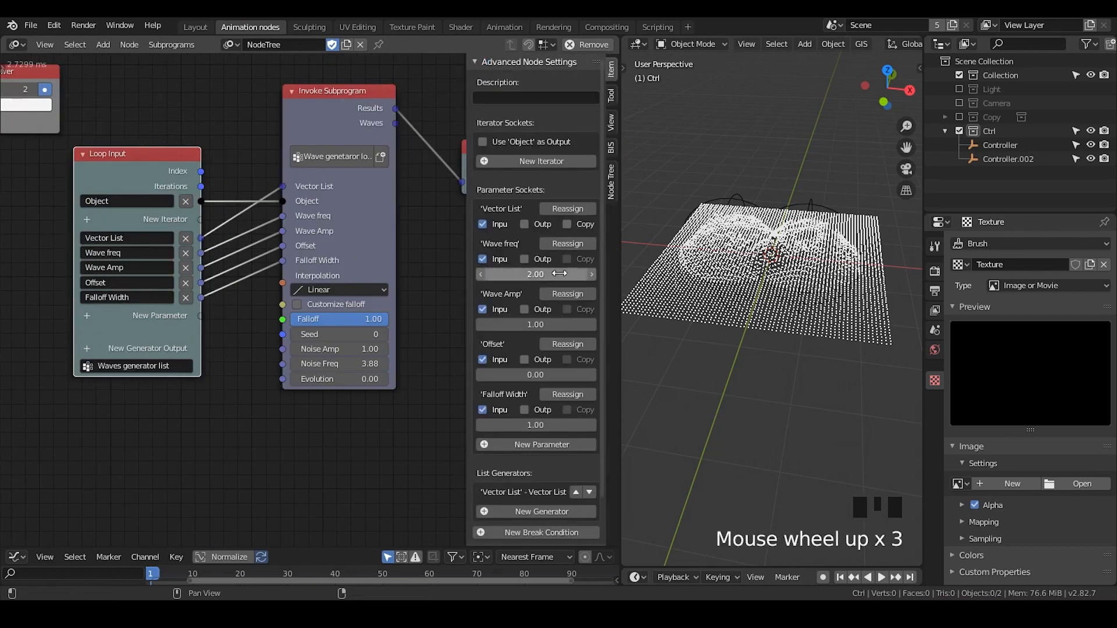
left_click(561, 214)
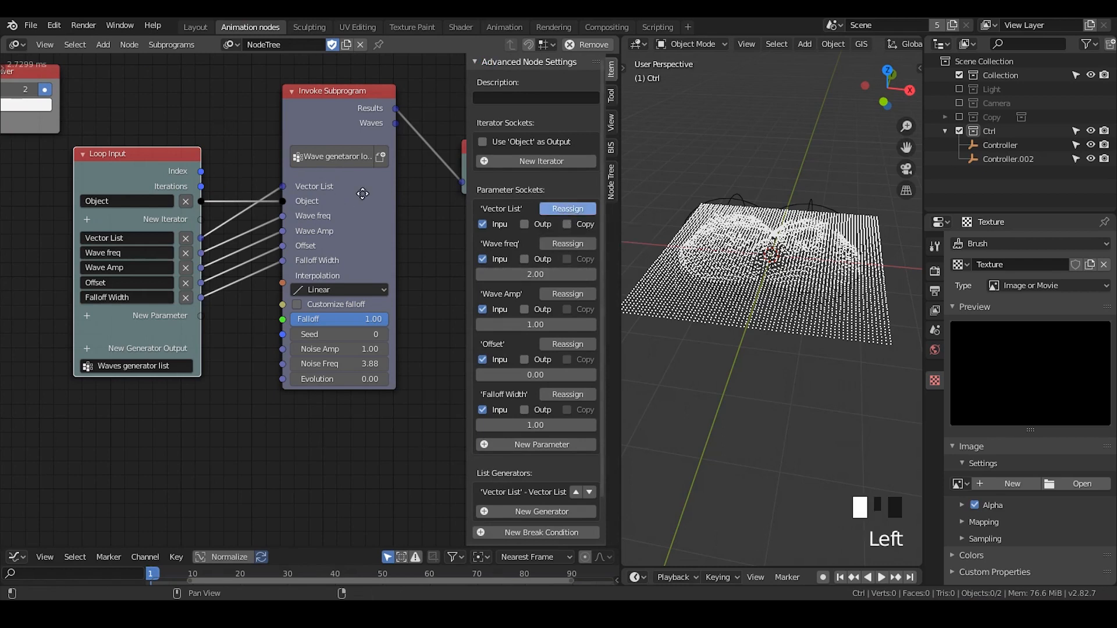
left_click(407, 203)
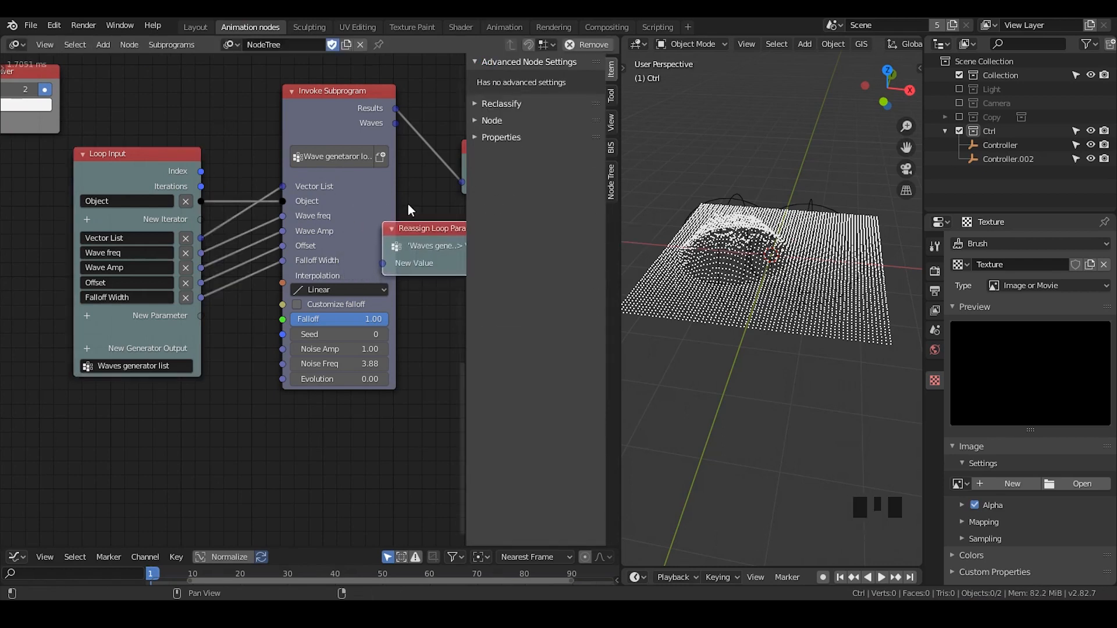
Move the Reassign Loop Parameter node clear of the invoke node and link the invoke node's Results to its New Value
key("n")
middle_click_drag(473, 244, 325, 252)
key("g")
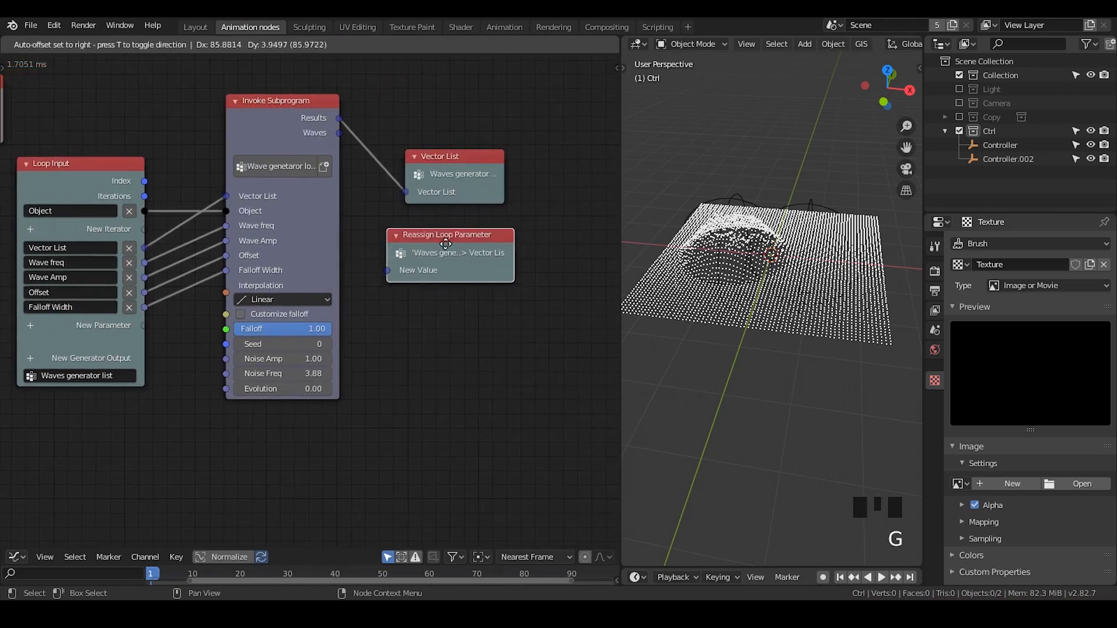
left_click(394, 196)
left_click_drag(338, 121, 462, 132)
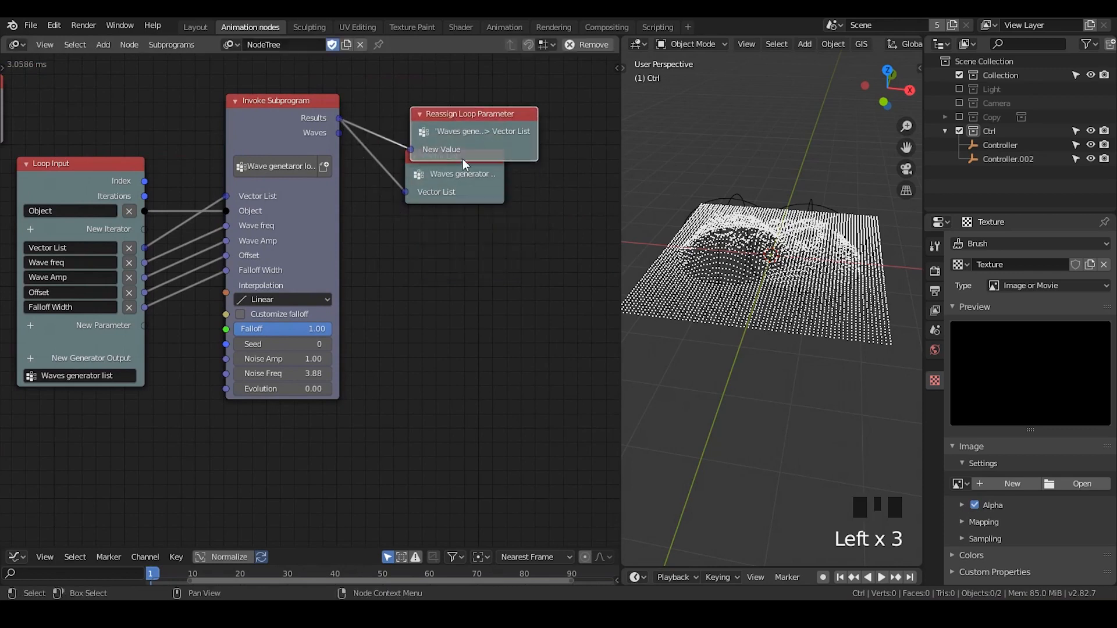
Delete the Vector List generator output node and shift the Reassign Loop Parameter node slightly into its place
left_click(462, 167)
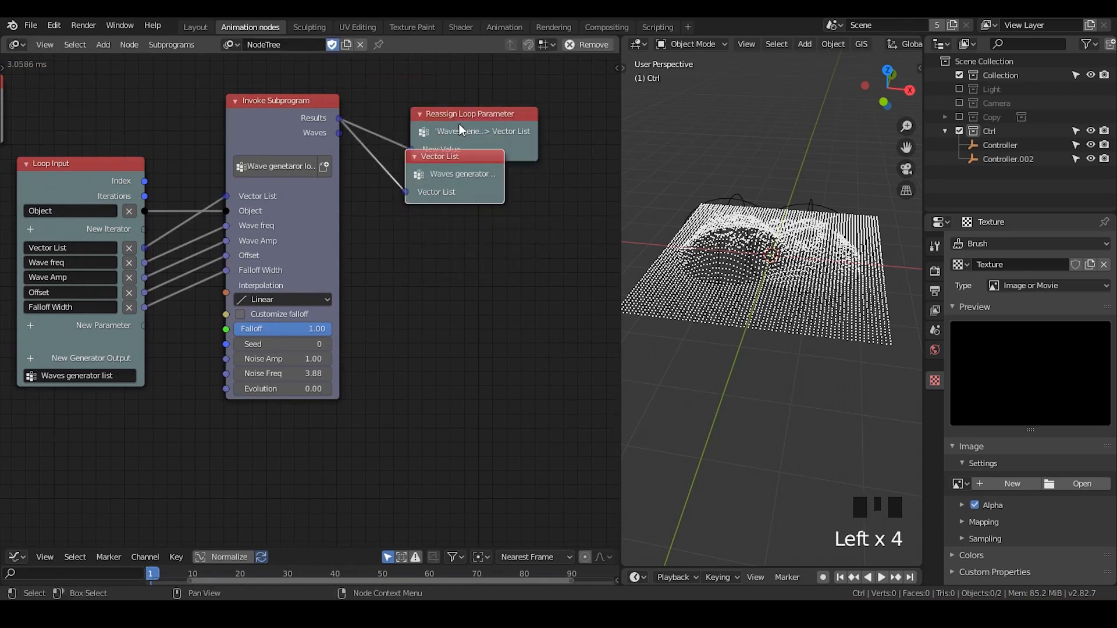
key("x")
left_click_drag(454, 124, 437, 128)
middle_click_drag(360, 193, 401, 190)
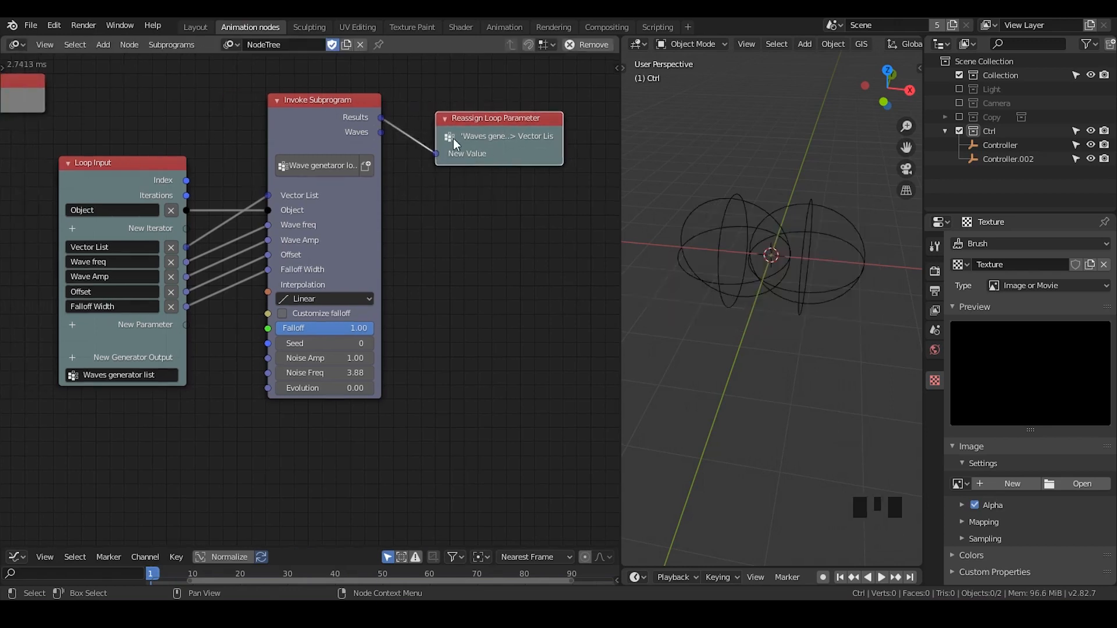
Enable Output for the Vector List parameter in the Loop Input's advanced settings, and select the Reassign Loop Parameter node
left_click(144, 158)
key("u")
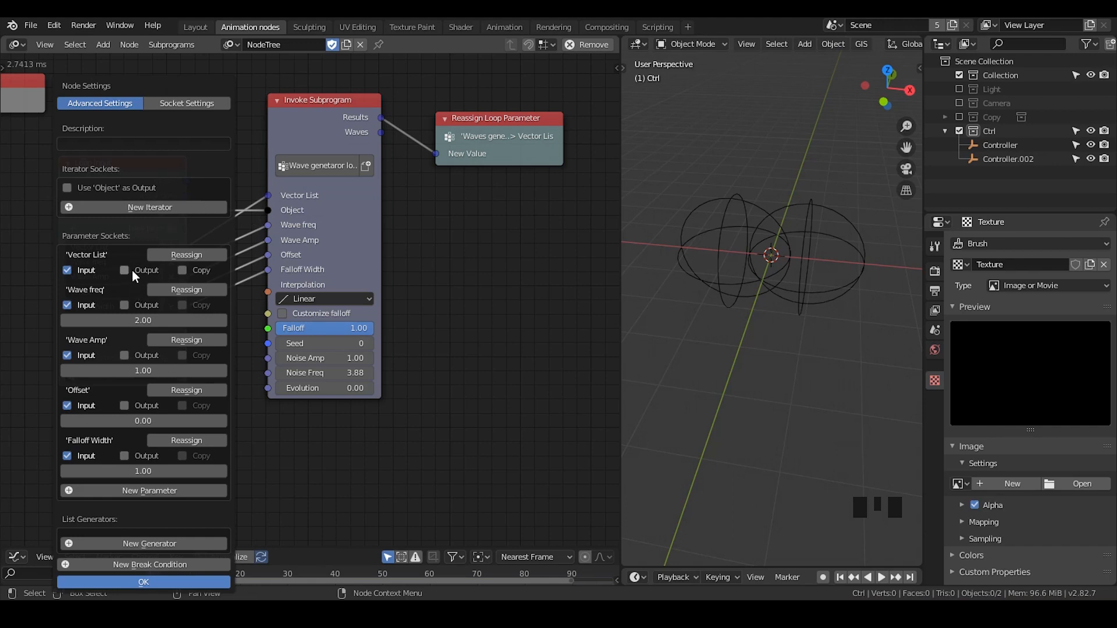
left_click(188, 581)
middle_click_drag(443, 173, 459, 167)
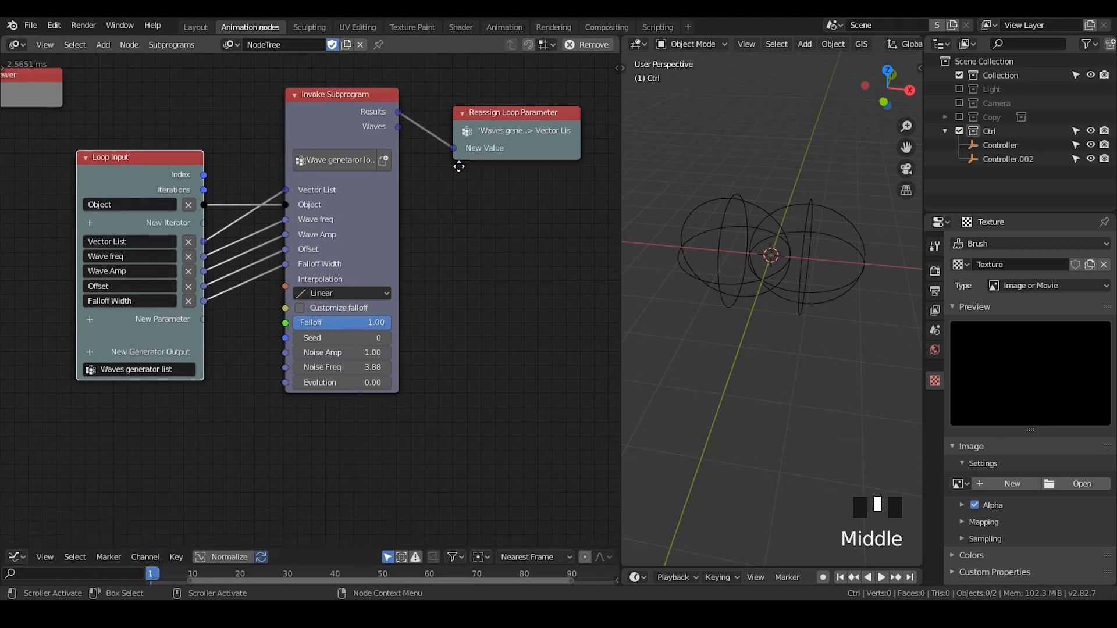
left_click(487, 124)
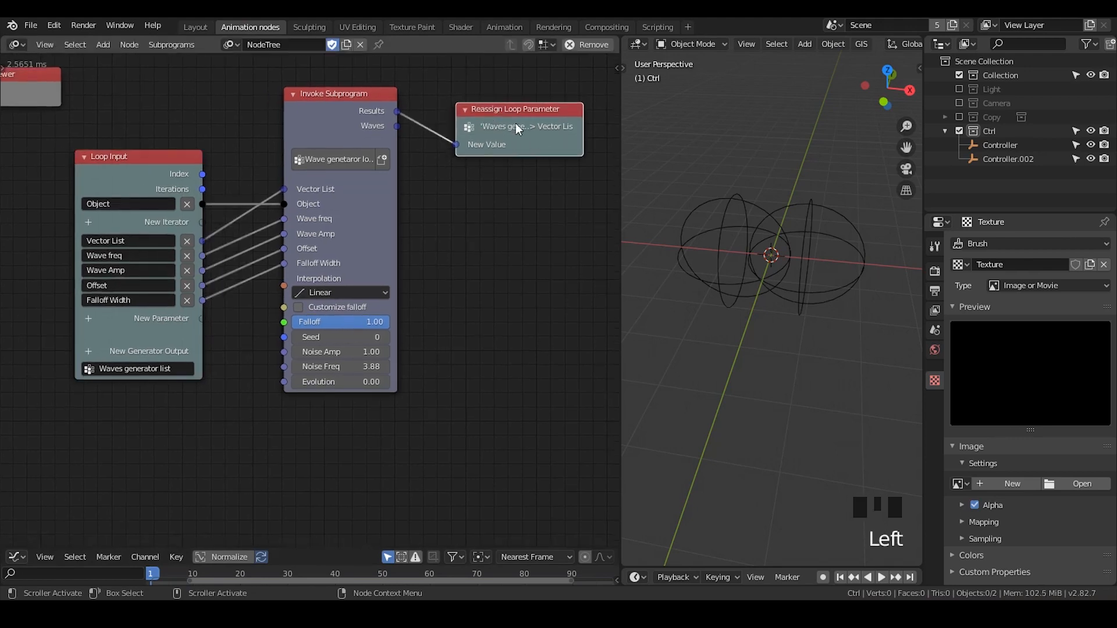
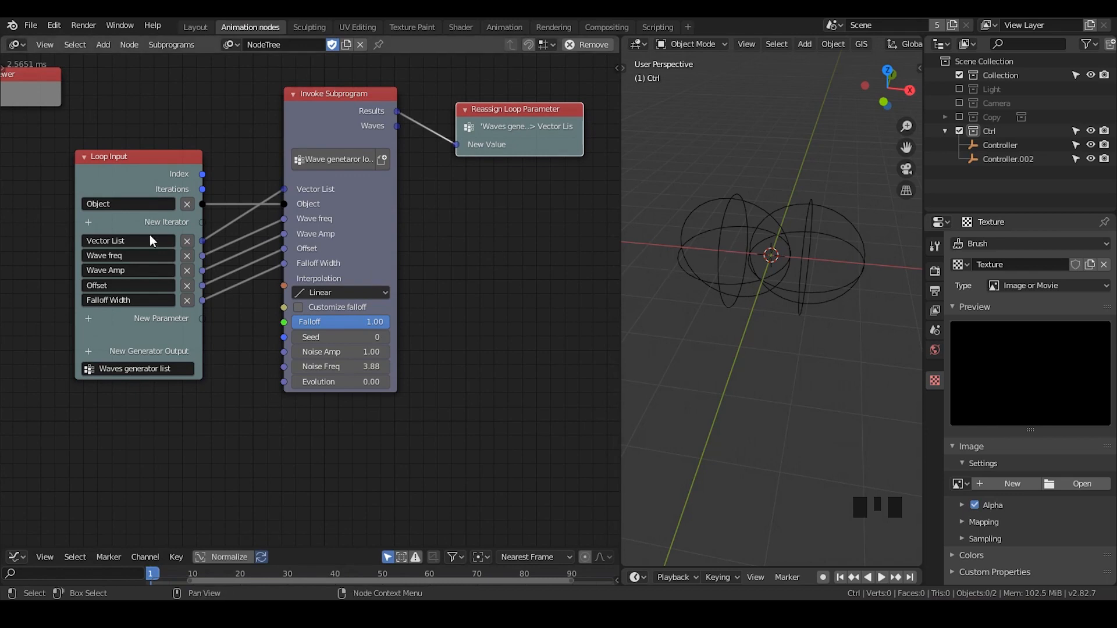
Review the loop's node links and the Loop Input's advanced parameter socket settings
middle_click_drag(149, 233, 356, 261)
left_click_drag(108, 174, 168, 120)
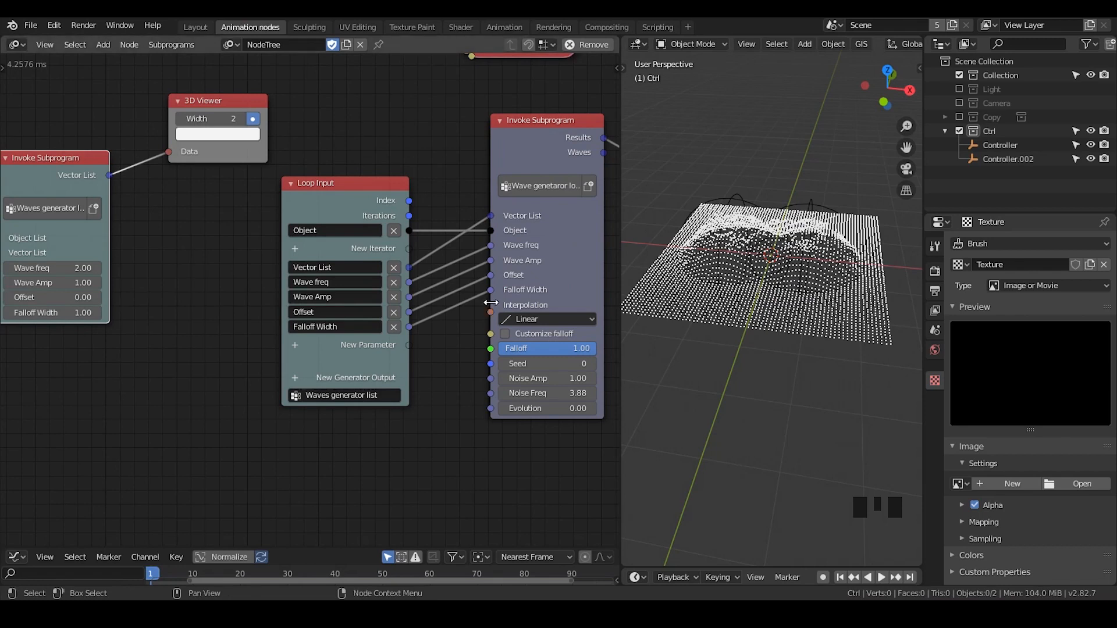
middle_click_drag(491, 303, 368, 287)
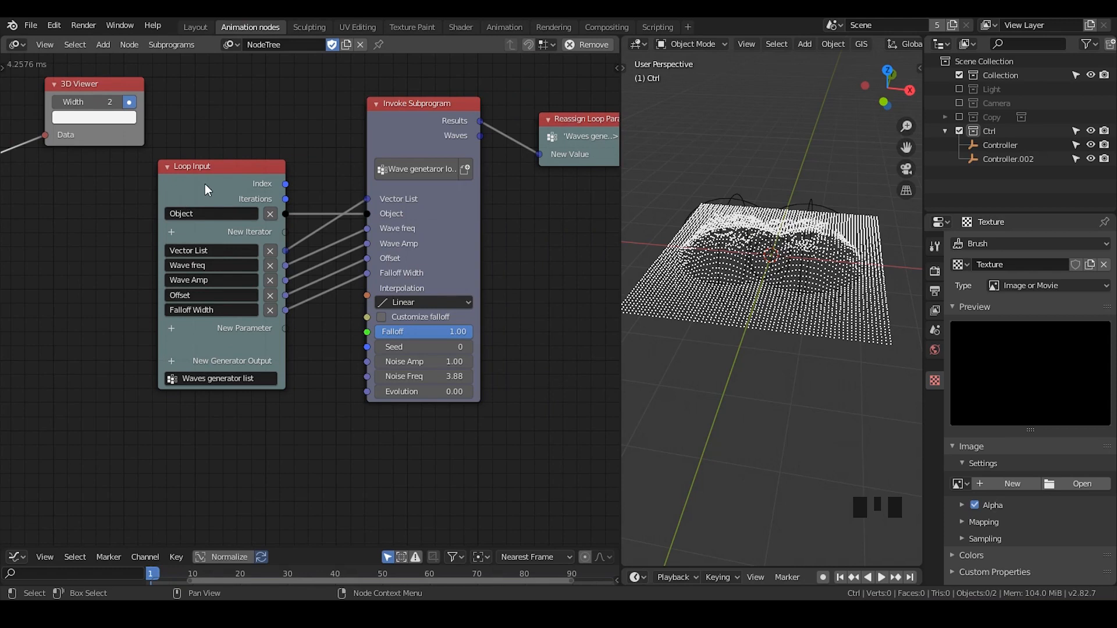
key("n")
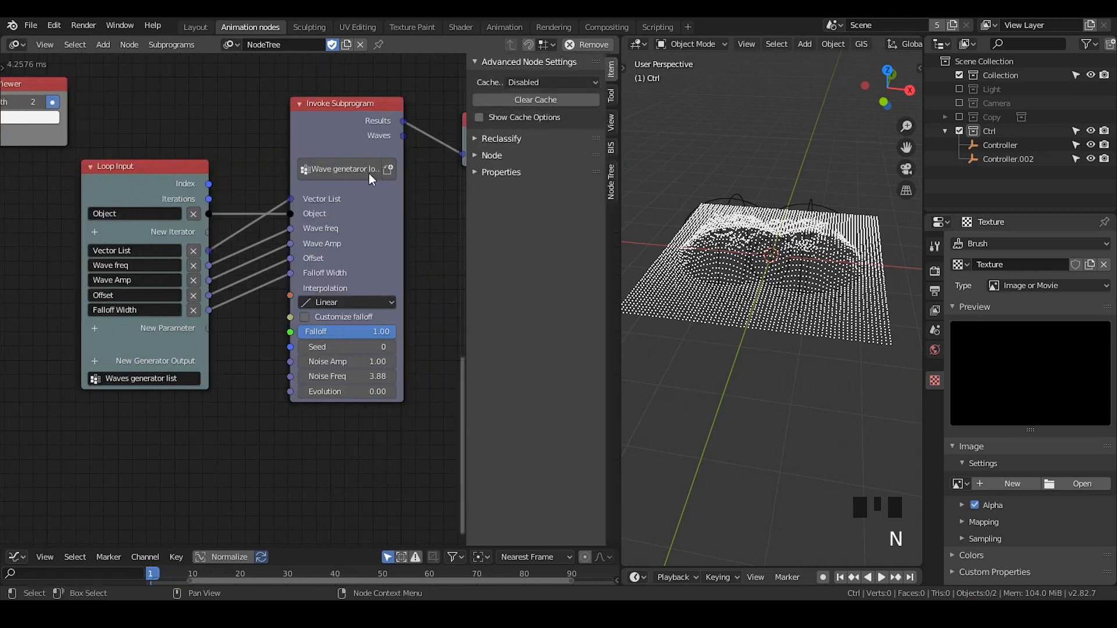
left_click(189, 182)
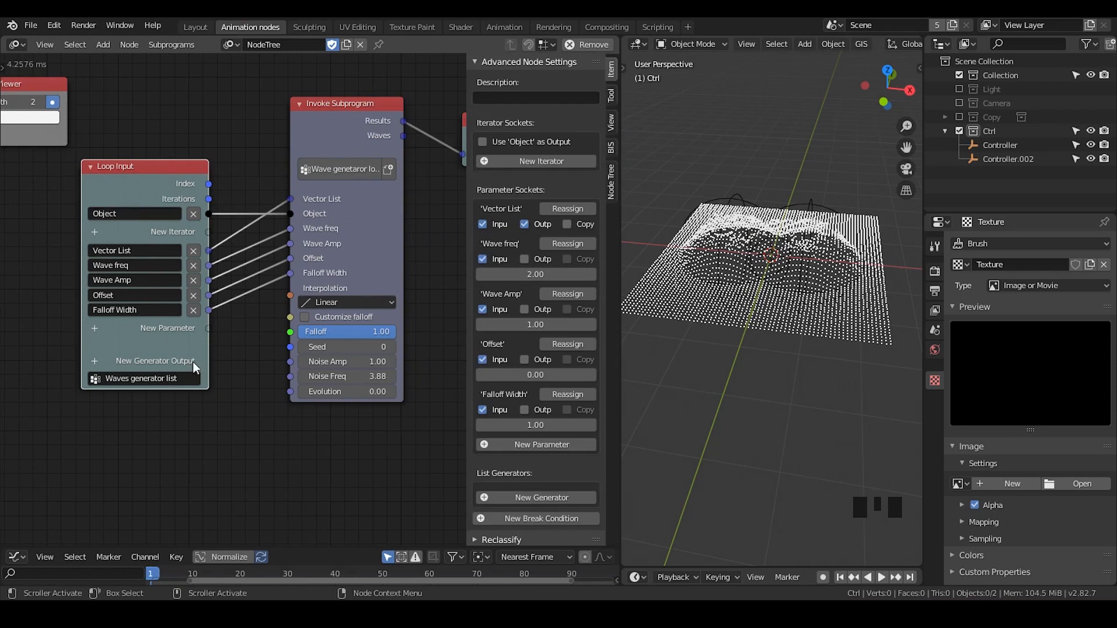
key("n")
key("n")
key("n")
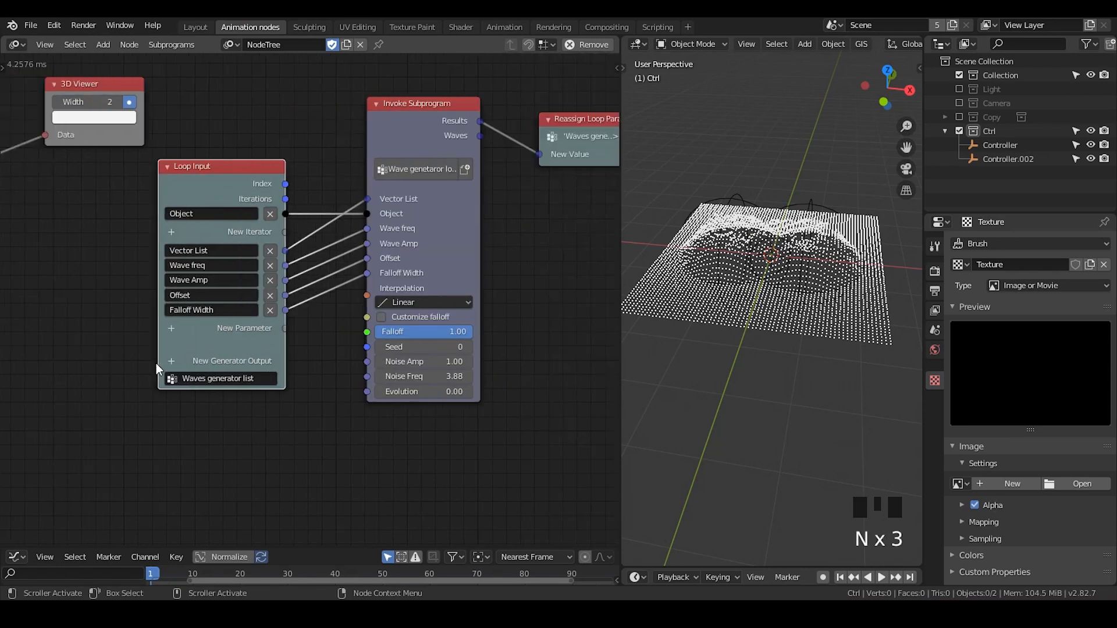
Add a Viewer node to the Vector List output of the Waves generator list invoke node and place it beside that node
middle_click_drag(85, 242, 408, 228)
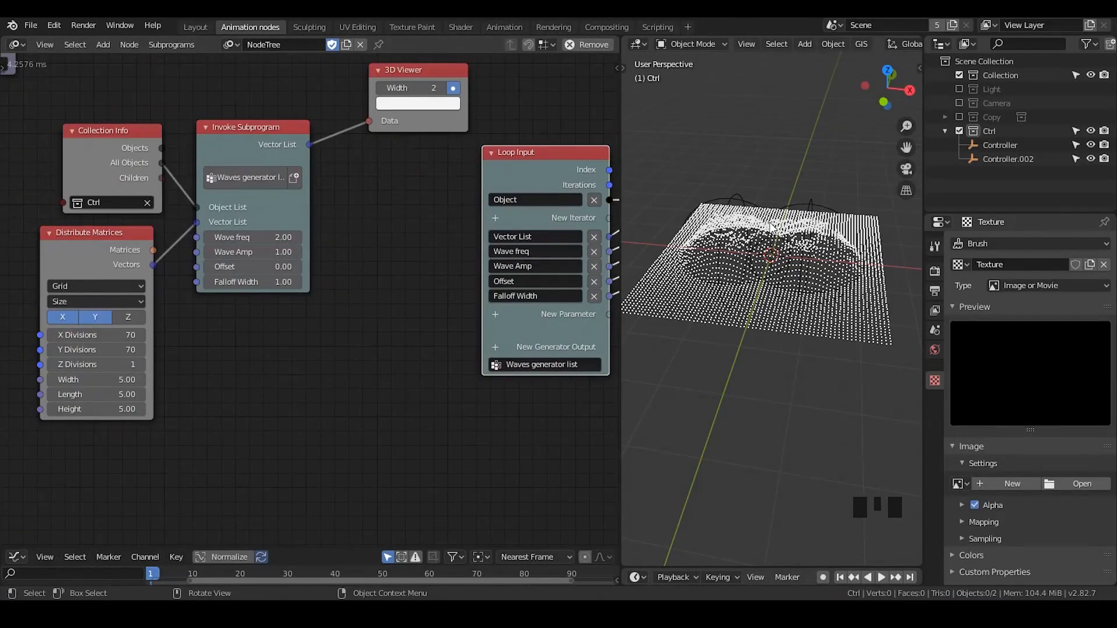
left_click(247, 148)
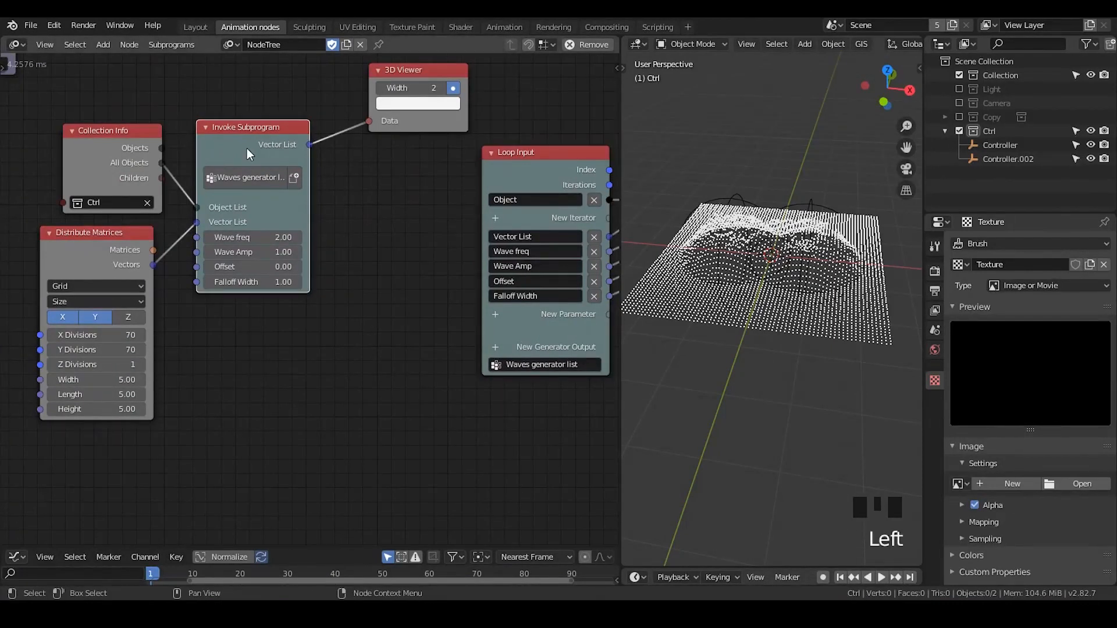
key("w")
left_click(255, 215)
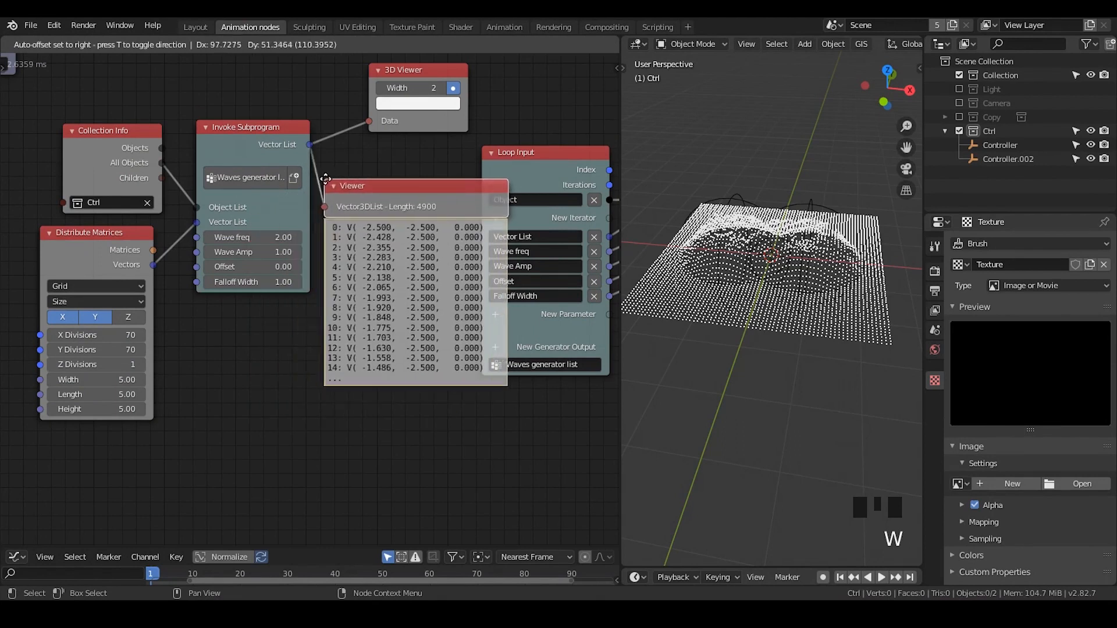
left_click(398, 210)
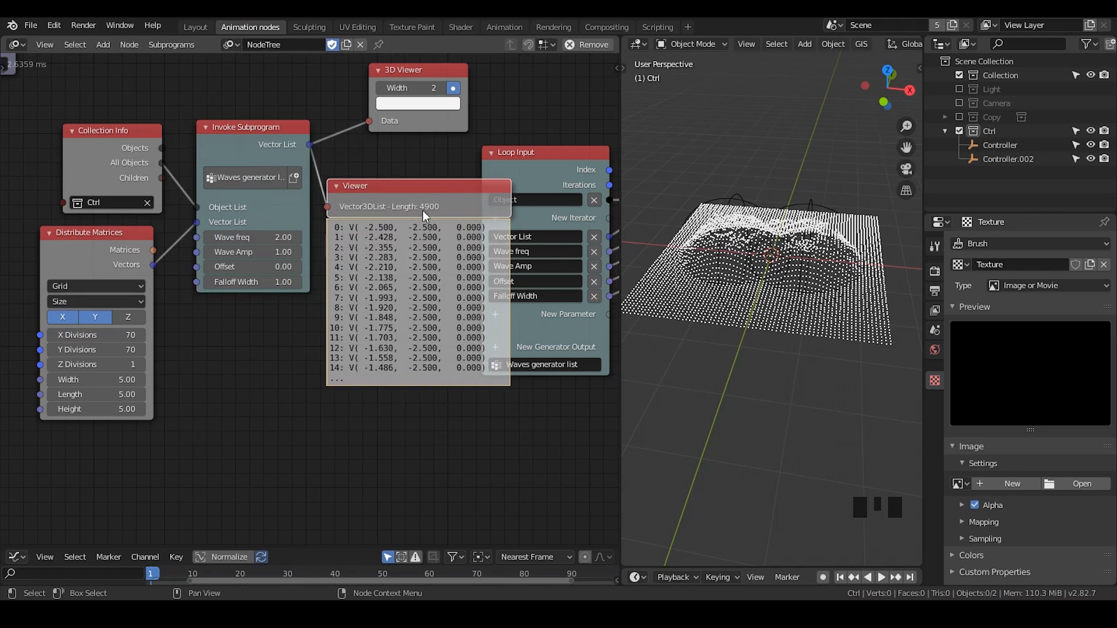
left_click_drag(411, 193, 403, 214)
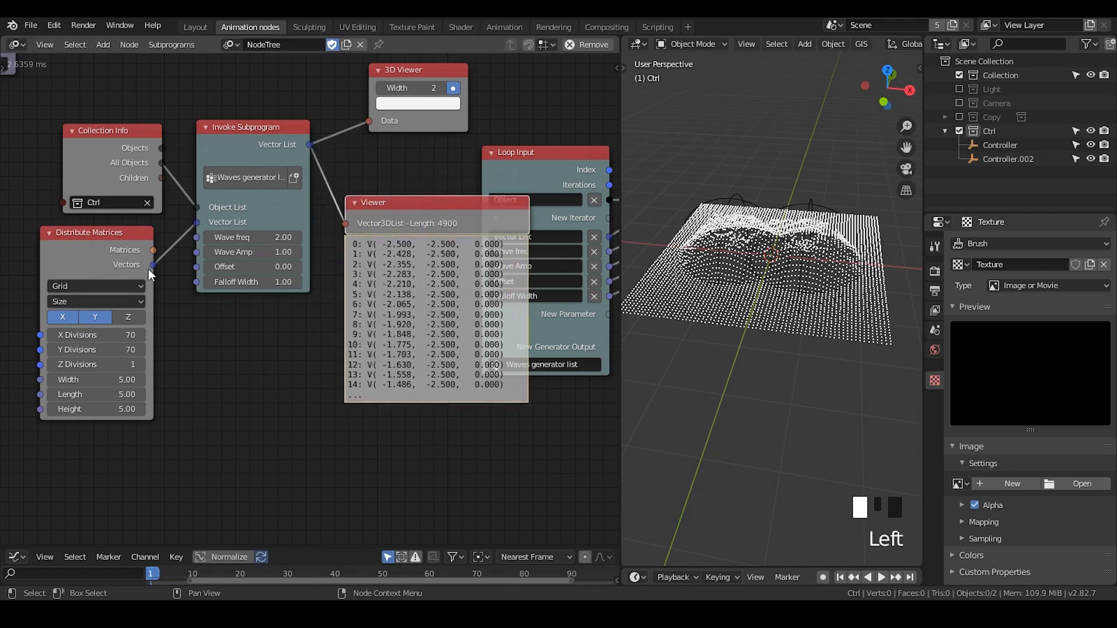
Link the Distribute Matrices node's Vectors to the Viewer and move the Viewer below the invoke node to inspect the grid's vector list
left_click_drag(150, 267, 346, 224)
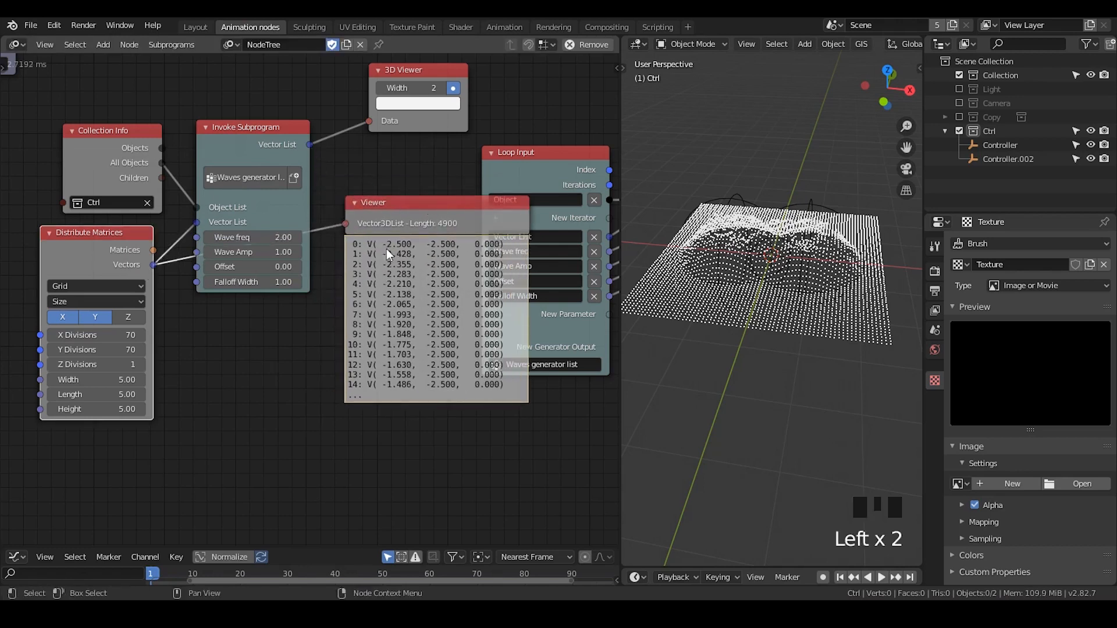
left_click(410, 217)
left_click_drag(416, 214, 341, 332)
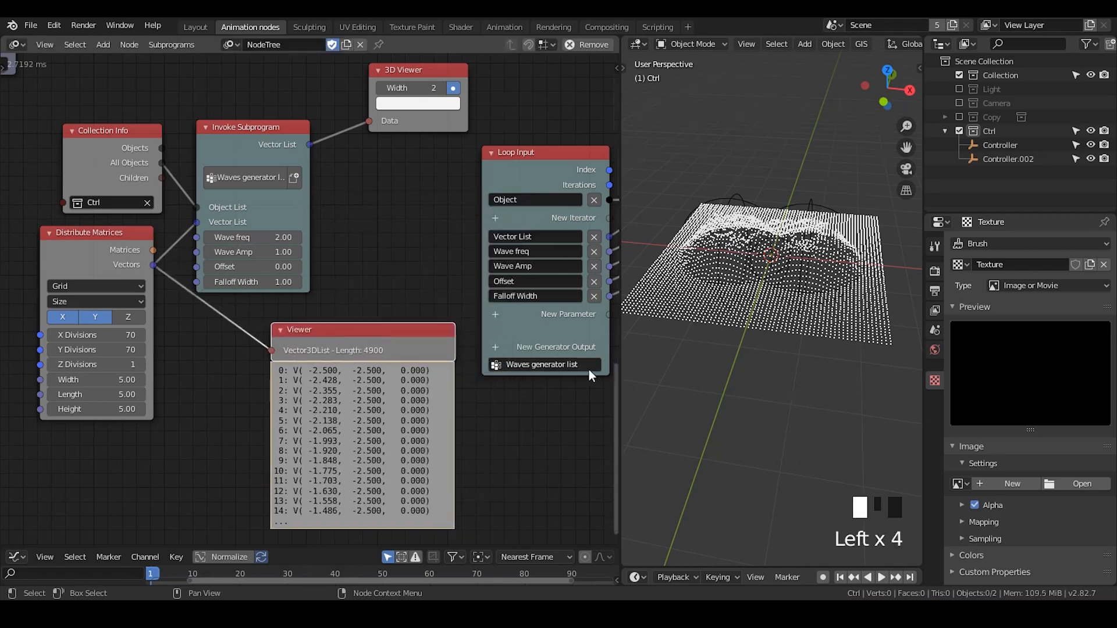
Add a Vector List generator output to the Loop Input and link the Wave generator invoke node's Results to it
middle_click_drag(586, 370, 328, 347)
left_click(236, 322)
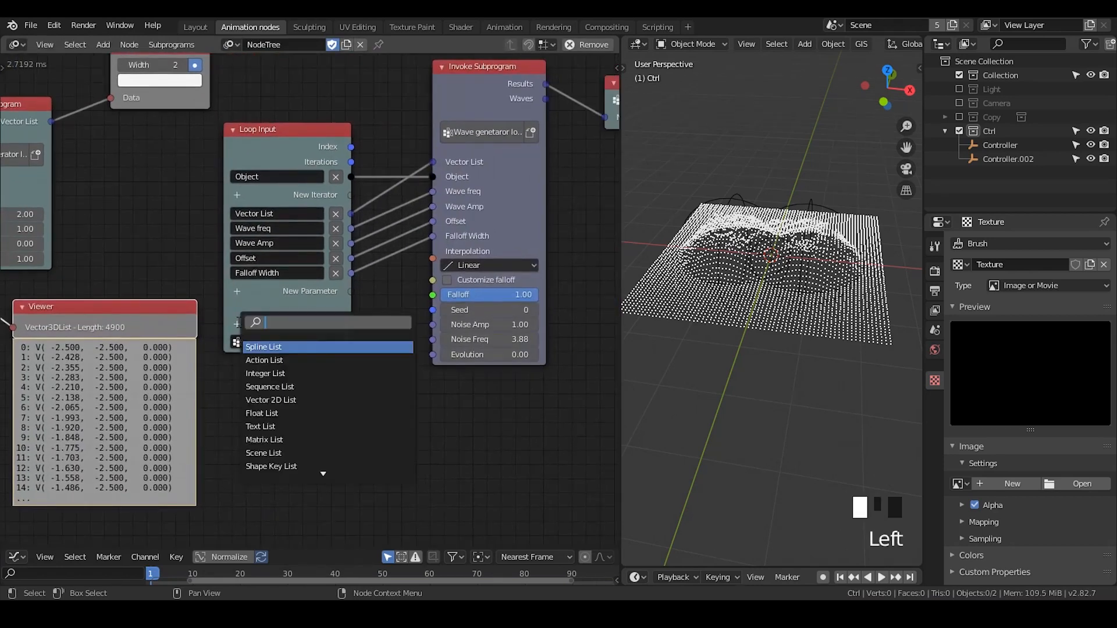
type("vector")
key("Down")
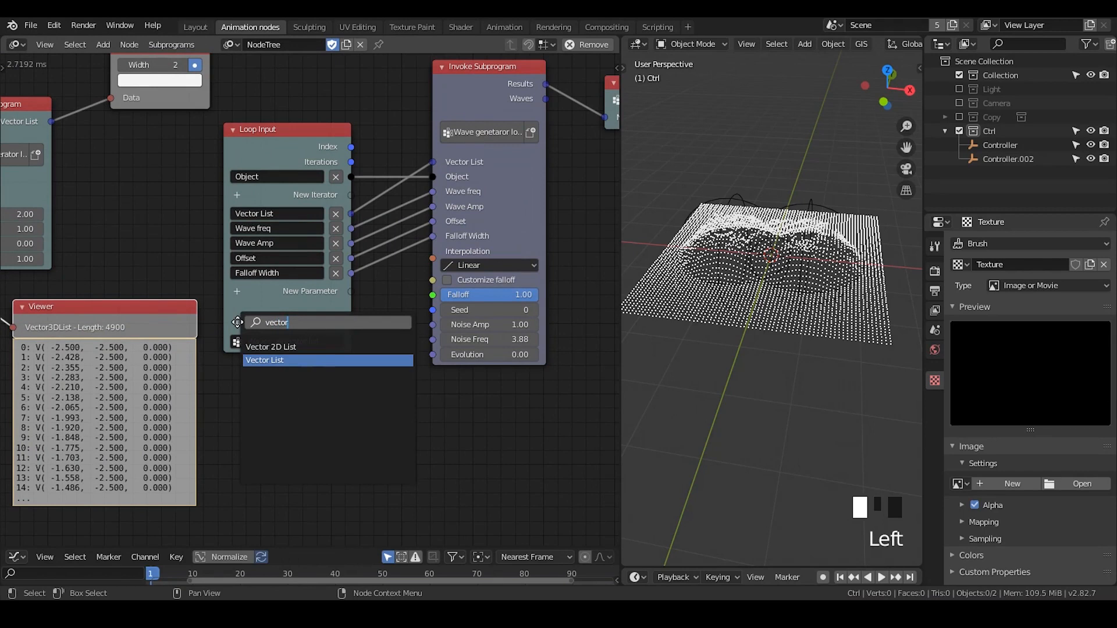
key("Return")
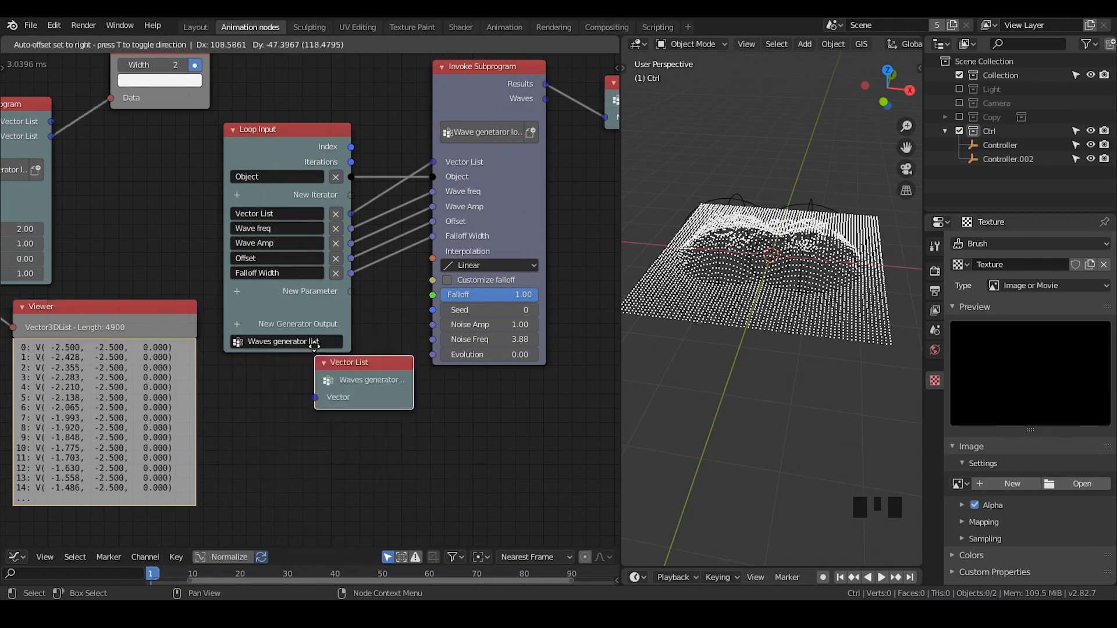
left_click(572, 158)
middle_click_drag(572, 158, 394, 113)
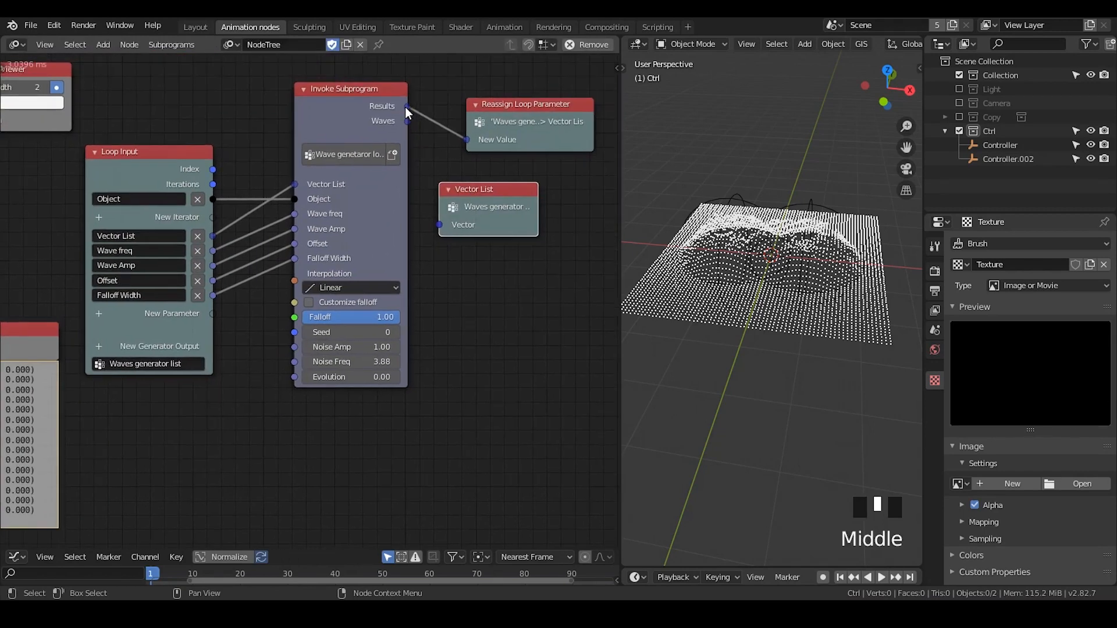
left_click_drag(405, 107, 442, 228)
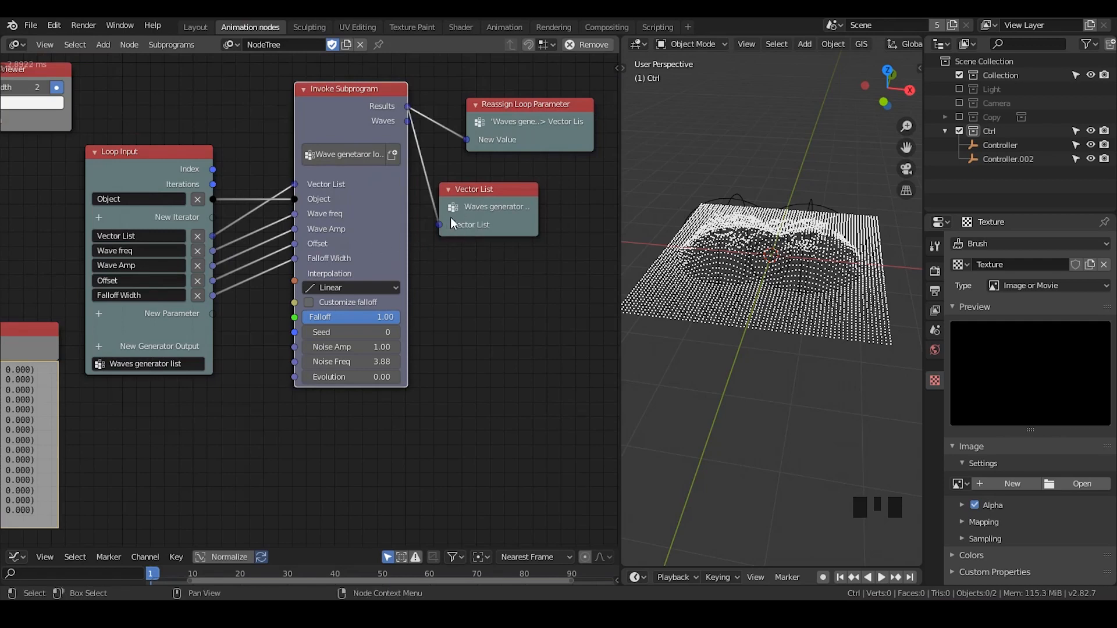
Rename the Loop Input's Vector List parameter to "Vectors input"
left_click(156, 233)
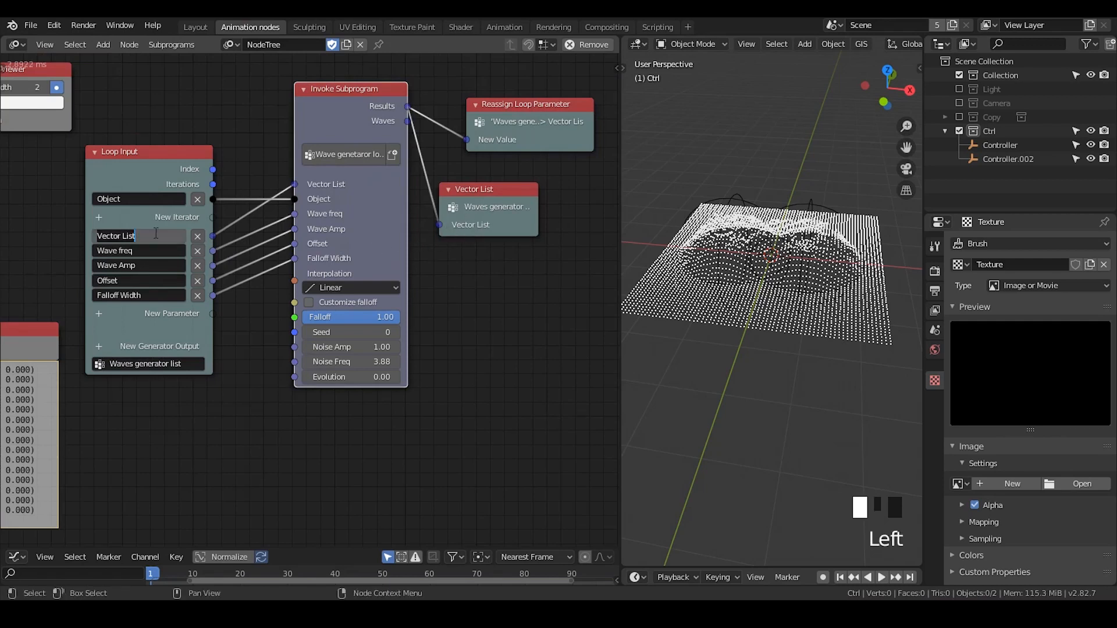
type("Vectors")
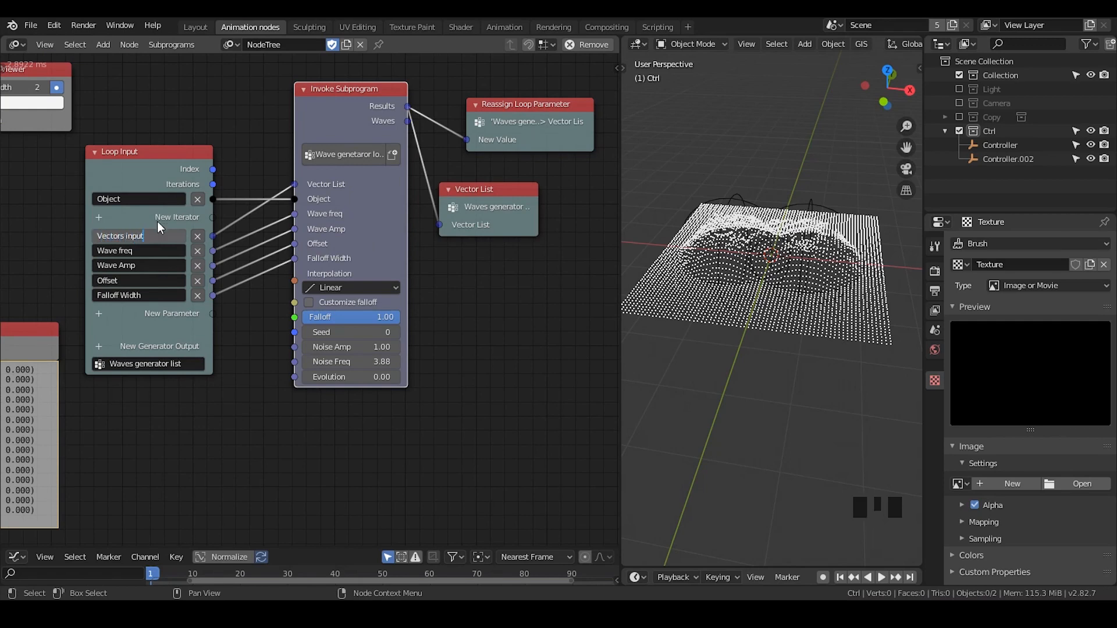
key("Return")
Link the Waves generator list invoke node's Vector List output to the Viewer and move the Viewer beside it to inspect the generated list
middle_click_drag(73, 224, 438, 224)
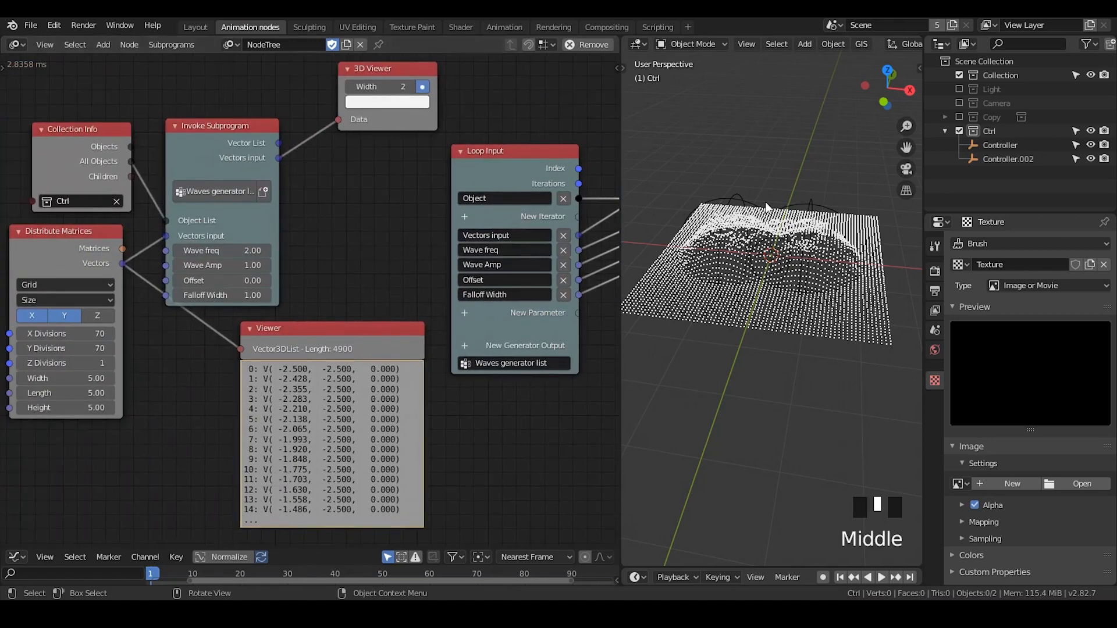
left_click_drag(279, 158, 239, 351)
left_click_drag(310, 340, 382, 211)
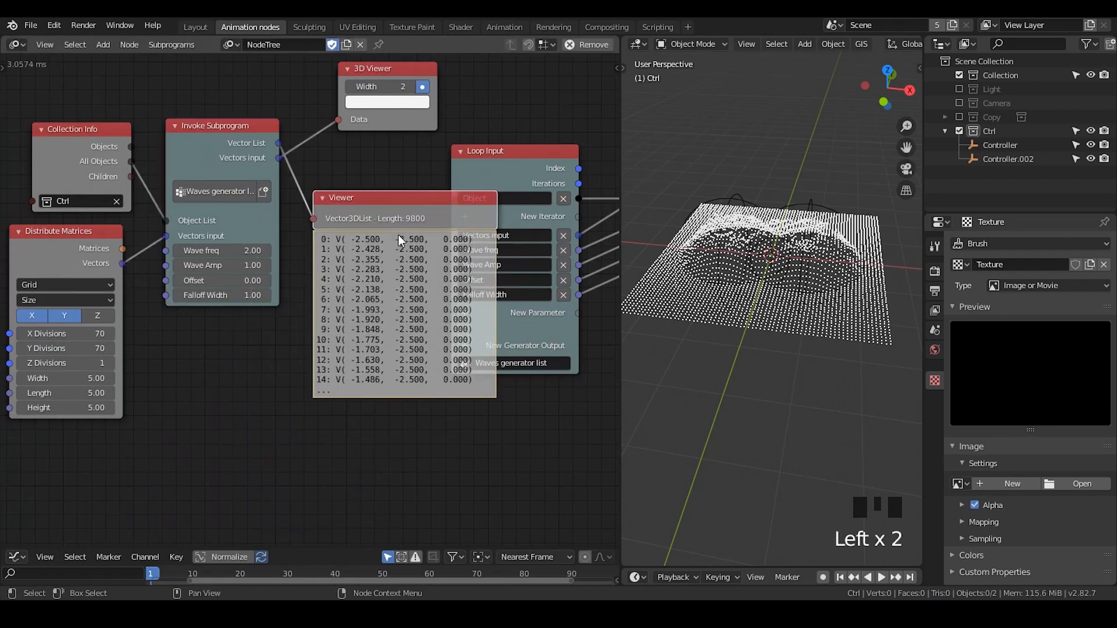
left_click_drag(364, 199, 367, 209)
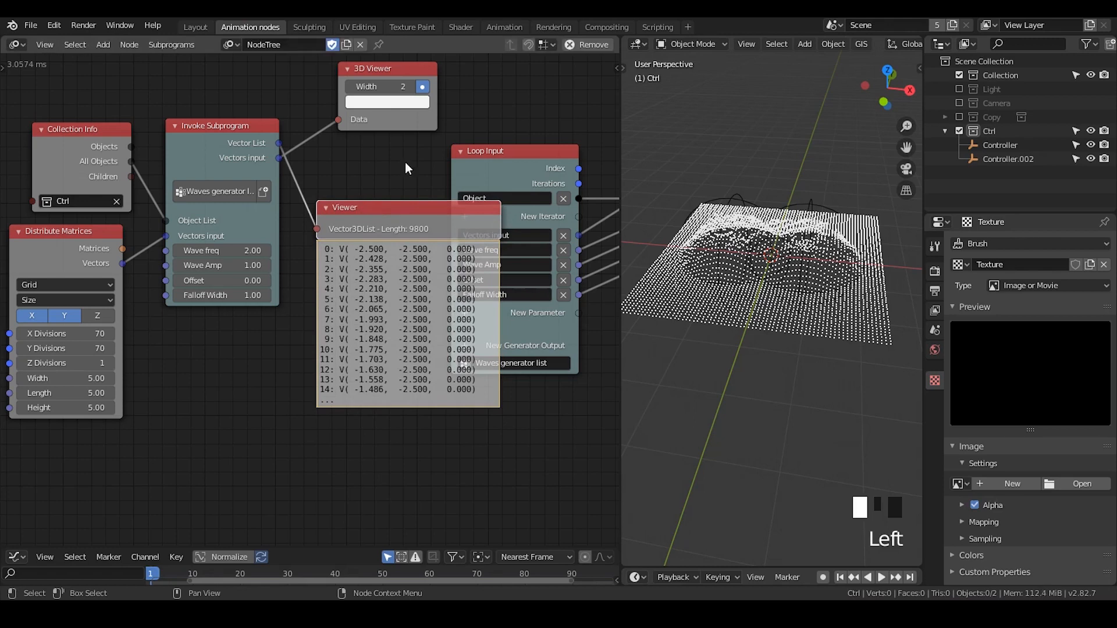
Shift the Viewer node slightly down and link the invoke node's Vectors input output to it
left_click(276, 159)
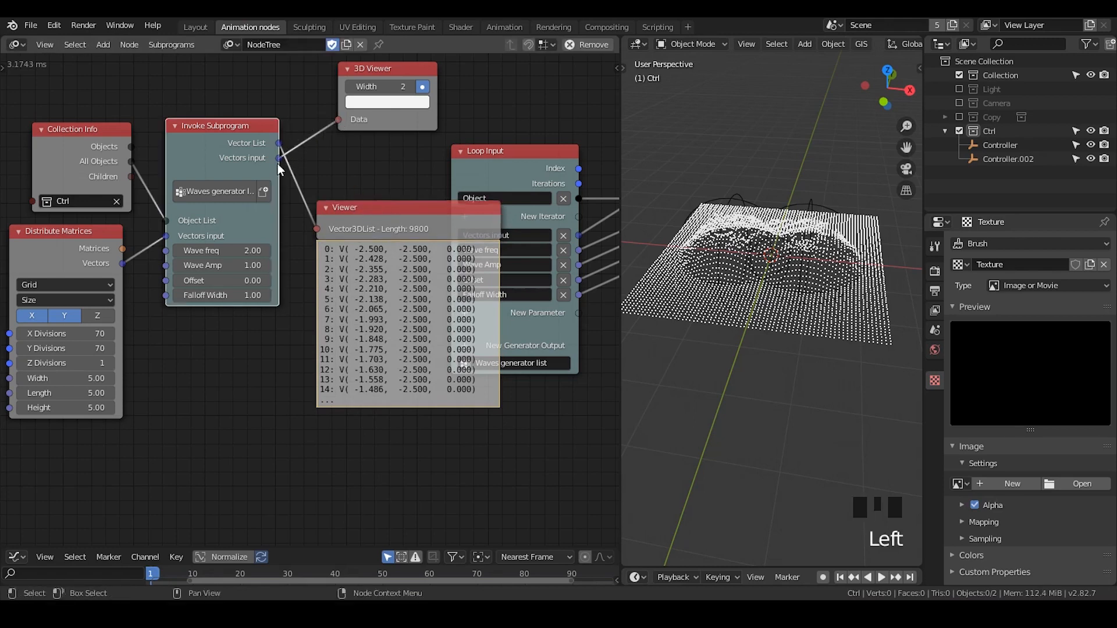
mouse_move(392, 86)
left_mouse_down()
mouse_move(409, 87)
mouse_move(392, 87)
left_mouse_up()
left_click_drag(355, 214, 360, 233)
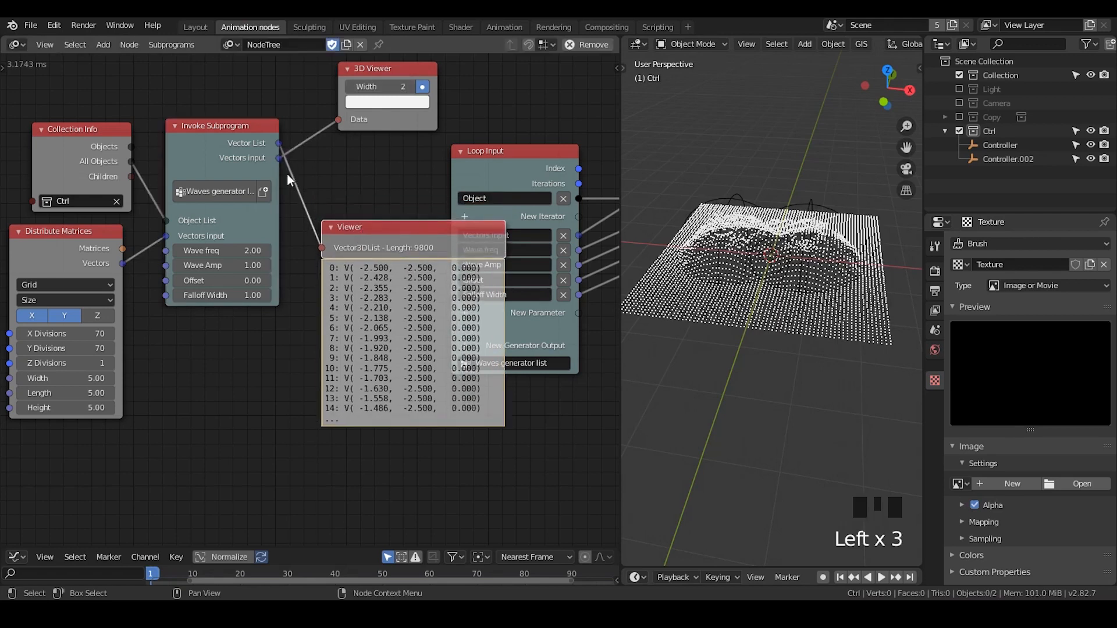
left_click_drag(277, 156, 322, 248)
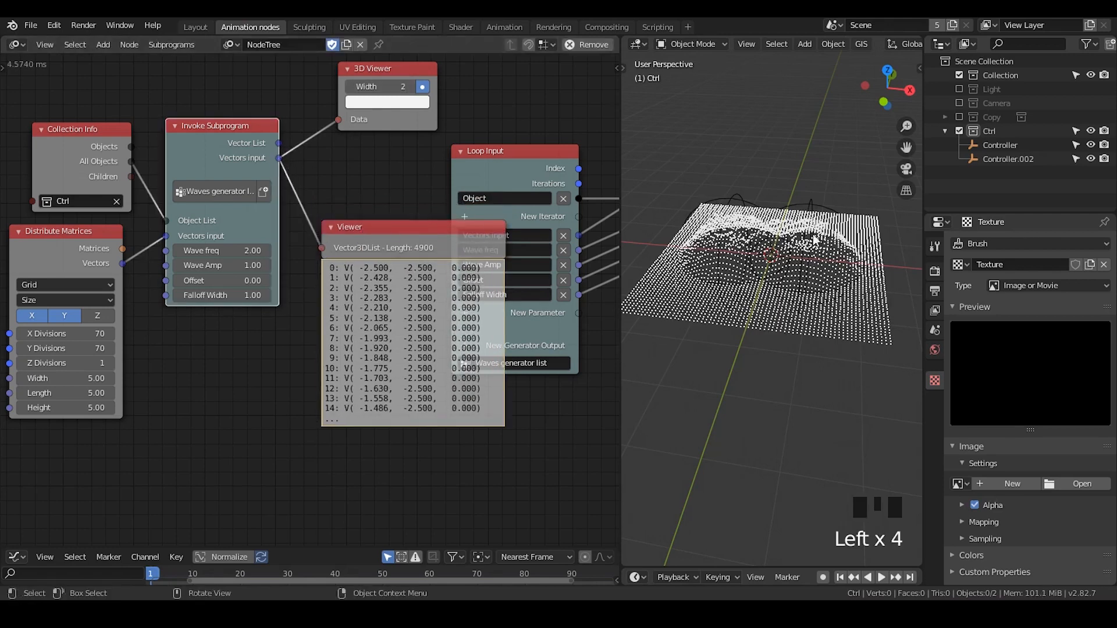
Move the Controller.002 empty along the global X axis, farther from the other controller
middle_click_drag(789, 295, 799, 280)
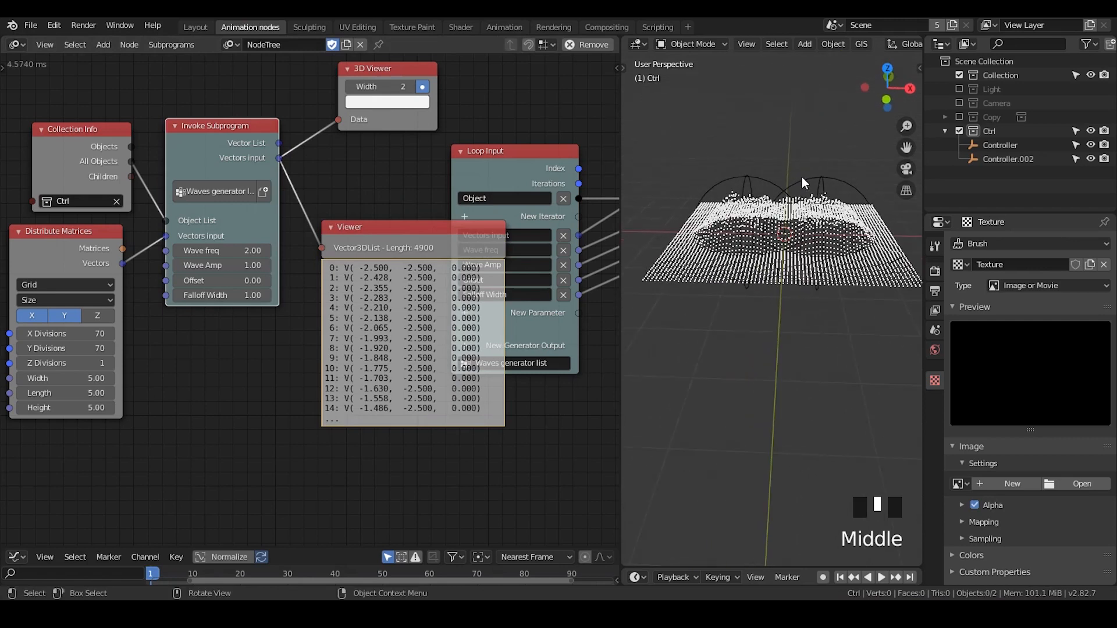
left_click(808, 194)
key("g")
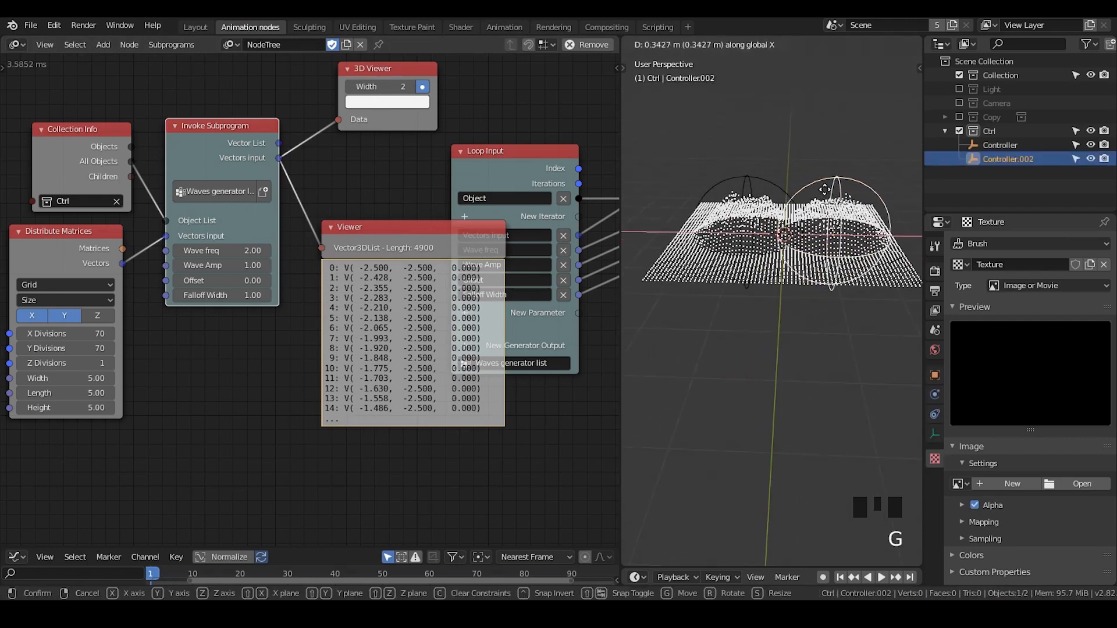
left_click(819, 189)
scroll(812, 243, "down", 2)
scroll(780, 218, "up", 2)
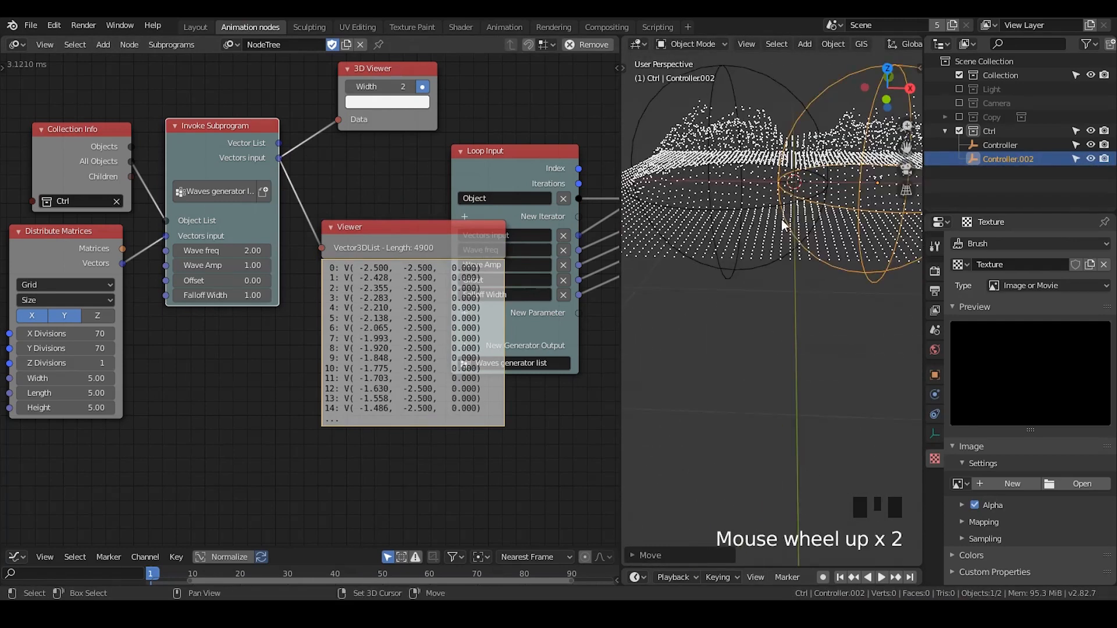
Move the Controller empty away from Controller.002 to separate the two wave bumps on the grid
middle_click_drag(780, 218, 765, 195, "shift")
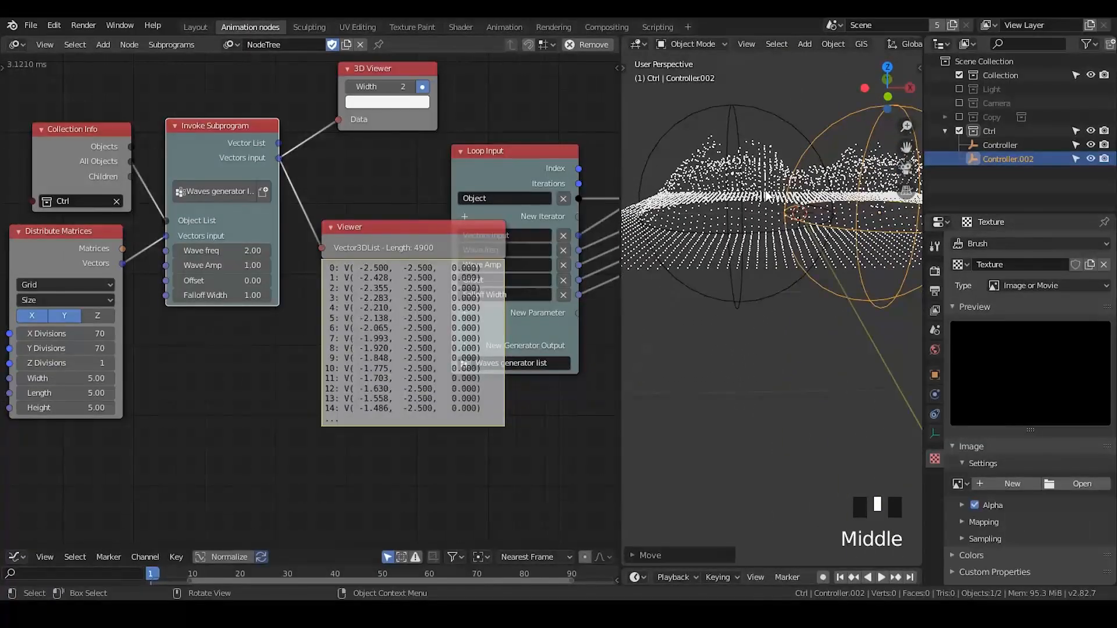
left_click(735, 113)
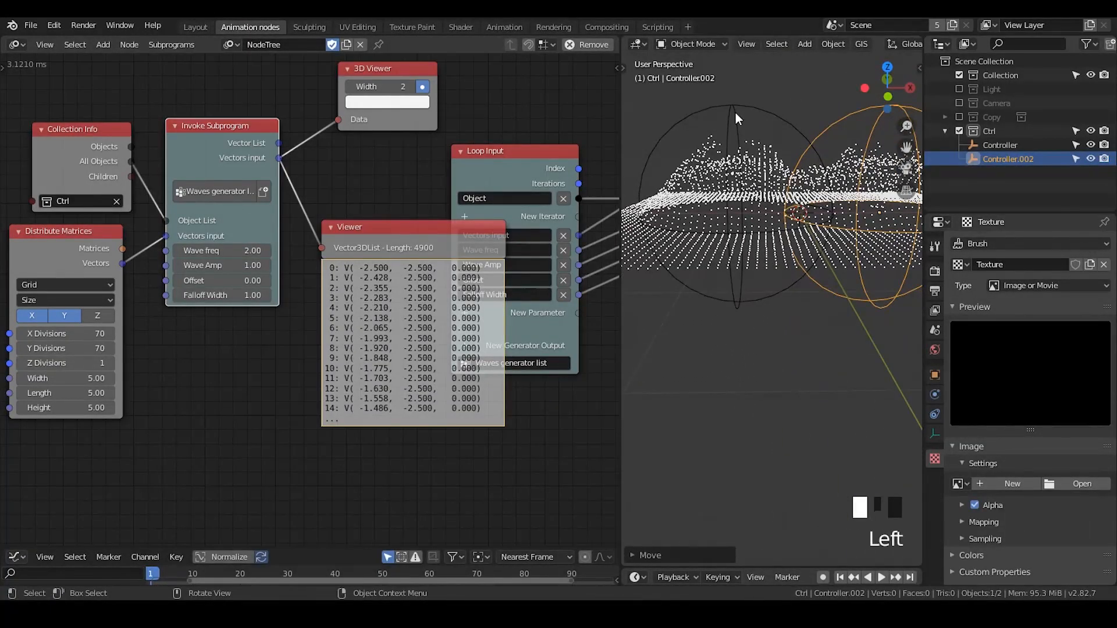
key("g")
left_click(785, 168)
mouse_move(785, 169)
middle_mouse_down()
mouse_move(791, 209)
mouse_move(774, 178)
mouse_move(796, 187)
middle_mouse_up()
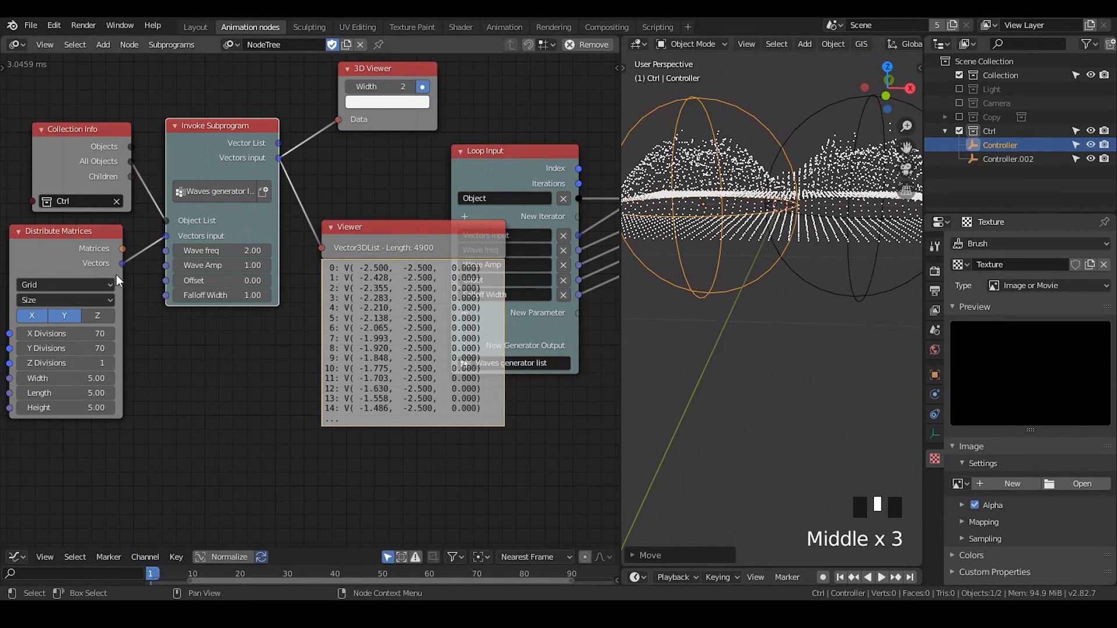
Duplicate the Controller empty, place the copy toward the grid's far edge, and shift it along X to sit between the other two
middle_click_drag(505, 202, 514, 199)
middle_click_drag(756, 233, 762, 287)
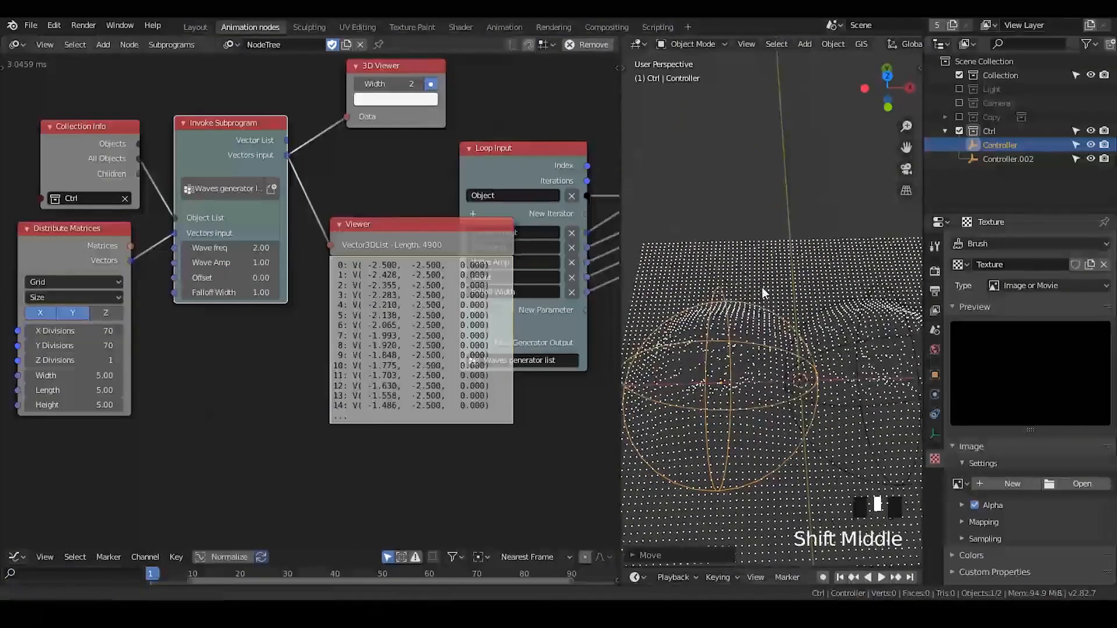
scroll(764, 246, "down", 3)
middle_click_drag(764, 247, 798, 260, "shift")
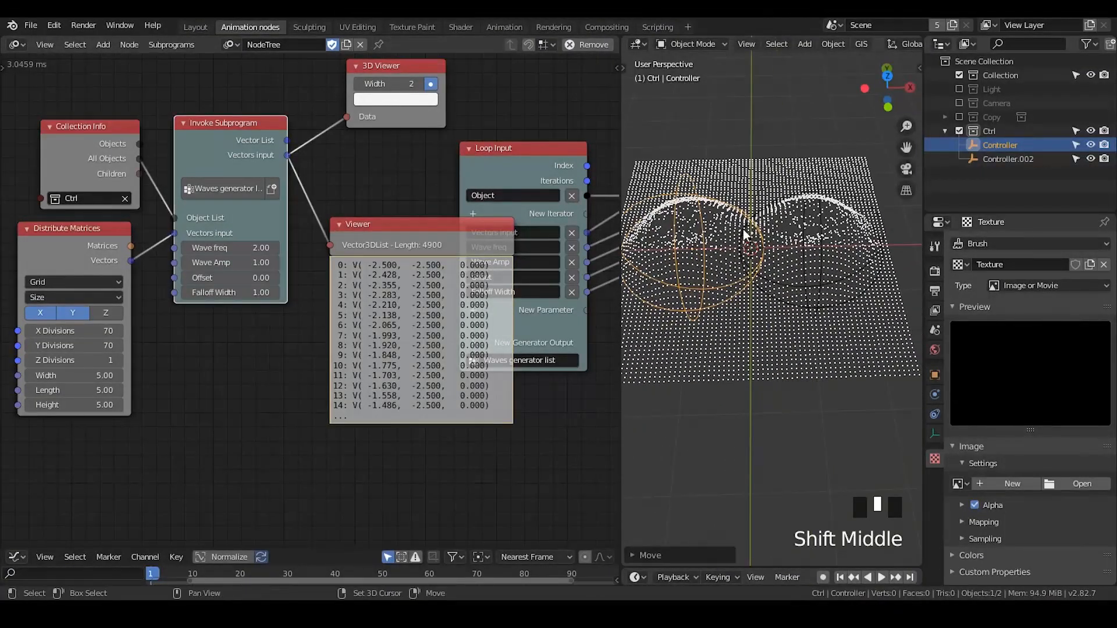
key("shift+d")
left_click(748, 154)
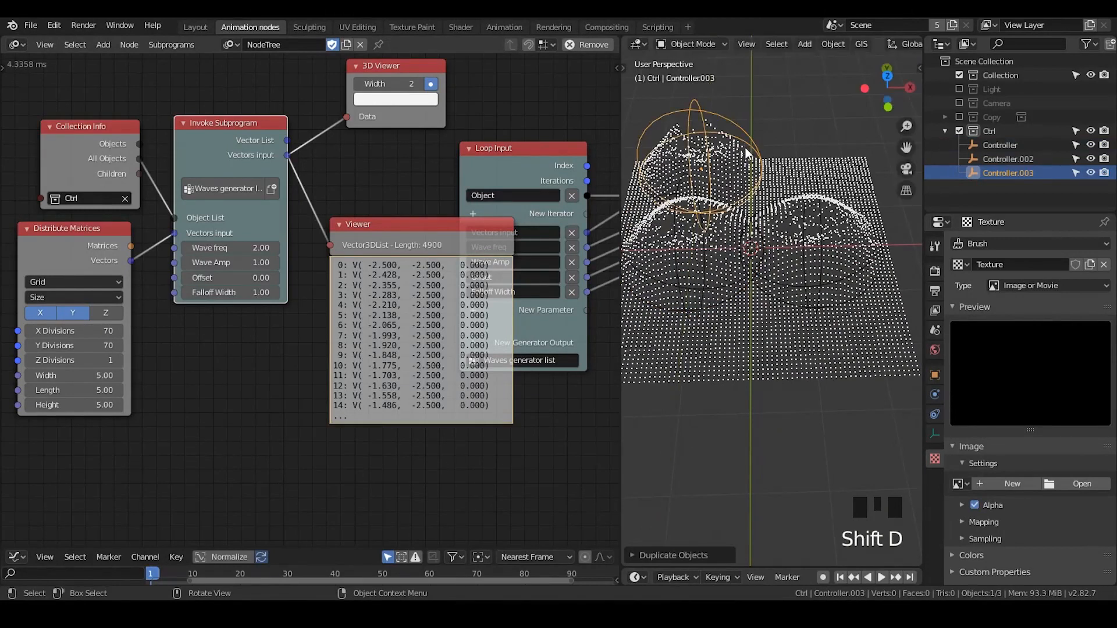
key("g")
key("x")
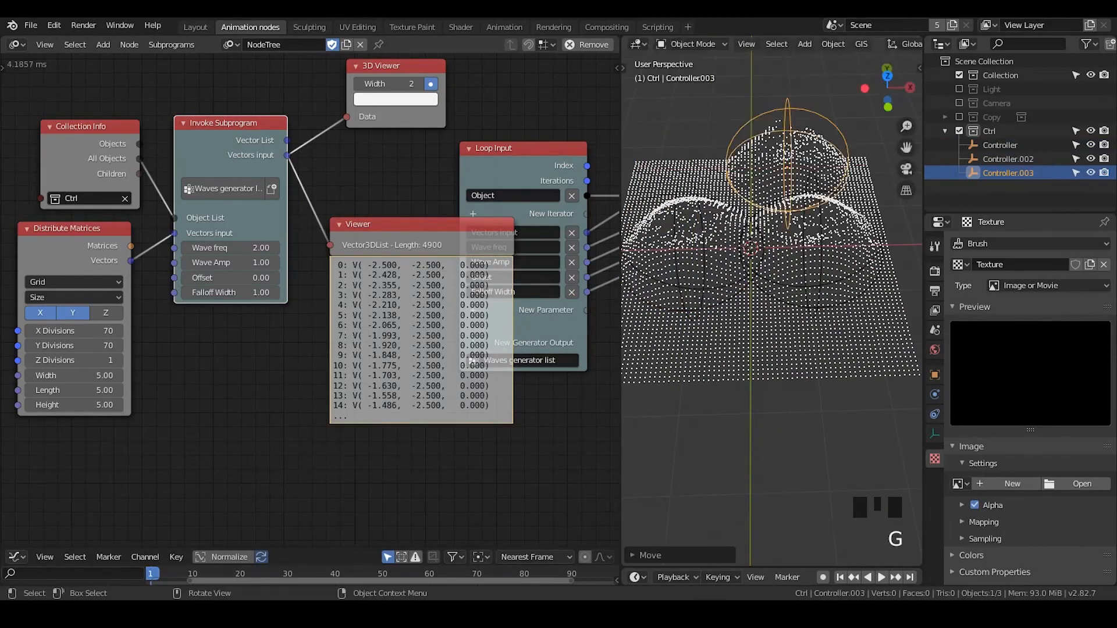
Scale the Controller.003 empty up to nearly three times its size, trying smaller scales to test its influence on the grid
key("s")
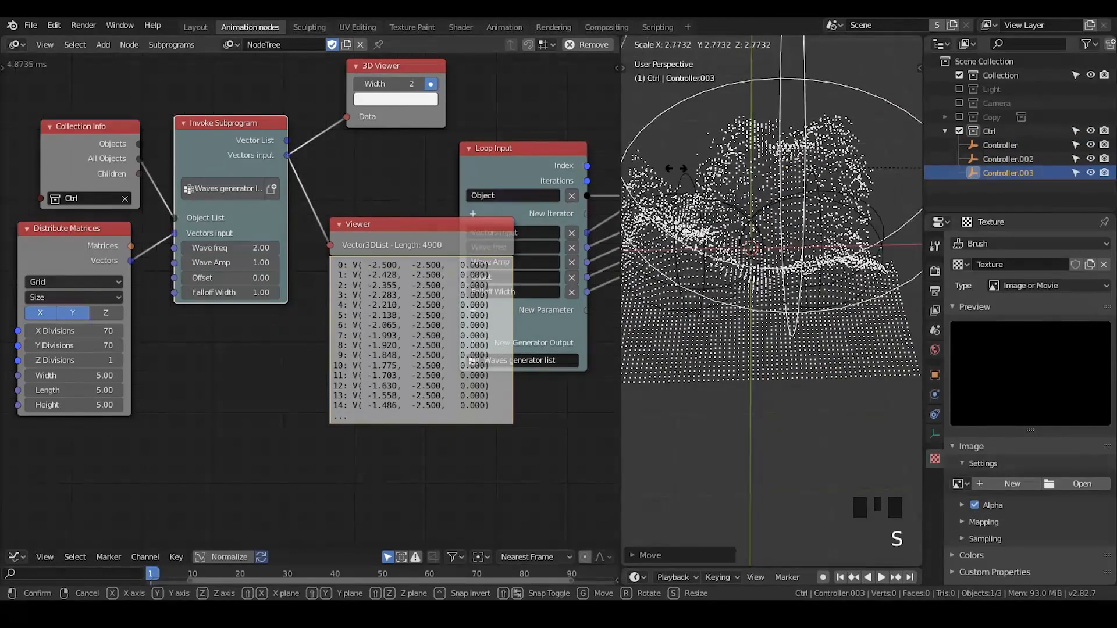
left_click(662, 170)
middle_click_drag(863, 222, 791, 186)
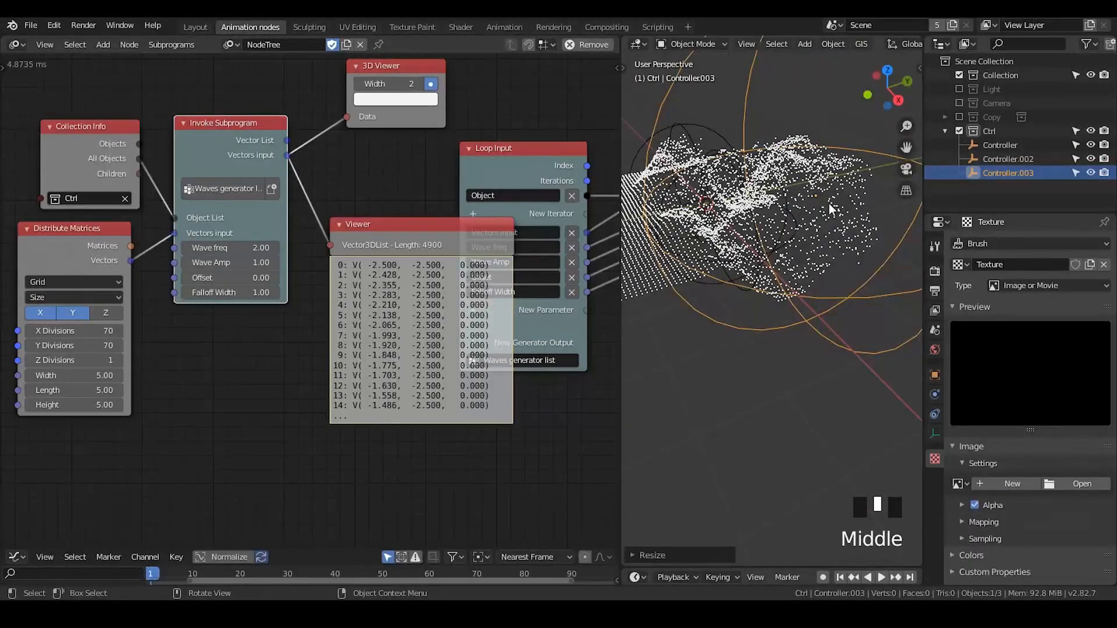
key("s")
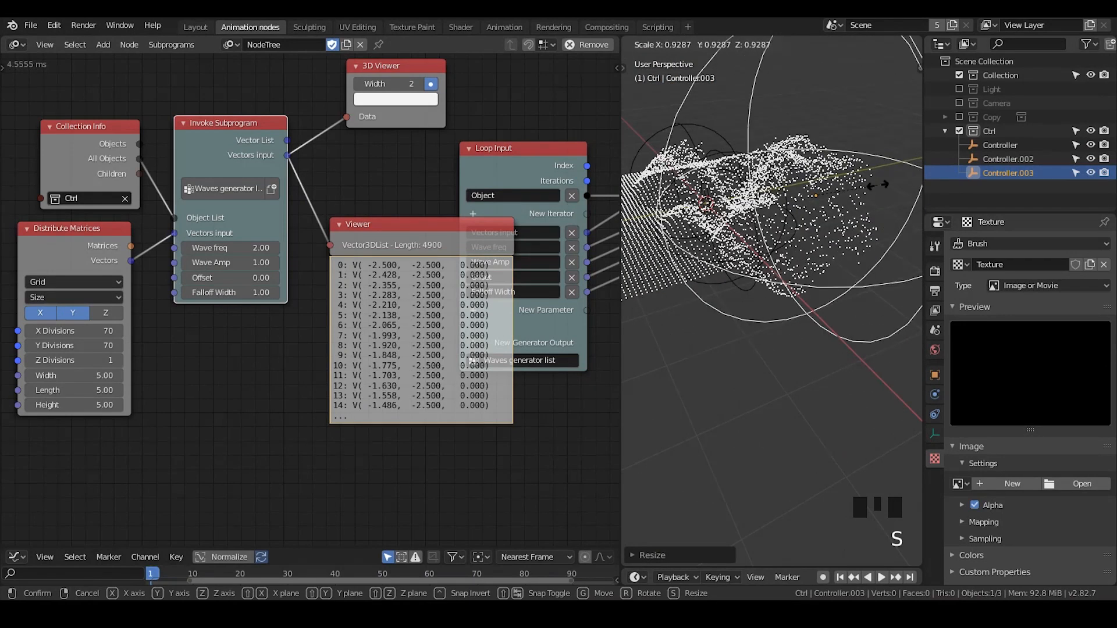
left_click(788, 269)
key("s")
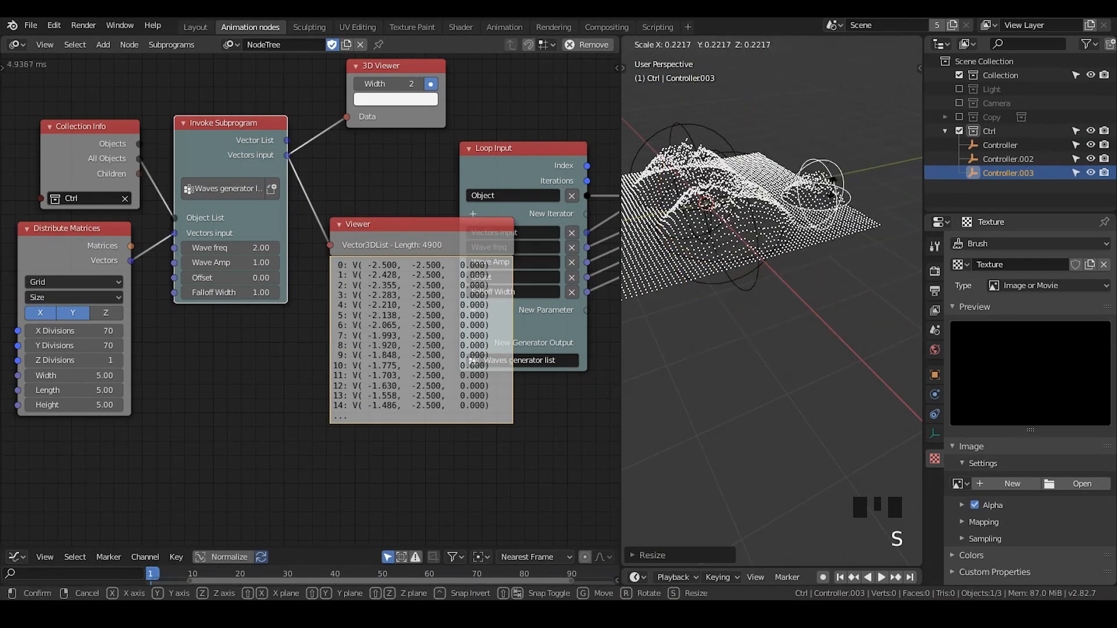
left_click(855, 182)
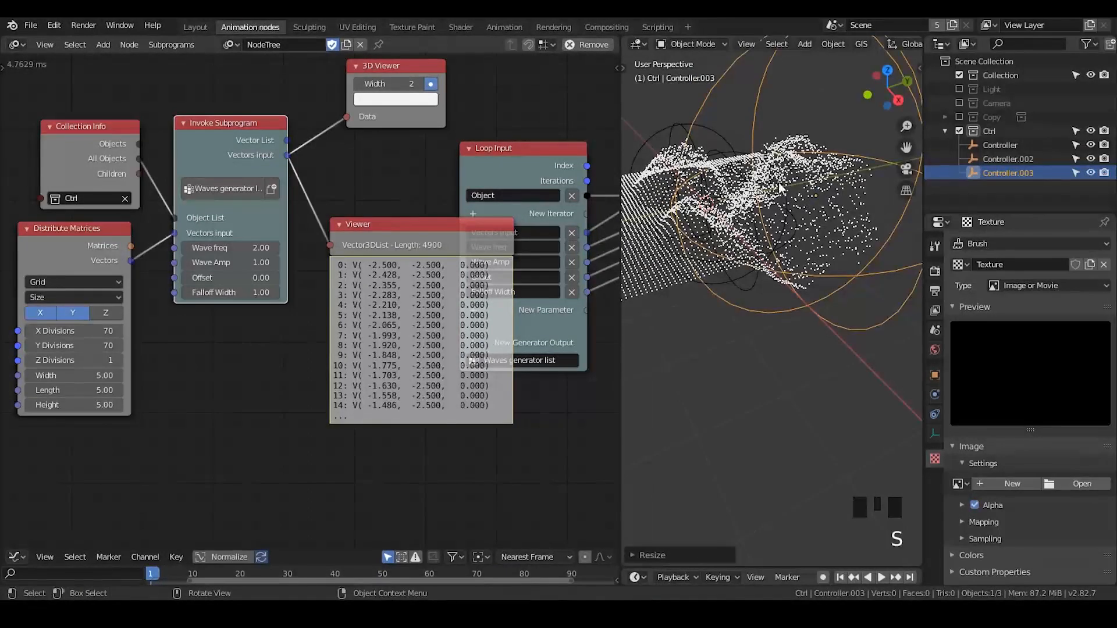
Delete the Viewer node and the 3D Viewer node attached to the loop's invoke node
left_click(397, 246)
key("x")
left_click_drag(391, 62, 389, 100)
key("x")
Delete the loop's Vector List generator output node and shift the Reassign Loop Parameter node slightly down
middle_click_drag(449, 217, 196, 177)
middle_click_drag(557, 184, 400, 211)
left_click(424, 200)
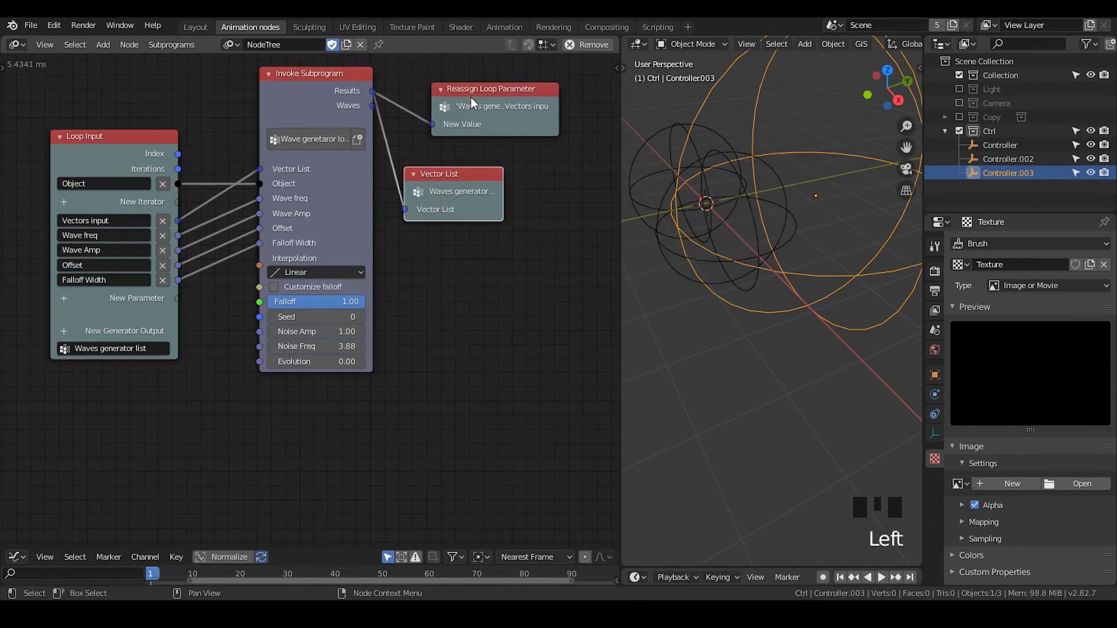
key("x")
left_click_drag(463, 106, 451, 130)
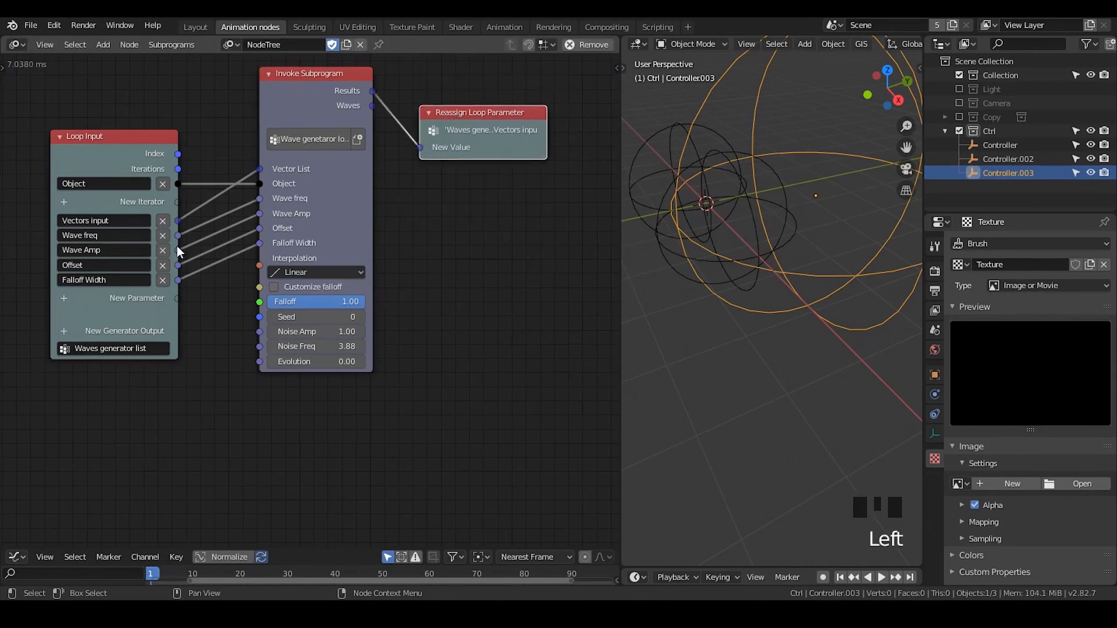
Move the Vector Noise node away from Group Input and place the collapsed <0.0, 0.0, Z> node below it, near the Evolution socket
middle_click_drag(178, 247, 304, 221)
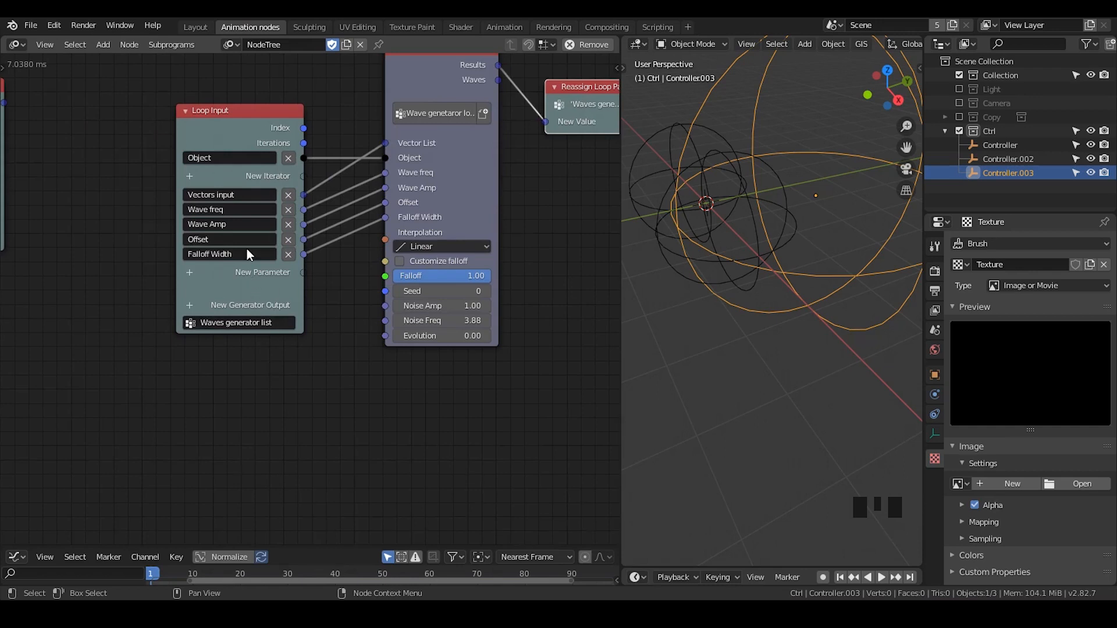
middle_click_drag(130, 274, 417, 285)
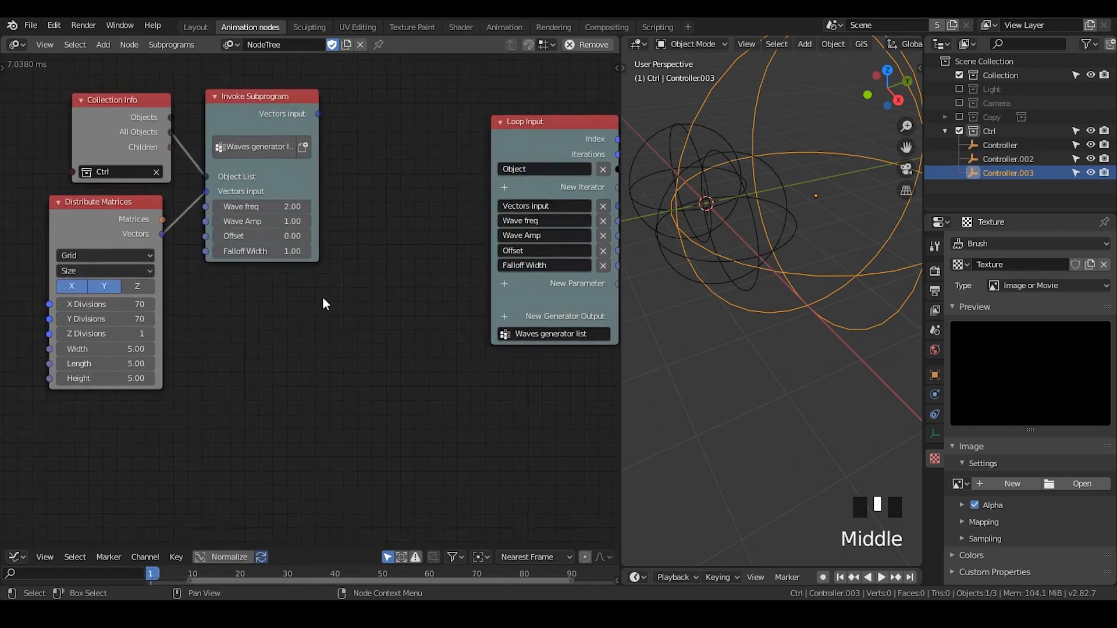
scroll(322, 299, "up", 2)
middle_click_drag(323, 298, 358, 411)
scroll(358, 413, "up", 2)
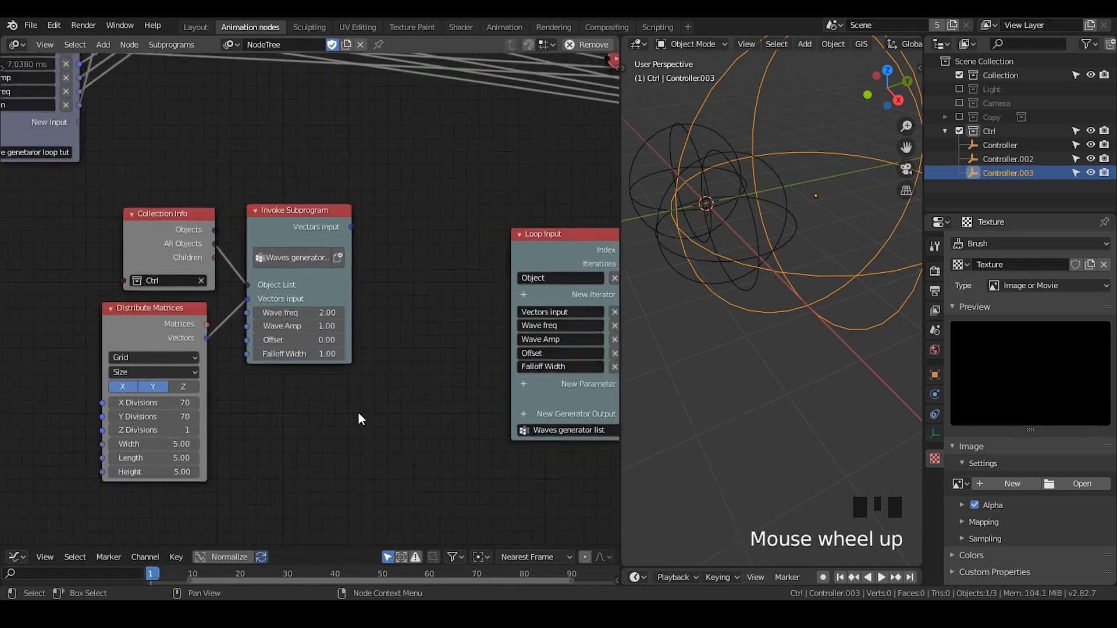
scroll(314, 187, "down", 1)
middle_click_drag(314, 187, 379, 314)
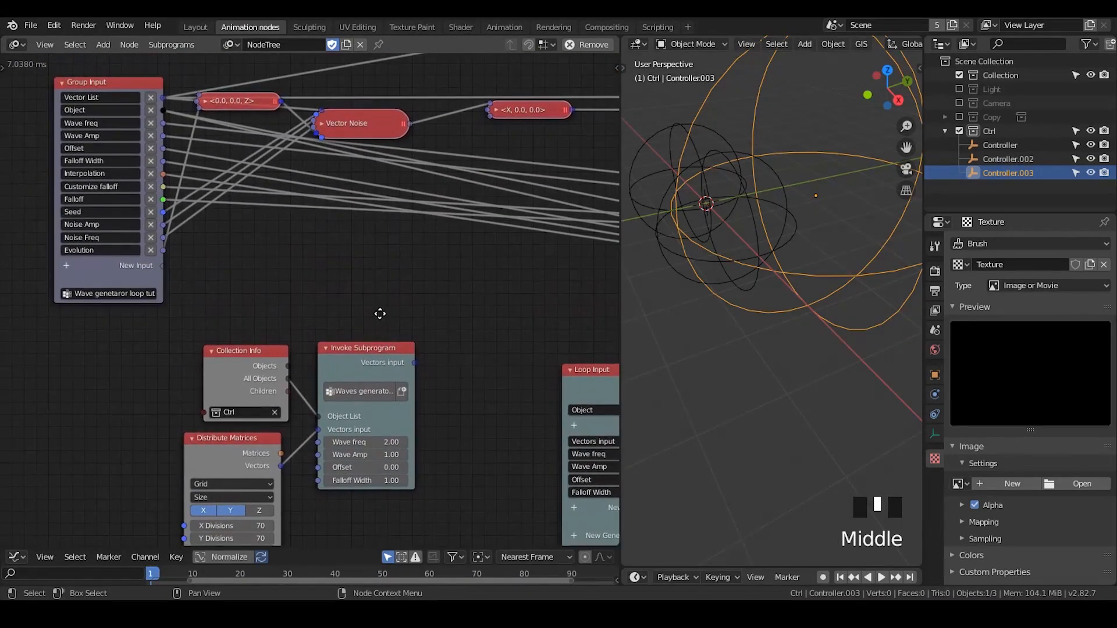
left_click_drag(236, 98, 242, 131)
left_click_drag(329, 120, 366, 121)
left_click_drag(245, 132, 260, 239)
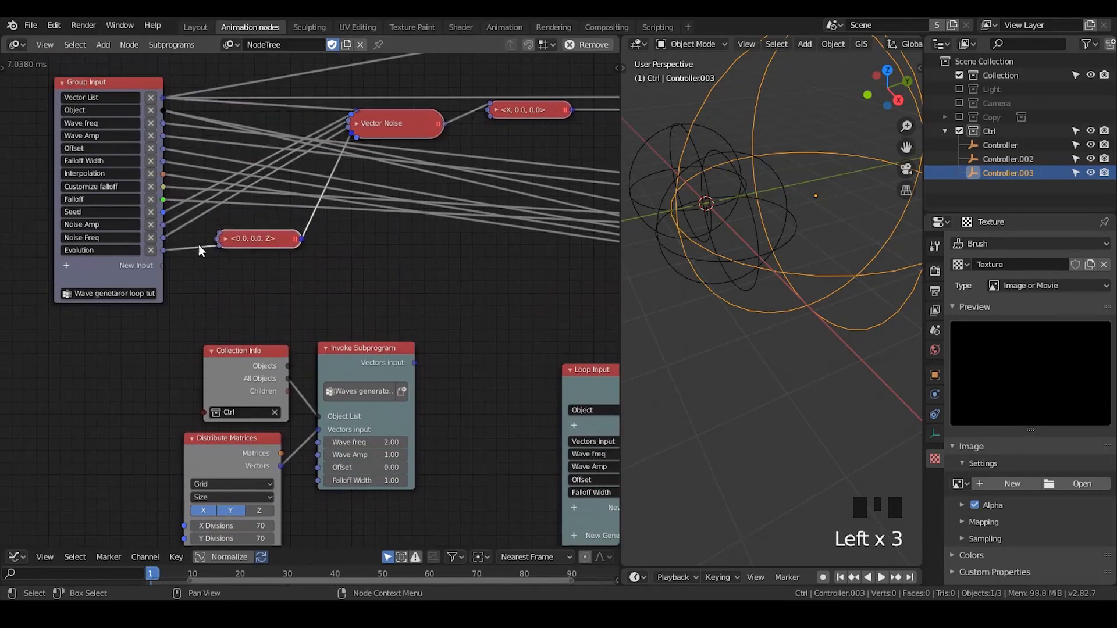
Expand the Vector Noise and <X, 0.0, 0.0> nodes to check them, collapse both again, and realign Vector Noise with its neighbour
mouse_move(473, 427)
middle_mouse_down()
mouse_move(473, 394)
mouse_move(474, 423)
middle_mouse_up()
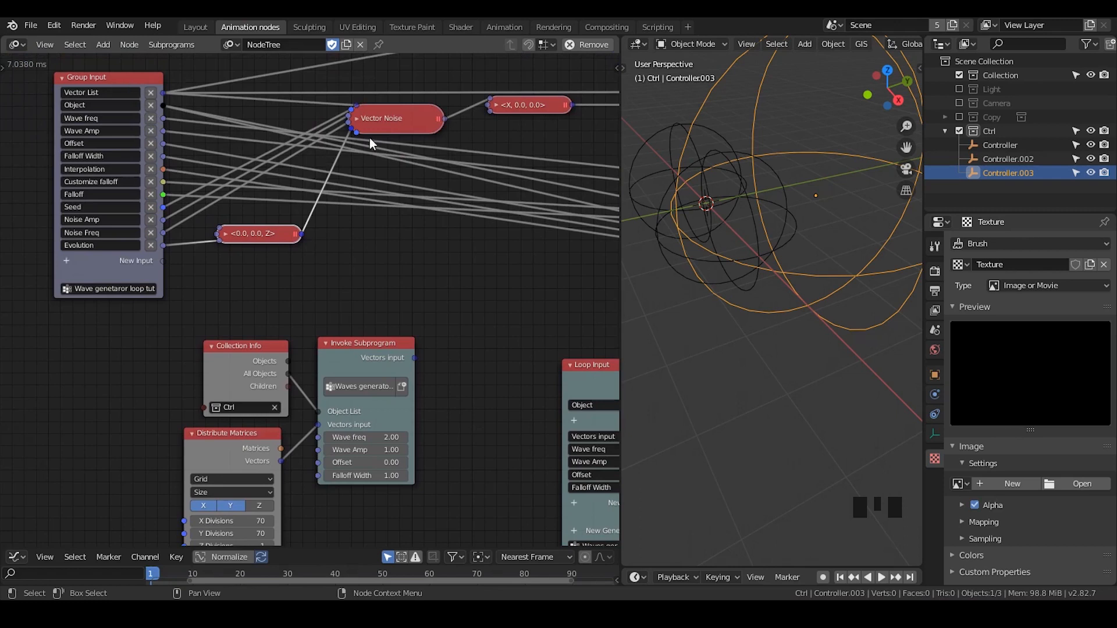
left_click(357, 120)
middle_click_drag(357, 120, 326, 225)
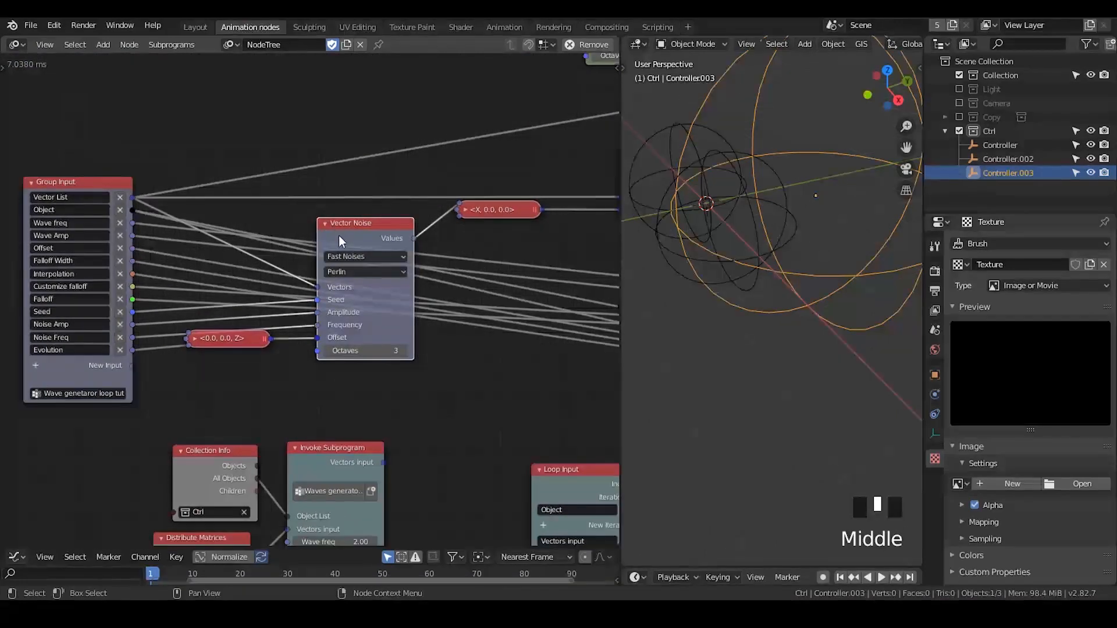
left_click_drag(339, 235, 331, 178)
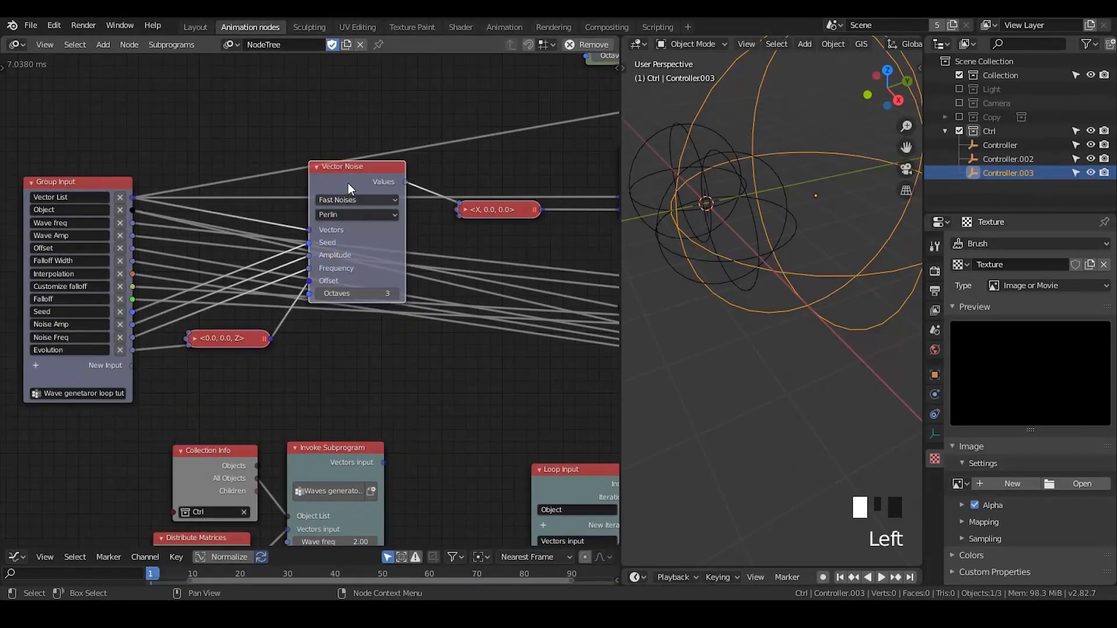
left_click(466, 208)
left_click(466, 209)
left_click(318, 168)
left_click_drag(317, 168, 332, 220)
Move the Perlin vector noise invoke node back toward Group Input and closer to the main wave node chain
middle_click_drag(522, 106, 309, 314)
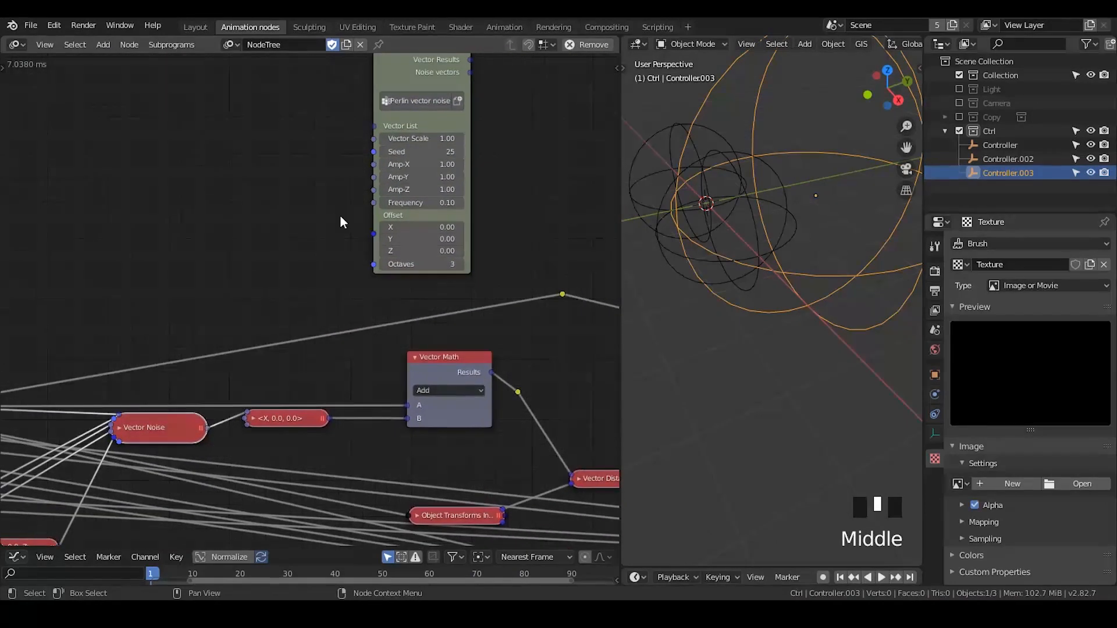
middle_click_drag(346, 190, 337, 257)
left_click(381, 124)
left_click_drag(382, 125, 247, 152)
middle_click_drag(216, 376, 339, 316)
left_click_drag(378, 136, 328, 161)
Rearrange the Waves generator list invoke node with its Collection Info and Distribute Matrices inputs slightly higher beneath the wave subprogram
middle_click_drag(340, 405, 354, 165)
middle_click_drag(344, 339, 376, 178)
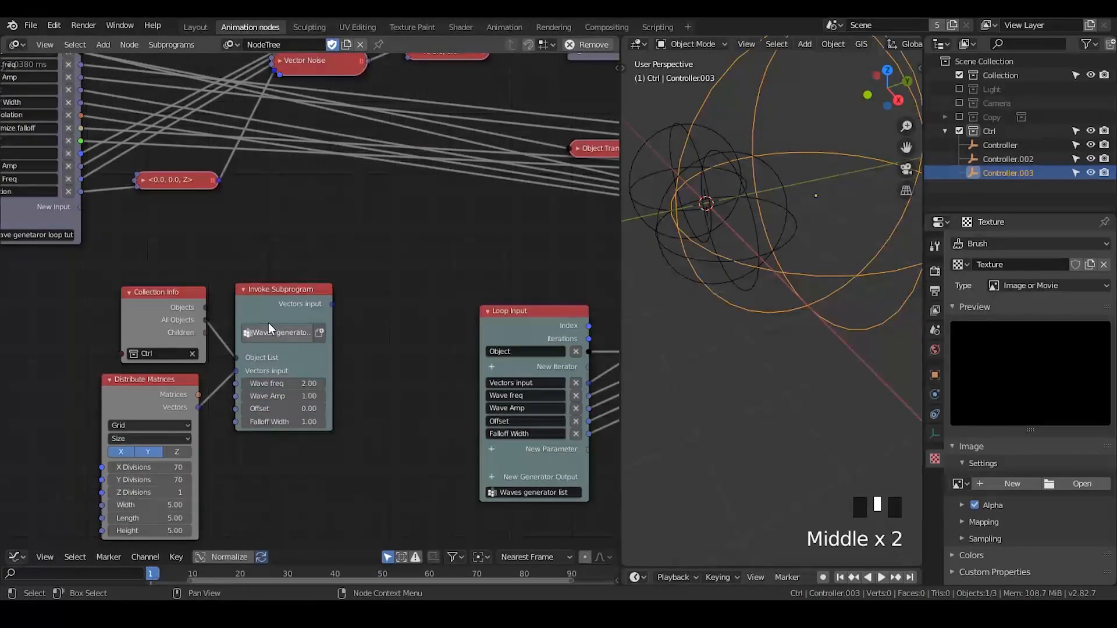
left_click(280, 299)
left_click_drag(290, 291, 304, 264)
left_click_drag(159, 323, 153, 307)
left_click(172, 384)
left_click_drag(173, 387, 180, 368)
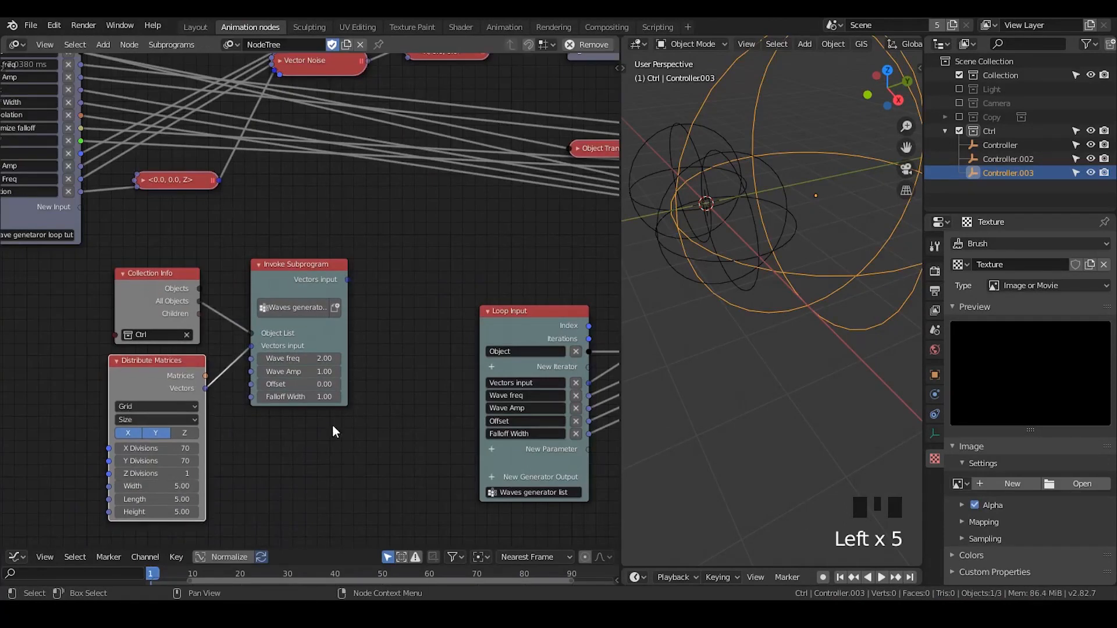
middle_click_drag(382, 332, 409, 286)
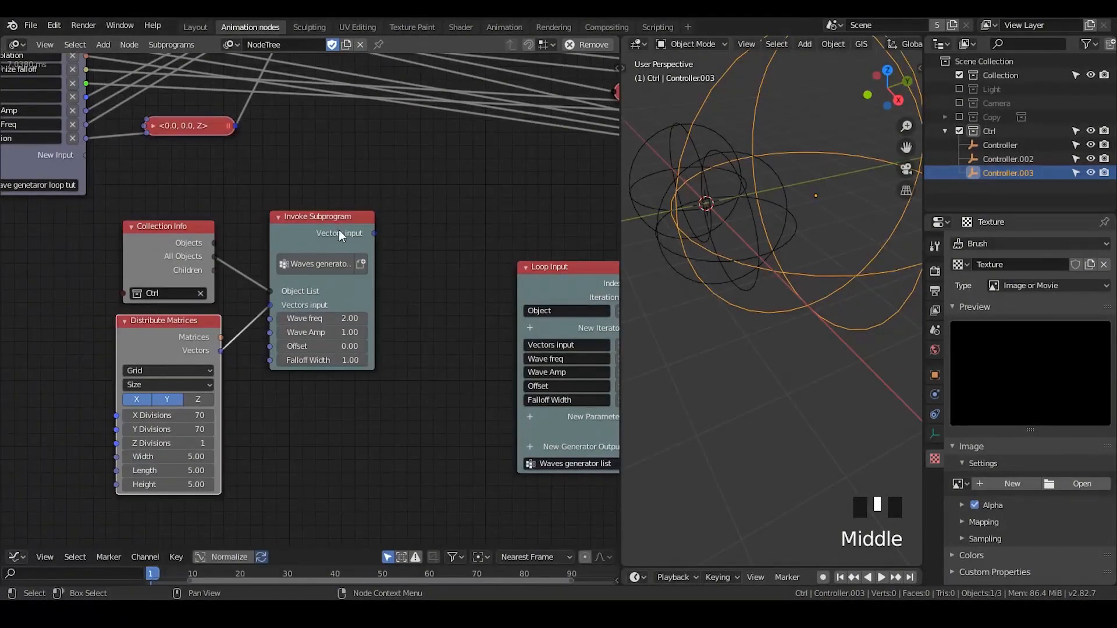
scroll(409, 311, "up", 2)
scroll(410, 312, "down", 7)
middle_click_drag(410, 311, 297, 332)
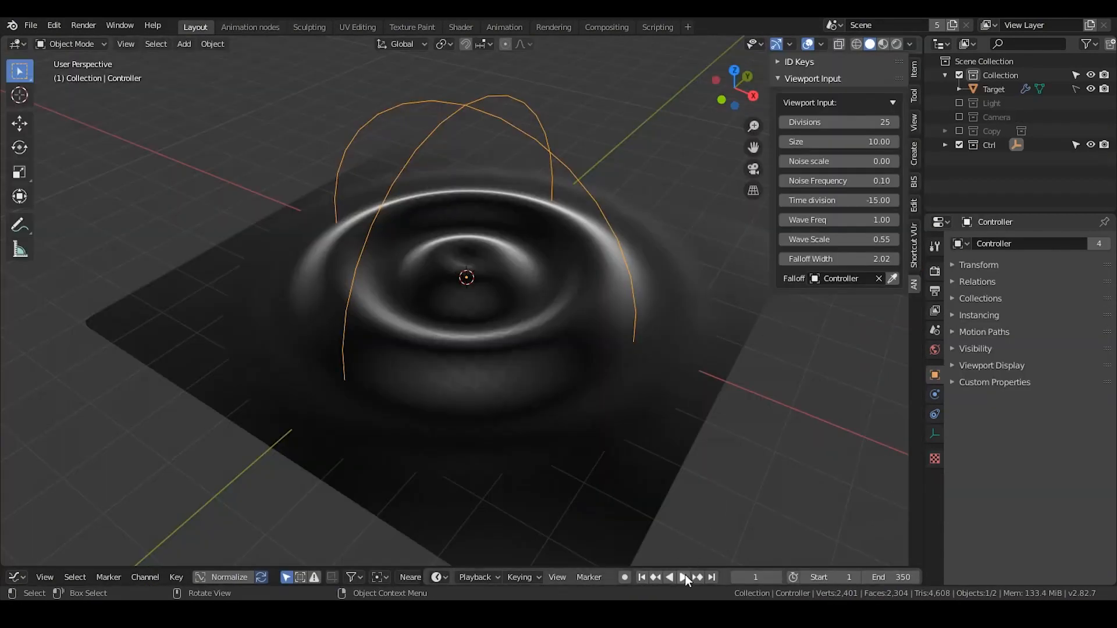
left_click(684, 577)
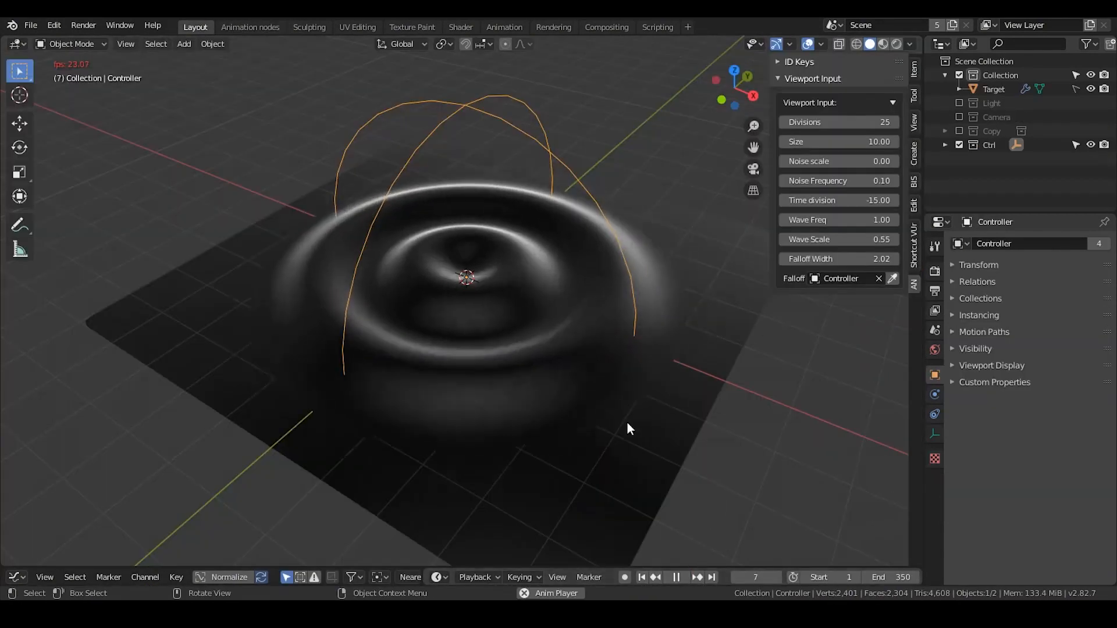
Try a Wave Freq of 2 and 50 Divisions on the playing ripple mesh
left_click(831, 225)
type("2")
key("Return")
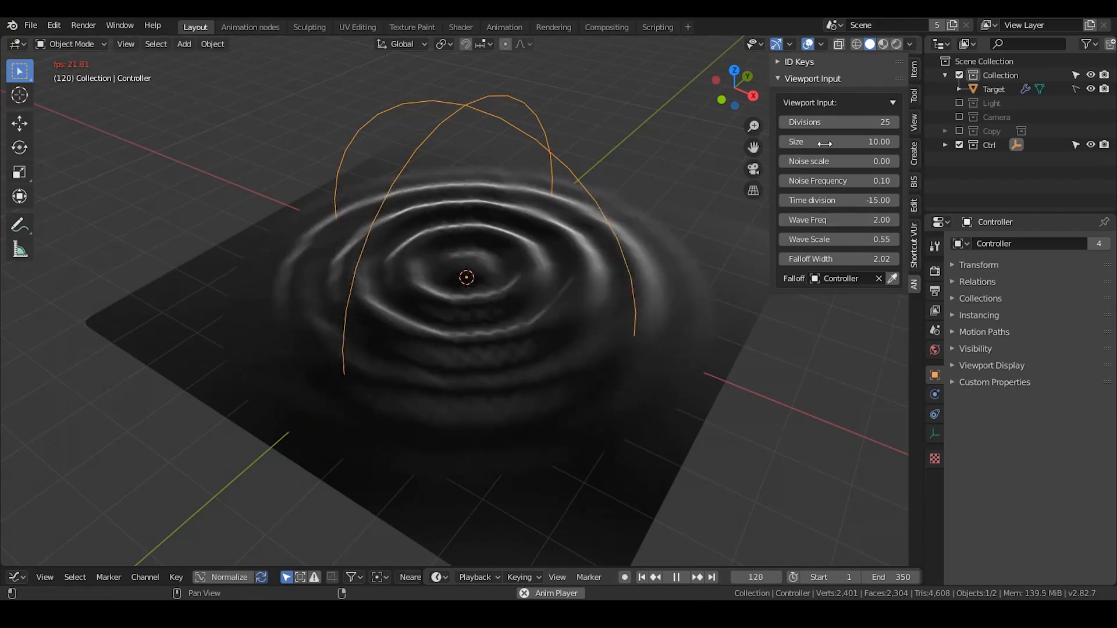
left_click(837, 124)
type("50")
key("Return")
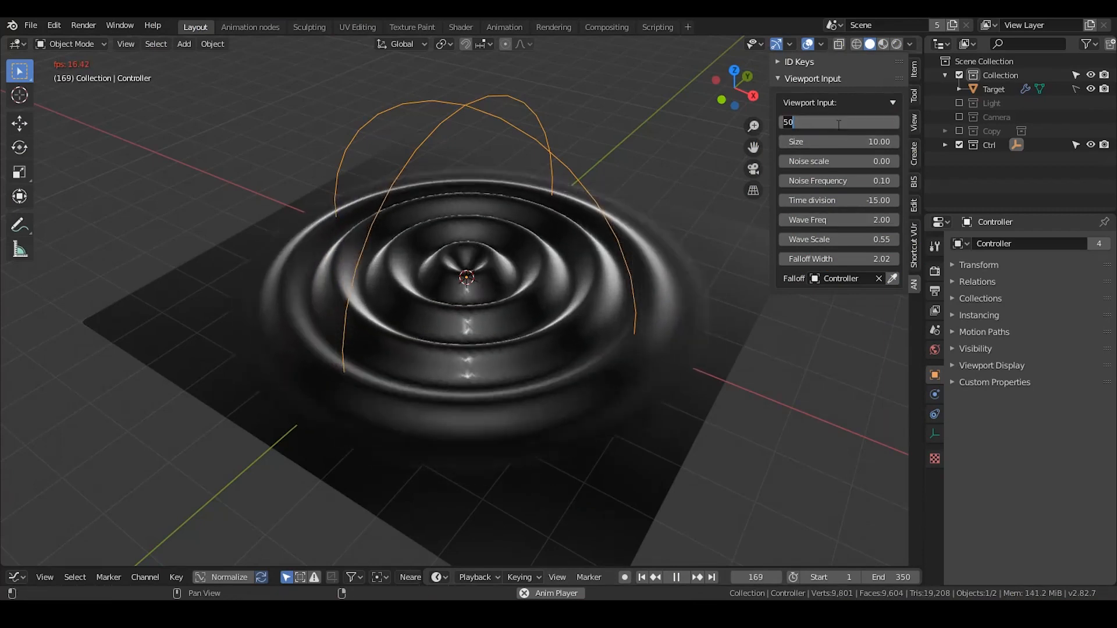
Set Divisions to 25 and Wave Freq to 1.5 in the viewport inputs
left_click(837, 122)
type("25")
key("Return")
left_click(830, 220)
type("1.5")
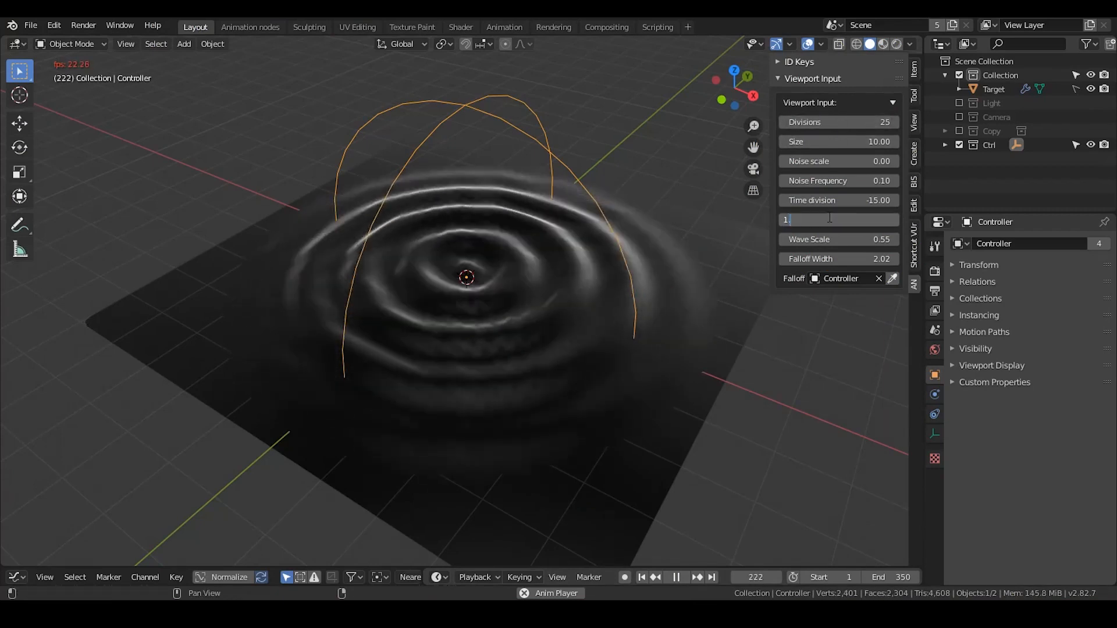
key("Return")
Scale the Controller empty down to about half and back to roughly full size to test its effect on the ripples
key("s")
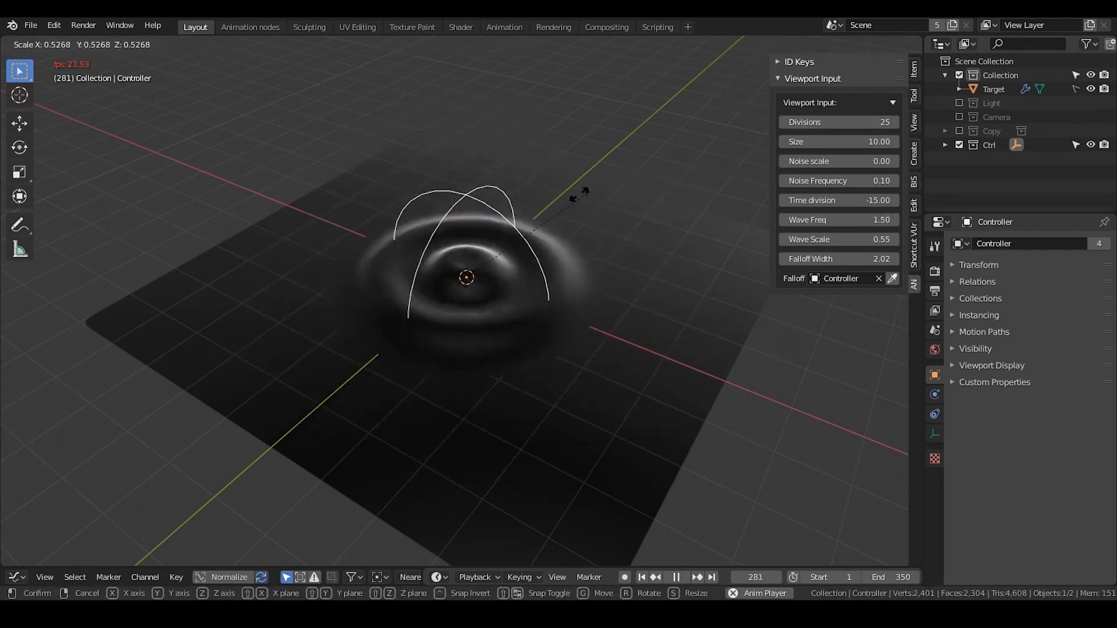
left_click(742, 197)
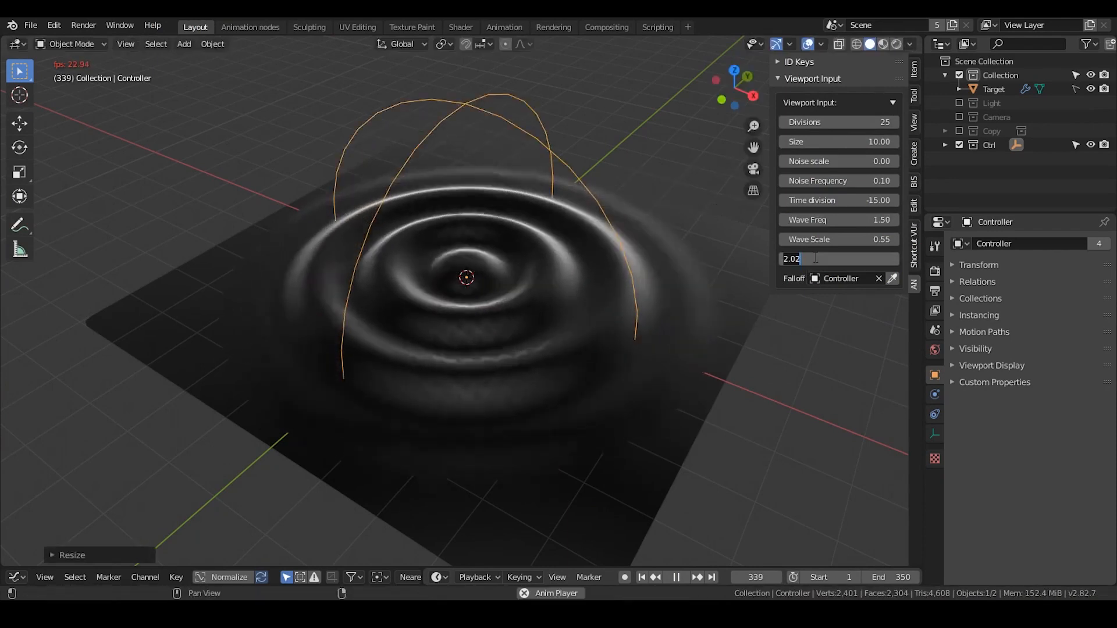